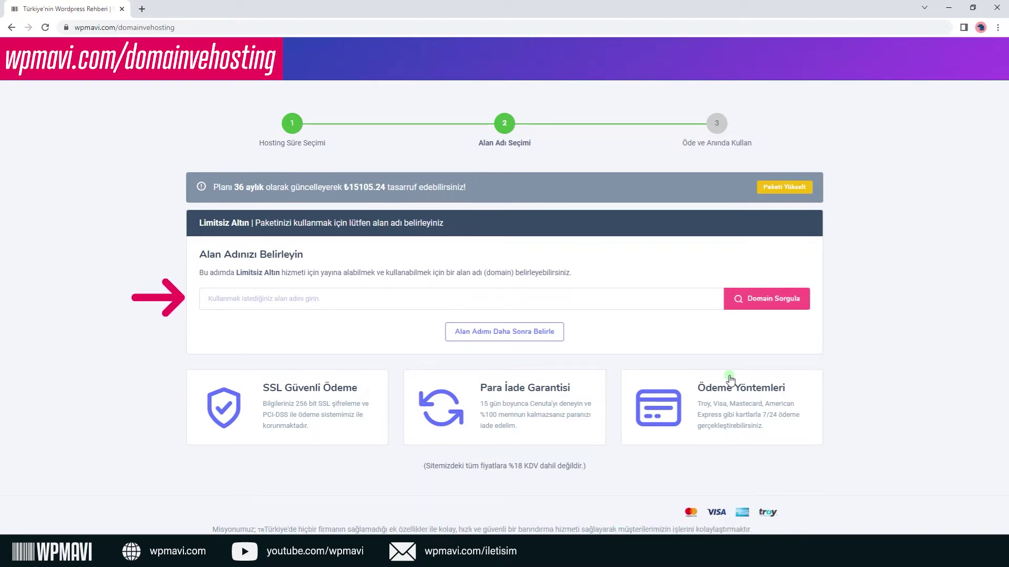
# Search domain names, alivelikonya then wpmavidemositesi, until wpmavidemositesi.com shows as available.
pyautogui.click(652, 301)
pyautogui.write('alivelikonya')
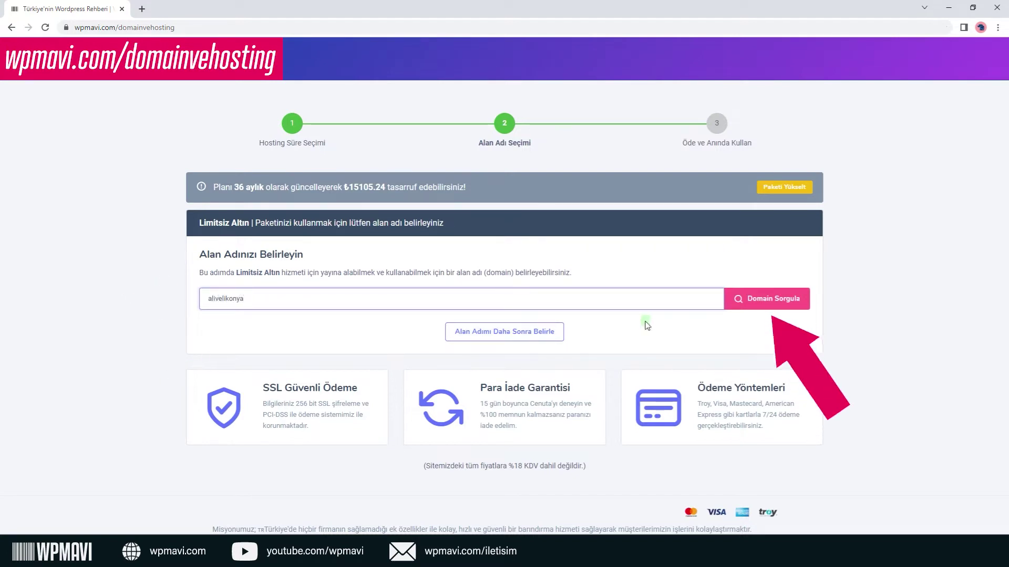
pyautogui.click(745, 308)
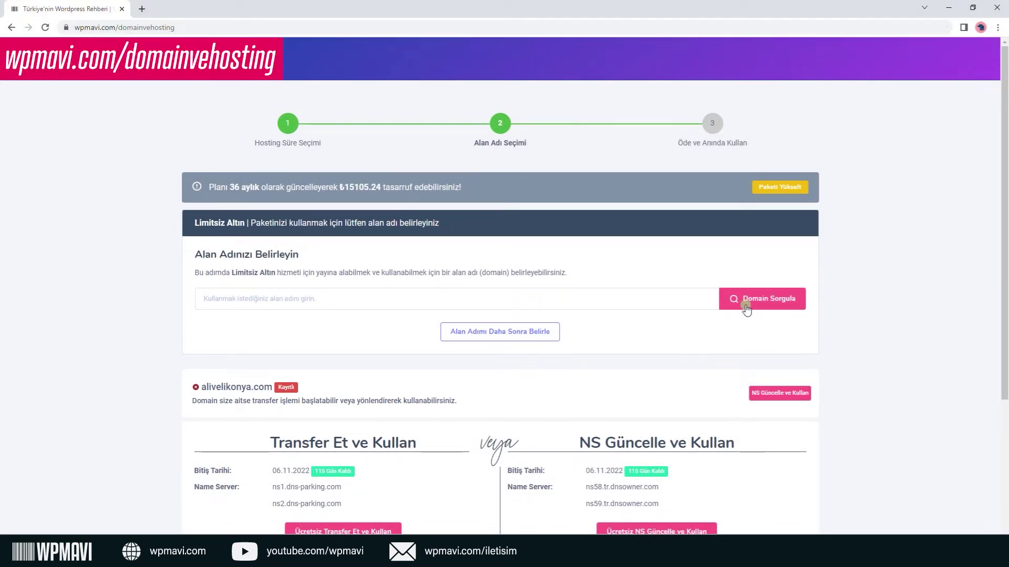
pyautogui.click(465, 304)
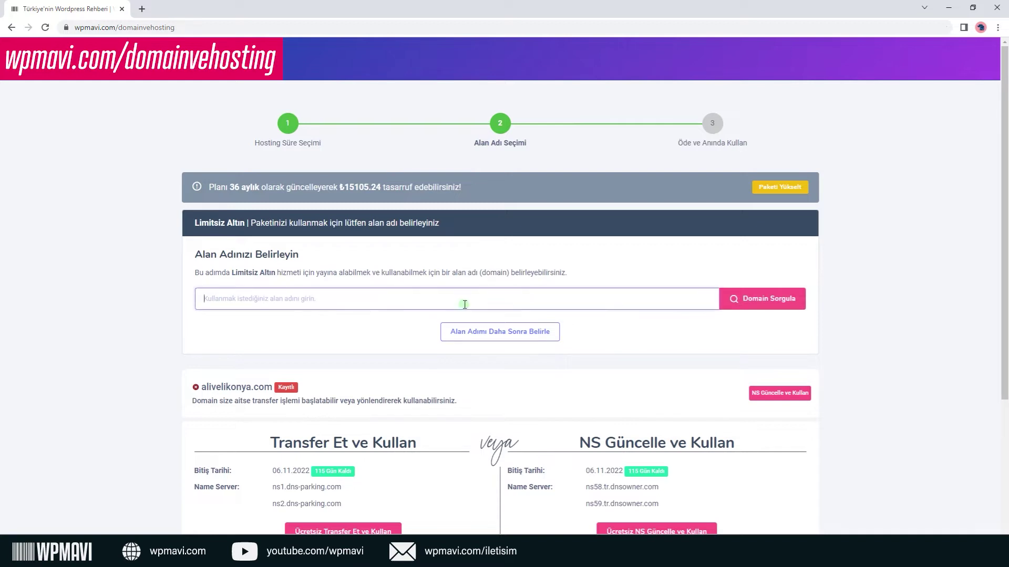
pyautogui.write('wpmavidemo')
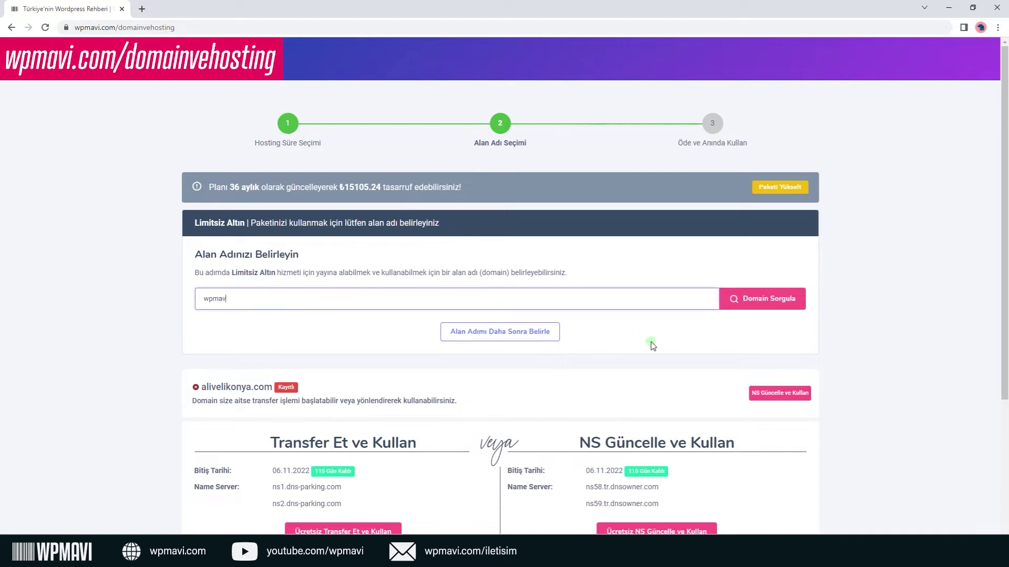
pyautogui.write('sitesi')
pyautogui.click(756, 306)
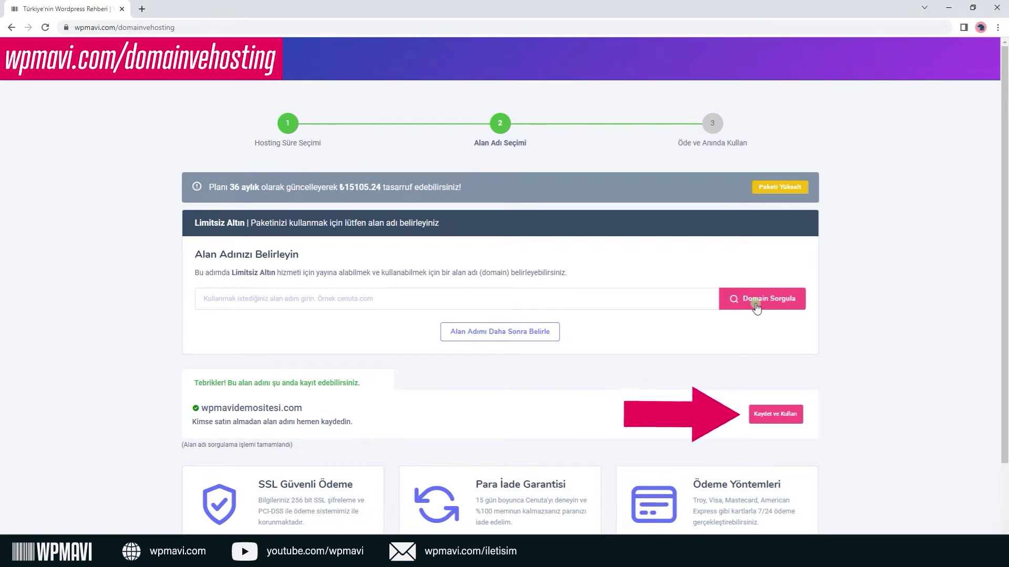
# Register wpmavidemositesi.com for 1 Yıl (Ücretsiz) with the default name servers and continue.
pyautogui.click(766, 415)
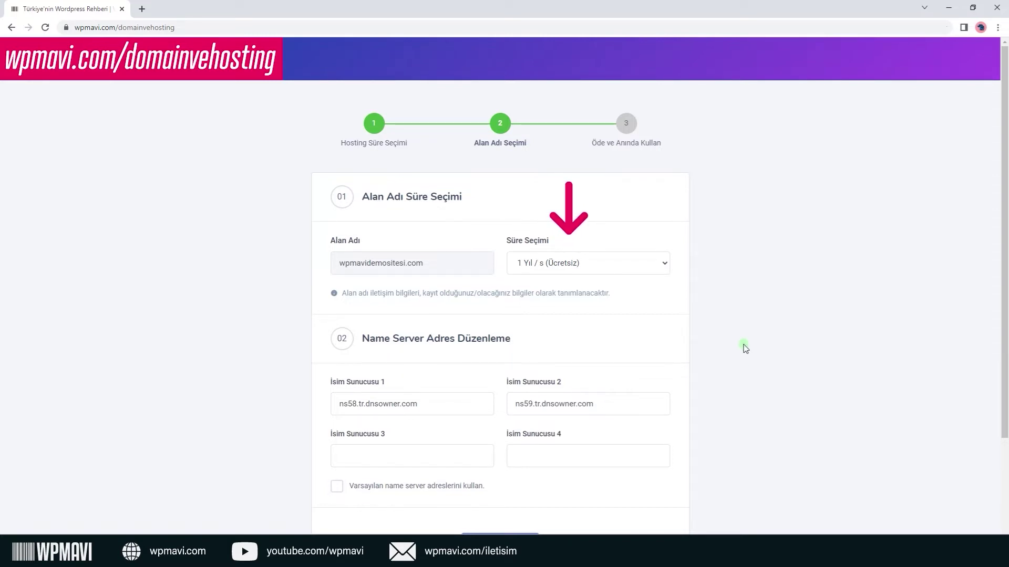
pyautogui.click(667, 260)
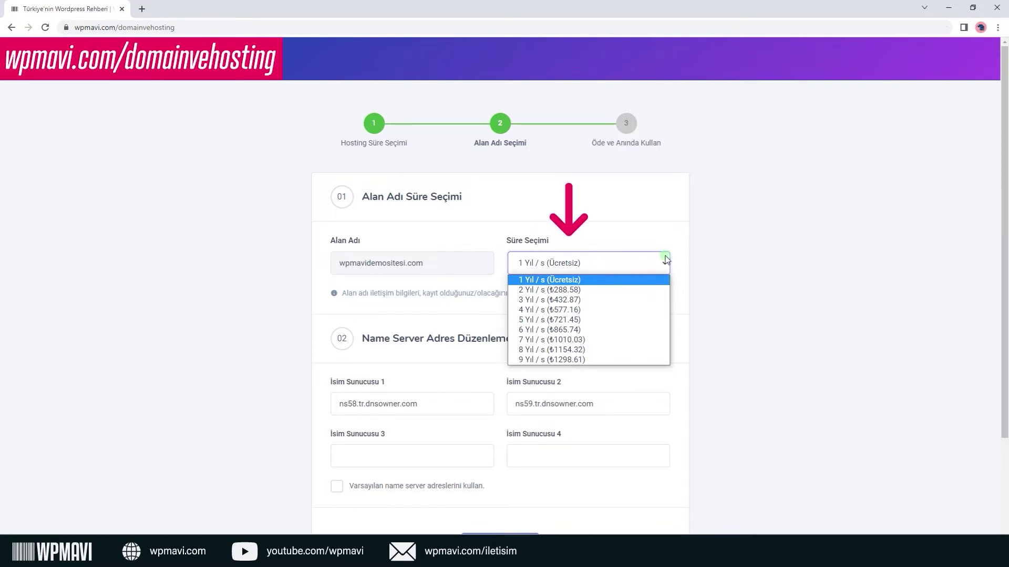
pyautogui.scroll(-1, 666, 259)
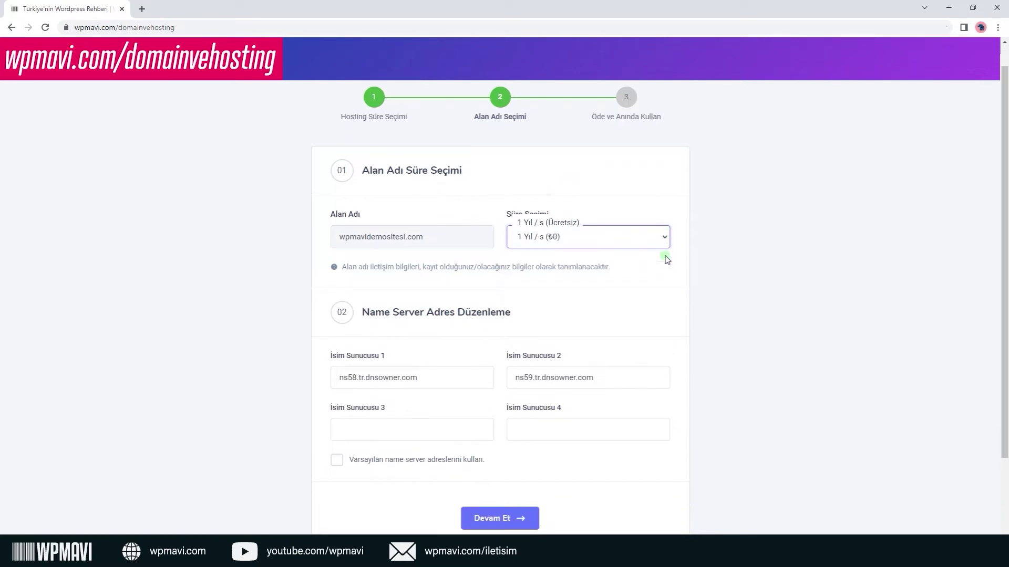
pyautogui.scroll(-1, 666, 259)
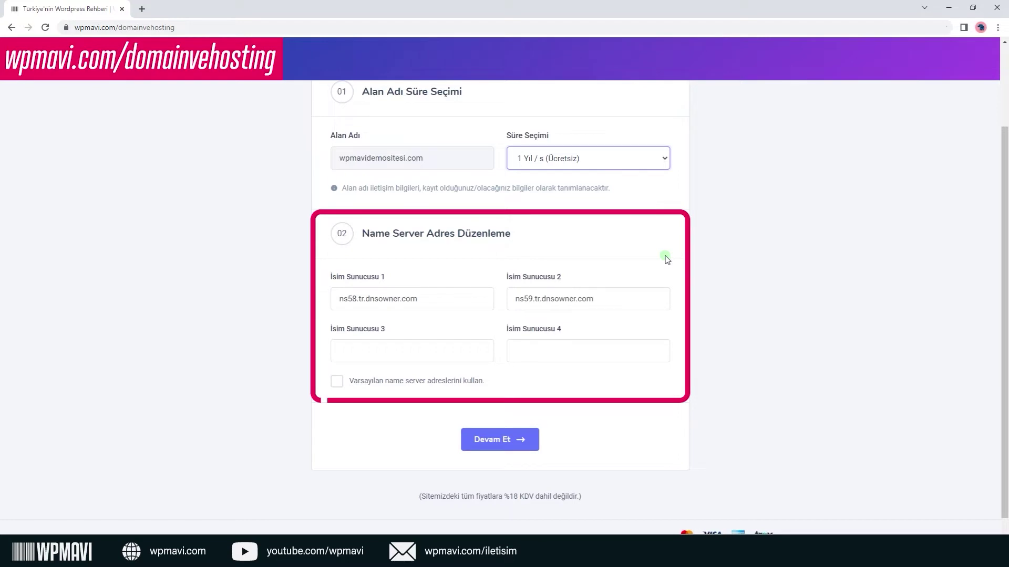
pyautogui.click(340, 383)
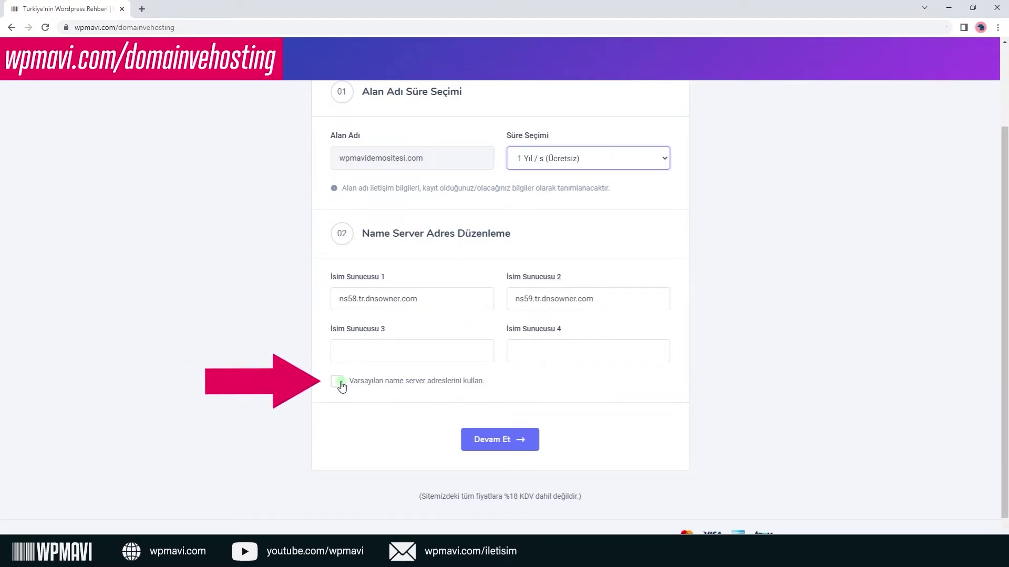
pyautogui.click(341, 385)
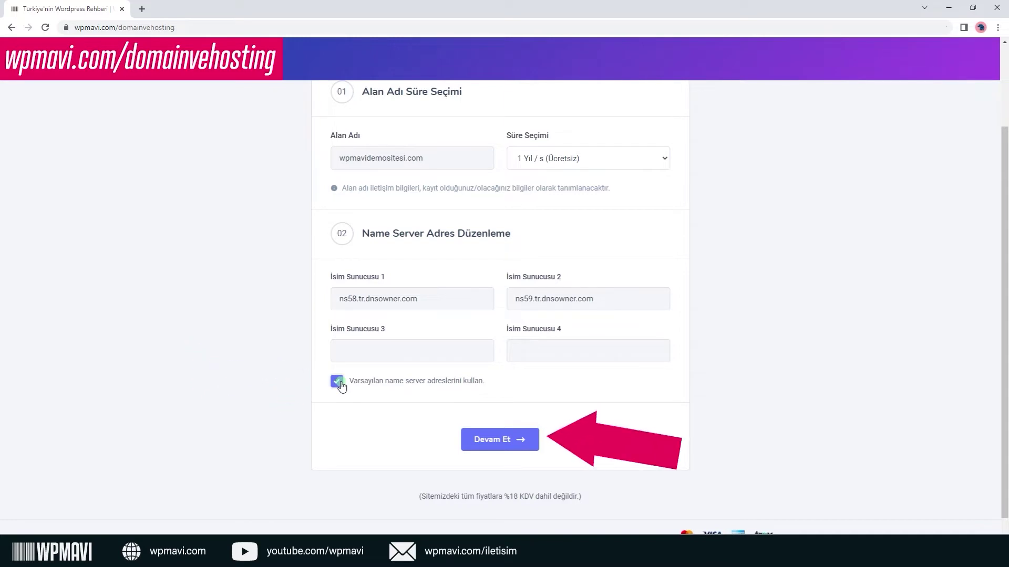
pyautogui.click(496, 440)
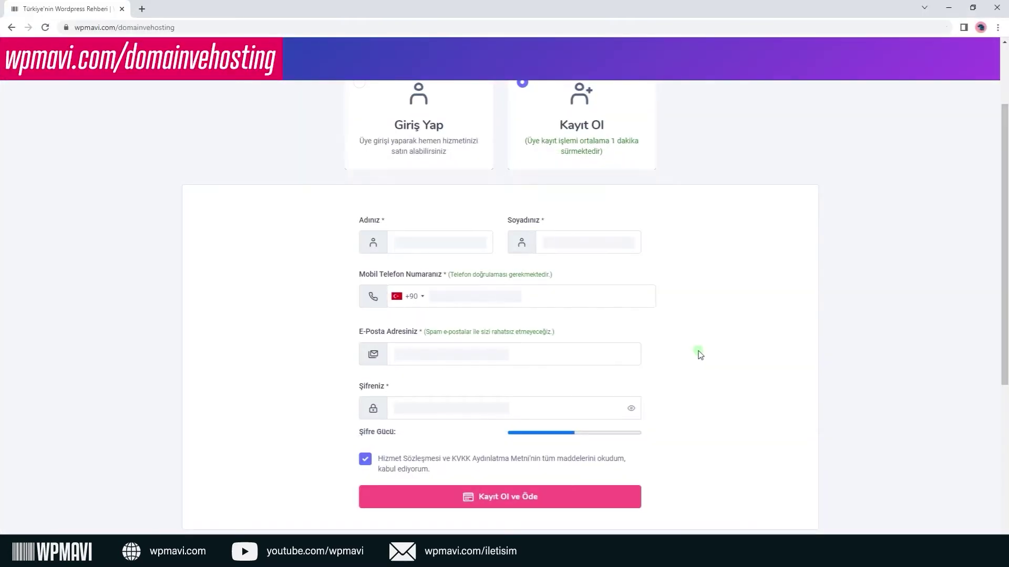
# Sign up, then review the Havale/EFT details and installment commission rates.
pyautogui.click(584, 504)
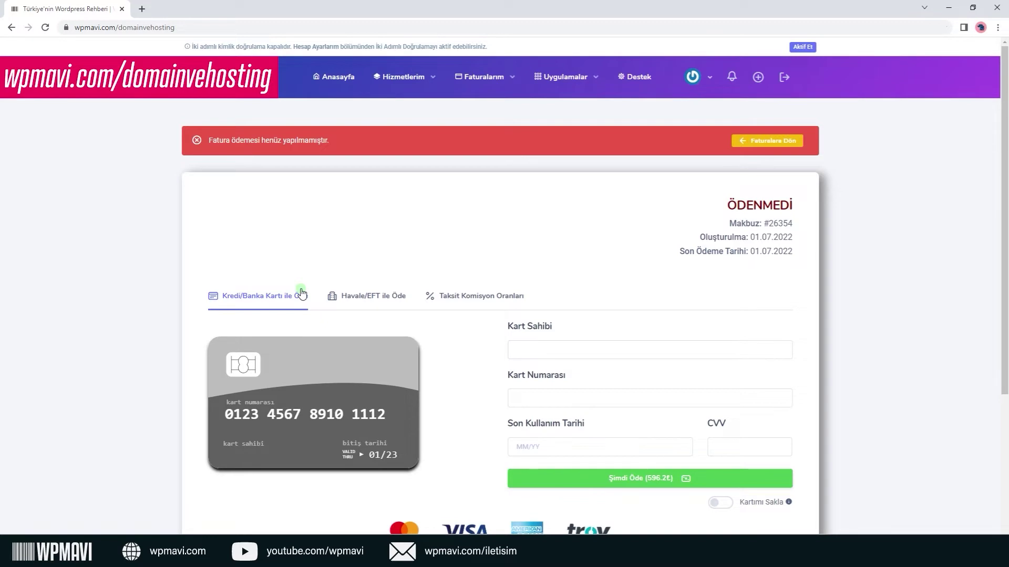
pyautogui.click(370, 302)
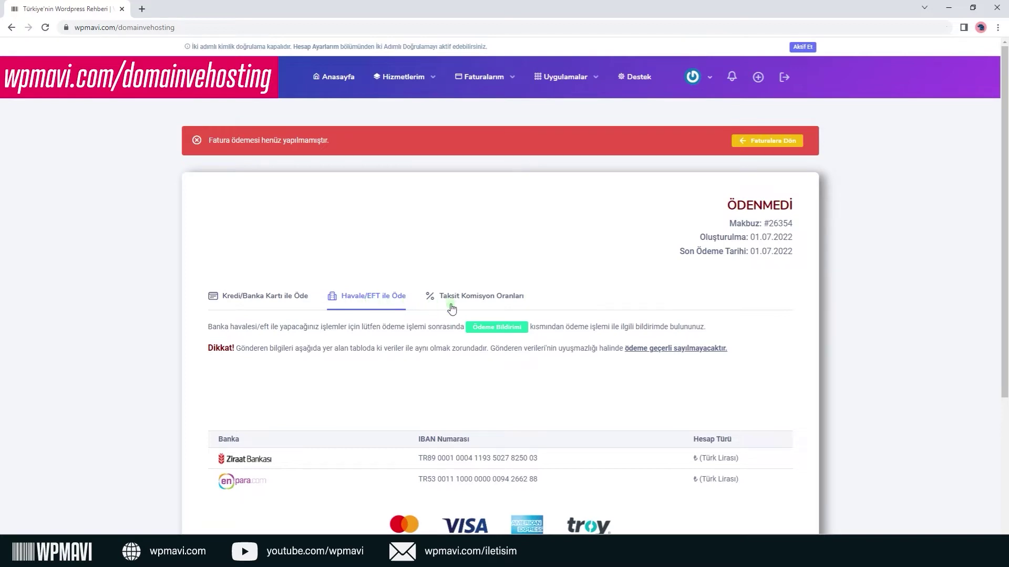
pyautogui.click(470, 301)
# Return to card payment and keep the single up-front payment option.
pyautogui.scroll(-2, 471, 305)
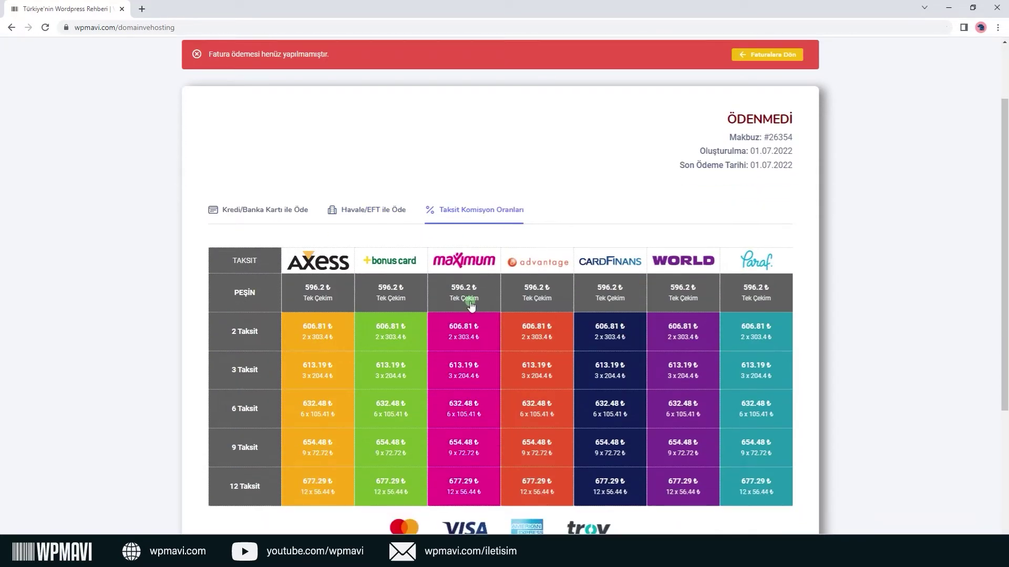
pyautogui.scroll(2, 457, 302)
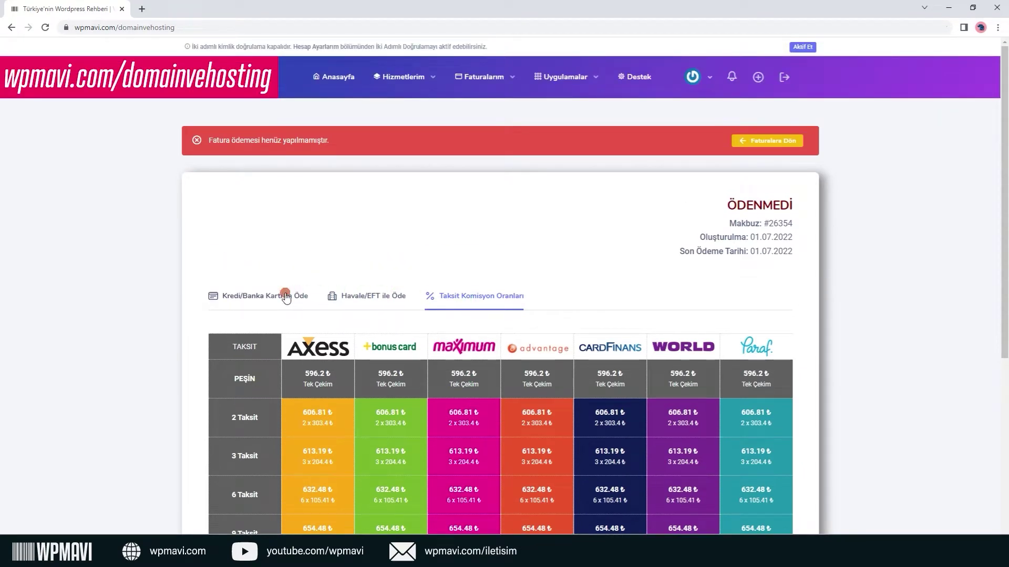
pyautogui.click(284, 294)
pyautogui.scroll(-1, 779, 435)
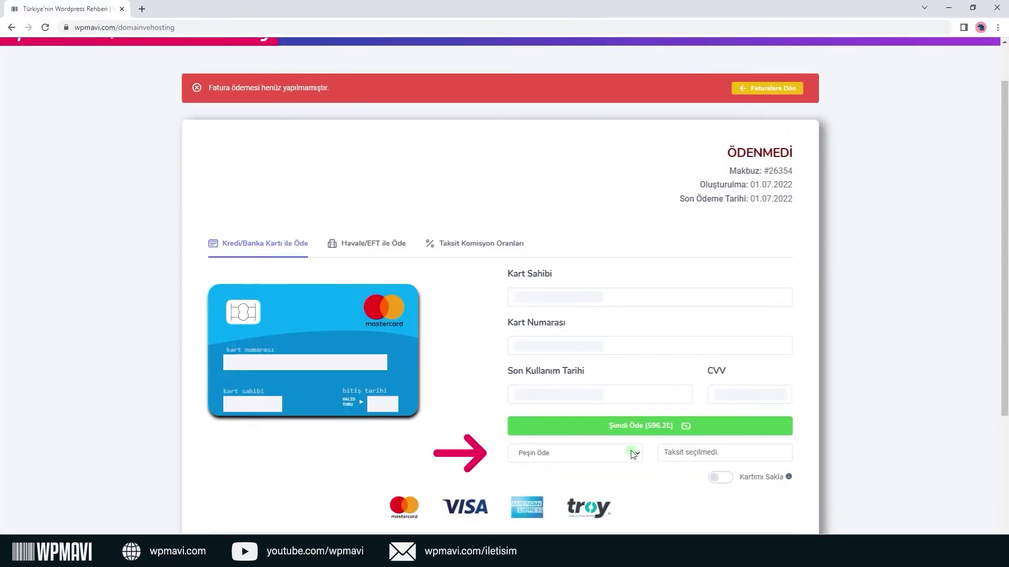
pyautogui.click(634, 452)
pyautogui.click(632, 453)
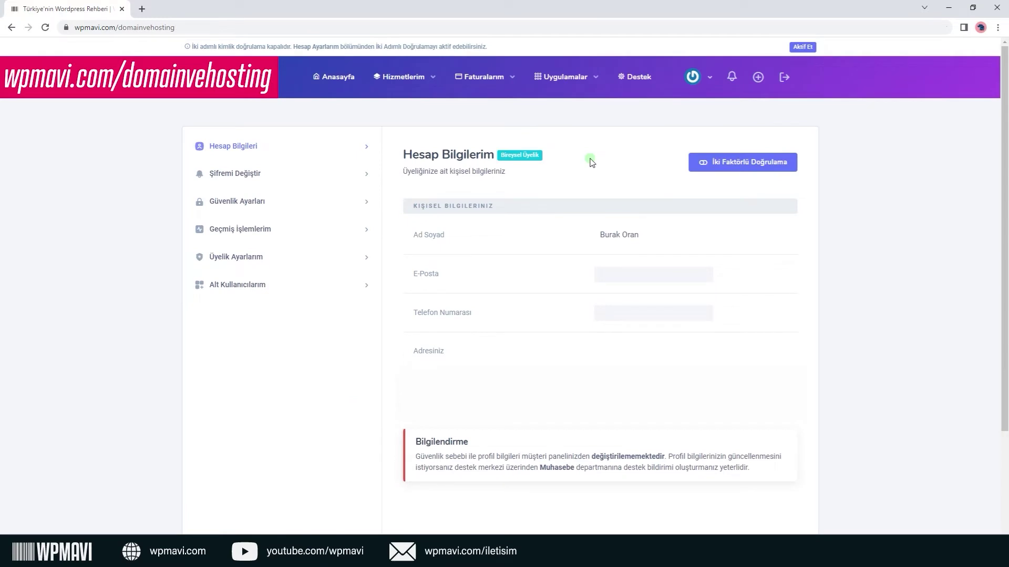
# Open the wpmavidemositesi.com Limitsiz Hosting service, reveal its panel password, and launch cPanel login.
pyautogui.click(432, 82)
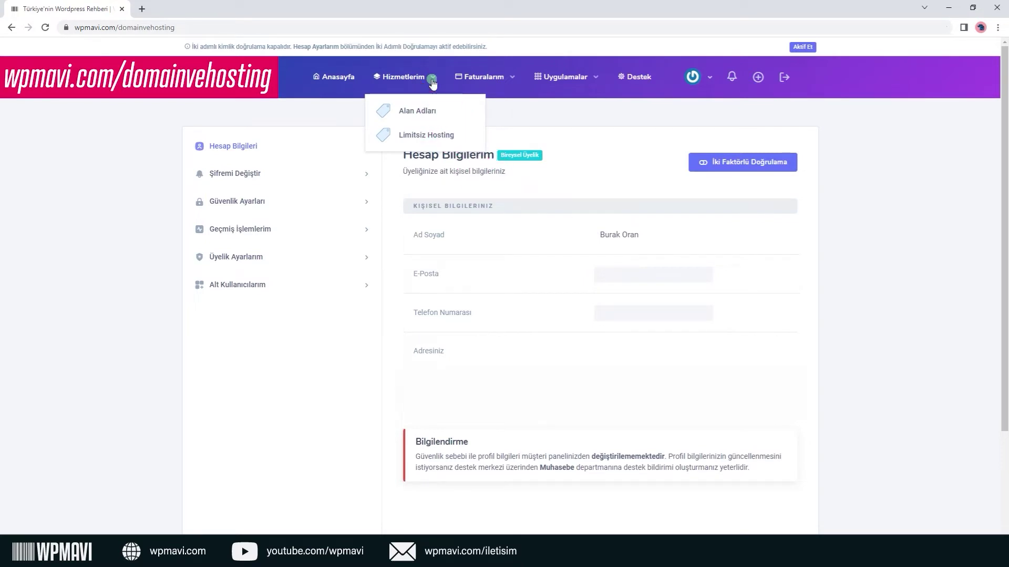
pyautogui.click(430, 137)
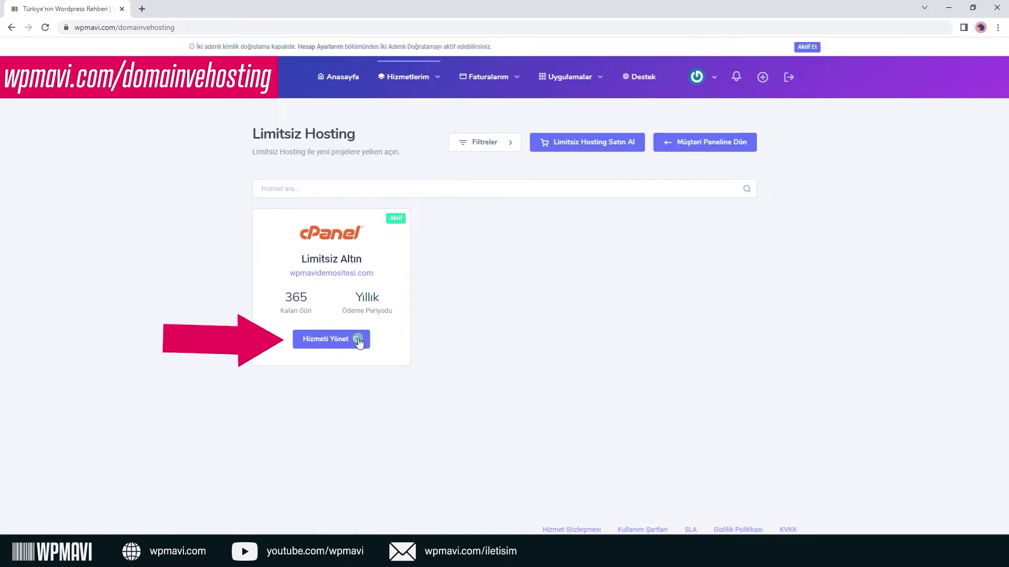
pyautogui.click(341, 343)
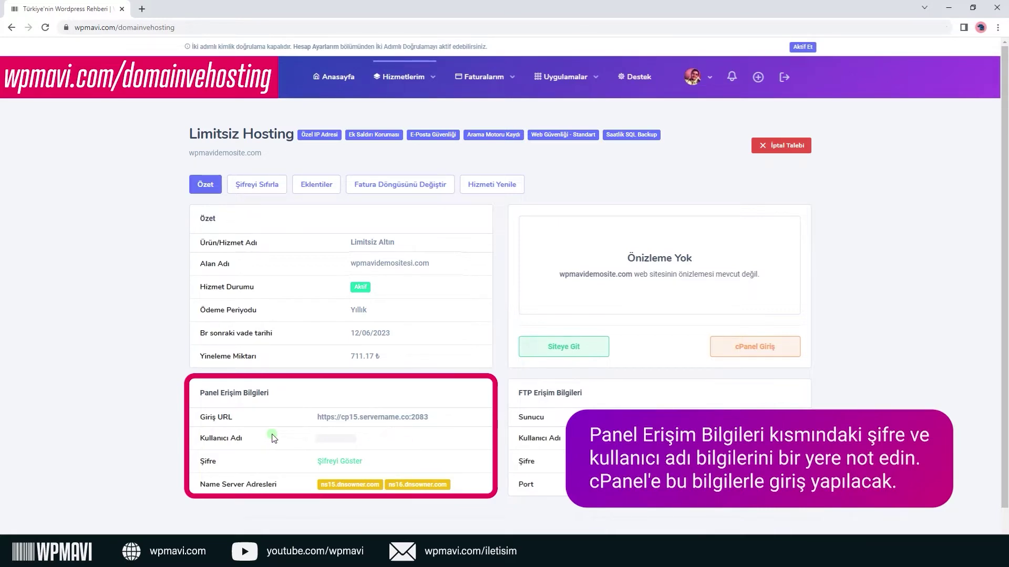
pyautogui.click(326, 465)
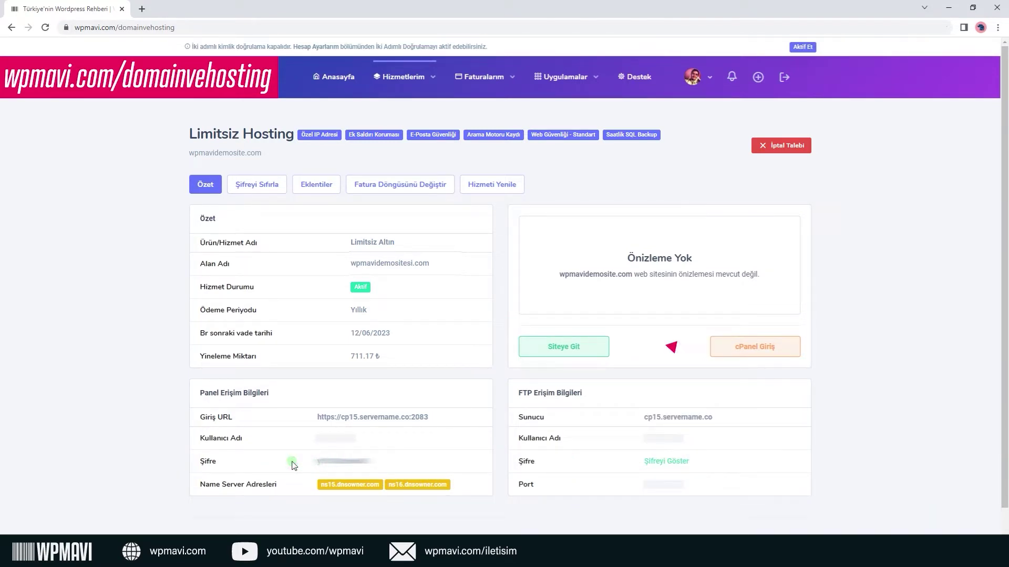
pyautogui.click(724, 352)
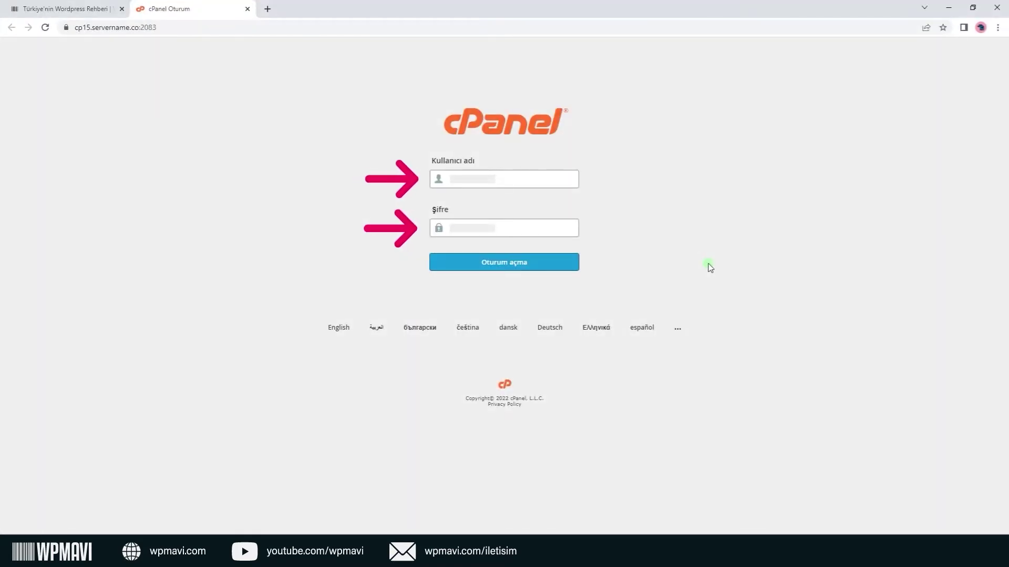
# Log in to cPanel and save English as the interface language.
pyautogui.click(554, 267)
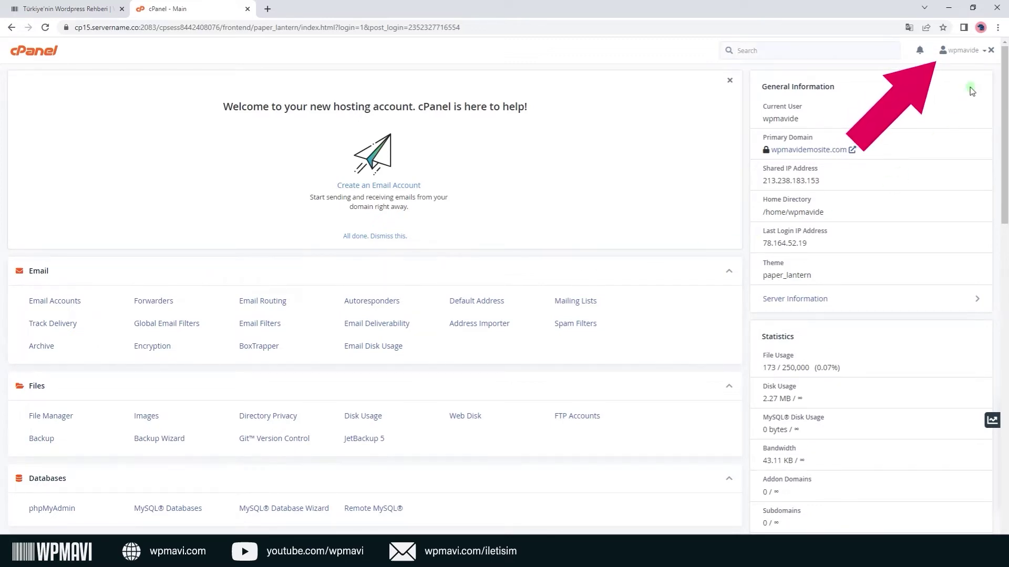
pyautogui.click(981, 52)
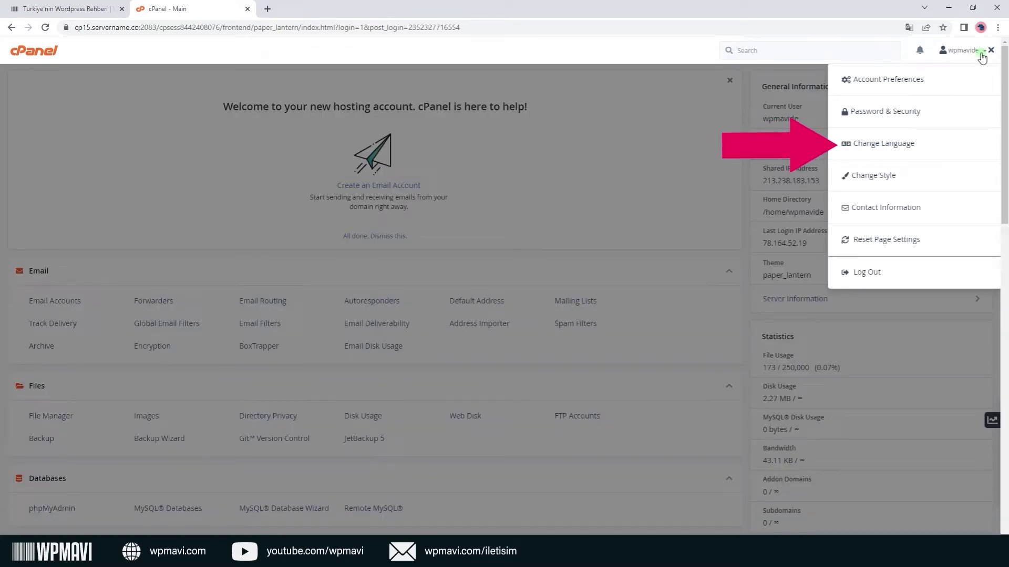
pyautogui.click(901, 144)
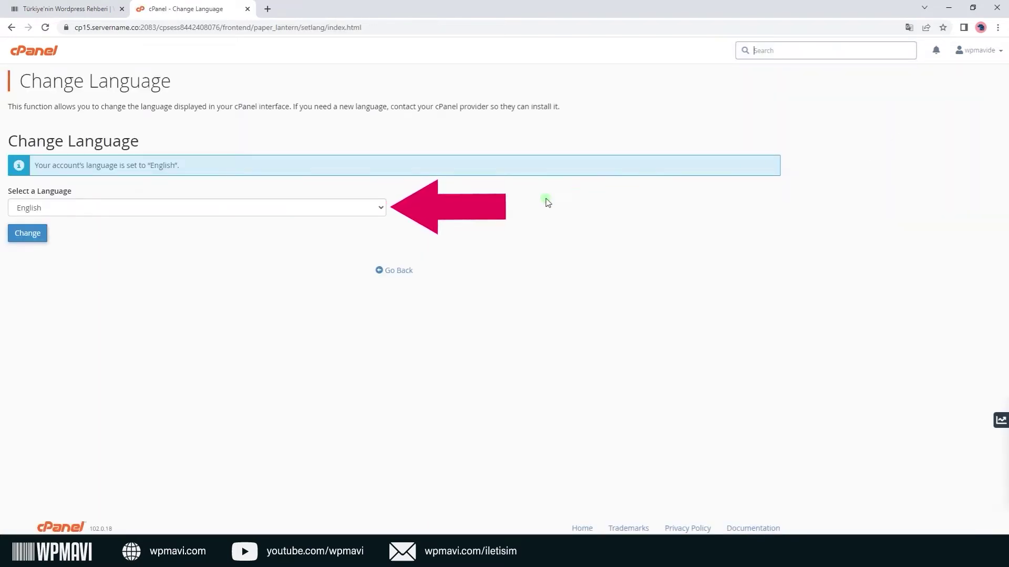
pyautogui.click(379, 209)
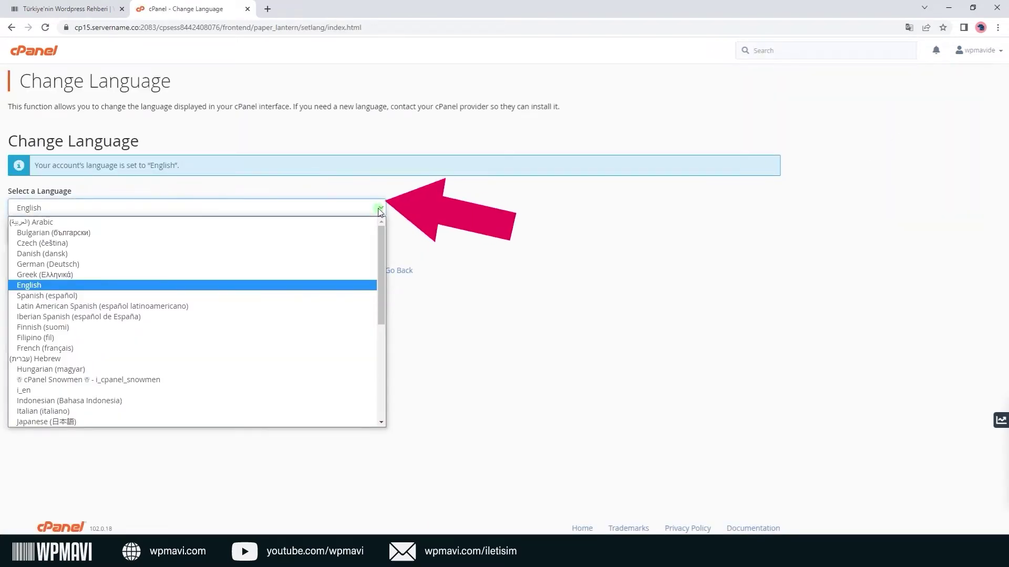
pyautogui.click(319, 286)
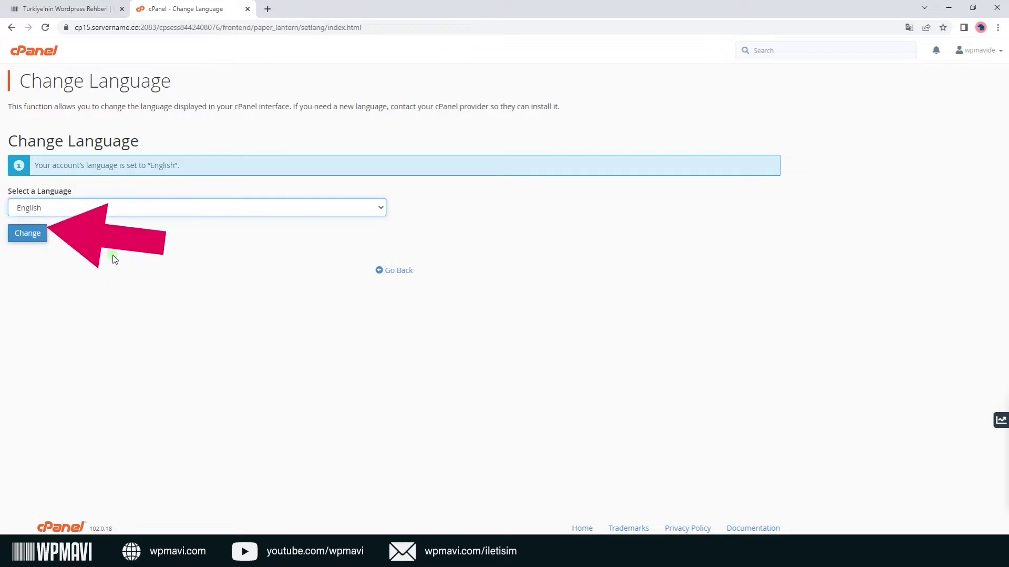
pyautogui.click(39, 235)
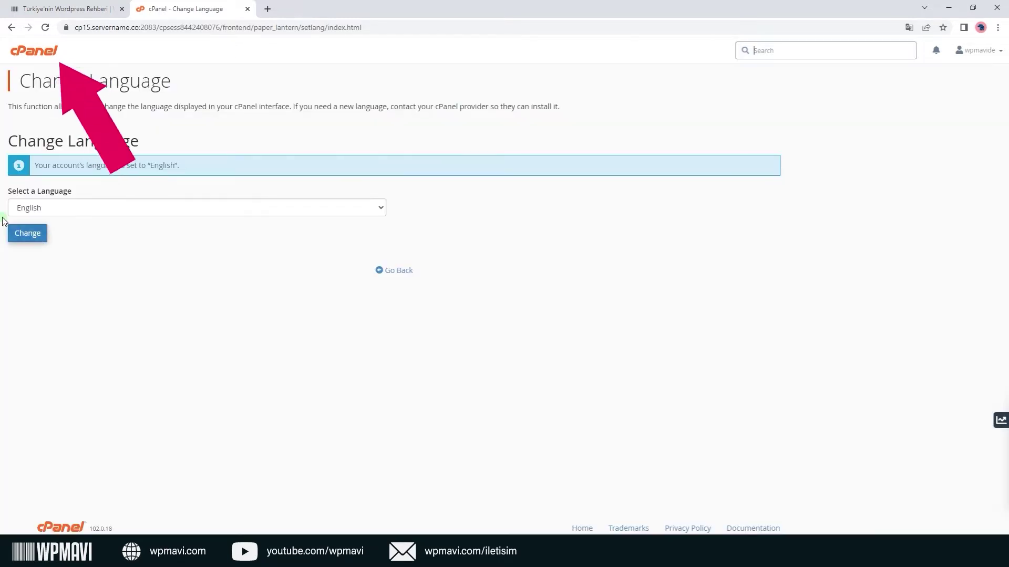
pyautogui.click(33, 53)
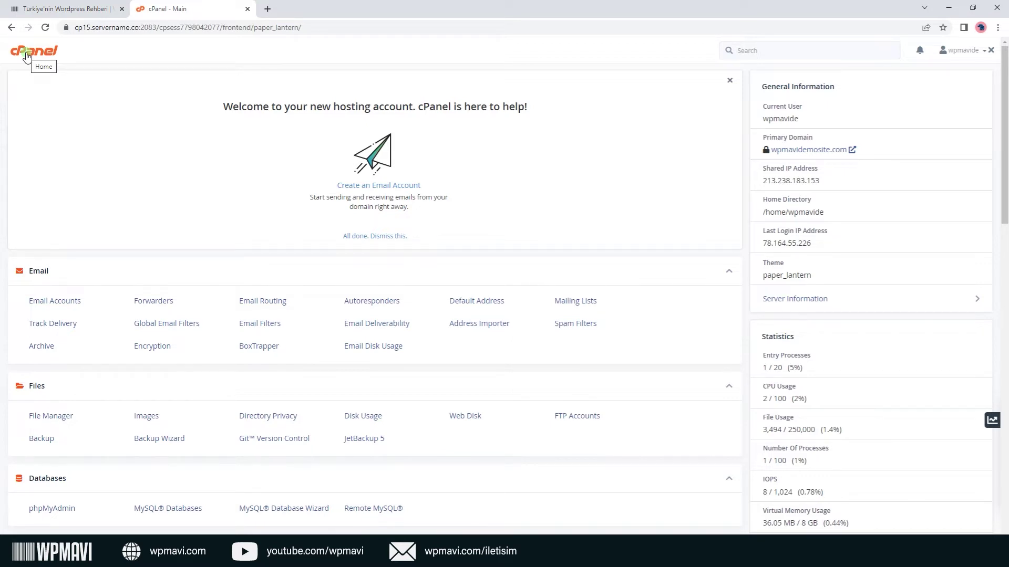
pyautogui.scroll(-14, 27, 57)
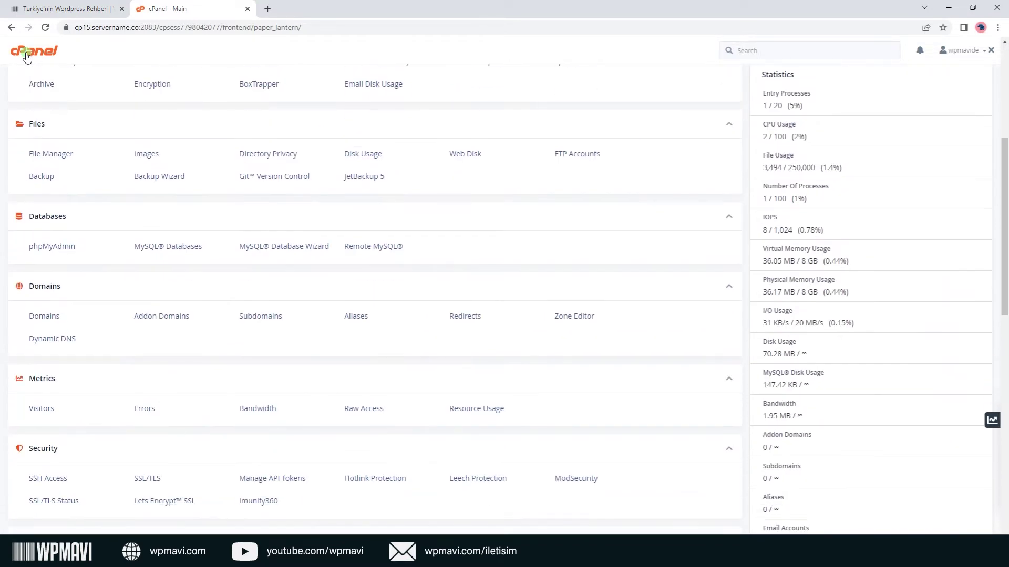
pyautogui.scroll(-4, 28, 56)
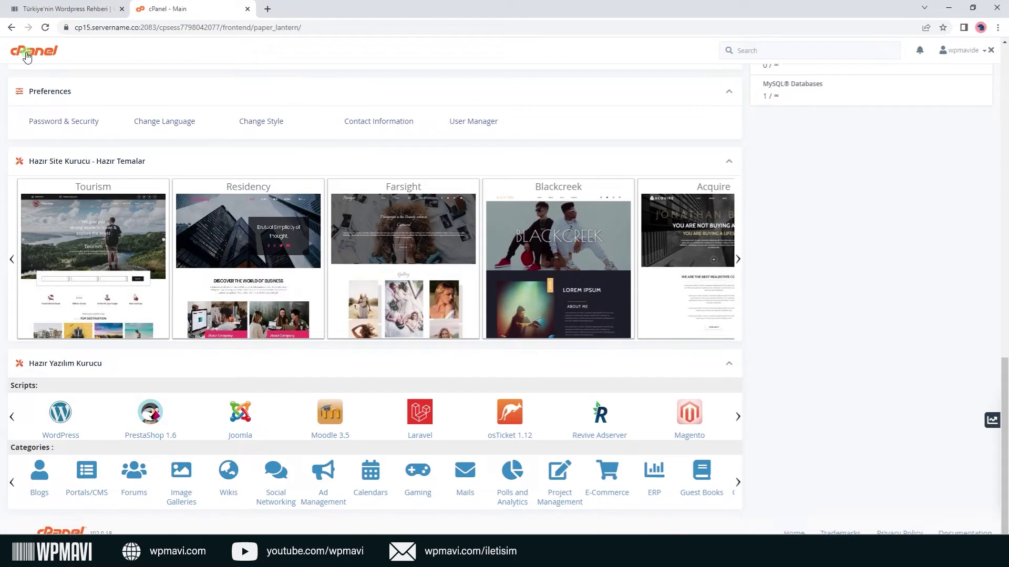
pyautogui.click(60, 410)
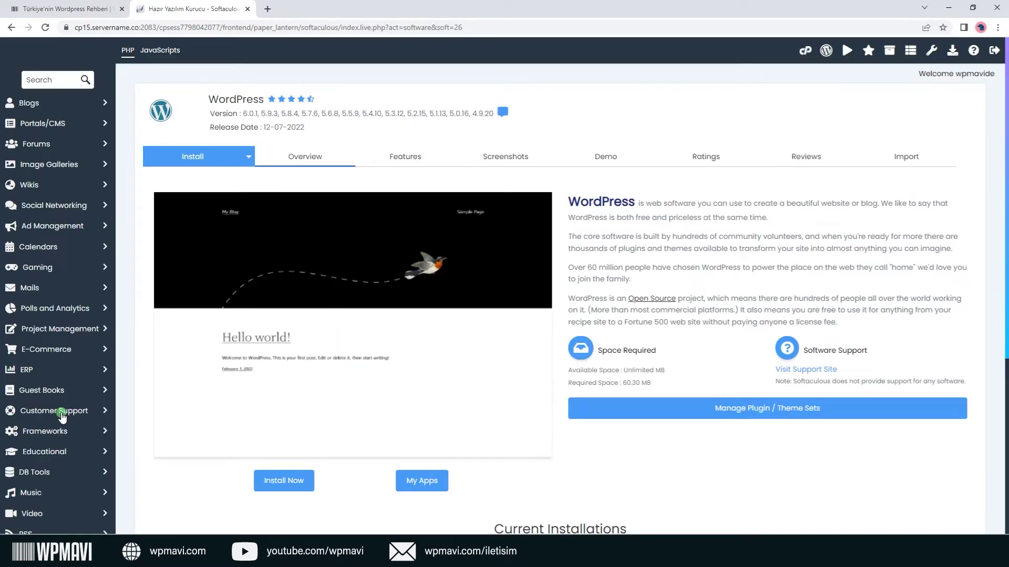
pyautogui.click(275, 481)
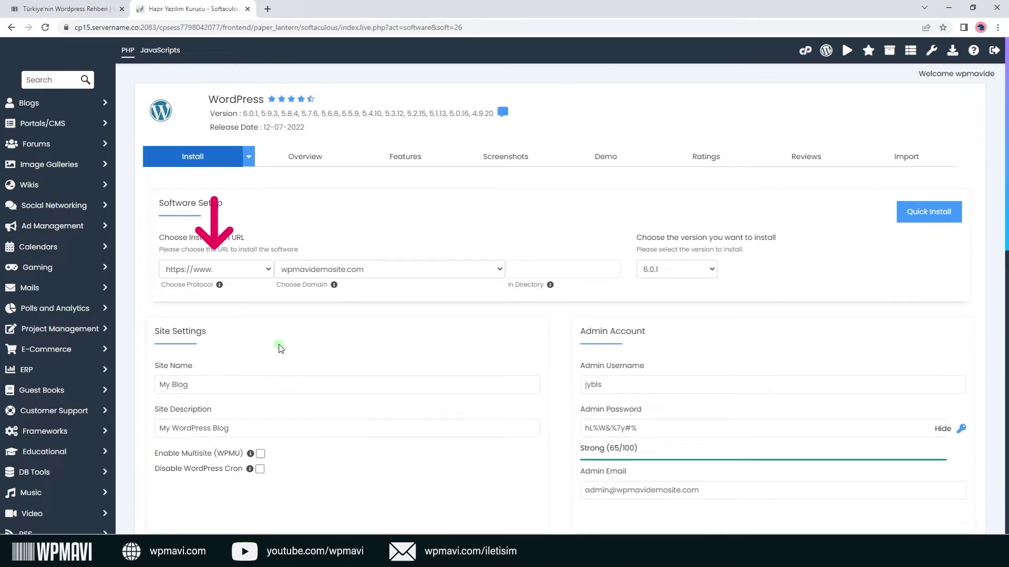
pyautogui.click(265, 273)
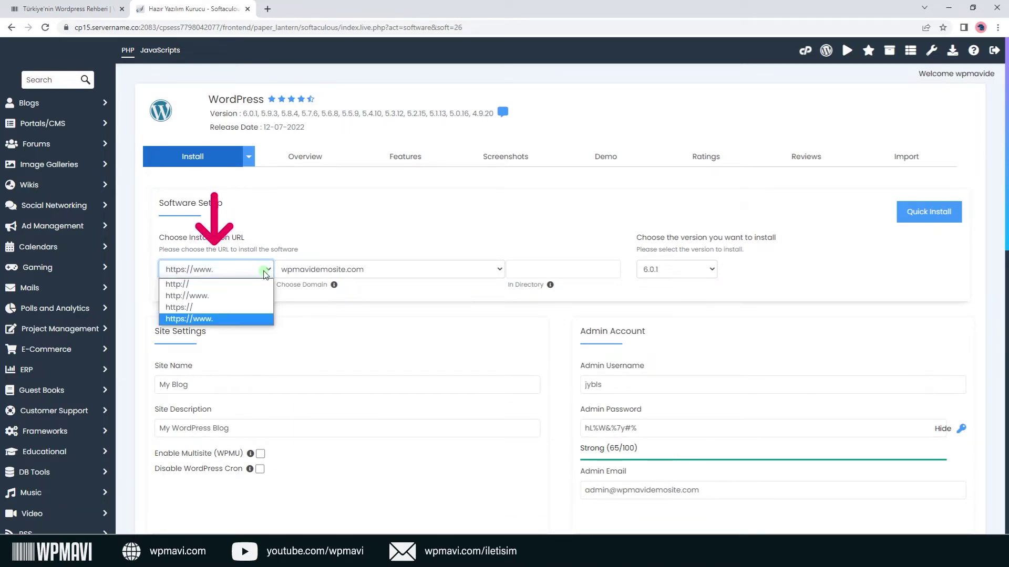
pyautogui.click(254, 309)
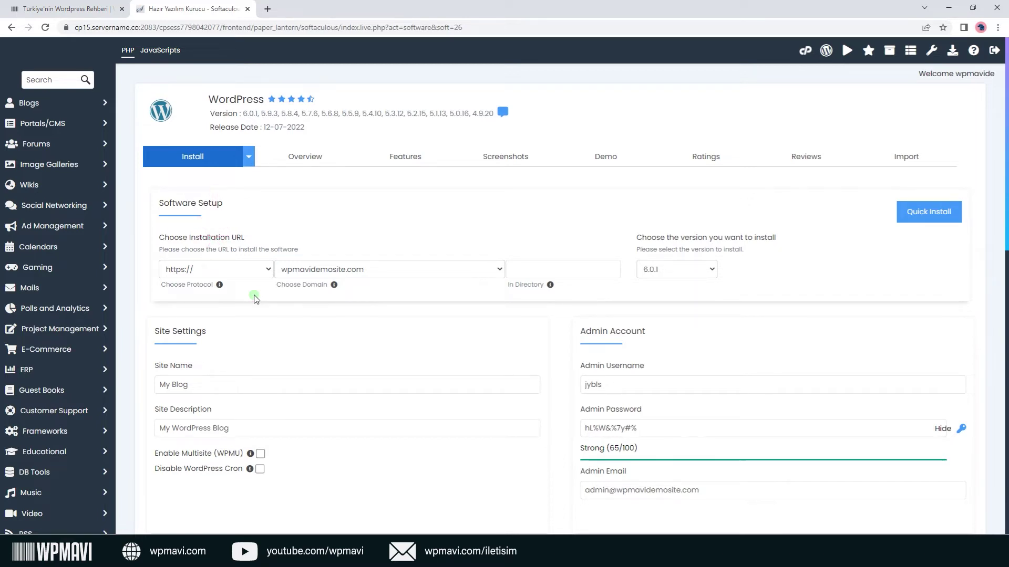
# Review SSL/TLS Status with all domains selected, confirming AutoSSL certificates, then return to cPanel home.
pyautogui.click(809, 52)
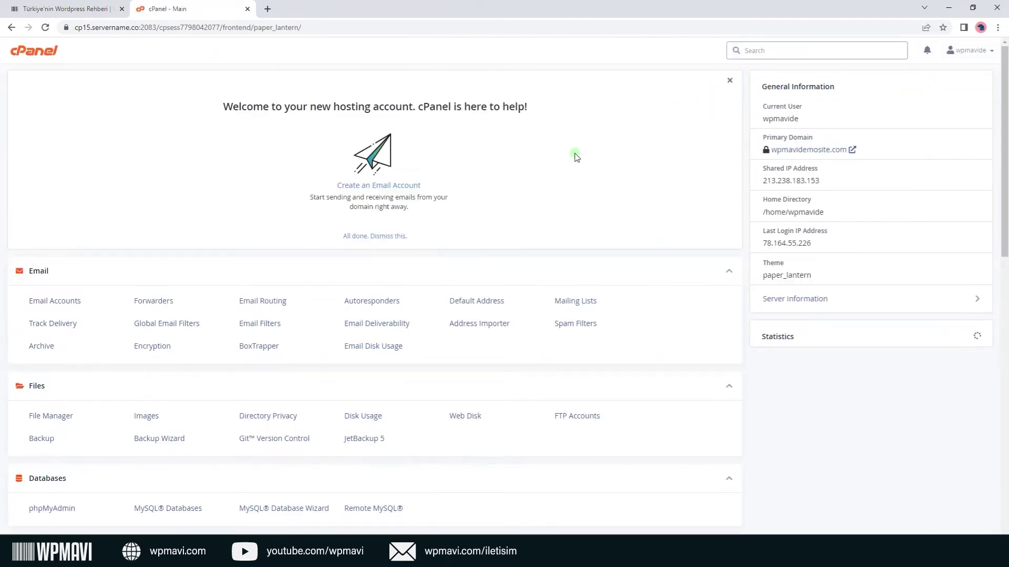
pyautogui.scroll(-6, 549, 189)
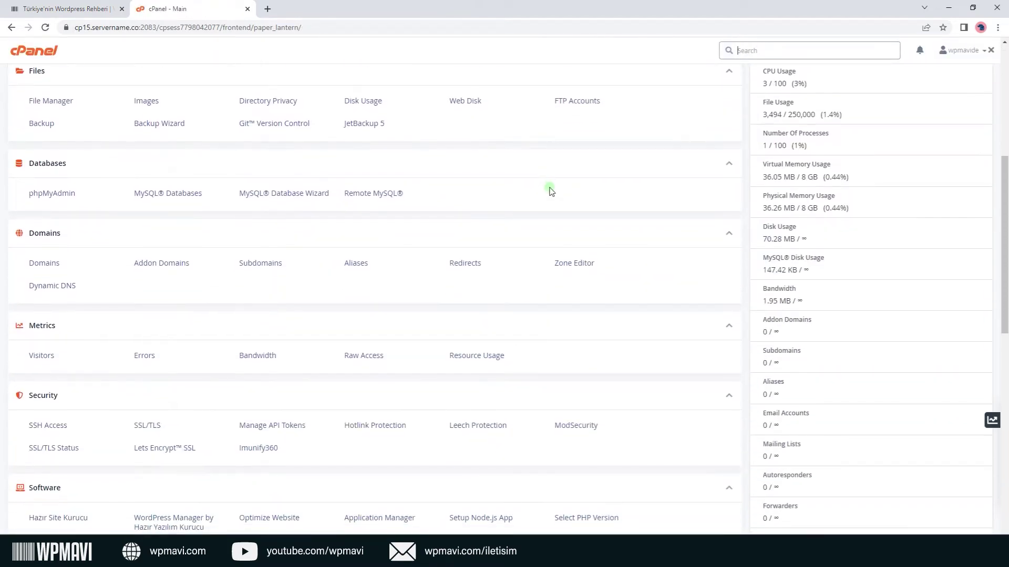
pyautogui.scroll(-2, 550, 190)
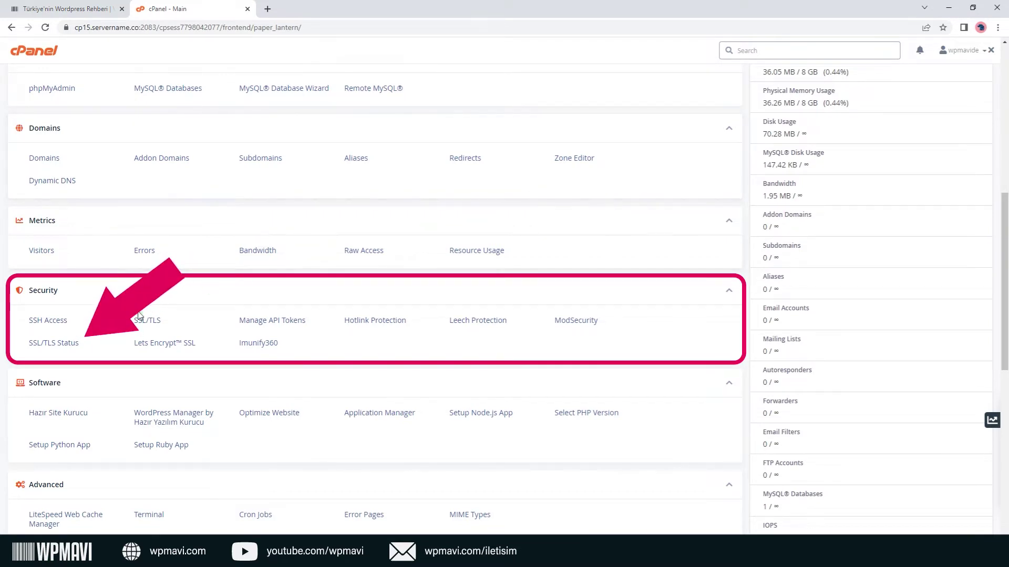
pyautogui.click(70, 344)
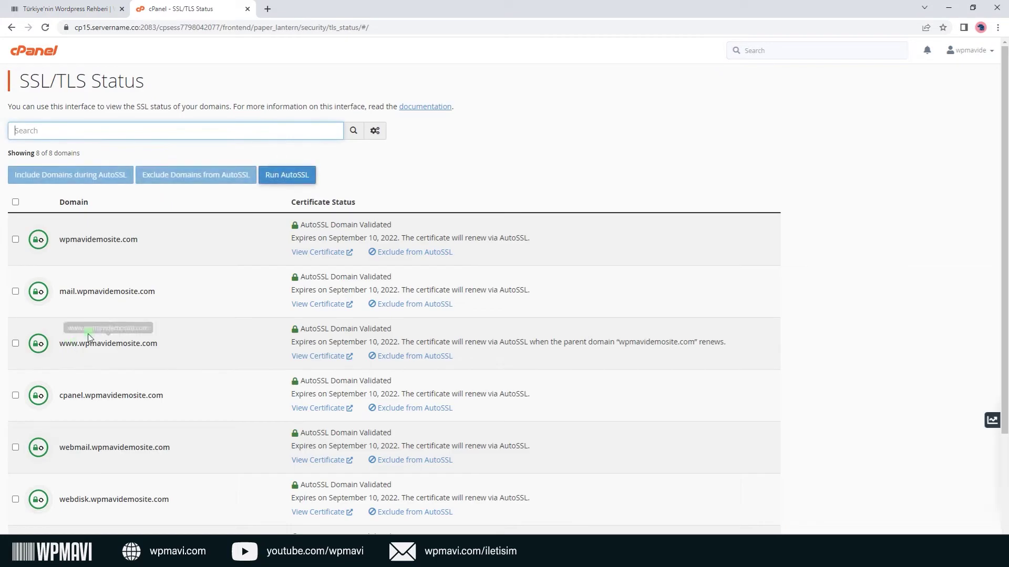
pyautogui.click(15, 203)
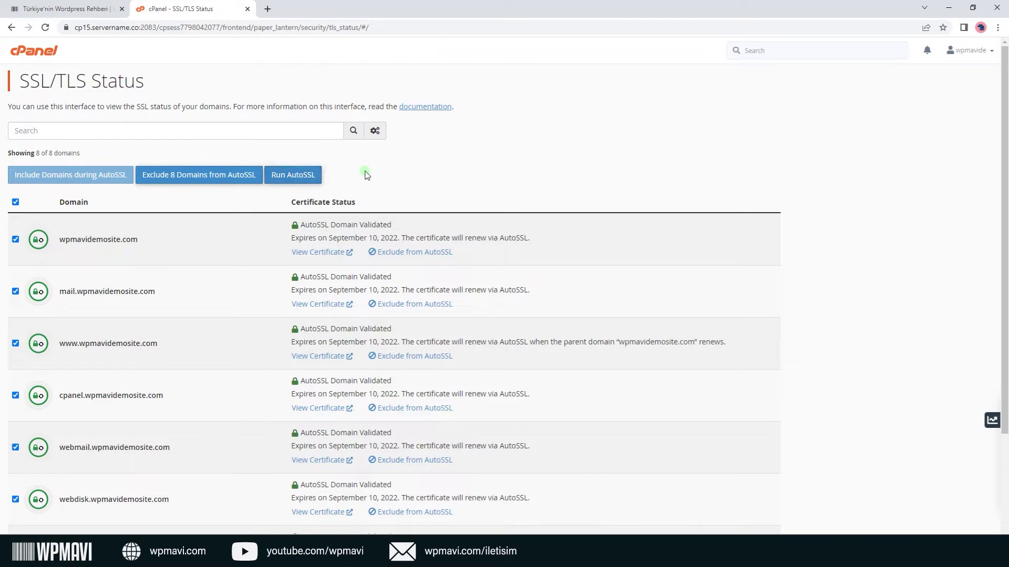
pyautogui.click(51, 57)
pyautogui.scroll(-20, 51, 57)
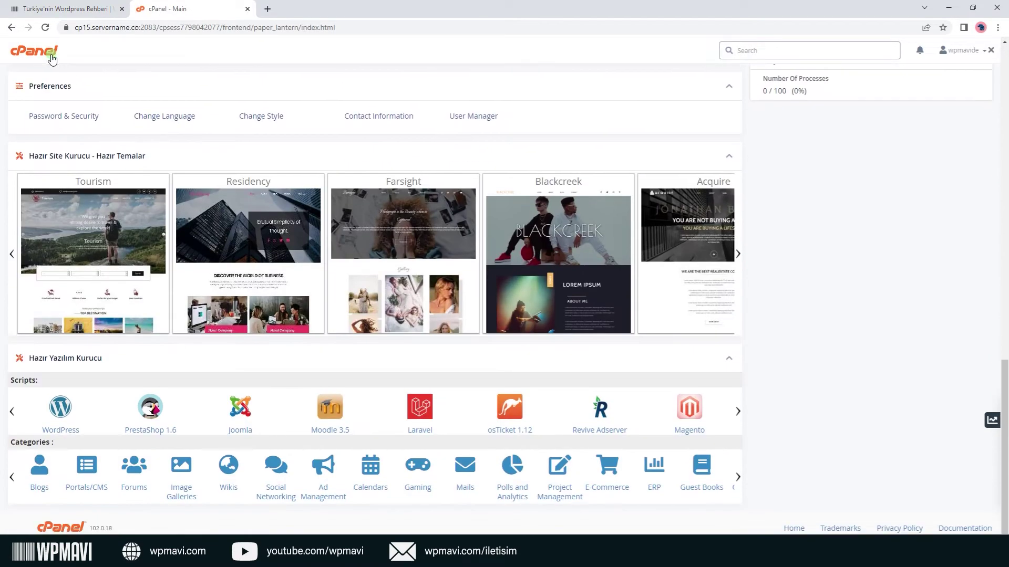
pyautogui.click(60, 407)
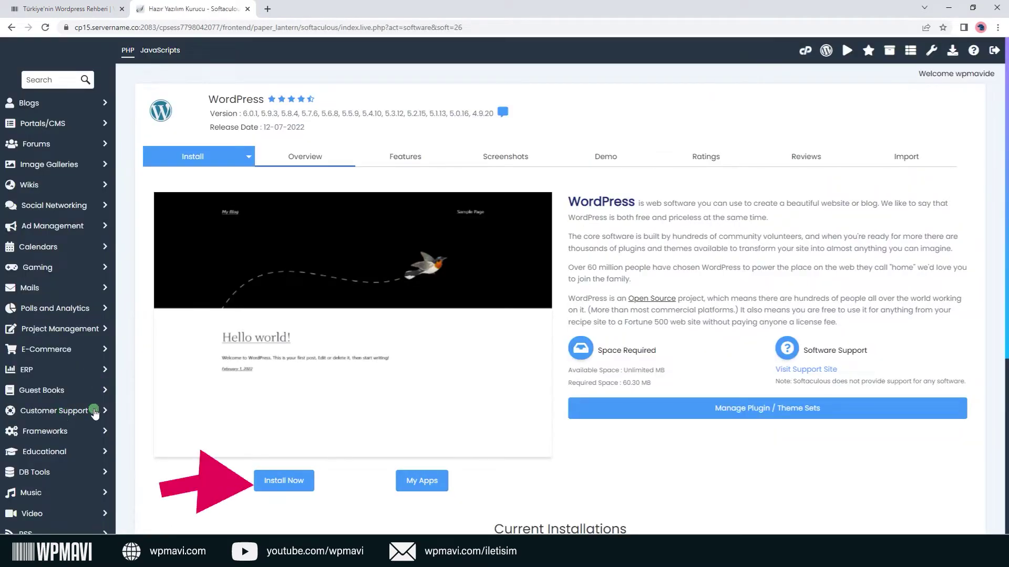
pyautogui.click(268, 478)
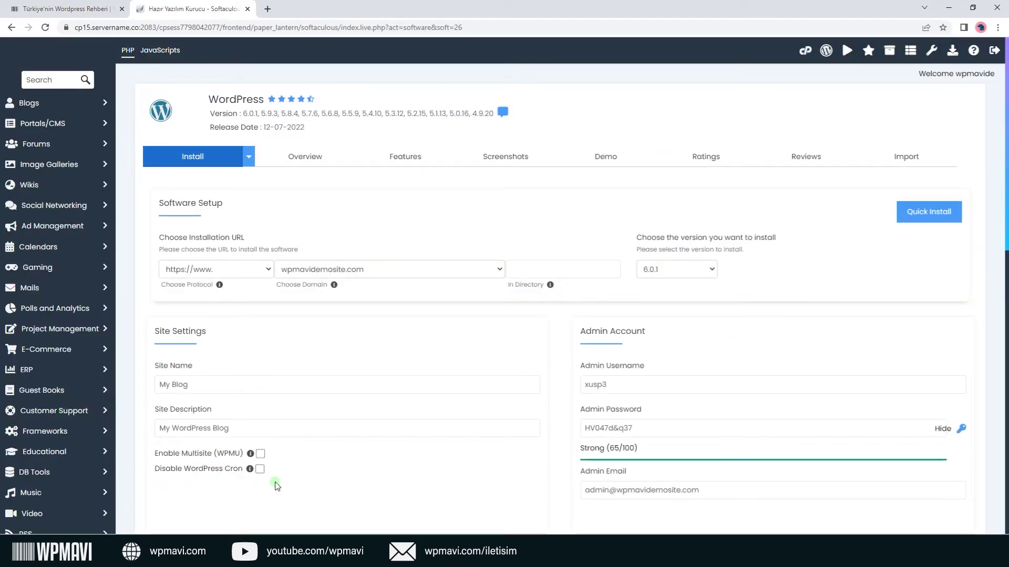
pyautogui.click(263, 269)
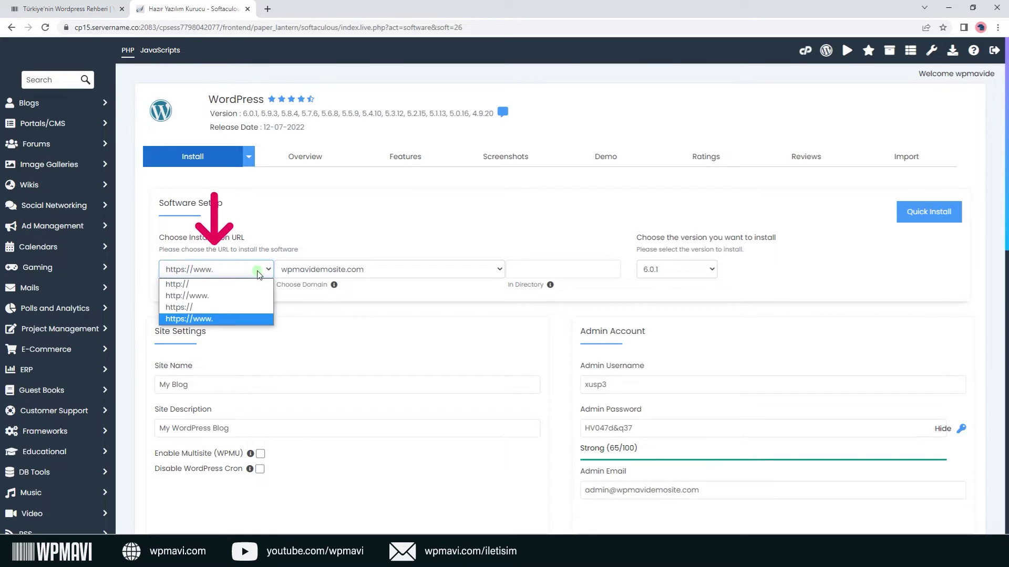
pyautogui.click(233, 309)
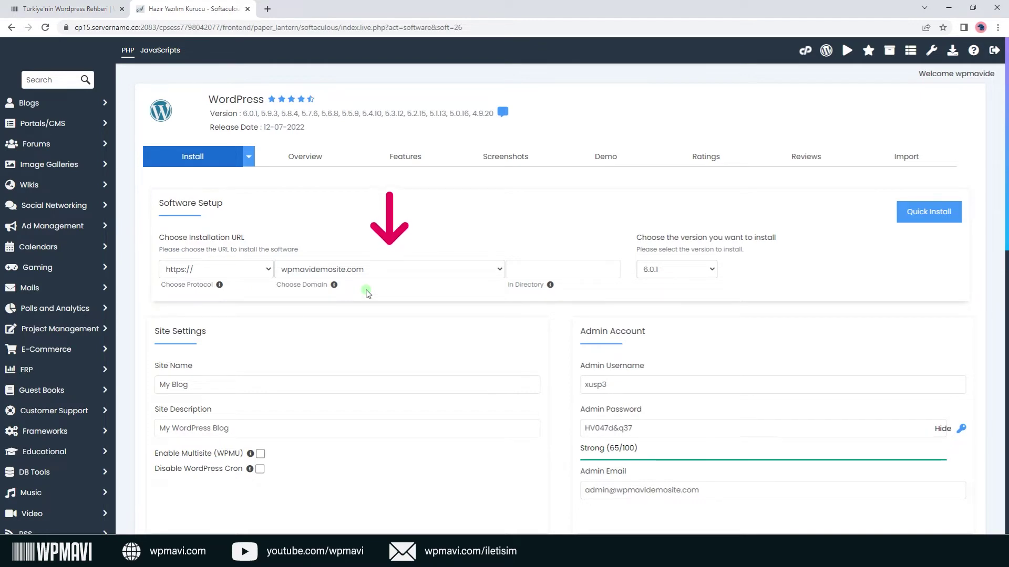
pyautogui.click(517, 274)
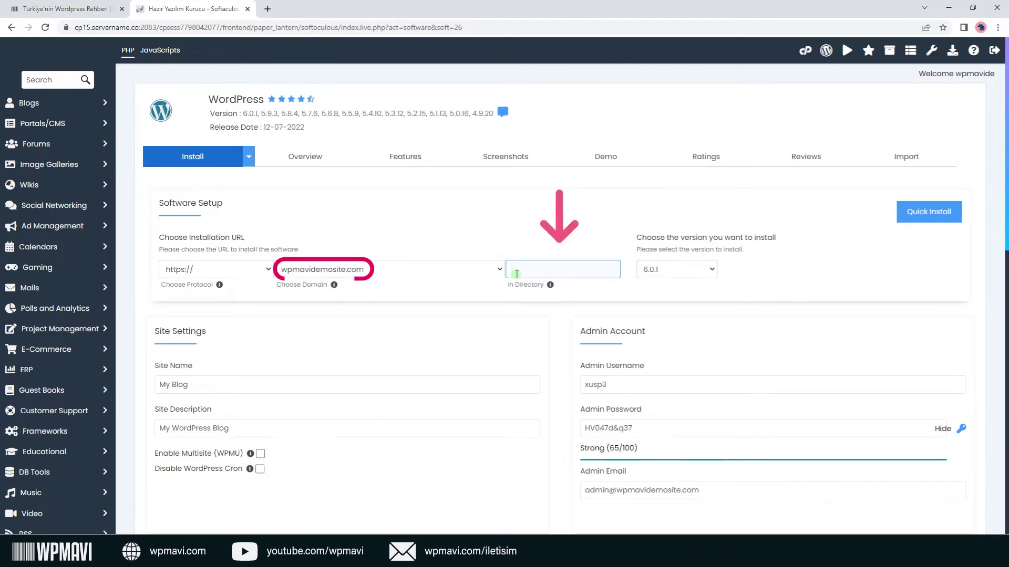
pyautogui.click(679, 272)
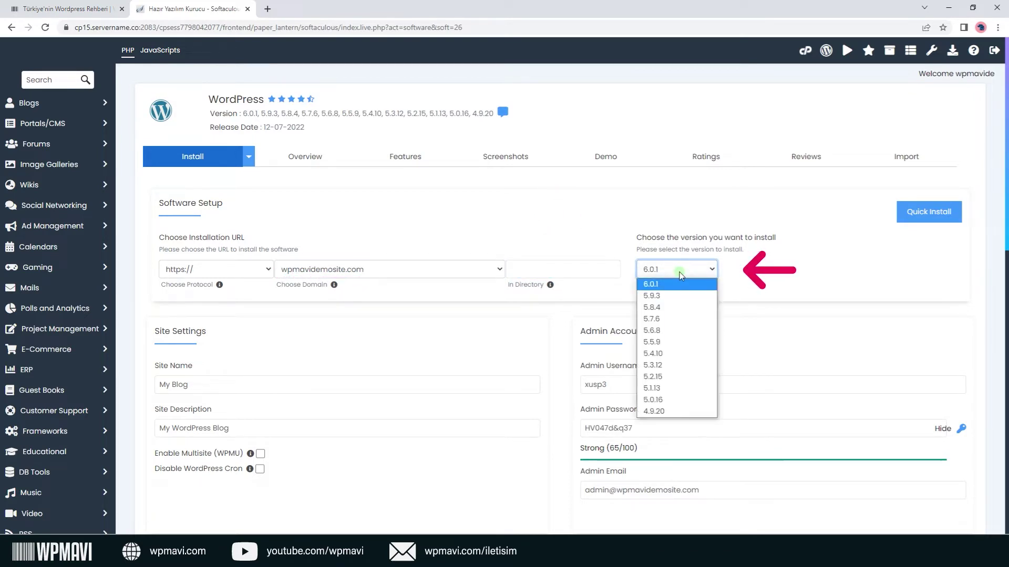
pyautogui.click(679, 272)
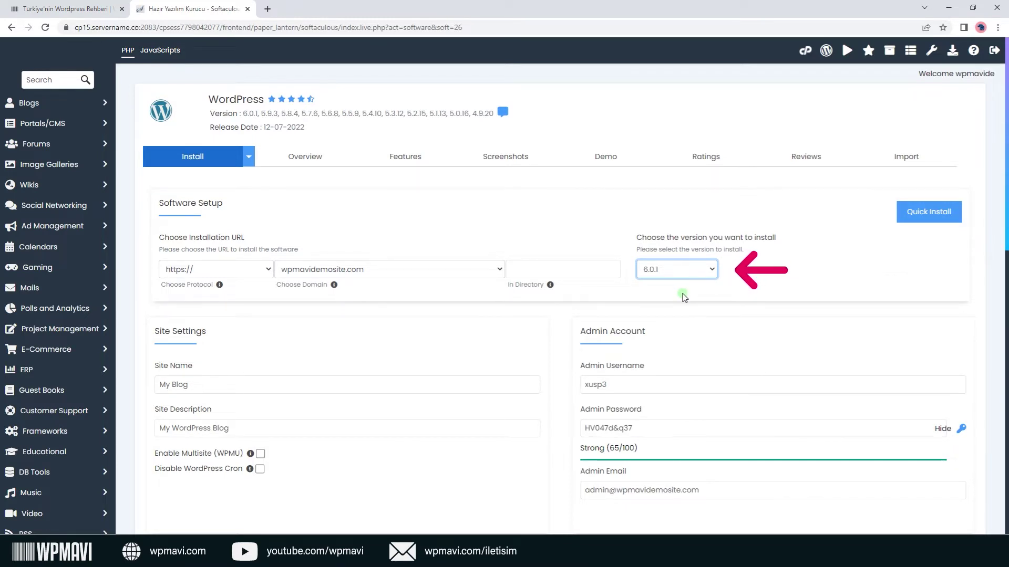
pyautogui.scroll(-3, 684, 297)
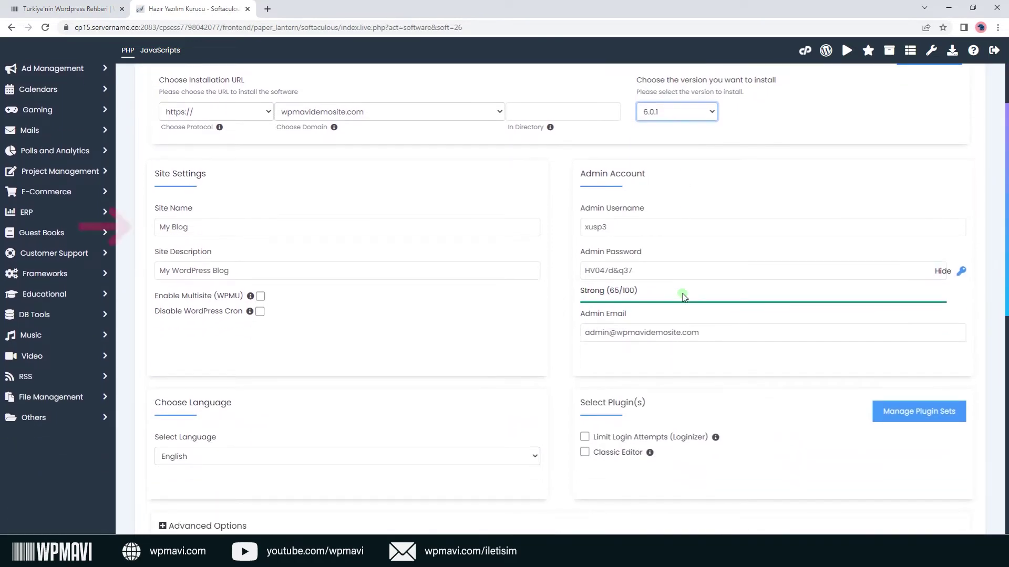
# Set the site name to the owner's full name and the description to 'Kisisel Websitem'.
pyautogui.click(333, 227)
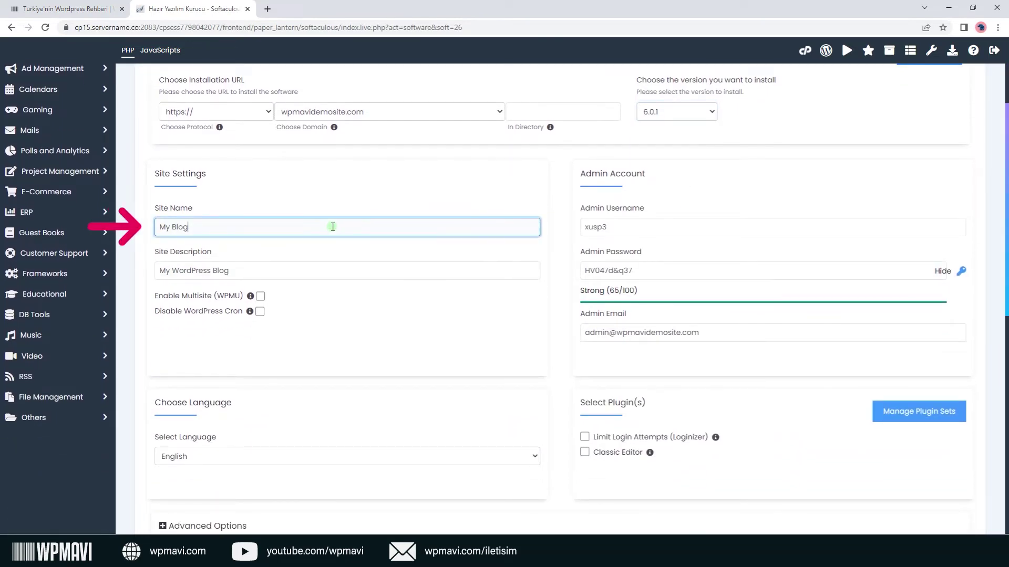
pyautogui.press('BackSpace')
pyautogui.press('BackSpace')
pyautogui.press('BackSpace')
pyautogui.press('BackSpace')
pyautogui.press('BackSpace')
pyautogui.press('BackSpace')
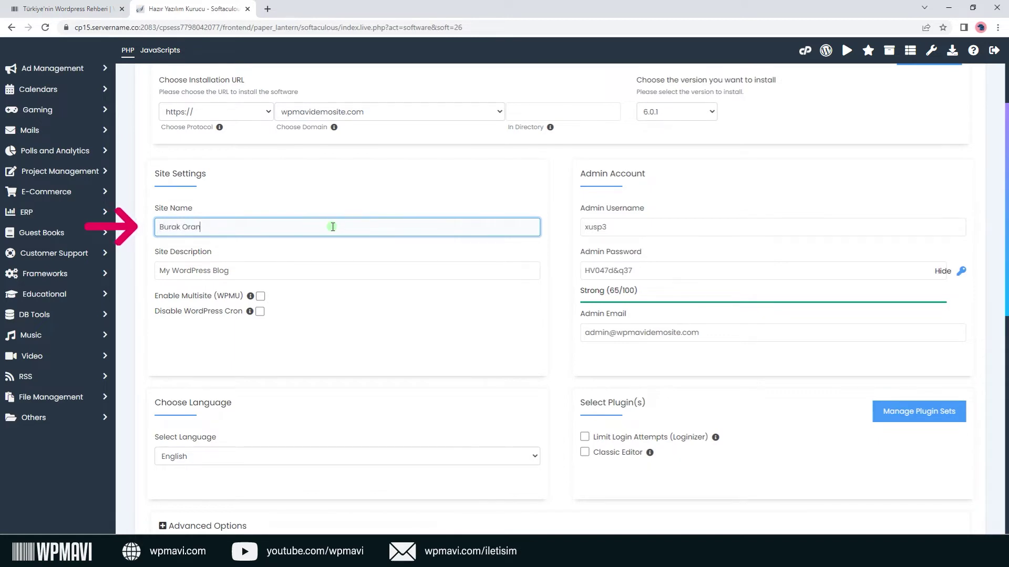
pyautogui.click(333, 265)
pyautogui.press('BackSpace')
pyautogui.press('BackSpace')
pyautogui.press('BackSpace')
pyautogui.press('BackSpace')
pyautogui.press('BackSpace')
pyautogui.press('BackSpace')
pyautogui.press('BackSpace')
pyautogui.press('BackSpace')
pyautogui.press('BackSpace')
pyautogui.press('BackSpace')
pyautogui.press('BackSpace')
pyautogui.press('BackSpace')
pyautogui.press('BackSpace')
pyautogui.press('BackSpace')
pyautogui.press('BackSpace')
pyautogui.press('BackSpace')
pyautogui.press('BackSpace')
pyautogui.write('Kisisel Websitem')
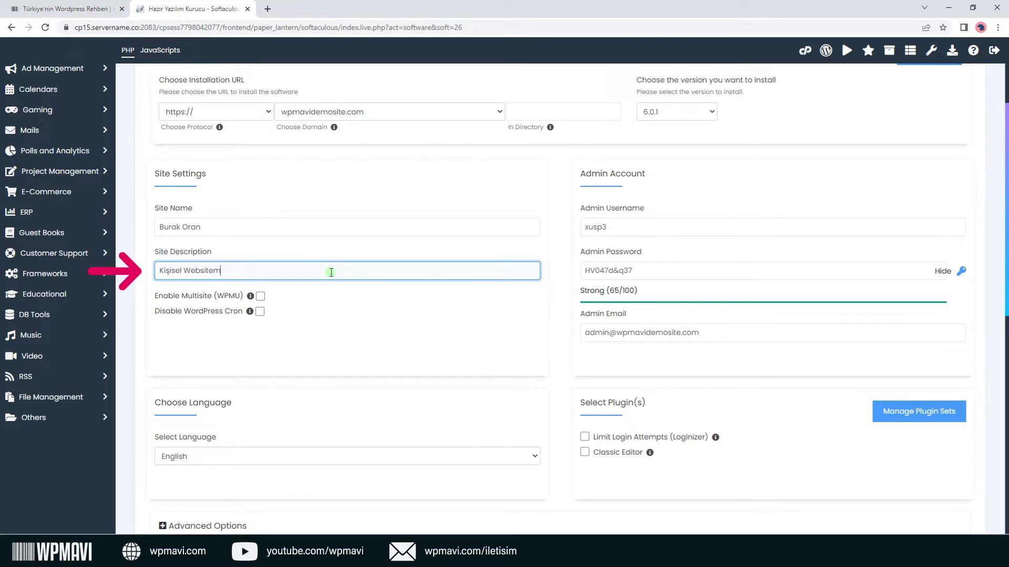
pyautogui.click(354, 305)
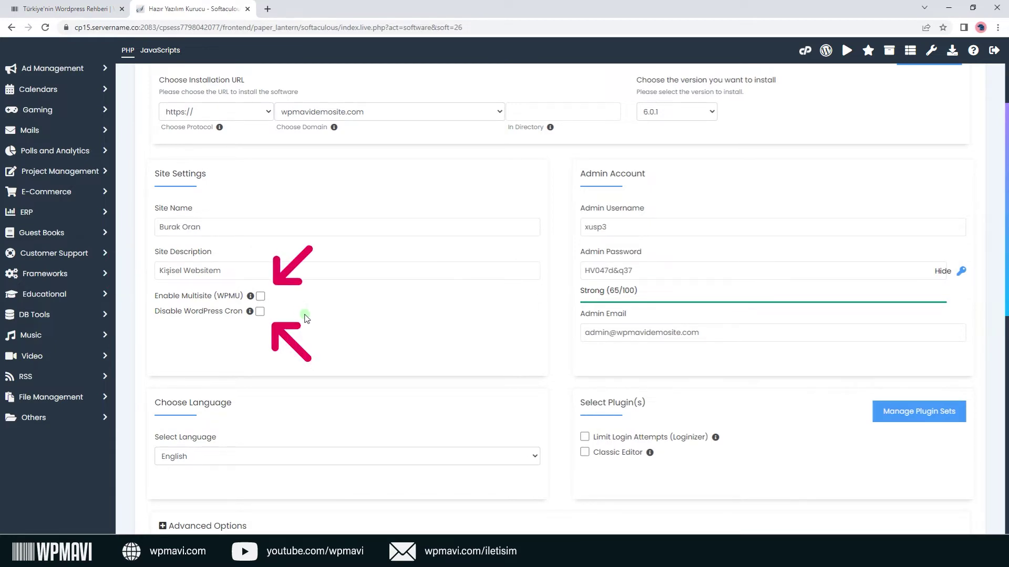
# Replace the generated admin username, password, and admin e-mail with new credentials.
pyautogui.moveTo(604, 228); pyautogui.dragTo(577, 230)
pyautogui.write('oranb')
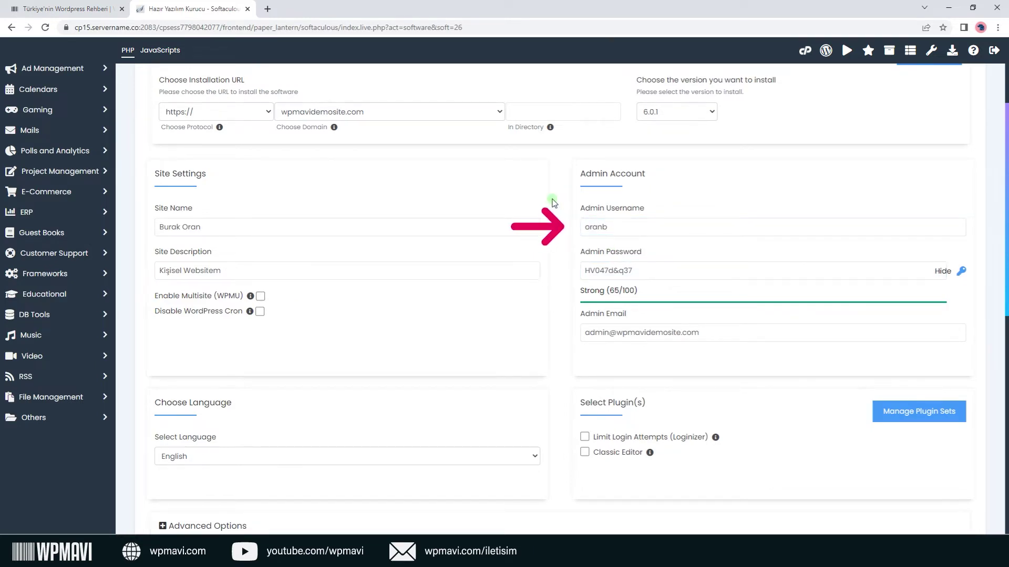
pyautogui.click(604, 268)
pyautogui.moveTo(633, 271); pyautogui.dragTo(560, 243)
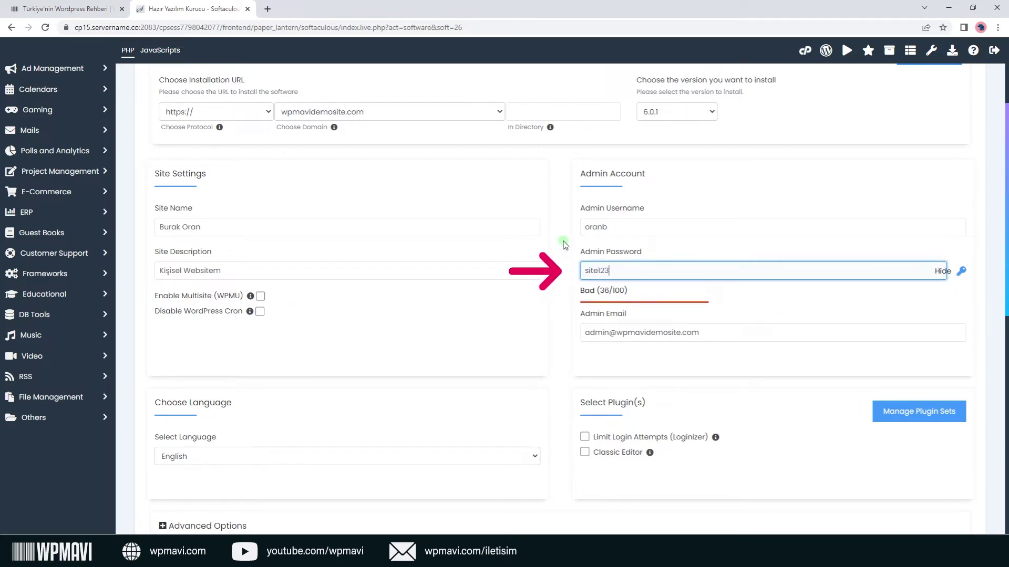
pyautogui.click(563, 245)
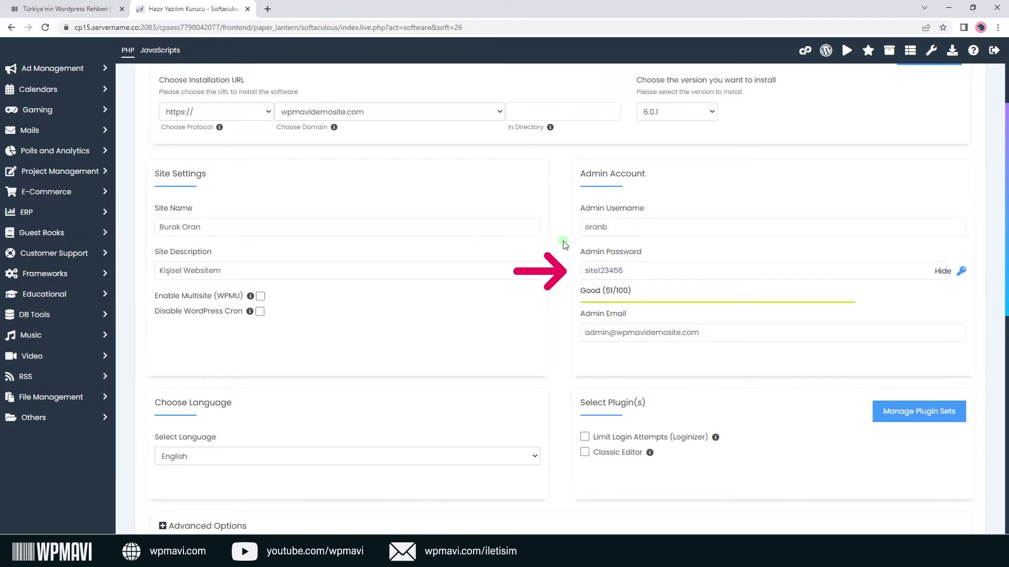
pyautogui.moveTo(703, 332); pyautogui.dragTo(568, 305)
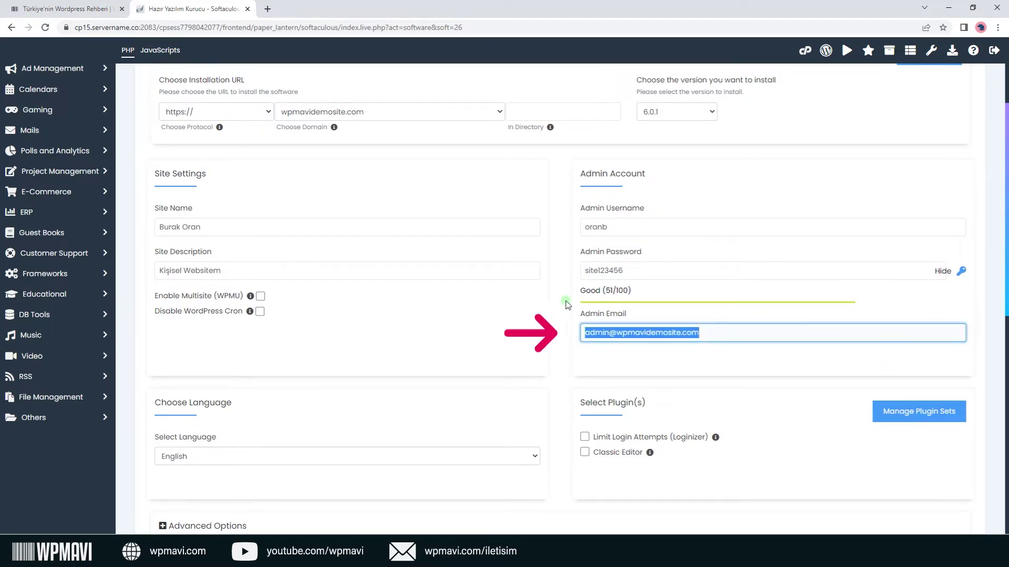
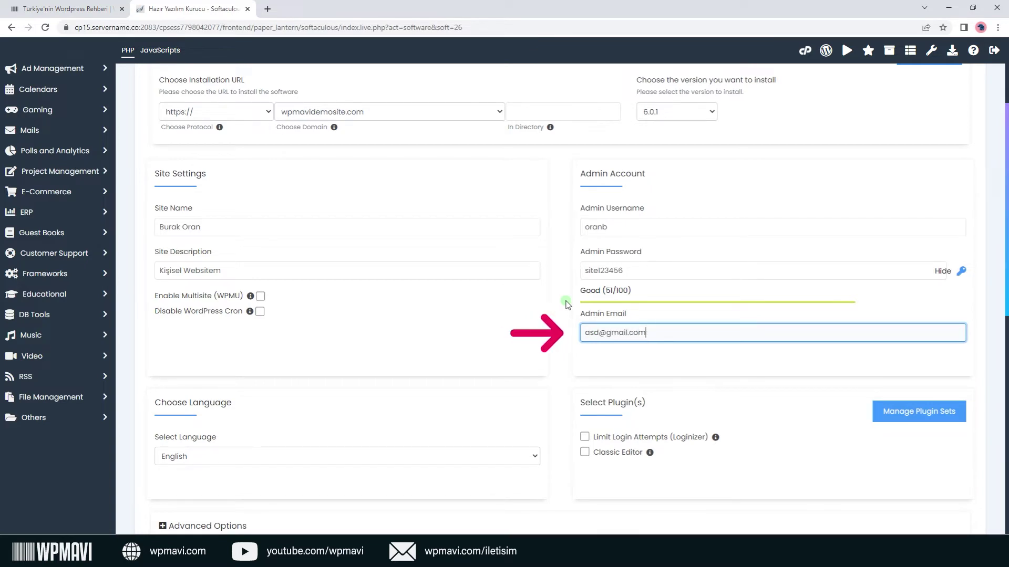
pyautogui.click(568, 305)
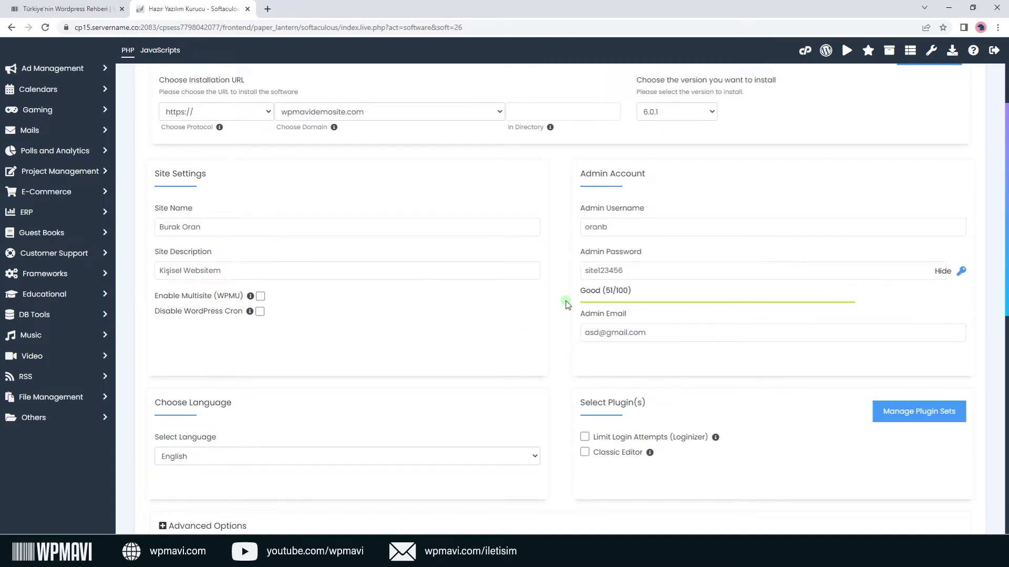
pyautogui.scroll(-3, 565, 305)
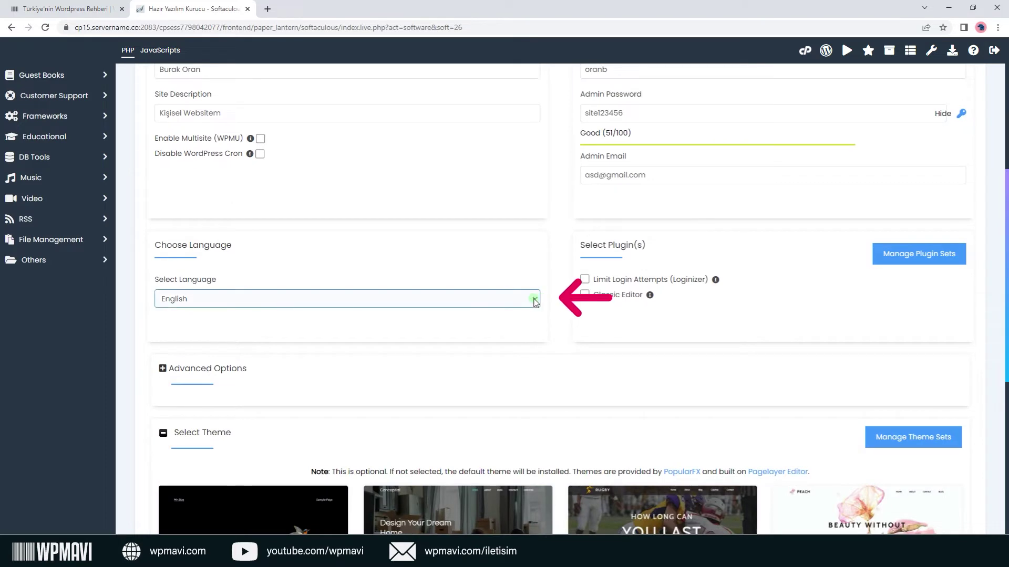
# Set the WordPress installation language to Turkish.
pyautogui.click(534, 299)
pyautogui.scroll(-4, 485, 366)
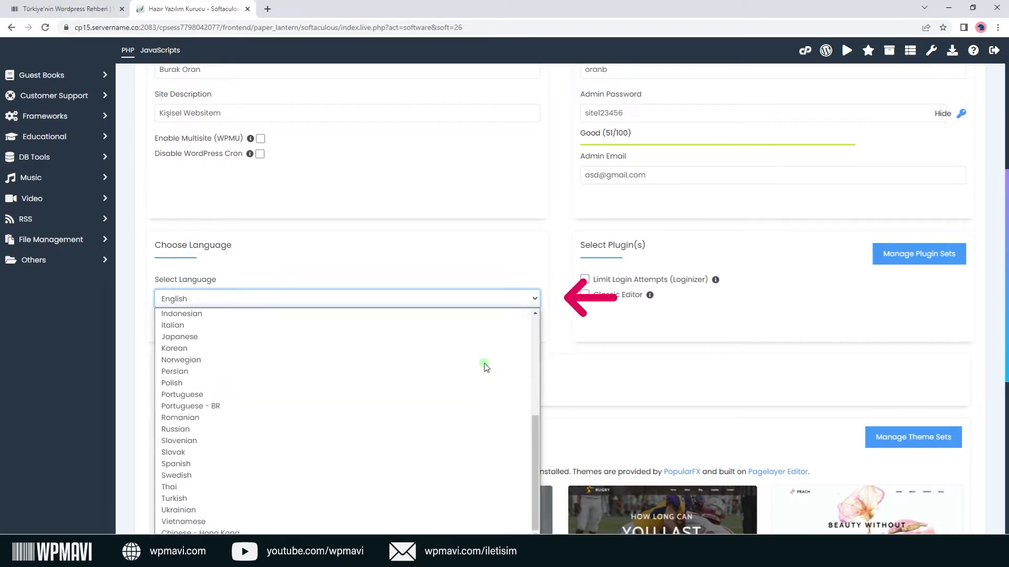
pyautogui.click(268, 499)
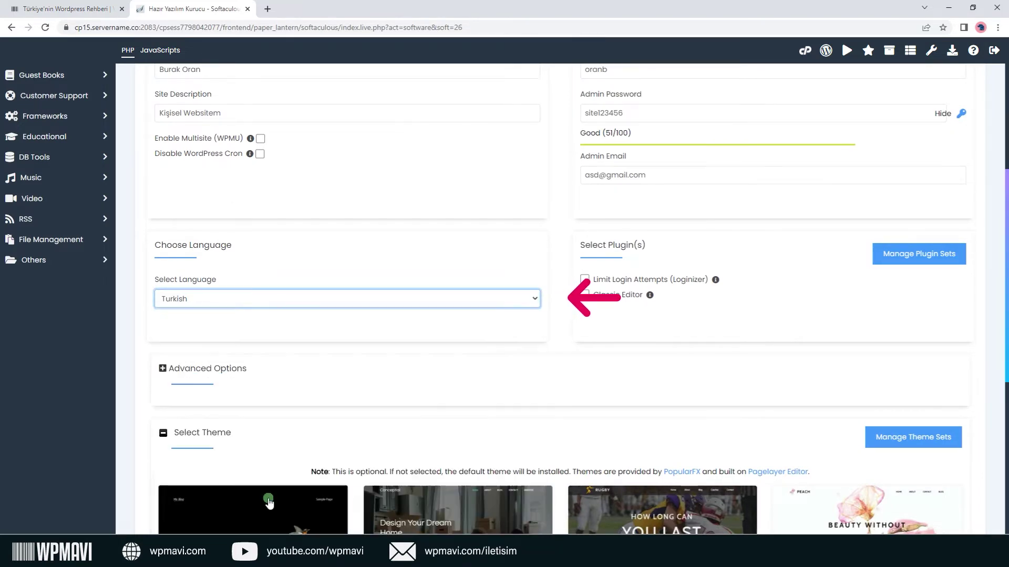
pyautogui.click(529, 336)
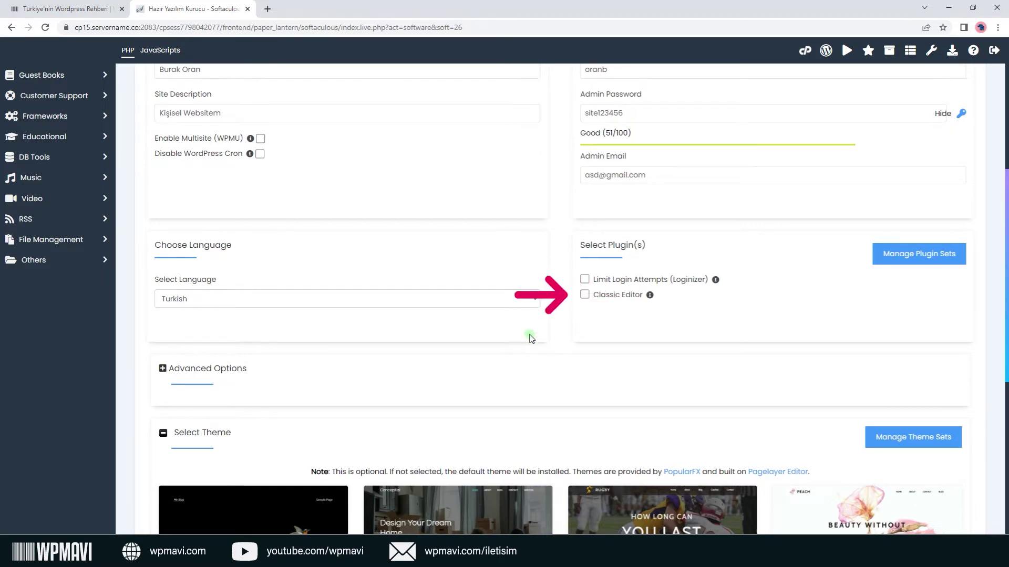
# Tick the Classic Editor plugin and scroll down to the Install button.
pyautogui.click(585, 295)
pyautogui.scroll(-1, 587, 298)
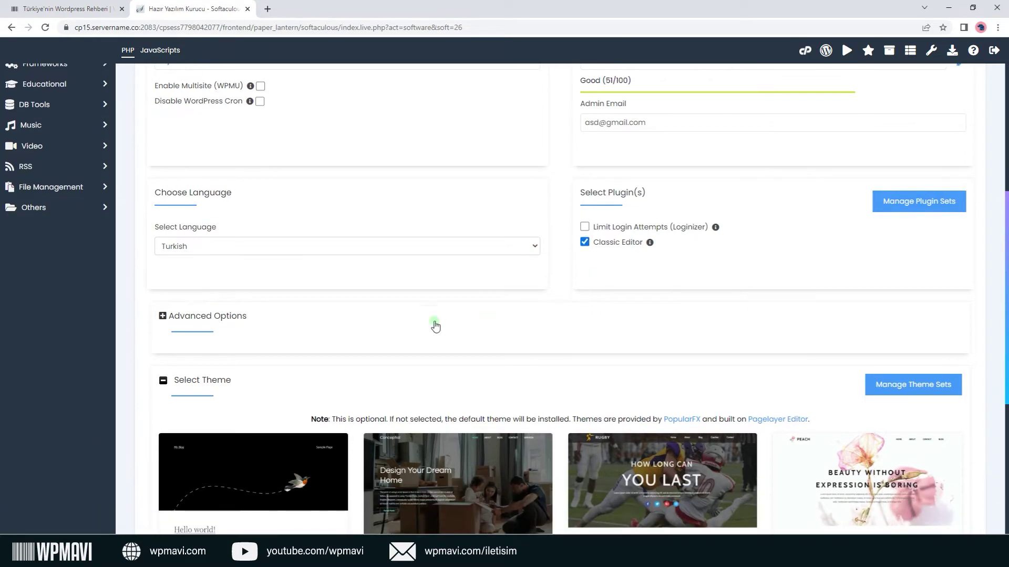
pyautogui.click(241, 317)
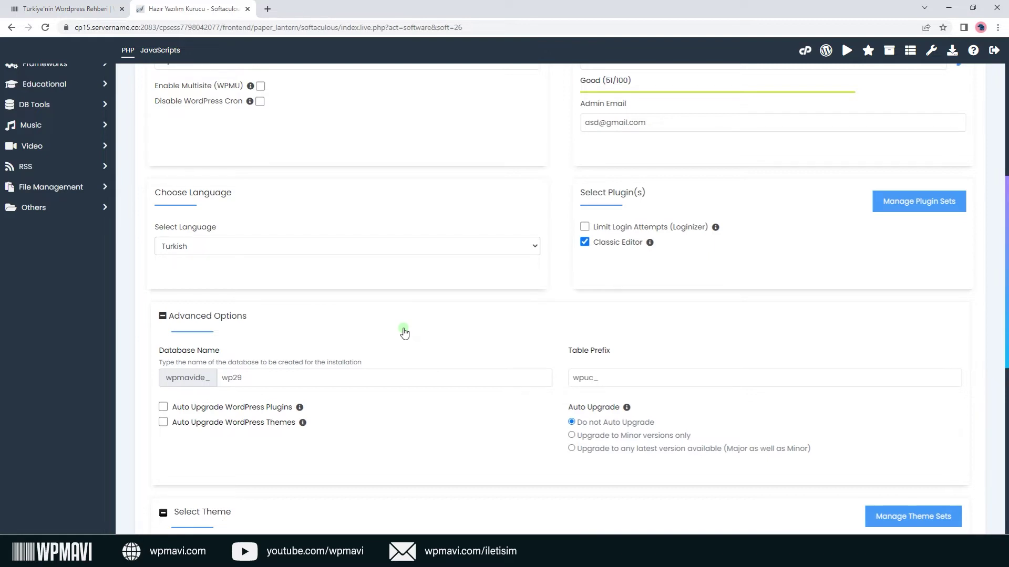
pyautogui.click(234, 317)
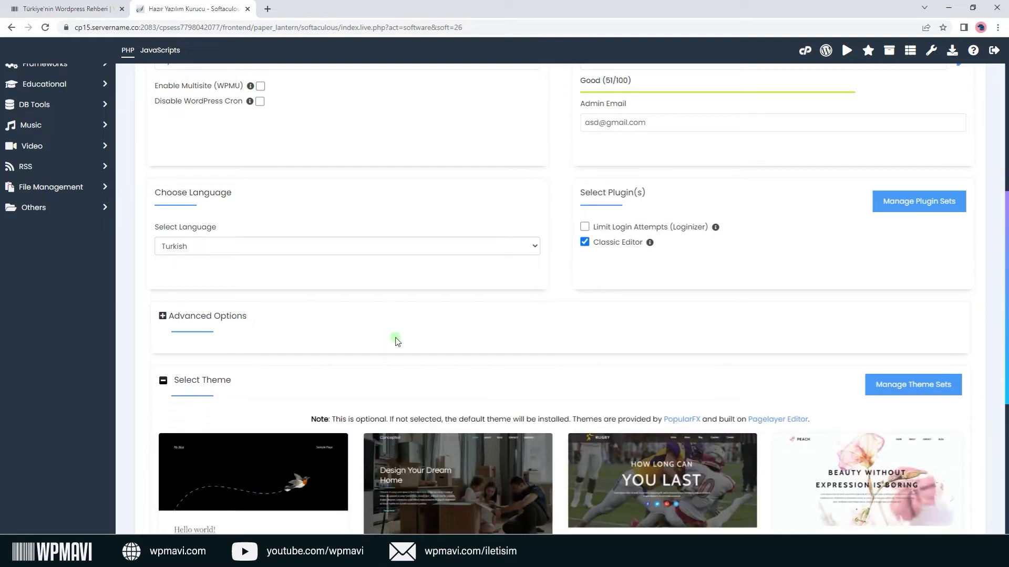
pyautogui.scroll(-3, 395, 339)
pyautogui.scroll(-3, 397, 341)
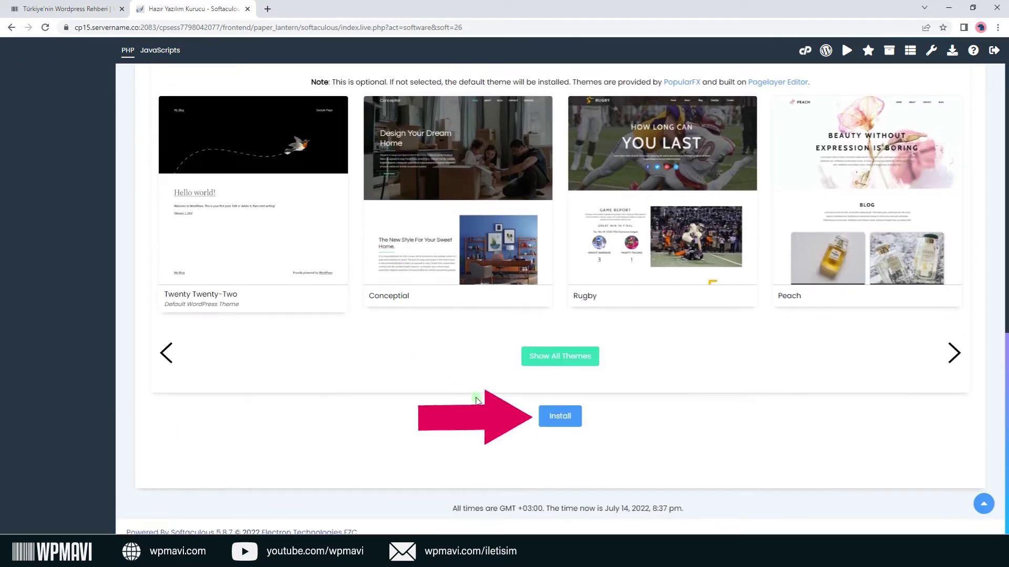
# Install WordPress at wpmavidemosite.com and open its admin area and live site in new tabs.
pyautogui.click(560, 418)
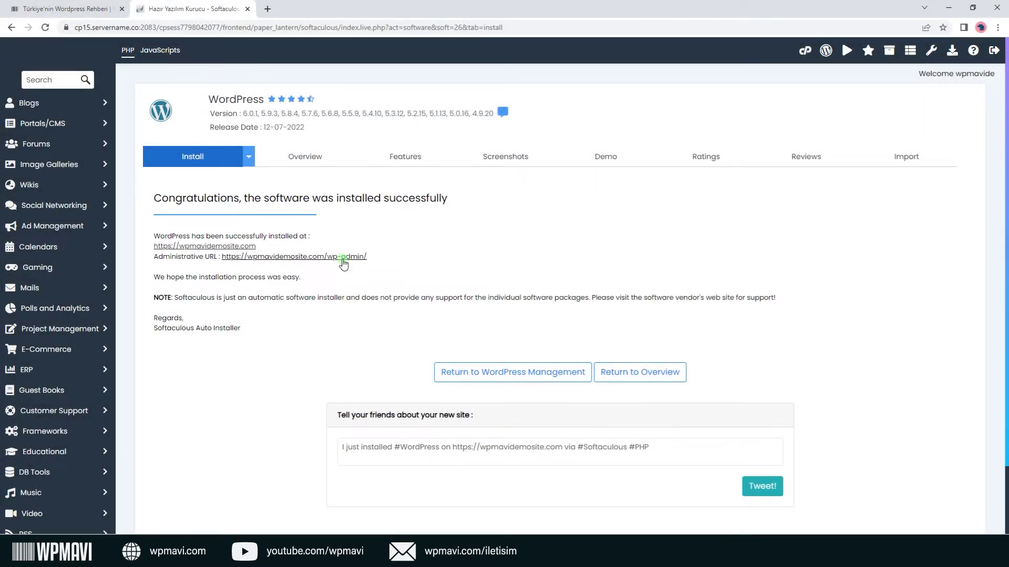
pyautogui.rightClick(342, 261)
pyautogui.click(361, 266)
pyautogui.rightClick(250, 253)
pyautogui.click(306, 257)
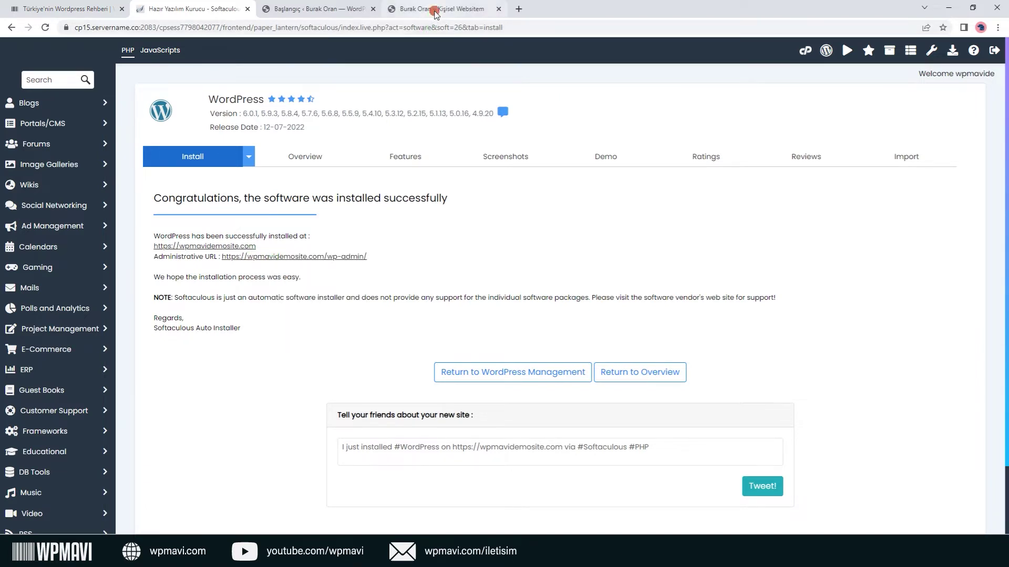
pyautogui.click(435, 9)
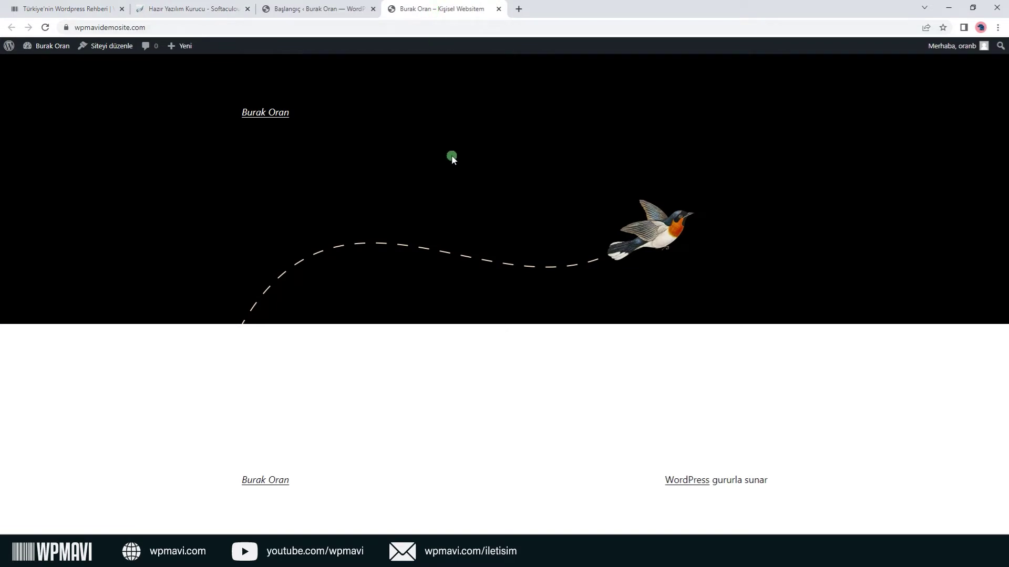
# Switch between the site tabs, ending on the wpmavidemosite.com admin dashboard welcome screen.
pyautogui.click(331, 9)
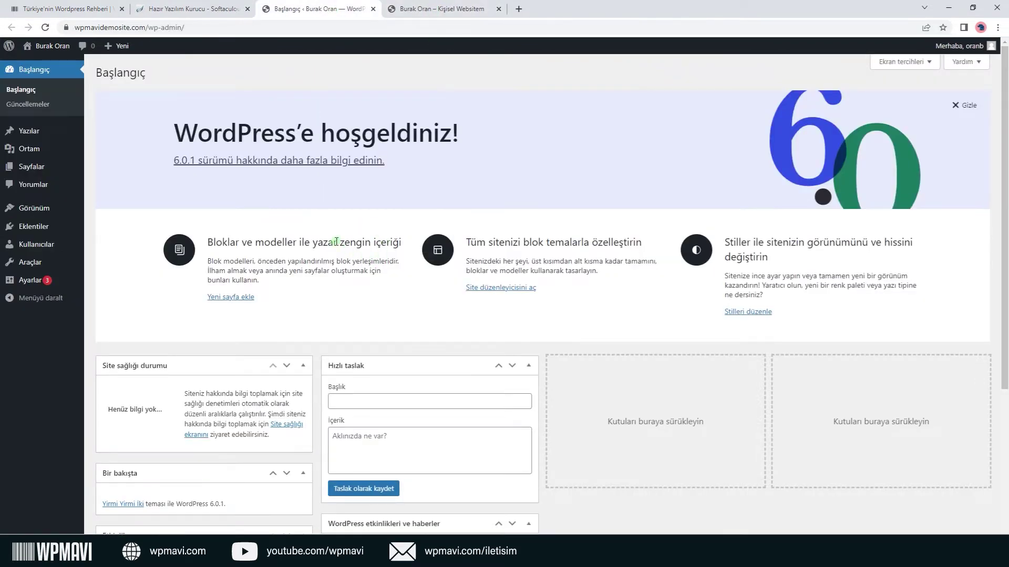
pyautogui.click(428, 11)
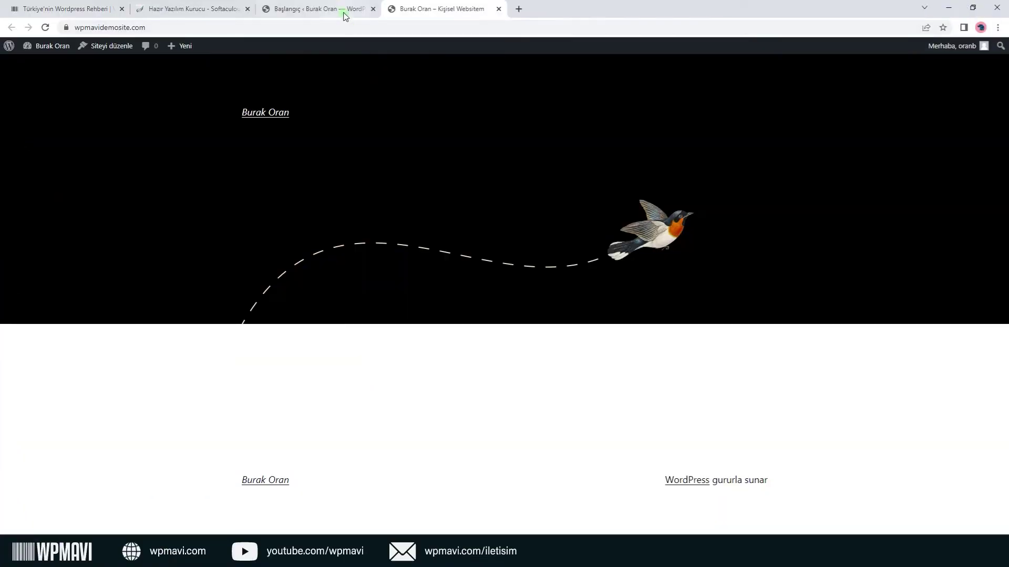
pyautogui.click(342, 10)
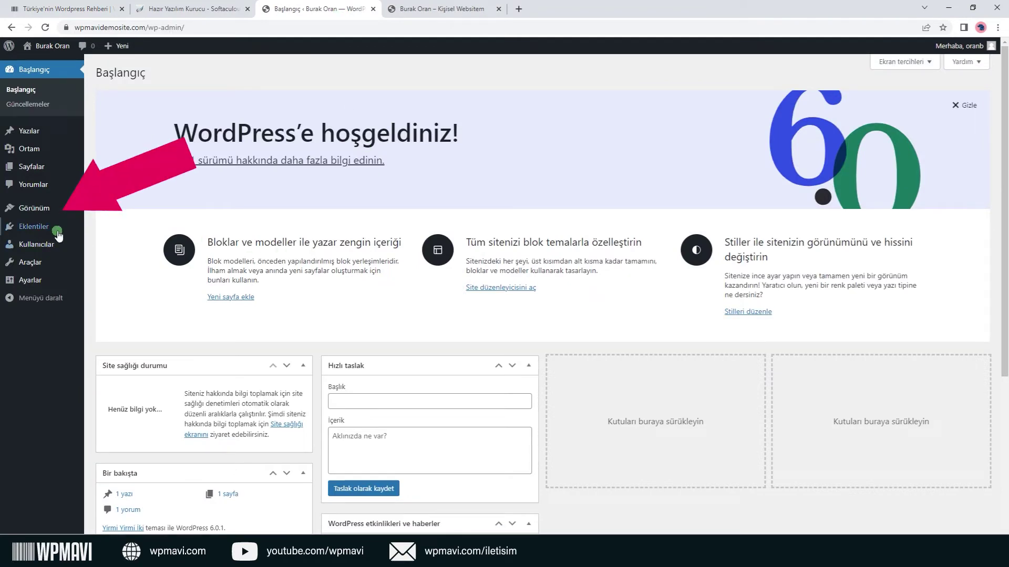
pyautogui.moveTo(49, 231)
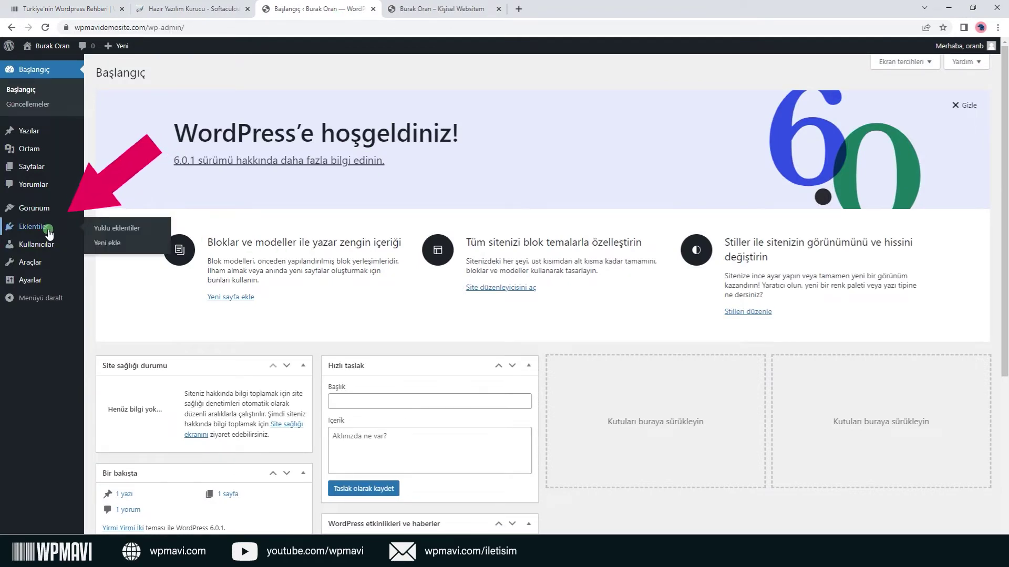
# Search new plugins for 'really simple ssl', then install and activate Really Simple SSL.
pyautogui.click(106, 248)
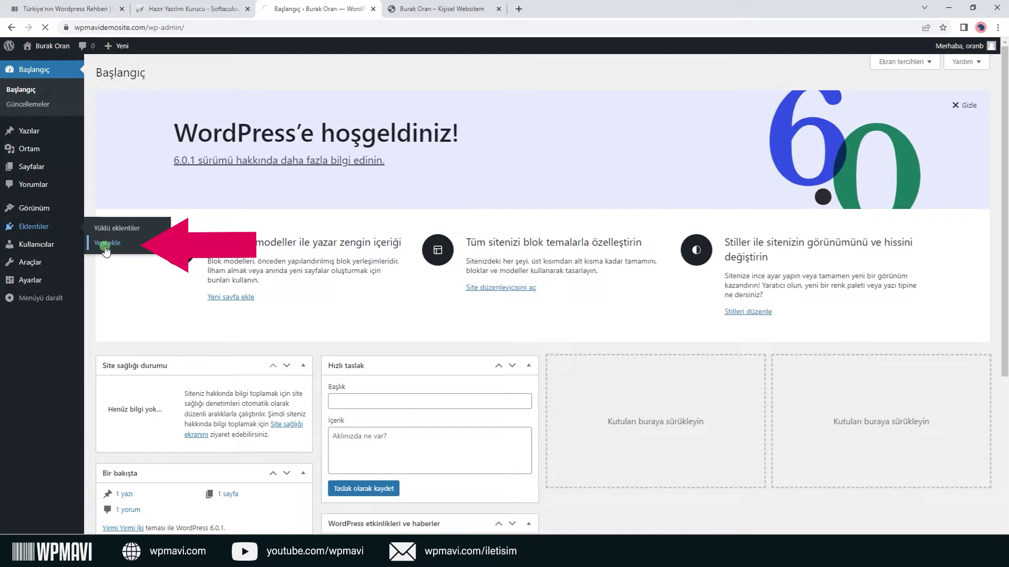
pyautogui.click(856, 103)
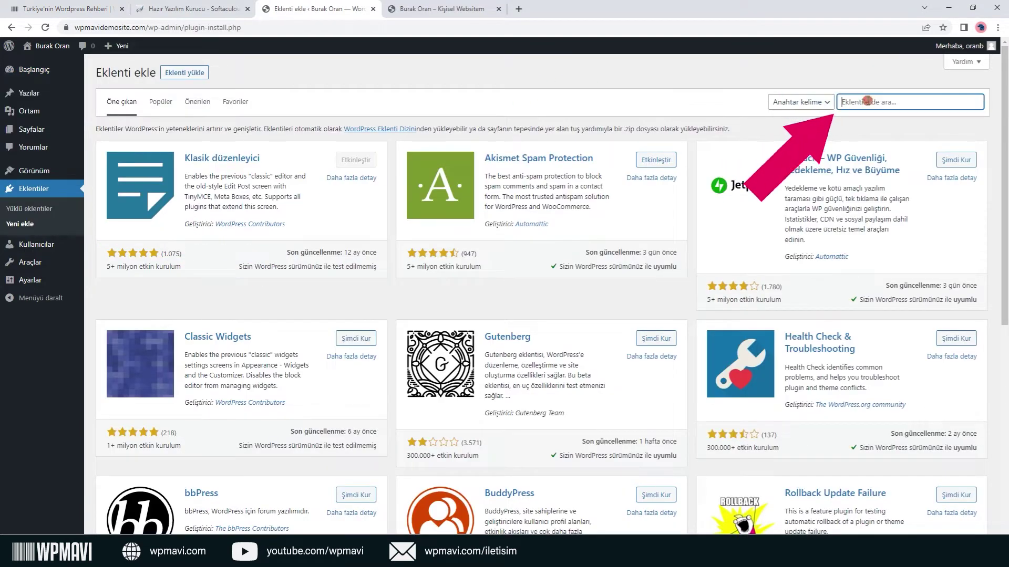
pyautogui.write('r')
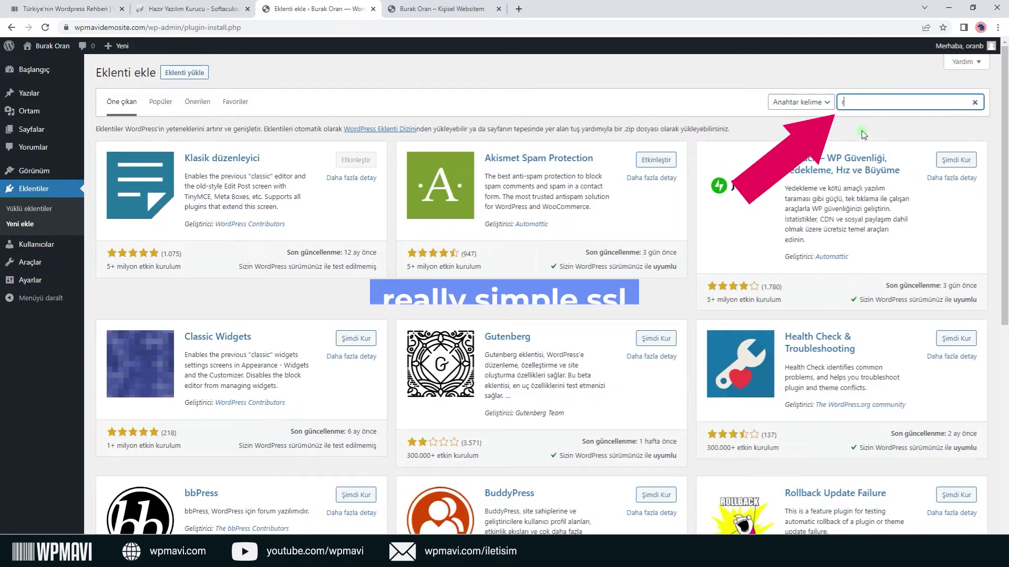
pyautogui.write('eally simple s')
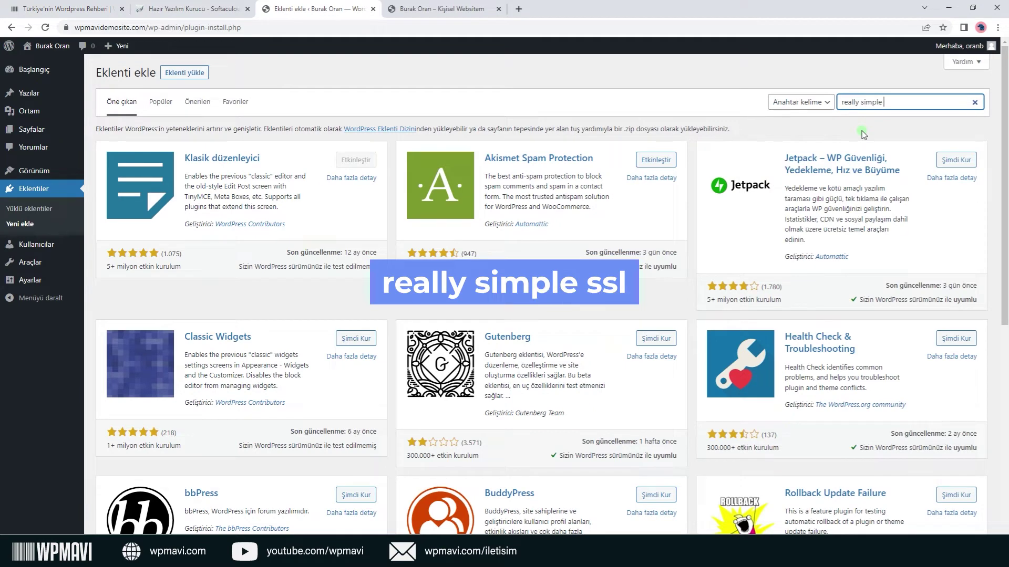
pyautogui.write('sl')
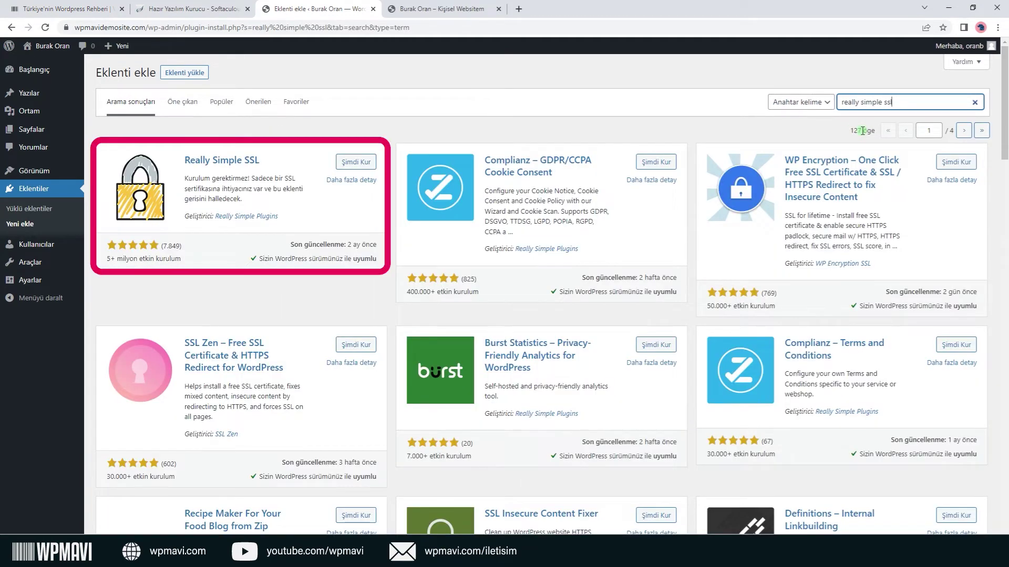
pyautogui.click(368, 164)
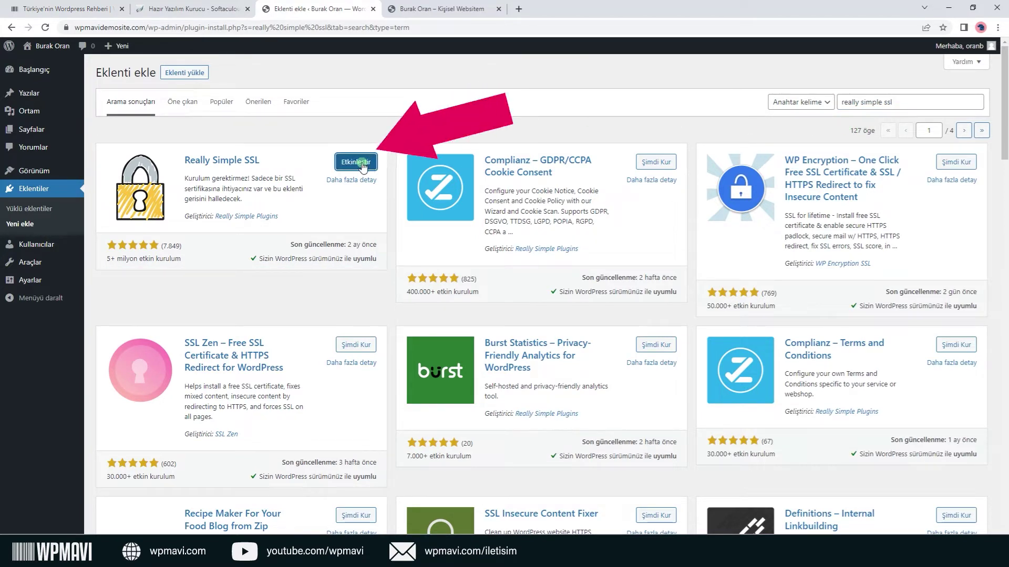
pyautogui.click(362, 164)
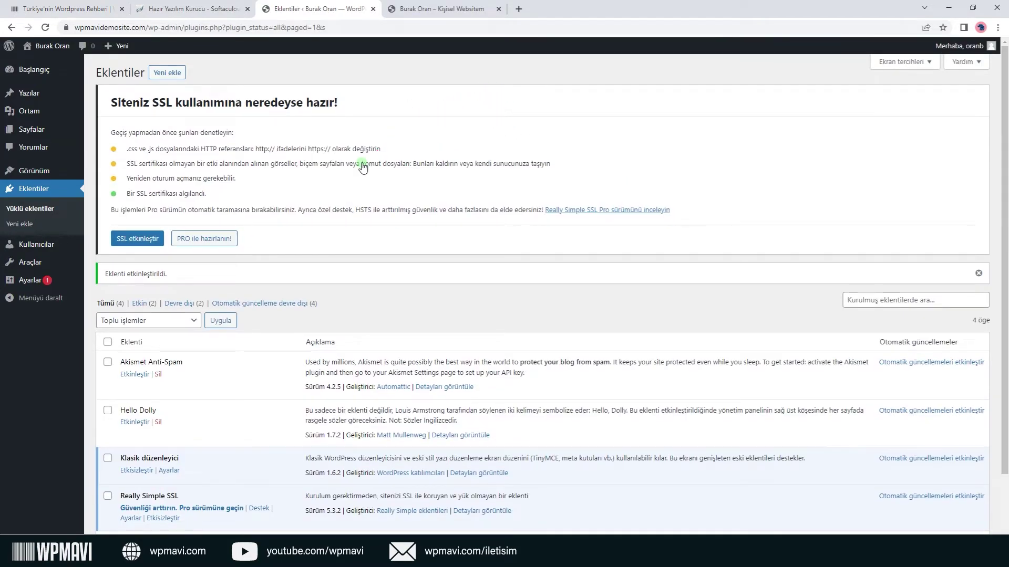
# Activate SSL, enable the 301 .htaccess redirect, and save the Really Simple SSL settings.
pyautogui.click(151, 241)
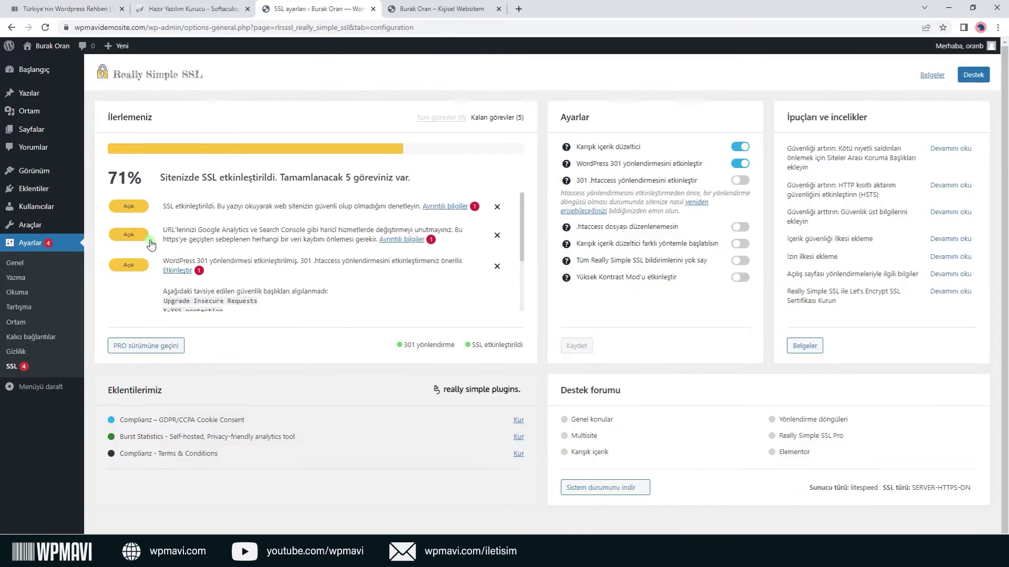
pyautogui.click(742, 182)
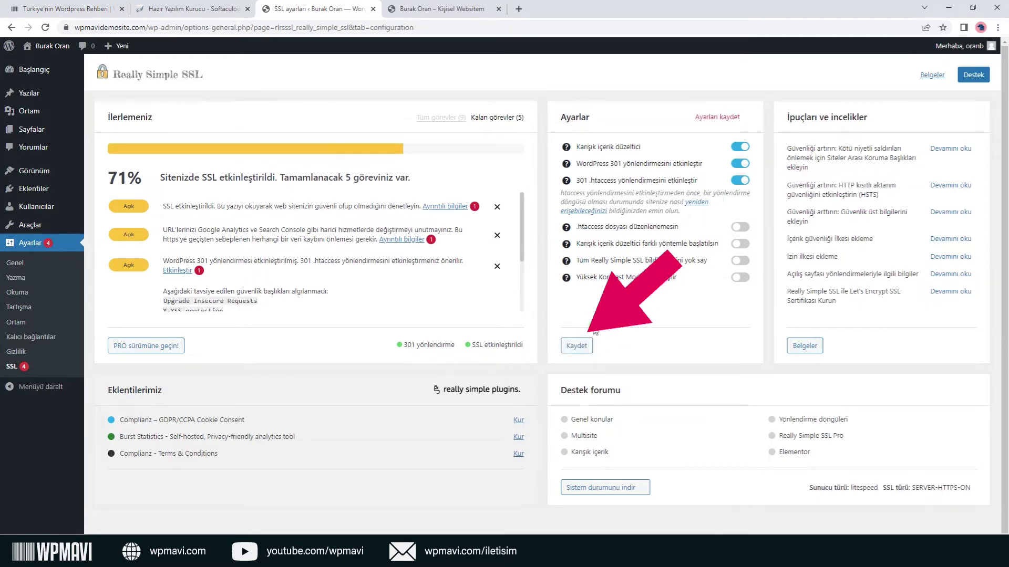
pyautogui.click(583, 346)
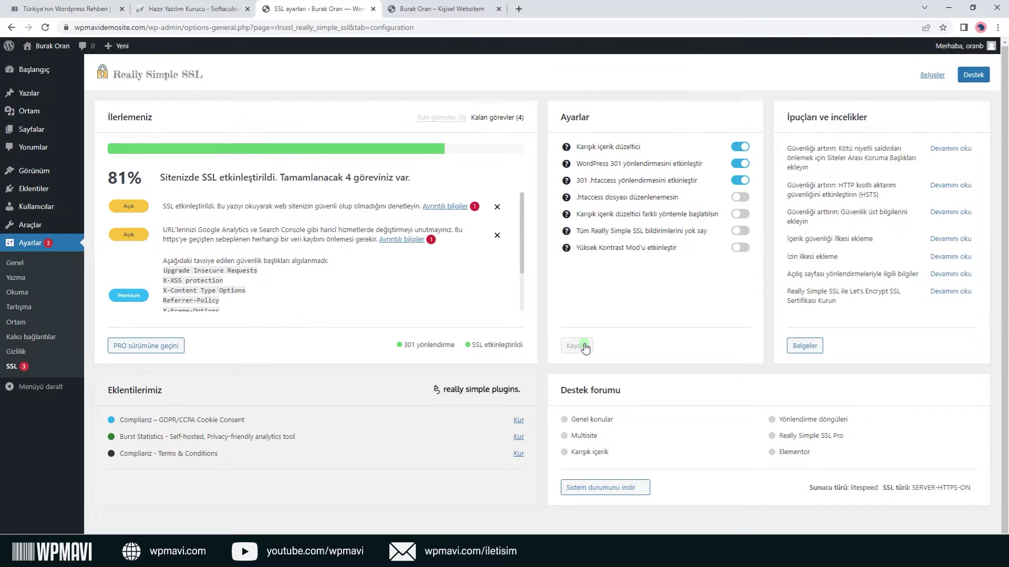
# Move the default 'Hello world!' post to the trash.
pyautogui.click(39, 97)
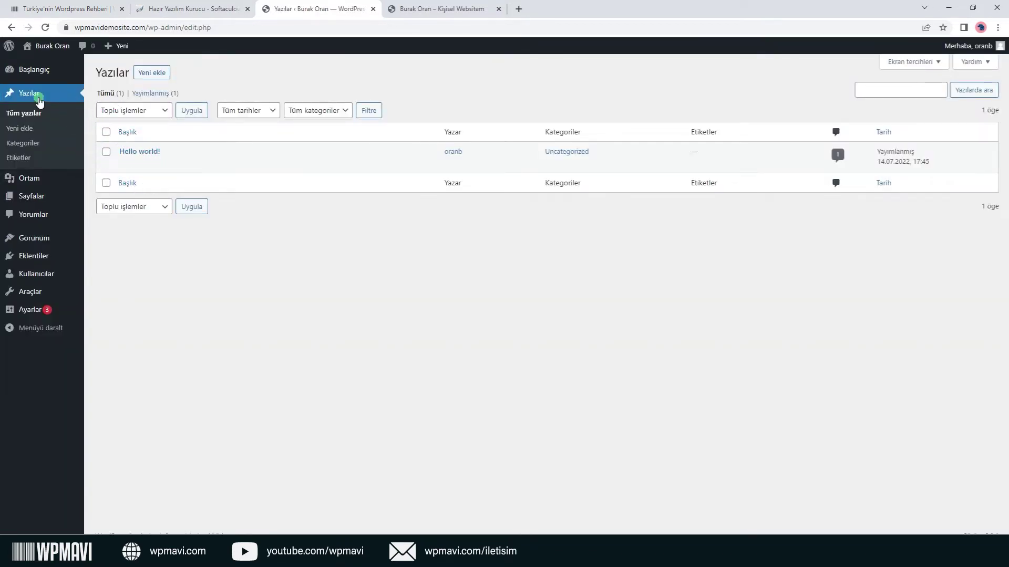
pyautogui.moveTo(306, 166)
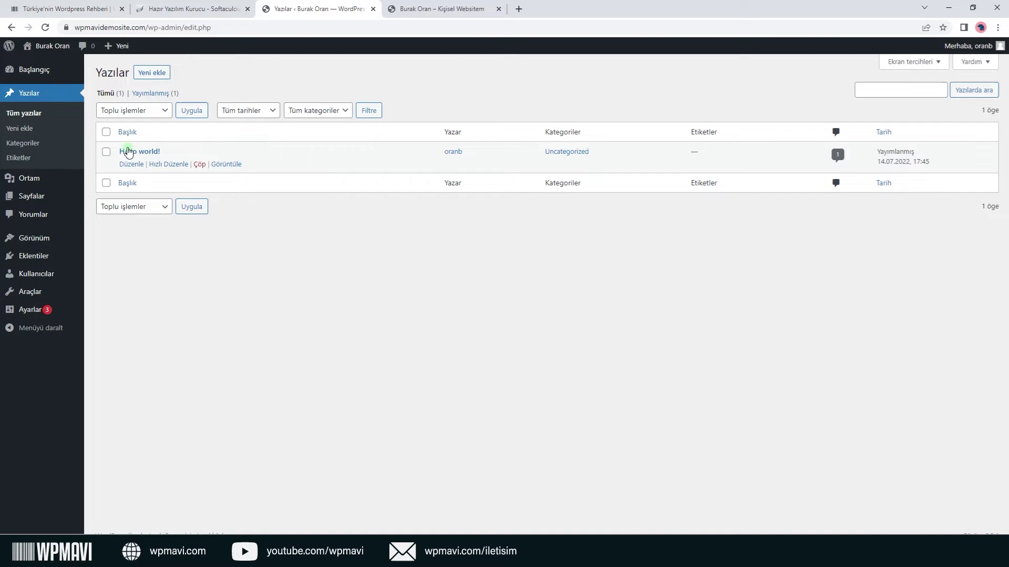
pyautogui.click(106, 152)
pyautogui.click(199, 165)
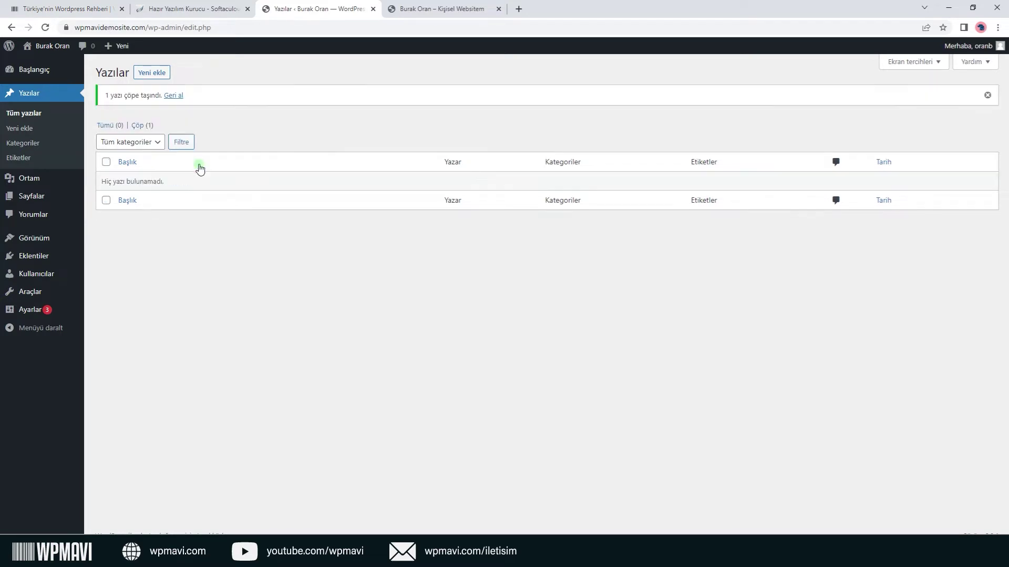
# Empty the post trash to permanently delete 'Hello world!', then show the Pages list.
pyautogui.click(141, 125)
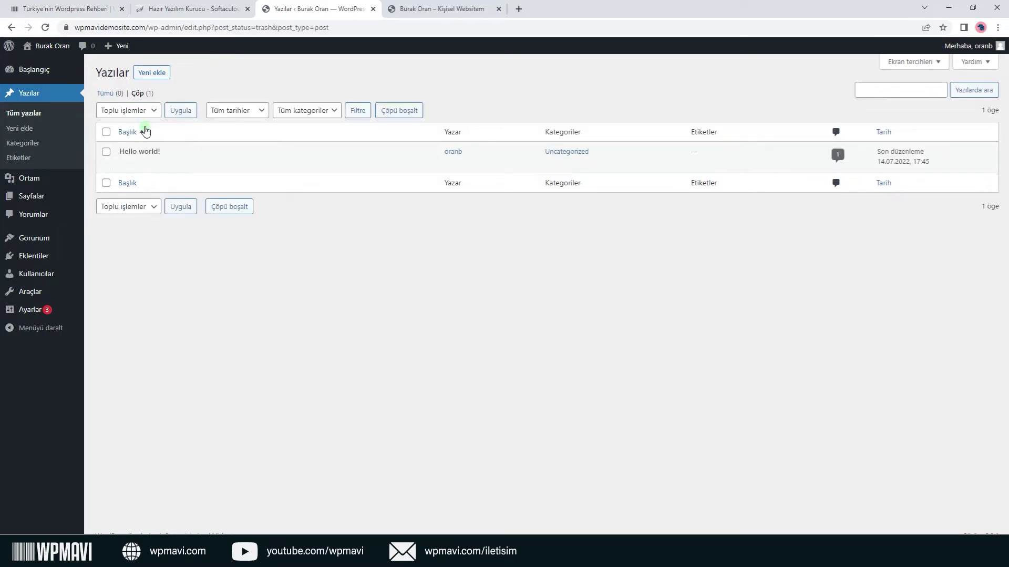
pyautogui.click(106, 152)
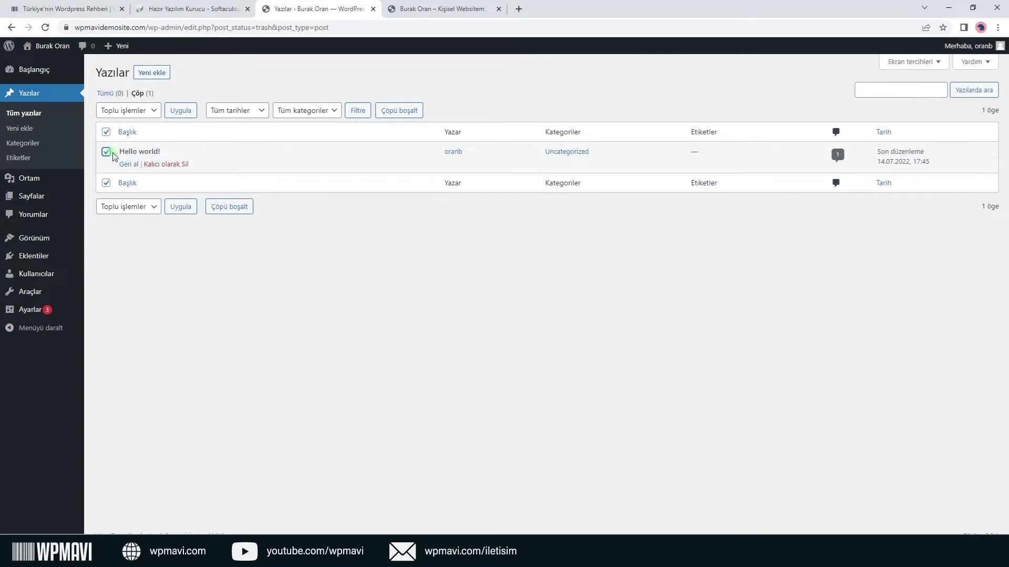
pyautogui.click(233, 208)
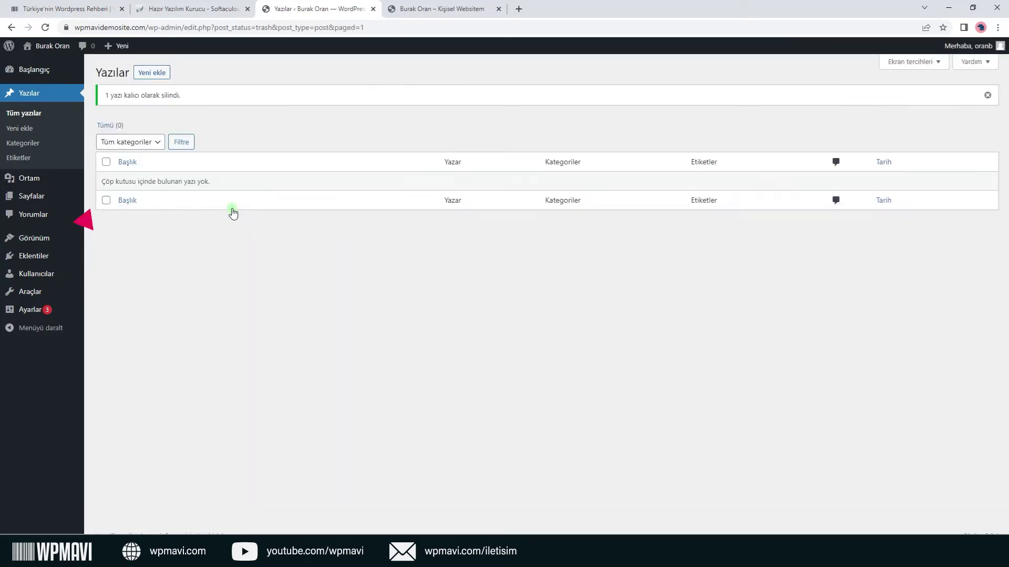
pyautogui.click(57, 196)
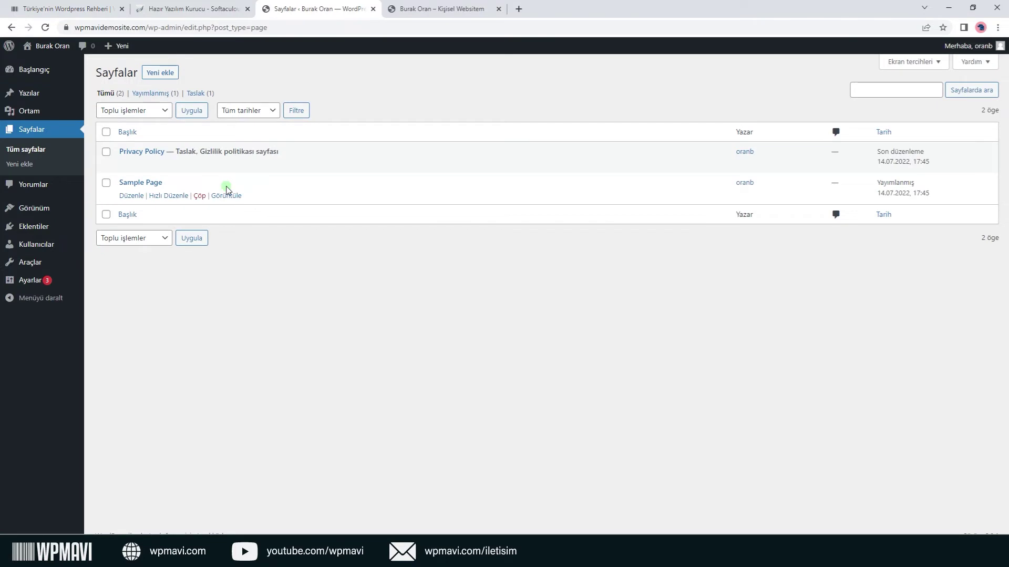
# Move Sample Page and Privacy Policy to the trash.
pyautogui.click(200, 197)
pyautogui.click(106, 183)
pyautogui.click(198, 197)
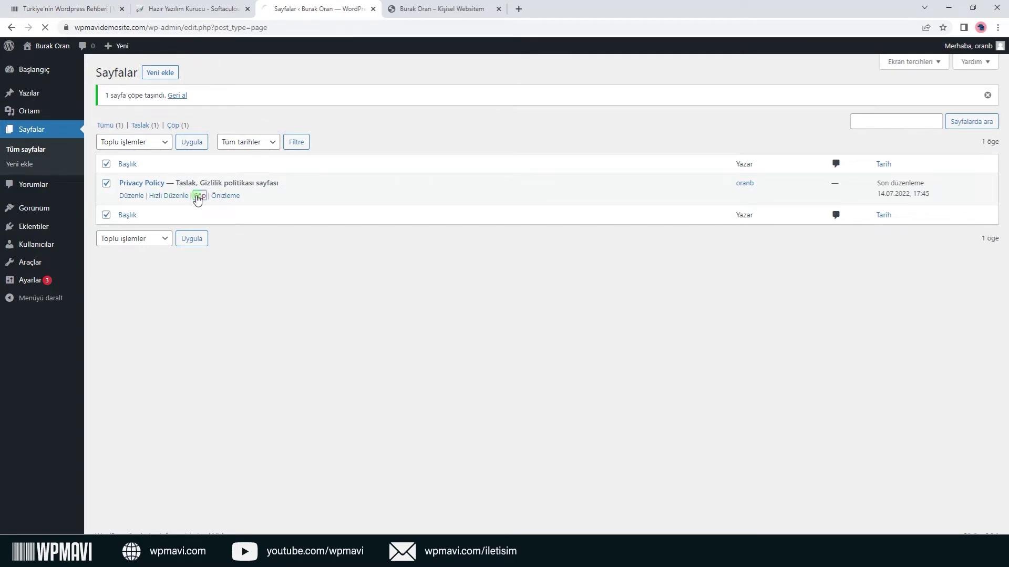
# Permanently delete both trashed pages with the 'Kalıcı olarak sil' bulk action.
pyautogui.click(138, 125)
pyautogui.click(107, 132)
pyautogui.click(127, 113)
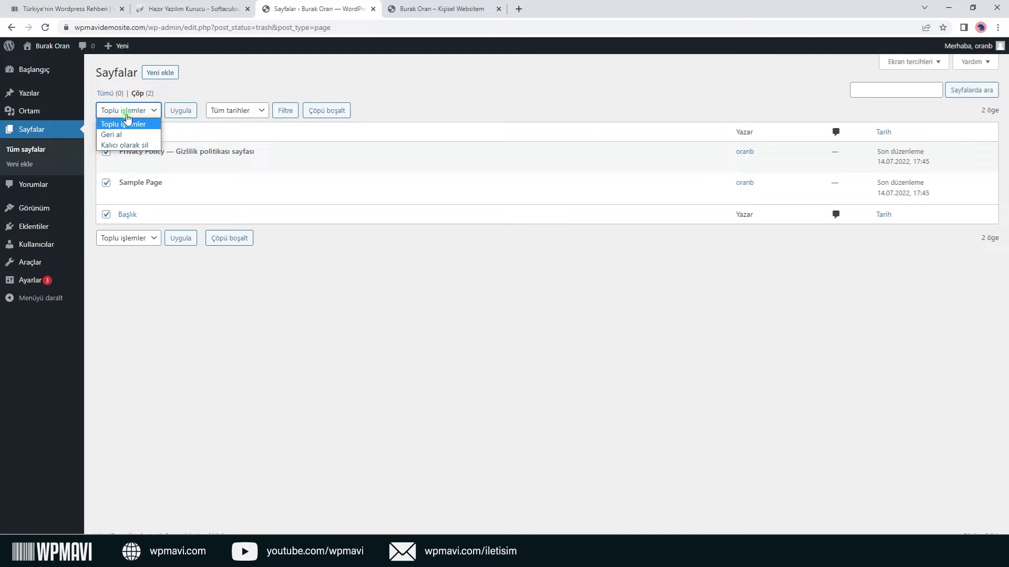
pyautogui.click(125, 145)
pyautogui.click(176, 117)
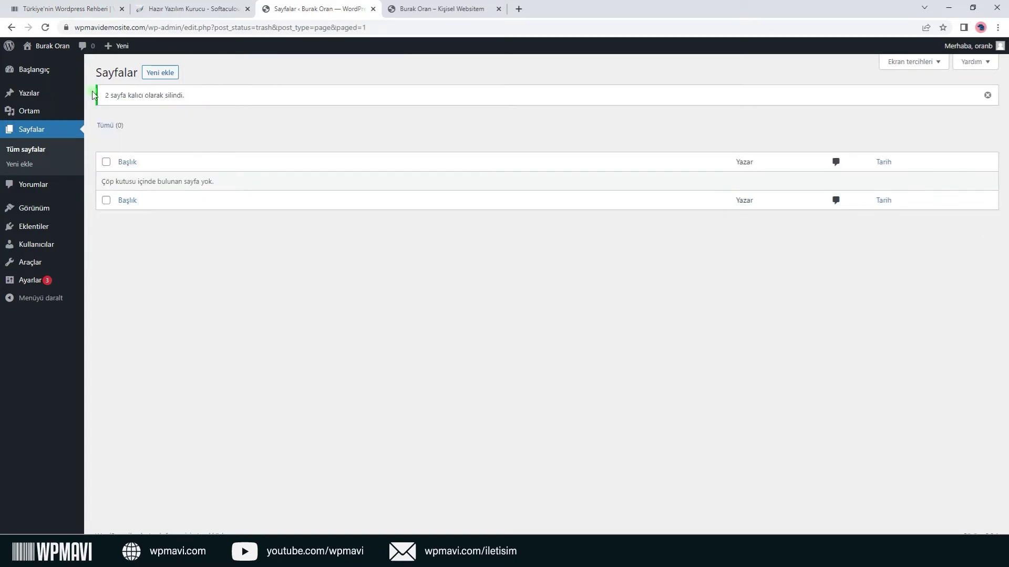
pyautogui.click(51, 72)
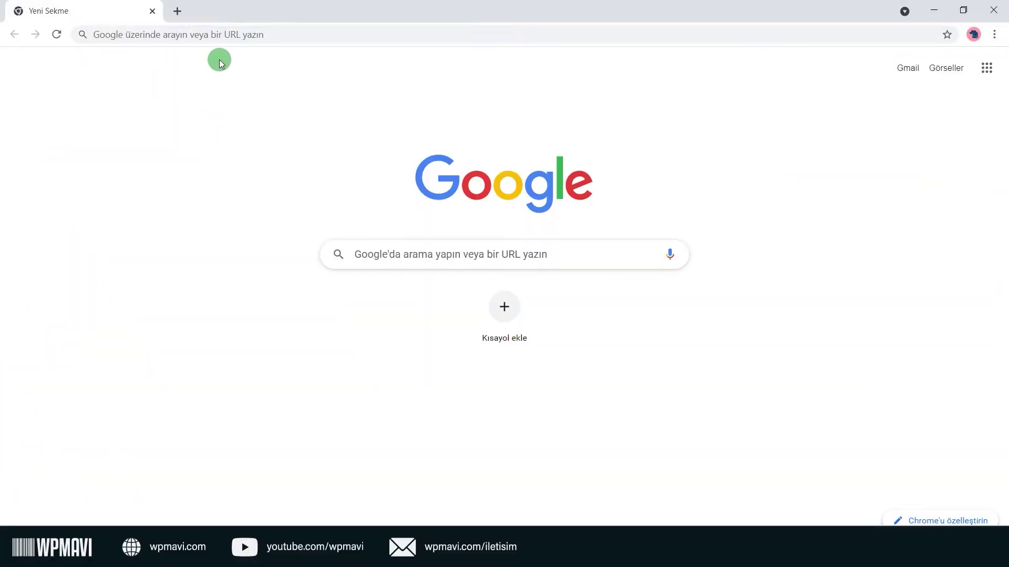
# Load wpmavi.com/cv in Chrome's address bar.
pyautogui.click(230, 38)
pyautogui.write('wp')
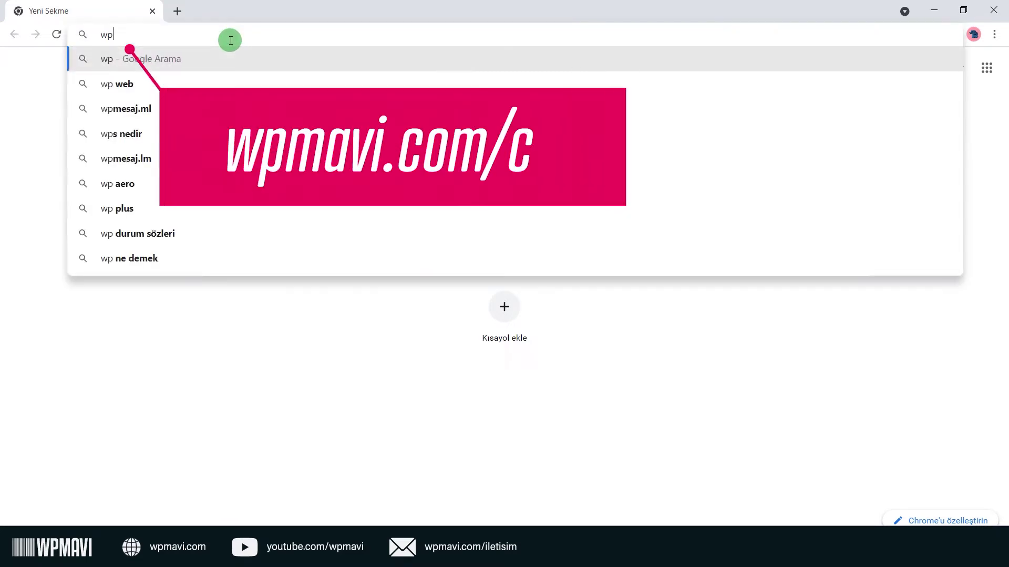
pyautogui.write('mavi.com/cv')
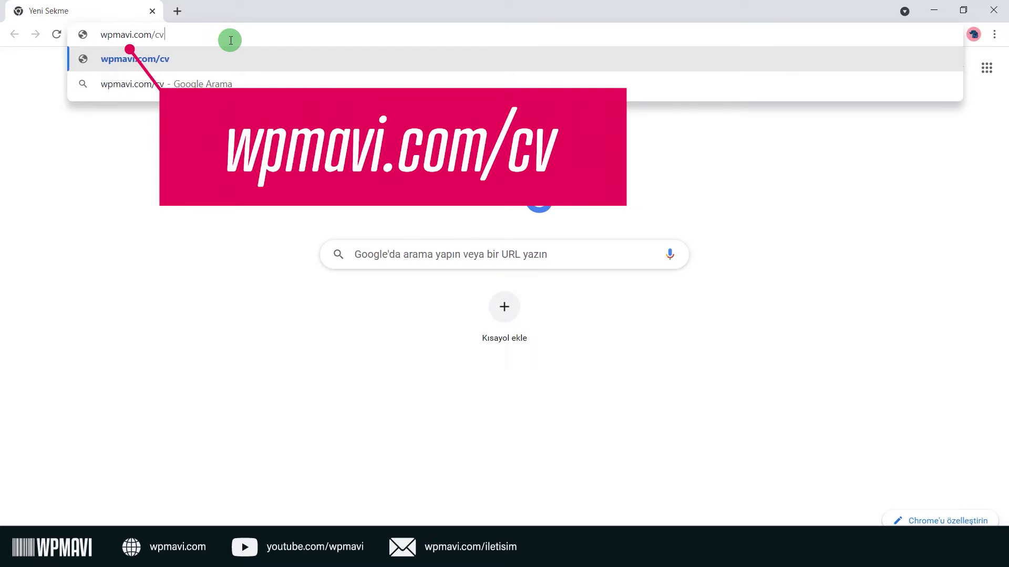
pyautogui.press('Return')
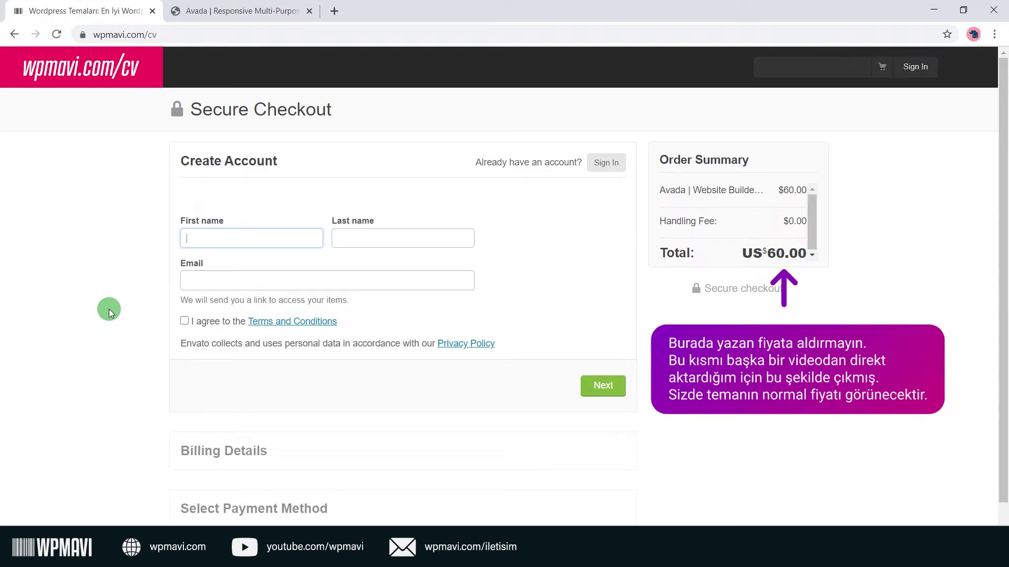
# Enter the first name, last name and e-mail, accept the terms, and continue.
pyautogui.press('Tab')
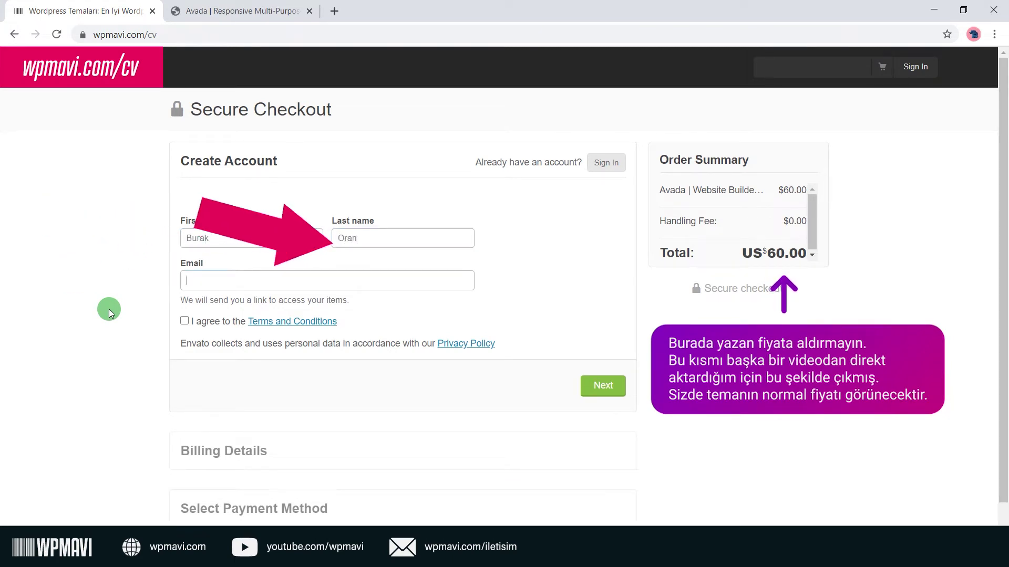
pyautogui.press('Tab')
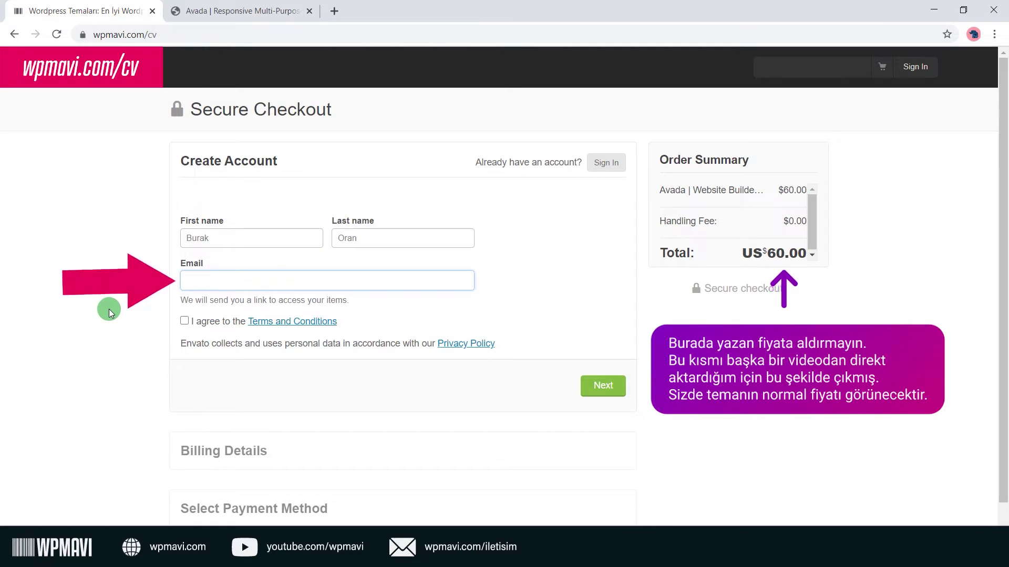
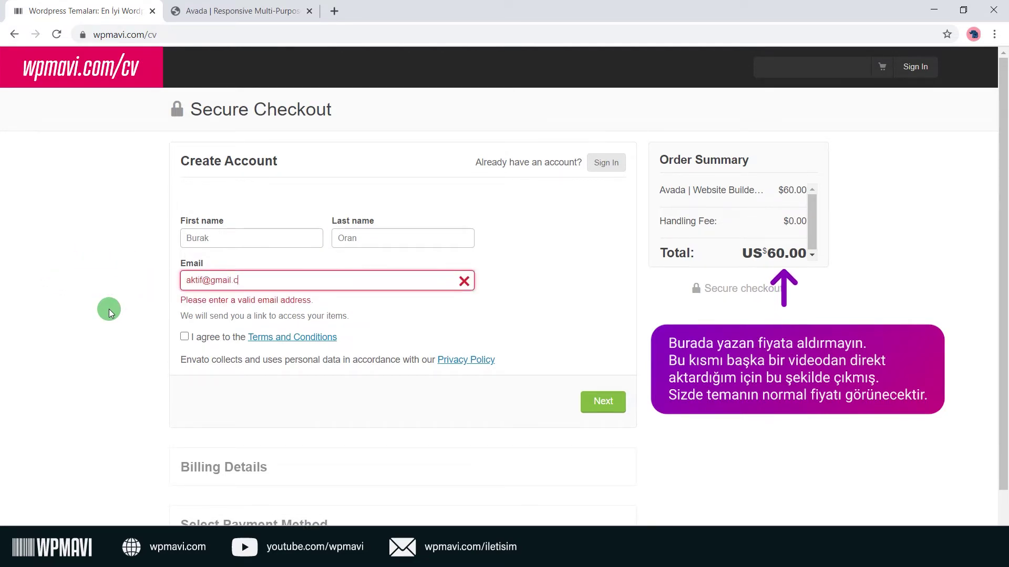
pyautogui.click(191, 324)
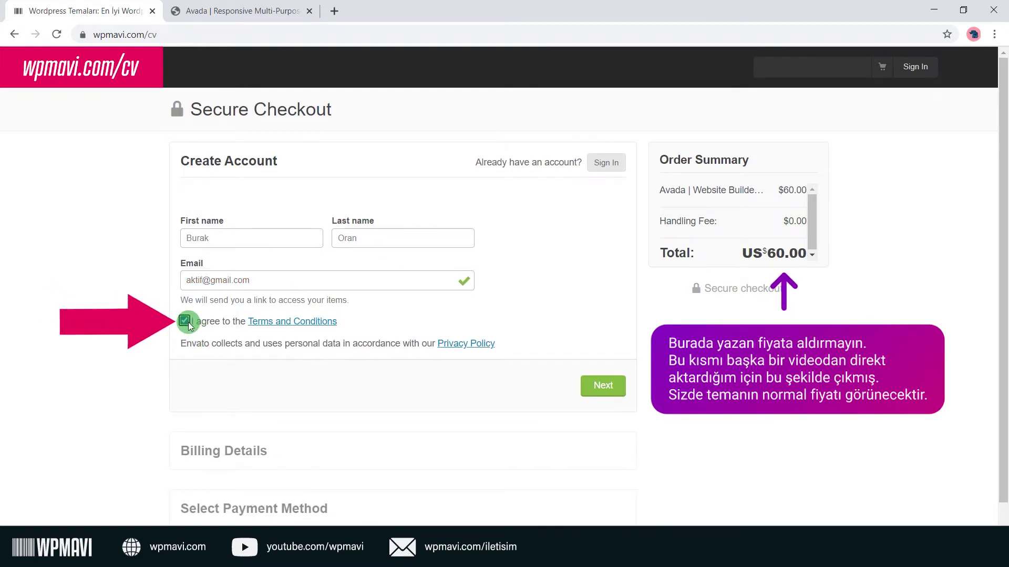
pyautogui.click(604, 387)
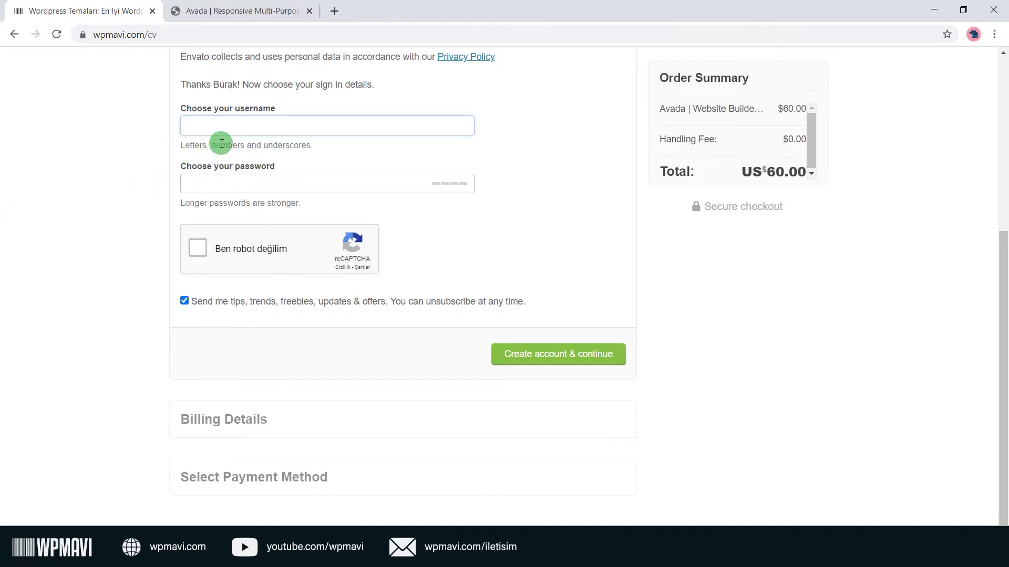
# Choose a username and password, pass the reCAPTCHA, and create the account.
pyautogui.write('wpmavi')
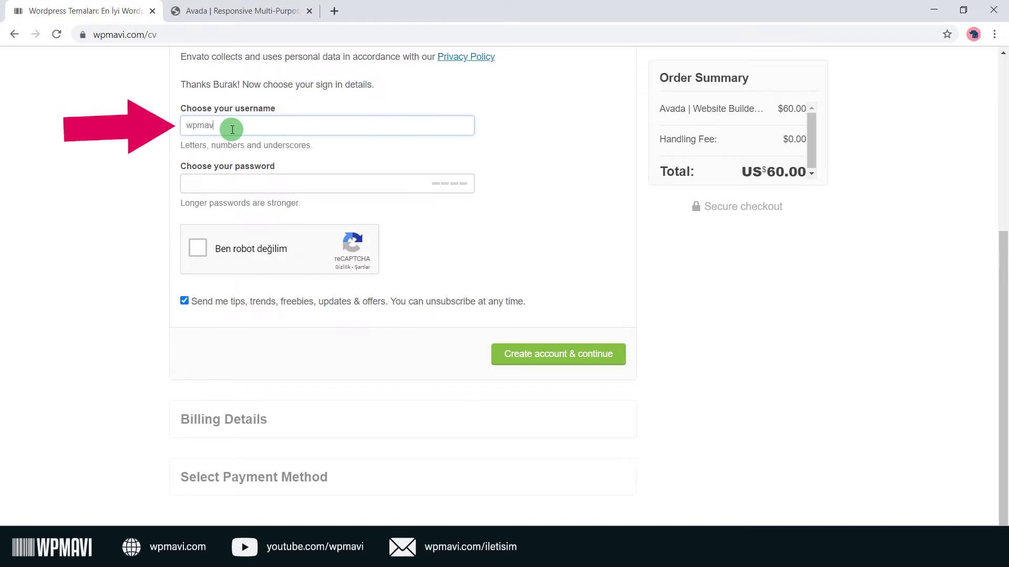
pyautogui.write('deneme')
pyautogui.press('Tab')
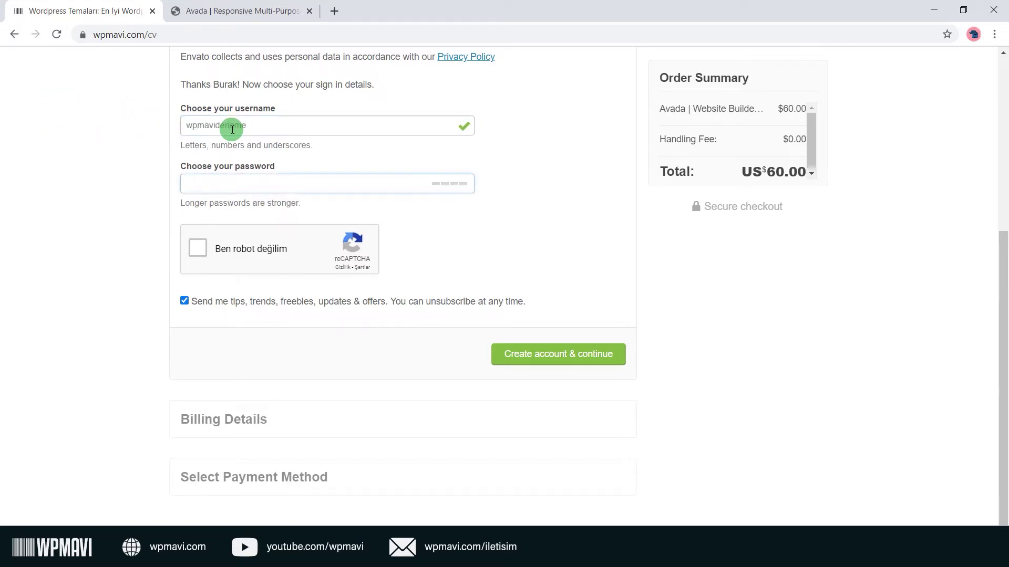
pyautogui.hotkey('ctrl', 'a')
pyautogui.press('BackSpace')
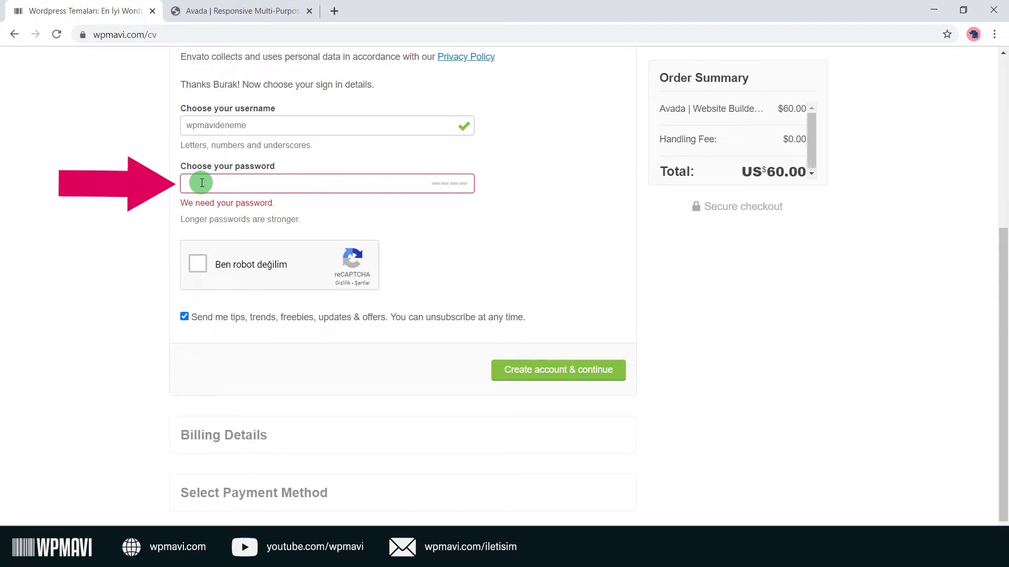
pyautogui.write('************')
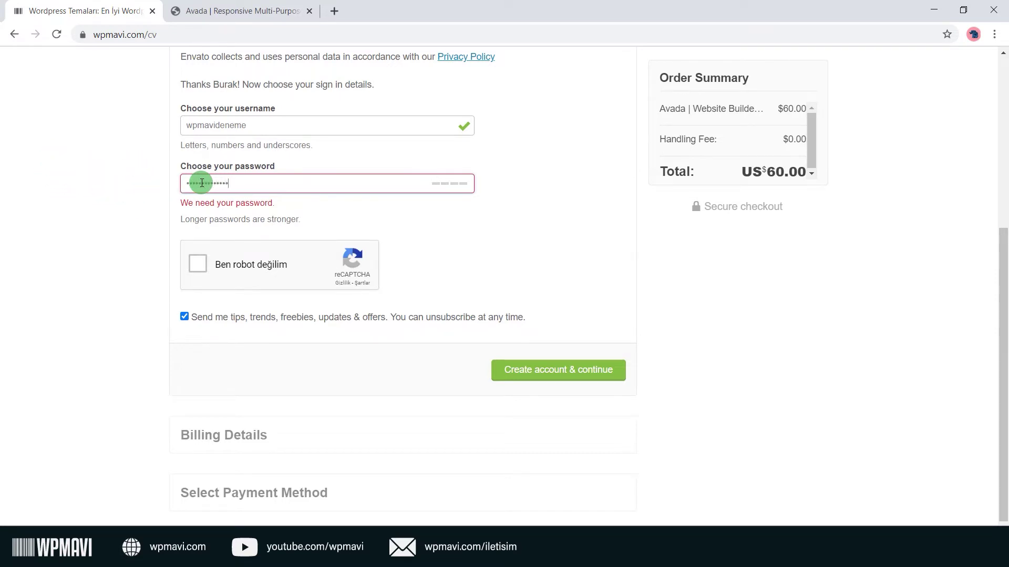
pyautogui.write('**')
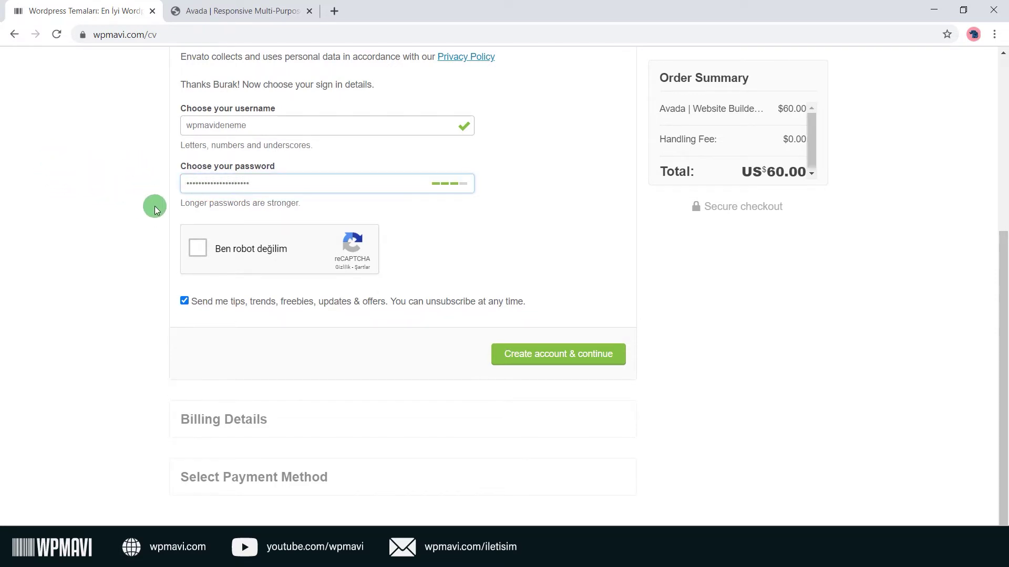
pyautogui.click(123, 188)
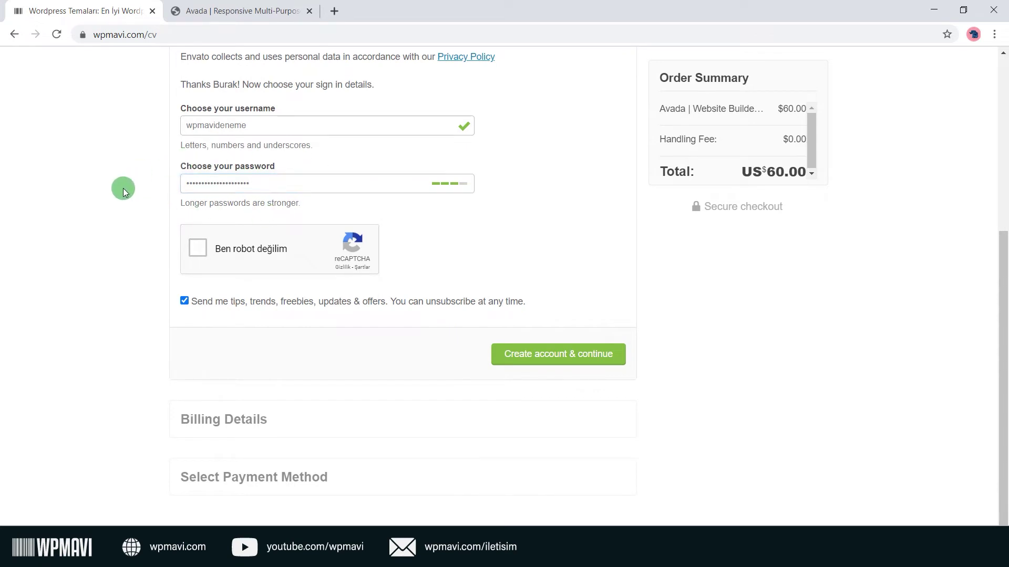
pyautogui.click(197, 257)
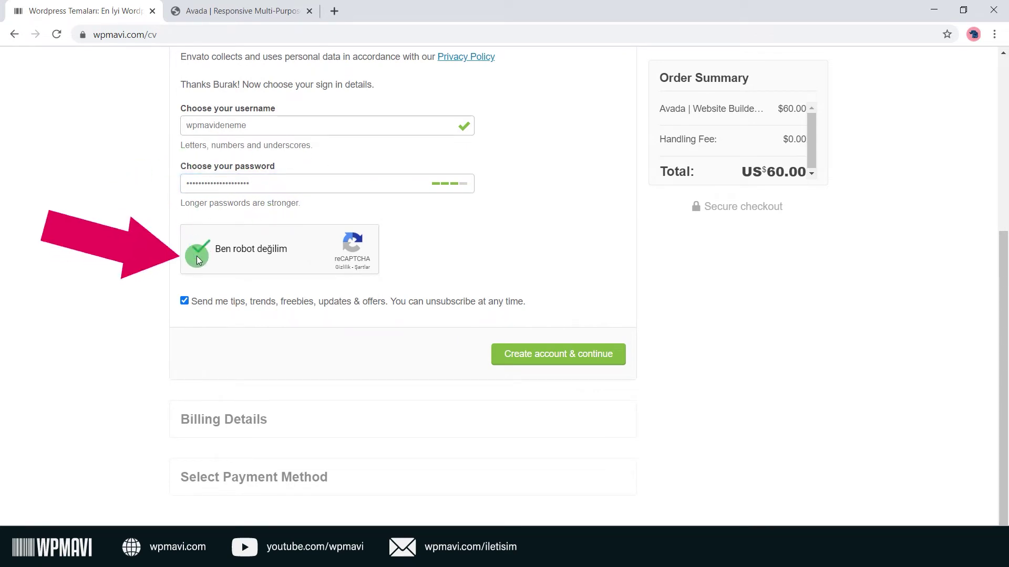
pyautogui.click(570, 362)
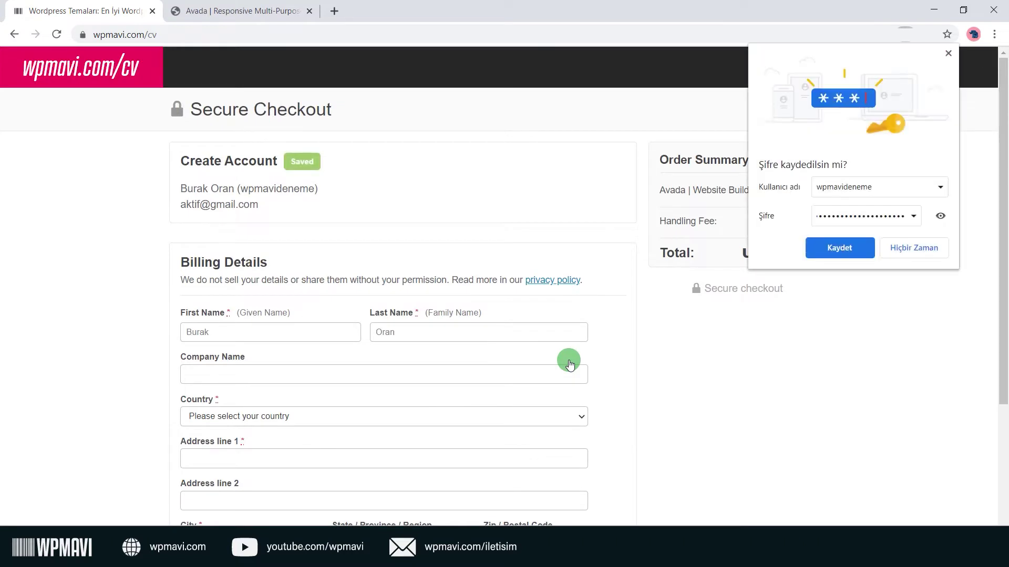
# Decline Chrome's save-password prompt and set the billing country to Turkey.
pyautogui.click(934, 248)
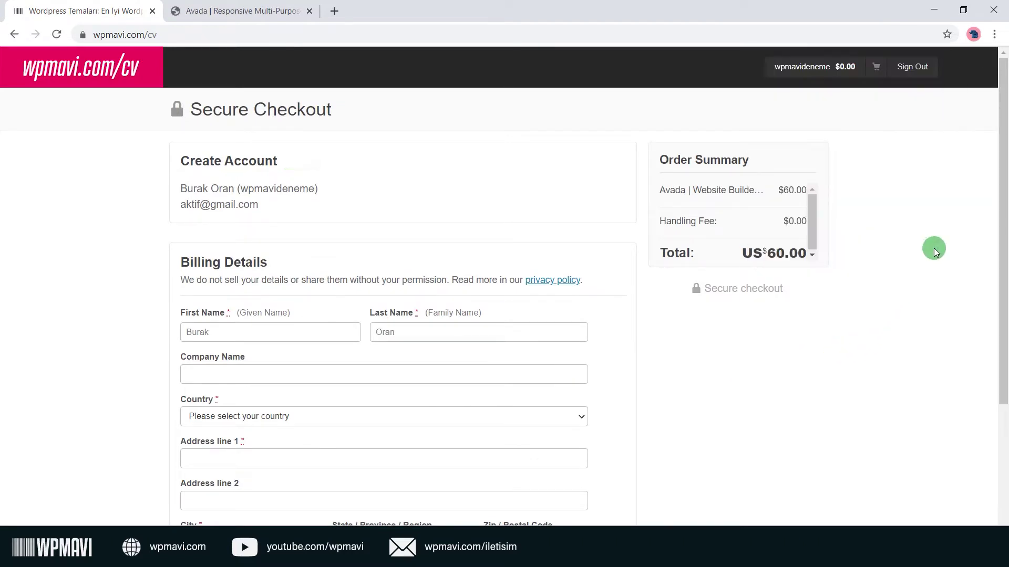
pyautogui.scroll(-2, 694, 337)
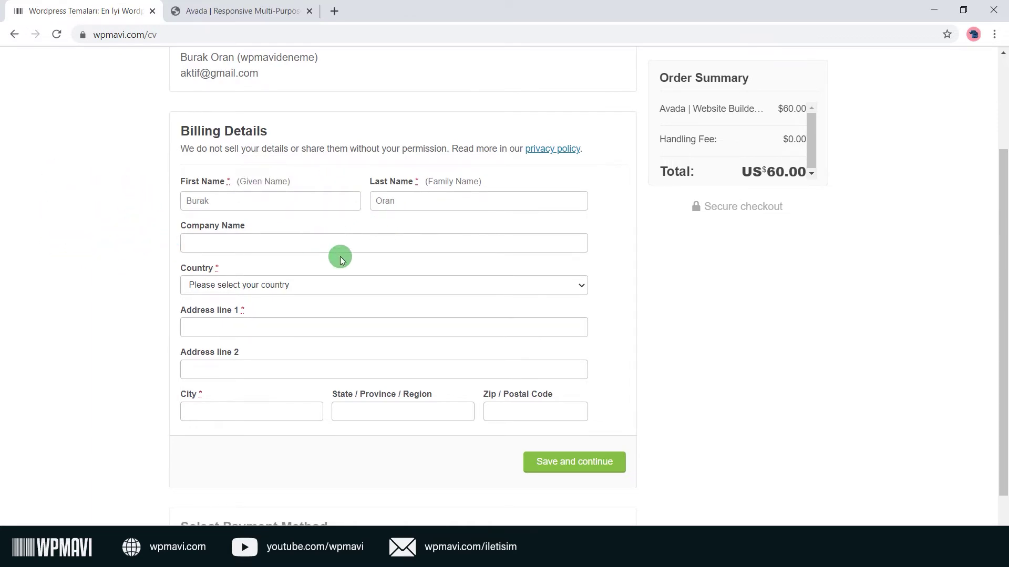
pyautogui.click(348, 284)
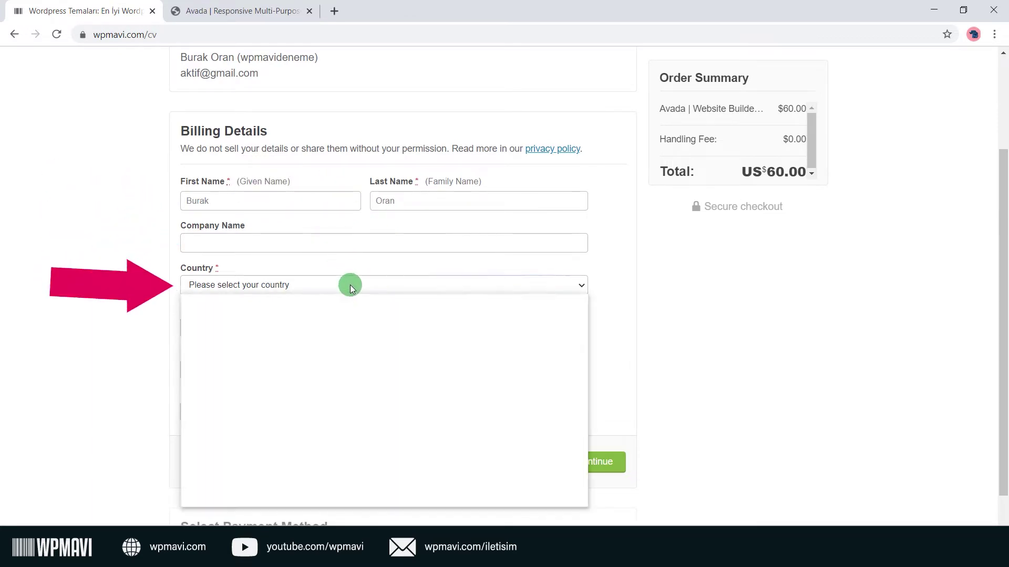
pyautogui.write('tu')
pyautogui.scroll(-4, 283, 419)
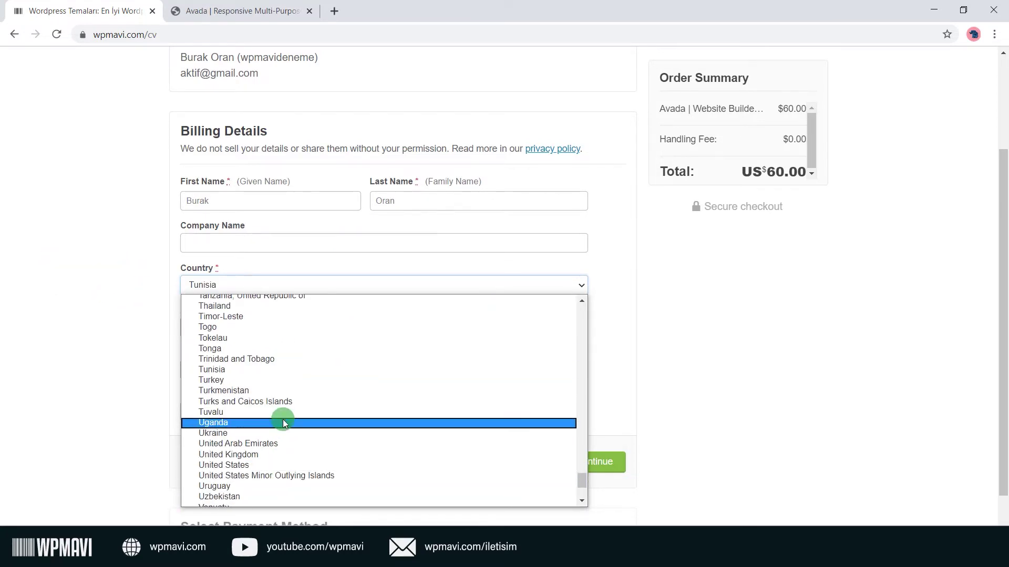
pyautogui.click(285, 384)
# Fill in the billing address, city, state and postal code, then save and continue.
pyautogui.click(278, 332)
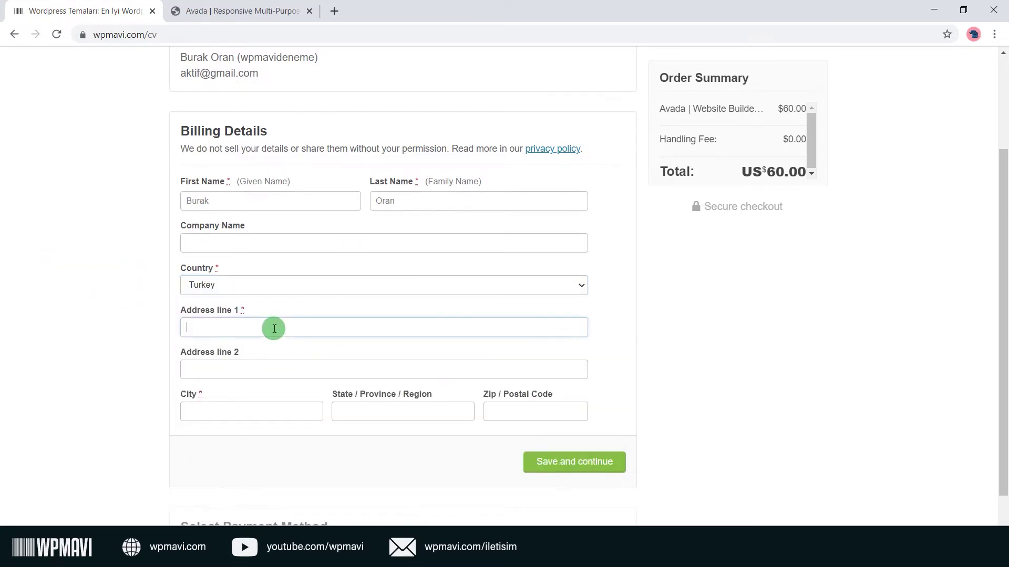
pyautogui.scroll(-1, 279, 331)
pyautogui.write('adres')
pyautogui.click(260, 320)
pyautogui.write('adres')
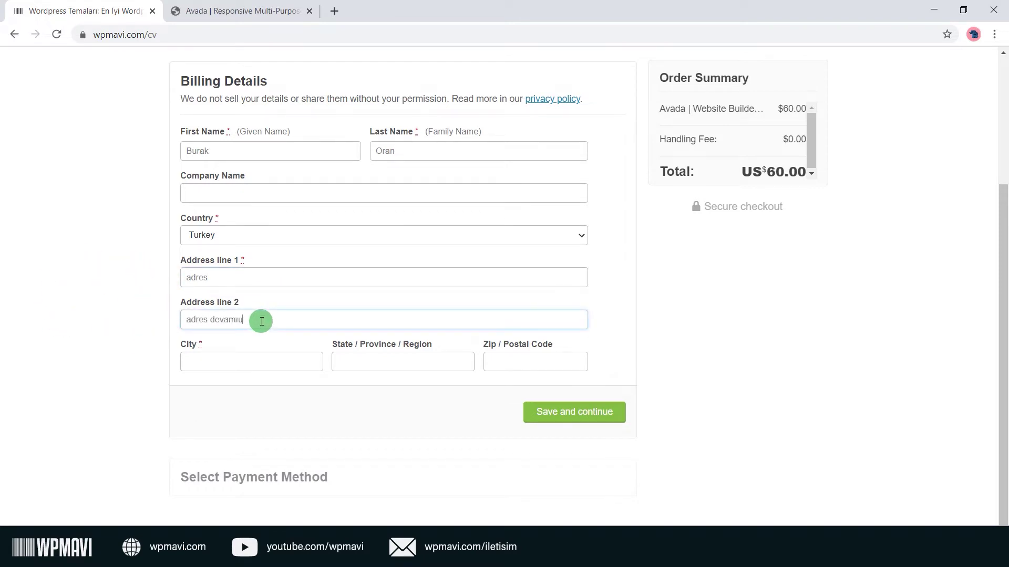
pyautogui.click(268, 358)
pyautogui.write('ankara')
pyautogui.press('Tab')
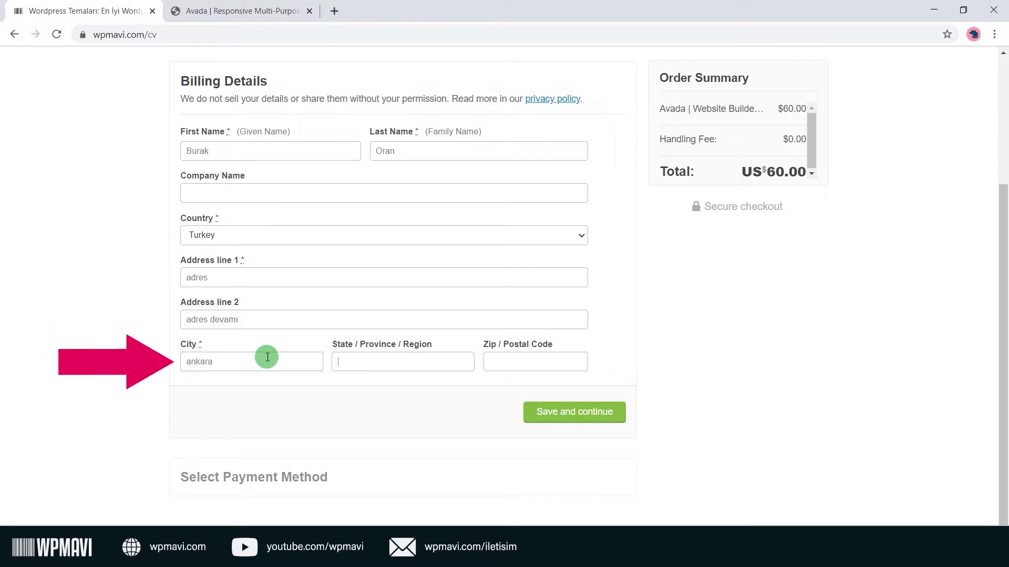
pyautogui.write('çankaya')
pyautogui.press('Tab')
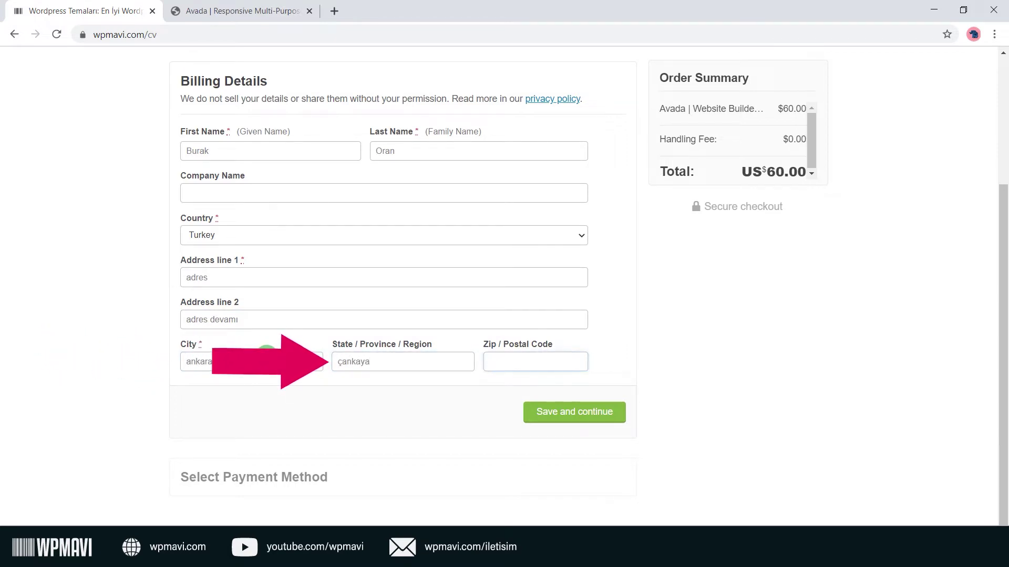
pyautogui.write('06785')
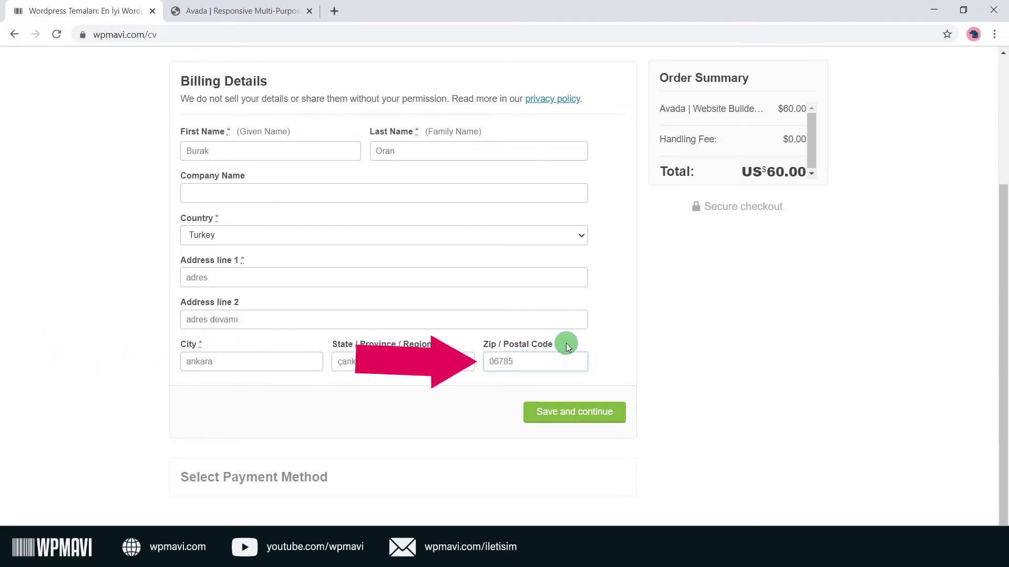
pyautogui.click(631, 390)
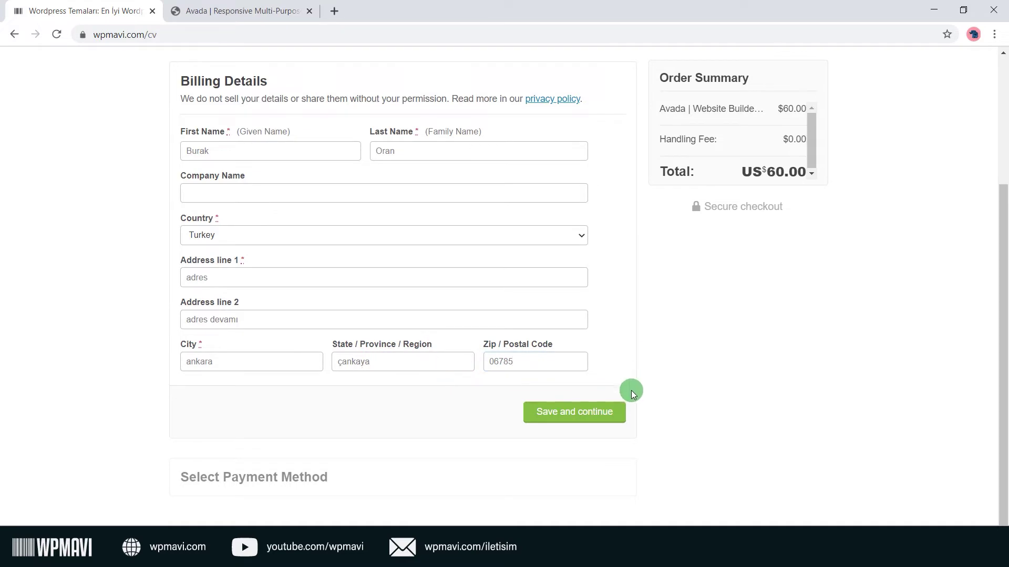
pyautogui.click(566, 421)
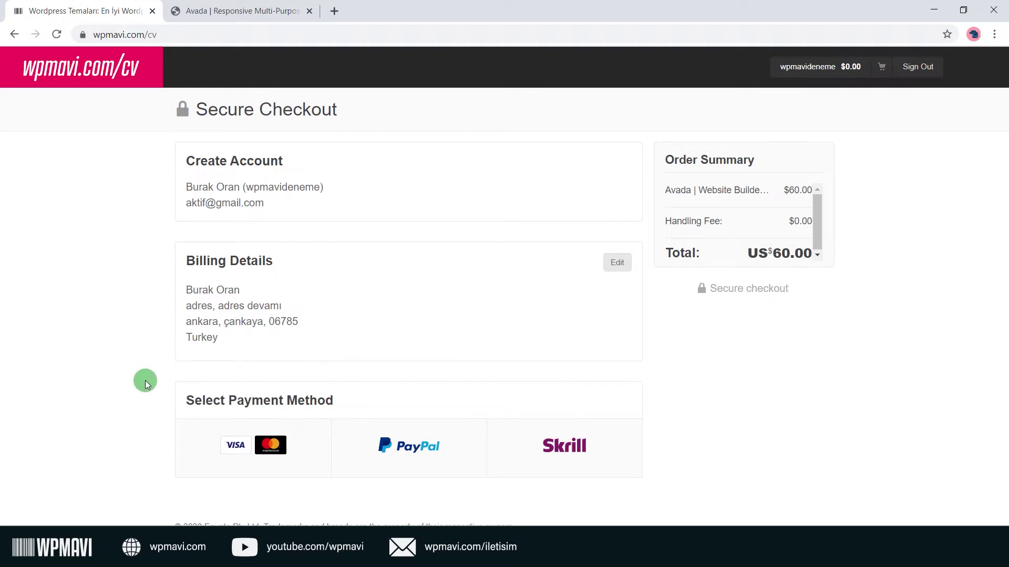
# Choose the Visa/Mastercard card option as the payment method.
pyautogui.moveTo(180, 400); pyautogui.dragTo(358, 409)
pyautogui.click(358, 409)
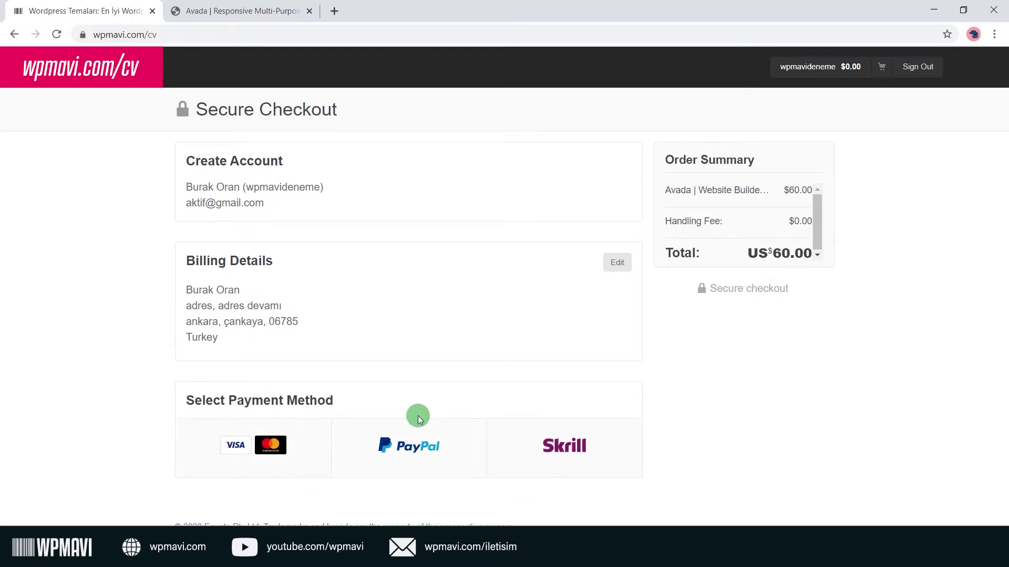
pyautogui.moveTo(360, 405); pyautogui.dragTo(191, 405)
pyautogui.click(191, 404)
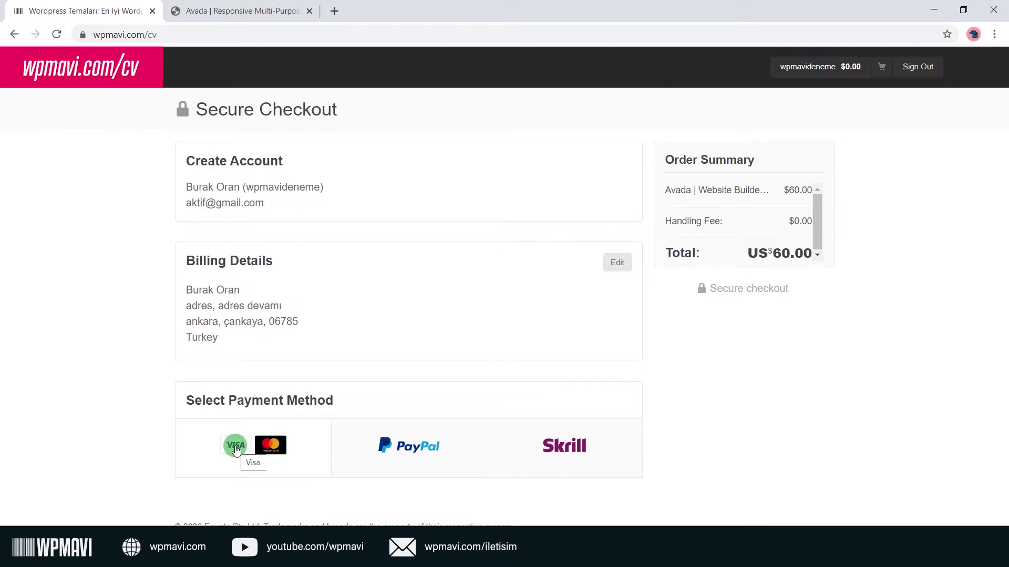
pyautogui.click(215, 450)
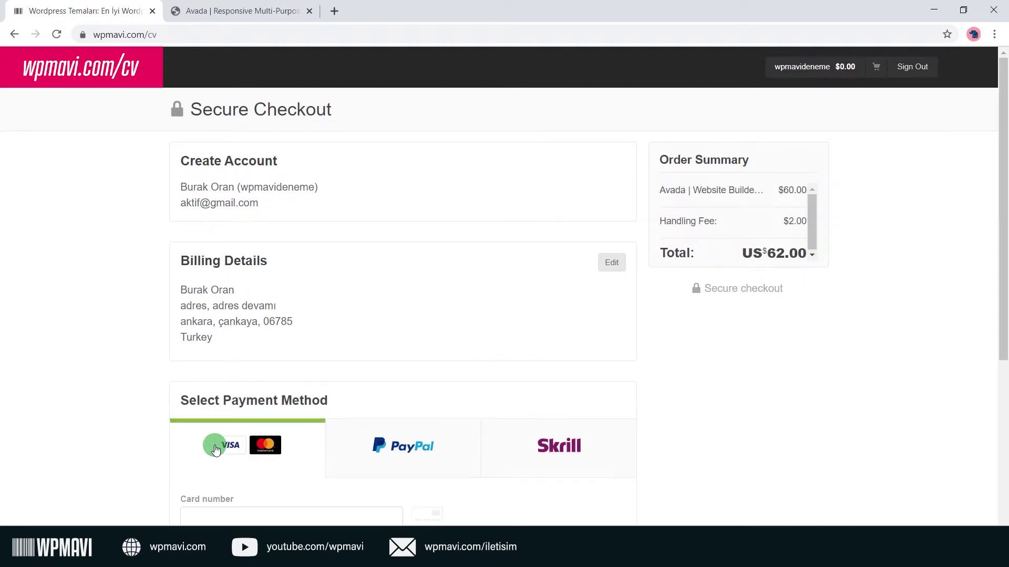
pyautogui.scroll(-2, 484, 382)
pyautogui.scroll(-1, 545, 368)
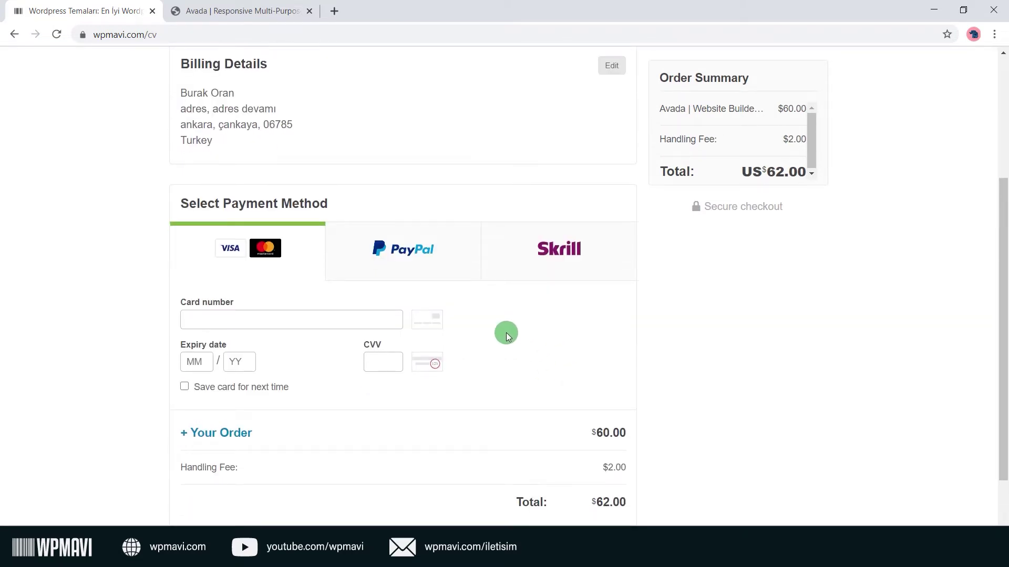
# Enter the card number, expiry date and security code in the card form.
pyautogui.click(326, 322)
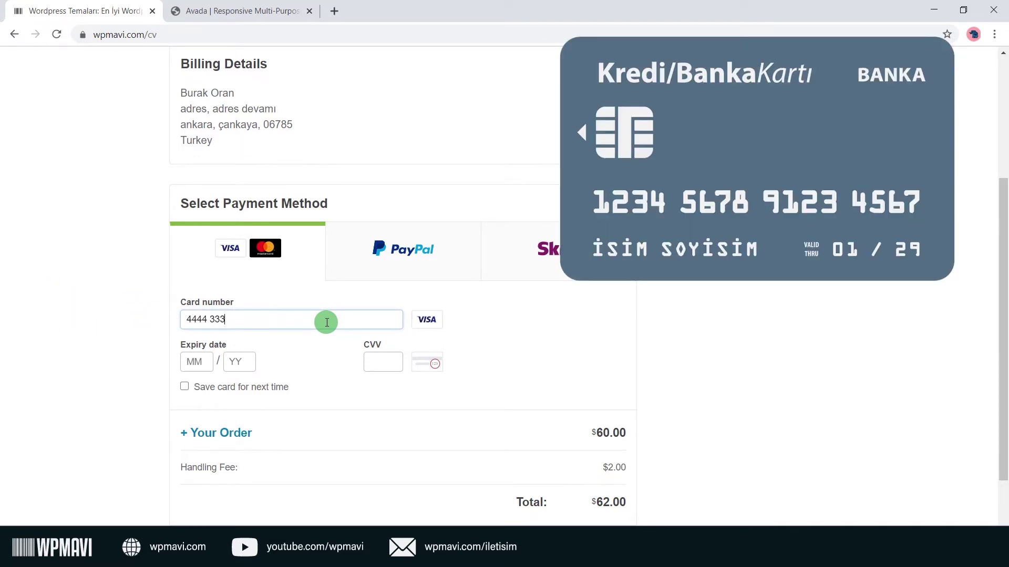
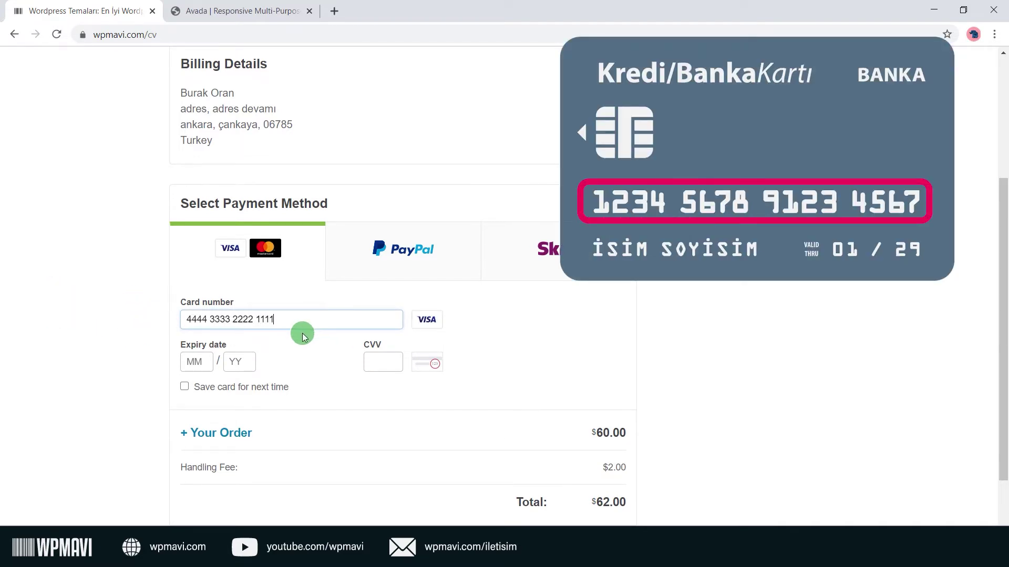
pyautogui.click(195, 362)
pyautogui.write('01 / 23')
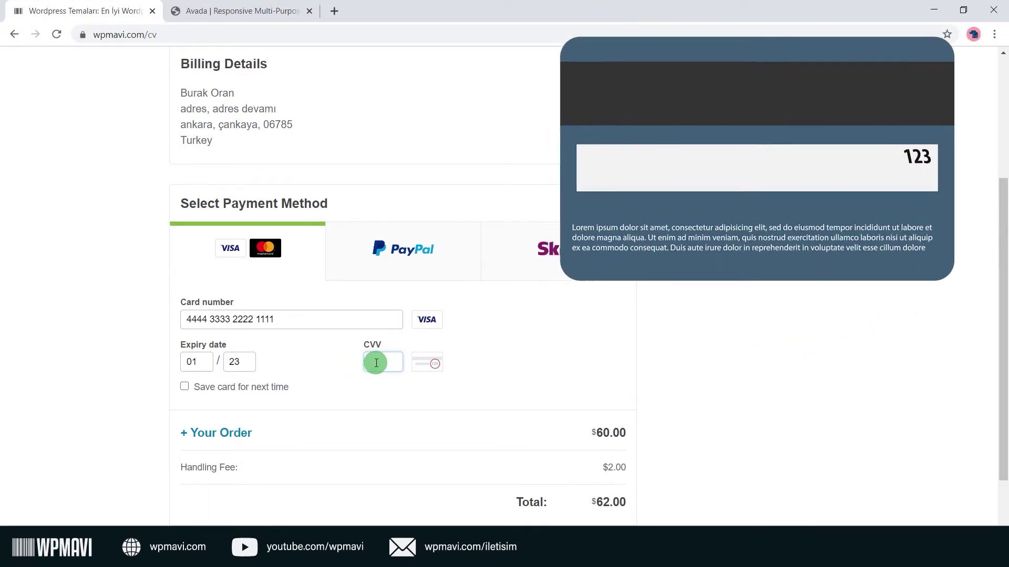
pyautogui.write('444')
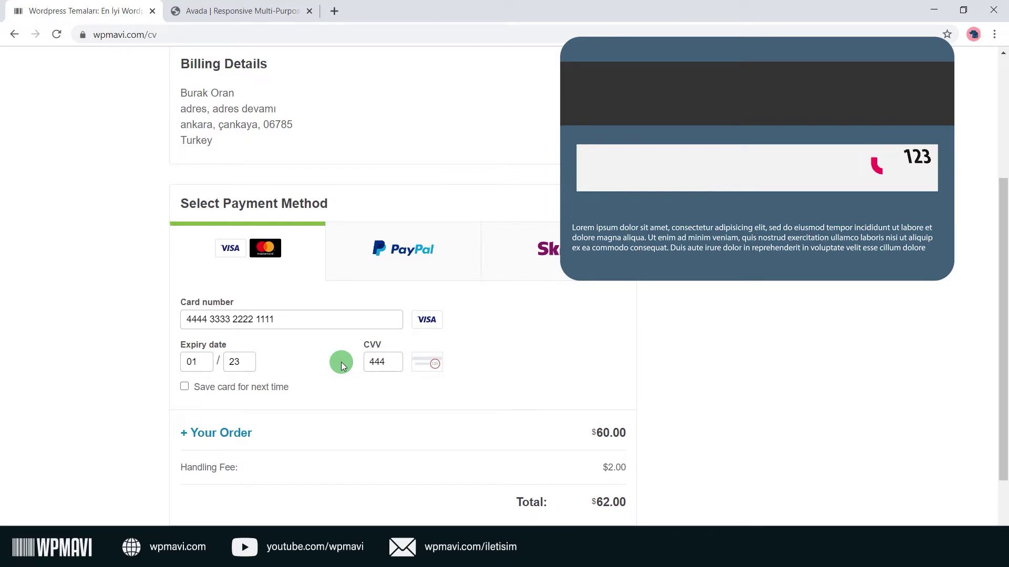
pyautogui.scroll(-1, 361, 338)
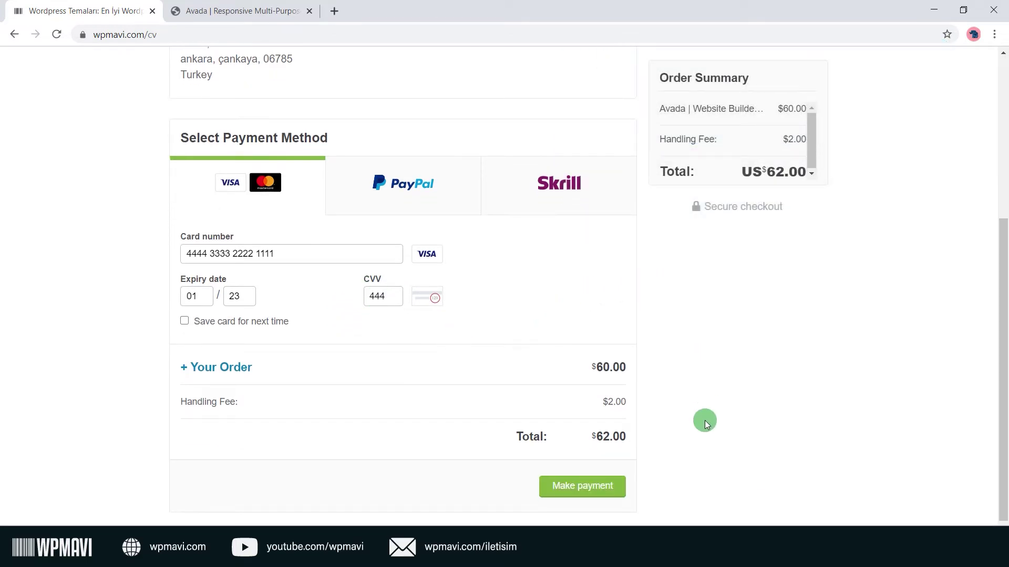
# Submit the US$62.00 card payment to complete the ThemeForest checkout.
pyautogui.scroll(-1, 701, 421)
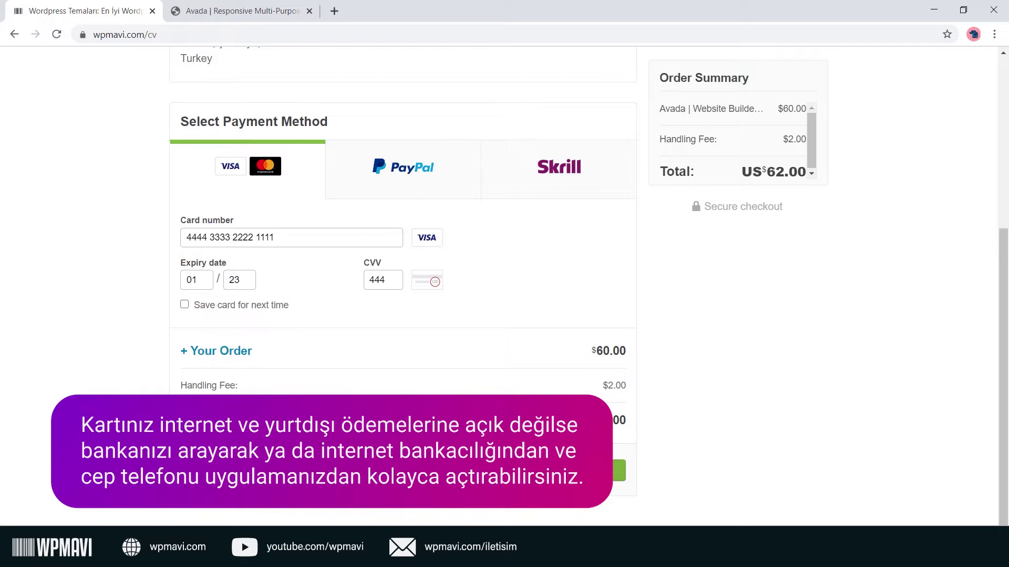
pyautogui.click(584, 472)
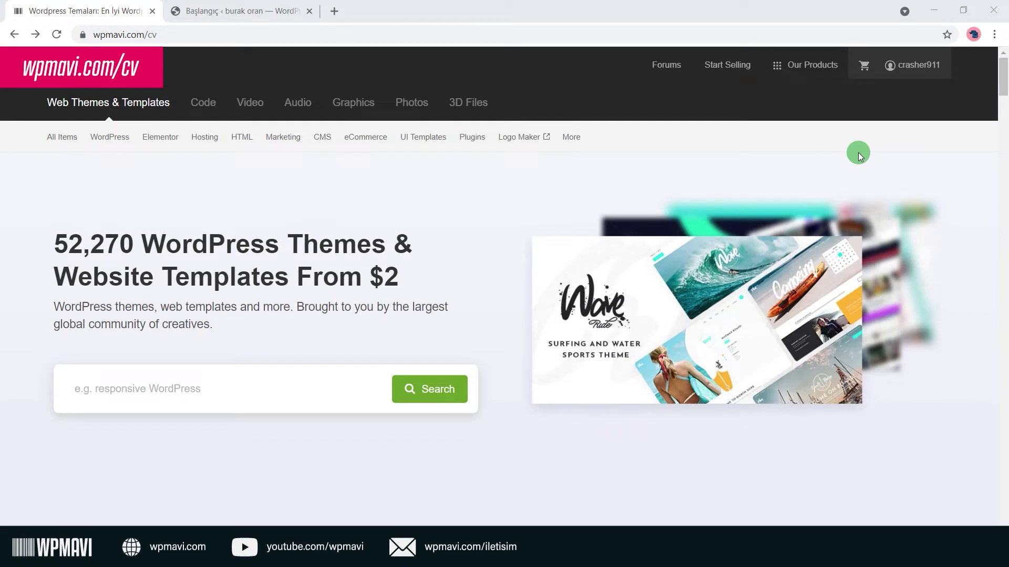
# Download Wezen's 'Installable WordPress file only' zip from the account's Downloads page.
pyautogui.moveTo(916, 68)
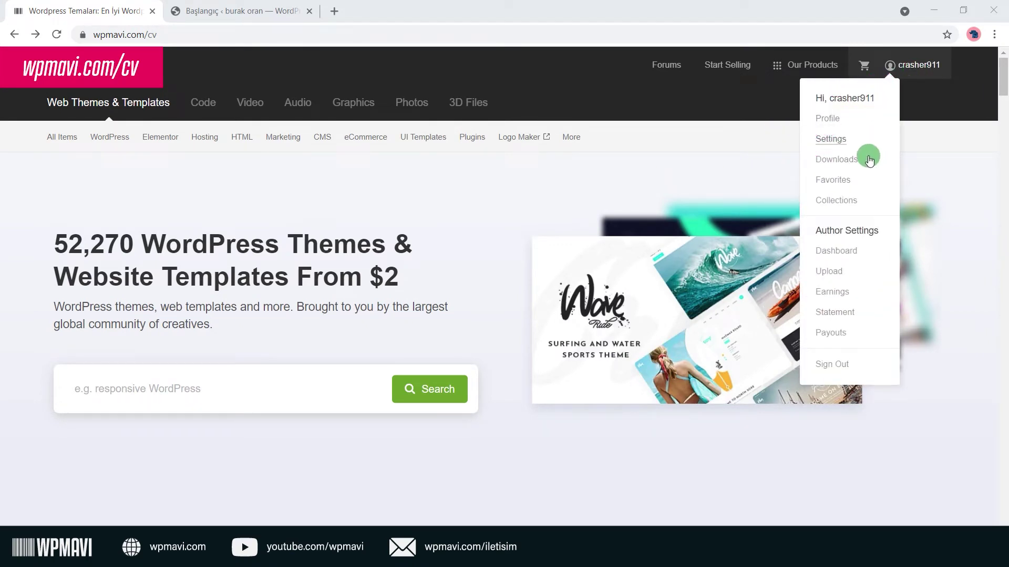
pyautogui.click(851, 163)
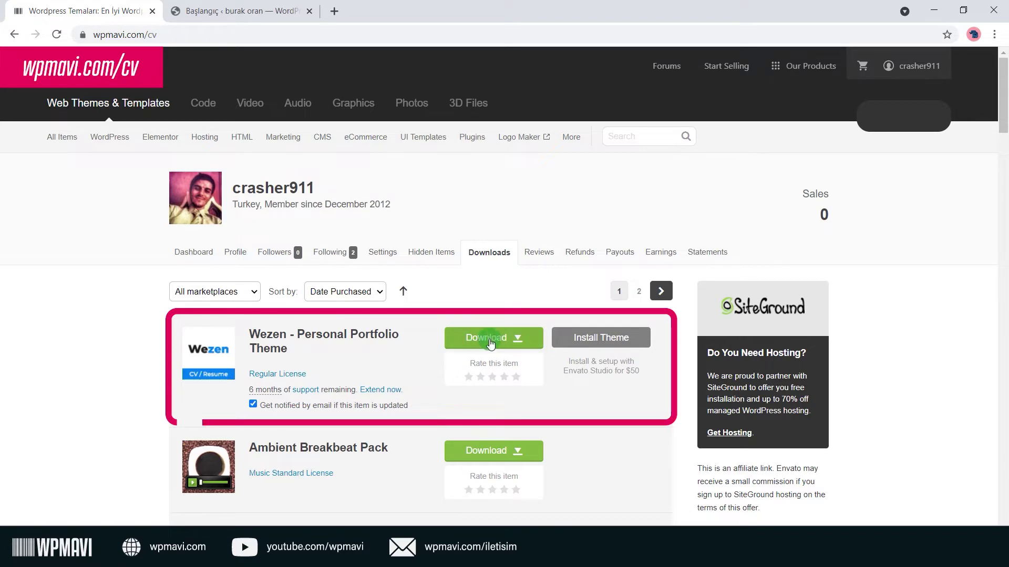
pyautogui.click(522, 343)
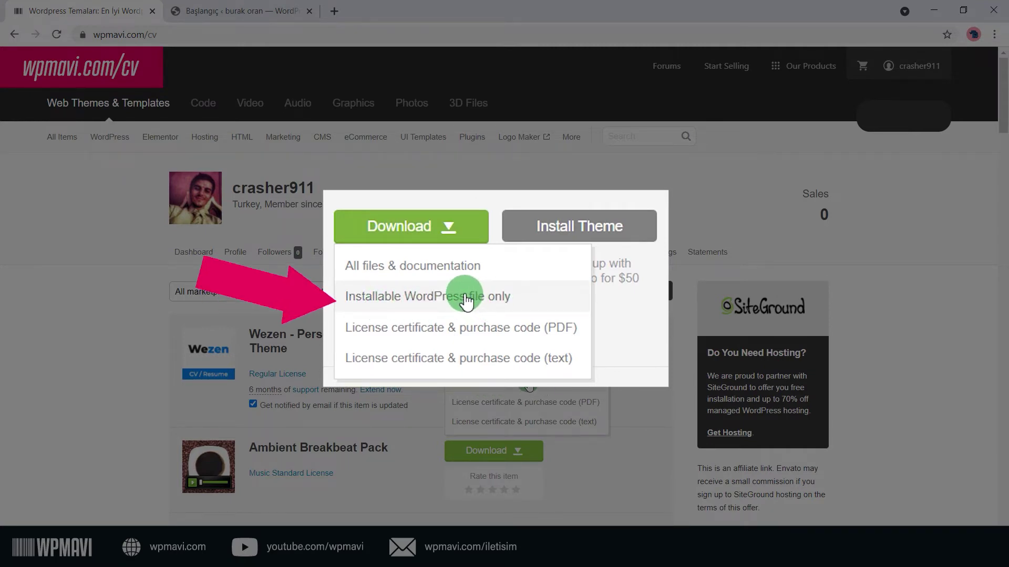
pyautogui.click(504, 386)
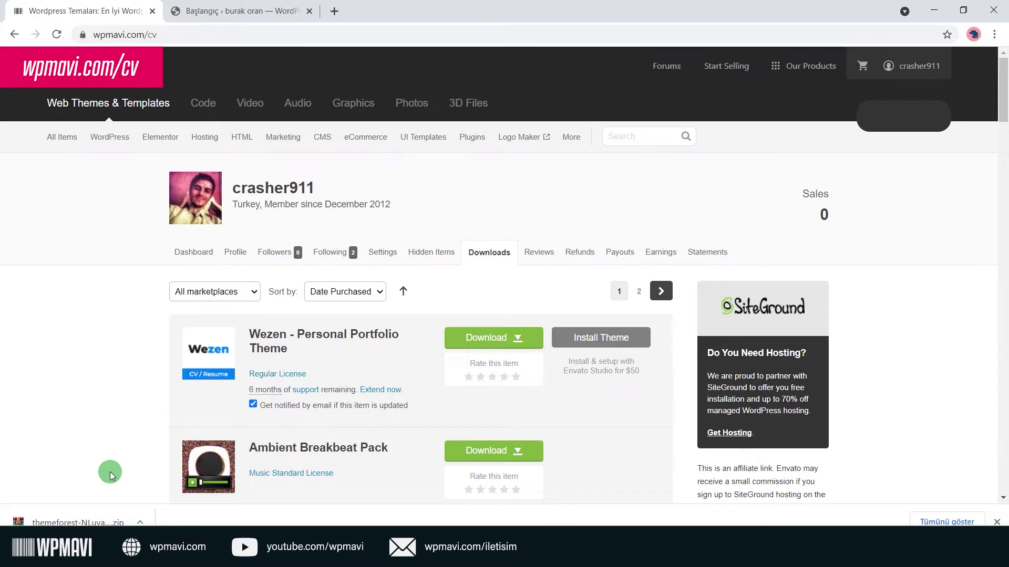
# Upload the Wezen theme zip under Temalar > Yeni ekle, install it and activate it.
pyautogui.click(247, 11)
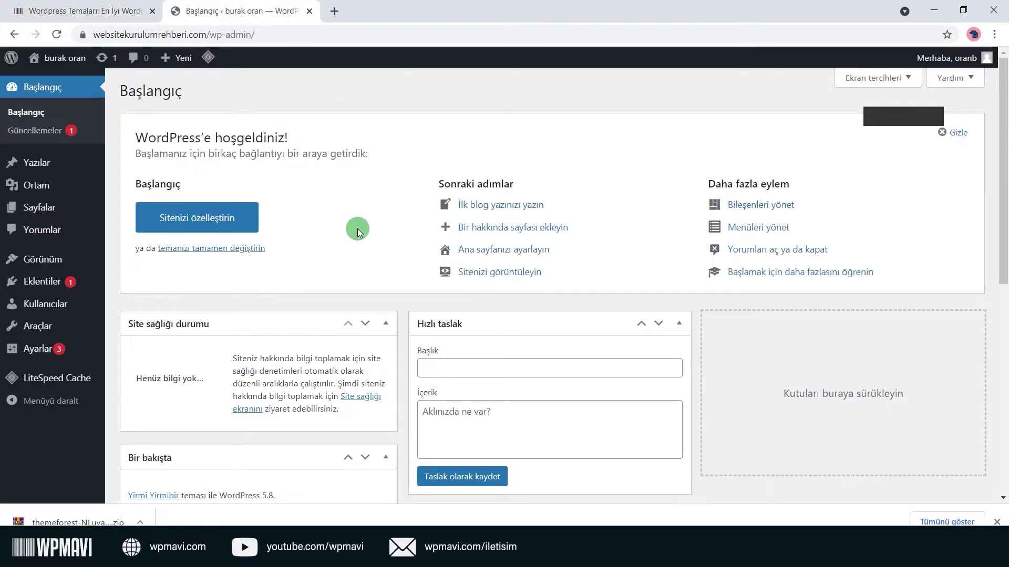
pyautogui.moveTo(89, 259)
pyautogui.click(123, 263)
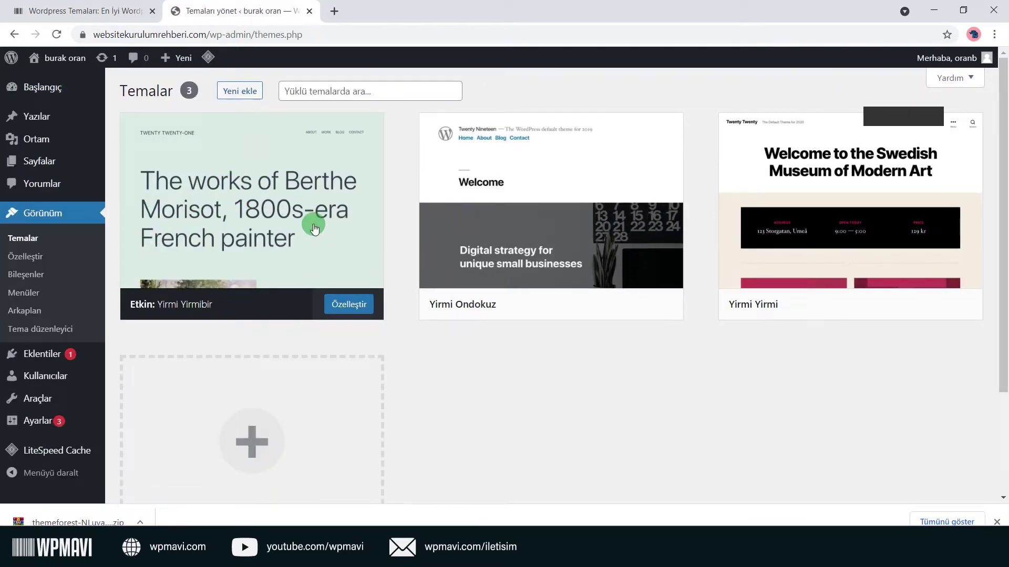
pyautogui.click(240, 92)
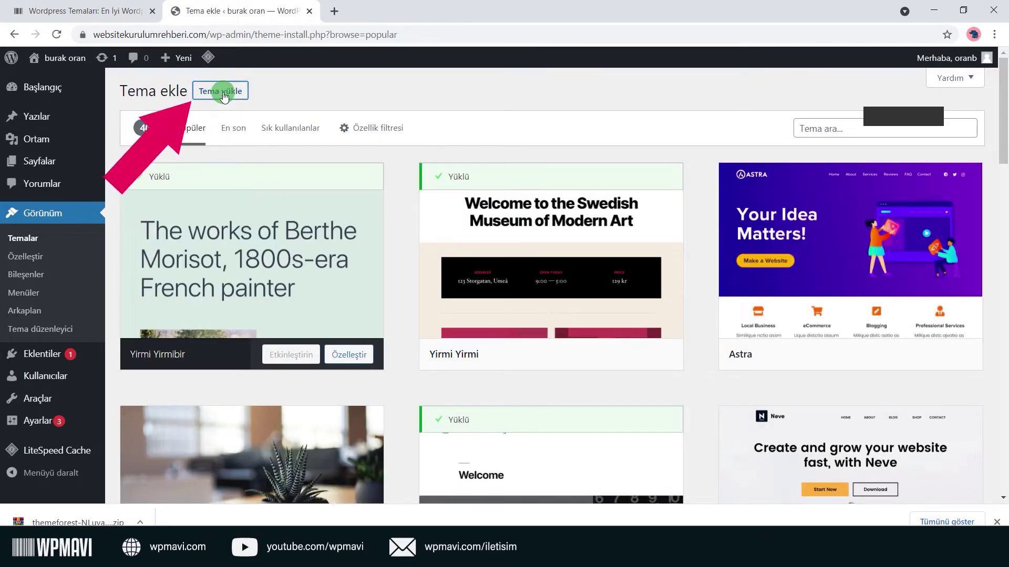
pyautogui.click(224, 95)
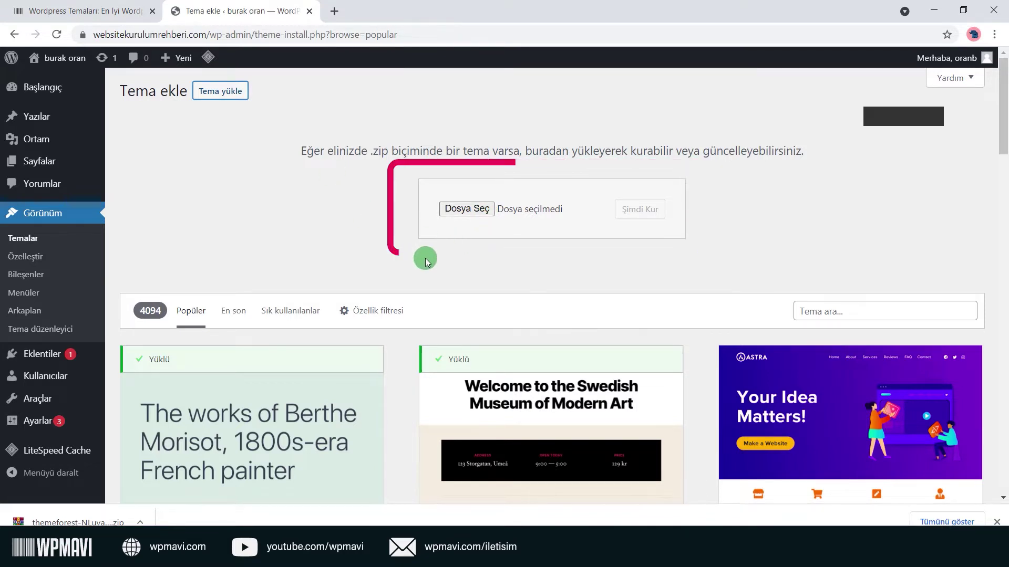
pyautogui.moveTo(74, 522); pyautogui.dragTo(471, 213)
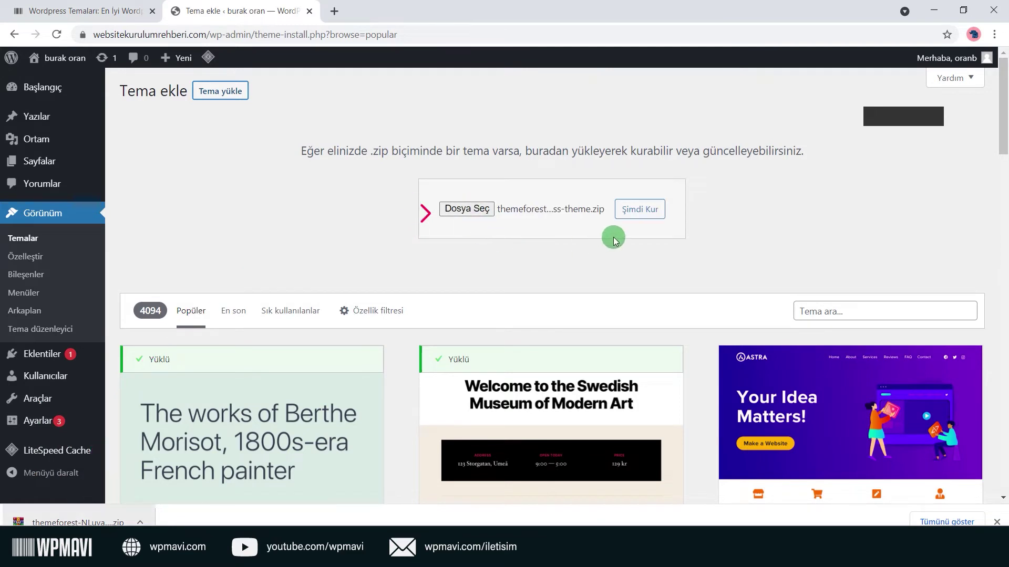
pyautogui.click(644, 212)
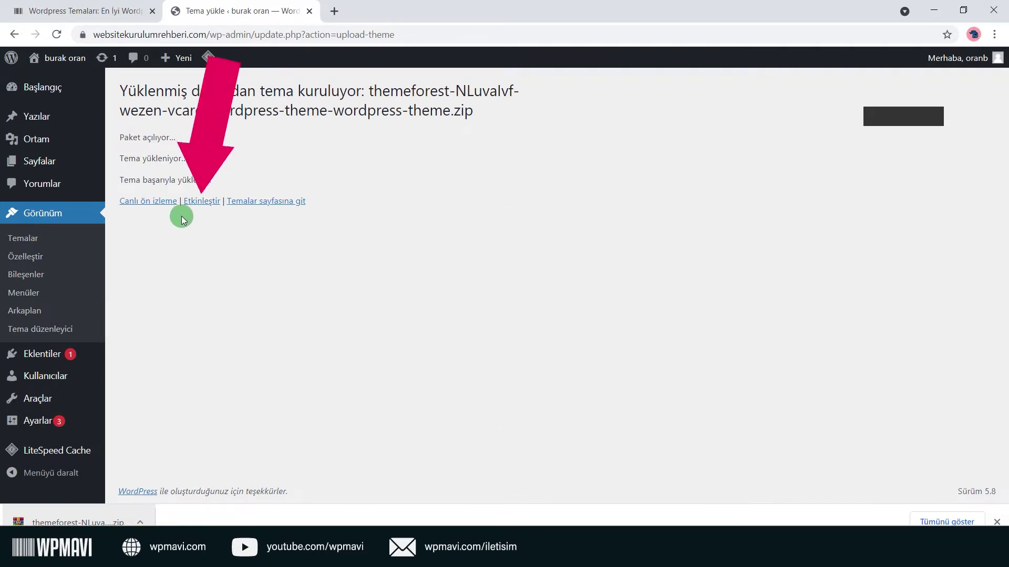
pyautogui.click(201, 200)
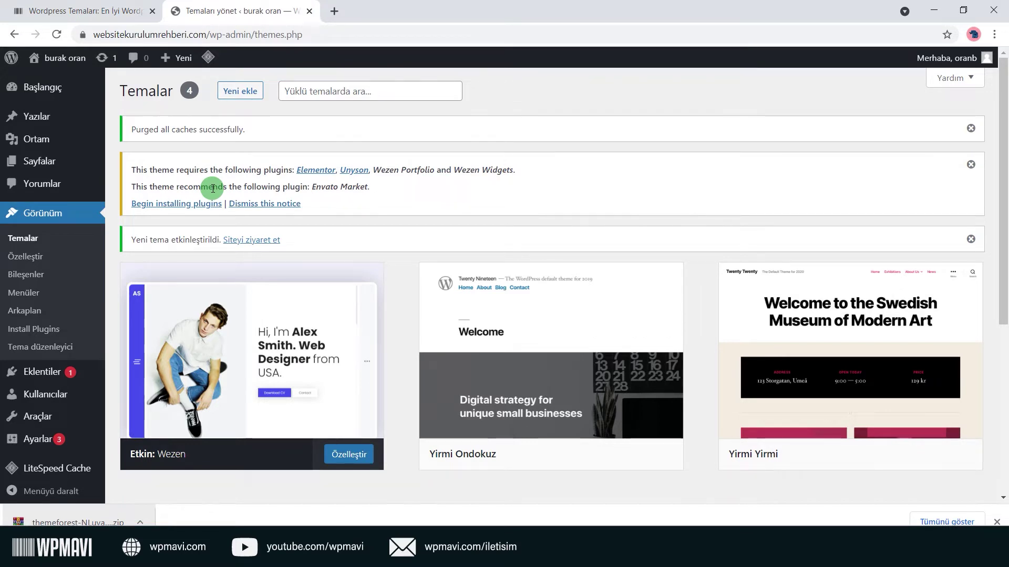
# Bulk-install all five required plugins: Elementor, Unyson, Wezen Portfolio, Wezen Widgets and Envato Market.
pyautogui.click(190, 210)
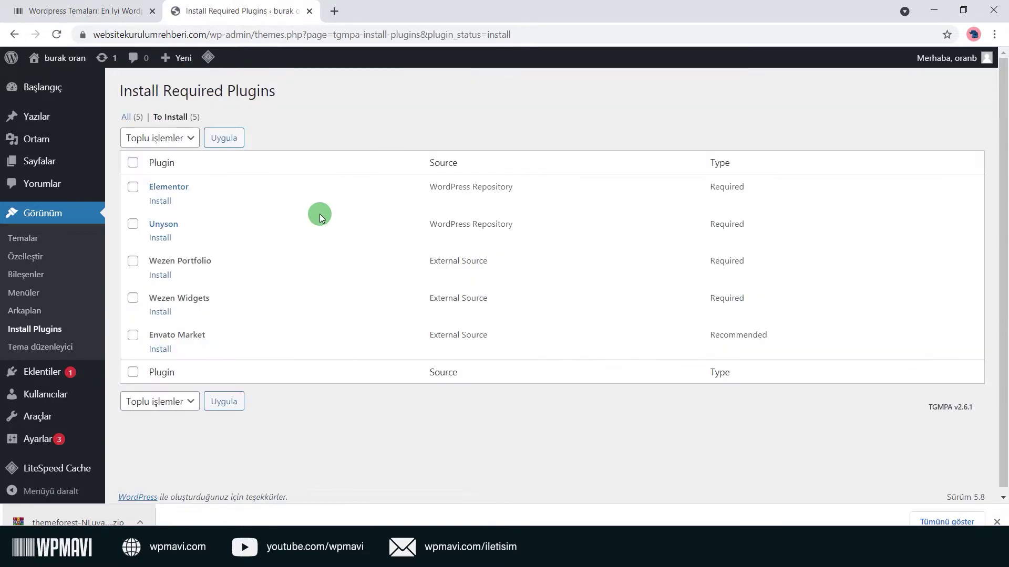
pyautogui.click(133, 163)
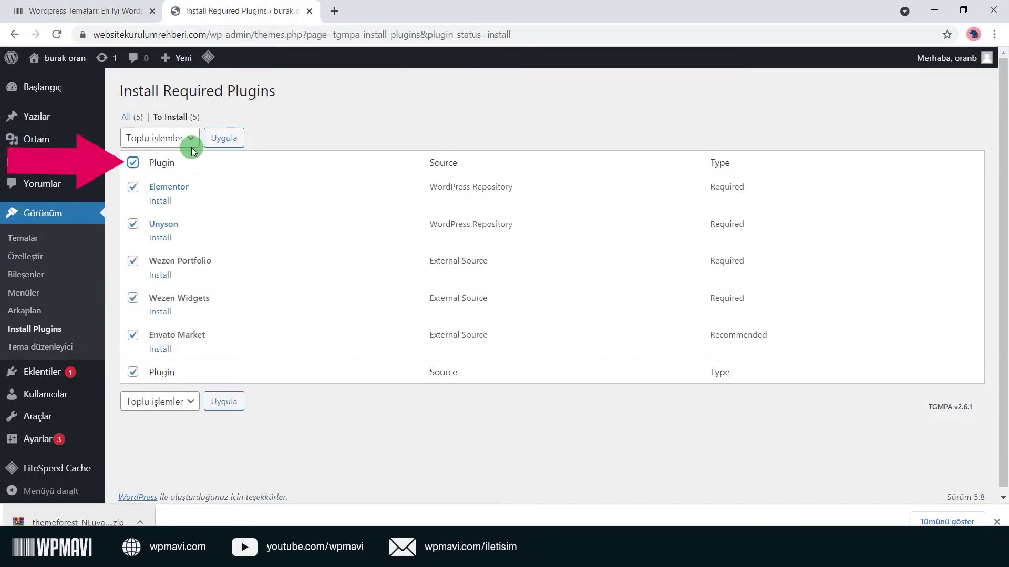
pyautogui.click(191, 140)
pyautogui.click(153, 163)
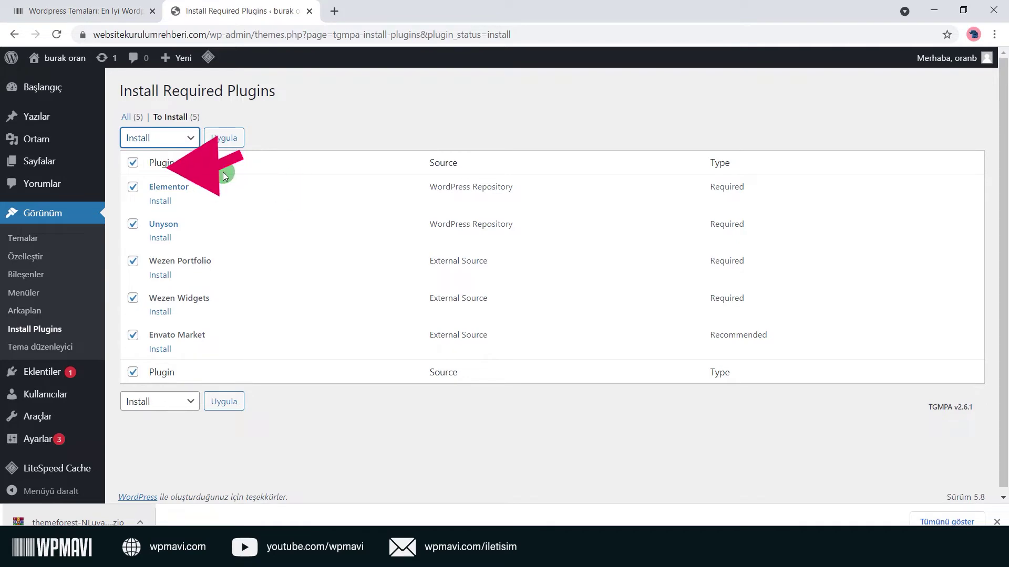
pyautogui.click(235, 148)
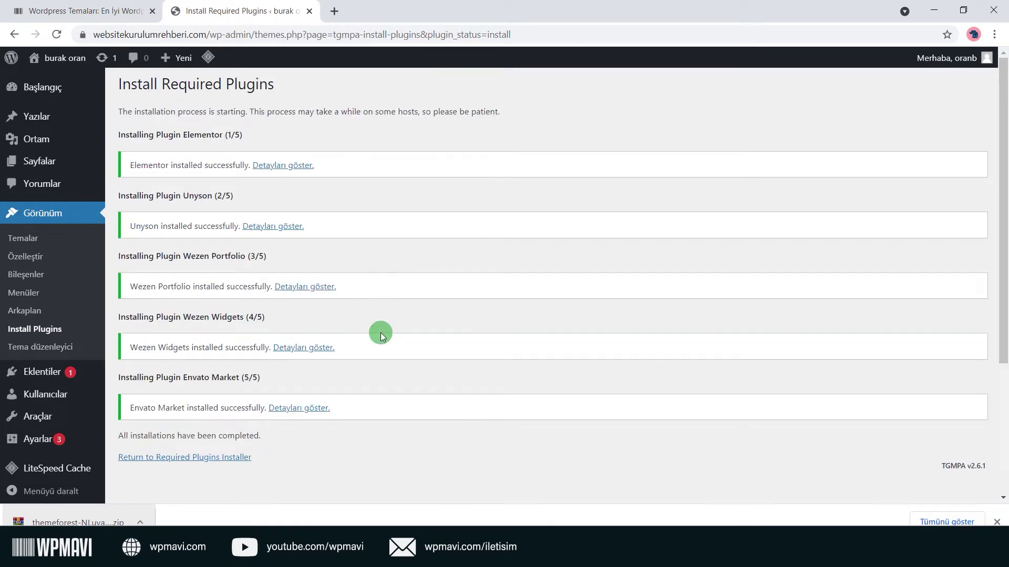
# Bulk-activate all five newly installed required plugins.
pyautogui.click(213, 458)
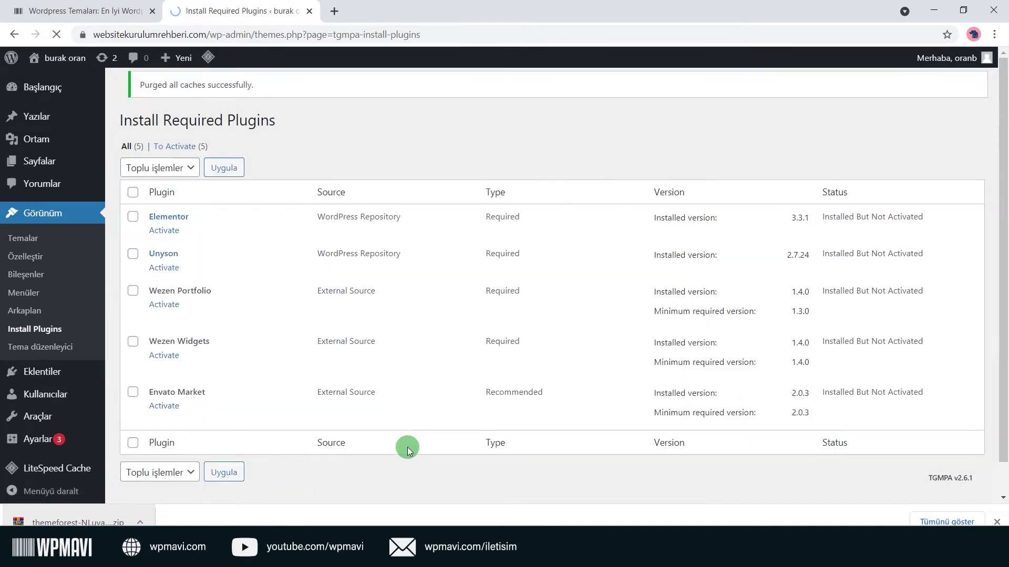
pyautogui.click(133, 205)
pyautogui.click(177, 178)
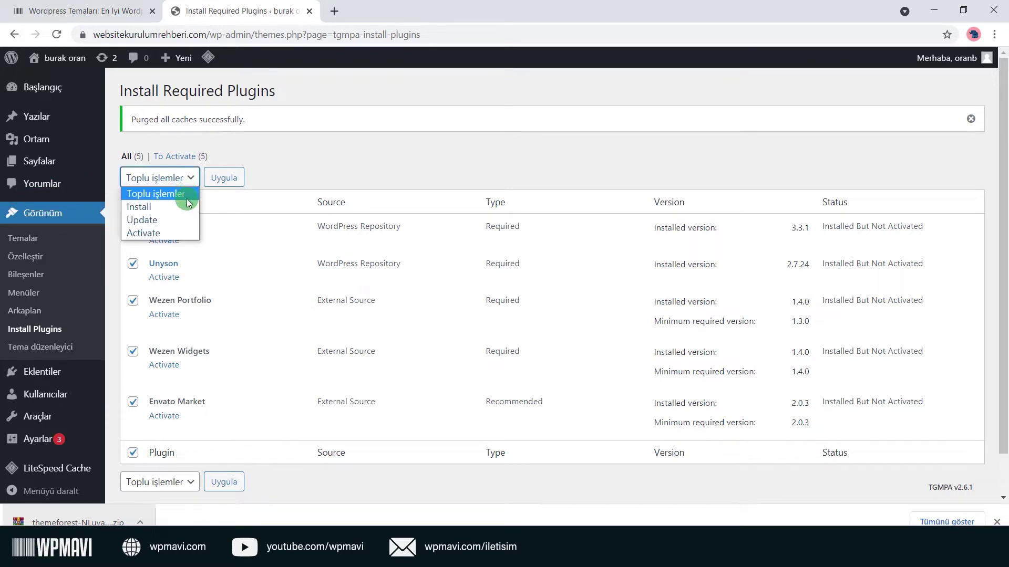
pyautogui.click(173, 235)
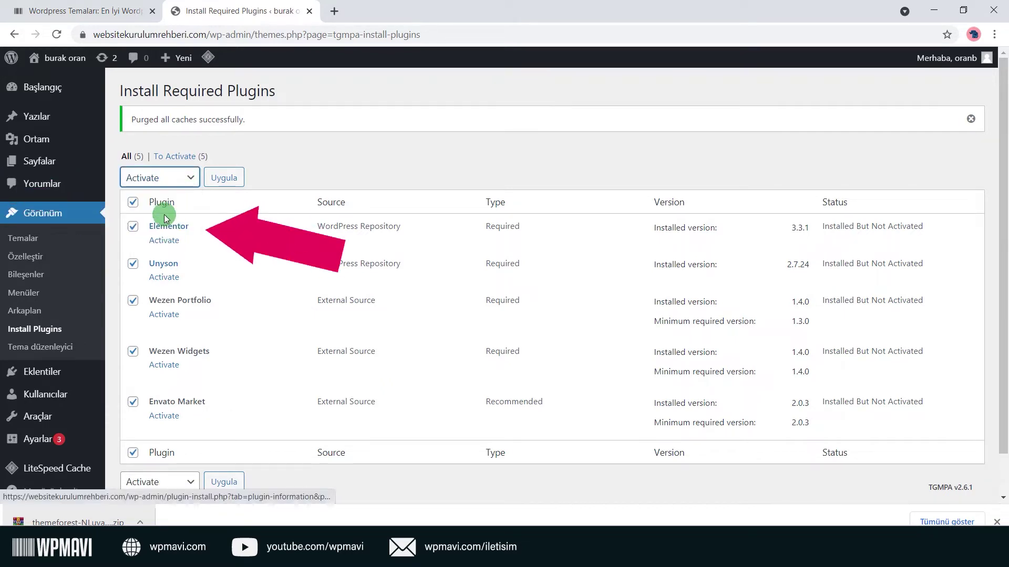
pyautogui.click(232, 179)
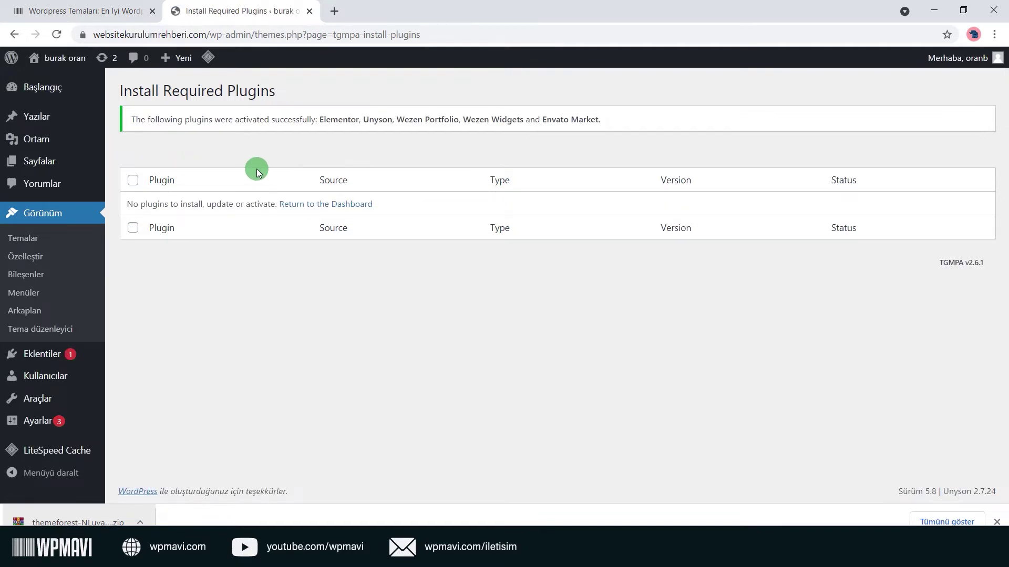
pyautogui.click(42, 87)
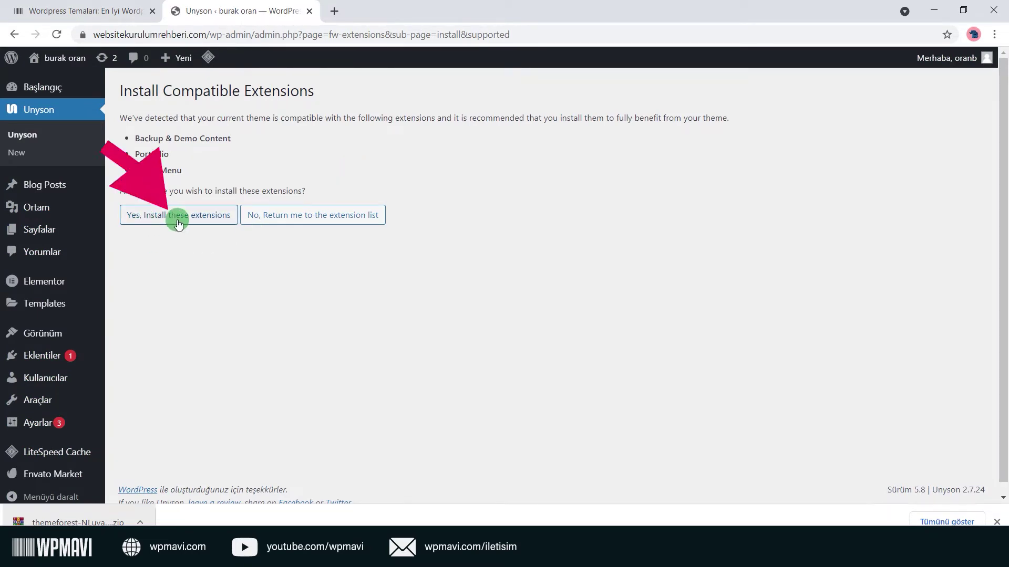
# Install the recommended Unyson extensions, then view the live site in a new tab.
pyautogui.click(222, 223)
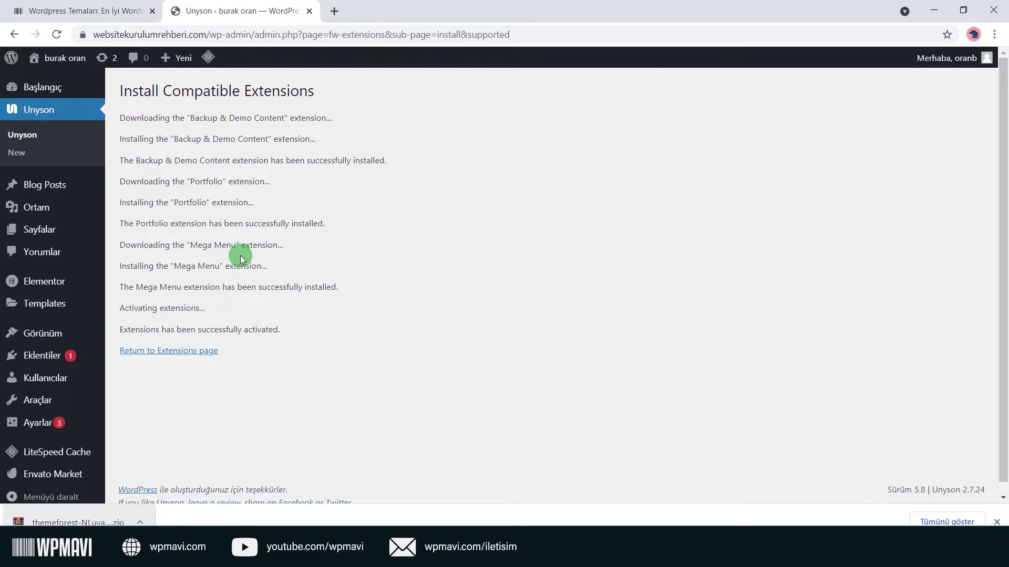
pyautogui.click(169, 351)
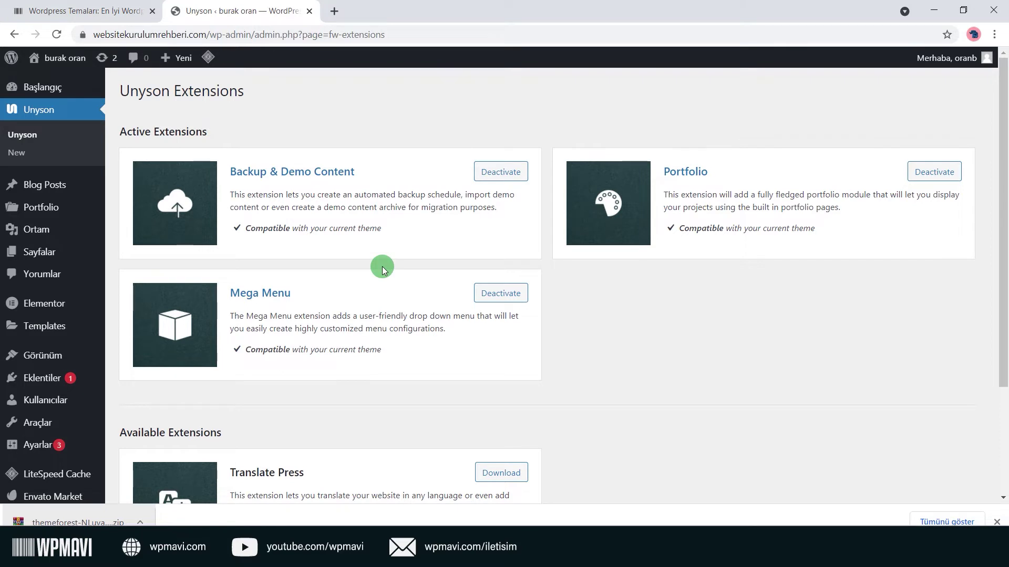
pyautogui.click(997, 522)
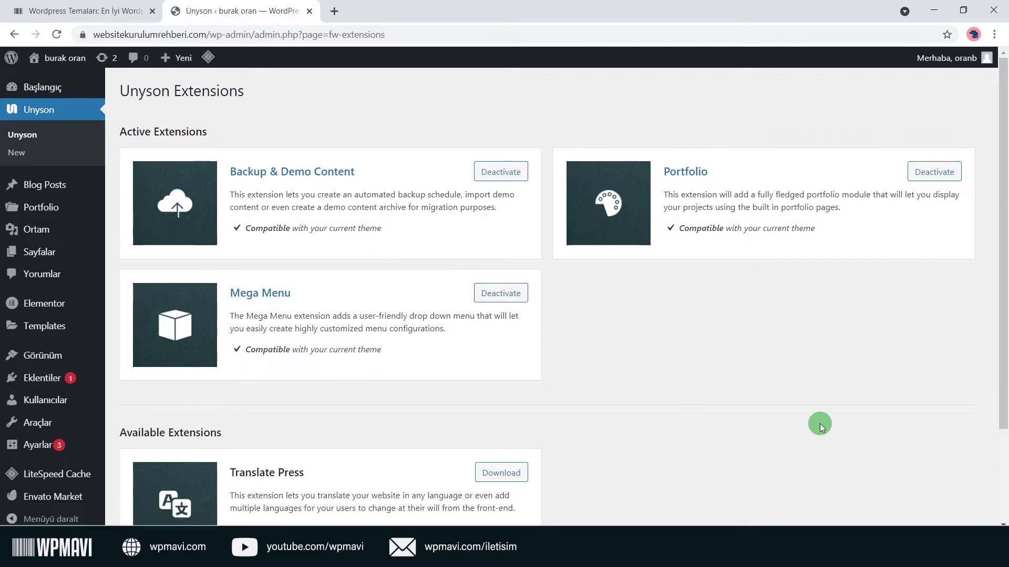
pyautogui.rightClick(69, 81)
pyautogui.click(184, 90)
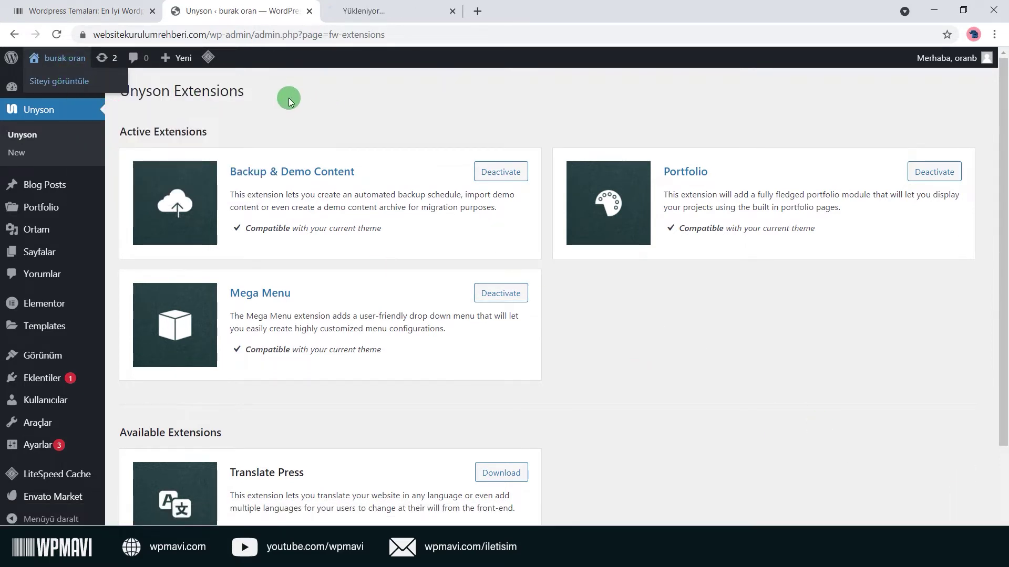
pyautogui.click(383, 12)
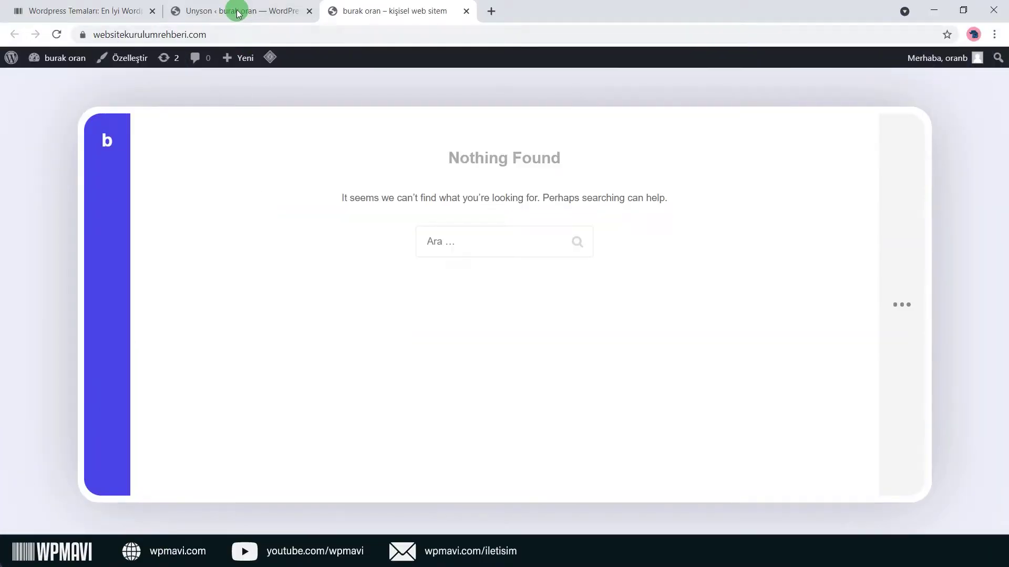
# Install the Wezen Theme Demo Full Width 2 demo via Araçlar > Demo Content Install.
pyautogui.click(234, 11)
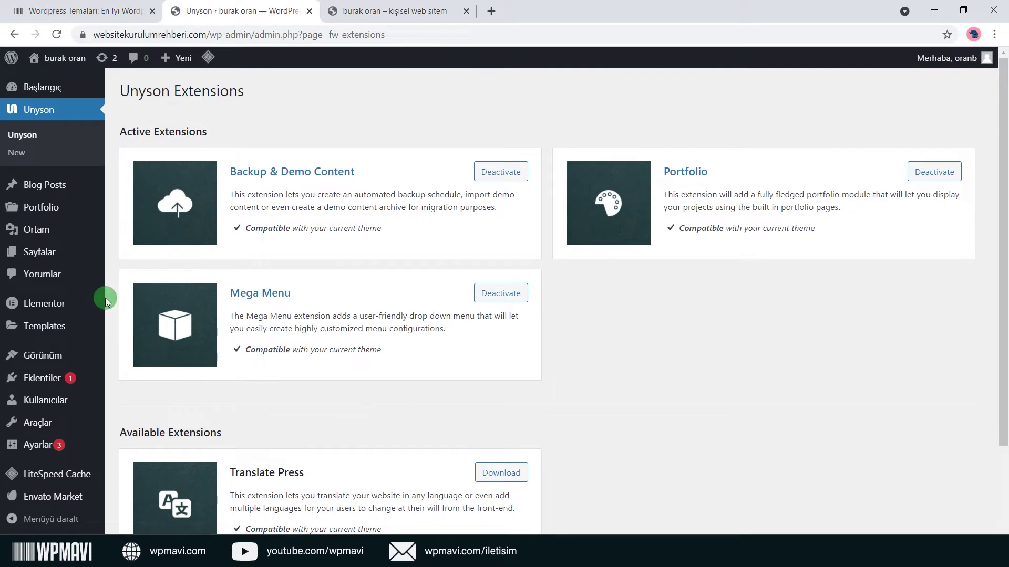
pyautogui.scroll(-2, 79, 302)
pyautogui.moveTo(46, 430)
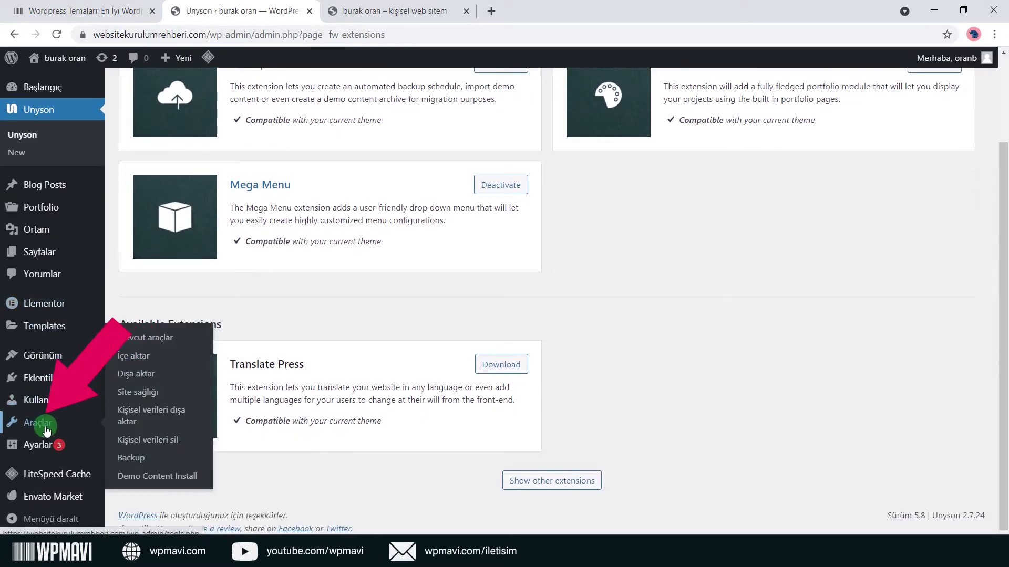
pyautogui.click(179, 483)
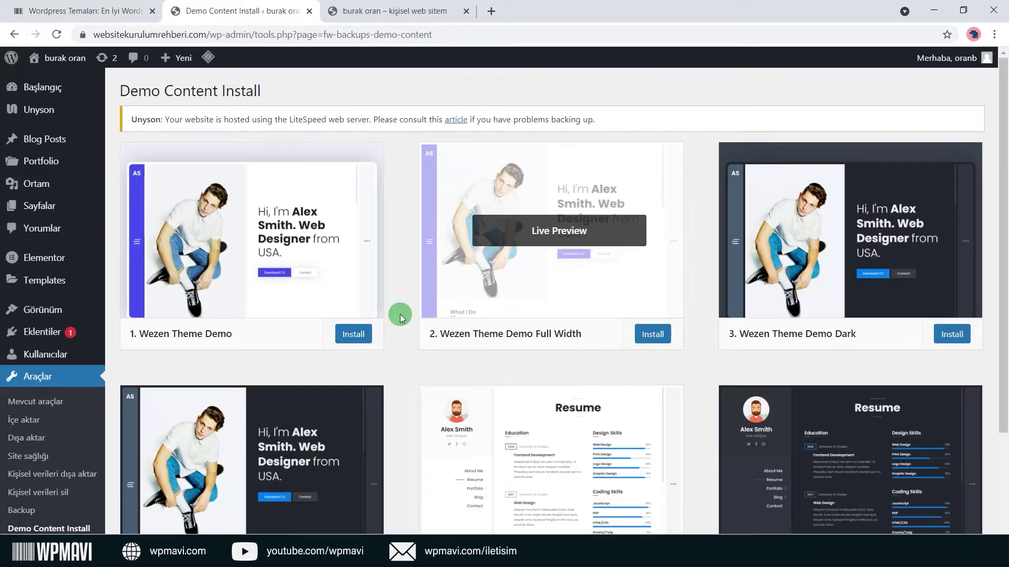
pyautogui.scroll(-5, 785, 257)
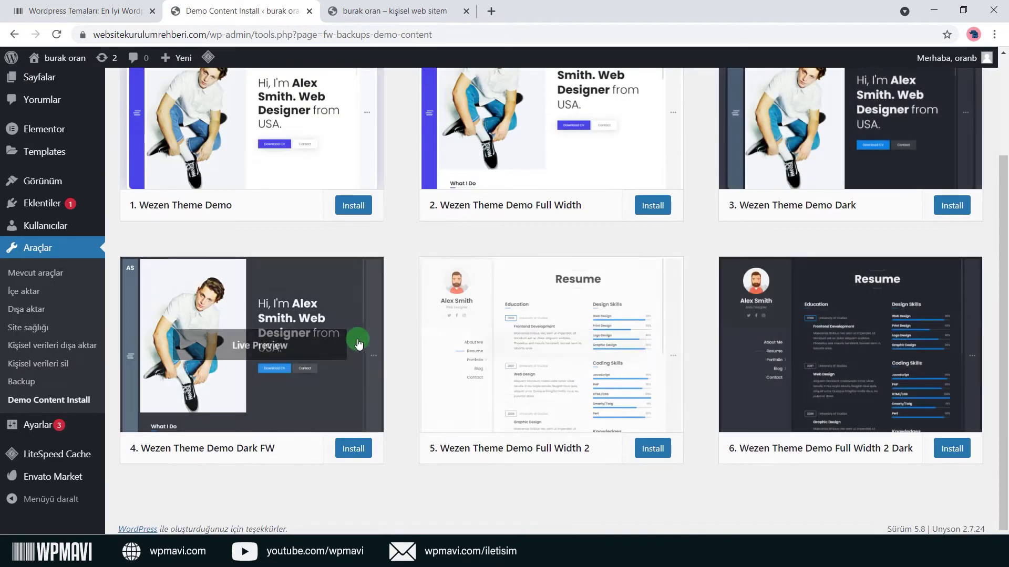
pyautogui.scroll(5, 350, 342)
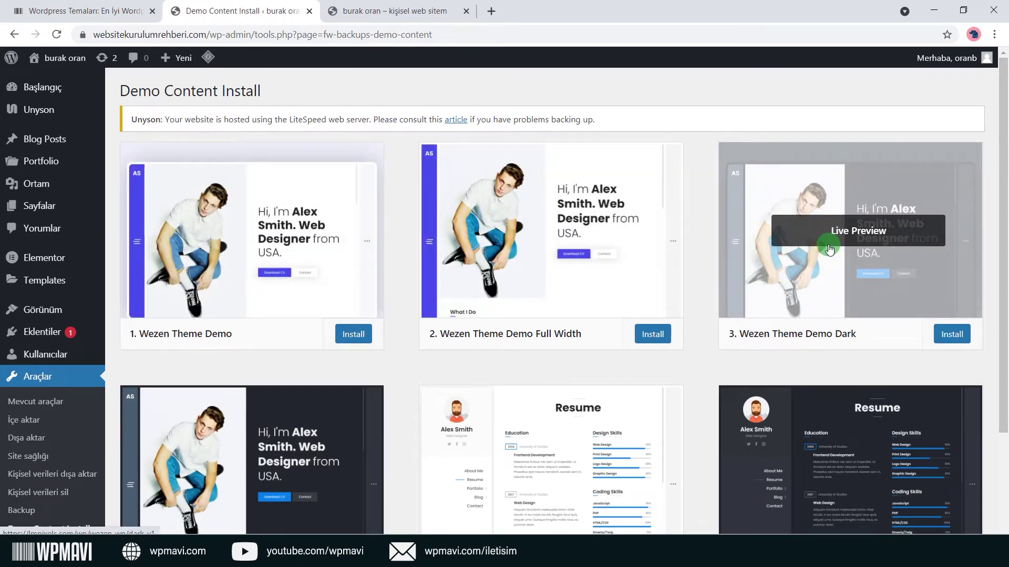
pyautogui.scroll(-3, 829, 249)
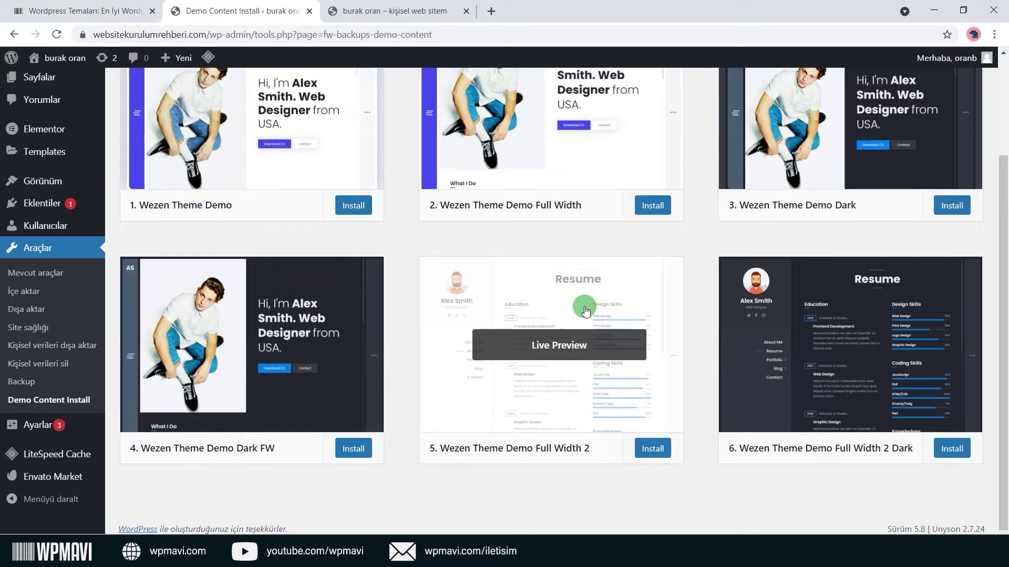
pyautogui.click(653, 457)
pyautogui.click(560, 153)
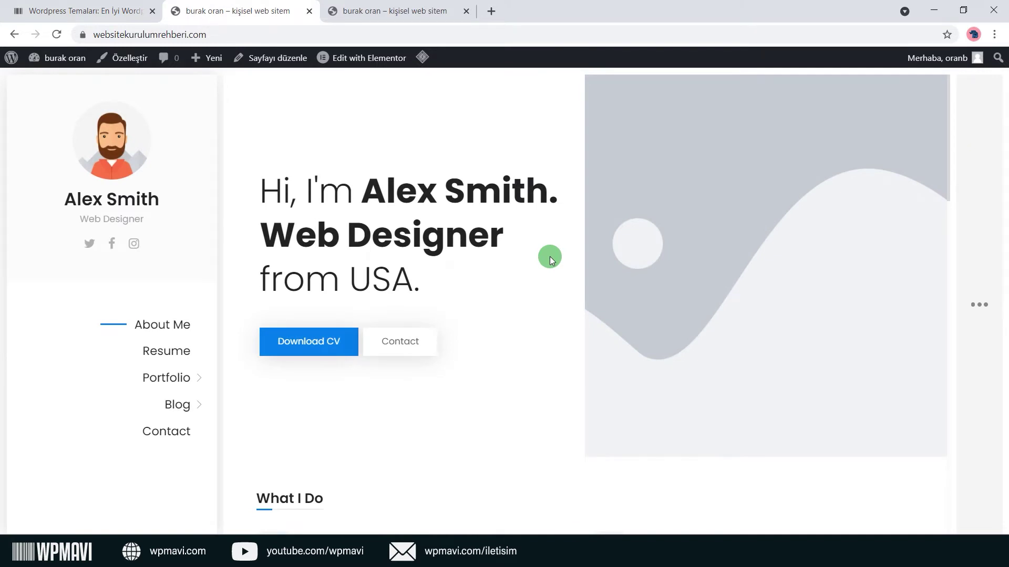
# Browse the imported home and Resume pages, then return to the About Me homepage.
pyautogui.scroll(-10, 550, 261)
pyautogui.scroll(-12, 550, 261)
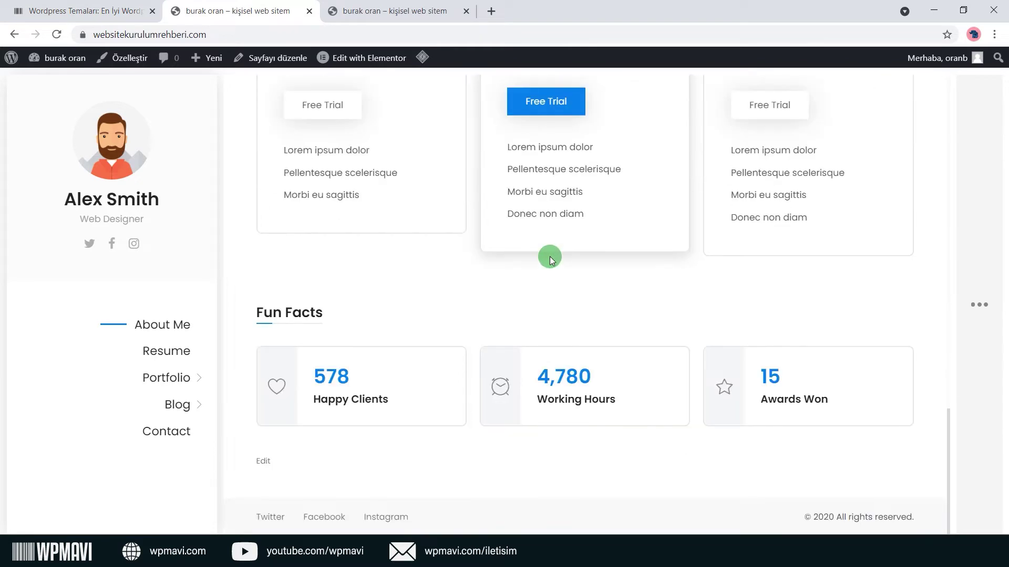
pyautogui.scroll(20, 550, 261)
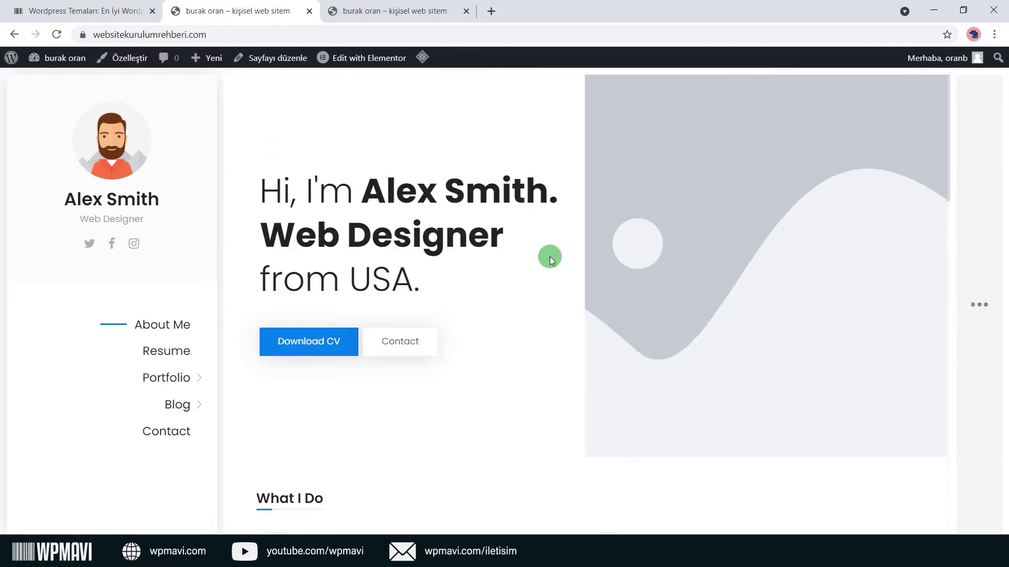
pyautogui.click(156, 350)
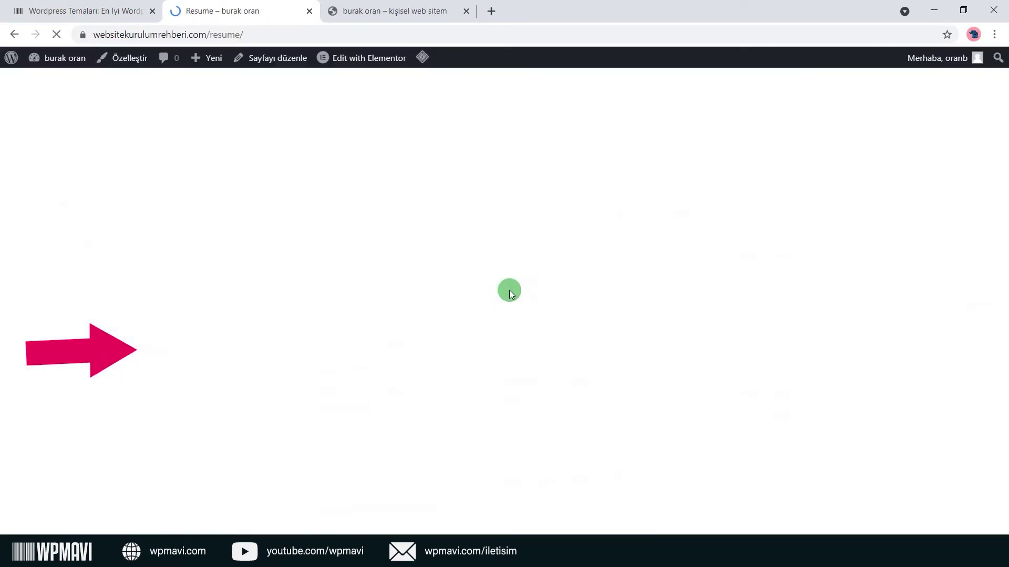
pyautogui.scroll(-9, 540, 223)
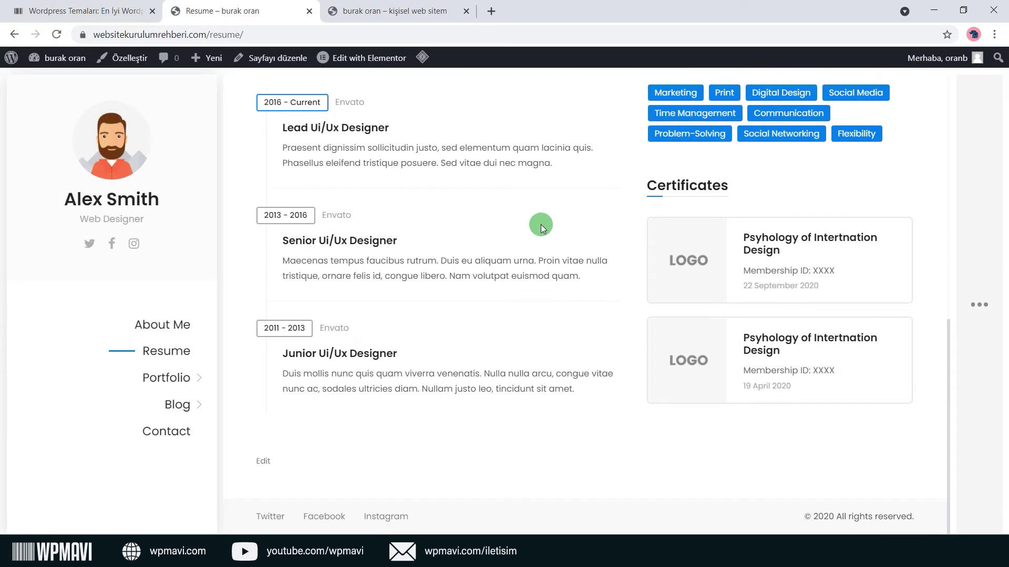
pyautogui.click(179, 323)
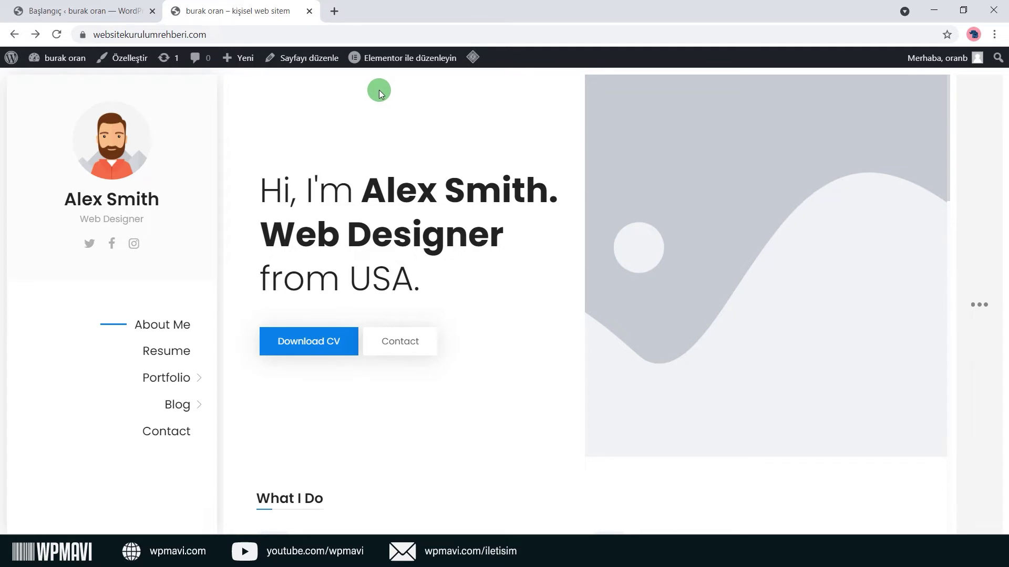
pyautogui.moveTo(401, 62)
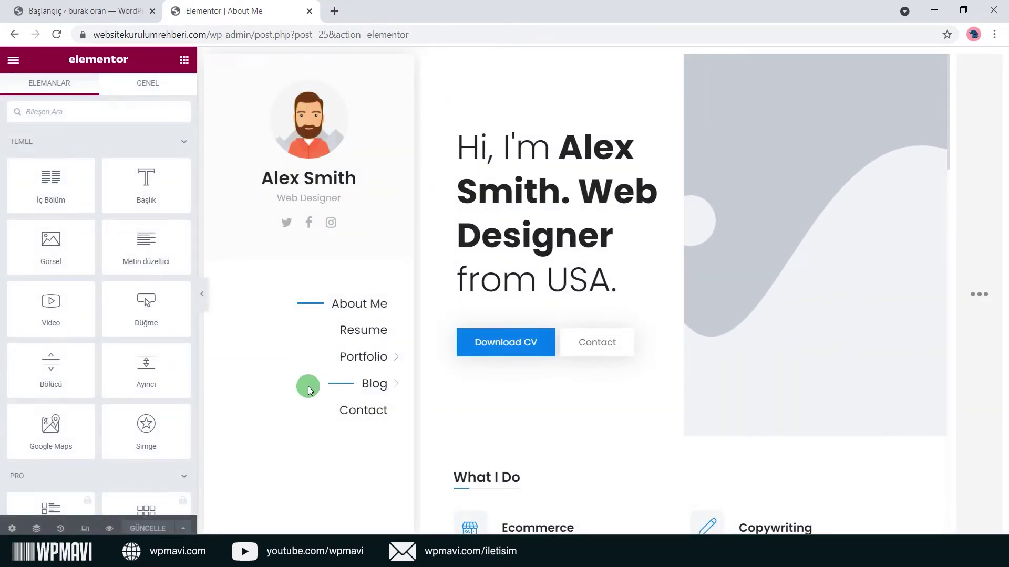
pyautogui.scroll(-5, 130, 226)
pyautogui.scroll(-12, 130, 228)
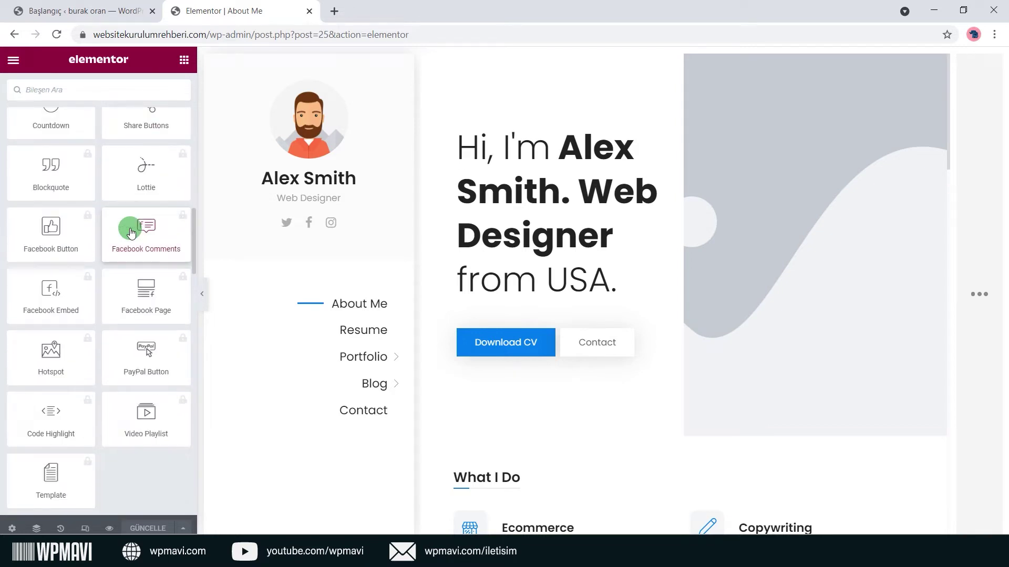
pyautogui.scroll(-12, 130, 232)
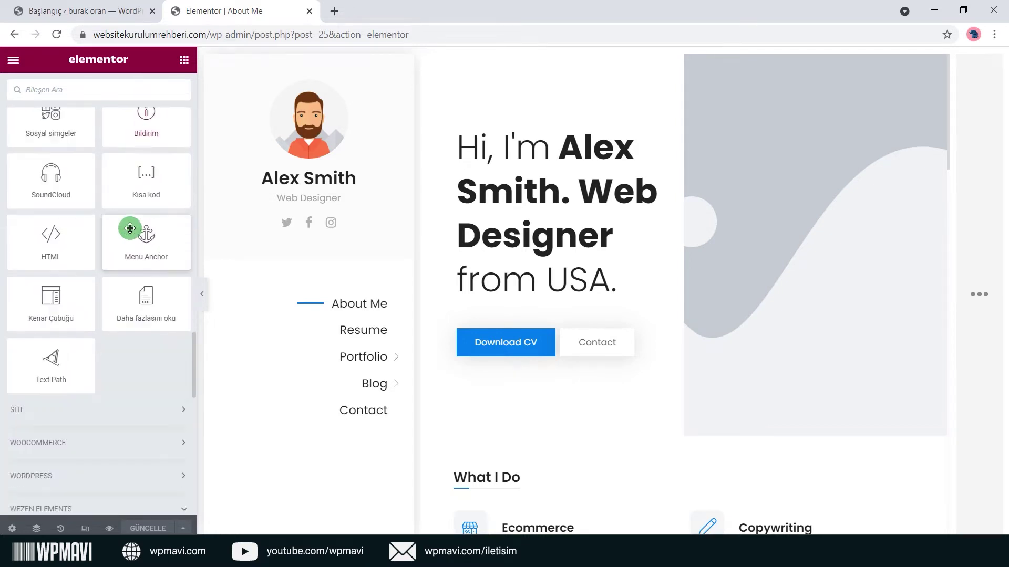
pyautogui.scroll(-5, 130, 228)
pyautogui.scroll(5, 130, 228)
pyautogui.scroll(12, 130, 228)
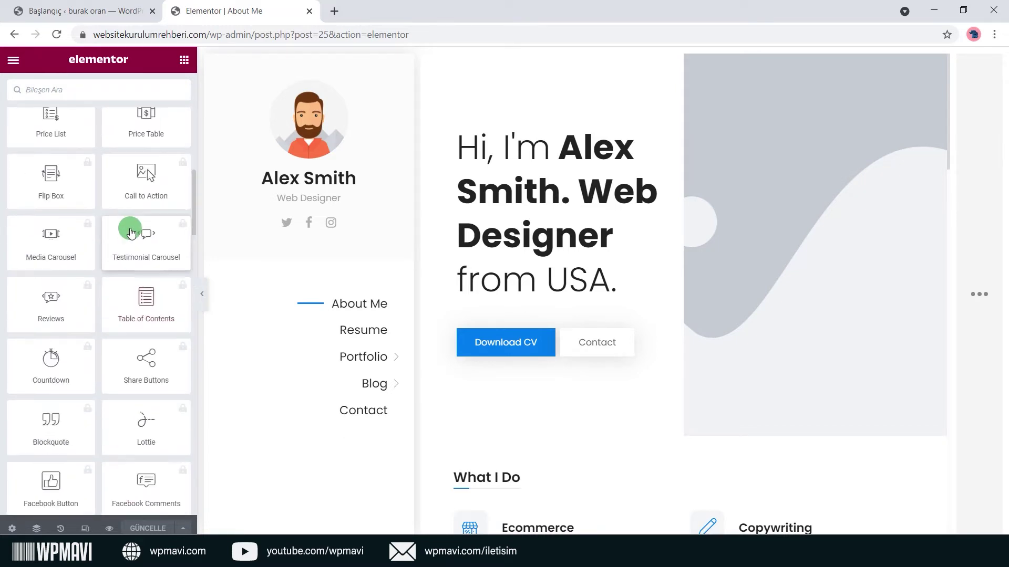
pyautogui.scroll(10, 130, 228)
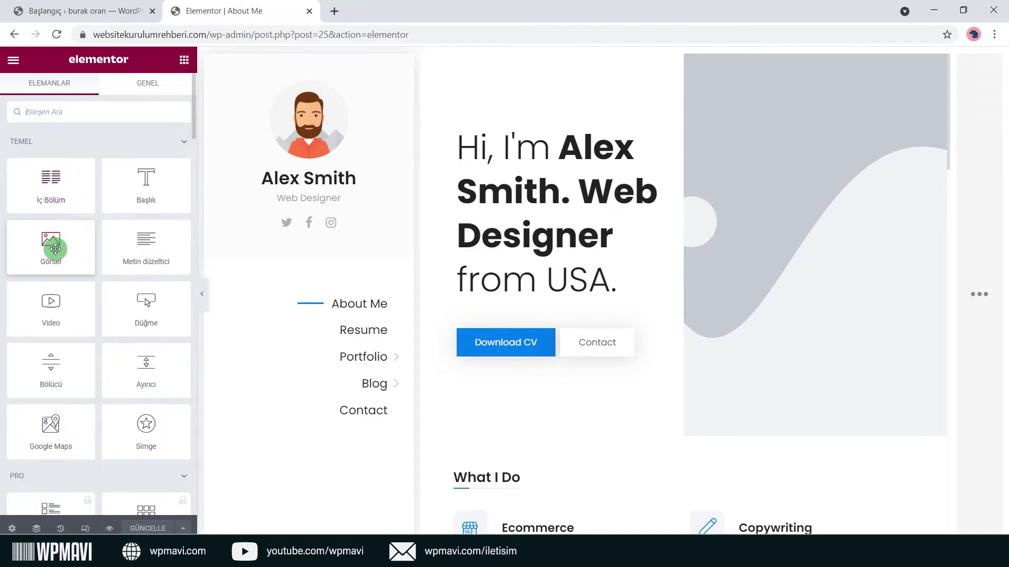
pyautogui.moveTo(144, 375); pyautogui.dragTo(725, 198)
pyautogui.scroll(-5, 605, 305)
pyautogui.scroll(5, 514, 309)
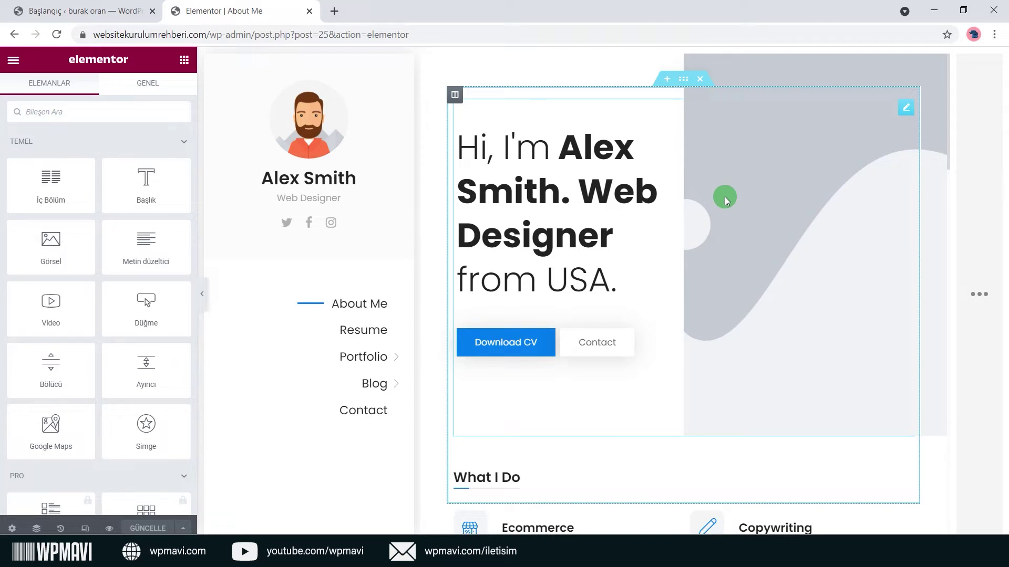
pyautogui.moveTo(725, 198)
pyautogui.mouseDown()
pyautogui.moveTo(763, 140)
pyautogui.moveTo(552, 277)
pyautogui.moveTo(576, 430)
pyautogui.moveTo(860, 427)
pyautogui.moveTo(905, 329)
pyautogui.moveTo(854, 106)
pyautogui.moveTo(595, 89)
pyautogui.moveTo(755, 155)
pyautogui.moveTo(660, 216)
pyautogui.moveTo(898, 114)
pyautogui.mouseUp()
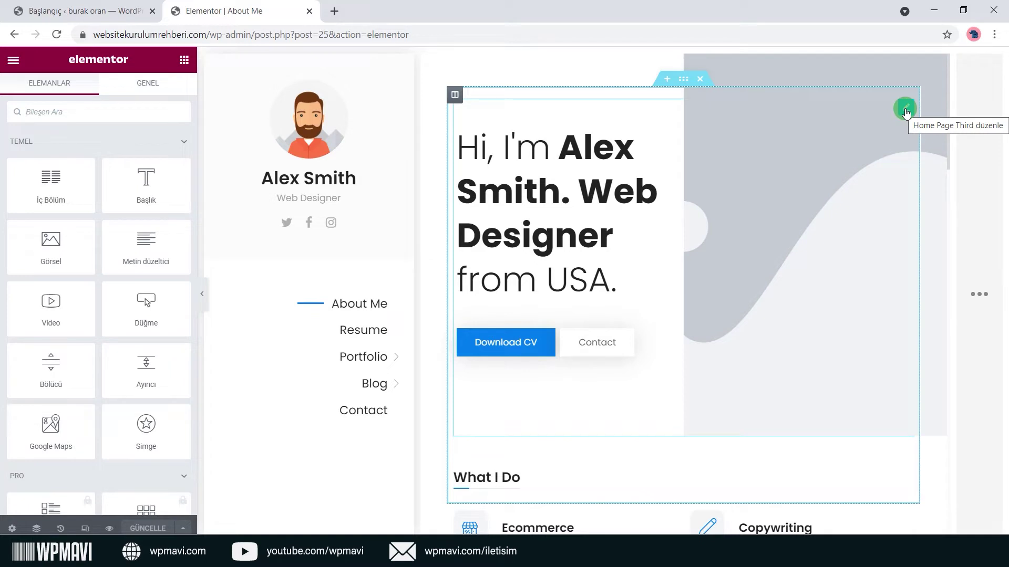
# Change the hero title to 'Merhaba Ben Wordpress Uzmanı' followed by the owner's name.
pyautogui.click(905, 110)
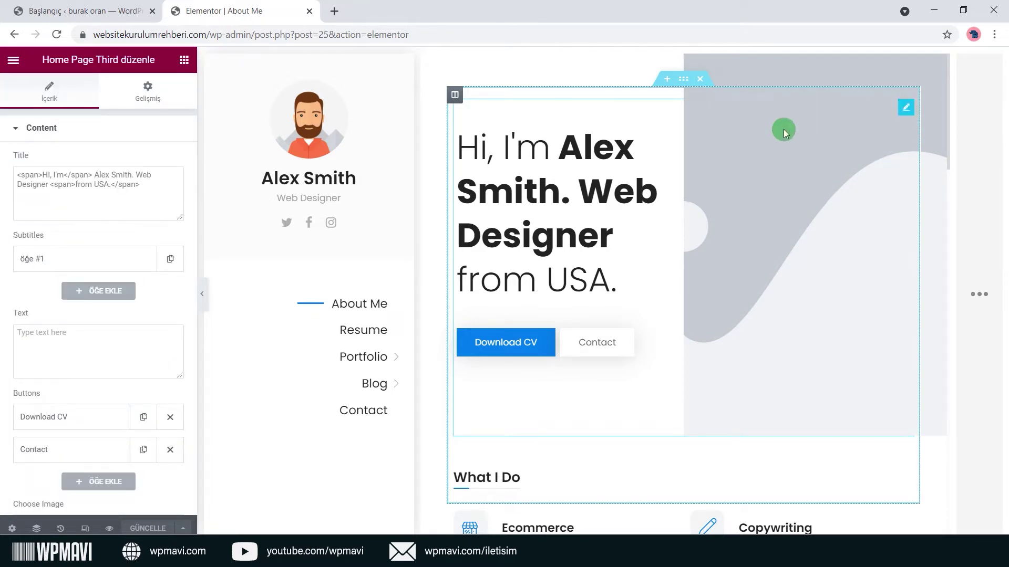
pyautogui.scroll(-2, 55, 429)
pyautogui.scroll(2, 55, 430)
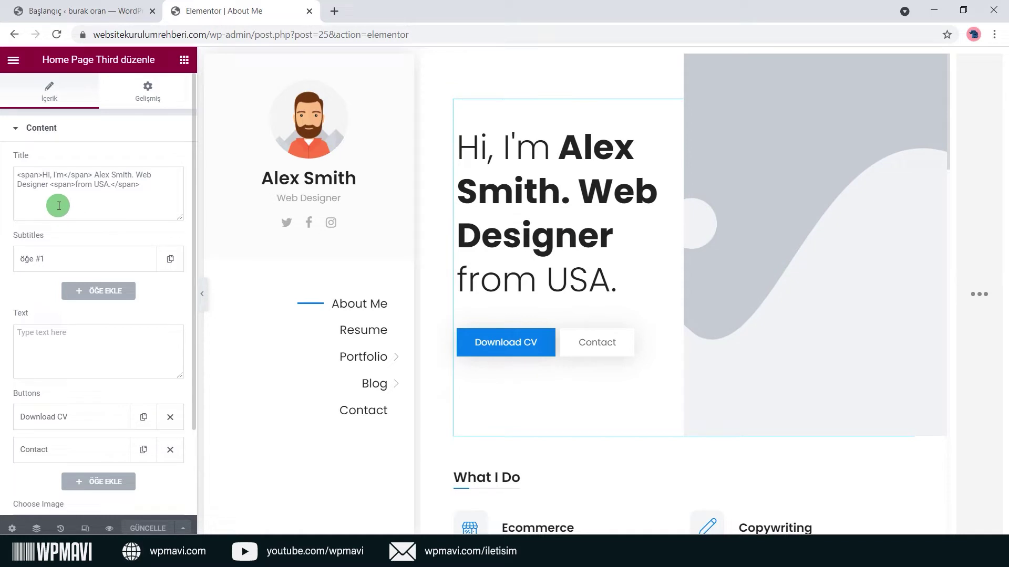
pyautogui.moveTo(64, 173); pyautogui.dragTo(45, 173)
pyautogui.write('Merhaba Ben')
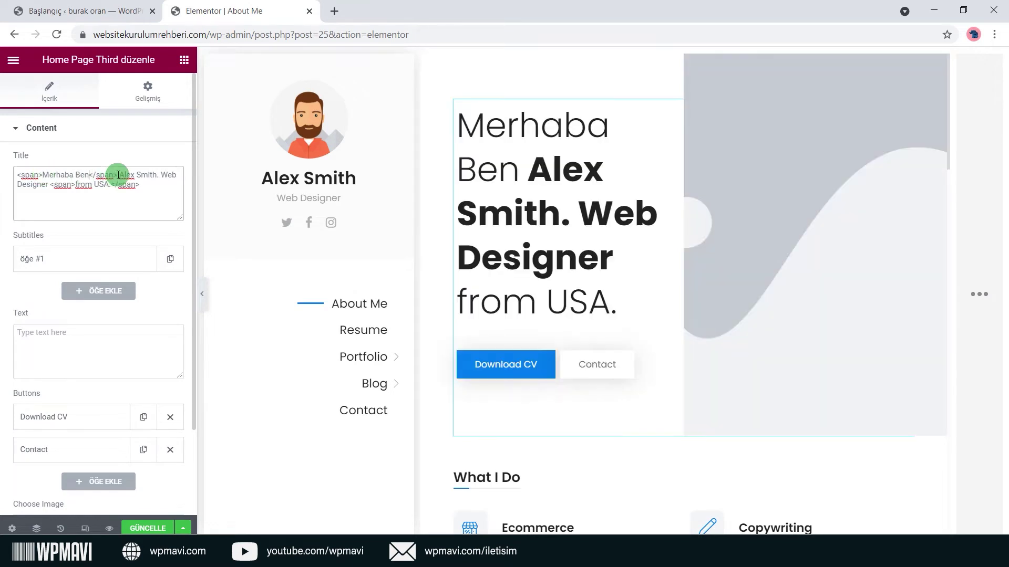
pyautogui.moveTo(122, 174); pyautogui.dragTo(111, 184)
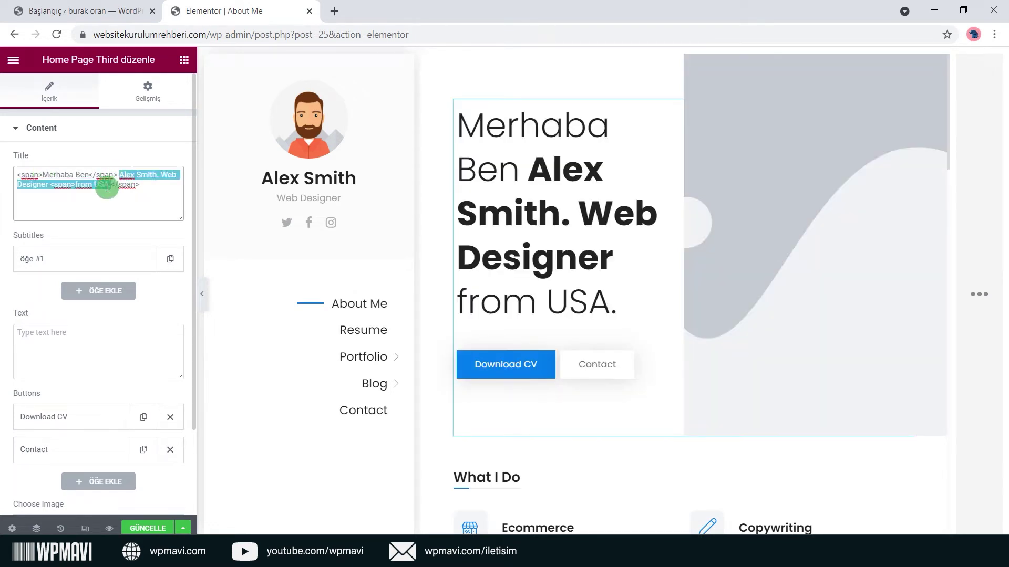
pyautogui.write('Wor')
pyautogui.write('dpress Uzman')
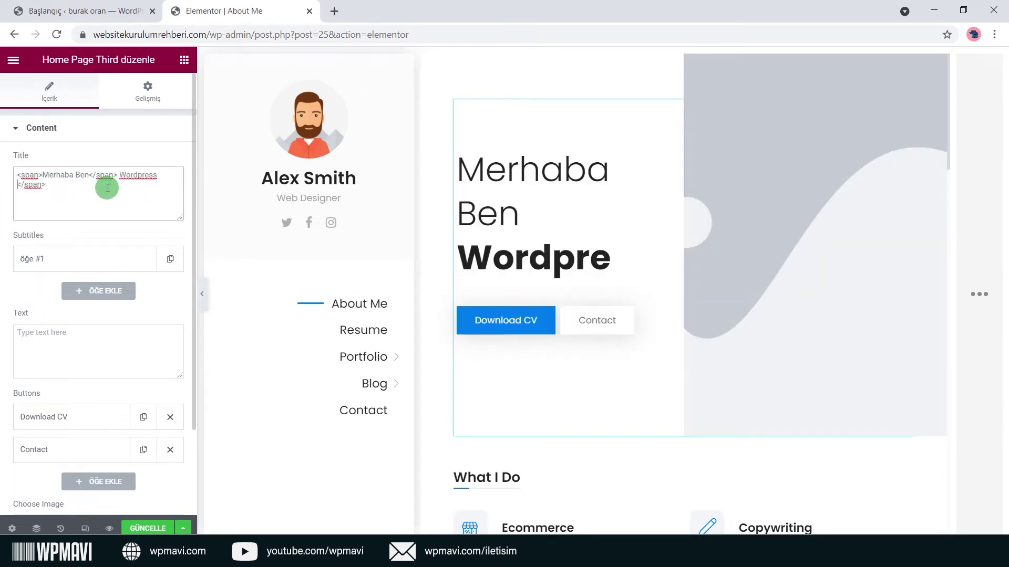
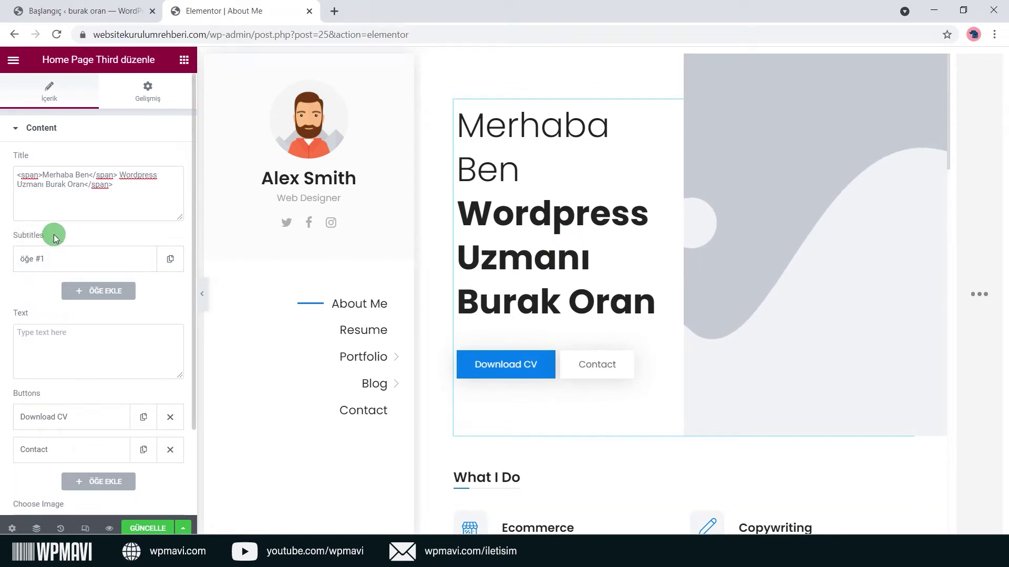
# Add three subtitles: Wordpress Uzmanı, SEO Danışmanı and Web Designer.
pyautogui.moveTo(2, 237); pyautogui.dragTo(124, 263)
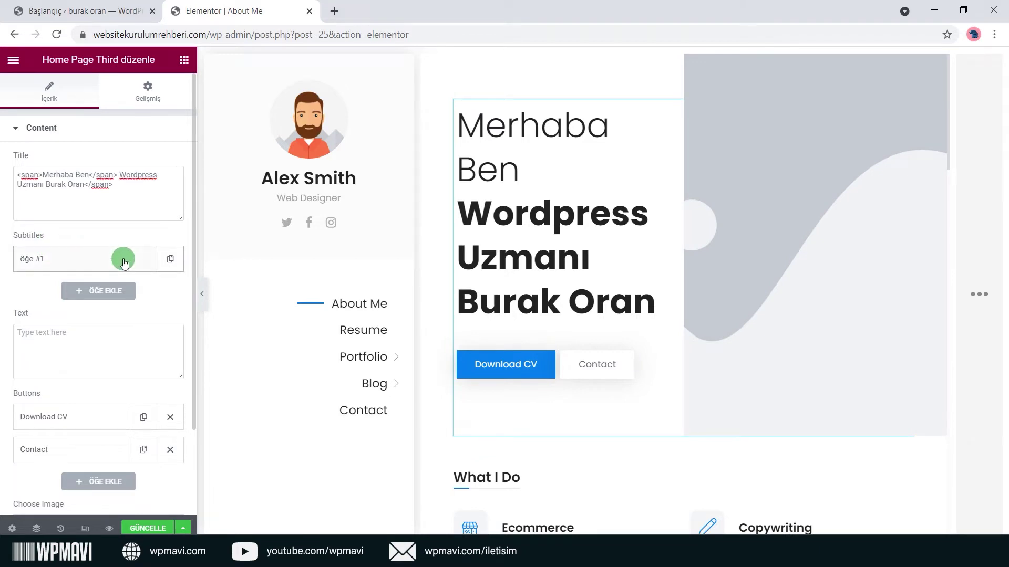
pyautogui.click(123, 263)
pyautogui.click(109, 302)
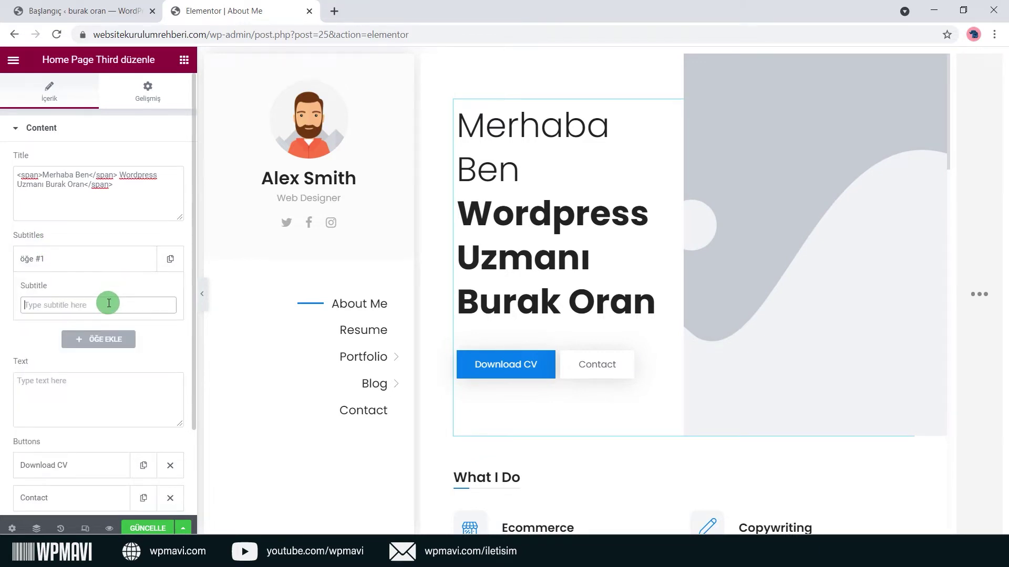
pyautogui.write('Wordpress Uzmanı')
pyautogui.click(99, 339)
pyautogui.click(103, 343)
pyautogui.write('SEO Danışmanı')
pyautogui.click(107, 370)
pyautogui.click(111, 367)
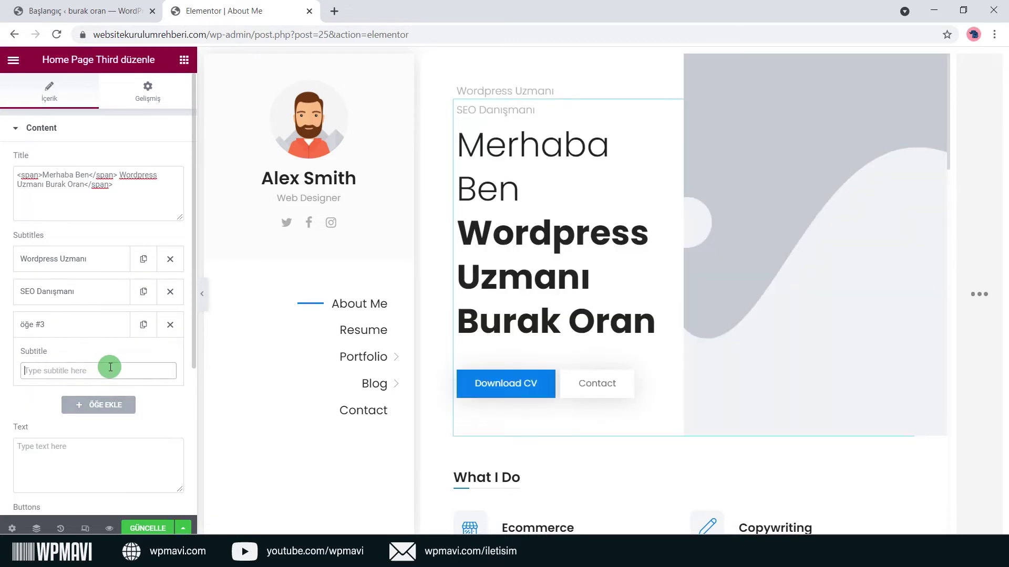
pyautogui.write('Web Designer')
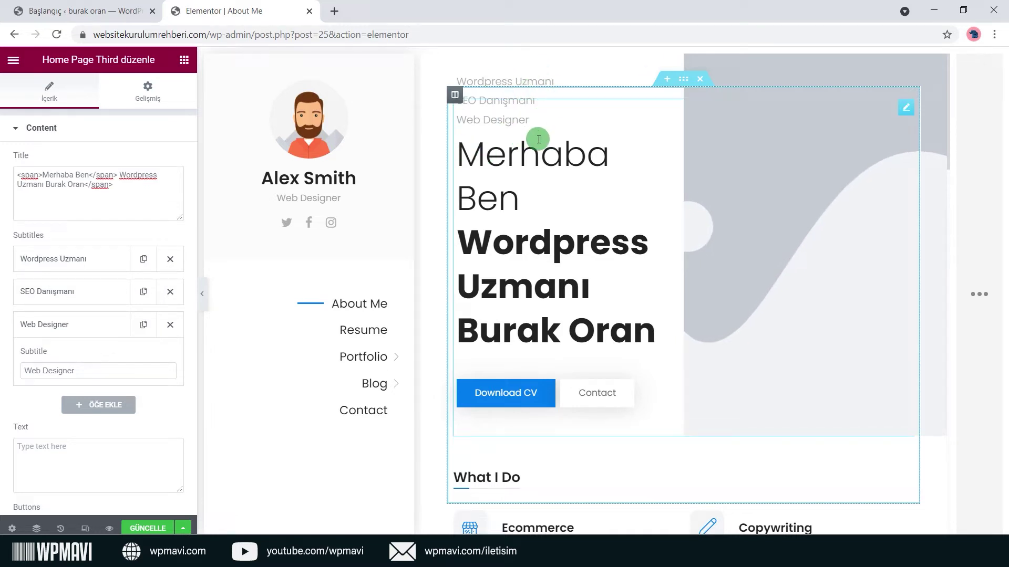
pyautogui.scroll(-3, 90, 434)
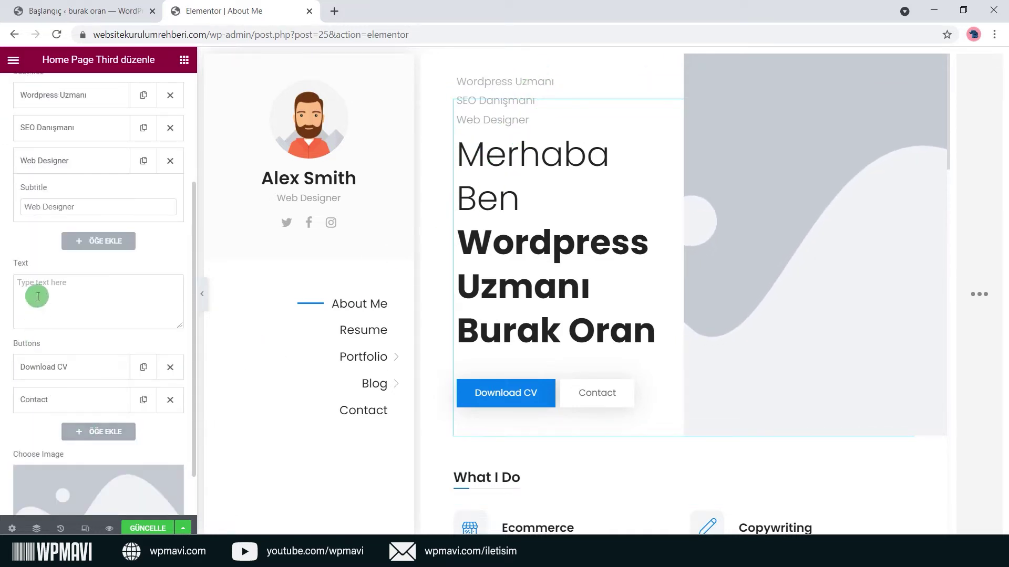
# Type the hero description 'Burası Hakkımda kısmı. Kişisel sitenizi sizin yerinize ben kurabilirim.'.
pyautogui.click(98, 283)
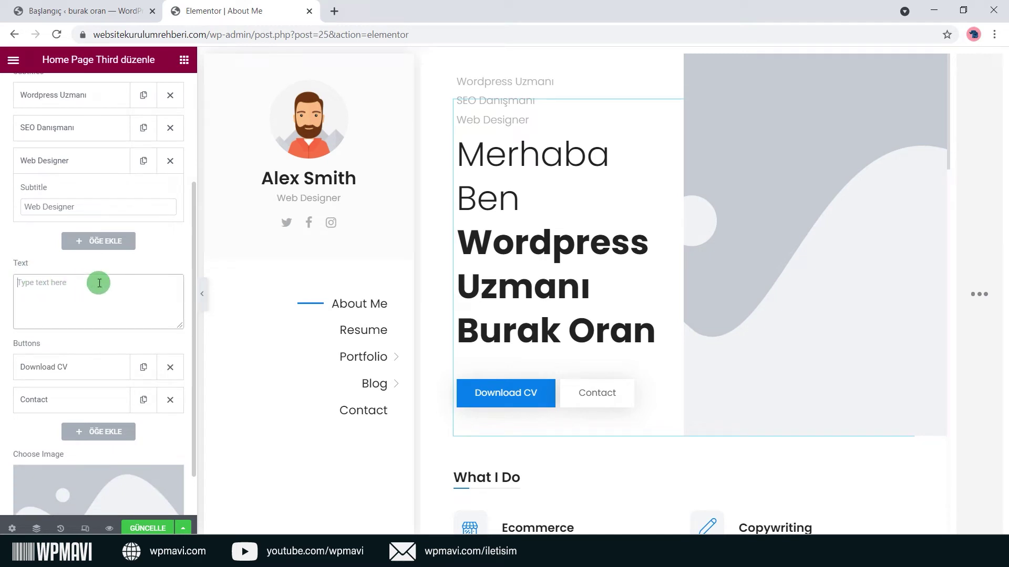
pyautogui.write('Bura')
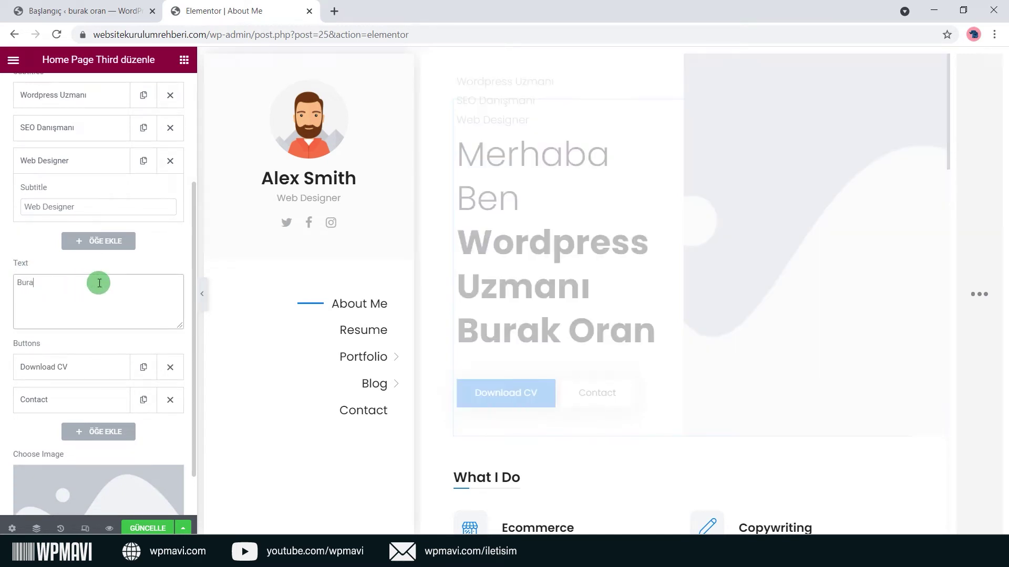
pyautogui.write('sı Hakkımda kısm')
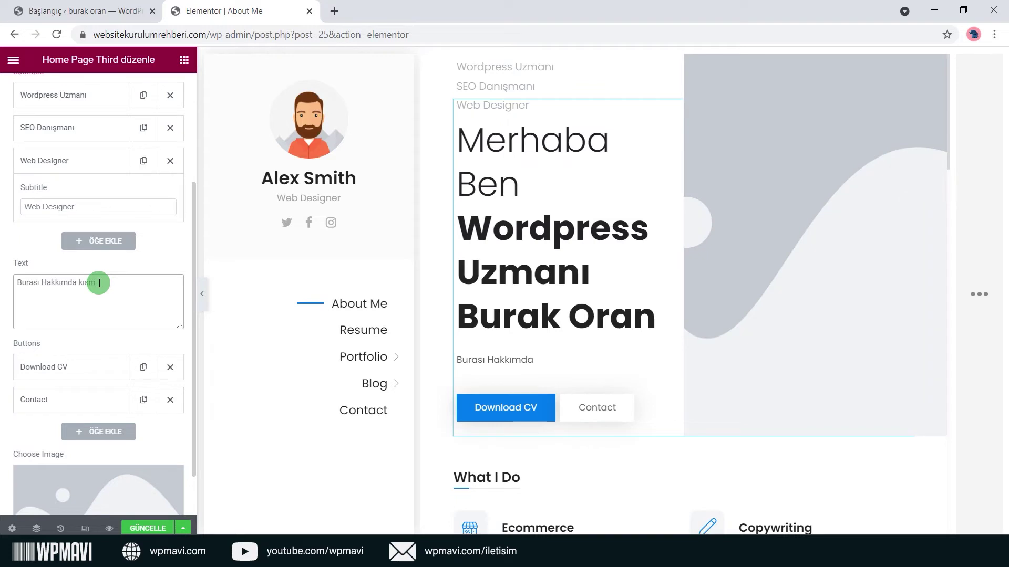
pyautogui.write('ı. Kısisel sitenizi sizin yerinize')
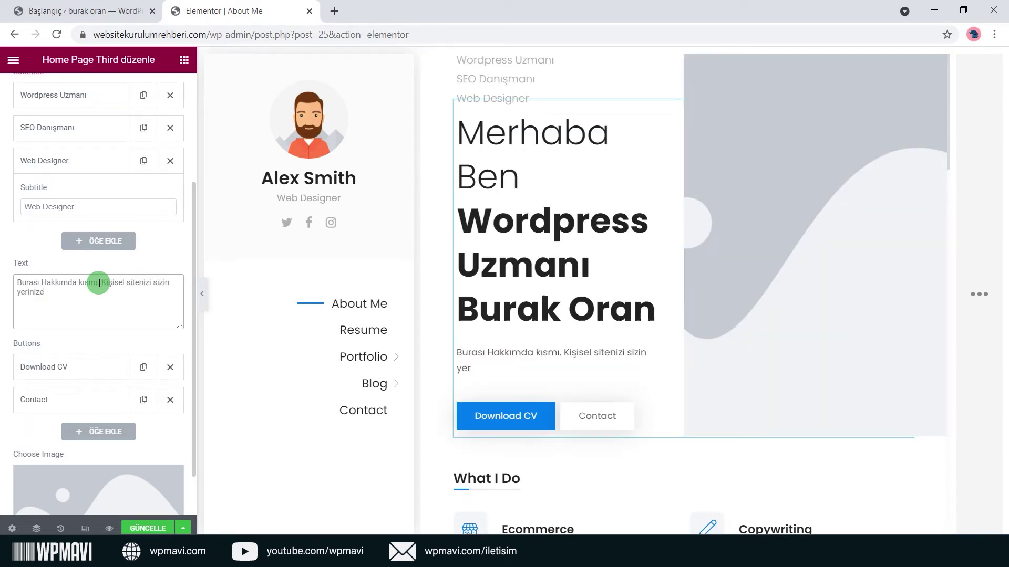
pyautogui.write(' ben kurabilirim.')
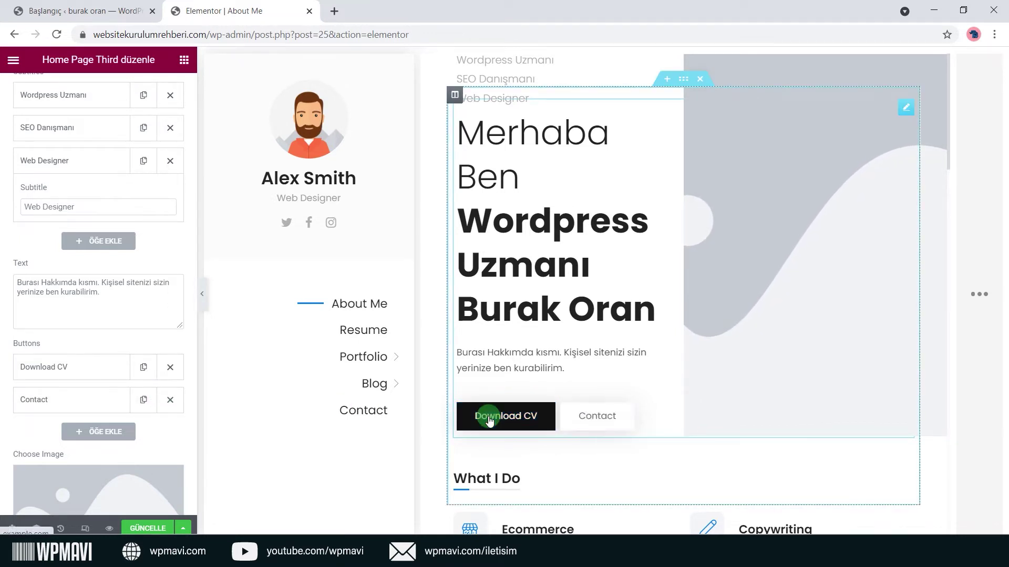
pyautogui.click(96, 369)
pyautogui.scroll(-3, 96, 369)
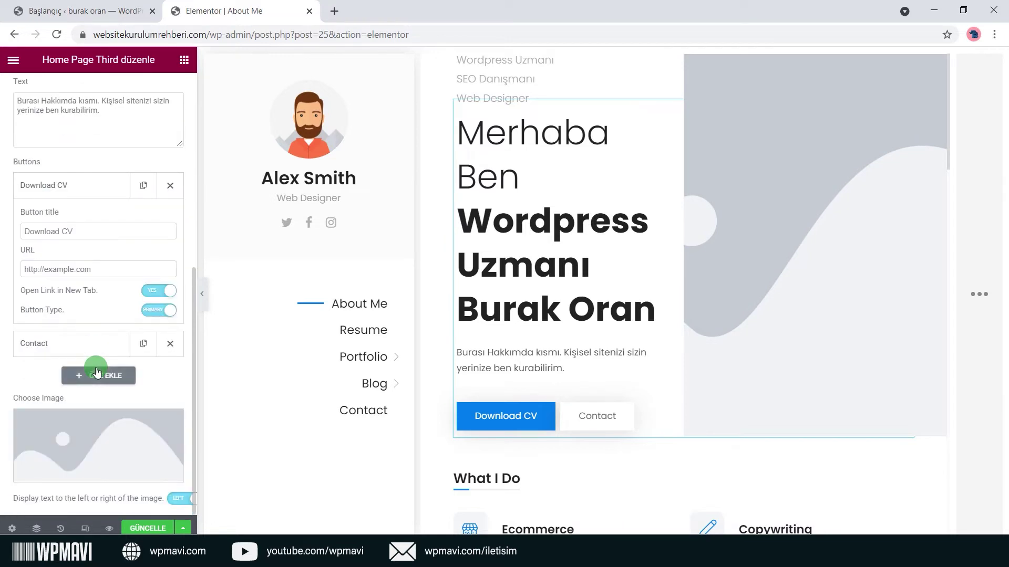
pyautogui.moveTo(74, 230); pyautogui.dragTo(11, 230)
pyautogui.click(74, 209)
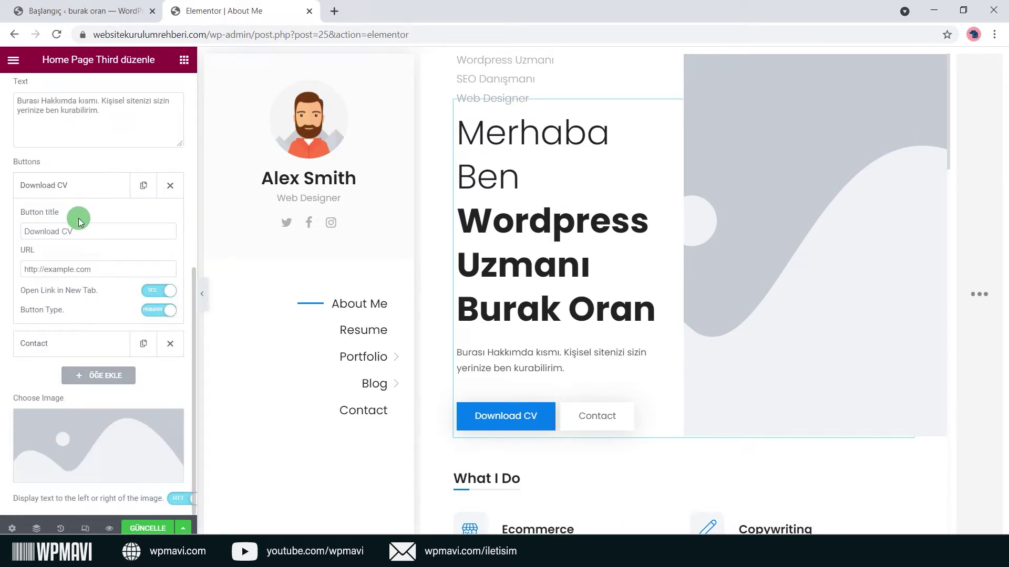
pyautogui.click(97, 229)
pyautogui.write('Özgeçmişi İndir')
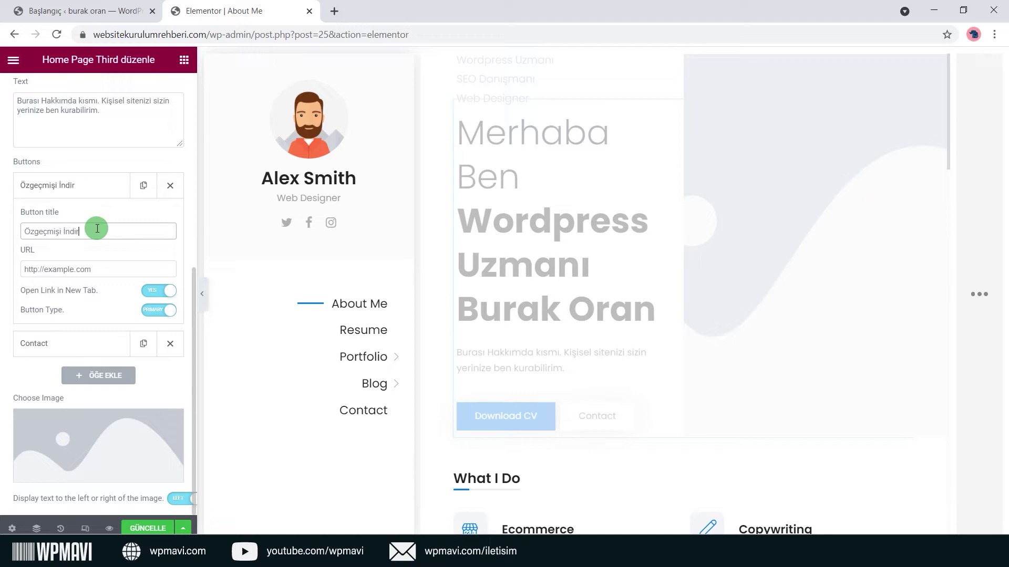
pyautogui.tripleClick(100, 271)
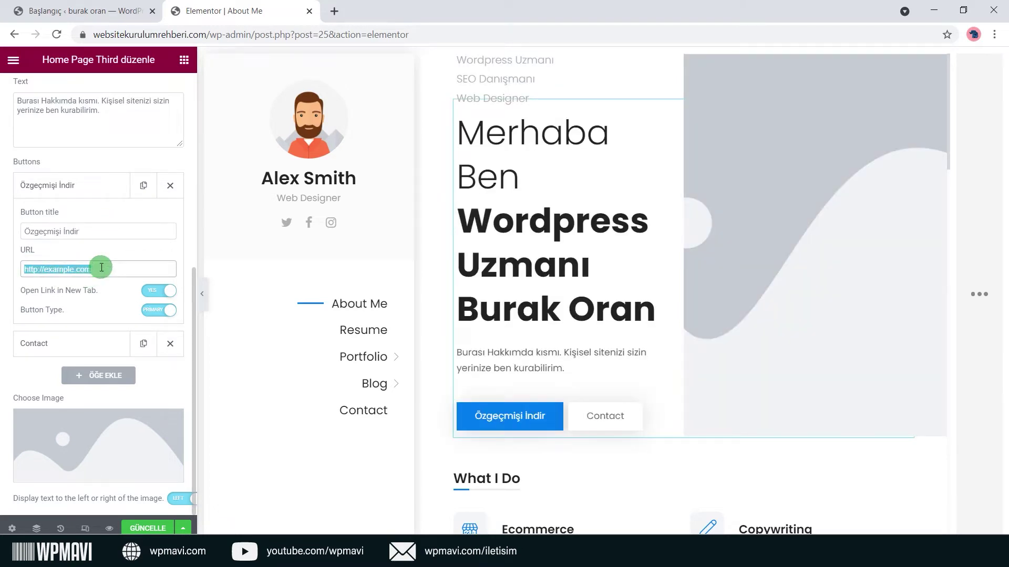
pyautogui.click(109, 261)
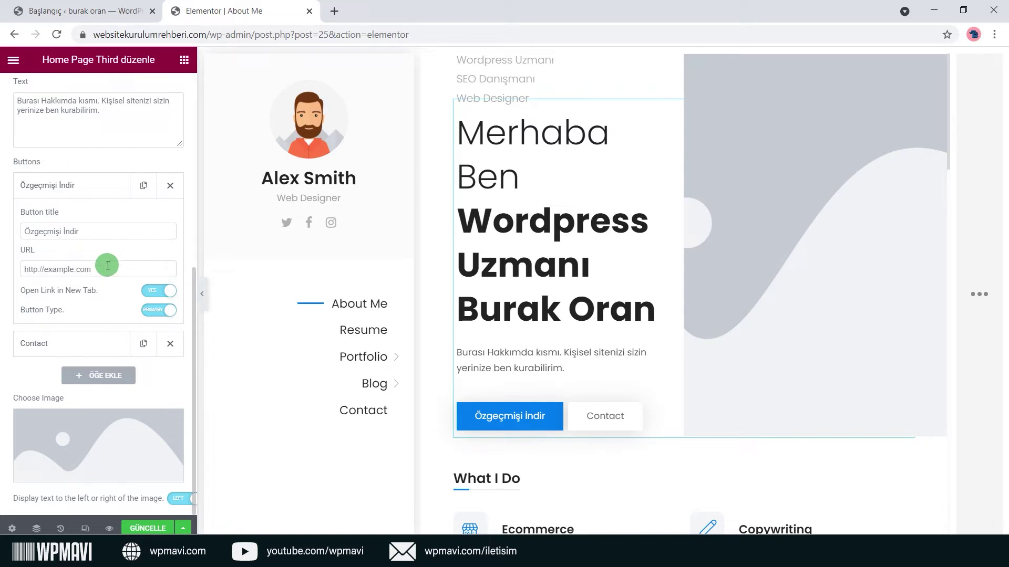
pyautogui.tripleClick(107, 267)
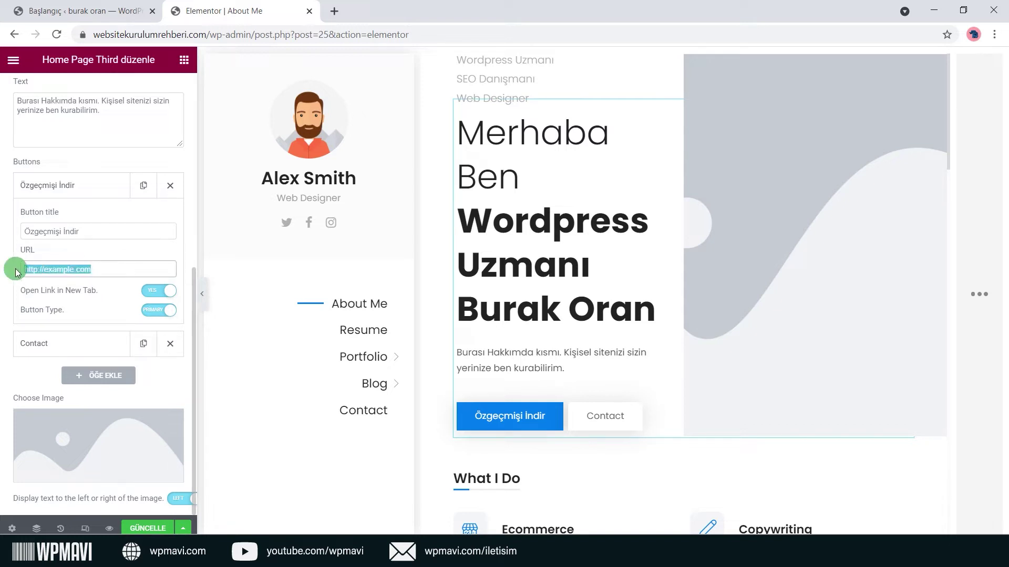
pyautogui.click(124, 250)
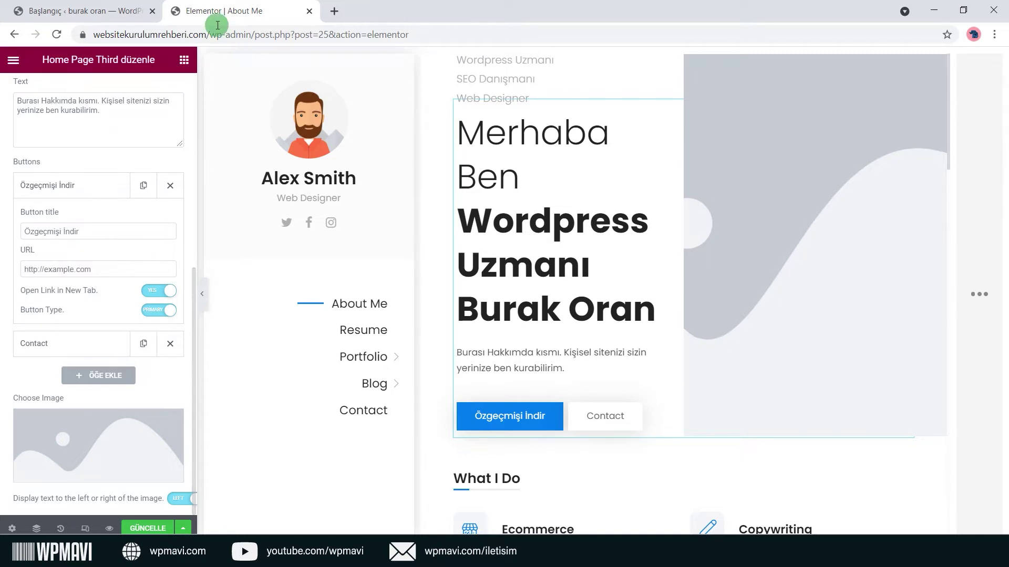
# Upload ornek-sozlesme.pdf to the media library through Ortam > Yeni ekle.
pyautogui.click(119, 12)
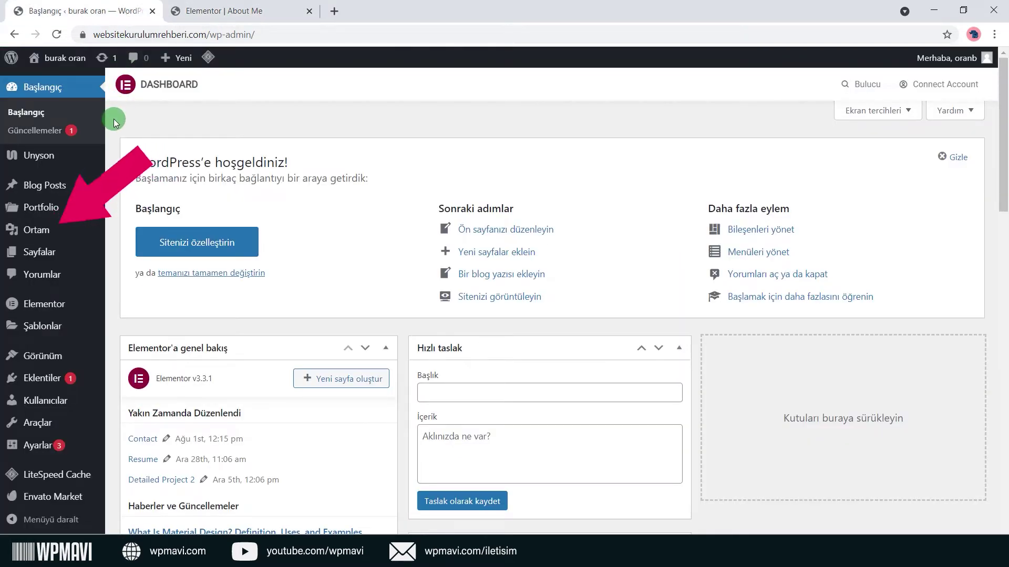
pyautogui.moveTo(67, 228)
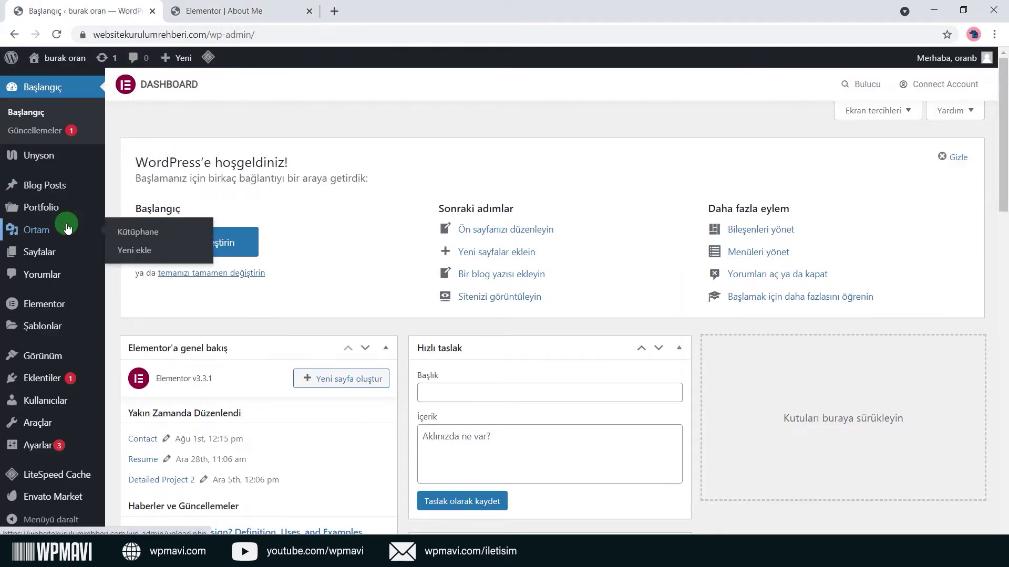
pyautogui.click(134, 250)
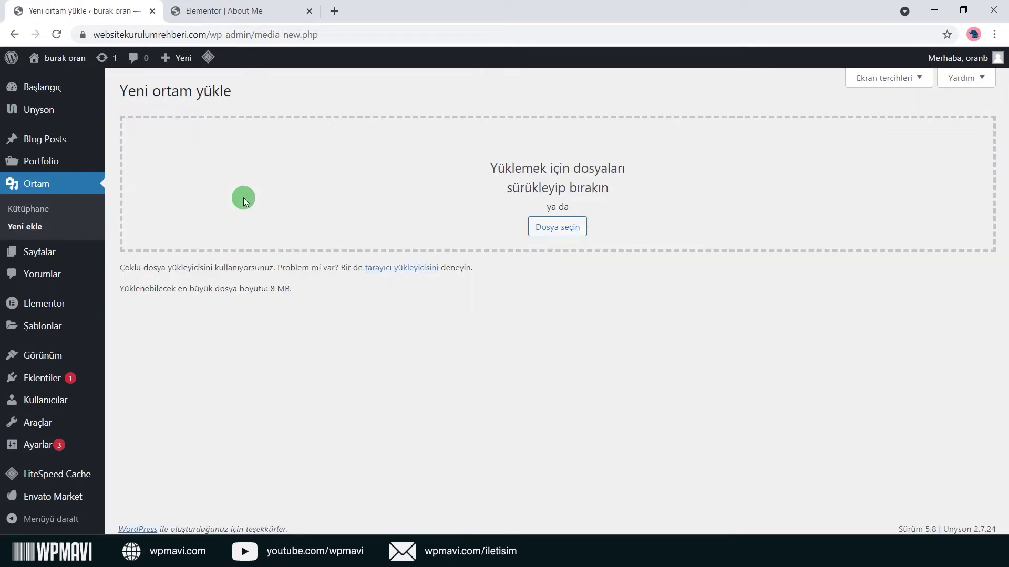
pyautogui.click(568, 229)
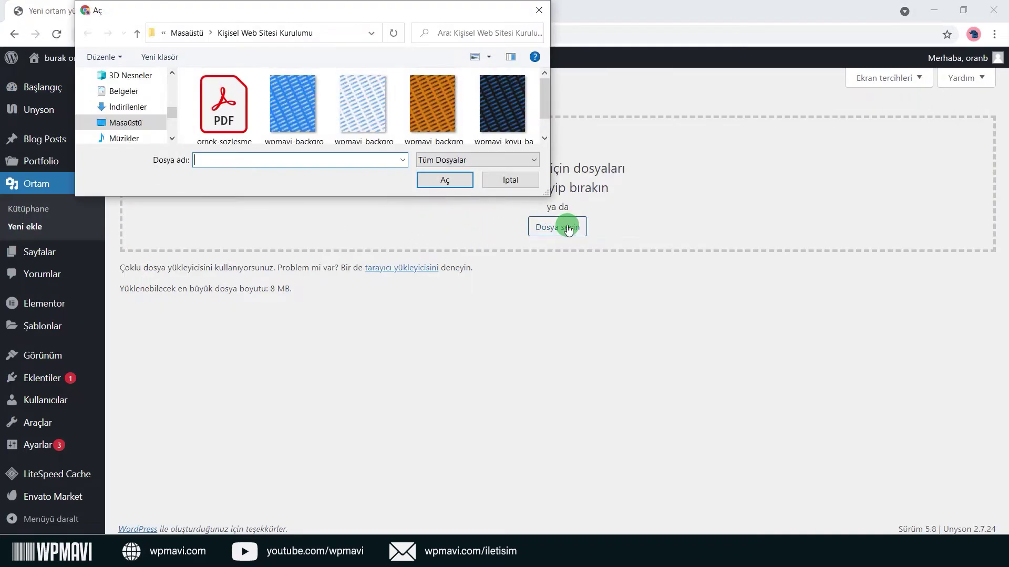
pyautogui.click(458, 180)
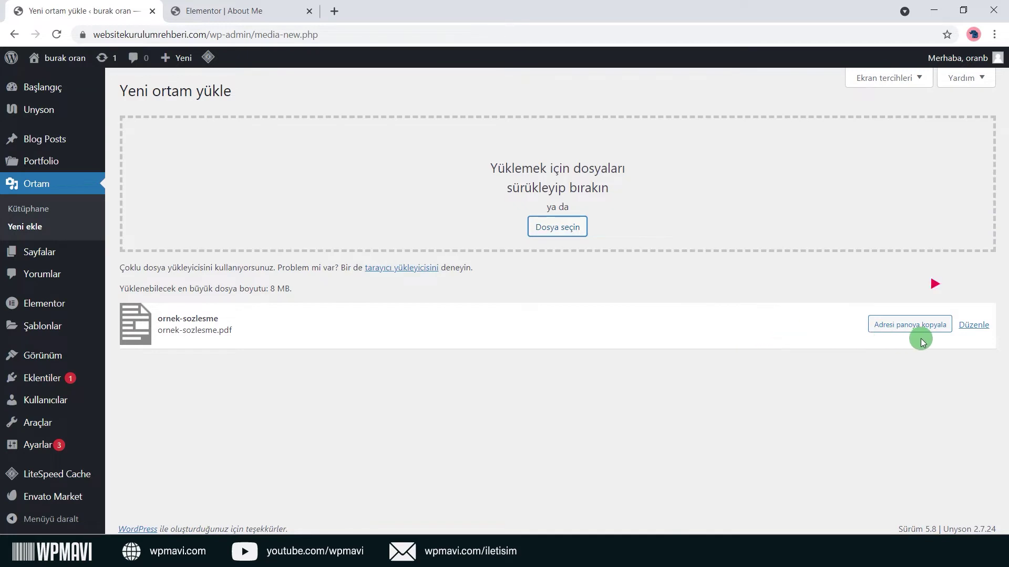
# Copy the uploaded PDF's file address from its edit page.
pyautogui.click(974, 325)
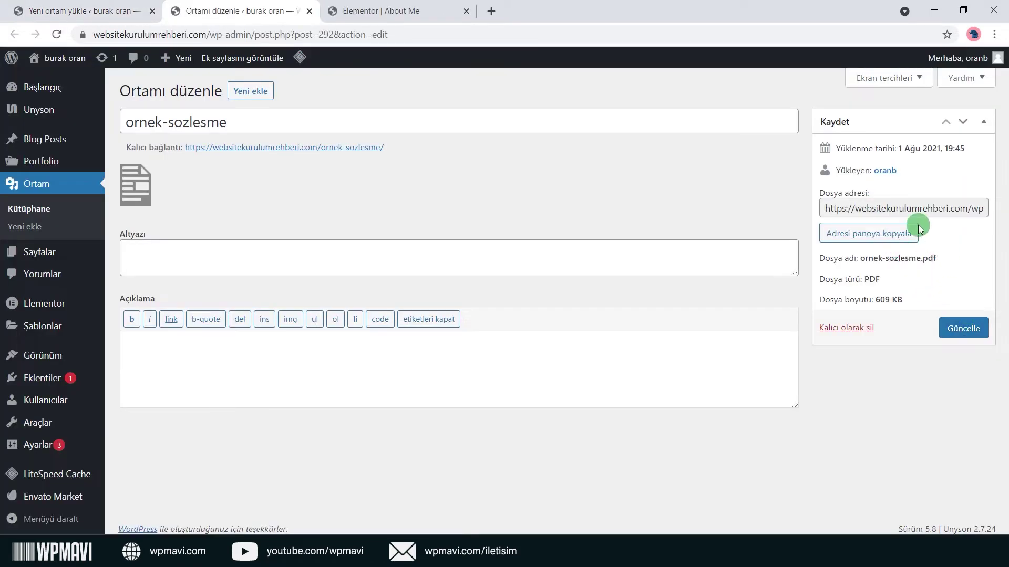
pyautogui.moveTo(827, 207); pyautogui.dragTo(972, 234)
pyautogui.hotkey('ctrl', 'c')
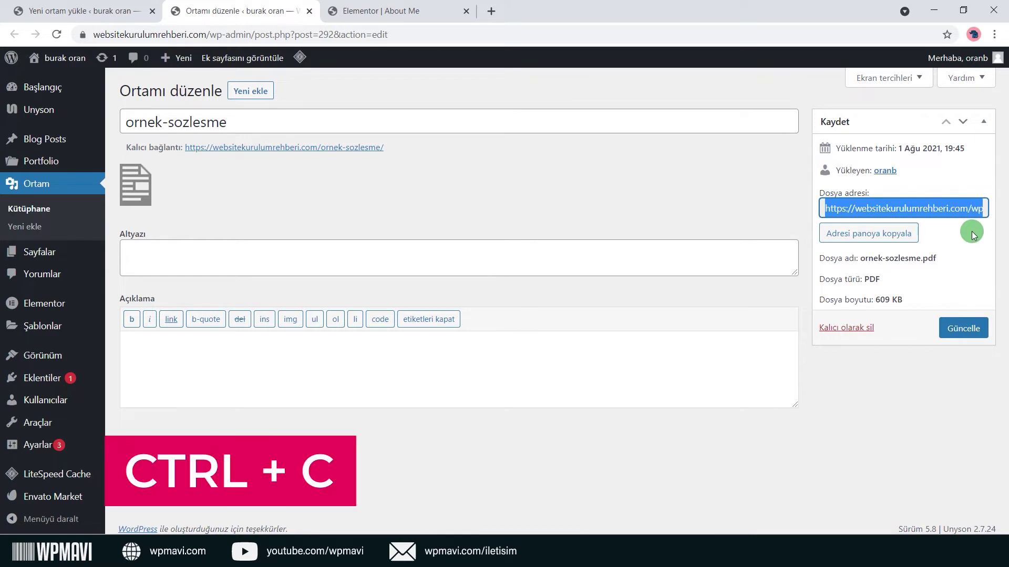
pyautogui.click(405, 13)
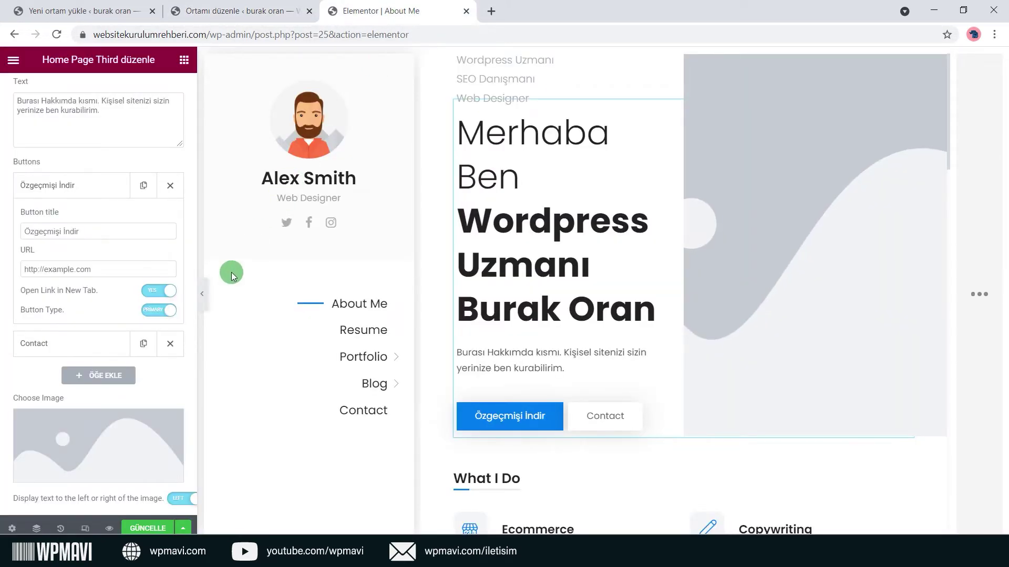
# Replace the Özgeçmişi İndir button's link with the pasted ornek-sozlesme.pdf address.
pyautogui.click(105, 263)
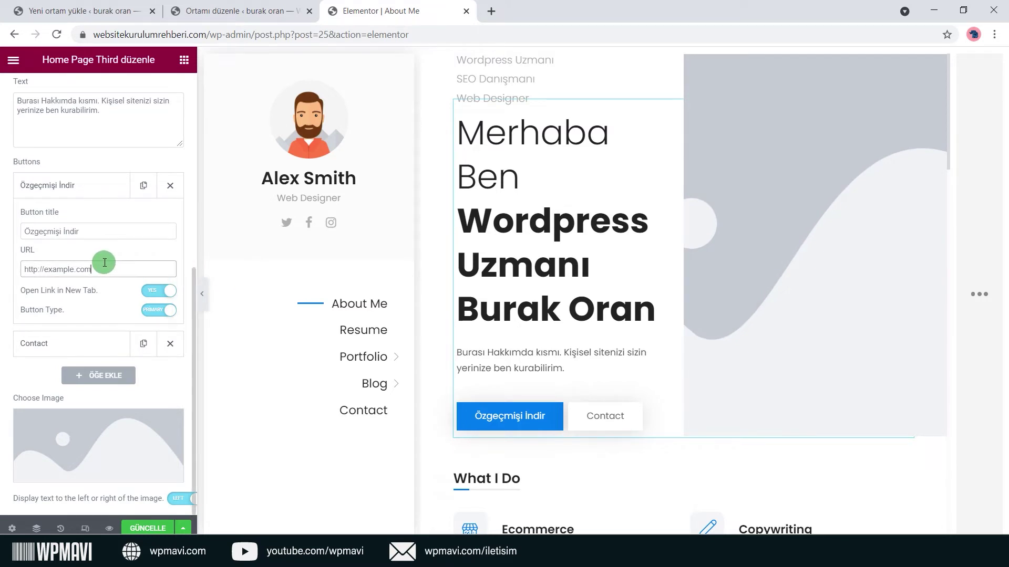
pyautogui.hotkey('ctrl', 'a')
pyautogui.hotkey('ctrl', 'v')
pyautogui.click(115, 250)
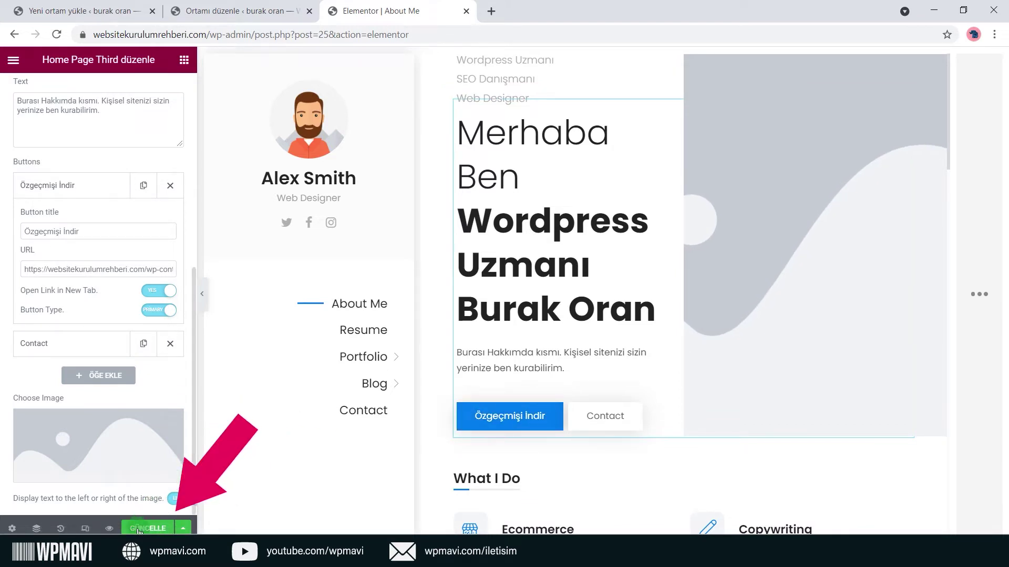
pyautogui.click(109, 528)
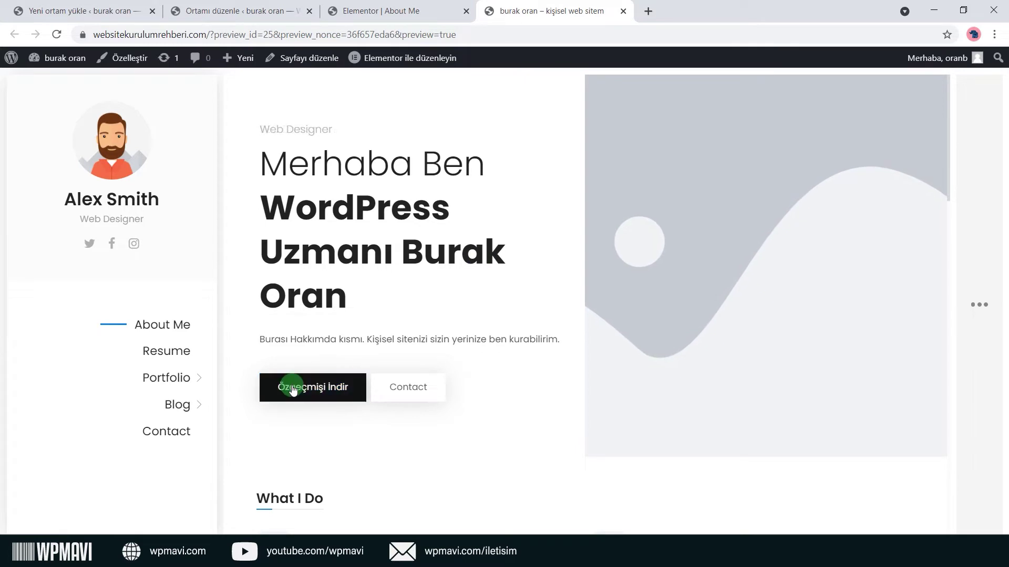
pyautogui.click(323, 390)
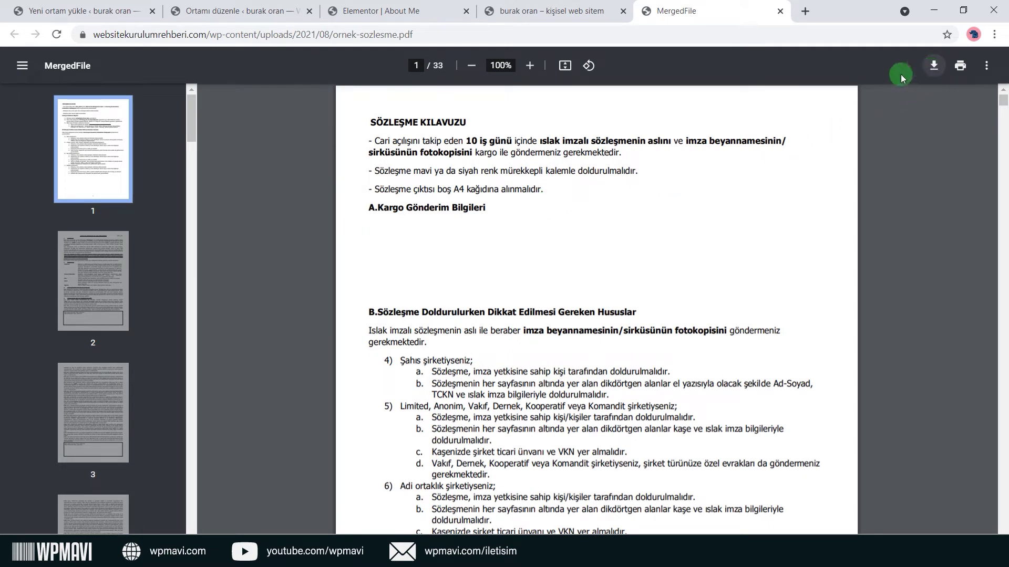
pyautogui.click(780, 11)
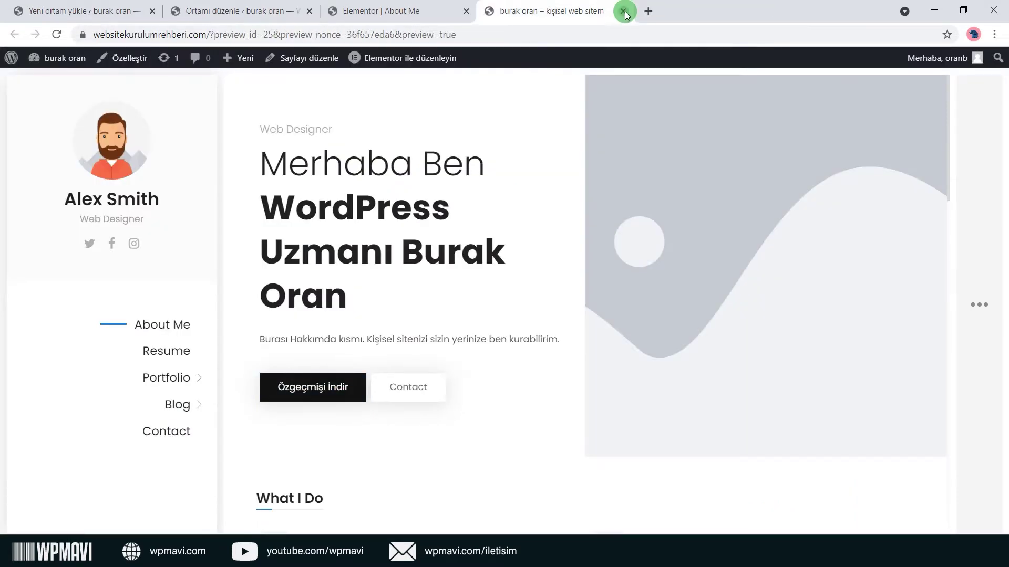
pyautogui.click(624, 11)
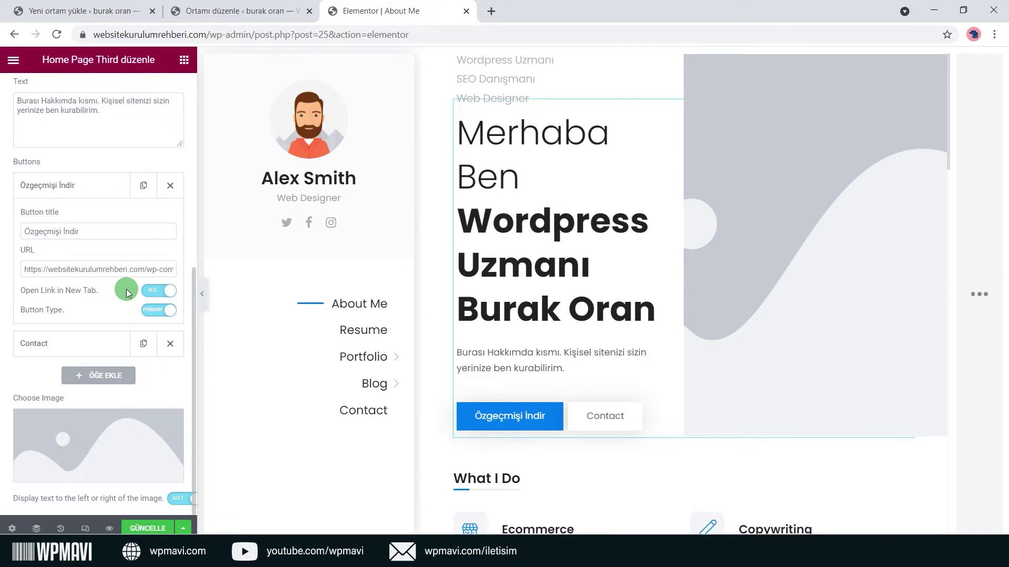
# Compare the CV button's outlined and primary styles, keeping the blue primary style.
pyautogui.click(163, 314)
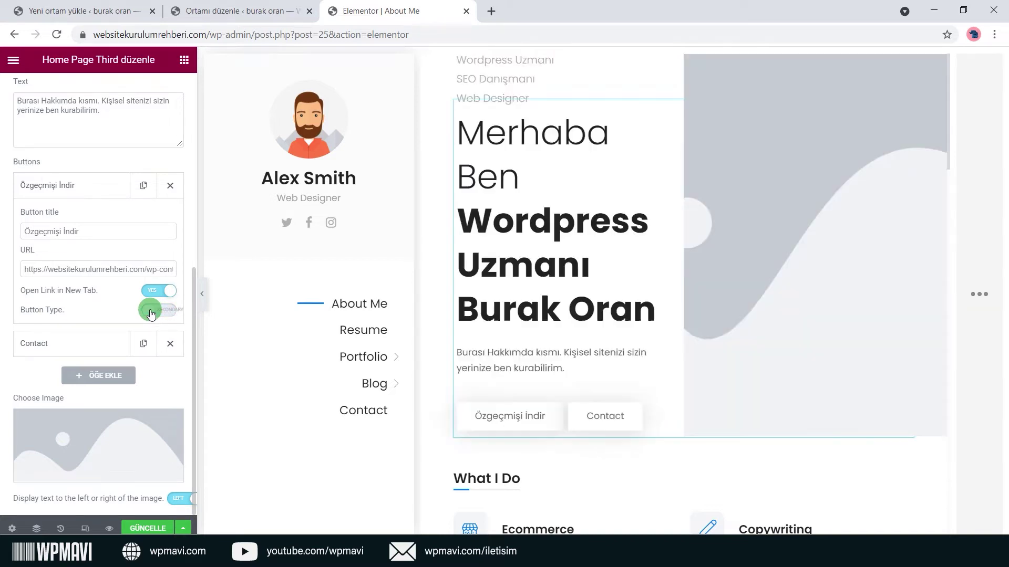
pyautogui.click(174, 314)
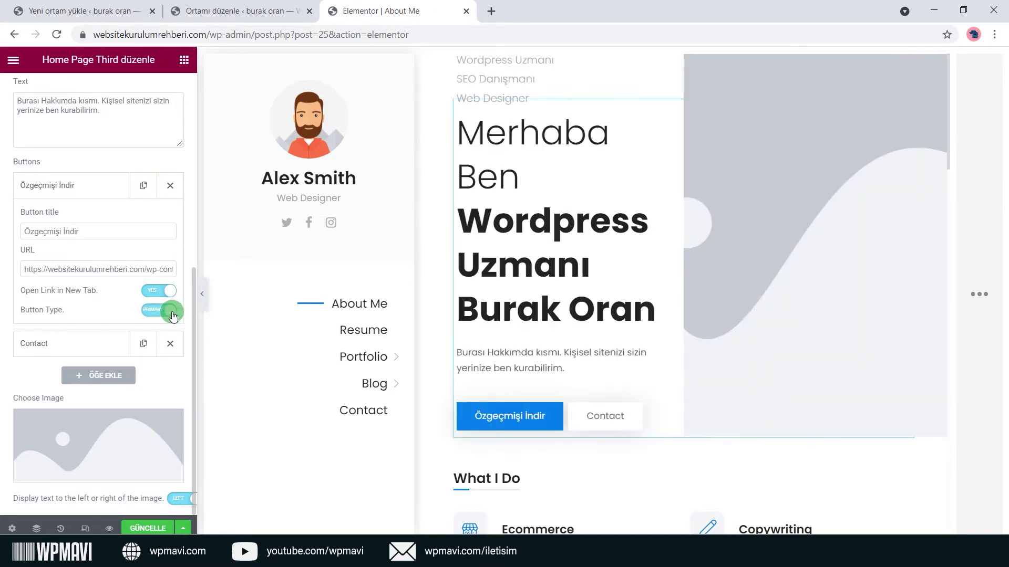
pyautogui.click(157, 315)
pyautogui.click(158, 315)
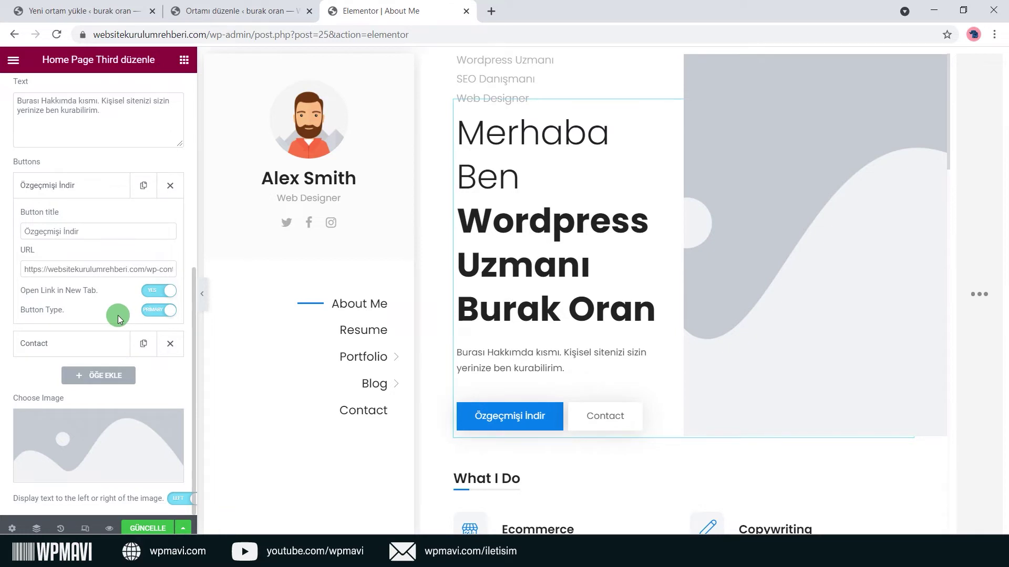
pyautogui.click(156, 312)
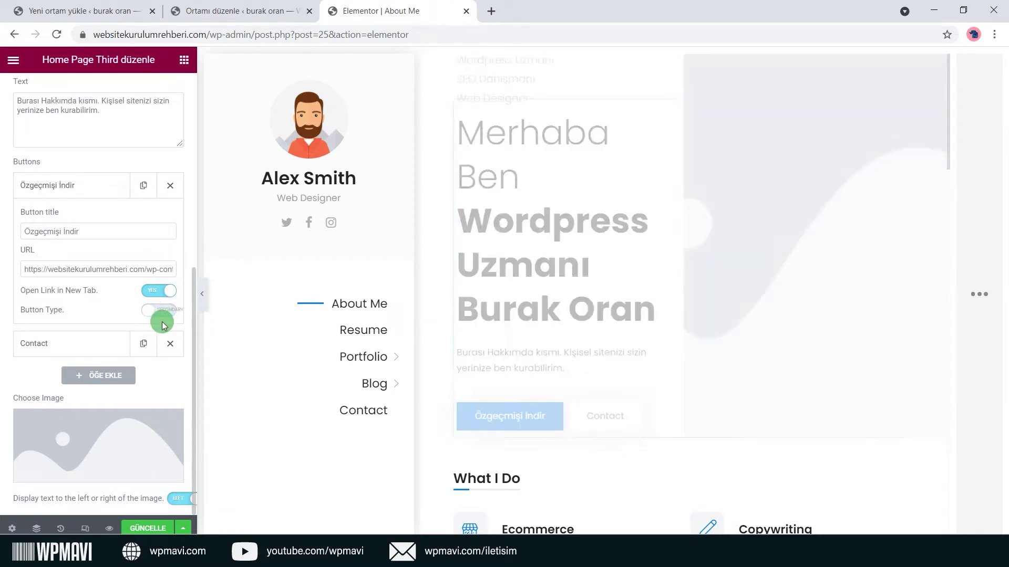
pyautogui.click(150, 312)
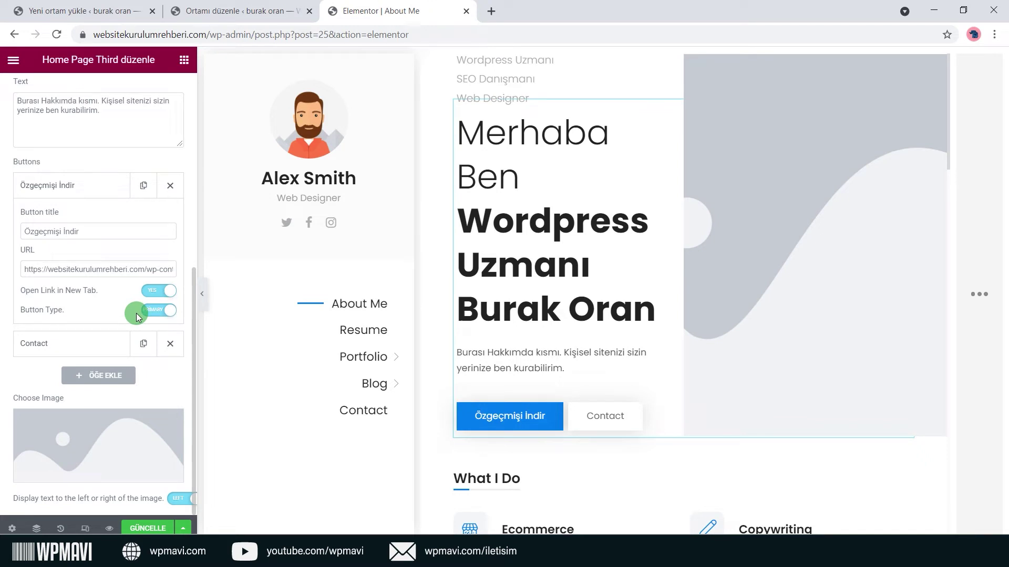
# Retitle the second button from Contact to 'İletişim'.
pyautogui.click(112, 350)
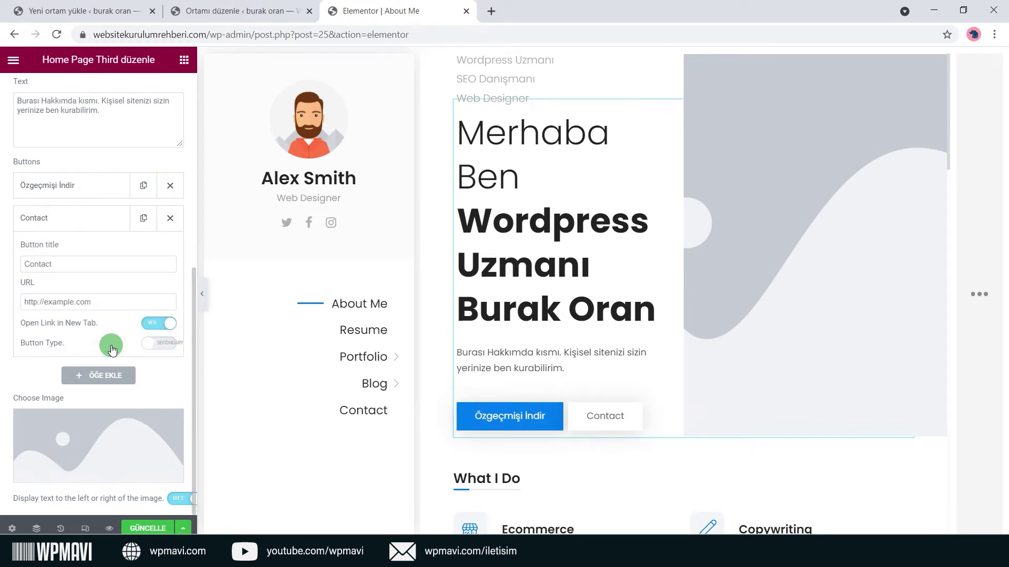
pyautogui.moveTo(84, 266); pyautogui.dragTo(2, 264)
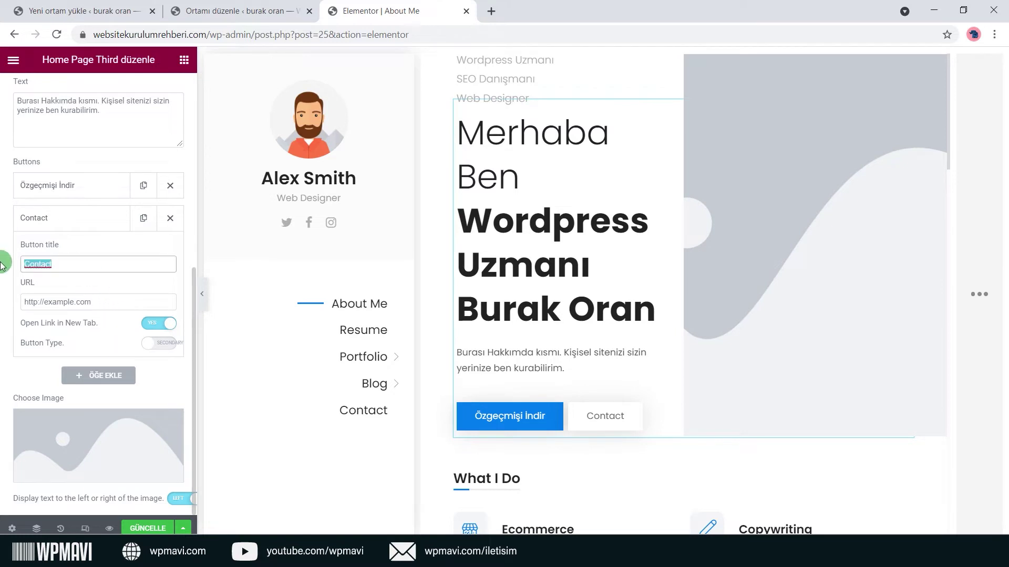
pyautogui.write('İletişim')
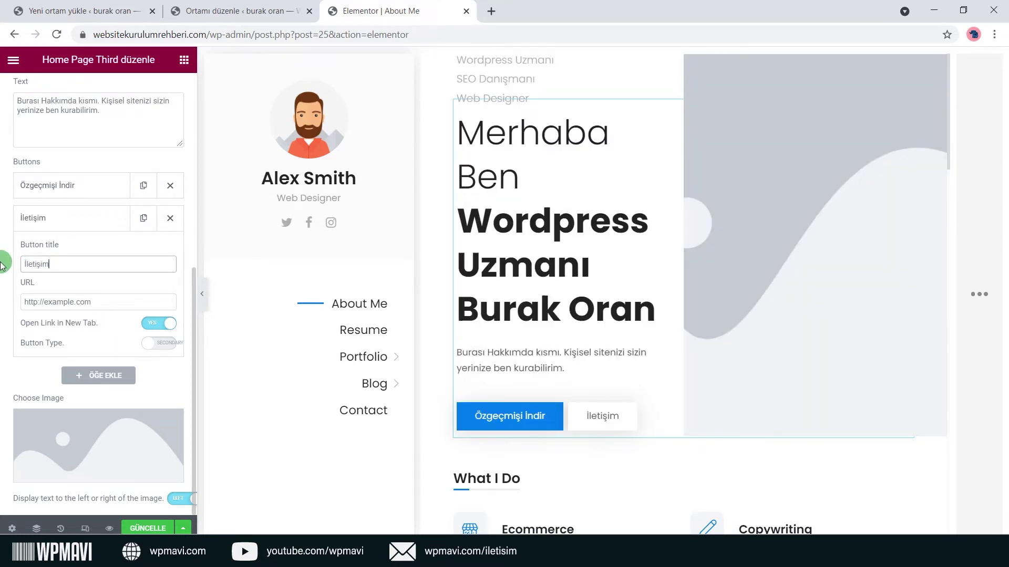
pyautogui.click(99, 245)
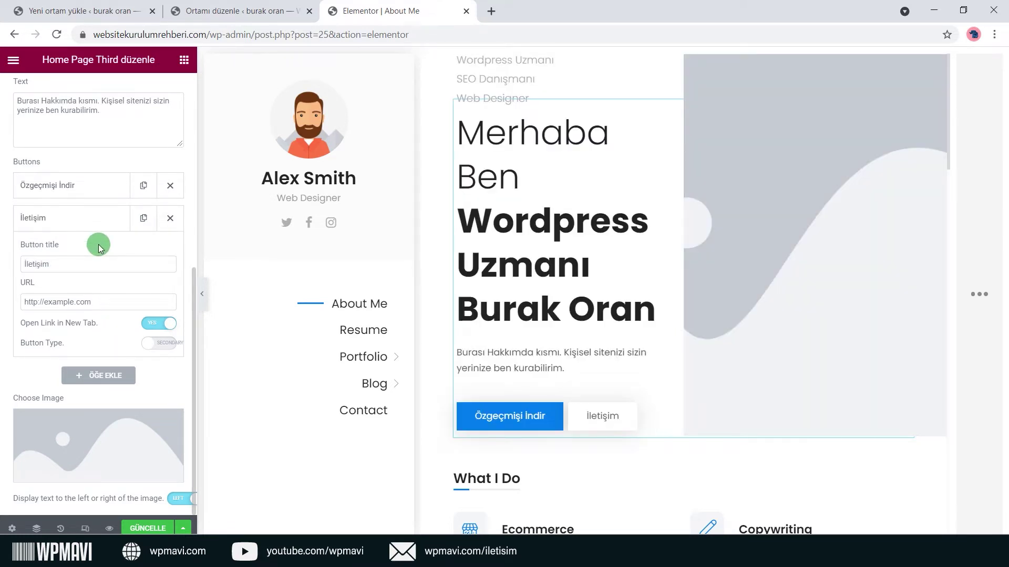
# Open the Contact page for editing from the All Pages list.
pyautogui.click(84, 12)
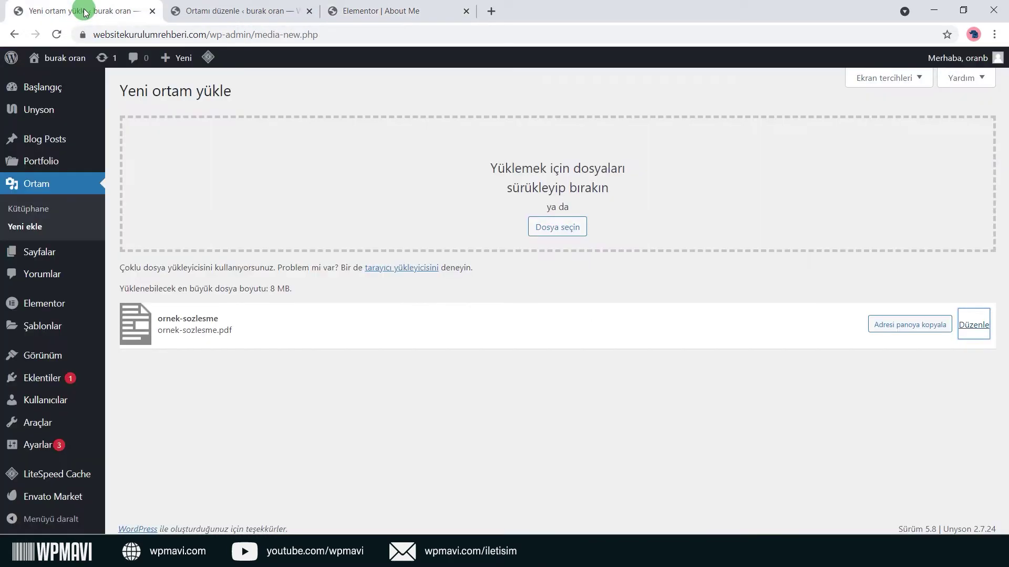
pyautogui.moveTo(50, 254)
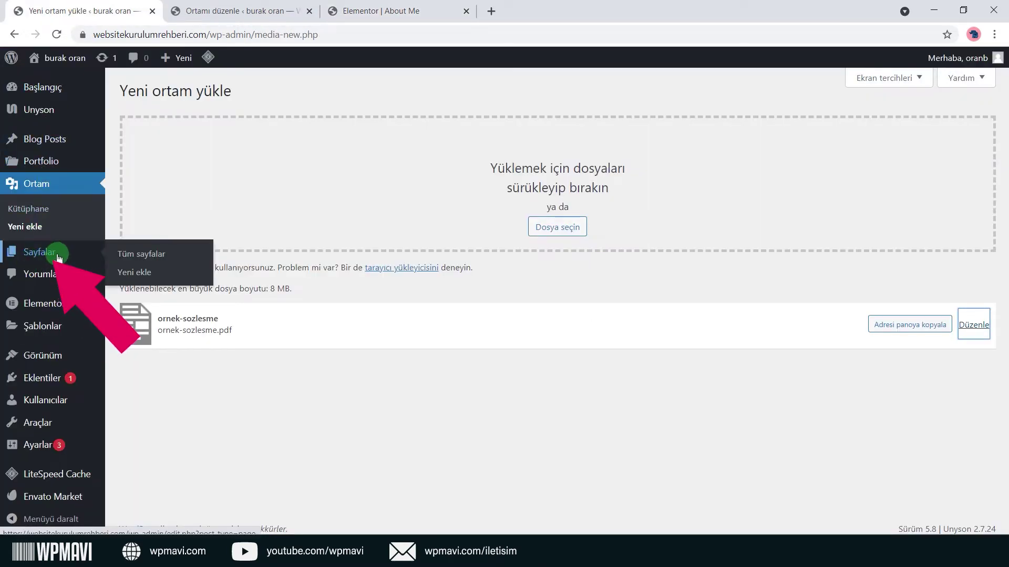
pyautogui.click(155, 256)
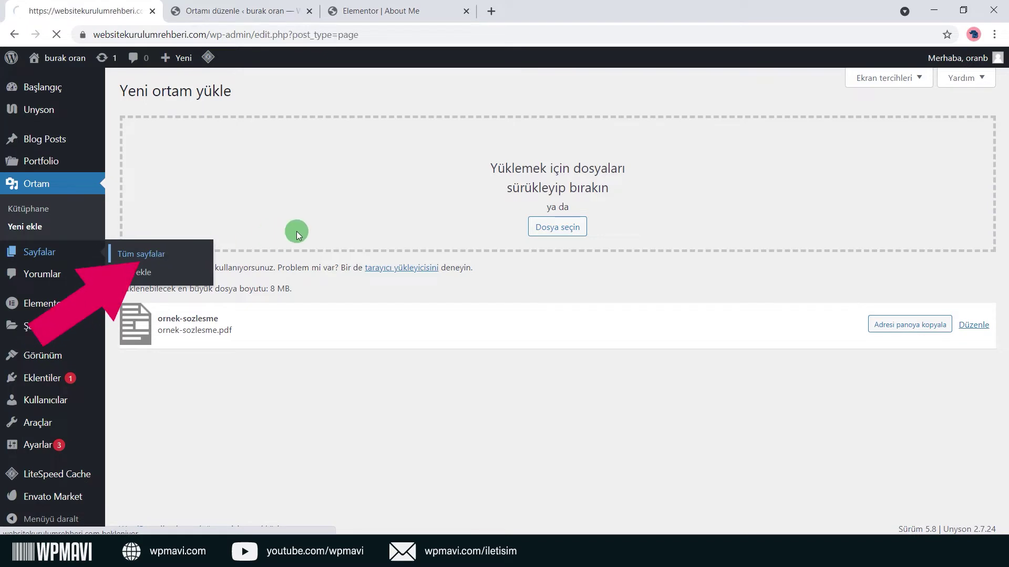
pyautogui.click(309, 11)
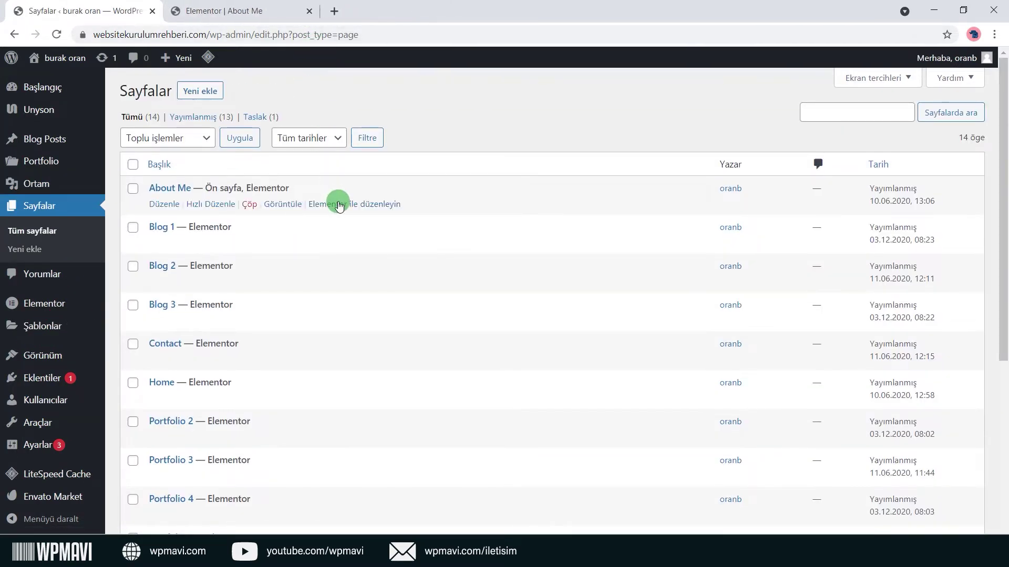
pyautogui.moveTo(226, 347)
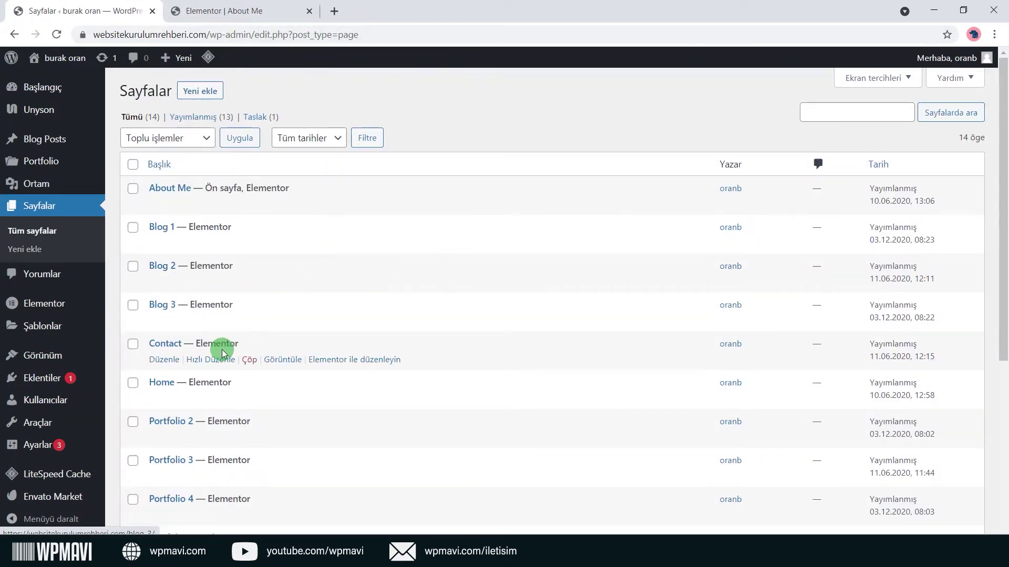
pyautogui.click(163, 362)
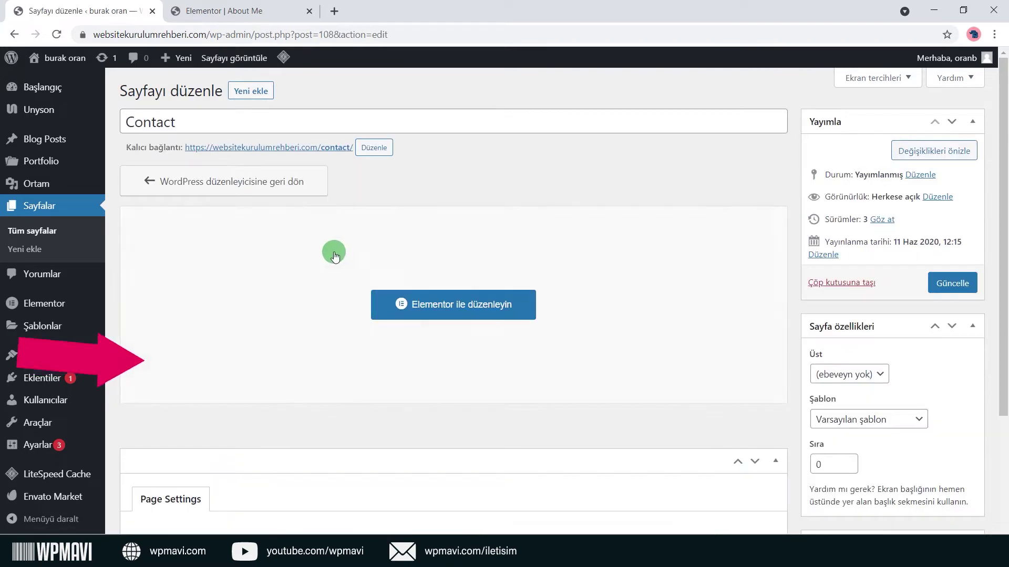
# Retitle the page 'İletişim', change its permalink slug to iletisim, and update it.
pyautogui.click(241, 122)
pyautogui.doubleClick(241, 122)
pyautogui.write('İletişim')
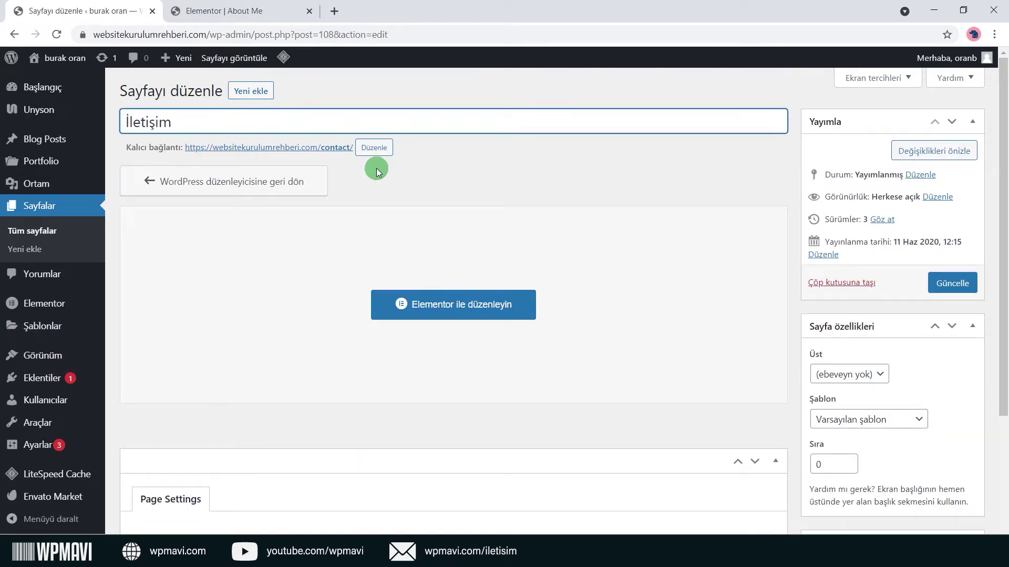
pyautogui.click(370, 151)
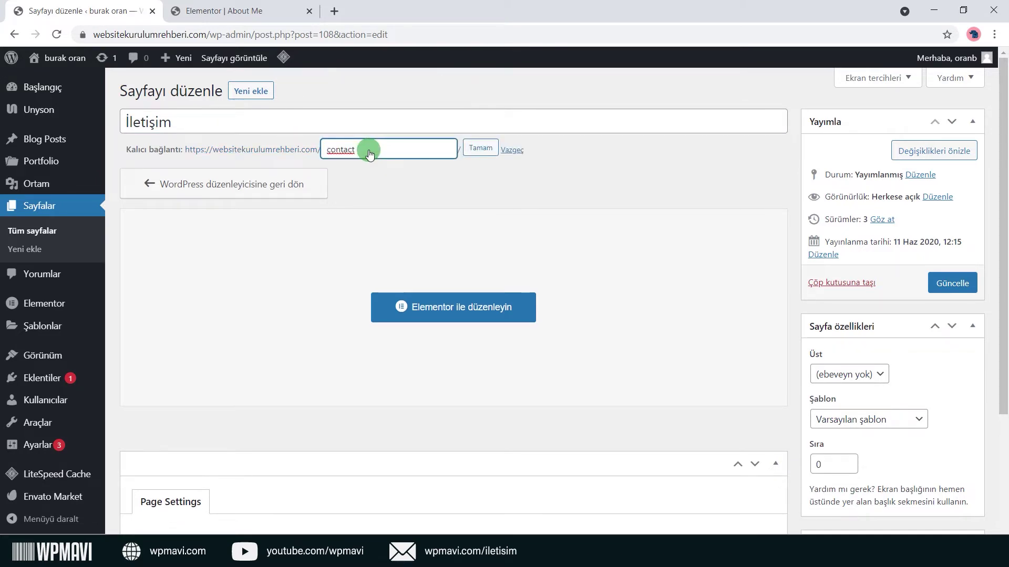
pyautogui.write('iletisim')
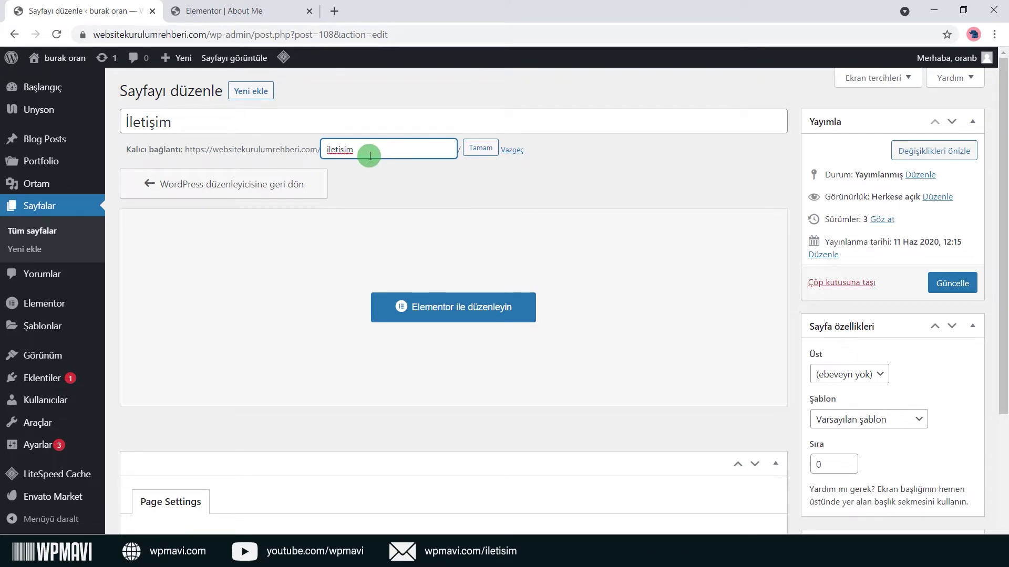
pyautogui.moveTo(370, 156); pyautogui.dragTo(291, 158)
pyautogui.click(374, 154)
pyautogui.click(480, 148)
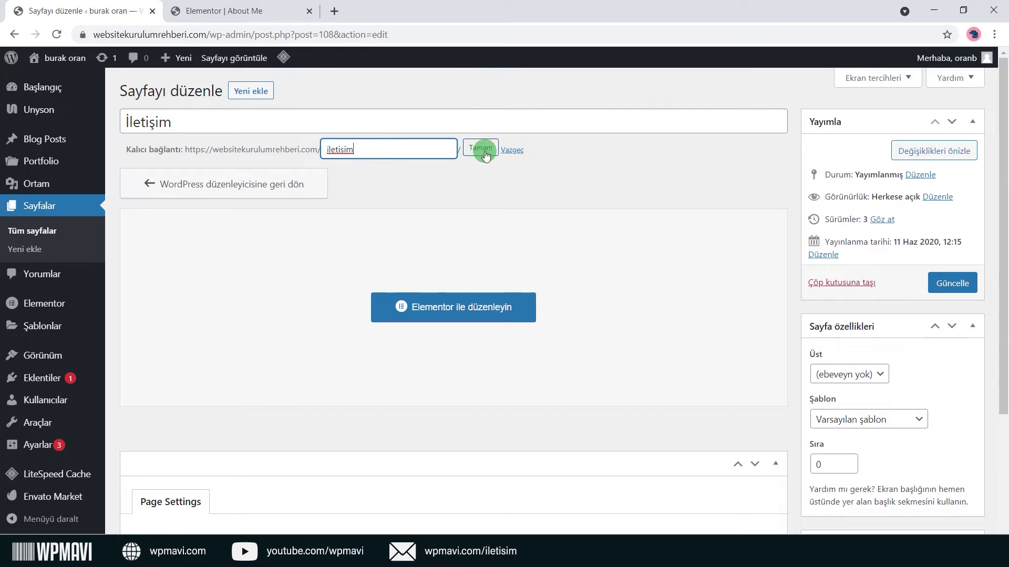
pyautogui.click(952, 282)
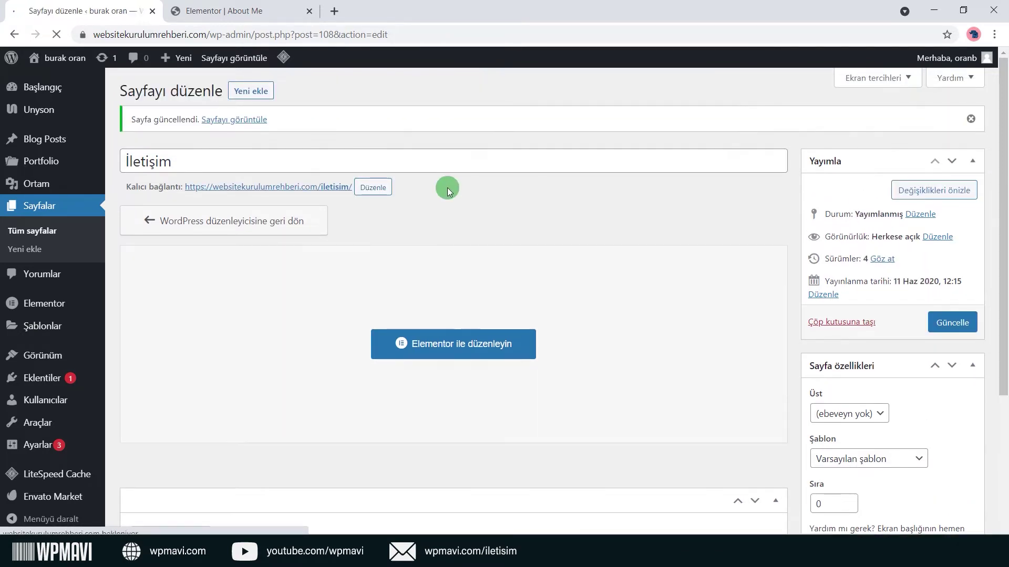
# Copy the İletişim page's permalink address.
pyautogui.rightClick(263, 187)
pyautogui.click(326, 271)
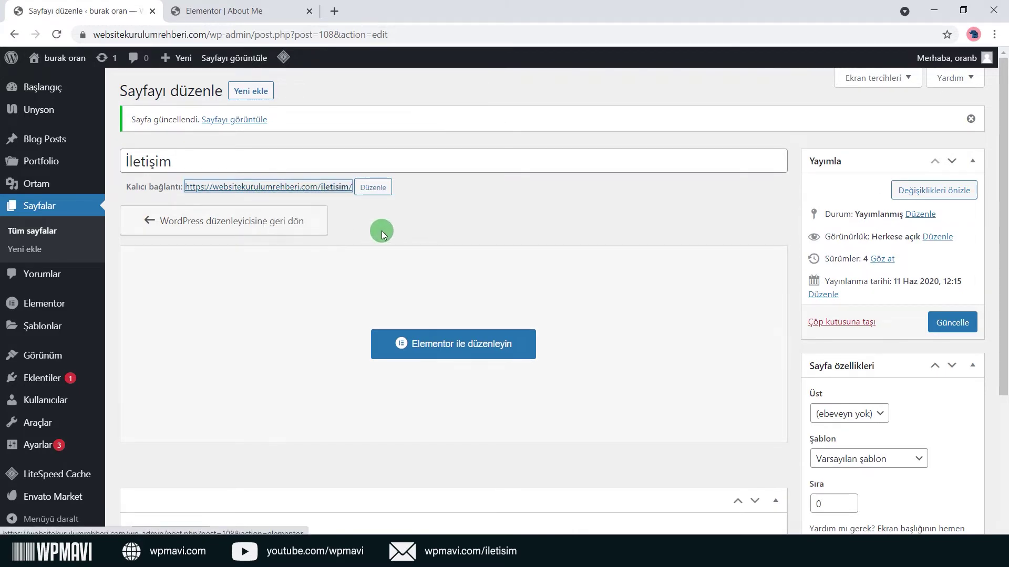
pyautogui.click(245, 6)
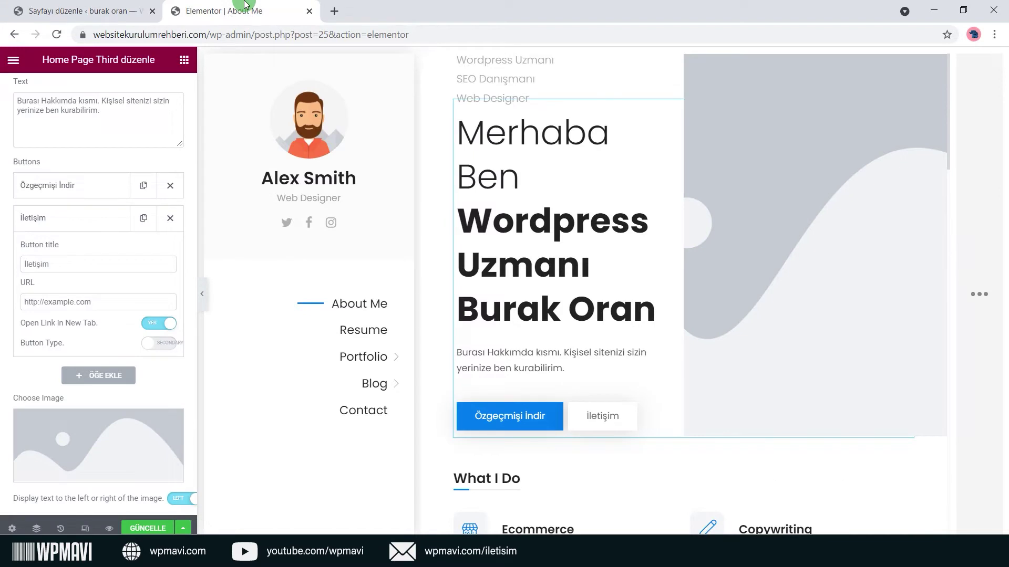
# Paste the İletişim page address into the İletişim button's link field.
pyautogui.tripleClick(105, 301)
pyautogui.write('https://websitekurulumrehberi.com/iletisim')
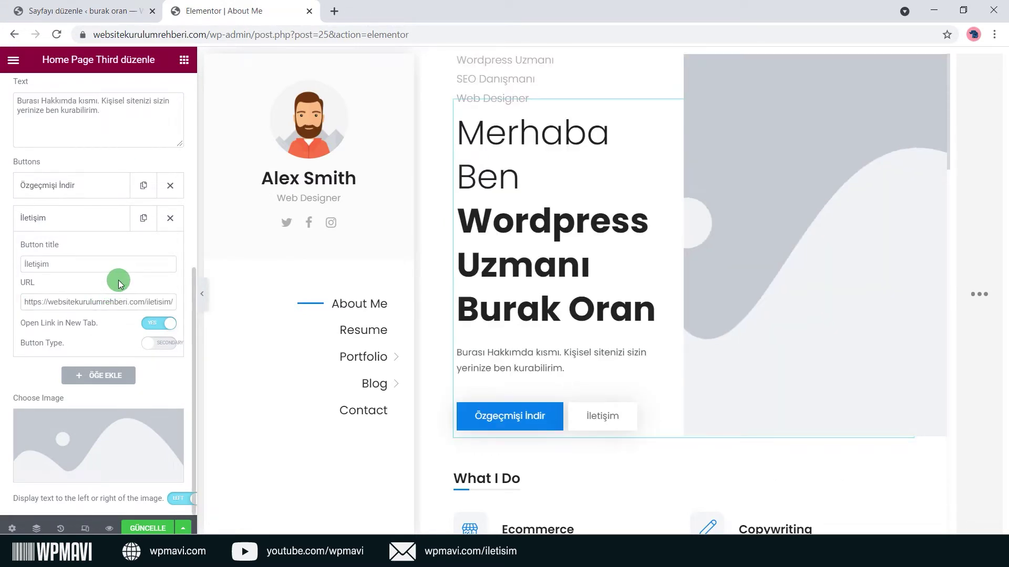
pyautogui.moveTo(57, 302); pyautogui.dragTo(150, 297)
pyautogui.click(140, 293)
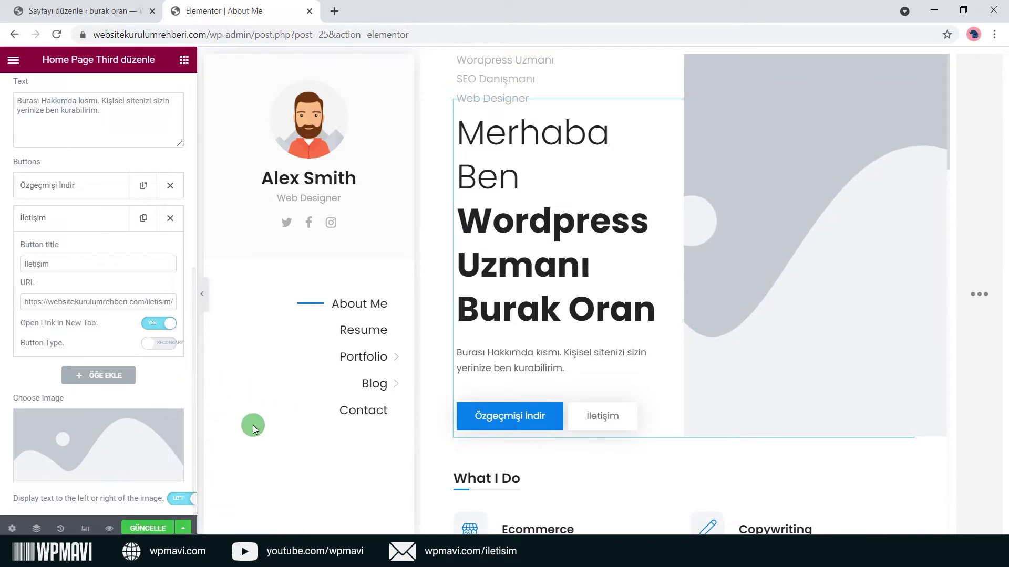
# Add a third button titled 'Portfoy', then delete it again.
pyautogui.click(102, 386)
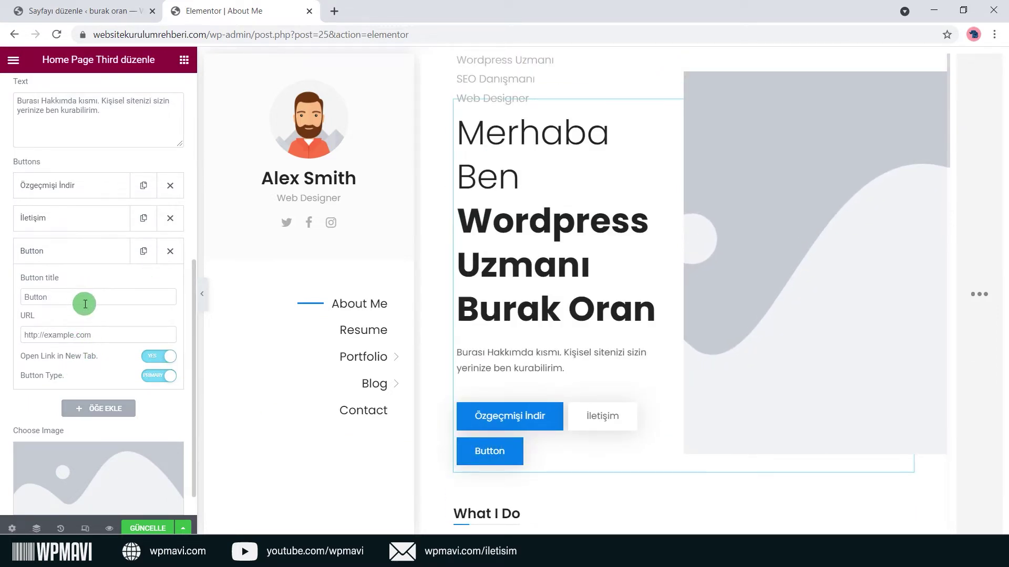
pyautogui.moveTo(84, 304); pyautogui.dragTo(24, 298)
pyautogui.write('Portfoyt')
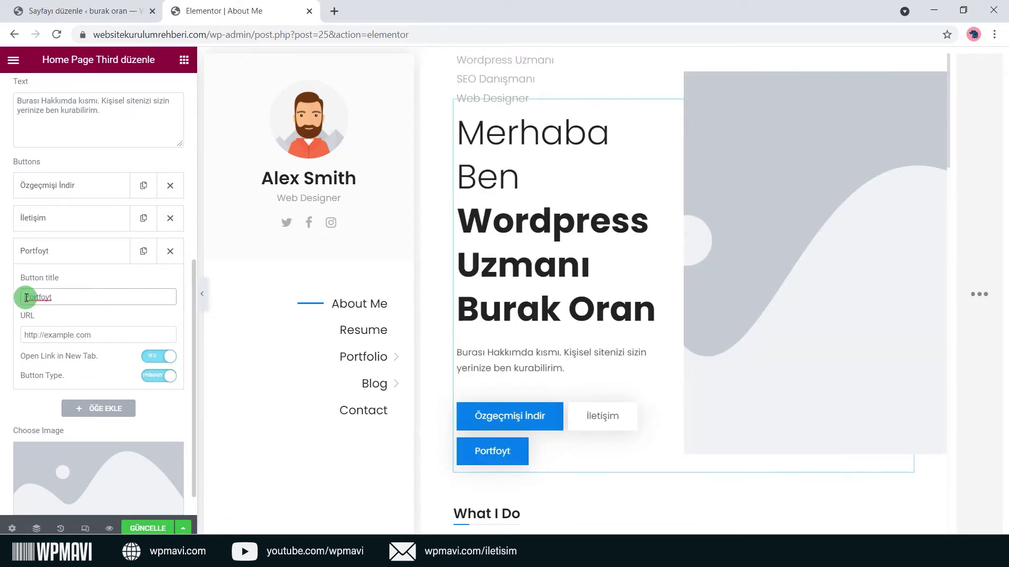
pyautogui.press('BackSpace')
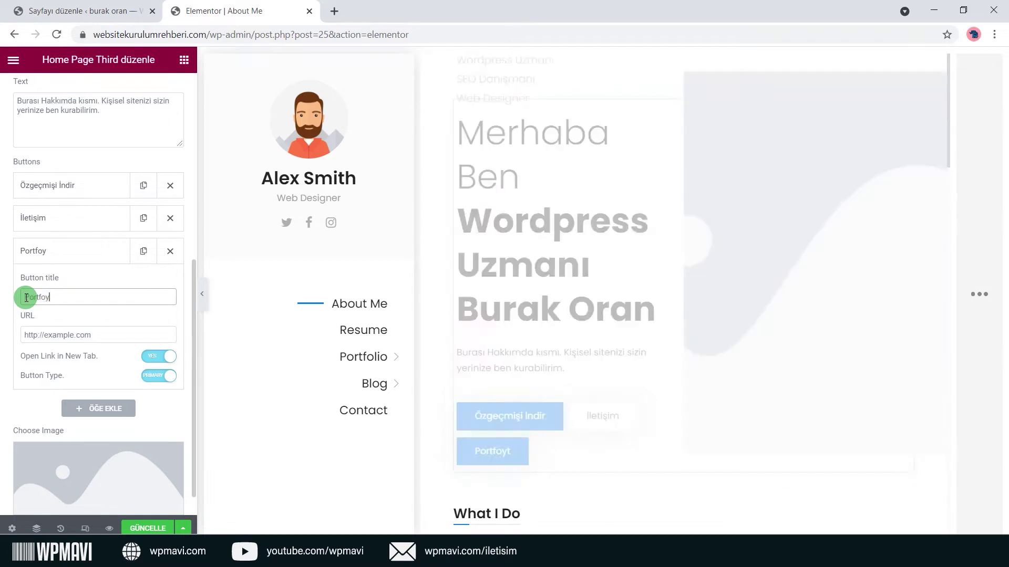
pyautogui.click(179, 253)
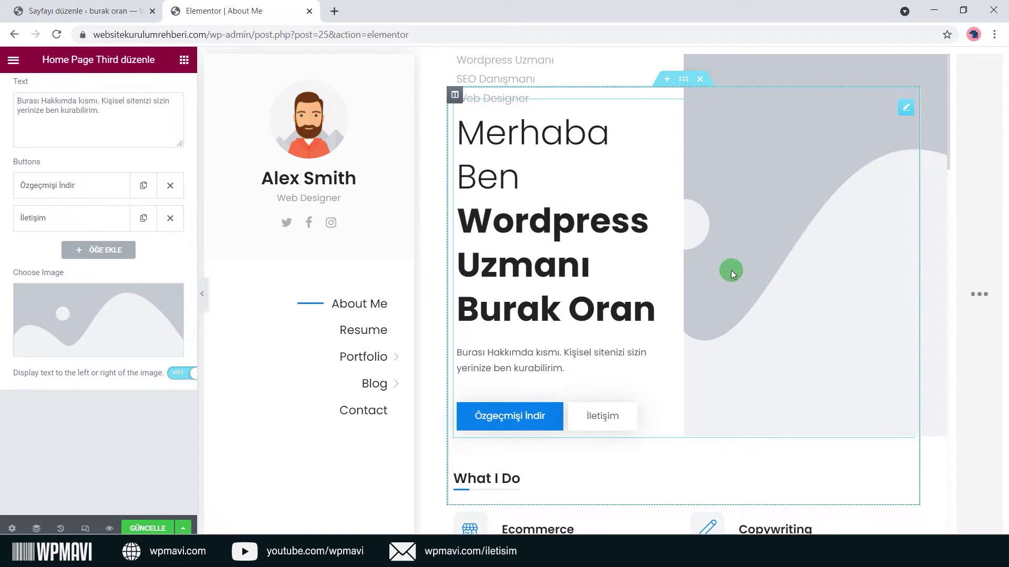
# Choose main_photo from the Ortam kütüphanesi as the hero image.
pyautogui.click(99, 325)
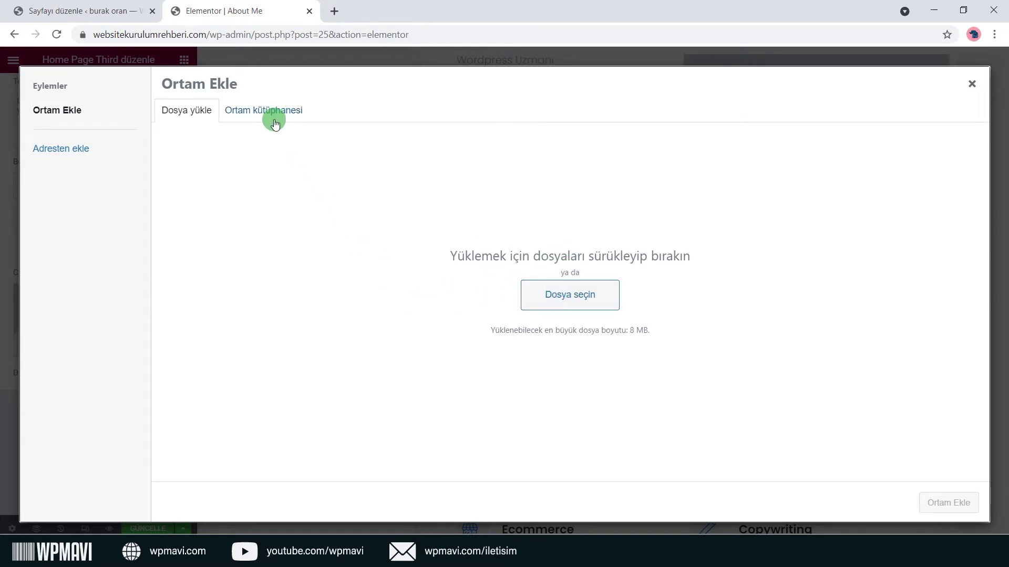
pyautogui.click(248, 112)
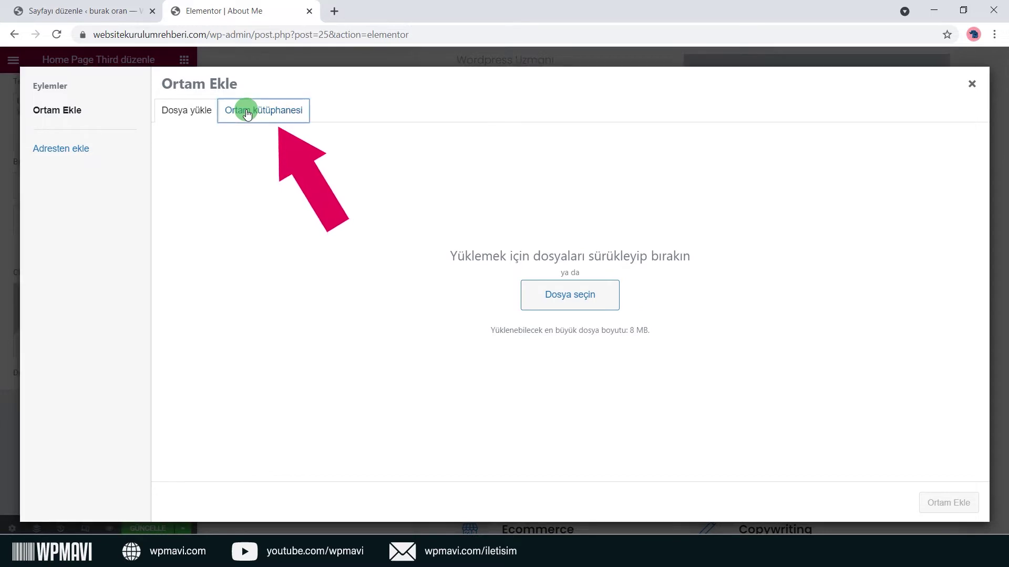
pyautogui.scroll(-5, 608, 241)
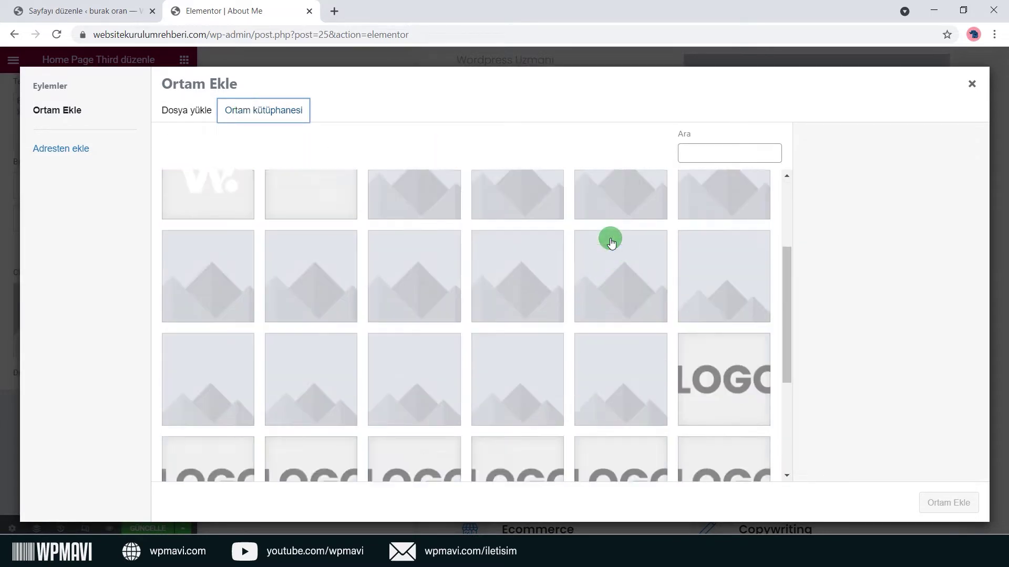
pyautogui.click(620, 341)
pyautogui.scroll(-2, 625, 382)
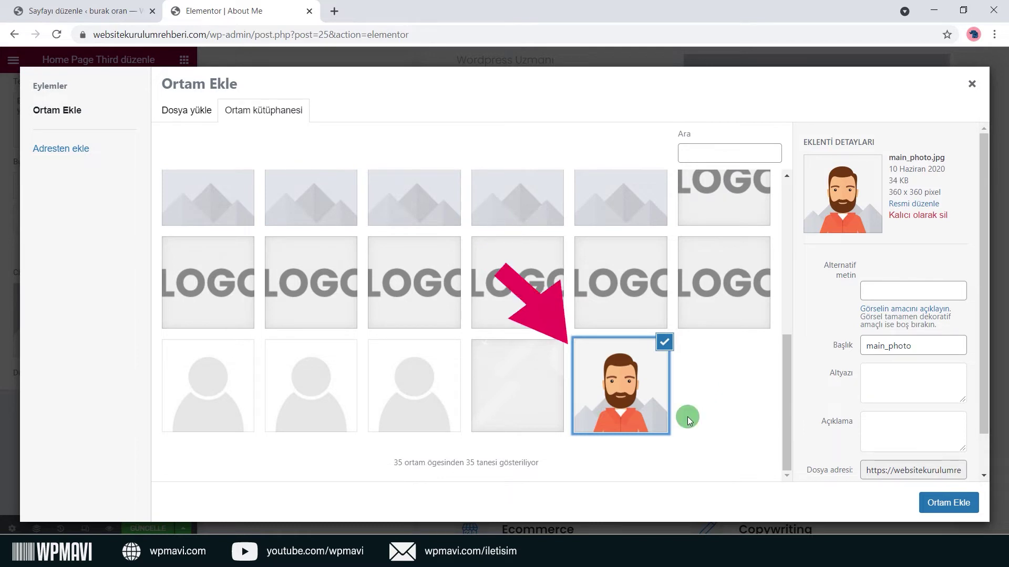
pyautogui.click(945, 501)
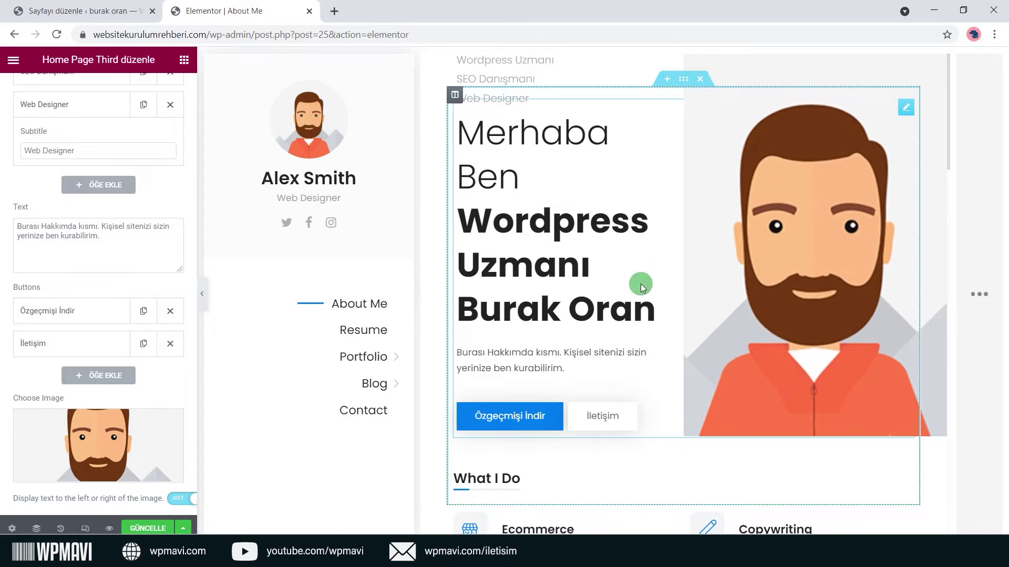
# Inspect the Gelişmiş settings of the hero and Testimonials widgets.
pyautogui.scroll(4, 126, 324)
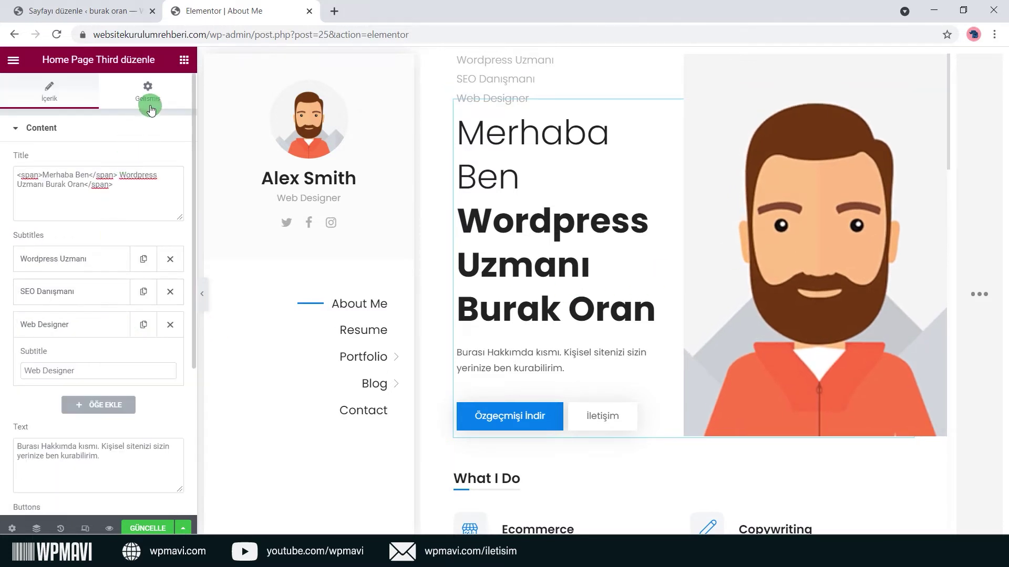
pyautogui.click(148, 90)
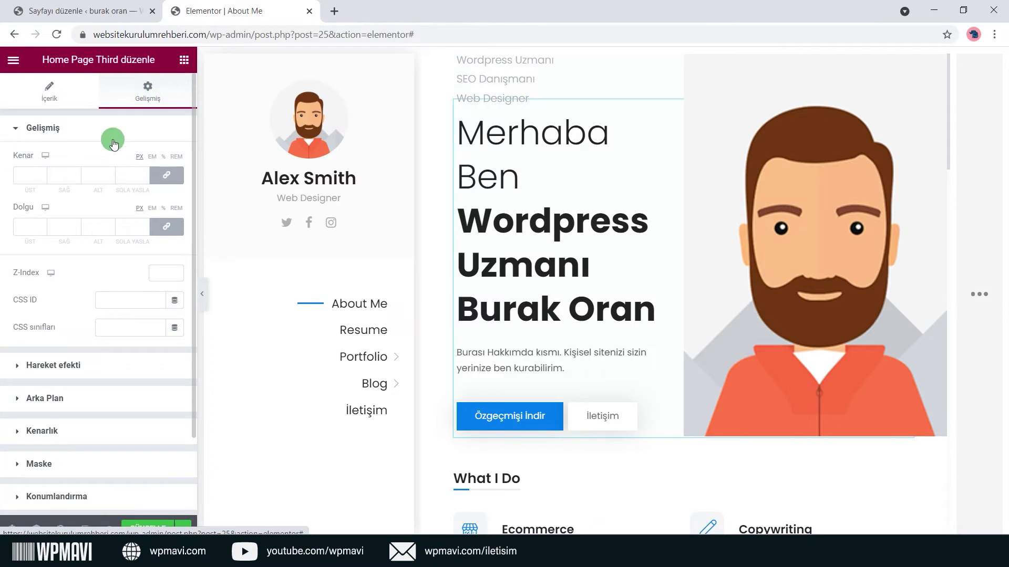
pyautogui.scroll(-3, 102, 197)
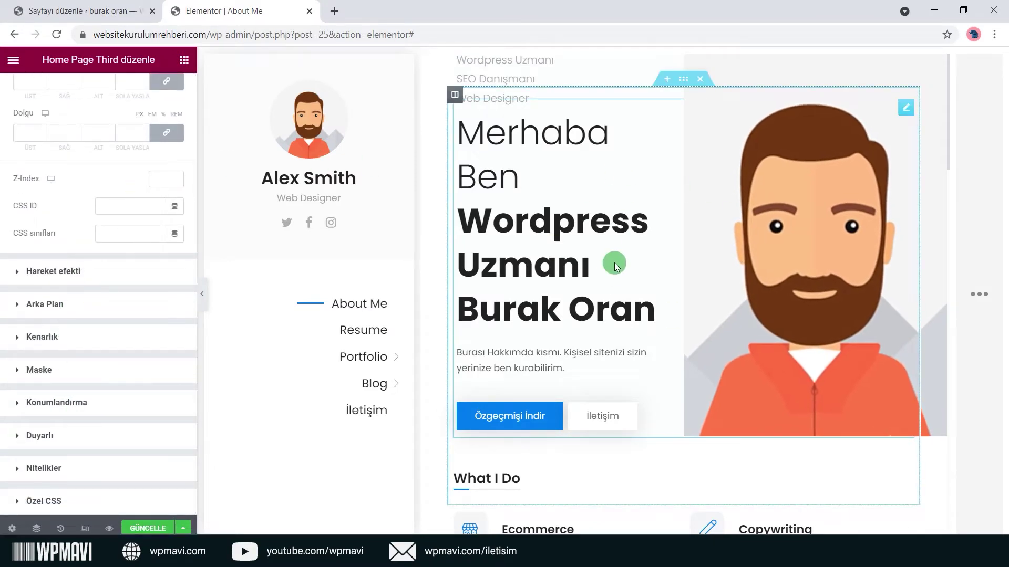
pyautogui.scroll(-9, 631, 221)
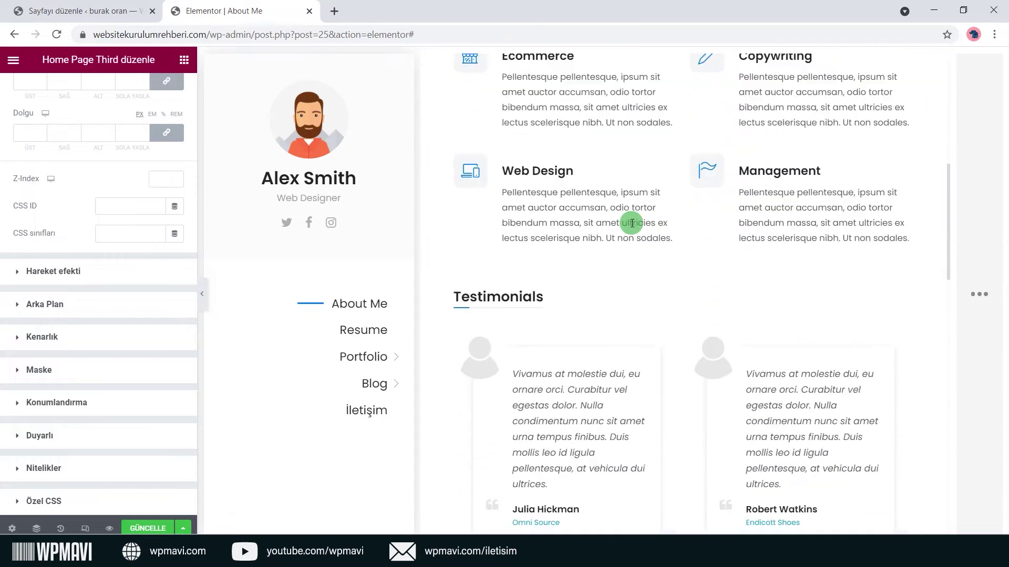
pyautogui.scroll(-2, 632, 223)
pyautogui.click(903, 220)
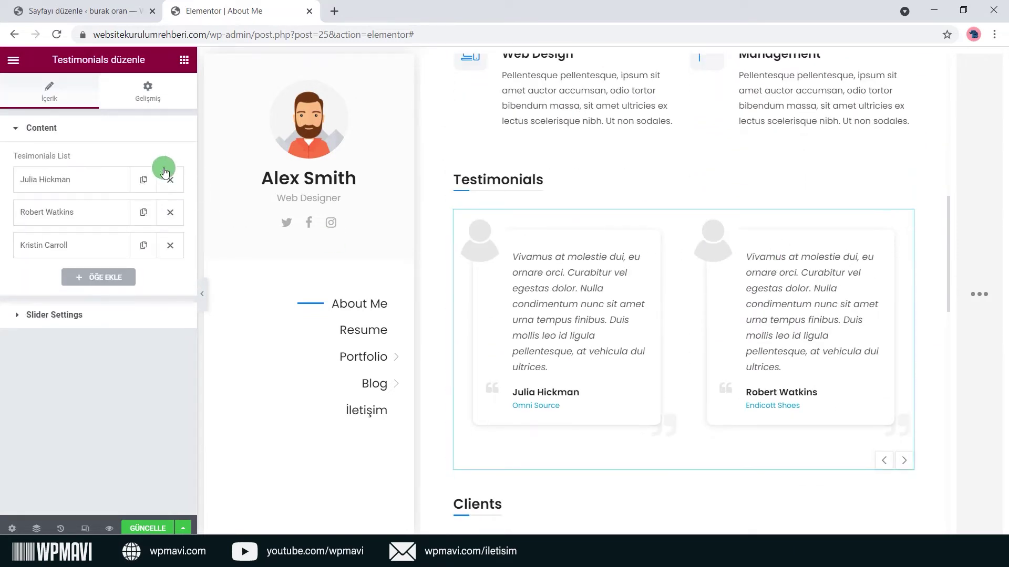
pyautogui.click(141, 91)
pyautogui.scroll(-2, 94, 275)
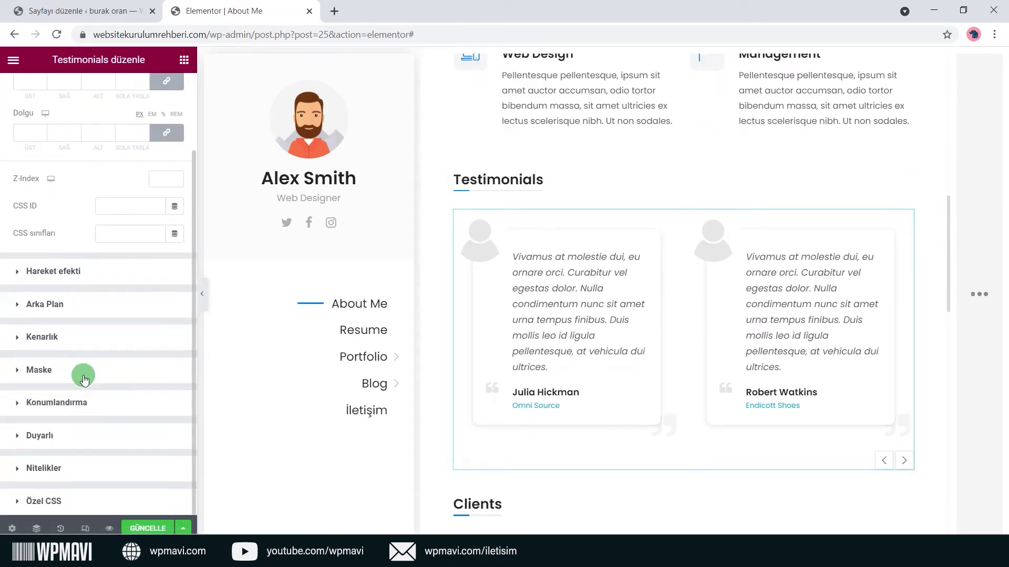
pyautogui.scroll(-6, 563, 292)
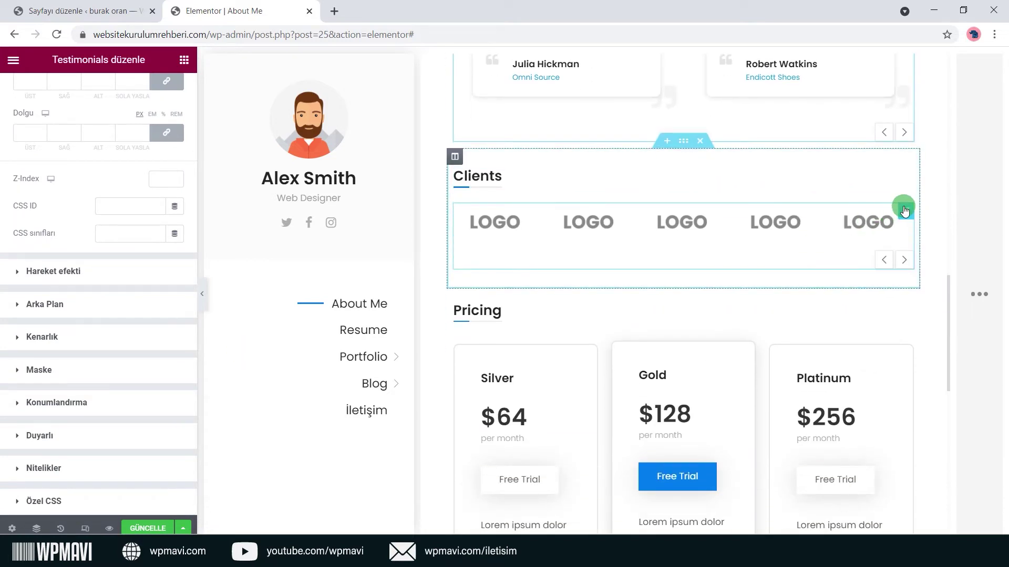
# Inspect the Clients and Platinum pricing widgets' Gelişmiş tabs, then select the hero section.
pyautogui.click(875, 233)
pyautogui.click(153, 89)
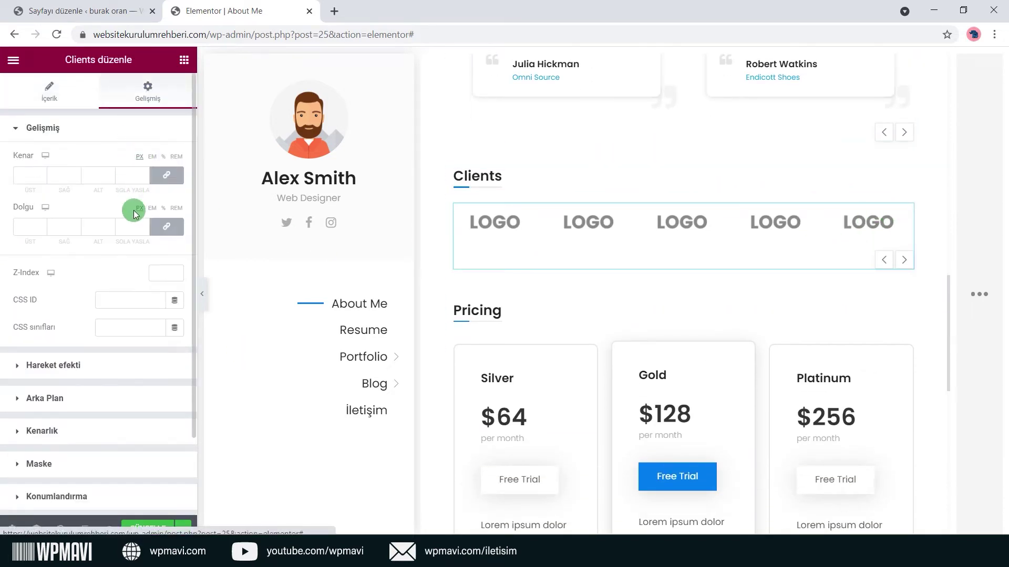
pyautogui.scroll(-2, 71, 332)
pyautogui.scroll(-4, 883, 321)
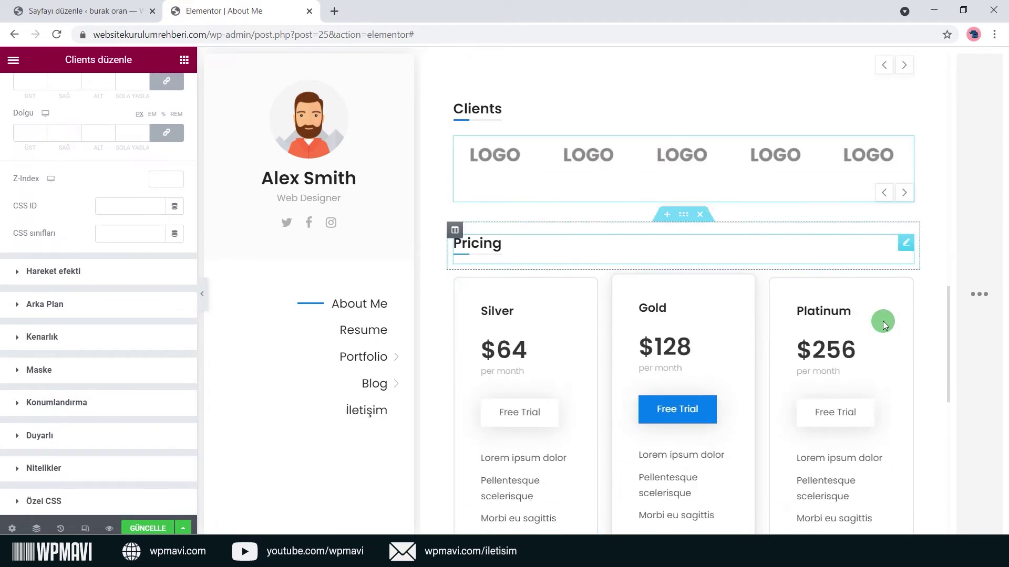
pyautogui.click(902, 209)
pyautogui.click(140, 86)
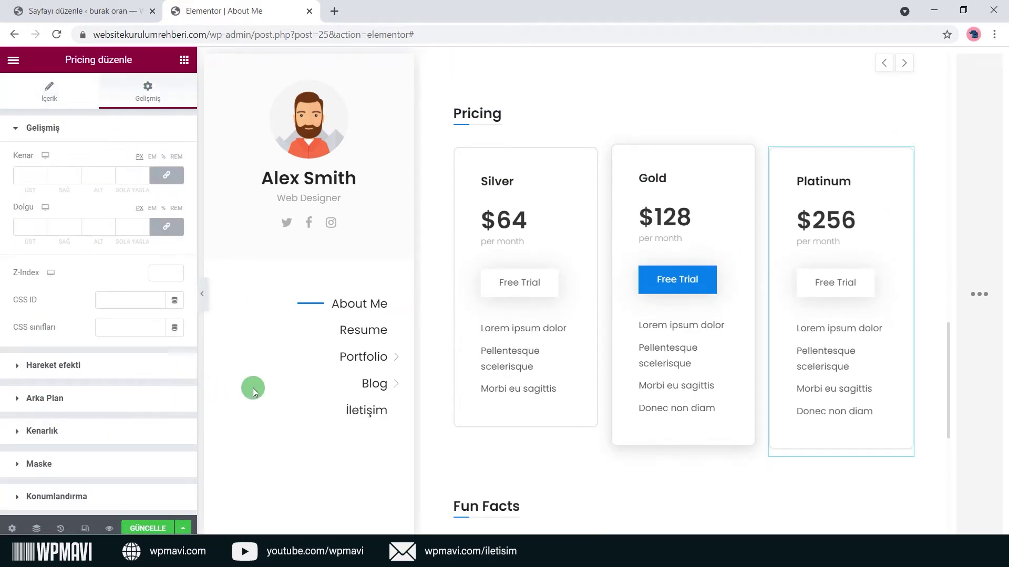
pyautogui.scroll(6, 645, 363)
pyautogui.scroll(14, 806, 361)
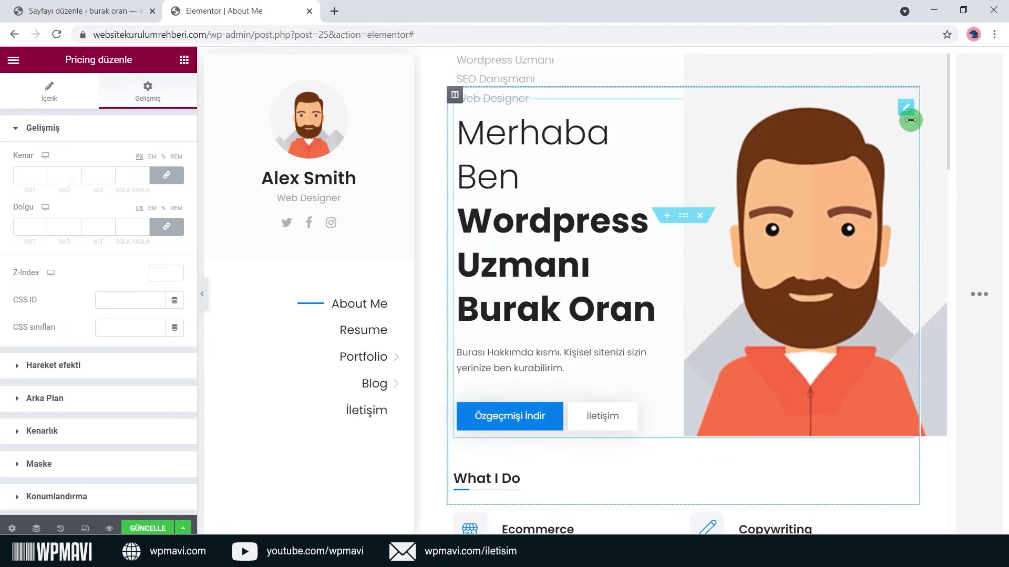
pyautogui.click(907, 110)
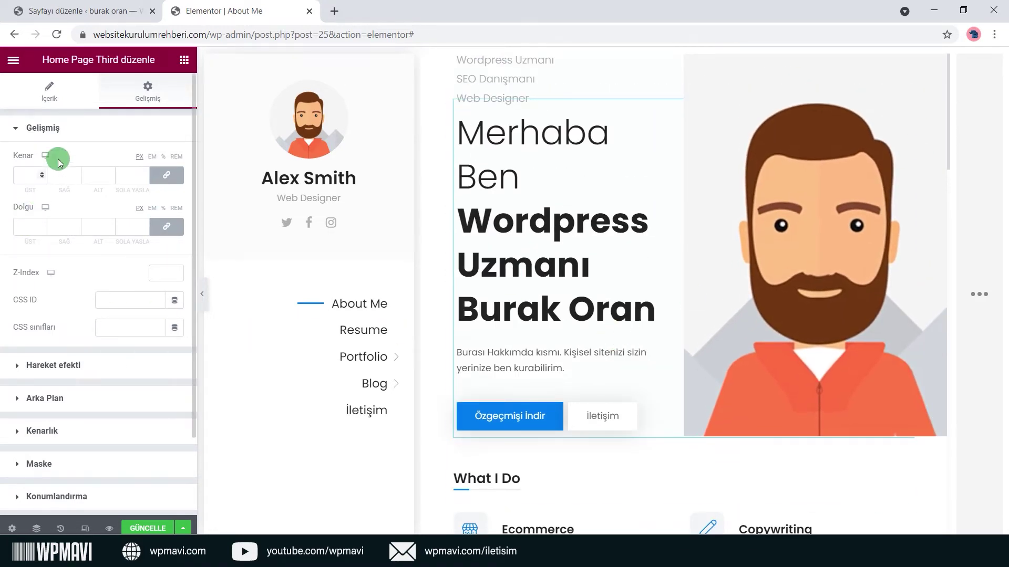
pyautogui.scroll(-2, 112, 199)
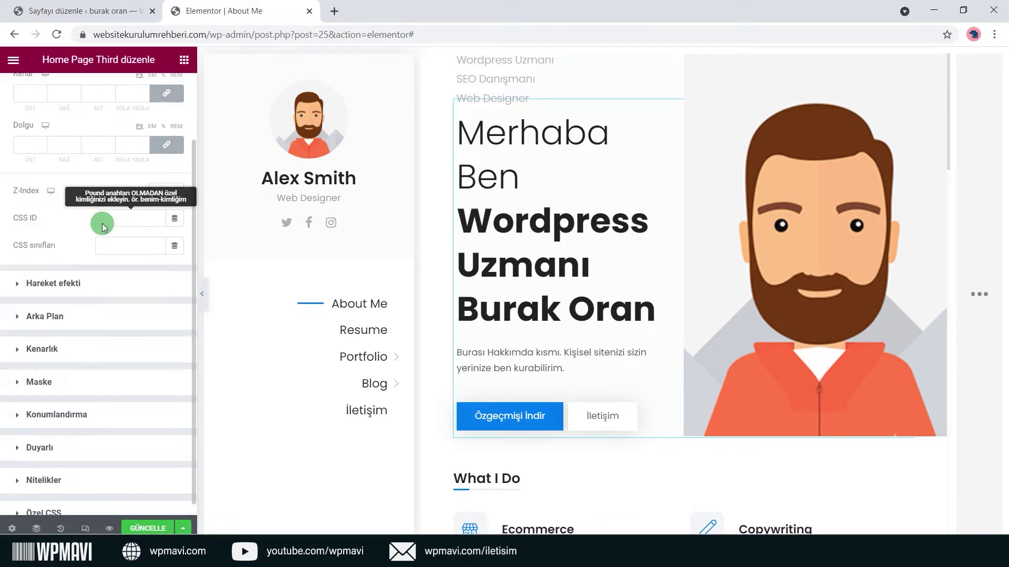
pyautogui.scroll(2, 112, 383)
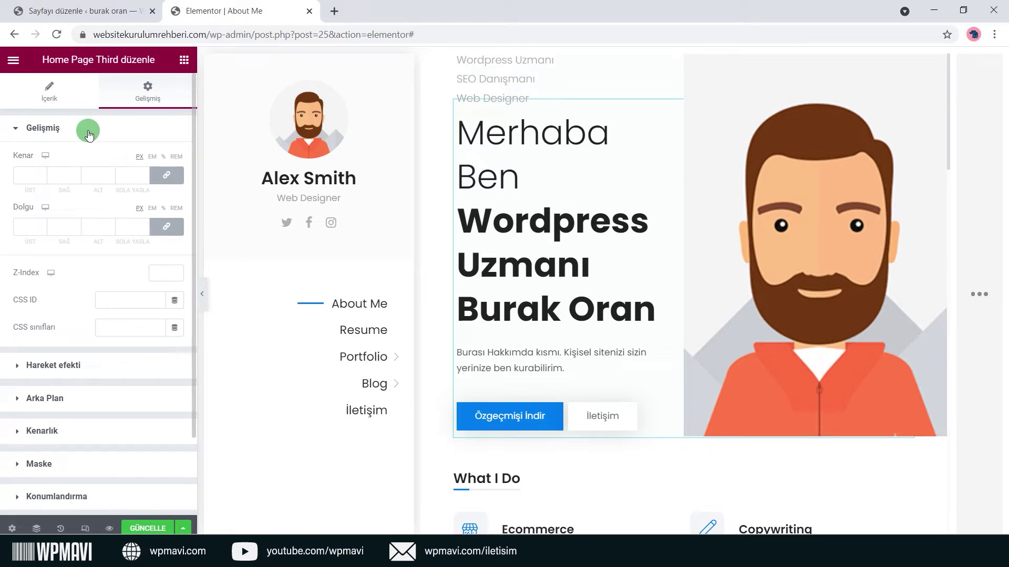
pyautogui.scroll(-2, 87, 139)
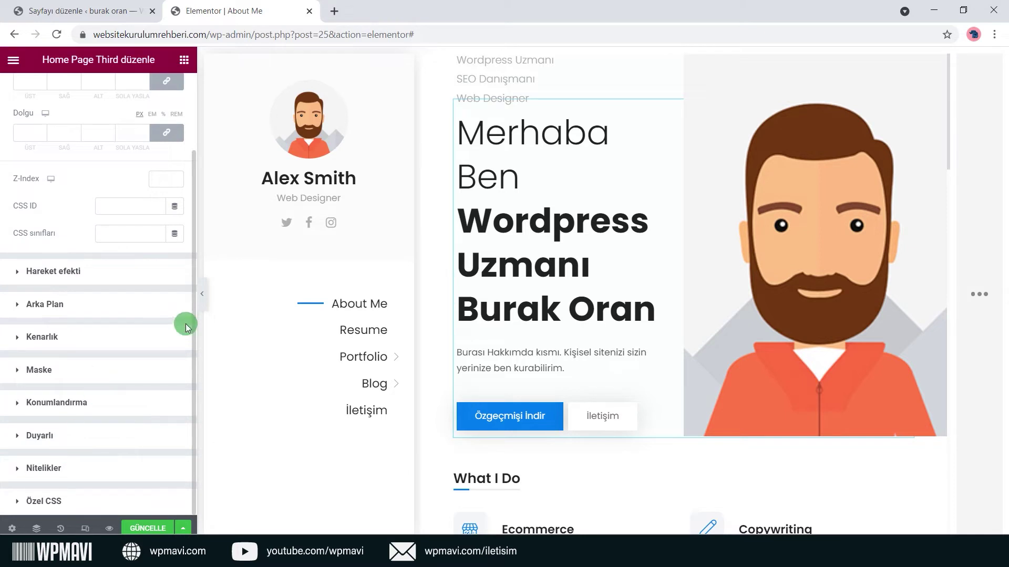
pyautogui.scroll(-1, 567, 358)
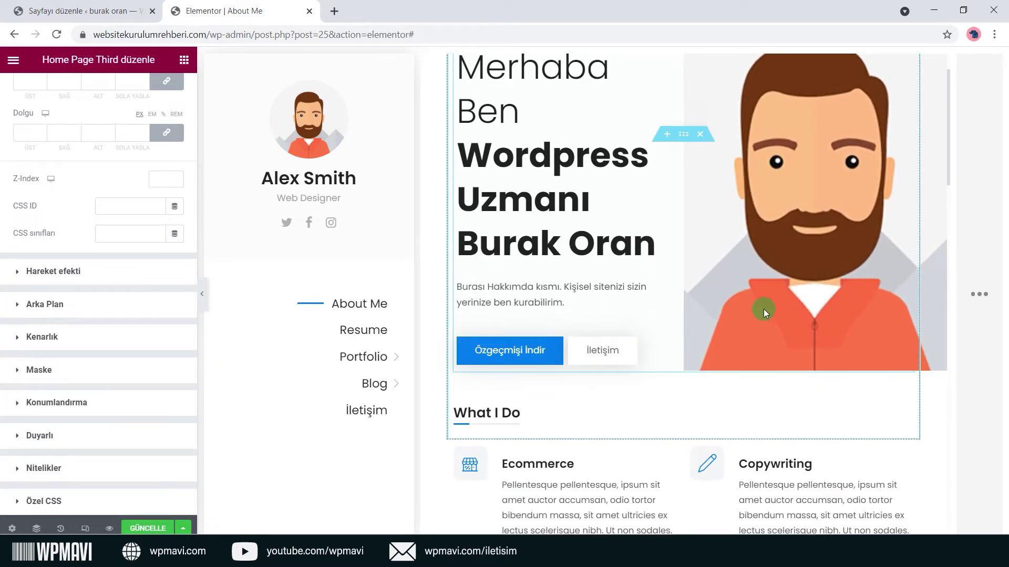
pyautogui.scroll(2, 146, 397)
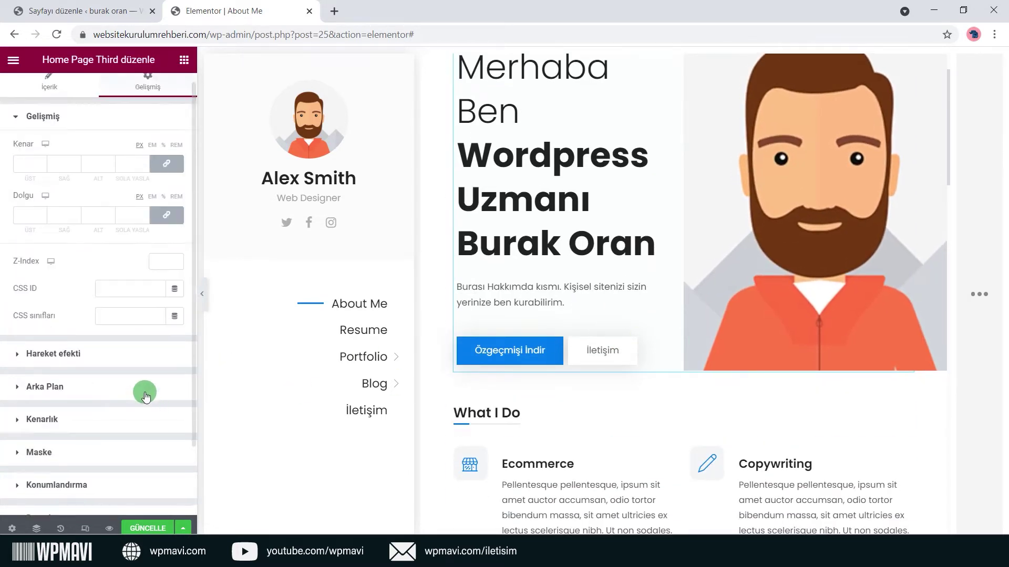
pyautogui.scroll(1, 146, 396)
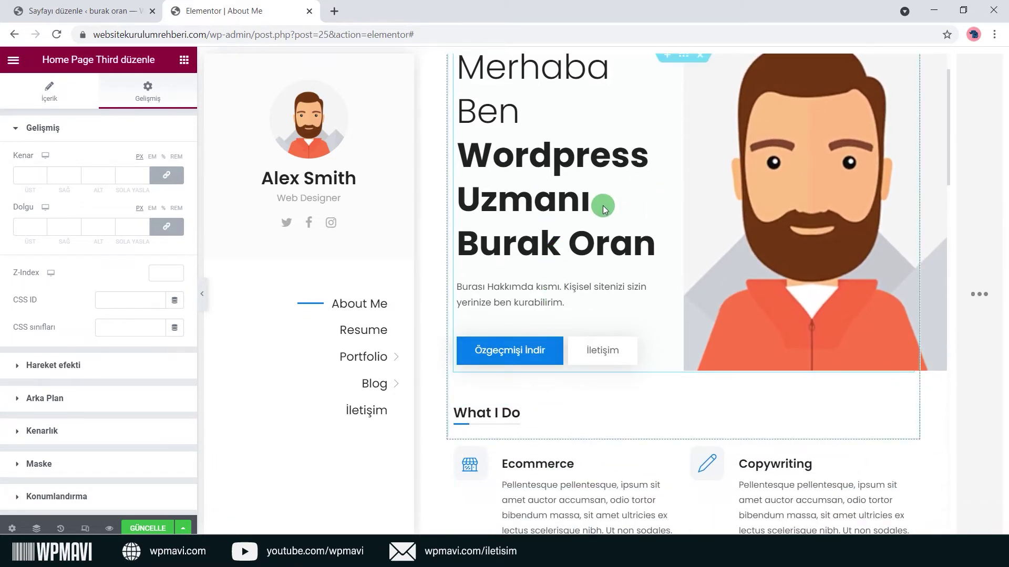
pyautogui.scroll(1, 543, 159)
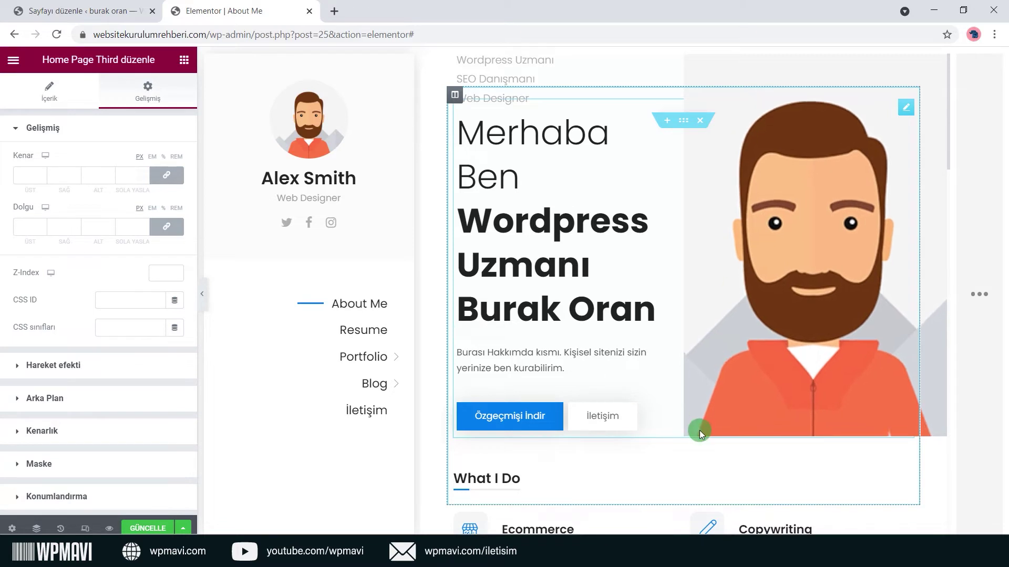
pyautogui.click(18, 175)
pyautogui.write('10')
pyautogui.press('Tab')
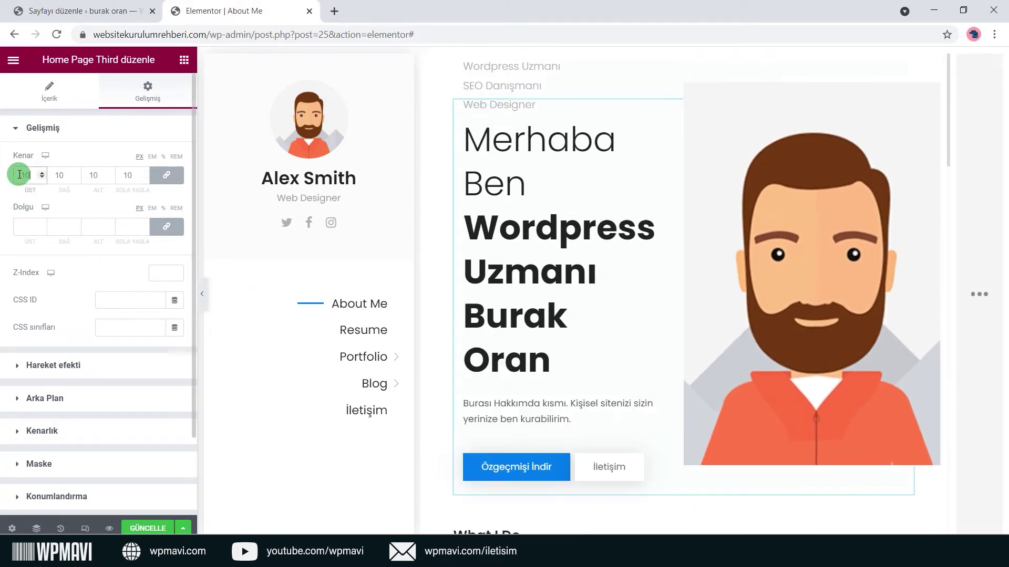
pyautogui.press('Tab')
pyautogui.press('Tab')
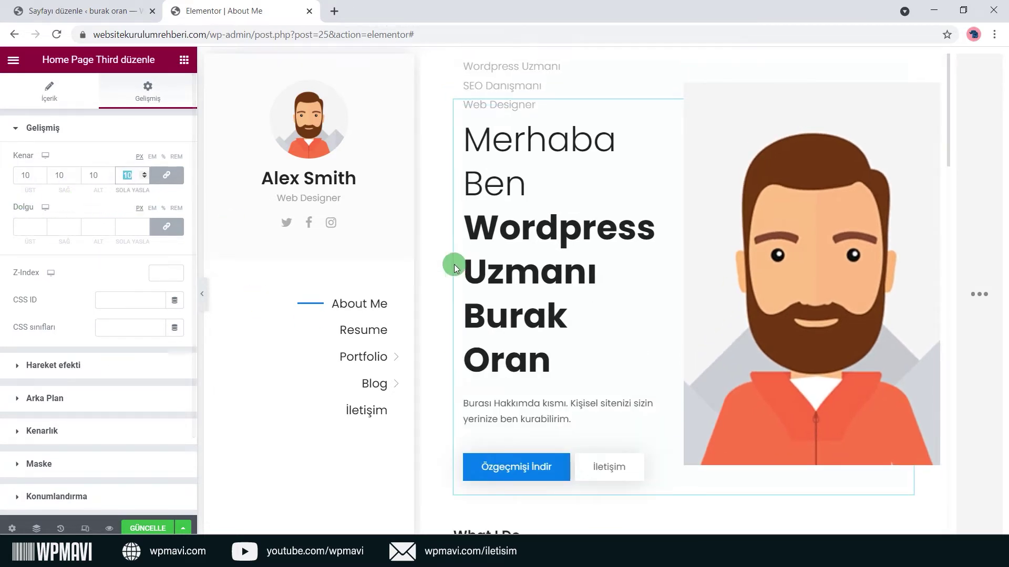
pyautogui.scroll(-1, 798, 263)
pyautogui.scroll(-1, 797, 263)
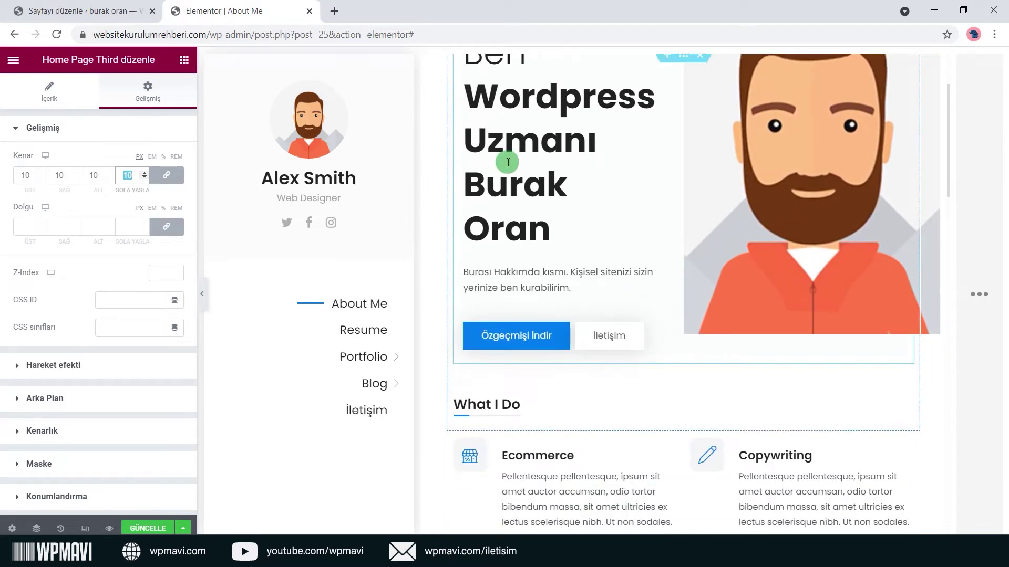
pyautogui.scroll(2, 500, 162)
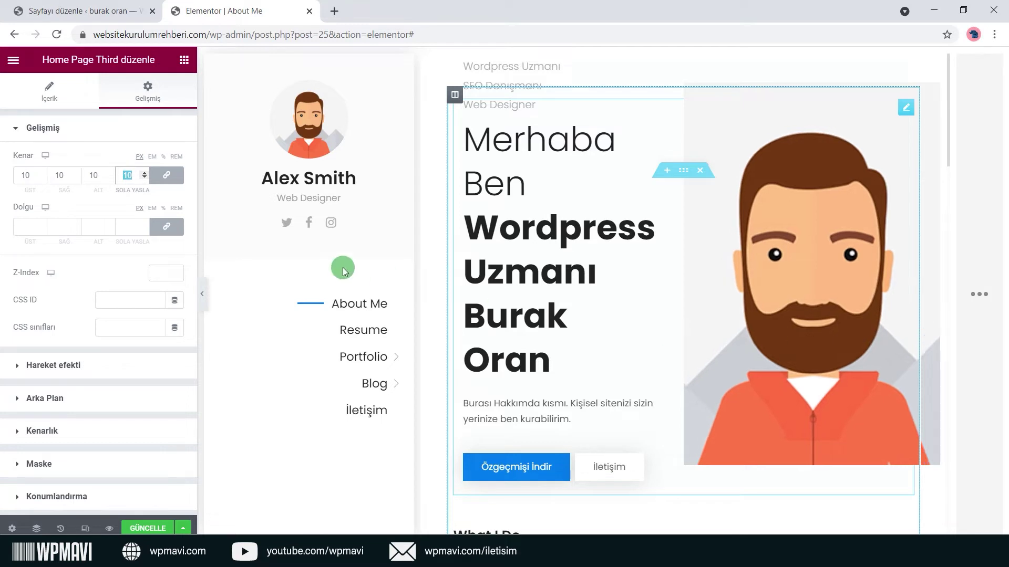
pyautogui.click(176, 177)
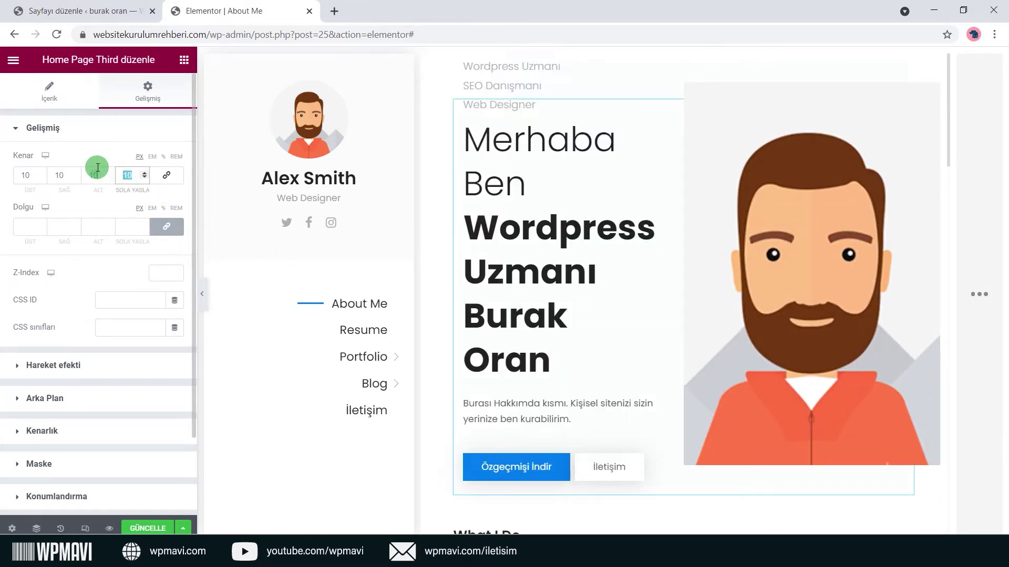
pyautogui.write('0')
pyautogui.click(102, 174)
pyautogui.write('0')
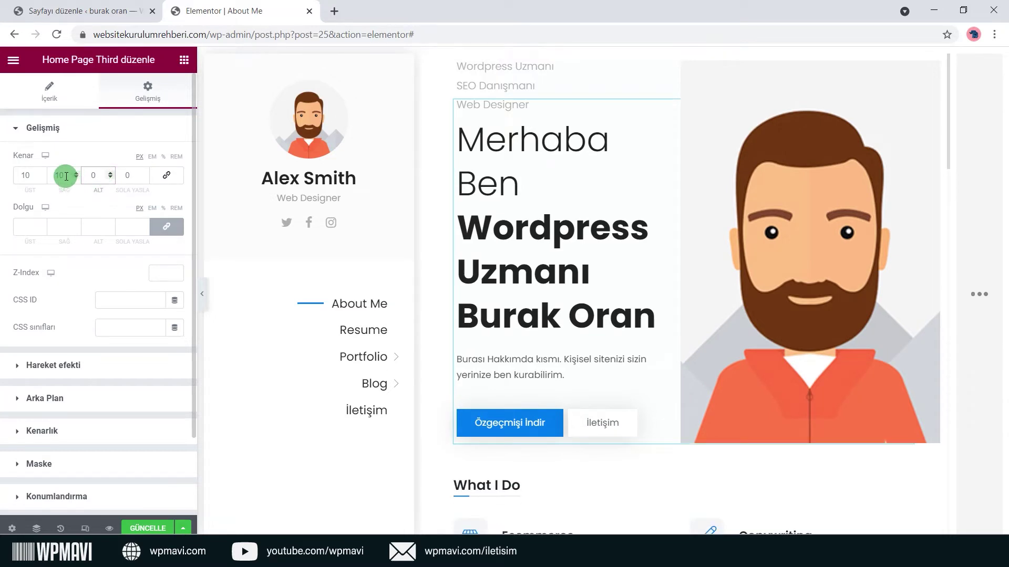
pyautogui.write('0')
pyautogui.click(31, 175)
pyautogui.write('0')
pyautogui.doubleClick(57, 175)
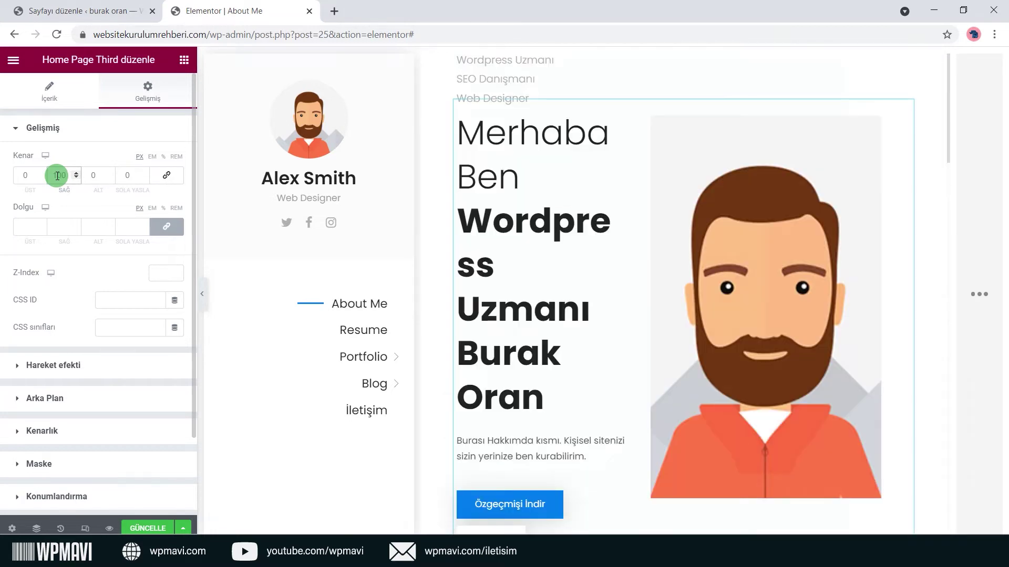
pyautogui.press('BackSpace')
pyautogui.click(166, 175)
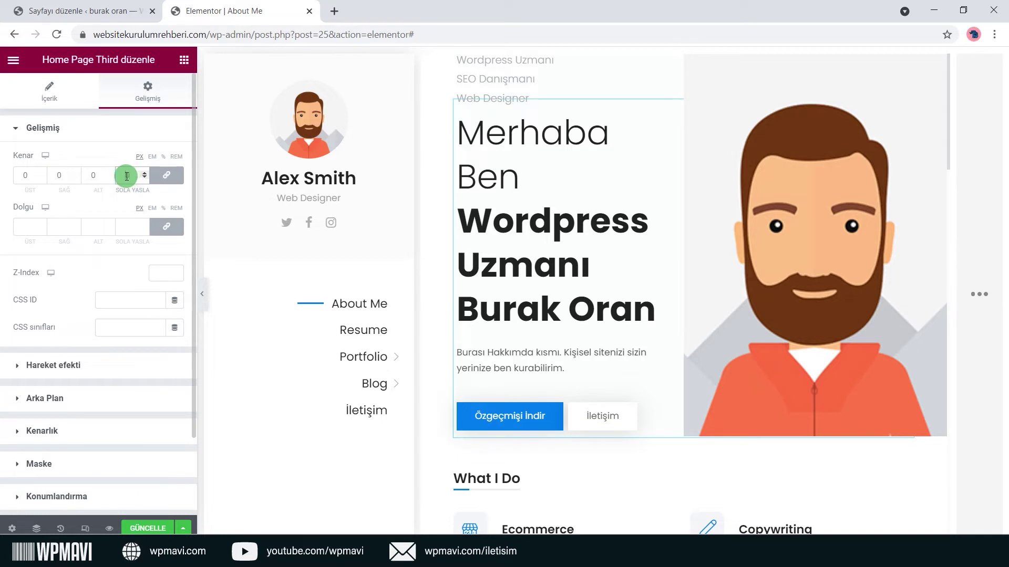
pyautogui.press('BackSpace')
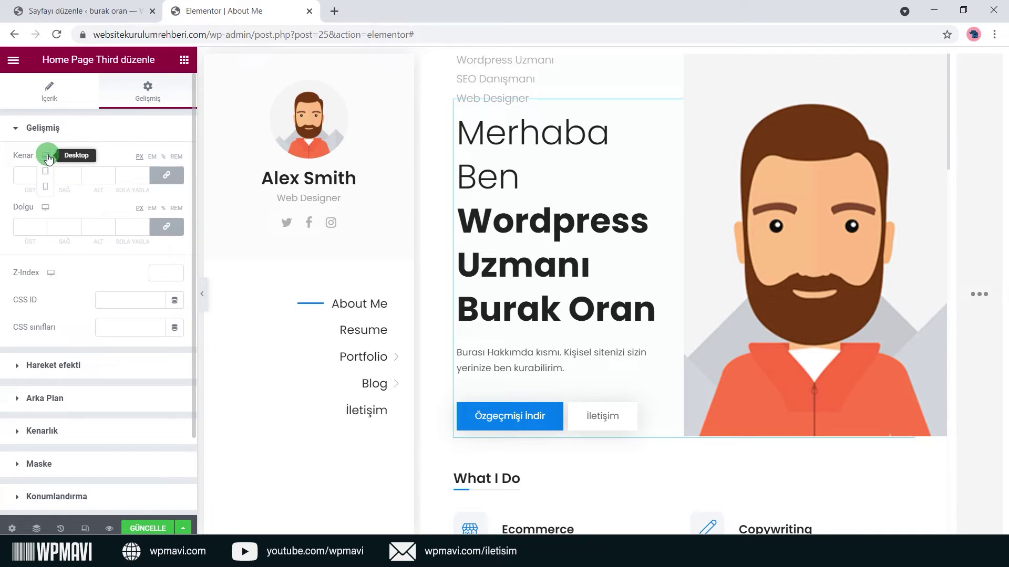
# Switch the hero's margin controls to Mobile and unlink the four values.
pyautogui.click(52, 190)
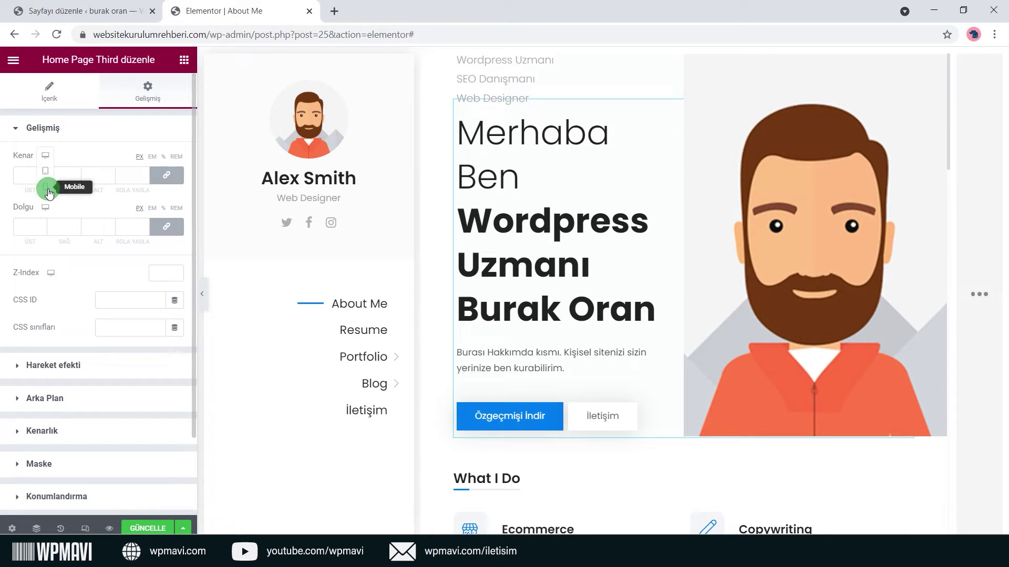
pyautogui.click(45, 158)
pyautogui.click(46, 188)
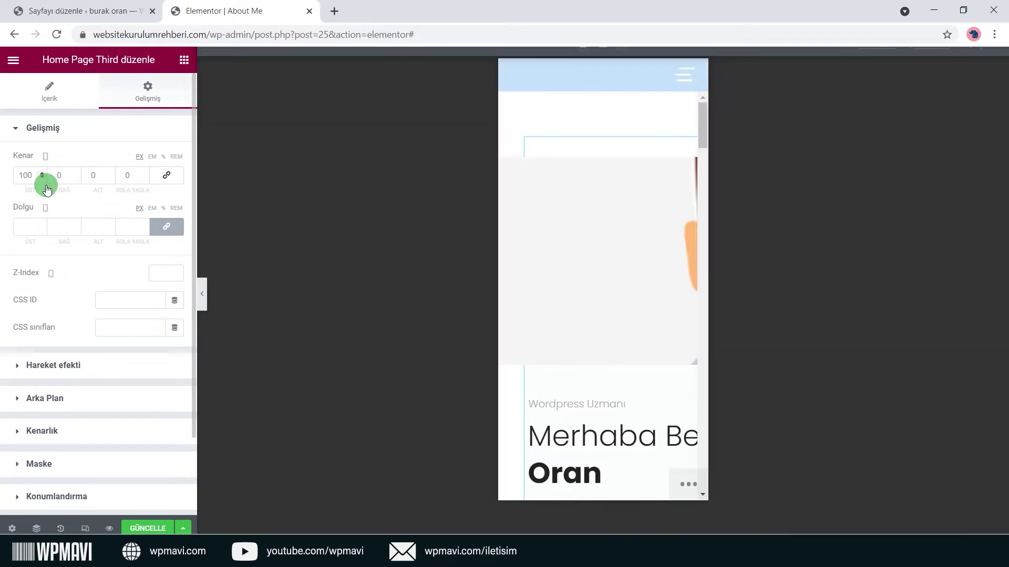
pyautogui.click(167, 175)
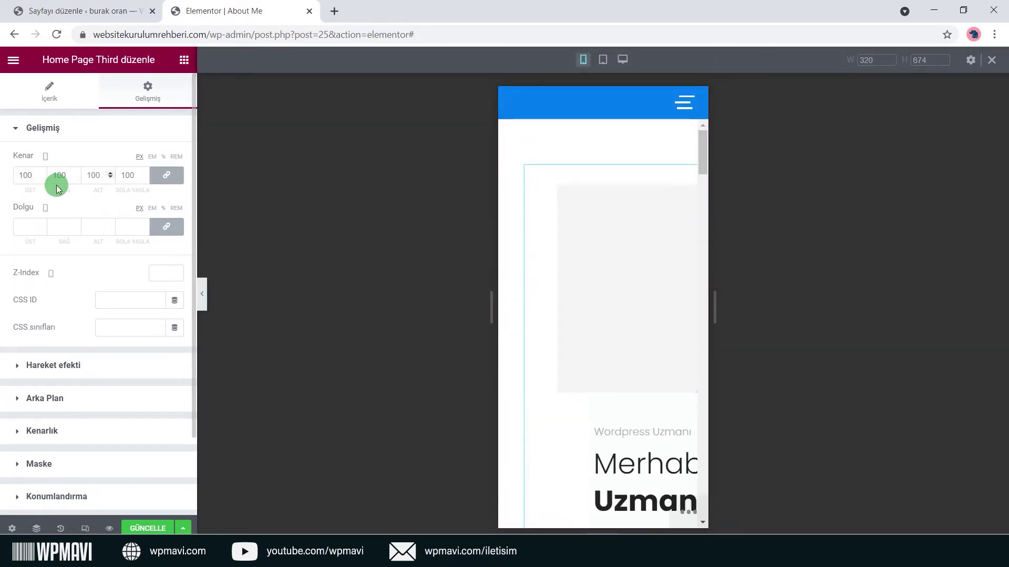
pyautogui.click(167, 175)
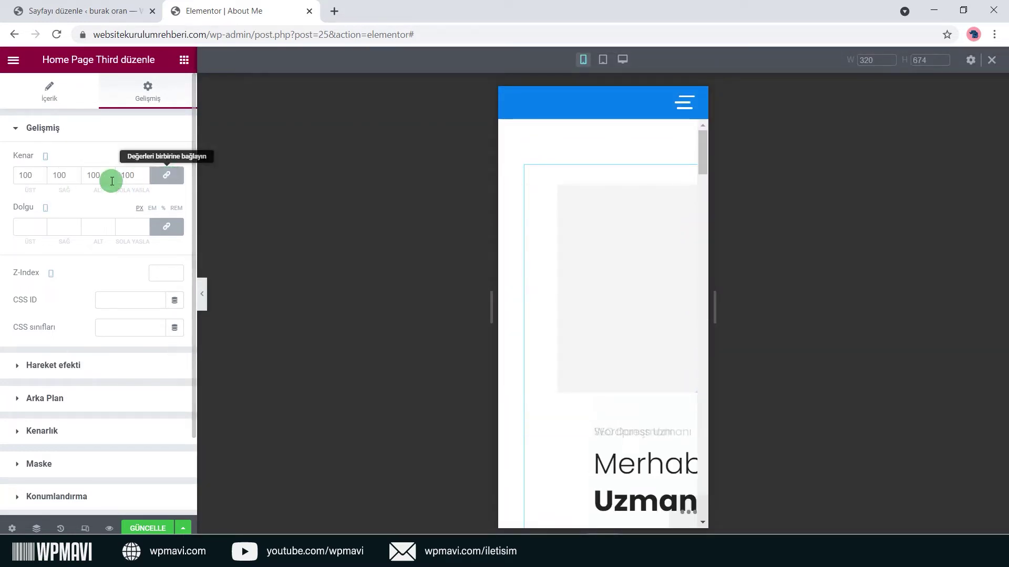
# Set the mobile right, bottom and left margins to 0, then return to Desktop.
pyautogui.moveTo(59, 176); pyautogui.dragTo(78, 178)
pyautogui.write('0')
pyautogui.doubleClick(90, 175)
pyautogui.write('0')
pyautogui.doubleClick(125, 175)
pyautogui.write('0')
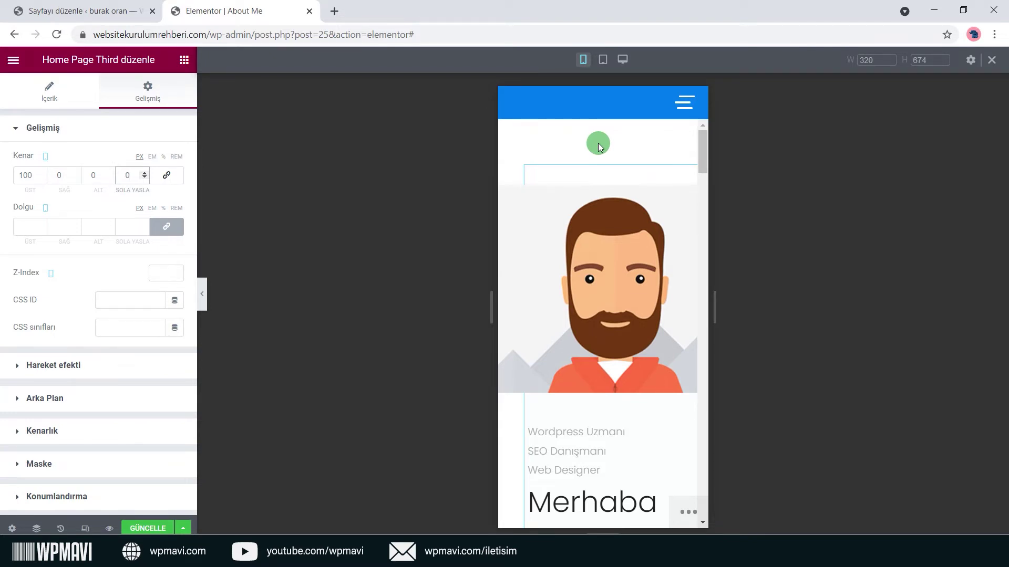
pyautogui.click(46, 155)
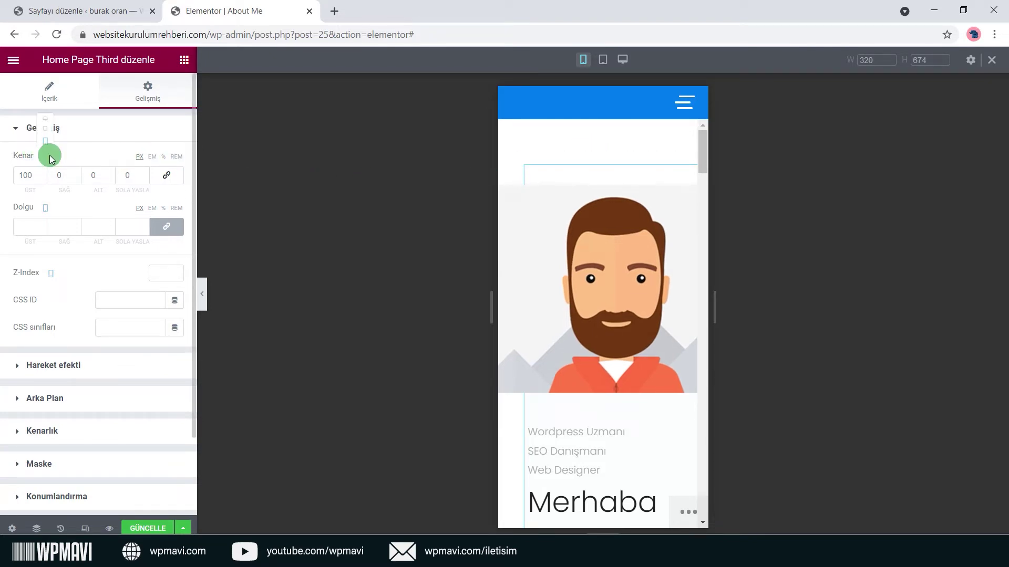
pyautogui.click(45, 122)
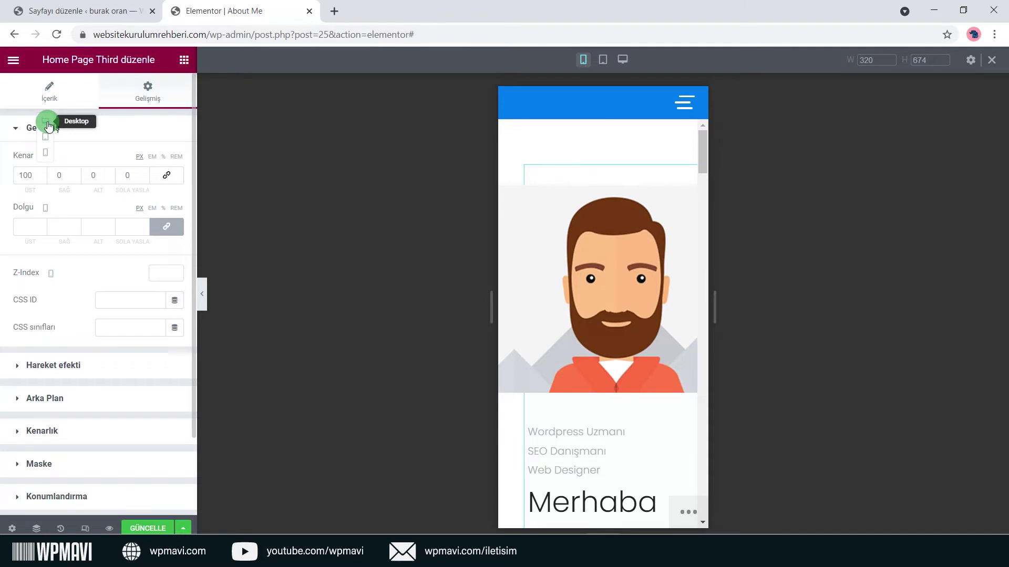
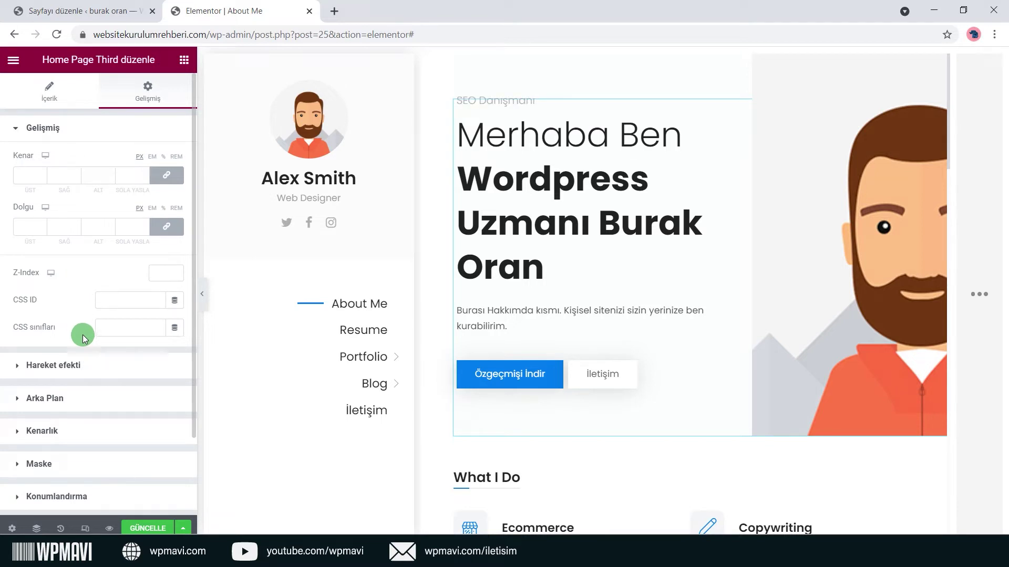
# Preview the Fade In, Fade In Down, Fade In Left and Fade In Right entrance animations.
pyautogui.click(84, 366)
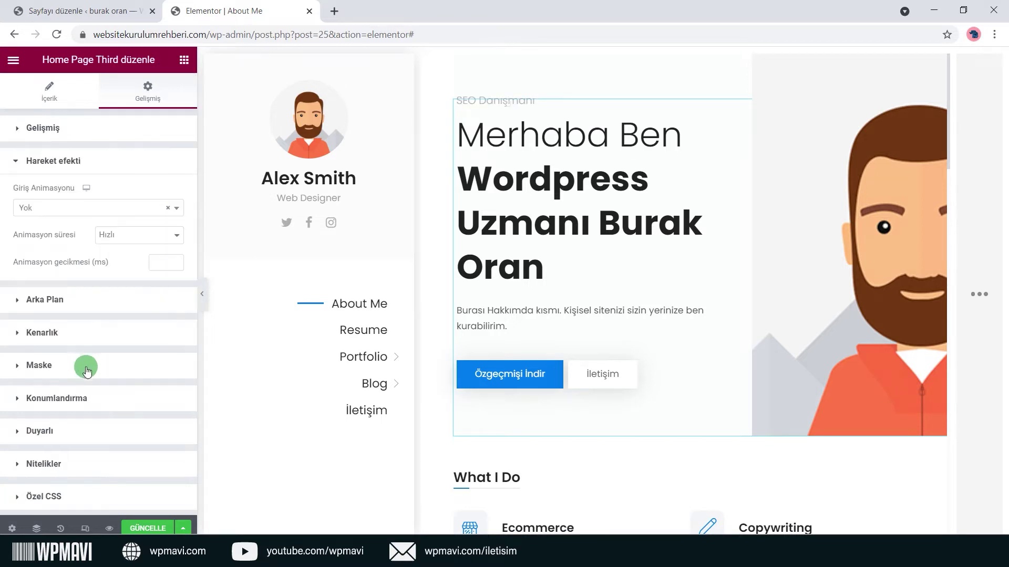
pyautogui.click(176, 210)
pyautogui.click(108, 275)
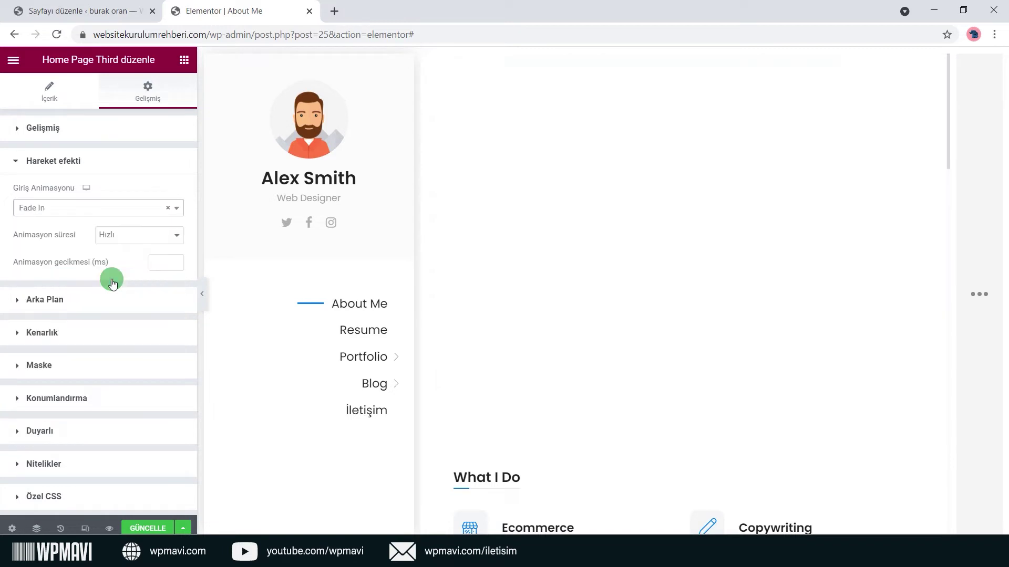
pyautogui.click(176, 208)
pyautogui.click(110, 289)
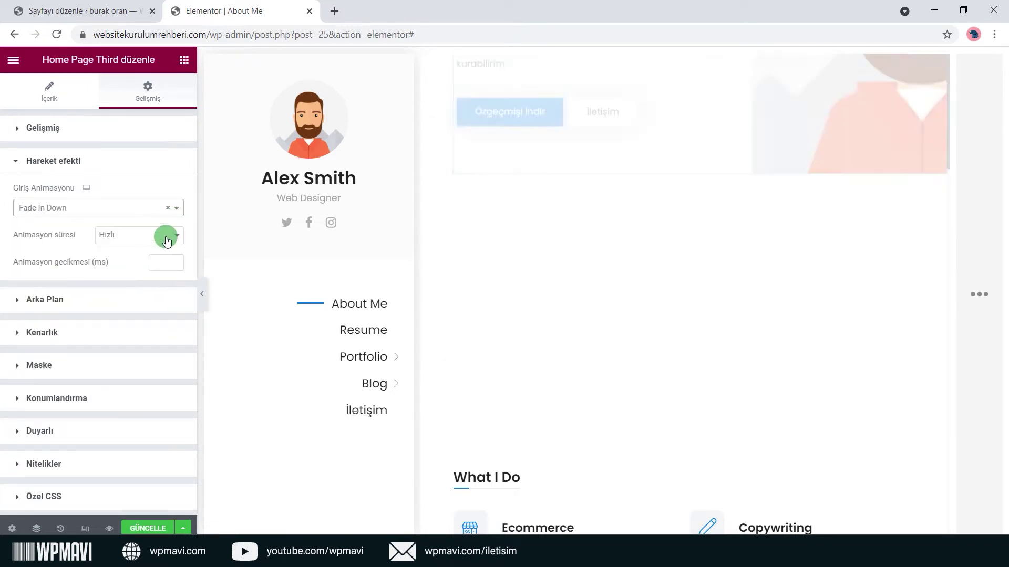
pyautogui.click(176, 208)
pyautogui.click(104, 310)
pyautogui.click(177, 210)
pyautogui.click(103, 323)
# Set Giriş Animasyonu to Fade In Down and keep Animasyon süresi at Hızlı.
pyautogui.click(178, 209)
pyautogui.click(101, 336)
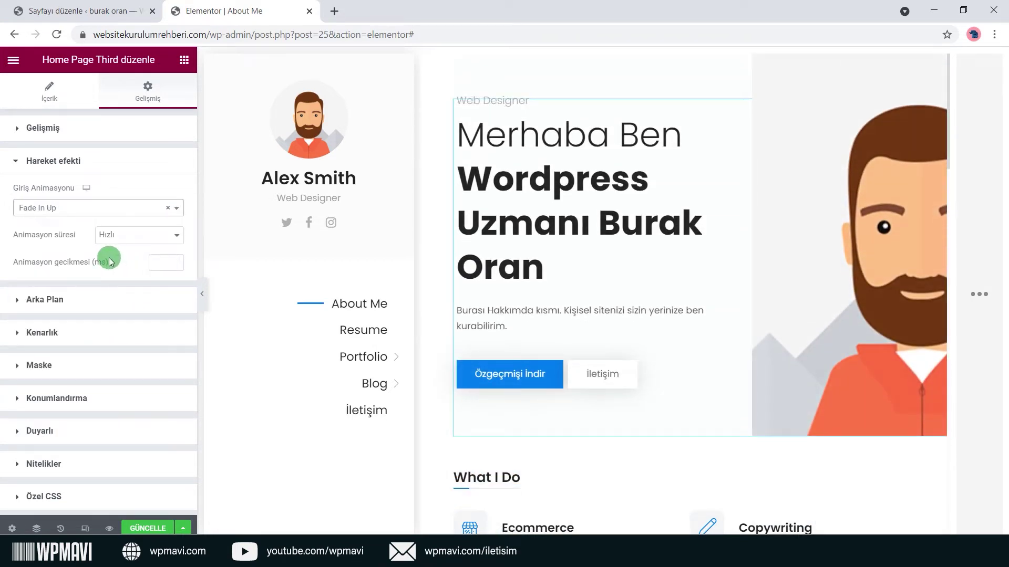
pyautogui.click(112, 208)
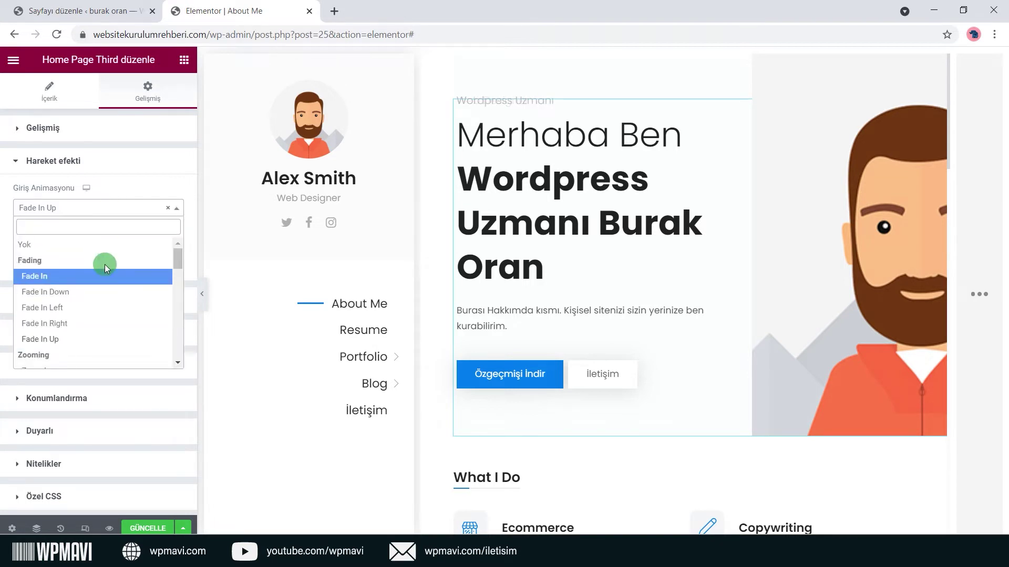
pyautogui.click(105, 289)
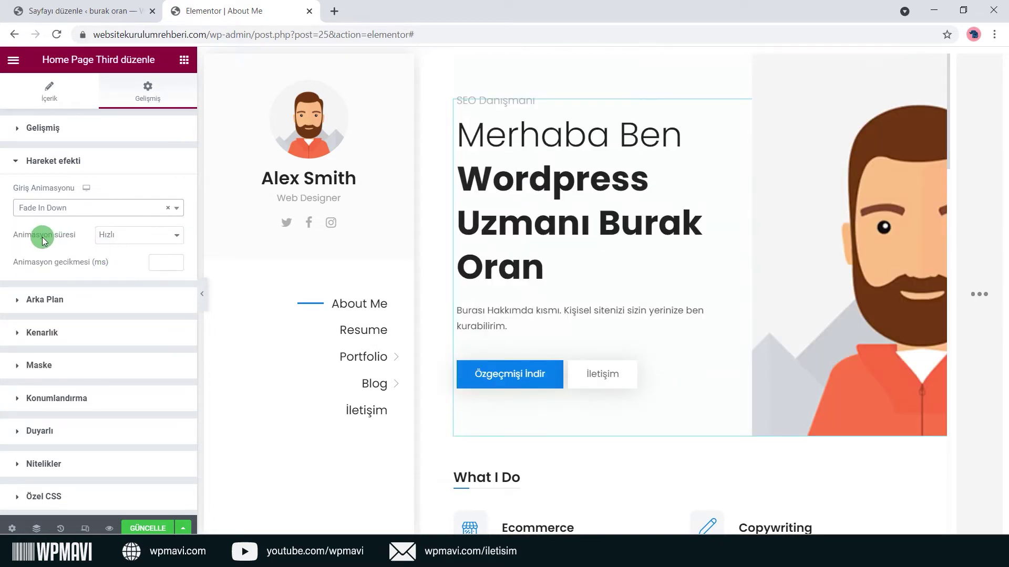
pyautogui.click(177, 235)
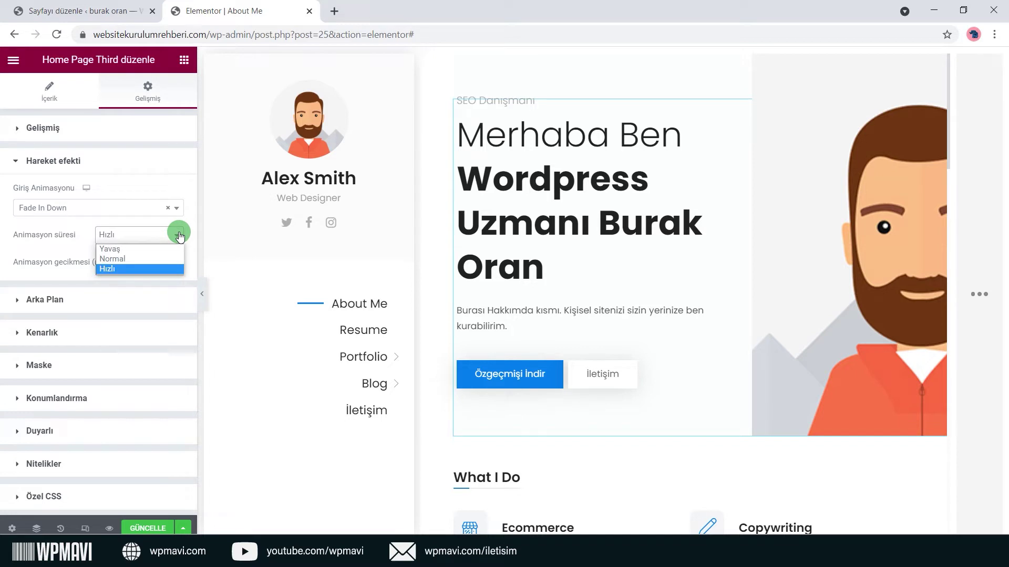
pyautogui.click(160, 268)
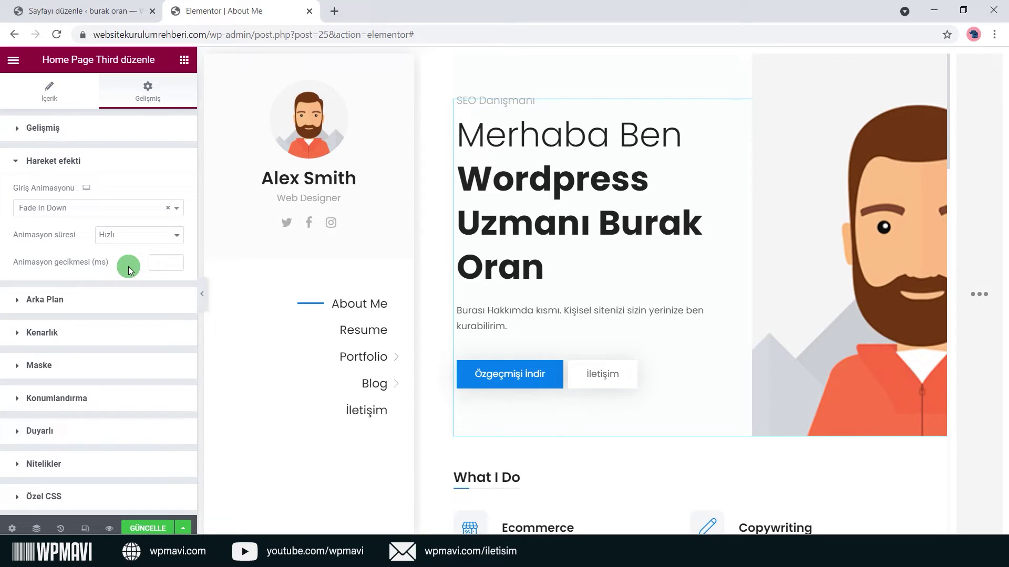
pyautogui.click(105, 300)
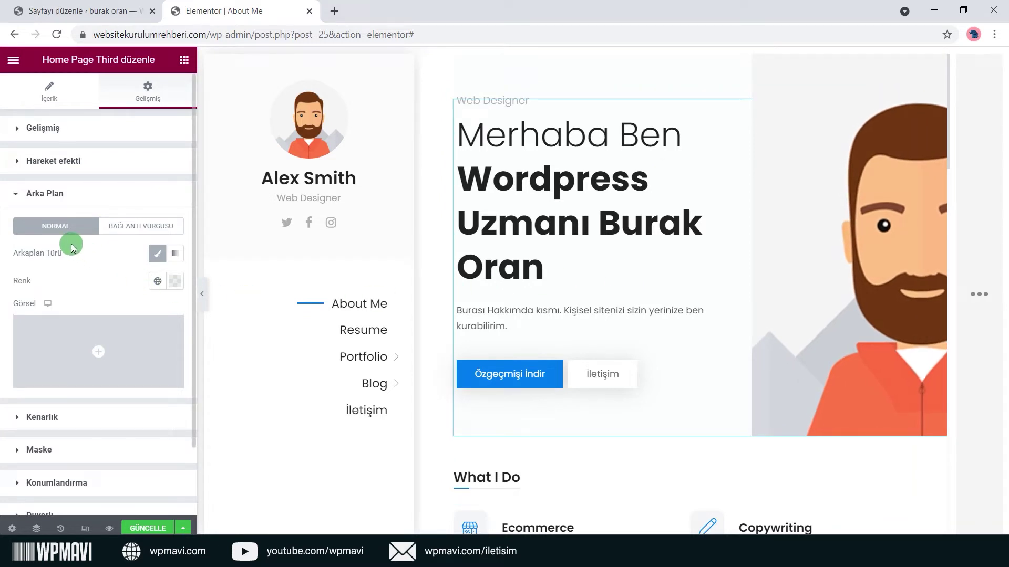
# Compare hover and normal states, then try a Primary and a #21B1EE blue Klasik background.
pyautogui.click(154, 230)
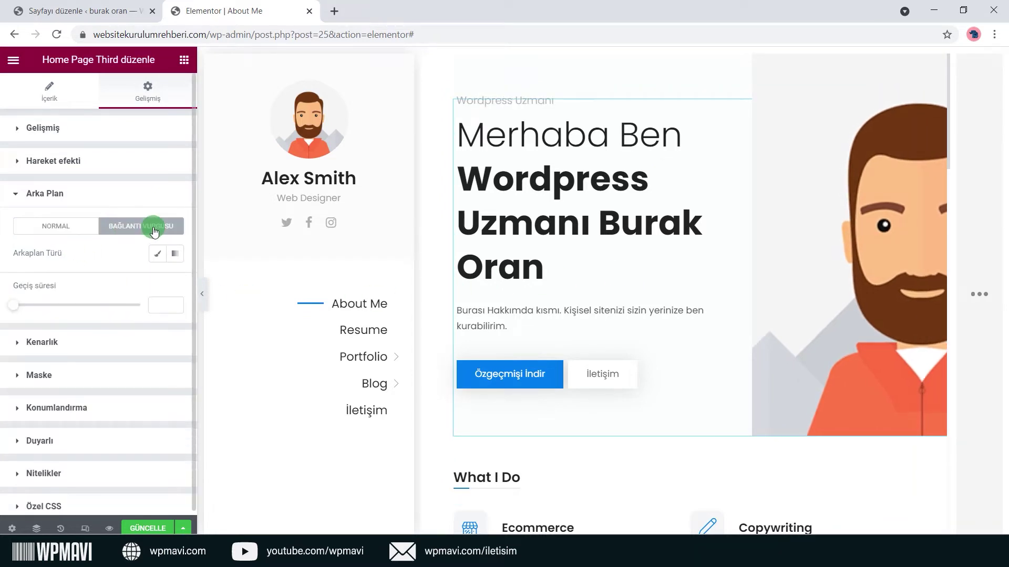
pyautogui.click(70, 230)
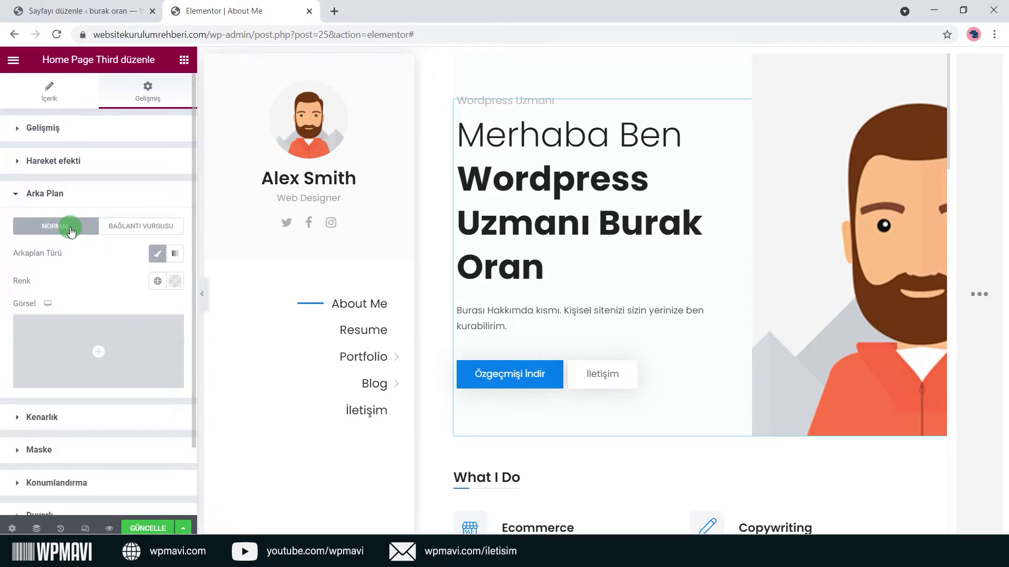
pyautogui.click(132, 229)
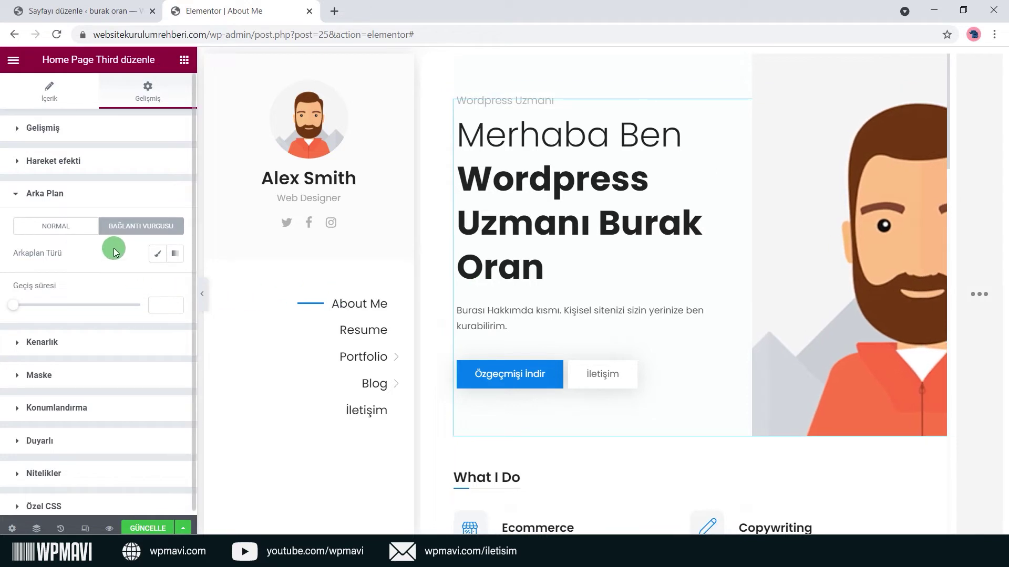
pyautogui.click(82, 228)
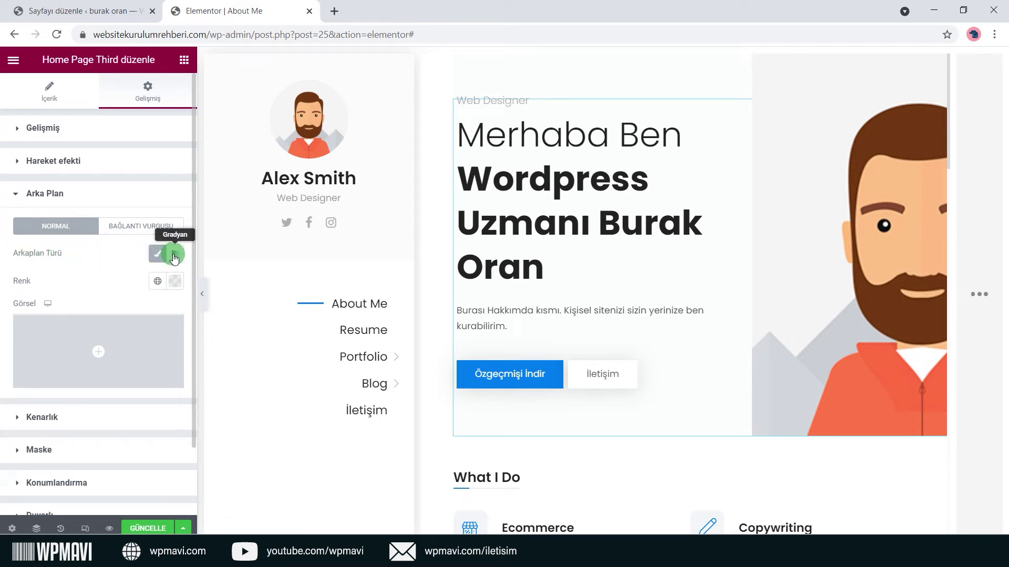
pyautogui.click(158, 258)
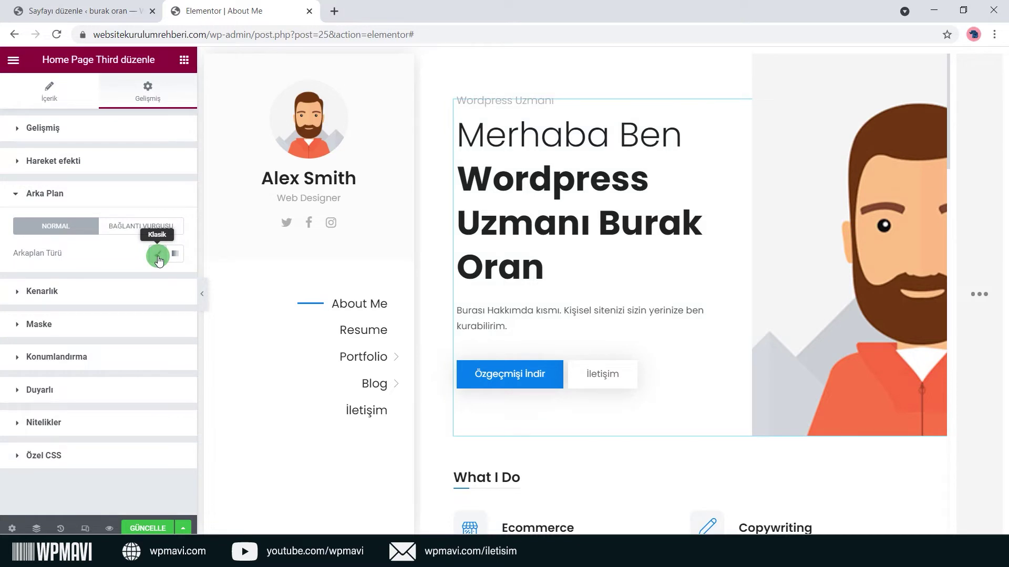
pyautogui.click(158, 257)
pyautogui.click(156, 281)
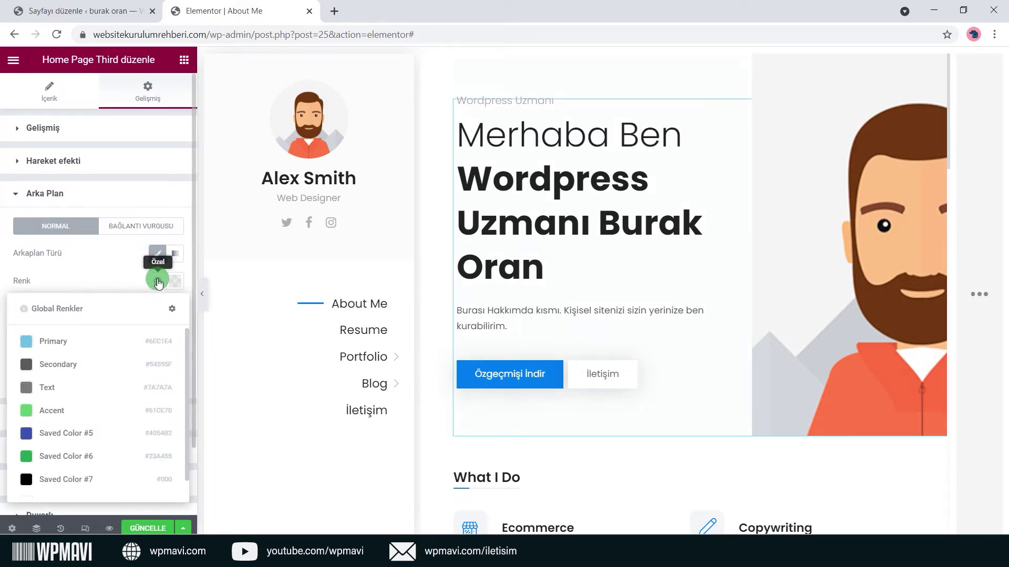
pyautogui.click(126, 341)
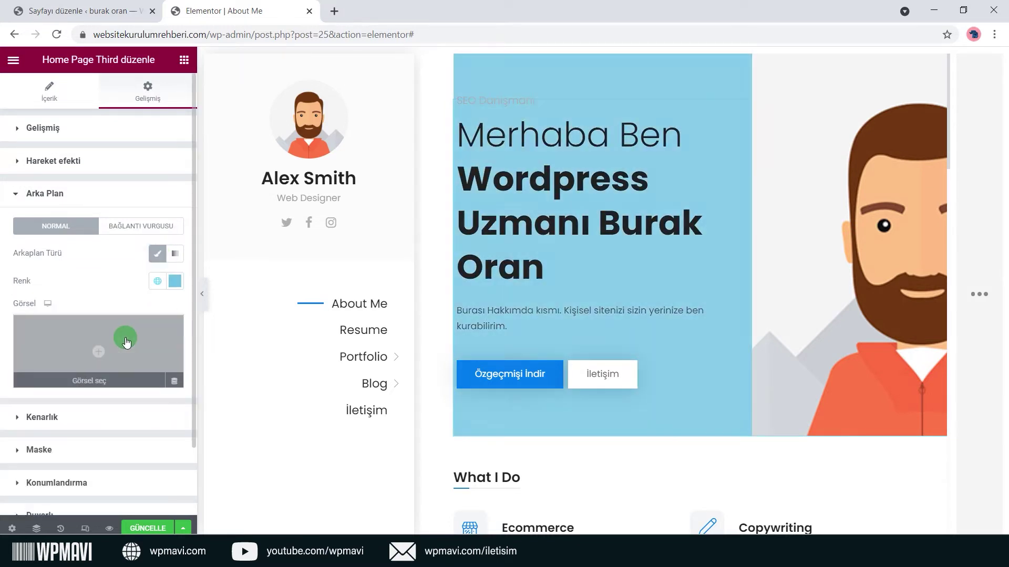
pyautogui.click(176, 284)
pyautogui.click(133, 374)
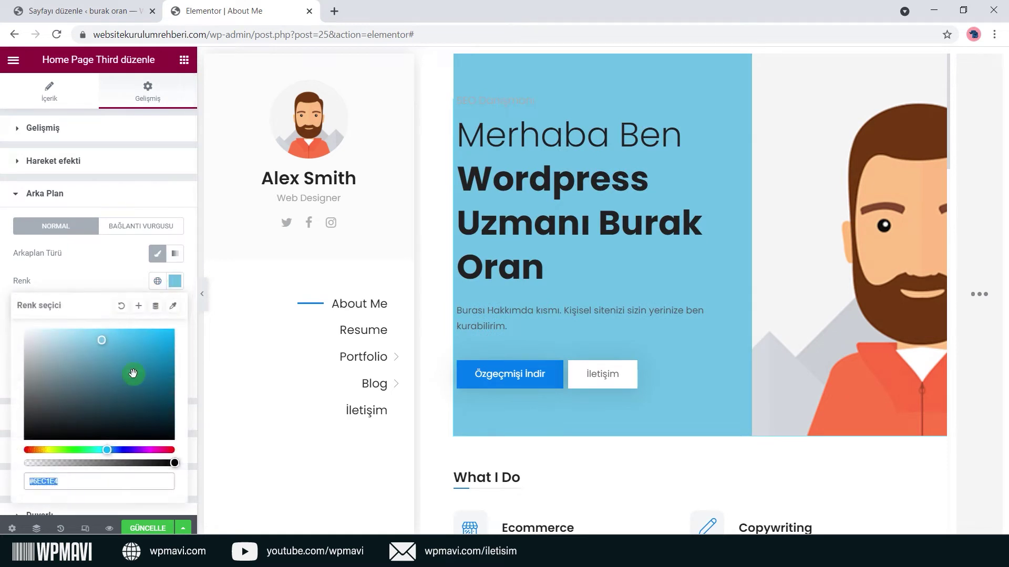
pyautogui.click(152, 337)
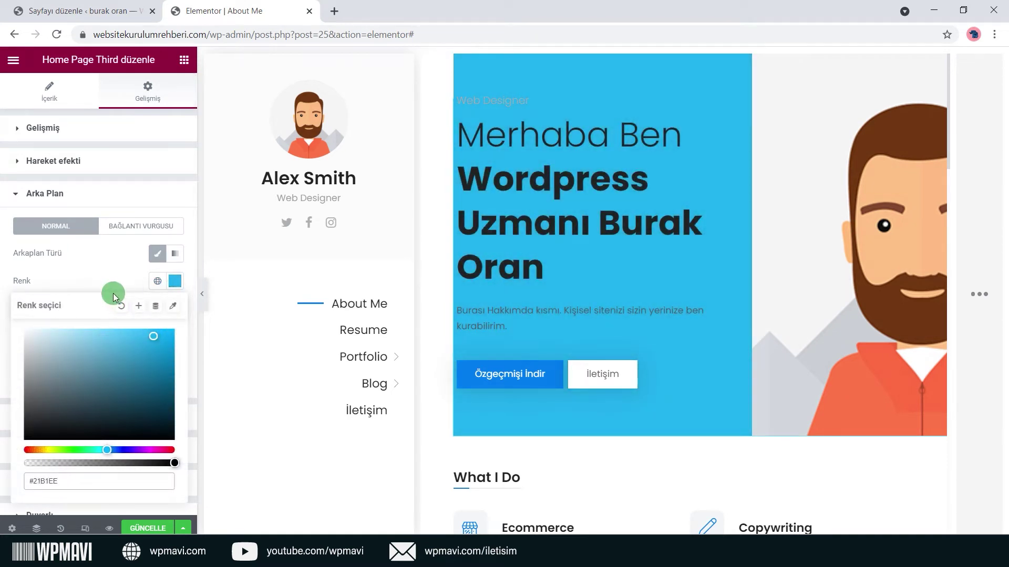
pyautogui.click(112, 289)
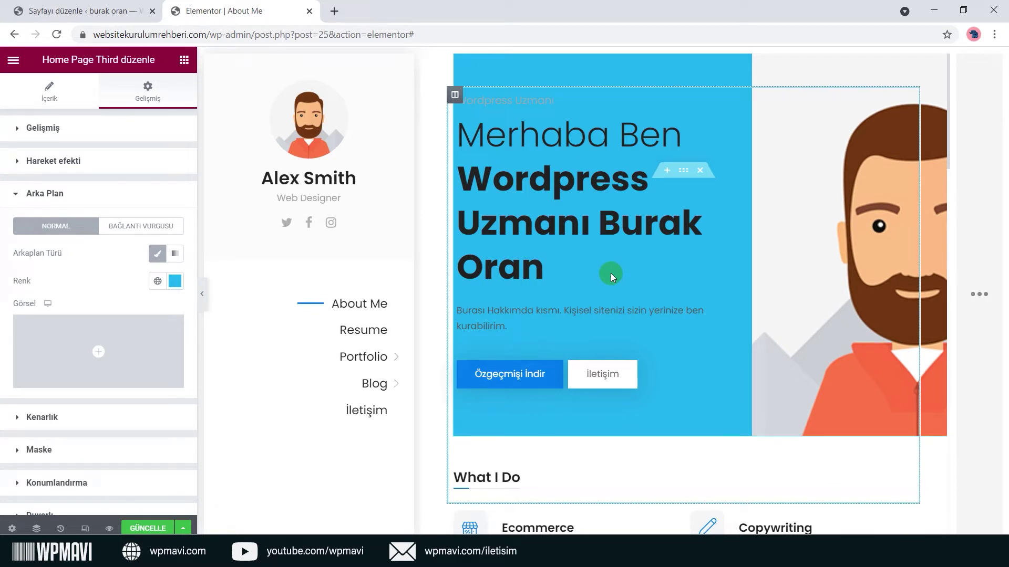
# Try a gradient and an image background, then set Renk to Saved Color #8 (#FFF).
pyautogui.click(176, 257)
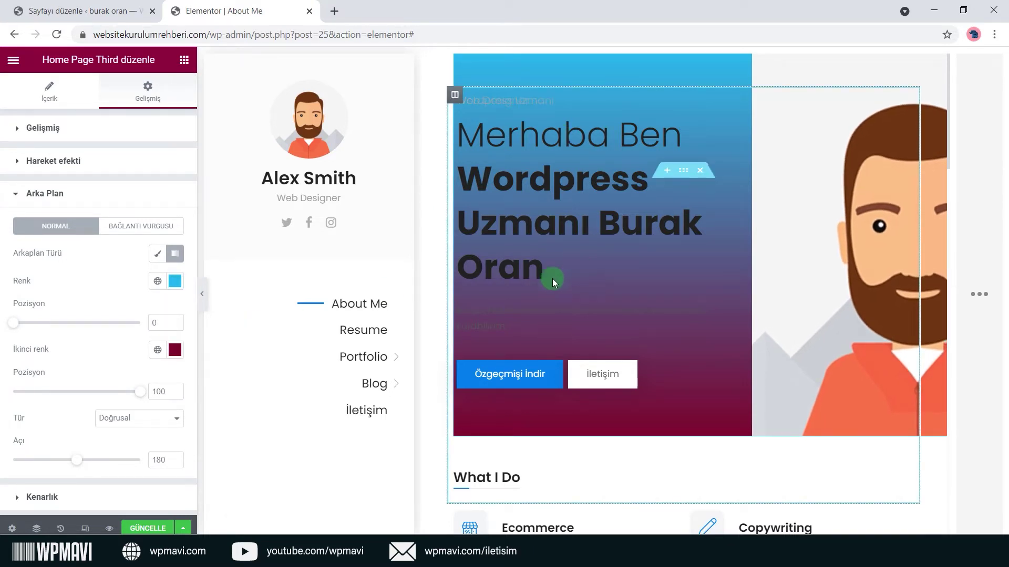
pyautogui.click(163, 257)
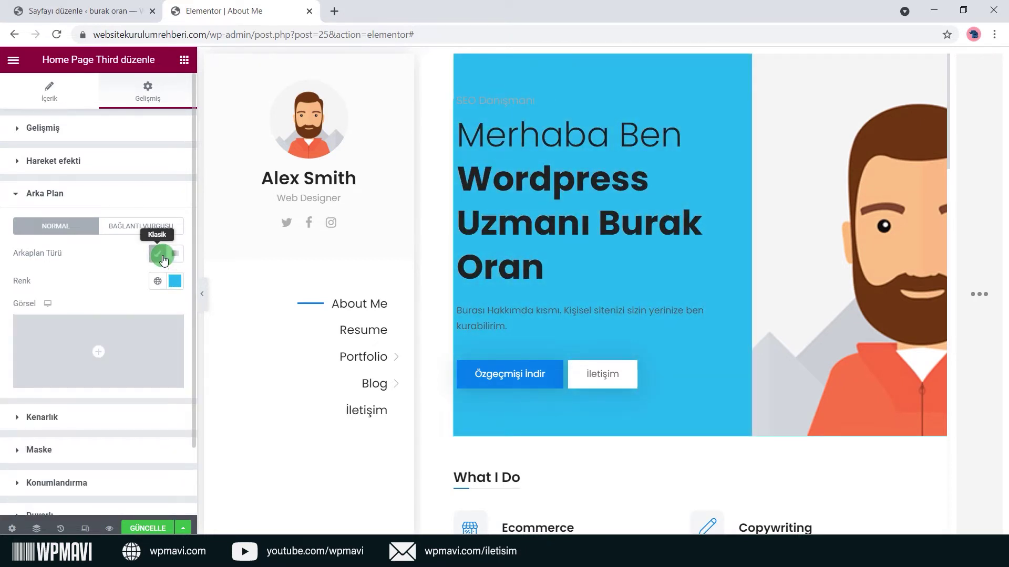
pyautogui.moveTo(131, 331)
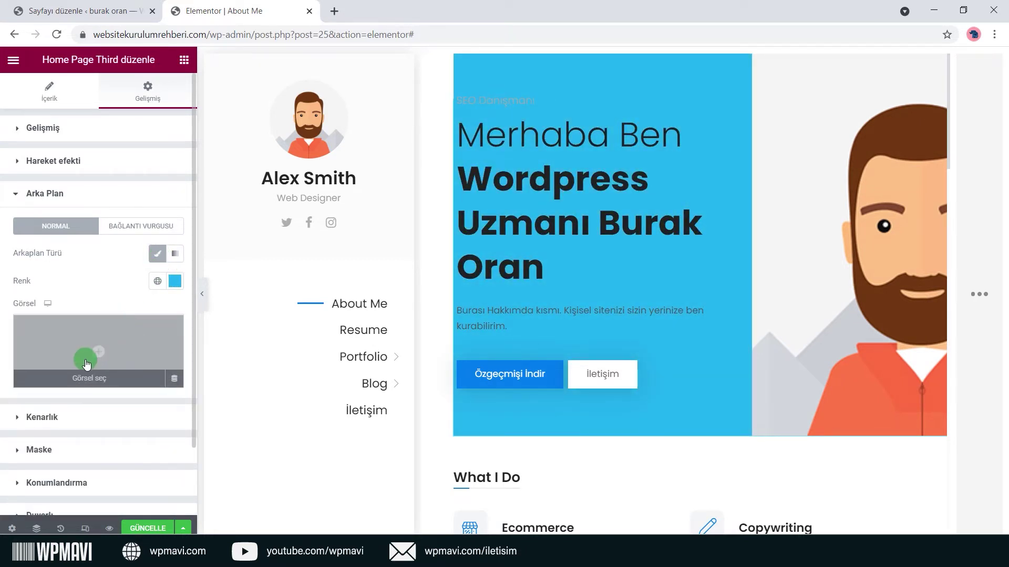
pyautogui.click(108, 376)
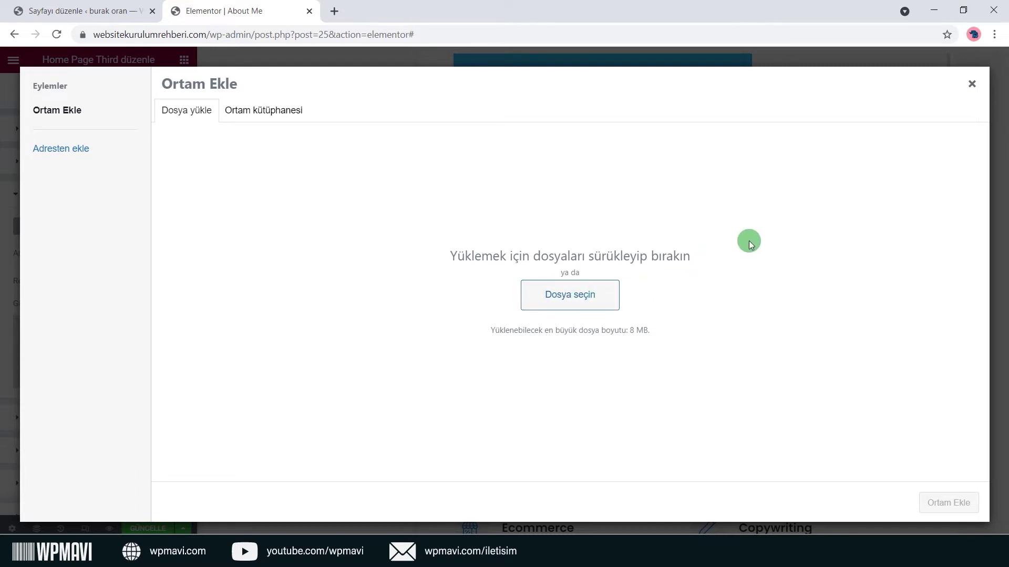
pyautogui.click(971, 83)
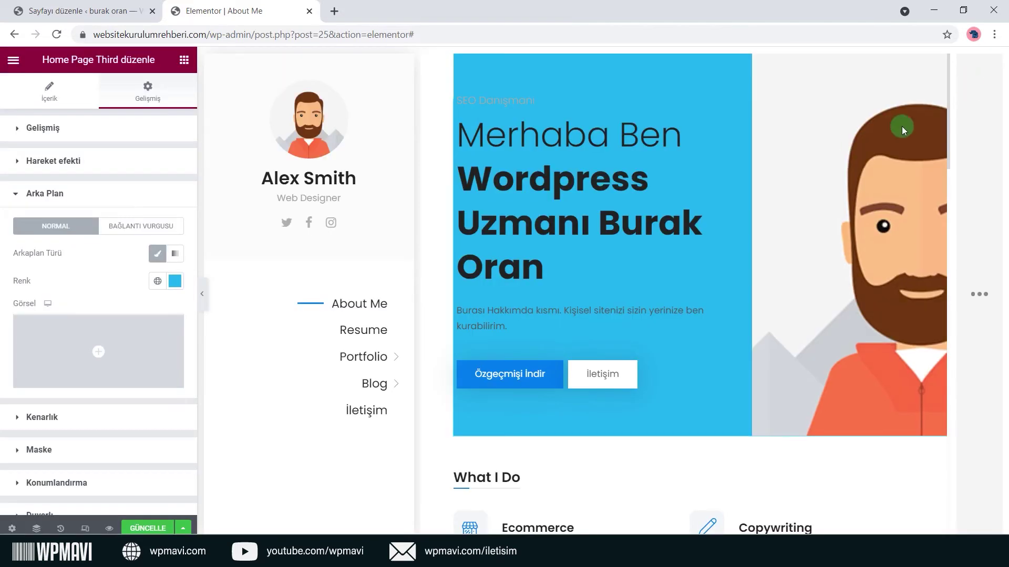
pyautogui.click(157, 281)
pyautogui.scroll(-1, 54, 496)
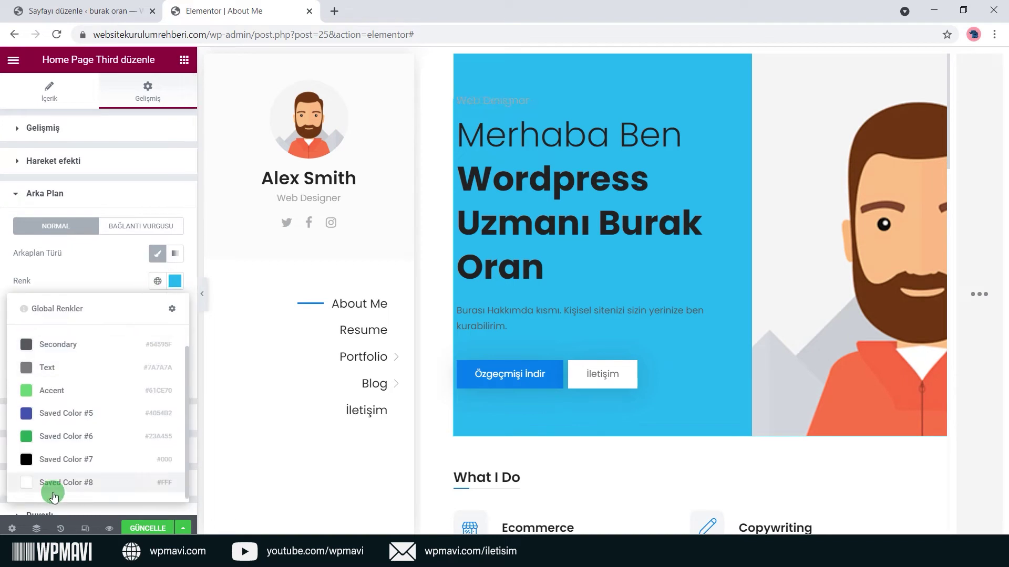
pyautogui.click(54, 497)
pyautogui.scroll(-2, 97, 270)
pyautogui.click(93, 339)
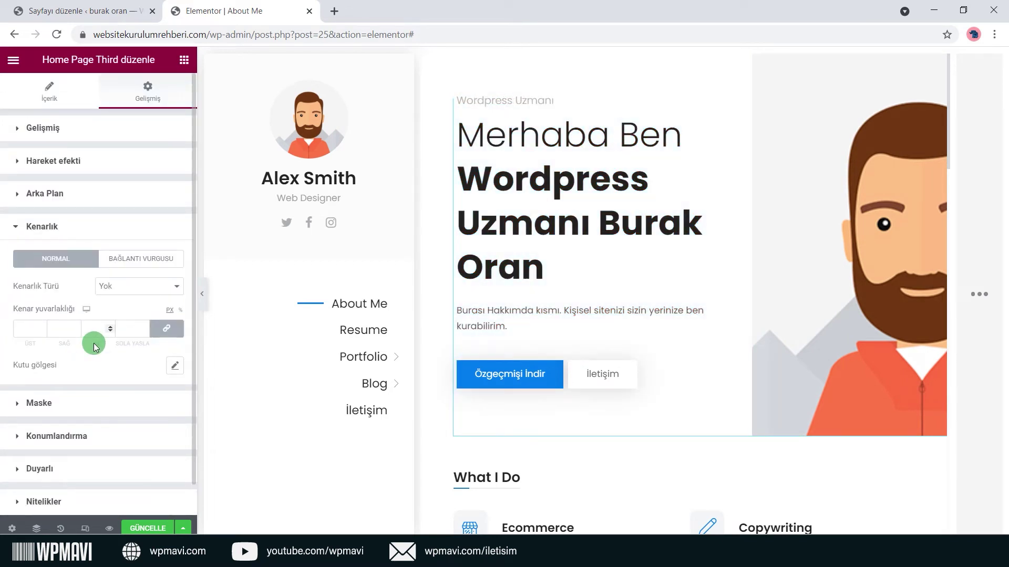
# Try double and dashed borders, then set Kenarlık Türü to Yok.
pyautogui.click(177, 290)
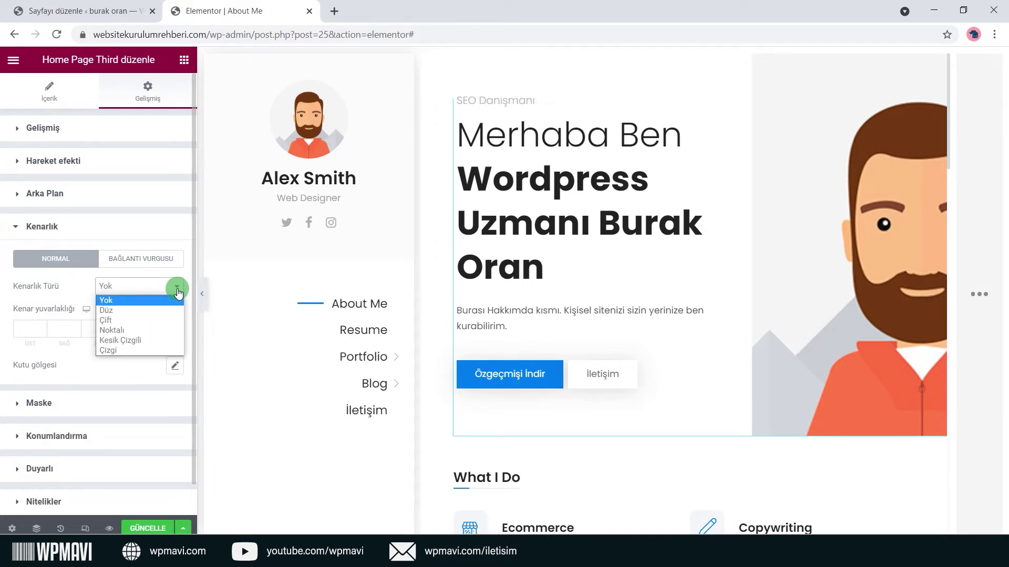
pyautogui.click(108, 321)
pyautogui.click(143, 286)
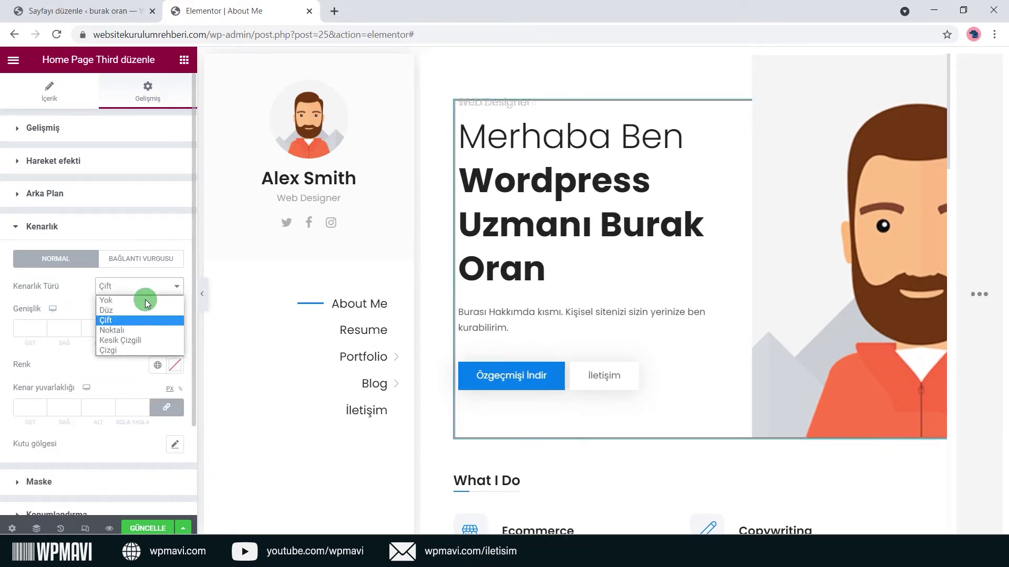
pyautogui.click(132, 339)
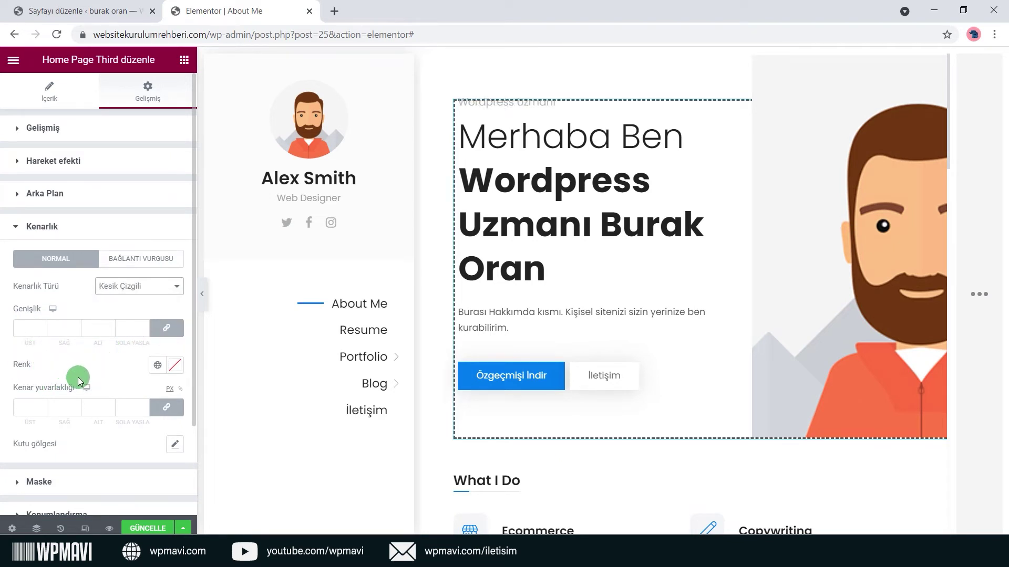
pyautogui.click(176, 288)
pyautogui.click(163, 304)
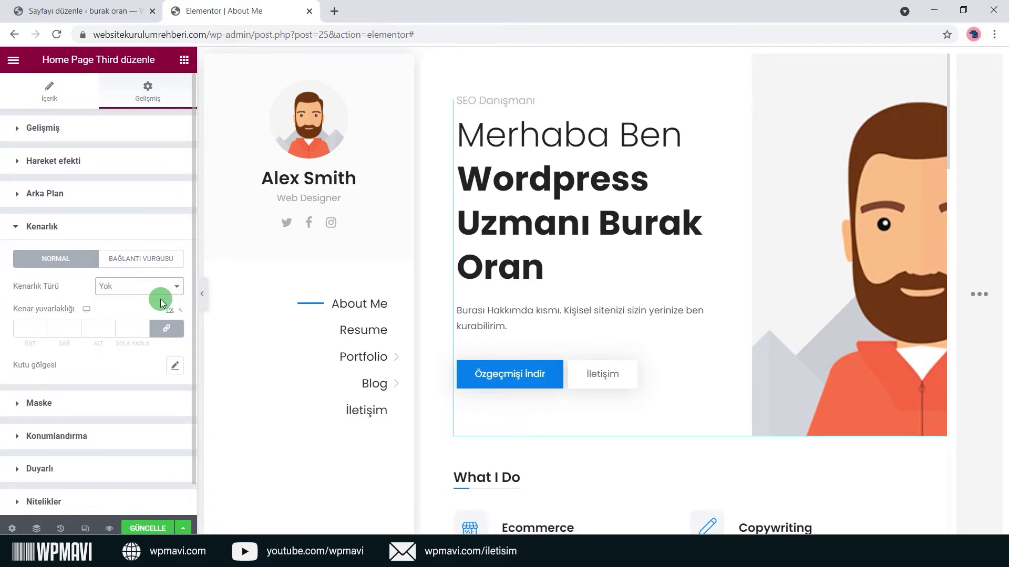
pyautogui.click(142, 226)
pyautogui.click(62, 260)
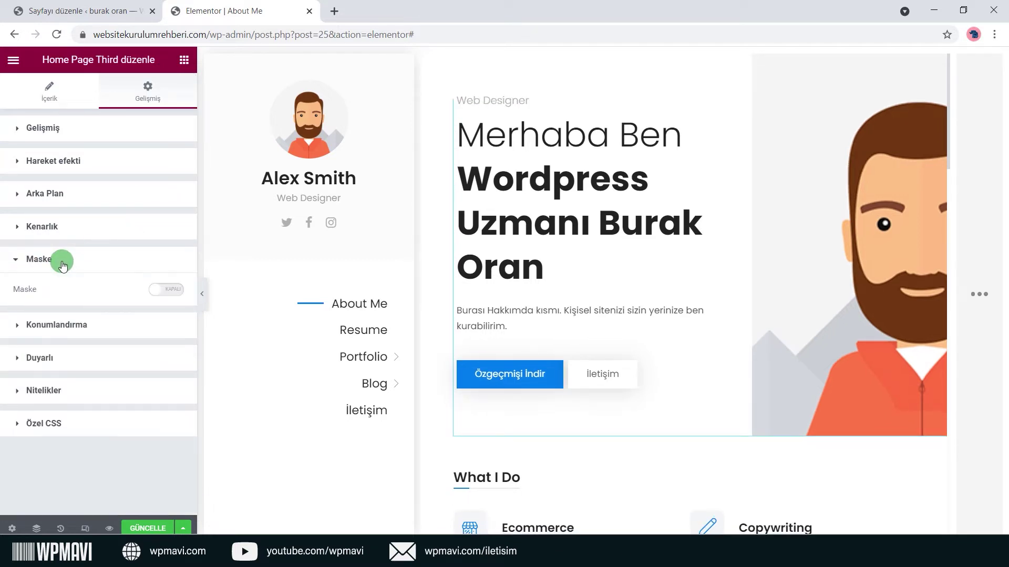
pyautogui.click(173, 290)
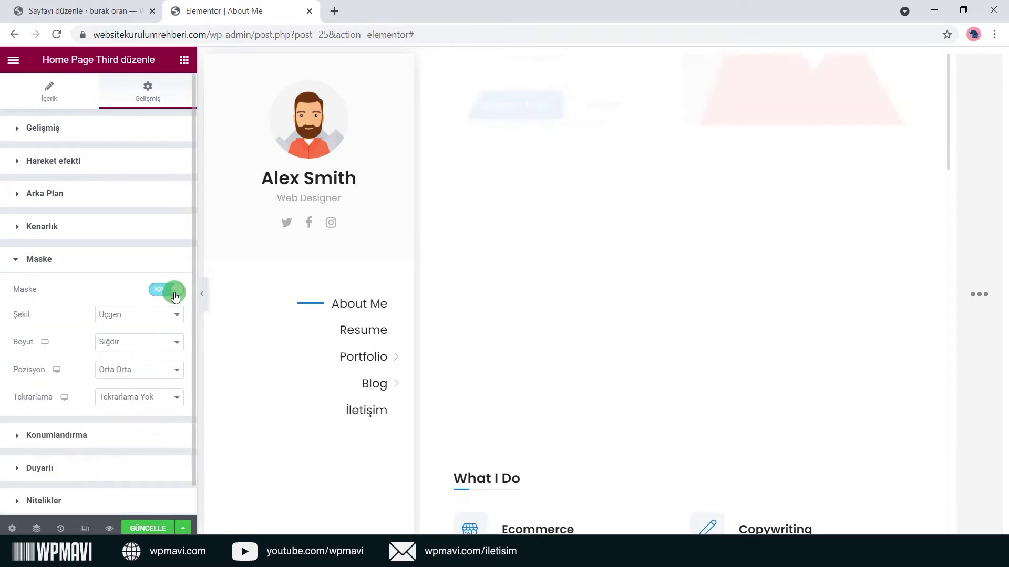
pyautogui.click(169, 319)
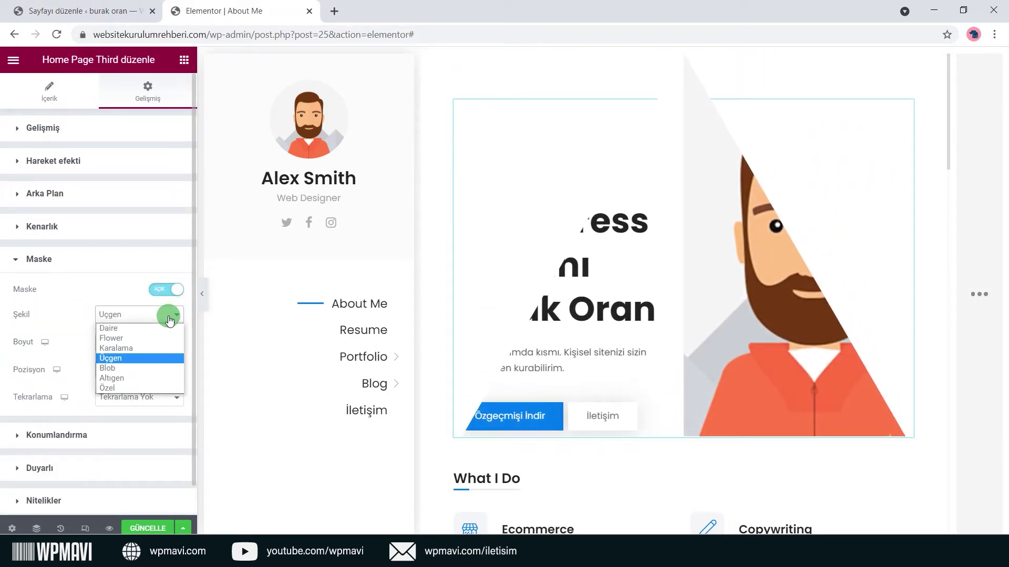
pyautogui.click(161, 338)
pyautogui.click(169, 314)
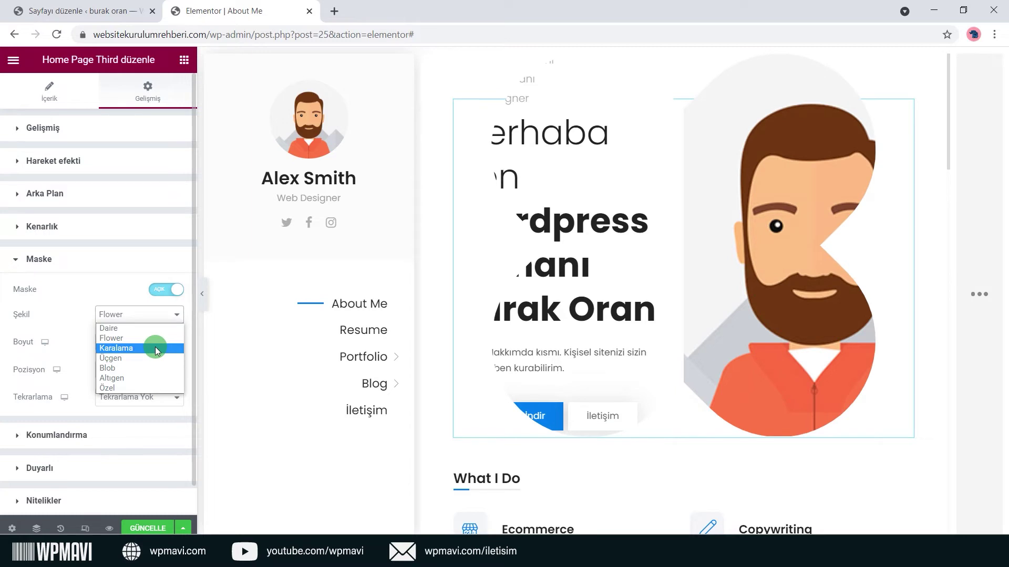
pyautogui.click(156, 348)
pyautogui.click(163, 316)
pyautogui.click(153, 358)
pyautogui.click(164, 315)
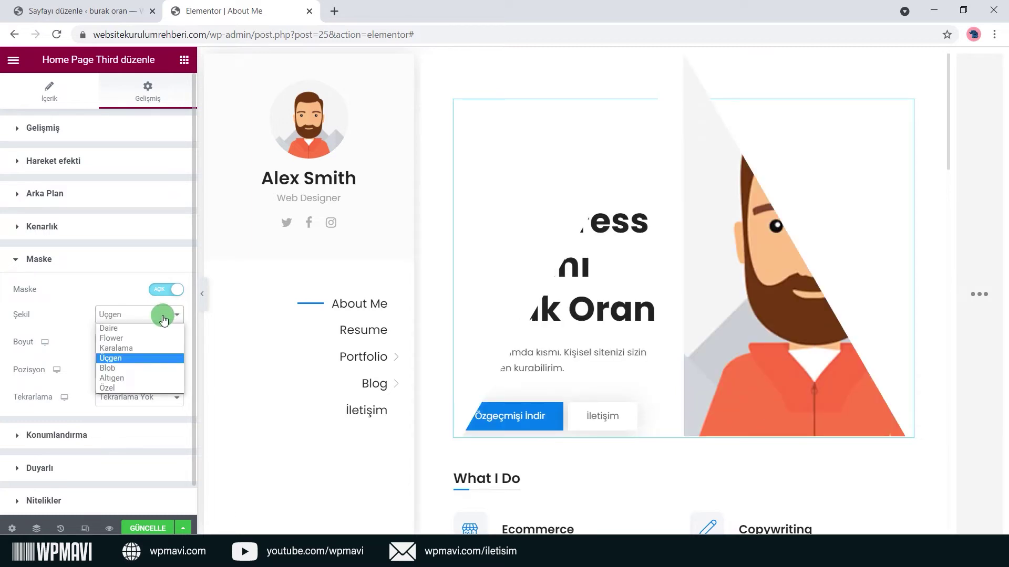
pyautogui.click(134, 378)
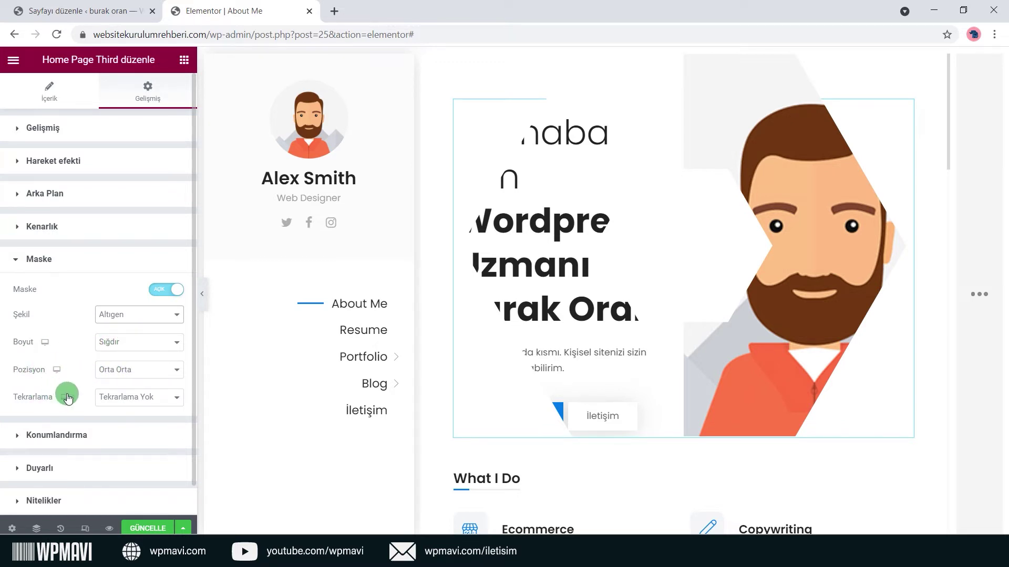
pyautogui.click(161, 298)
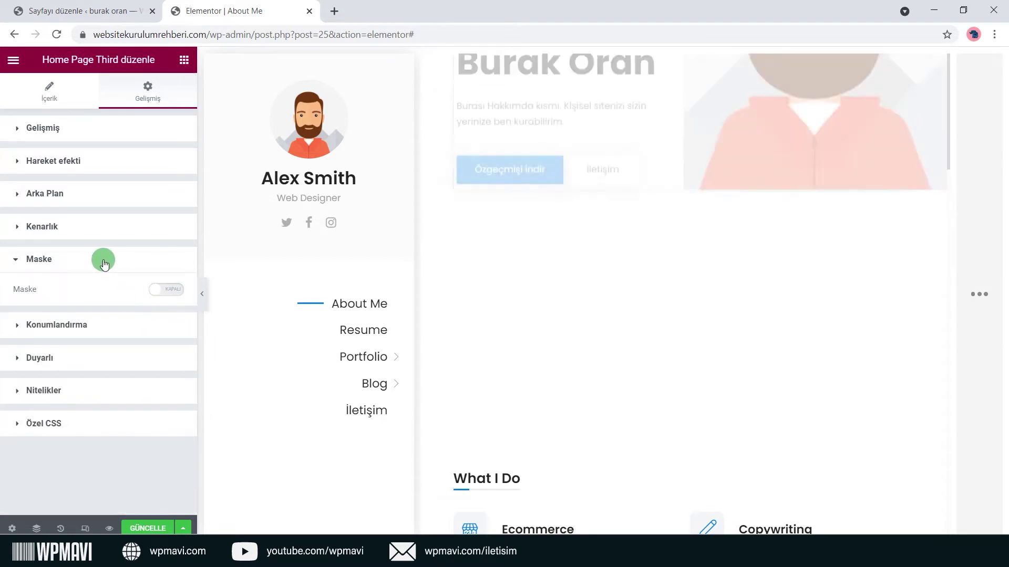
pyautogui.click(103, 259)
# Set Konumlandırma Genişlik to Varsayılan after testing an Özel width with the slider.
pyautogui.click(81, 296)
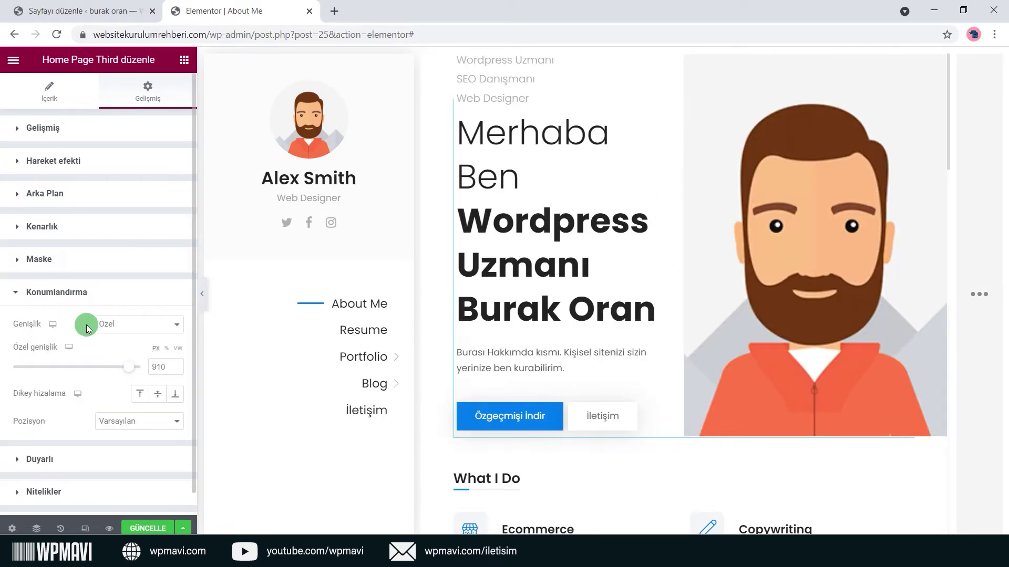
pyautogui.click(166, 332)
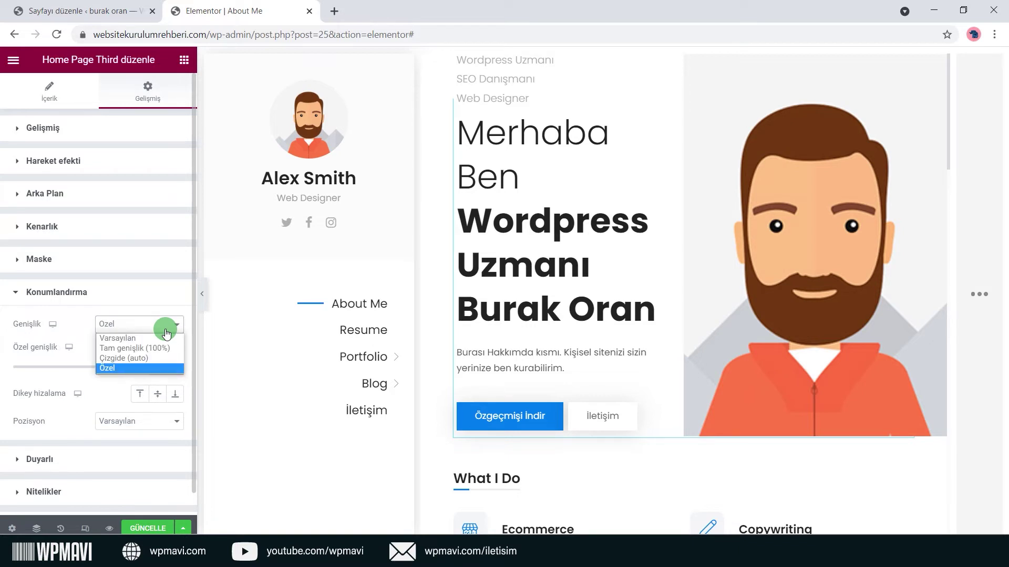
pyautogui.click(167, 337)
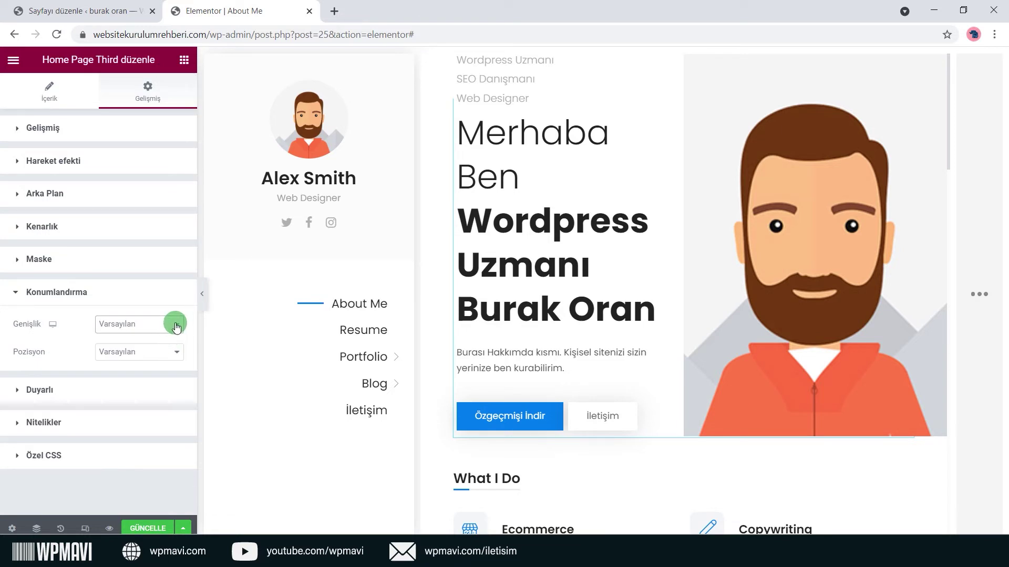
pyautogui.click(175, 326)
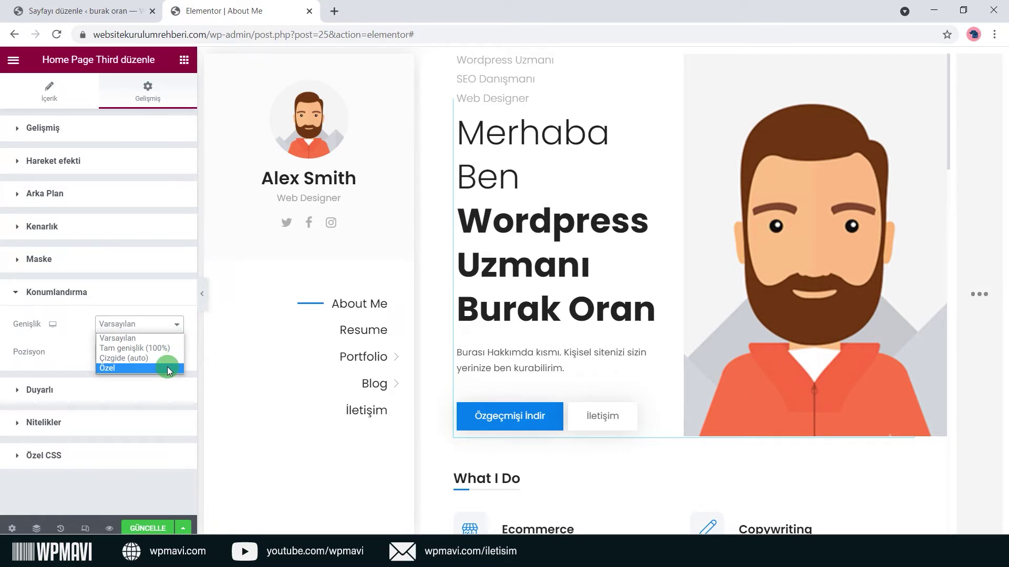
pyautogui.click(178, 338)
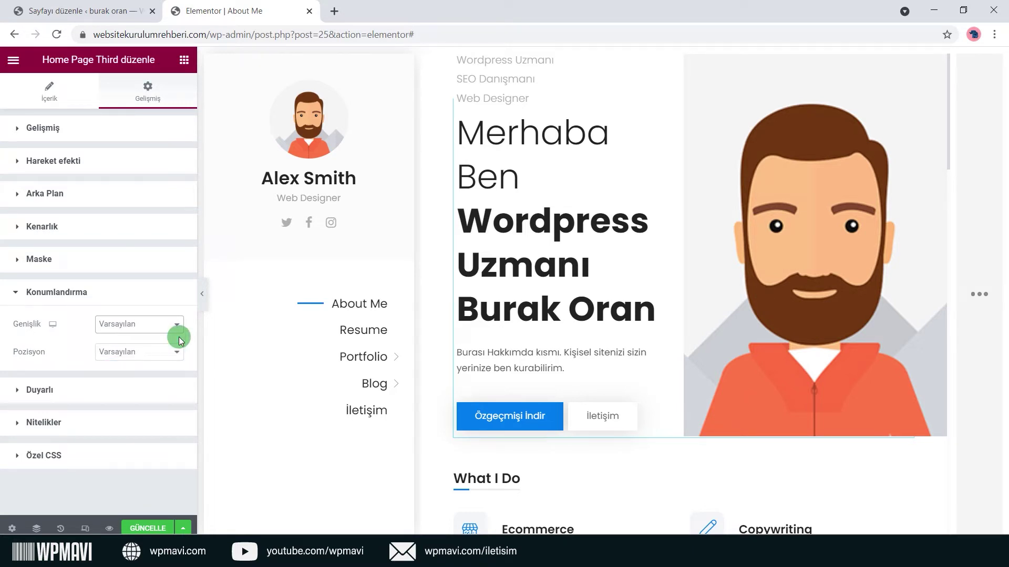
pyautogui.click(178, 326)
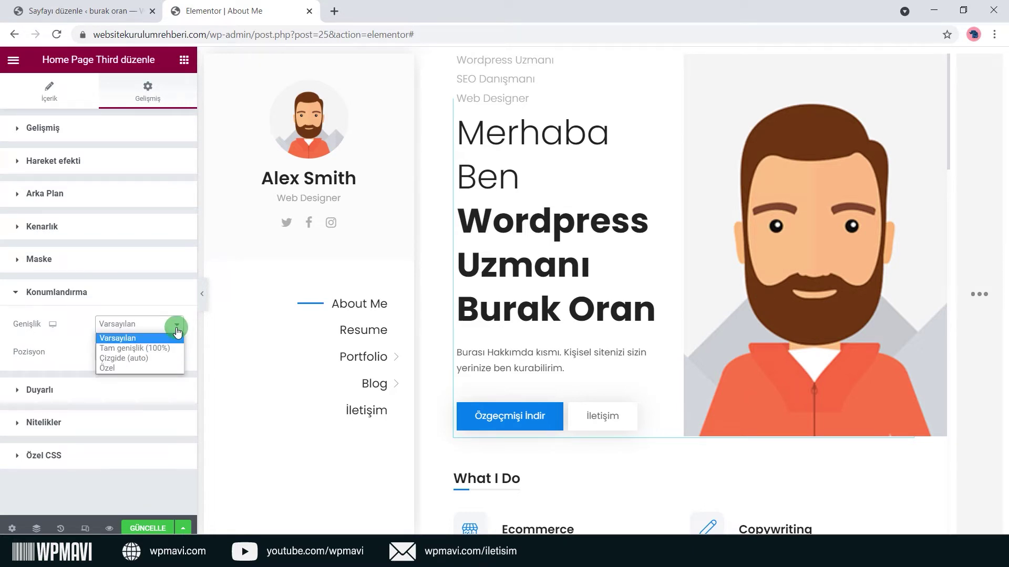
pyautogui.click(112, 369)
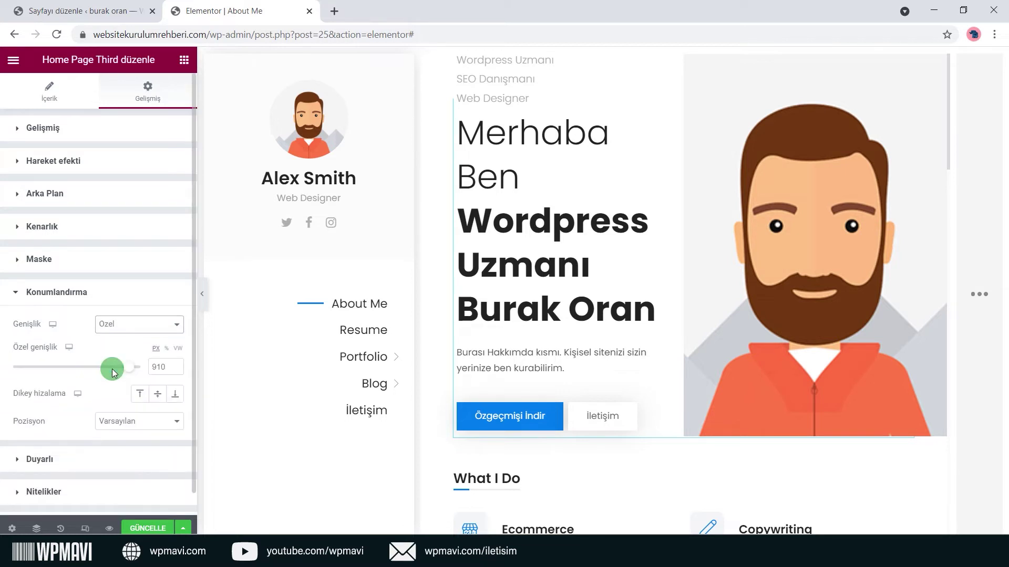
pyautogui.moveTo(118, 372); pyautogui.dragTo(89, 367)
pyautogui.click(139, 324)
pyautogui.click(139, 339)
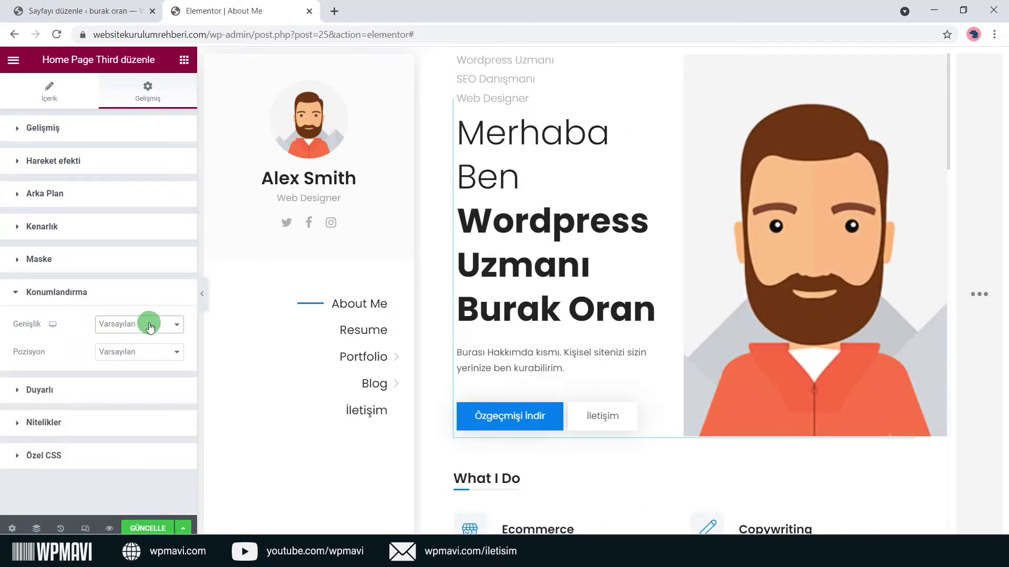
pyautogui.click(159, 294)
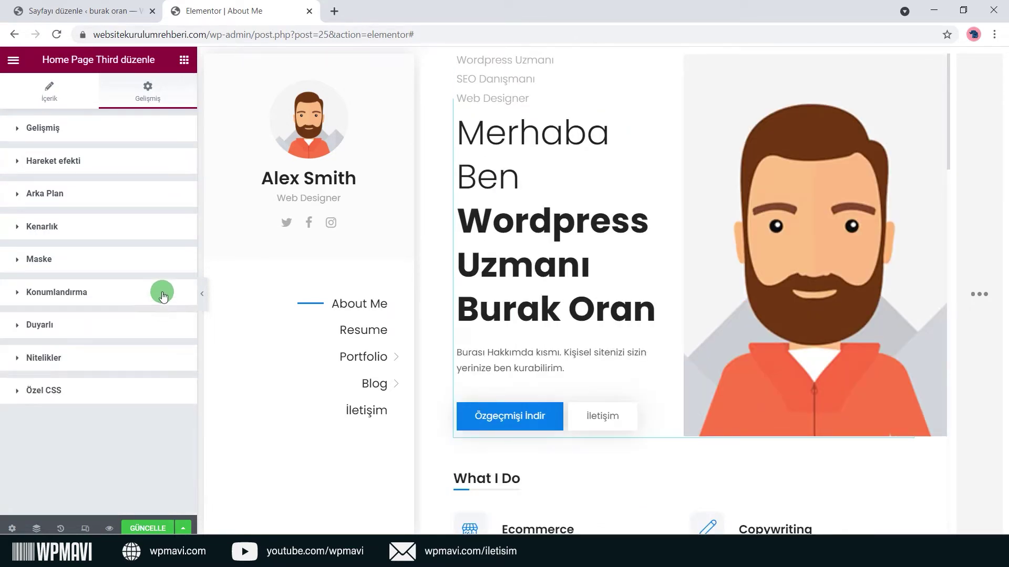
# Turn on Tablette Gizle and Mobilde Gizle, leaving Masaüstünde Gizle off.
pyautogui.click(78, 327)
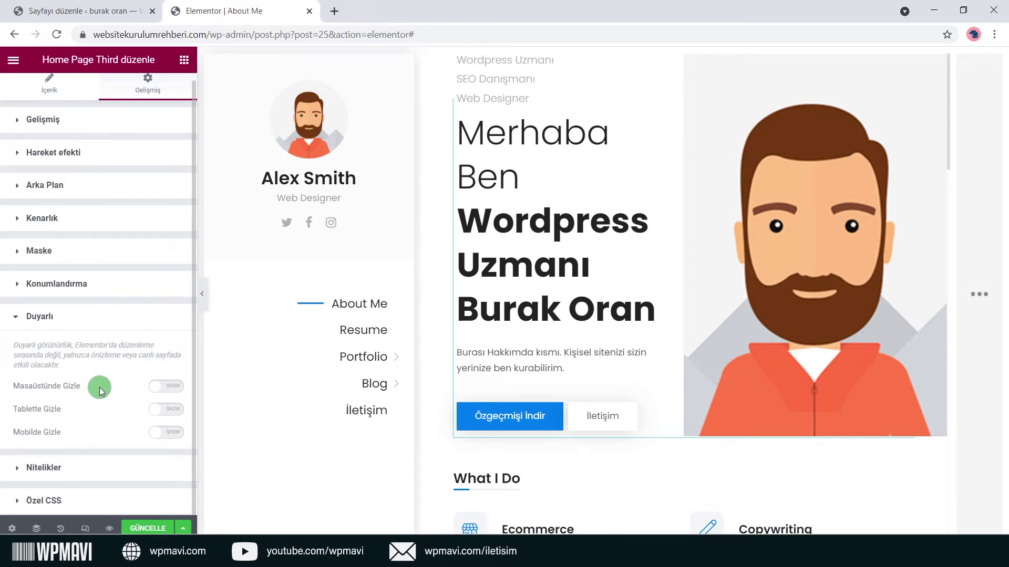
pyautogui.click(175, 389)
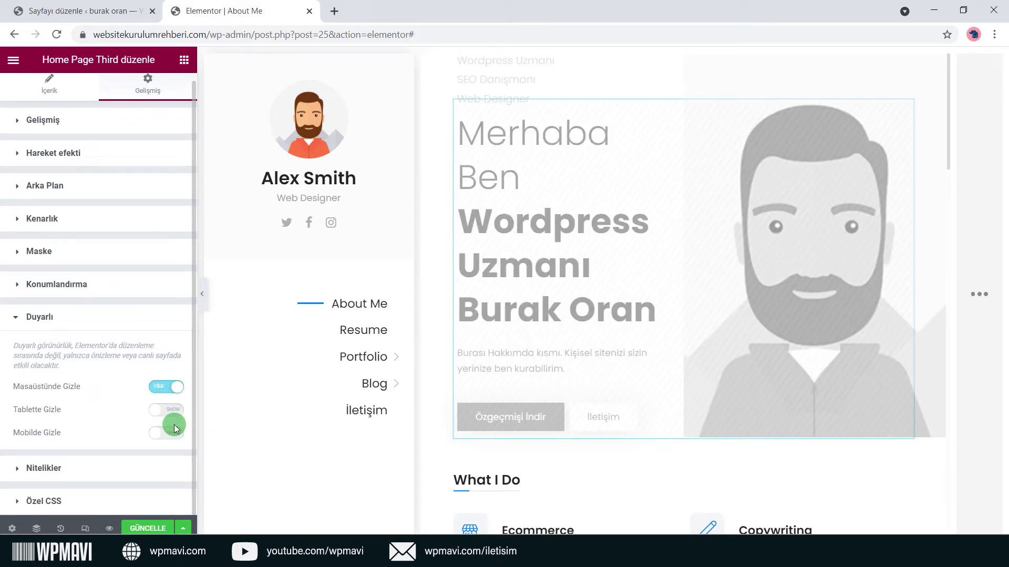
pyautogui.click(166, 388)
pyautogui.click(167, 410)
pyautogui.click(172, 433)
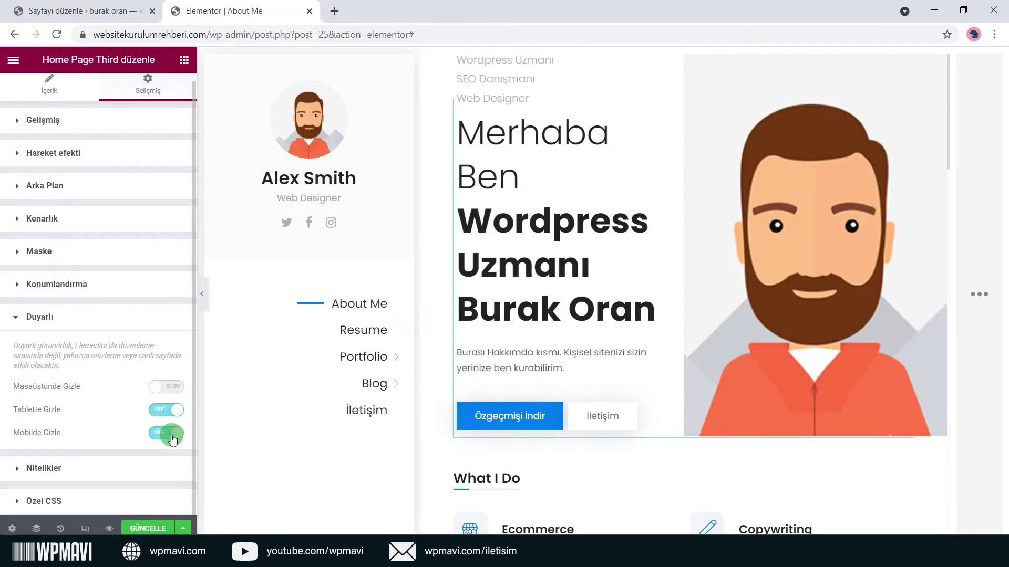
pyautogui.click(130, 322)
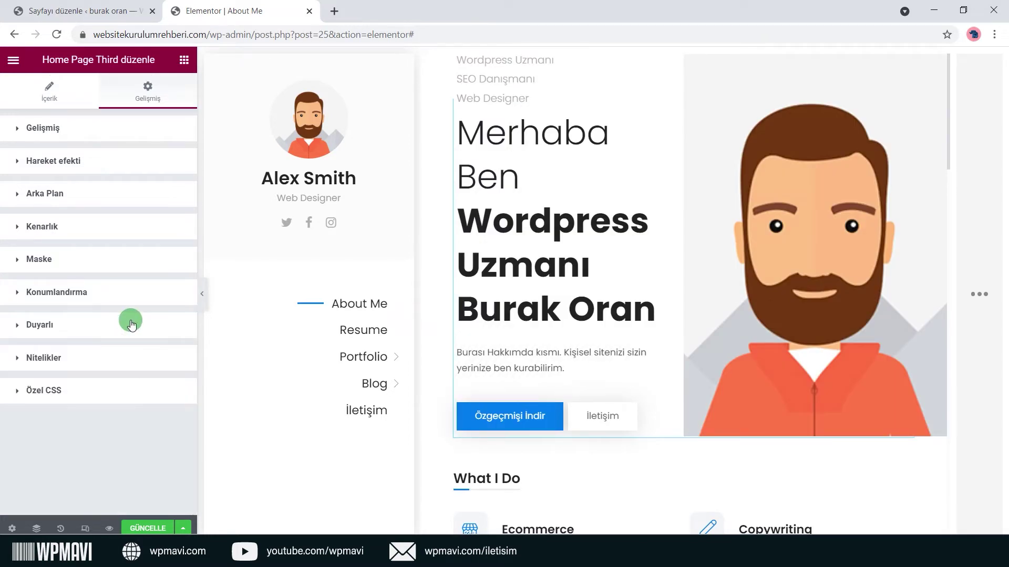
# Look through the Nitelikler and Özel CSS settings without changing them.
pyautogui.click(109, 357)
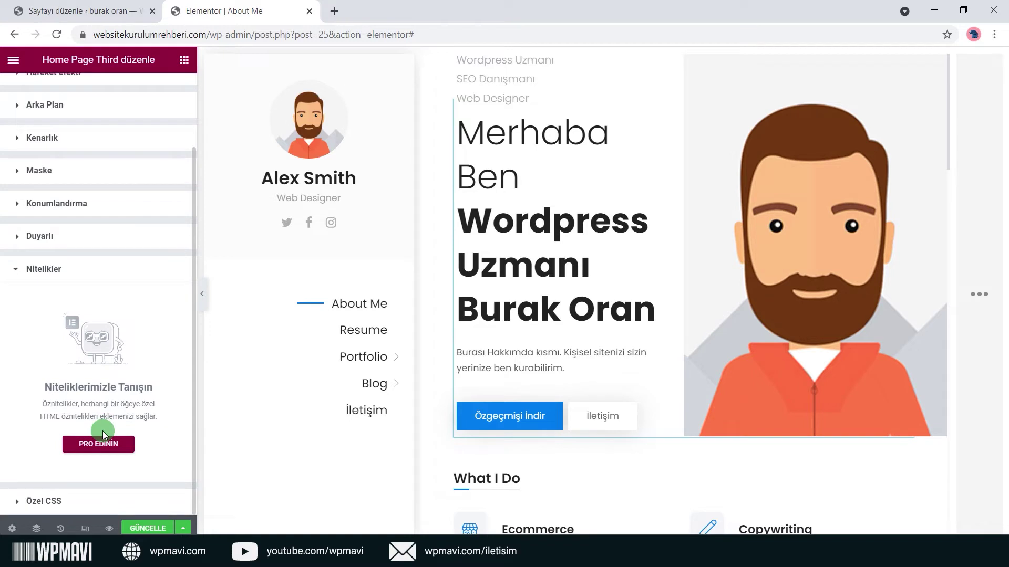
pyautogui.click(129, 497)
pyautogui.click(117, 278)
pyautogui.click(100, 359)
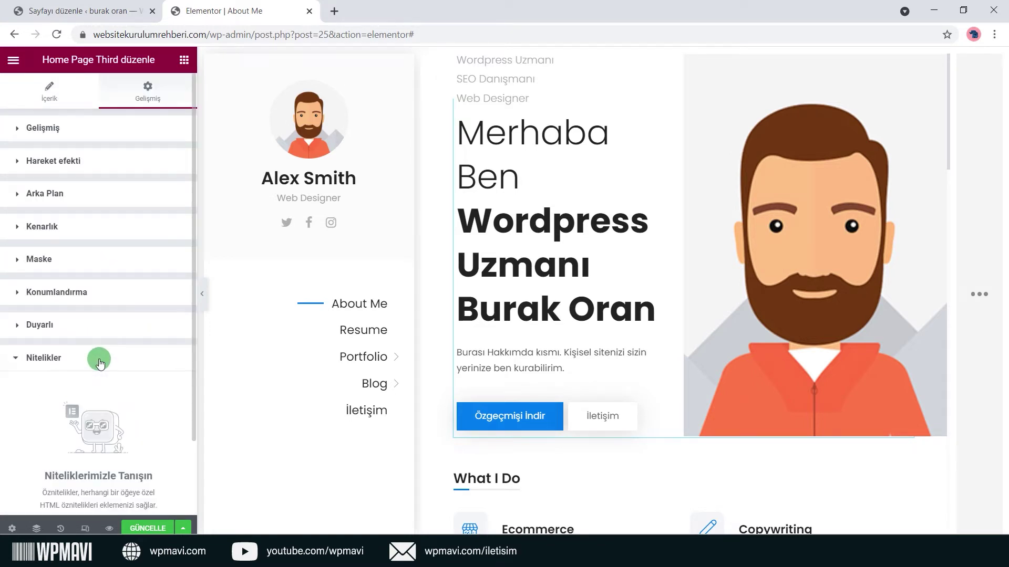
pyautogui.click(100, 361)
pyautogui.click(99, 362)
pyautogui.click(100, 361)
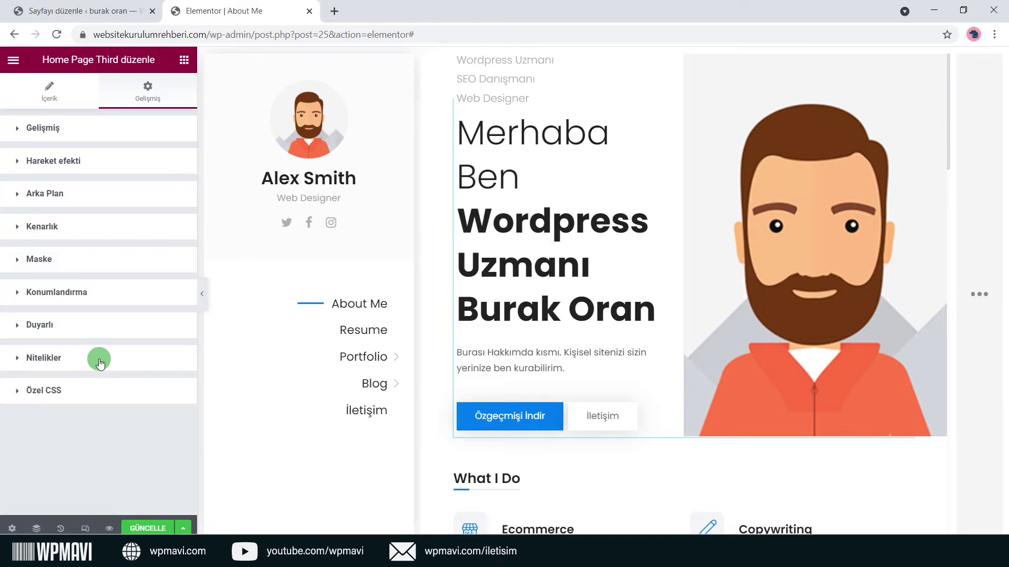
pyautogui.click(176, 100)
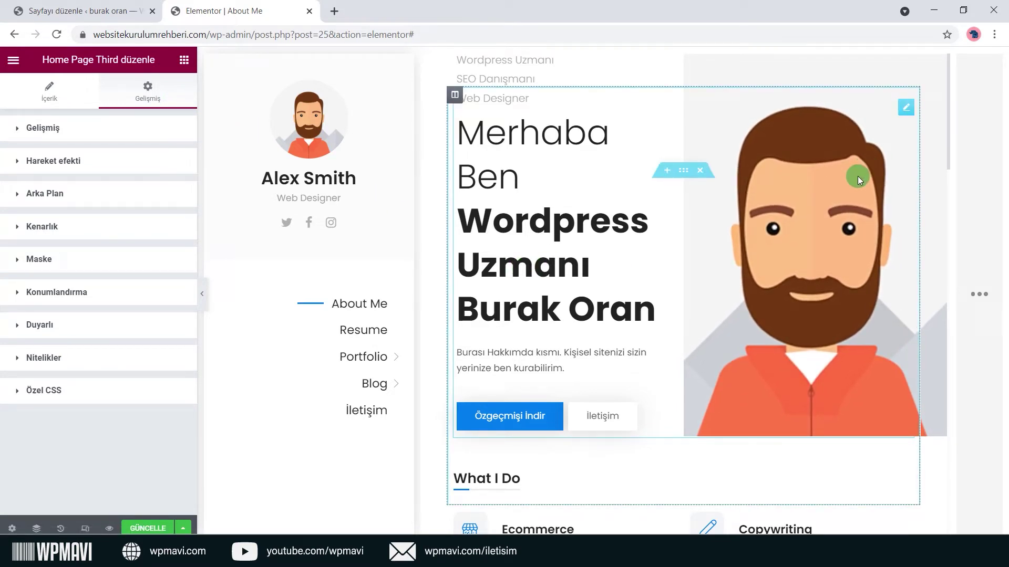
# Scroll the page and try repositioning the What I Do heading.
pyautogui.scroll(-3, 821, 188)
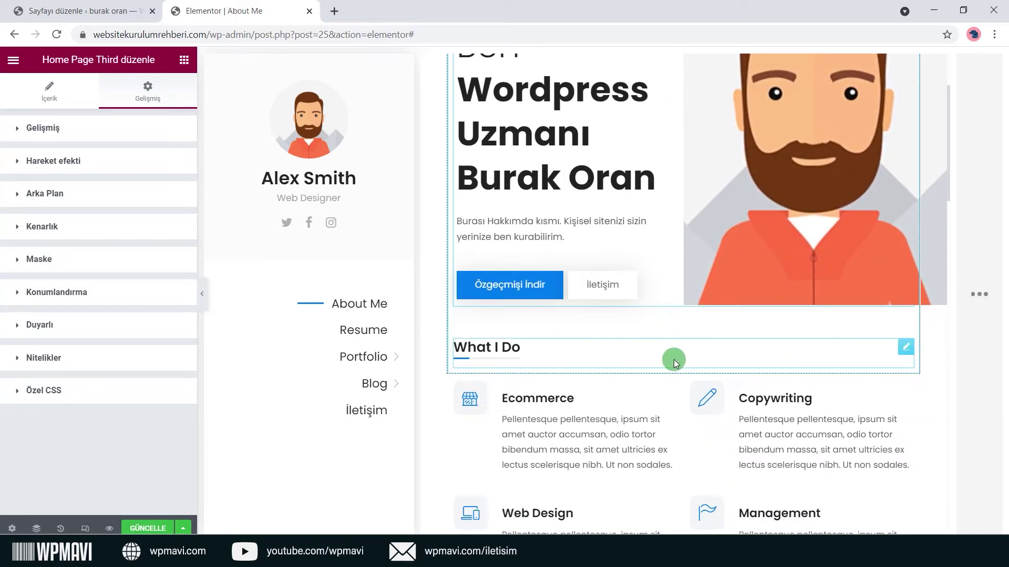
pyautogui.moveTo(455, 349); pyautogui.dragTo(490, 322)
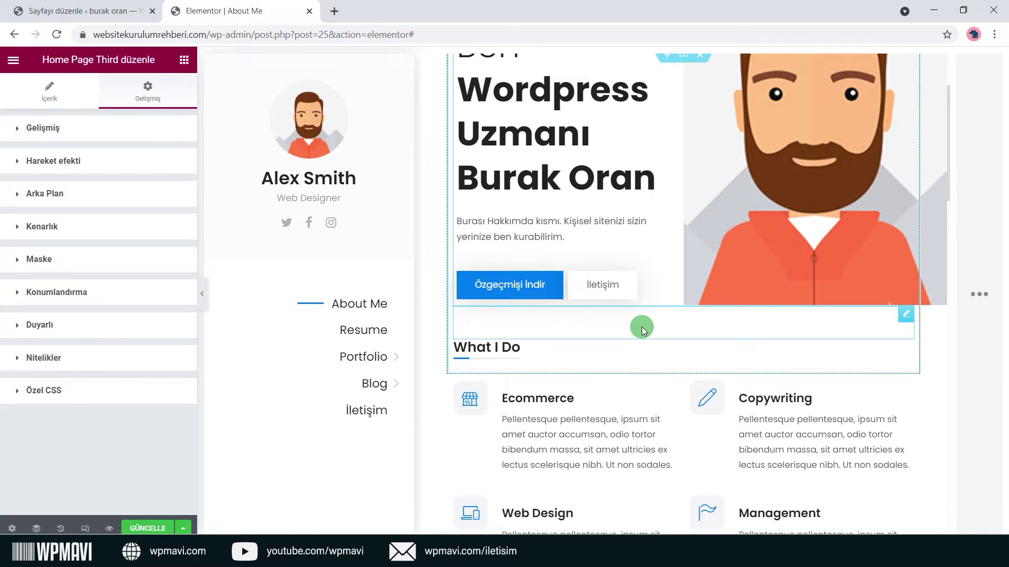
pyautogui.scroll(3, 641, 327)
pyautogui.scroll(-3, 642, 327)
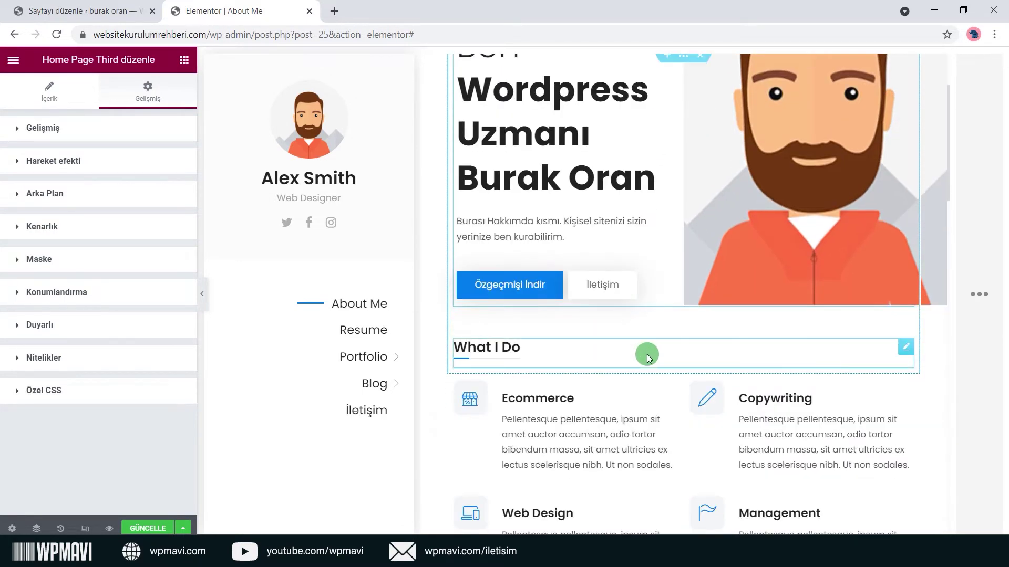
pyautogui.scroll(1, 672, 327)
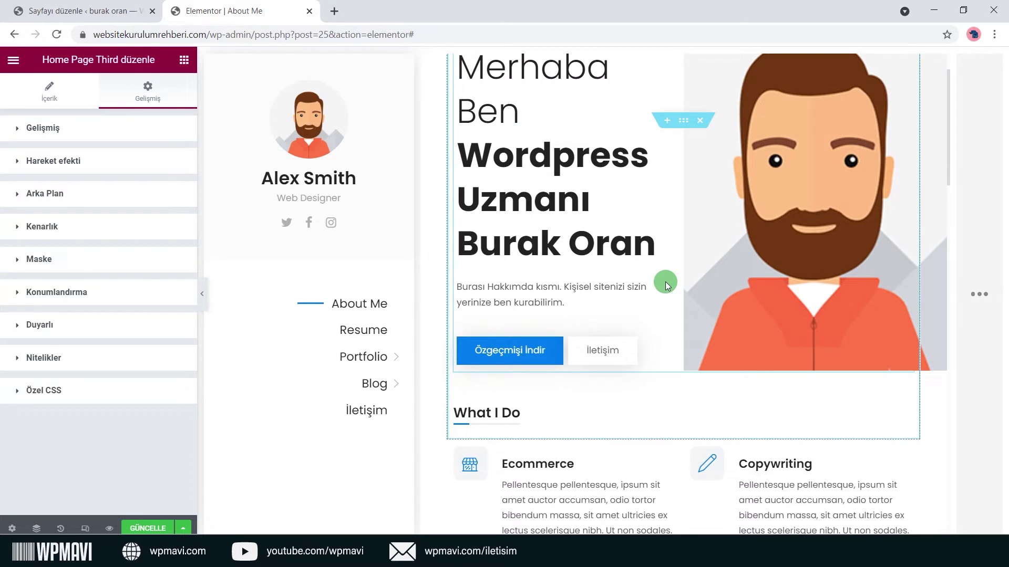
pyautogui.scroll(1, 666, 285)
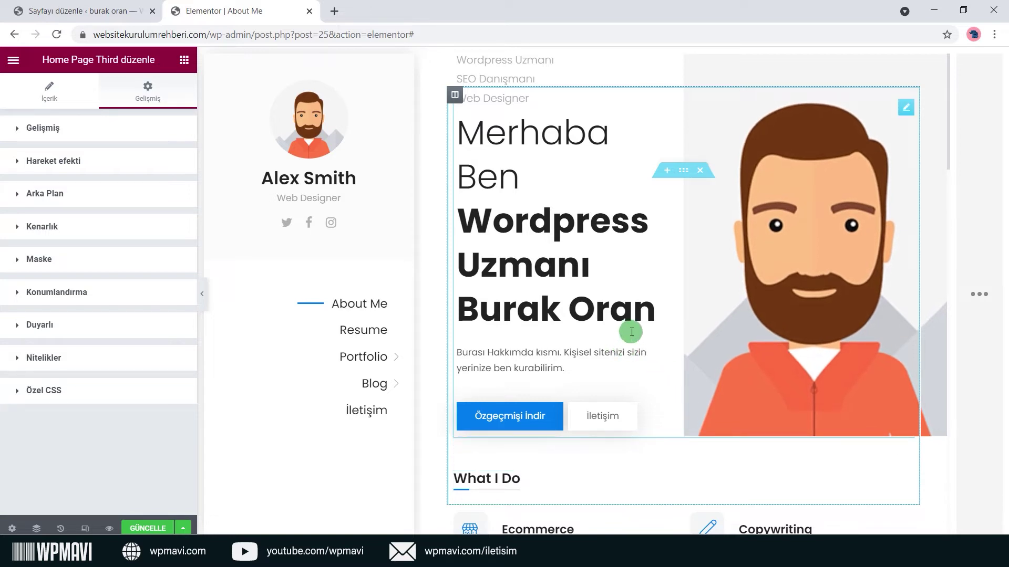
# Open the Bölüm düzenle Yerleşim settings for the section holding the Merhaba Ben heading.
pyautogui.scroll(-2, 632, 310)
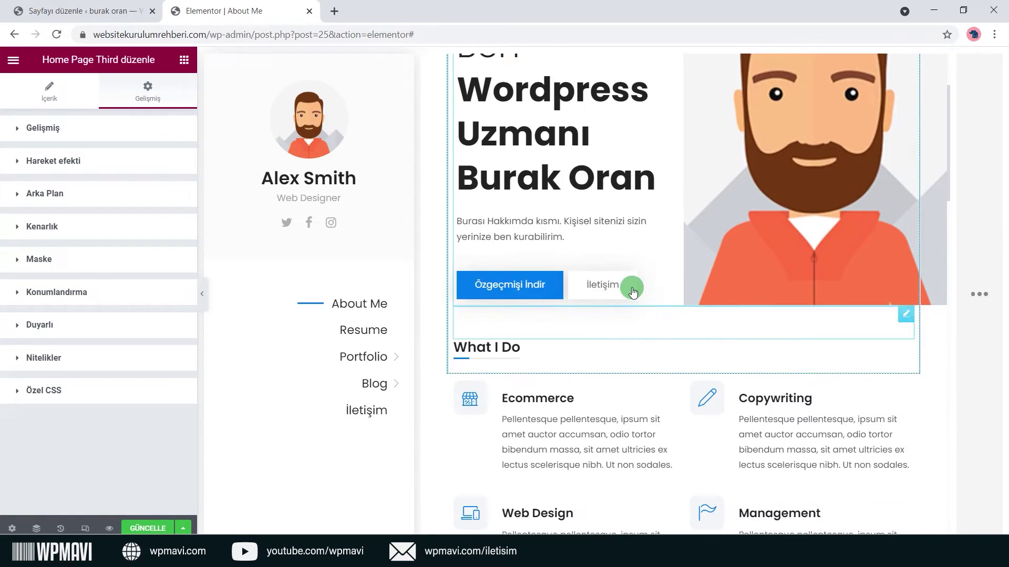
pyautogui.scroll(2, 634, 286)
pyautogui.scroll(-4, 633, 286)
pyautogui.scroll(-1, 648, 298)
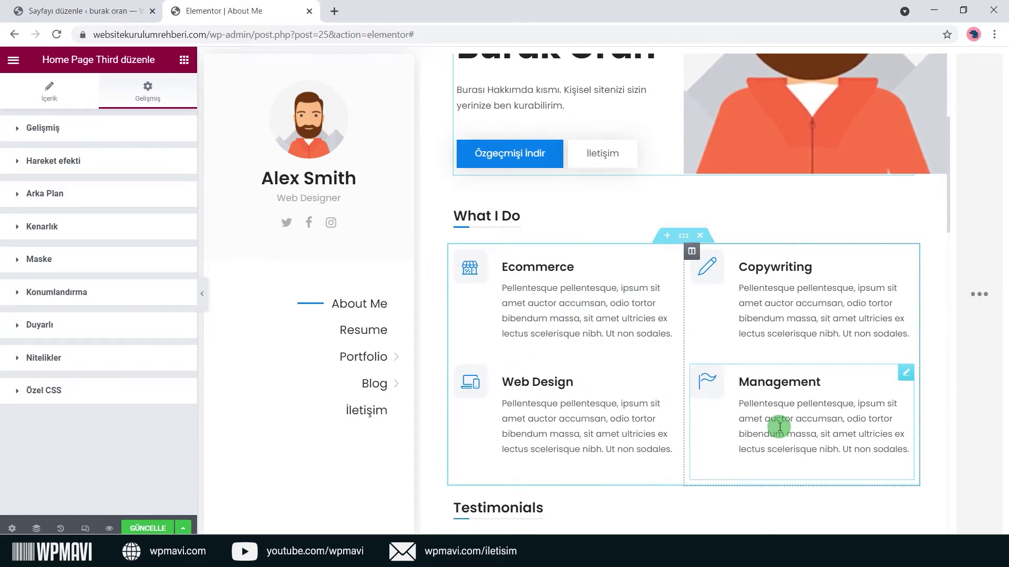
pyautogui.scroll(5, 770, 312)
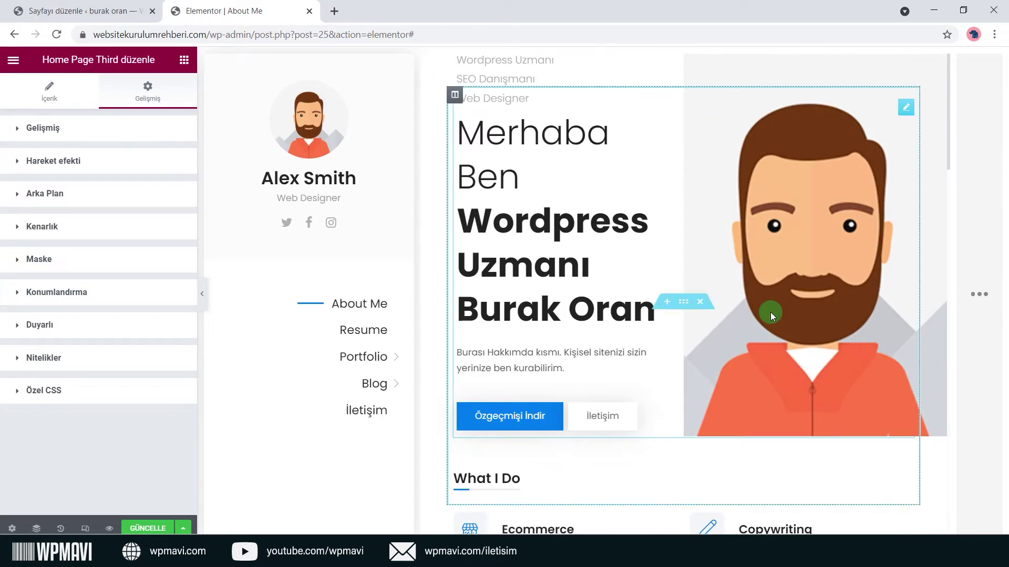
pyautogui.scroll(-1, 771, 312)
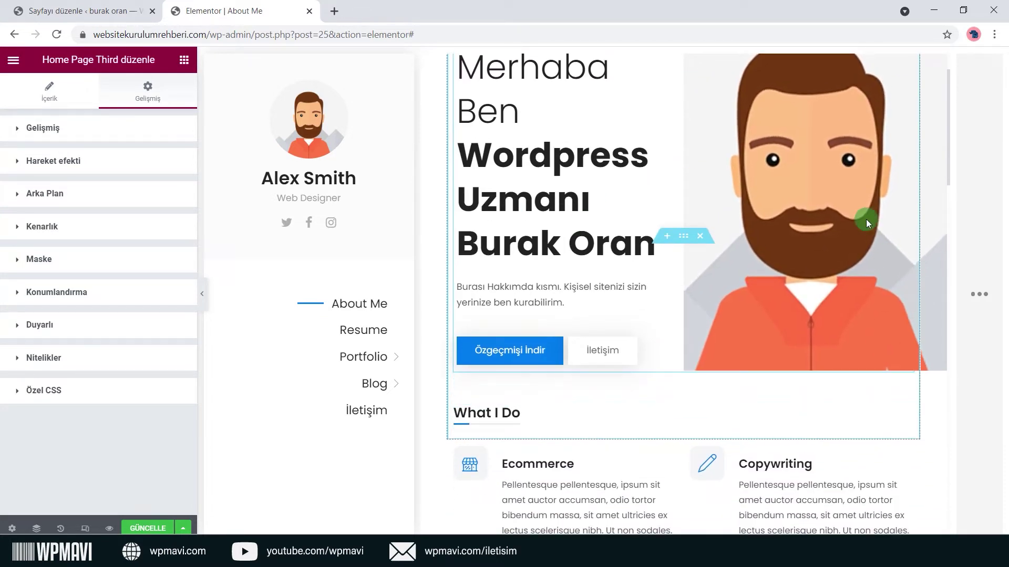
pyautogui.scroll(1, 576, 303)
pyautogui.click(460, 100)
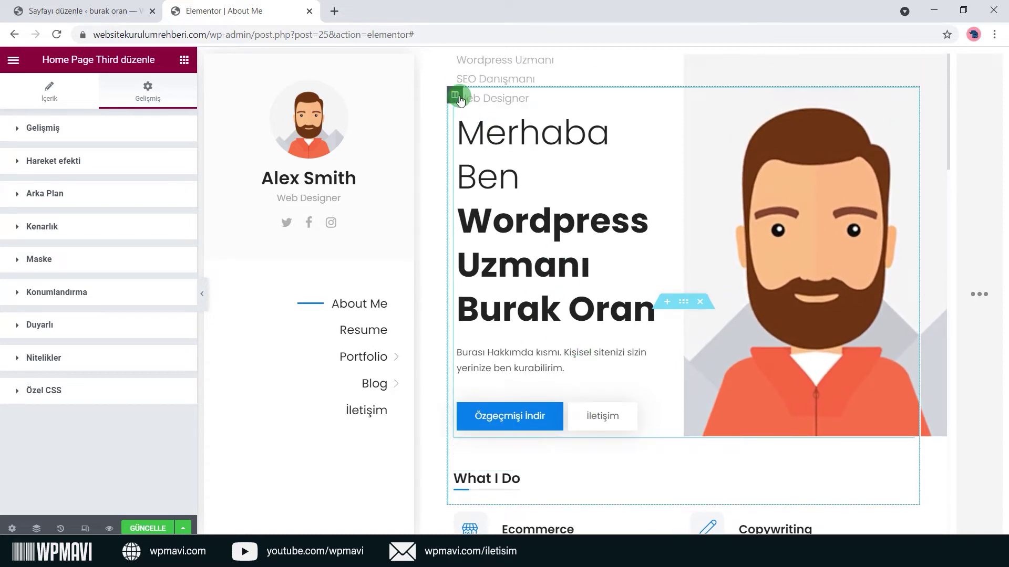
pyautogui.scroll(-1, 522, 195)
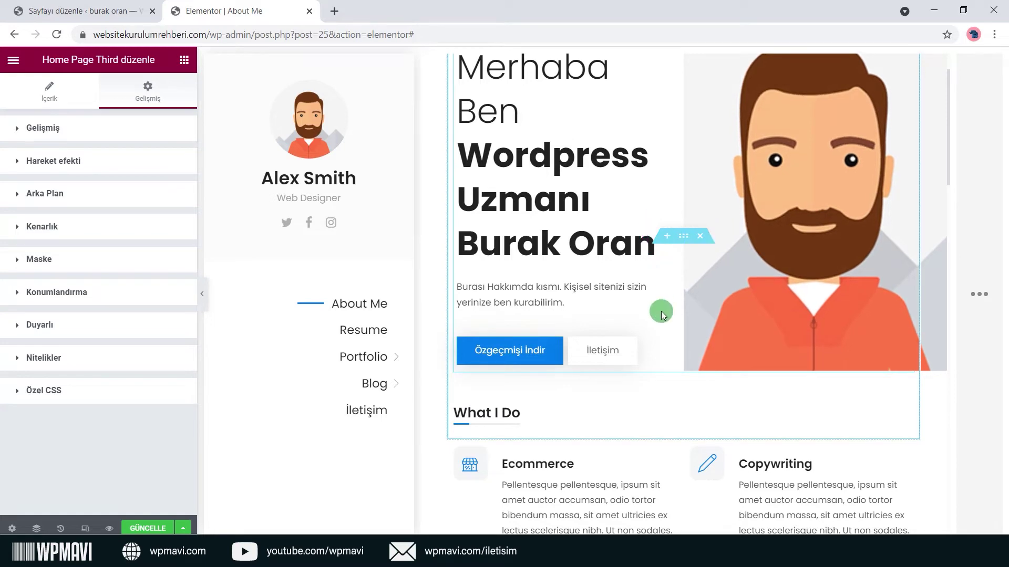
pyautogui.moveTo(683, 236); pyautogui.dragTo(671, 308)
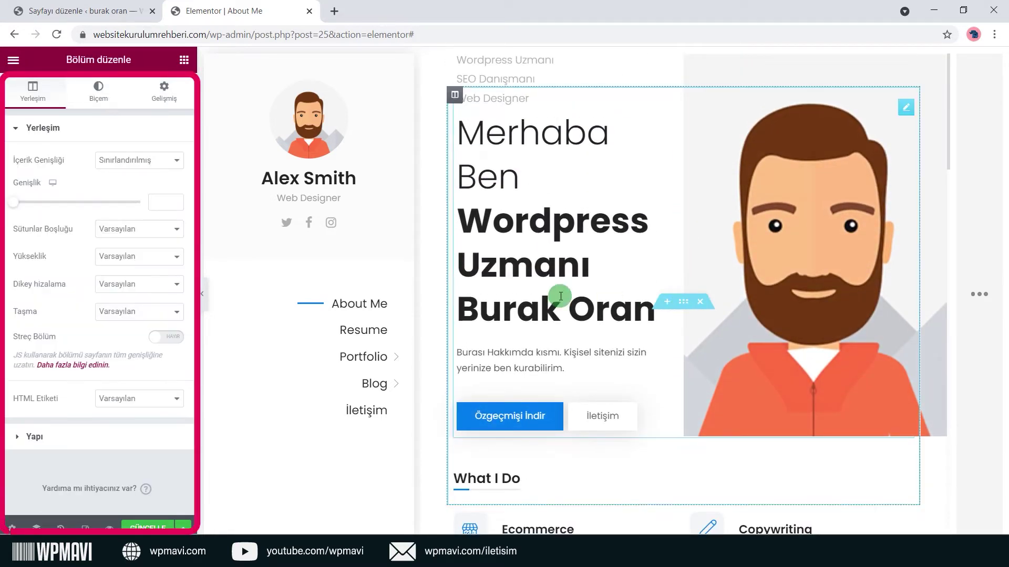
# Check the section's Gelişmiş margin and padding, then insert a new section above the hero.
pyautogui.scroll(-1, 83, 336)
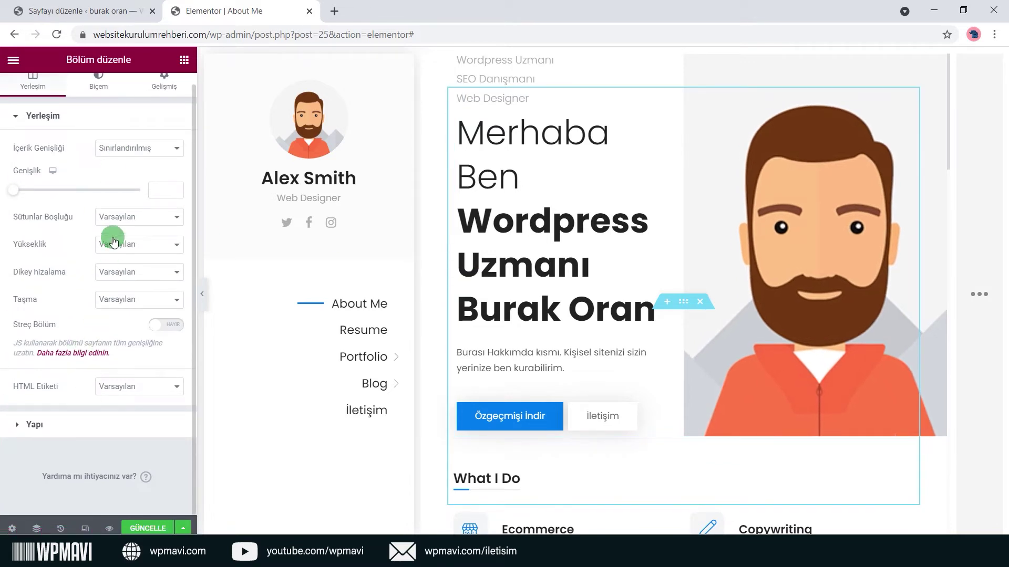
pyautogui.scroll(1, 113, 239)
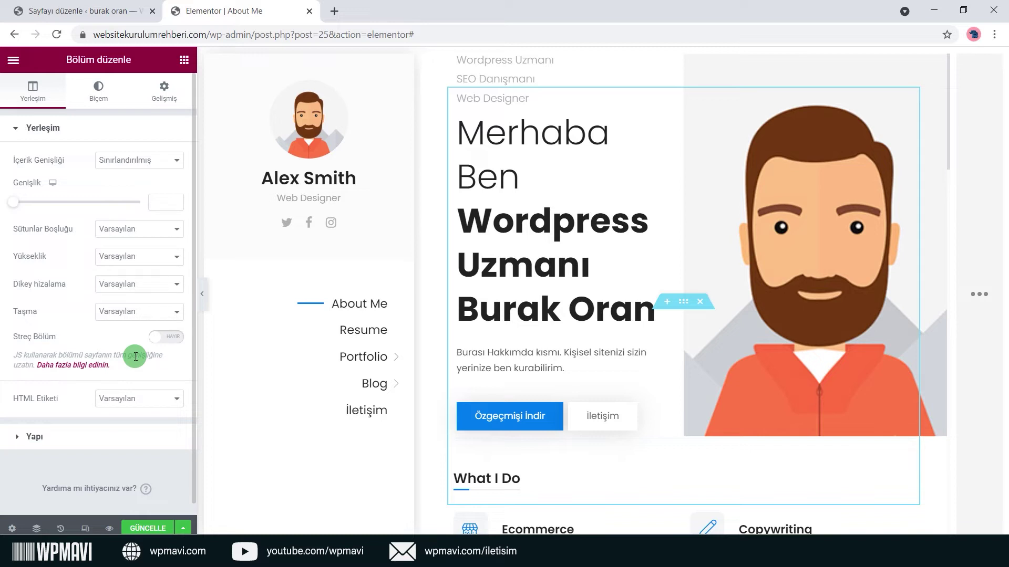
pyautogui.click(164, 91)
pyautogui.scroll(-1, 144, 231)
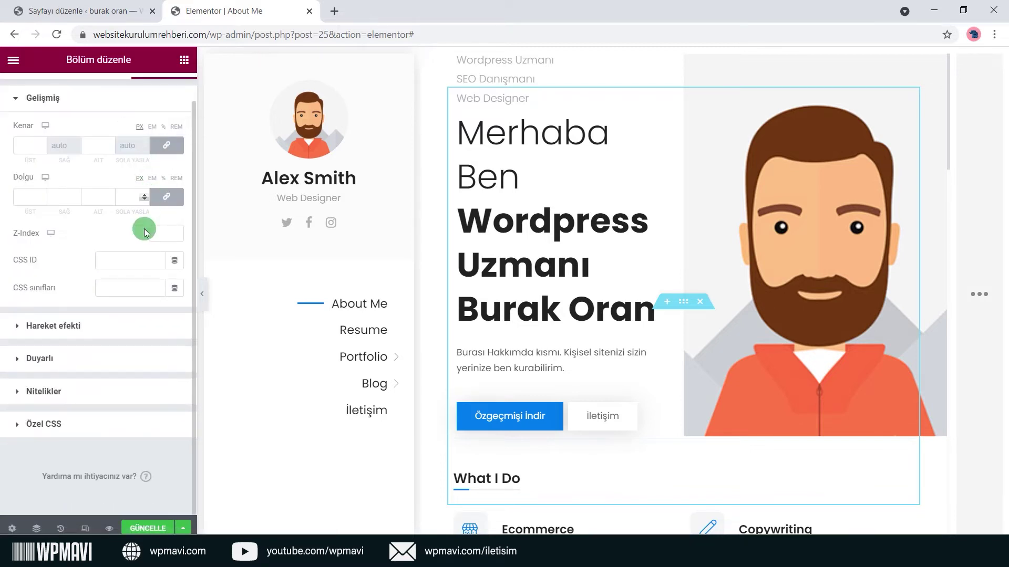
pyautogui.scroll(1, 147, 166)
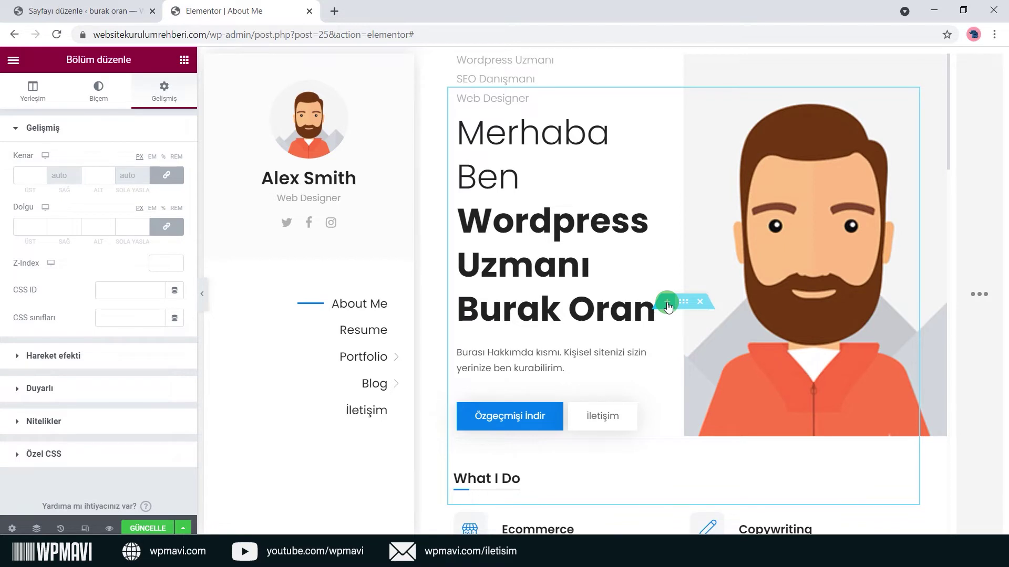
pyautogui.click(667, 303)
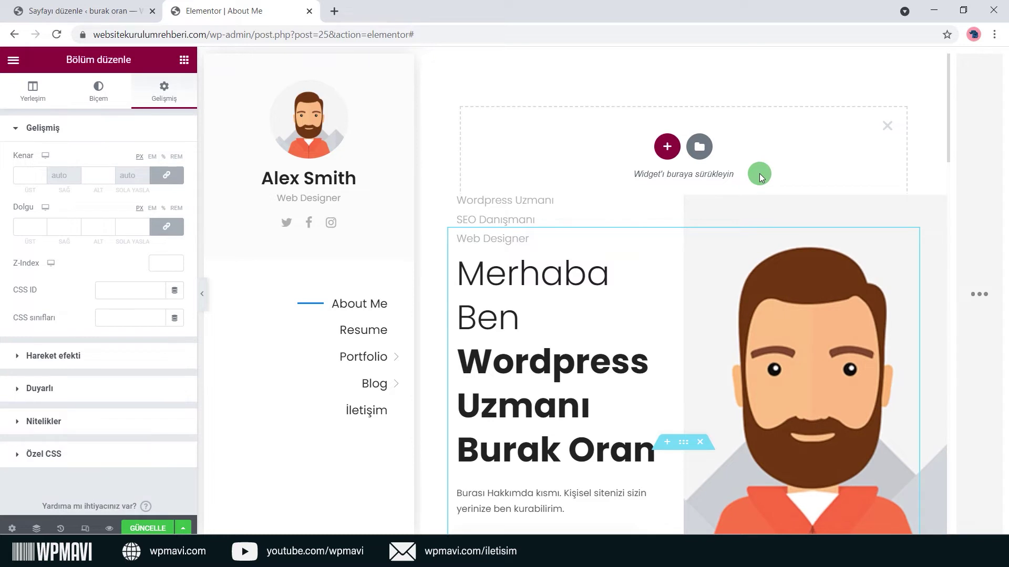
# Pick the two equal-column structure for the new top section.
pyautogui.click(668, 150)
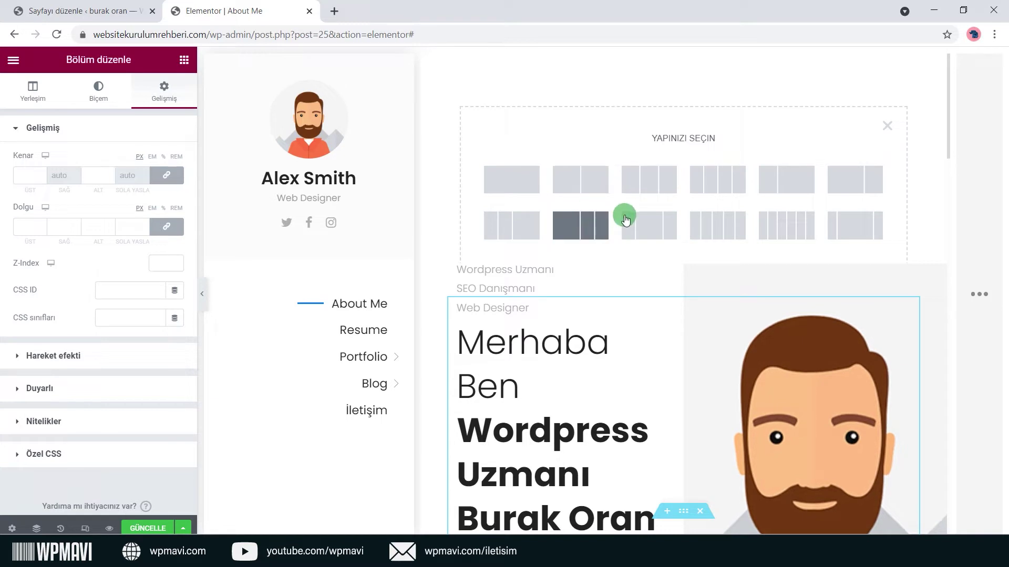
pyautogui.click(585, 181)
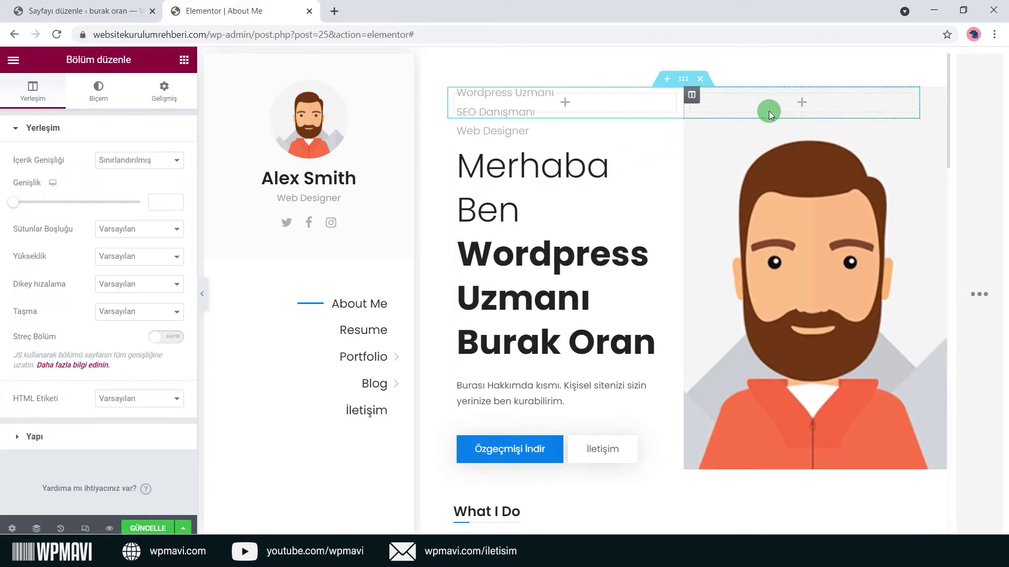
# Drag a Görsel widget into the left column of the new section.
pyautogui.click(802, 105)
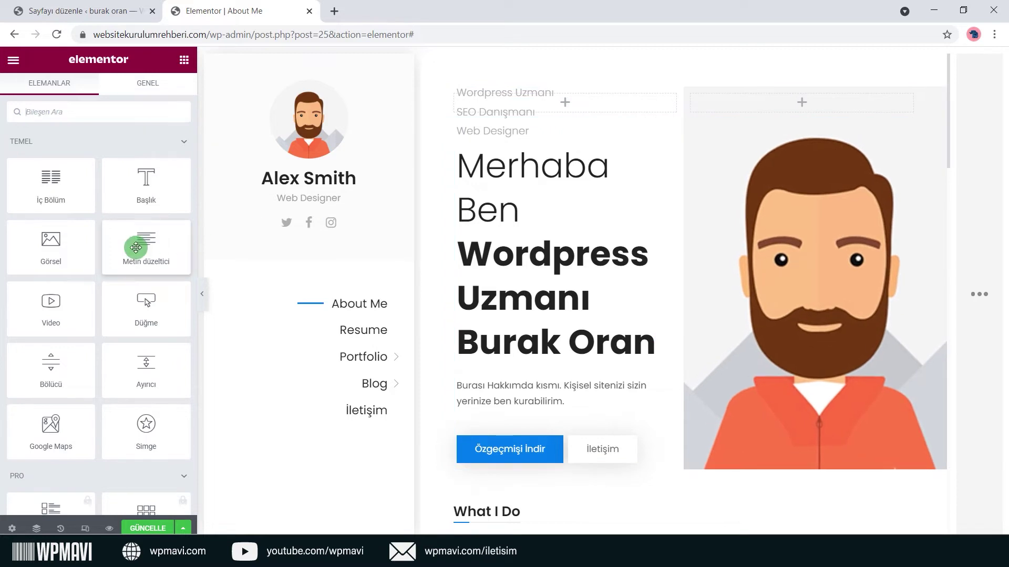
pyautogui.scroll(-7, 93, 244)
pyautogui.scroll(7, 93, 246)
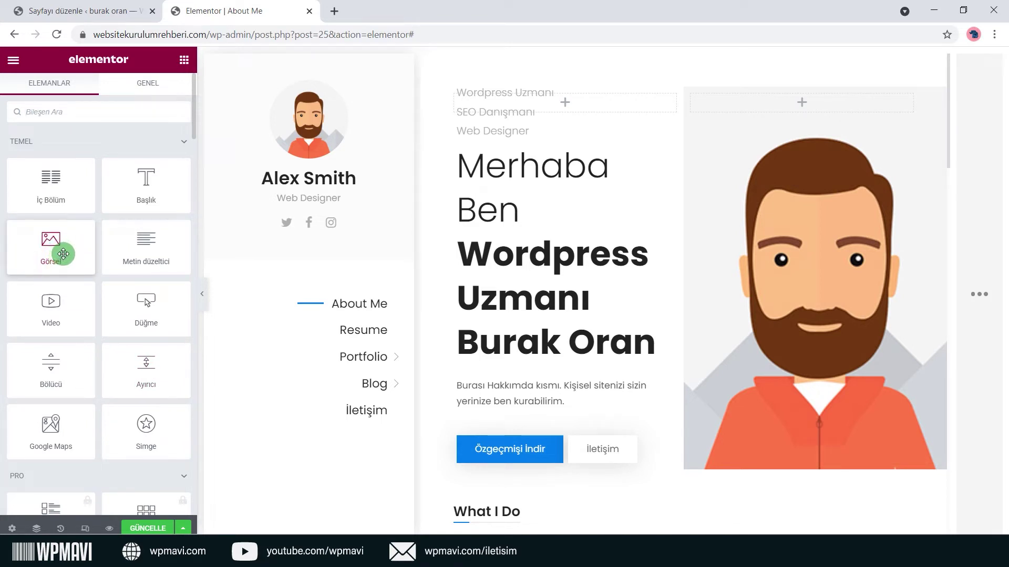
pyautogui.moveTo(66, 250); pyautogui.dragTo(823, 99)
pyautogui.moveTo(830, 172); pyautogui.dragTo(563, 106)
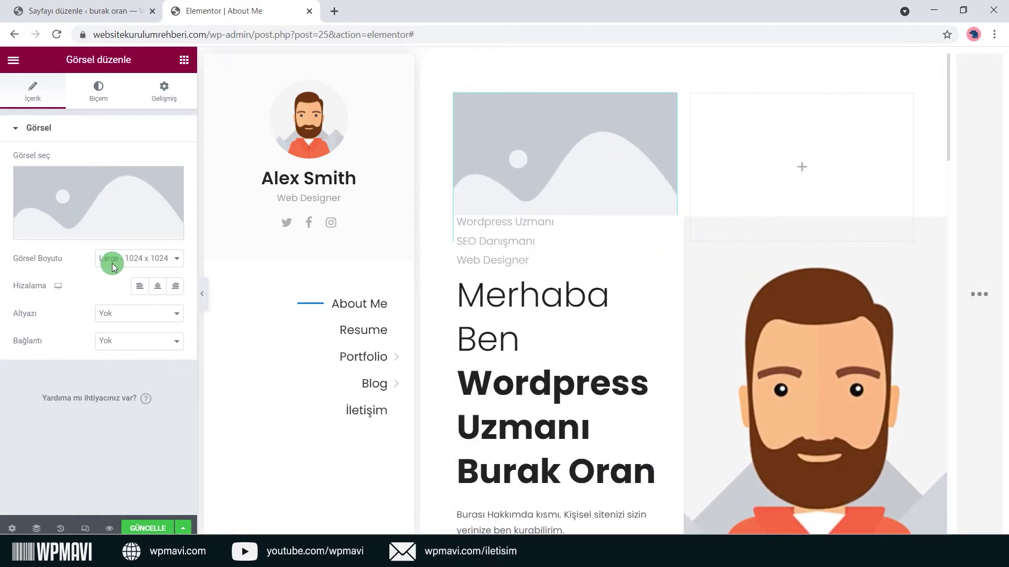
# Insert the main_photo avatar from Ortam kütüphanesi into the image widget.
pyautogui.click(96, 229)
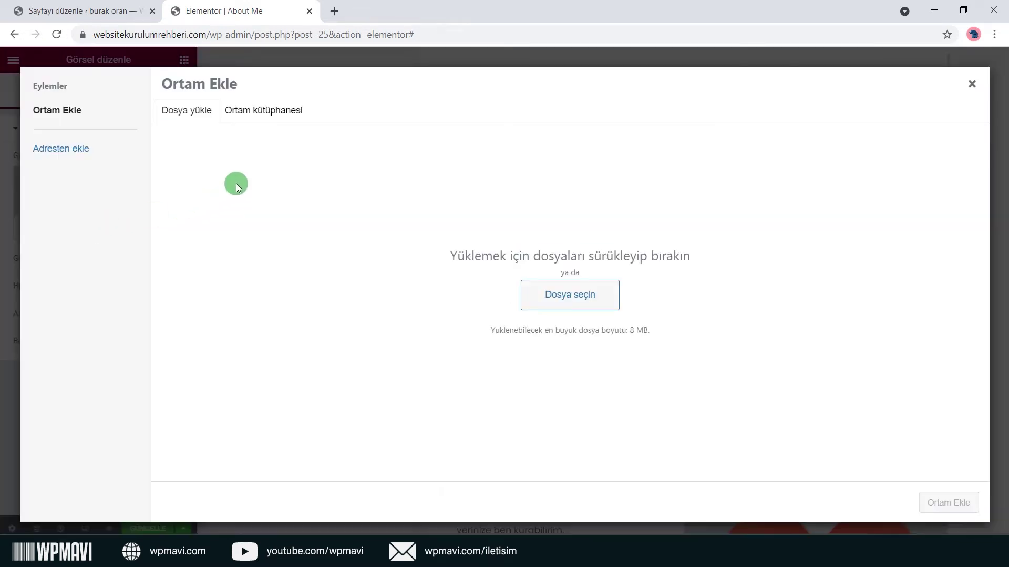
pyautogui.click(275, 108)
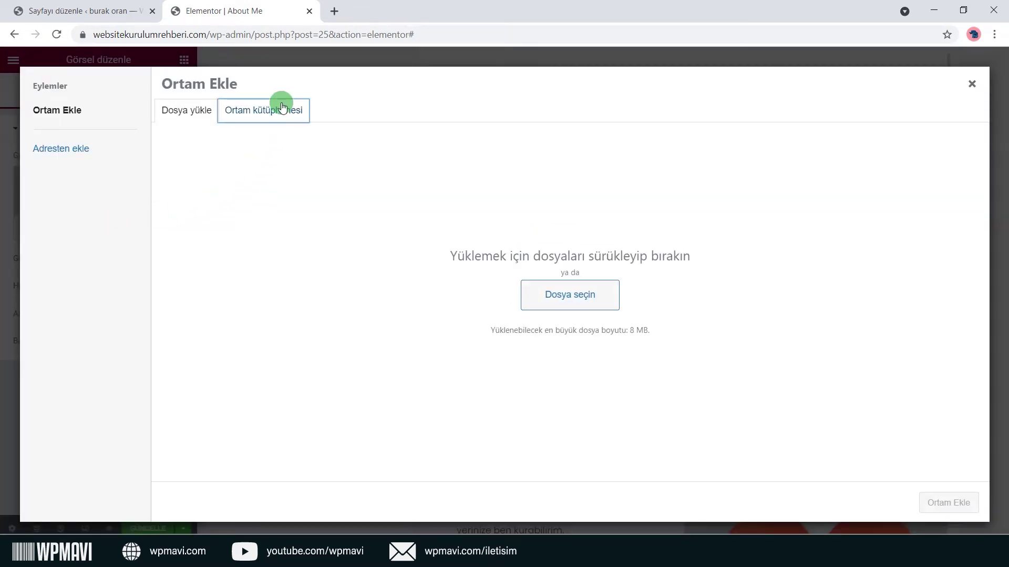
pyautogui.scroll(-5, 635, 266)
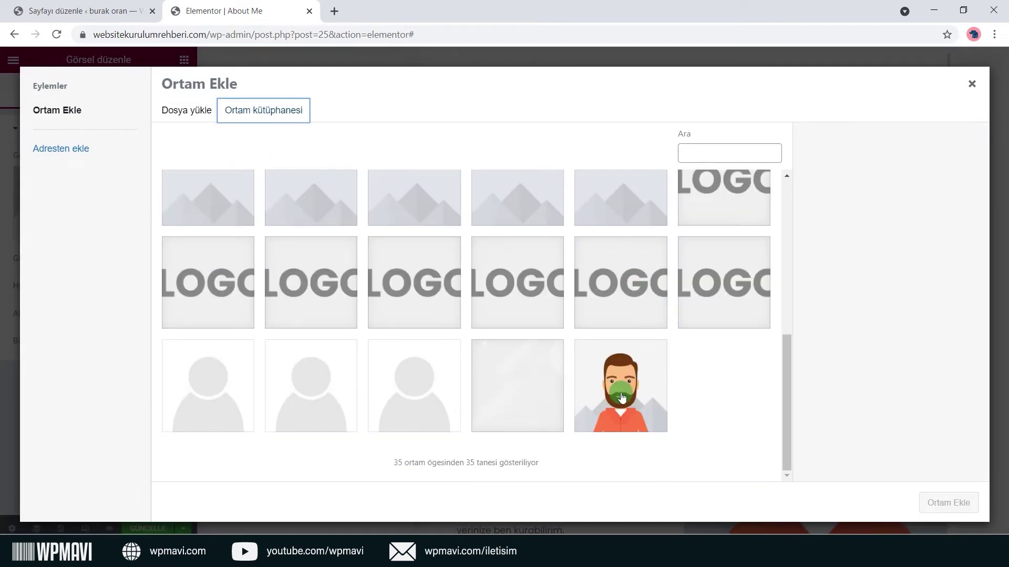
pyautogui.click(617, 394)
pyautogui.click(967, 503)
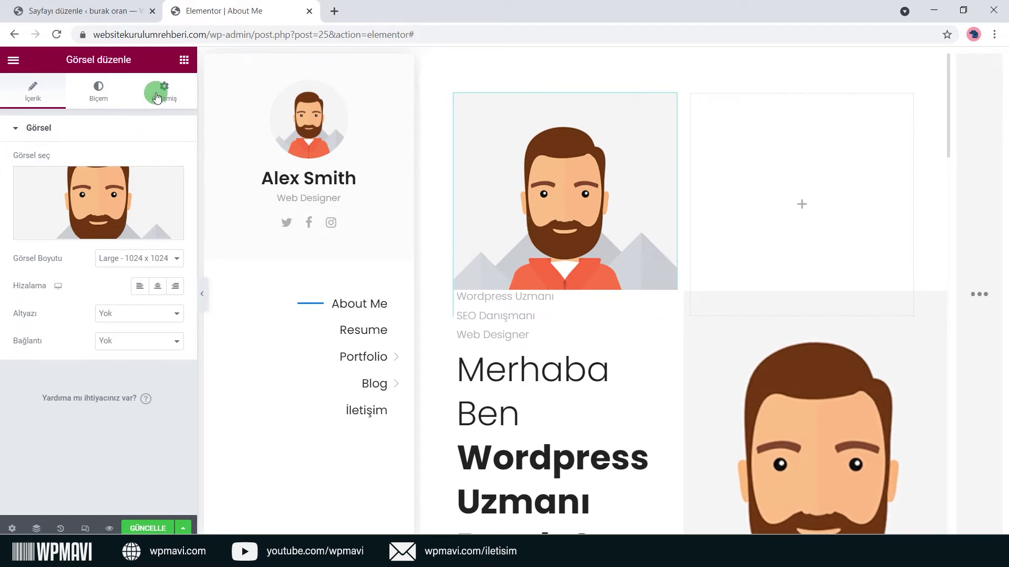
# Review the image widget's style and advanced settings.
pyautogui.click(110, 96)
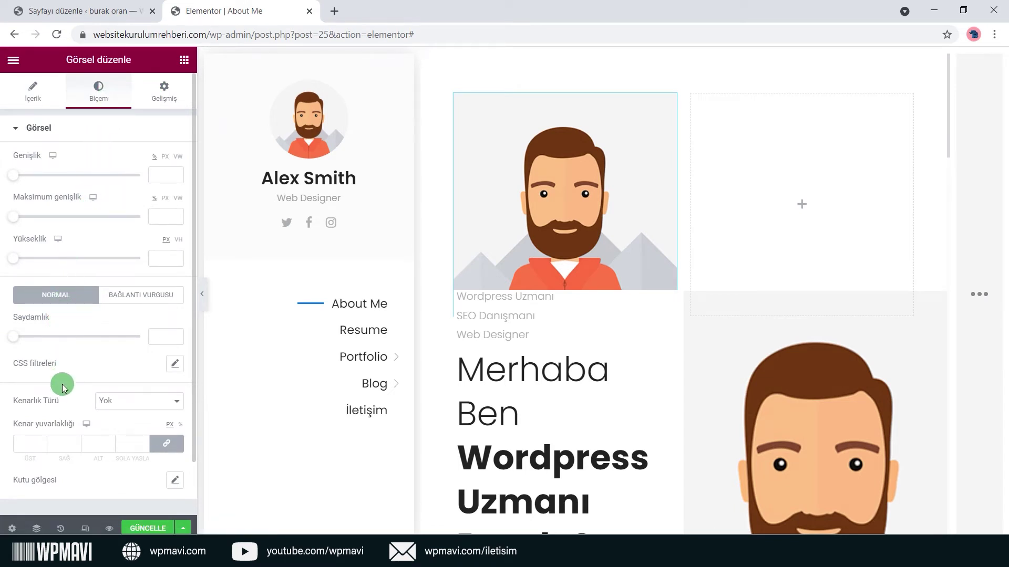
pyautogui.click(148, 102)
pyautogui.scroll(-3, 90, 210)
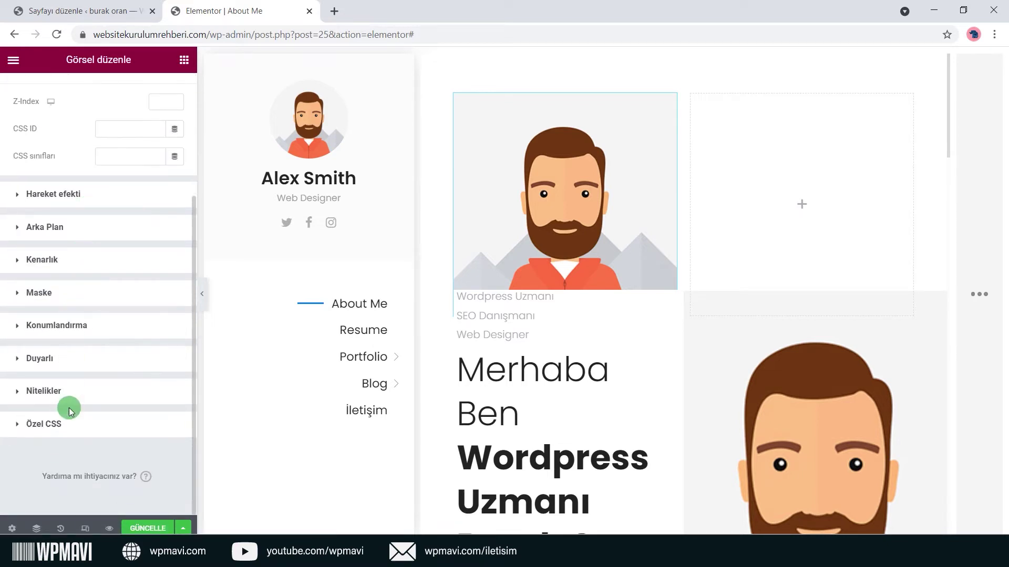
pyautogui.scroll(3, 78, 394)
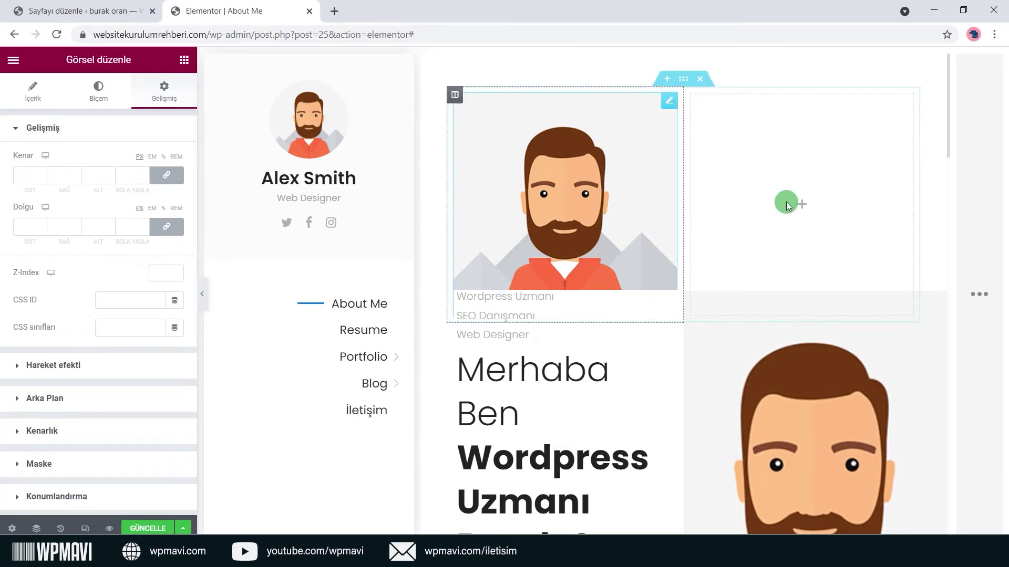
# Add an image widget with the avatar photo to the right column.
pyautogui.click(801, 208)
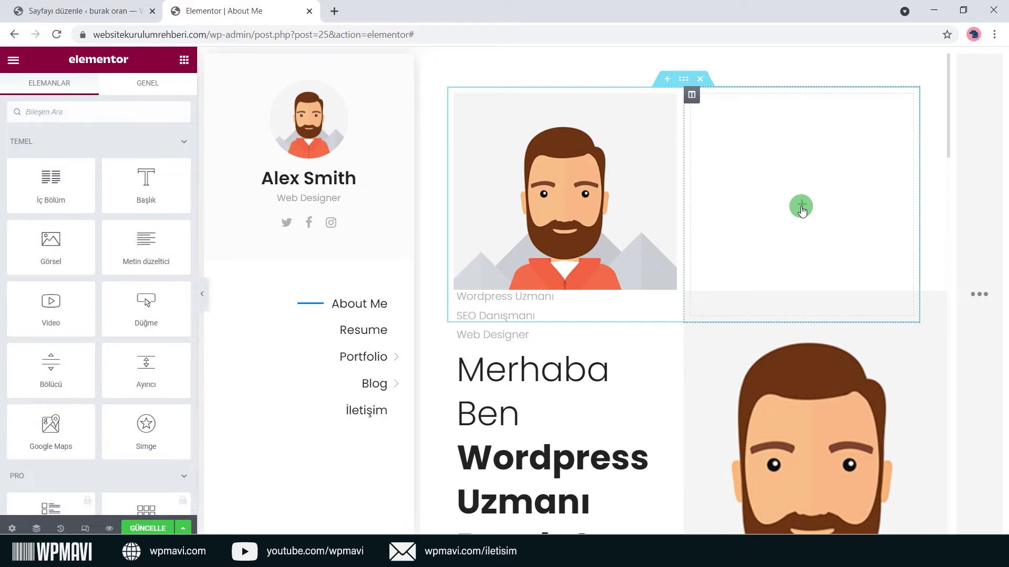
pyautogui.moveTo(46, 248); pyautogui.dragTo(792, 207)
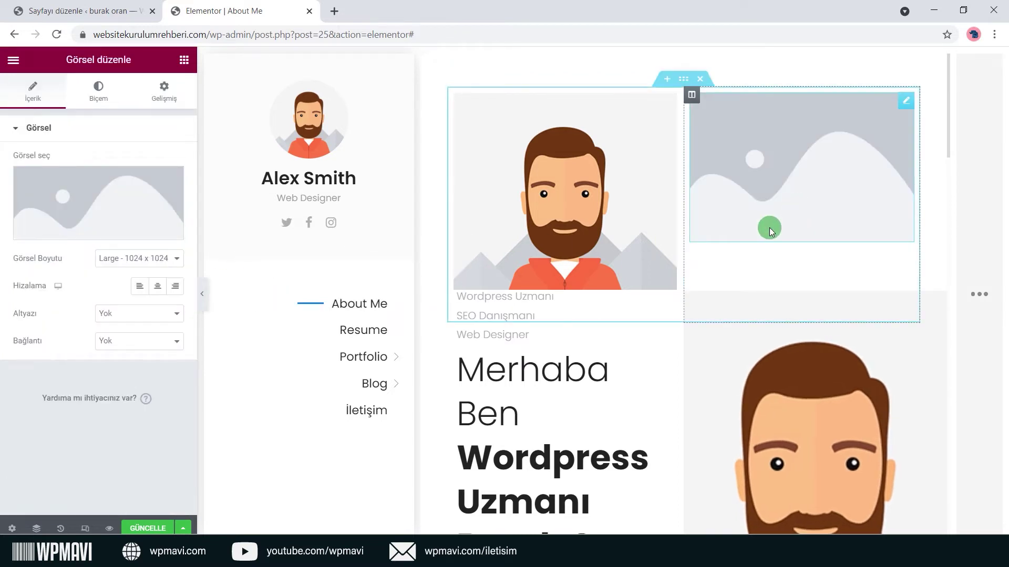
pyautogui.click(155, 232)
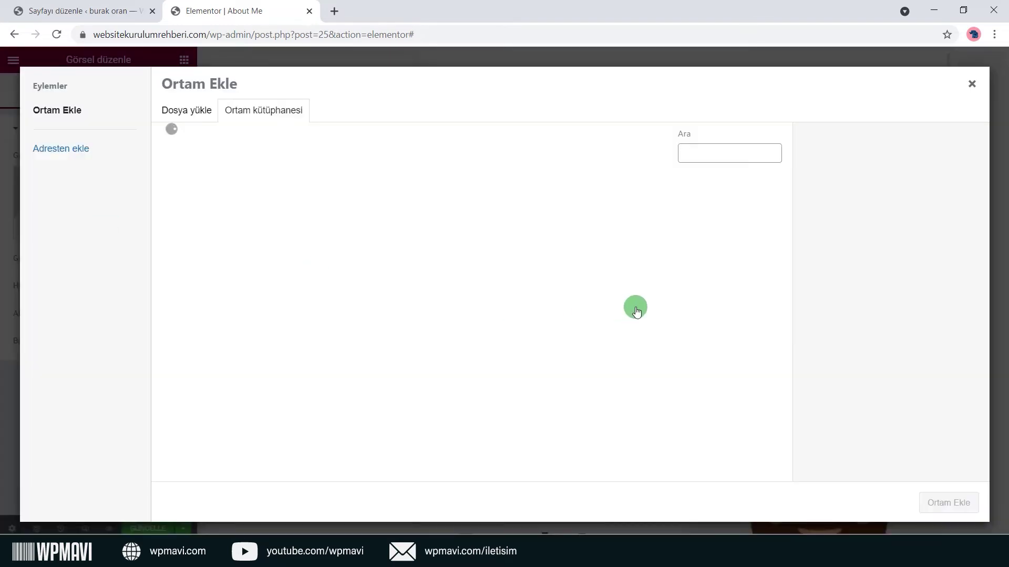
pyautogui.scroll(-5, 647, 347)
pyautogui.click(655, 389)
pyautogui.click(945, 506)
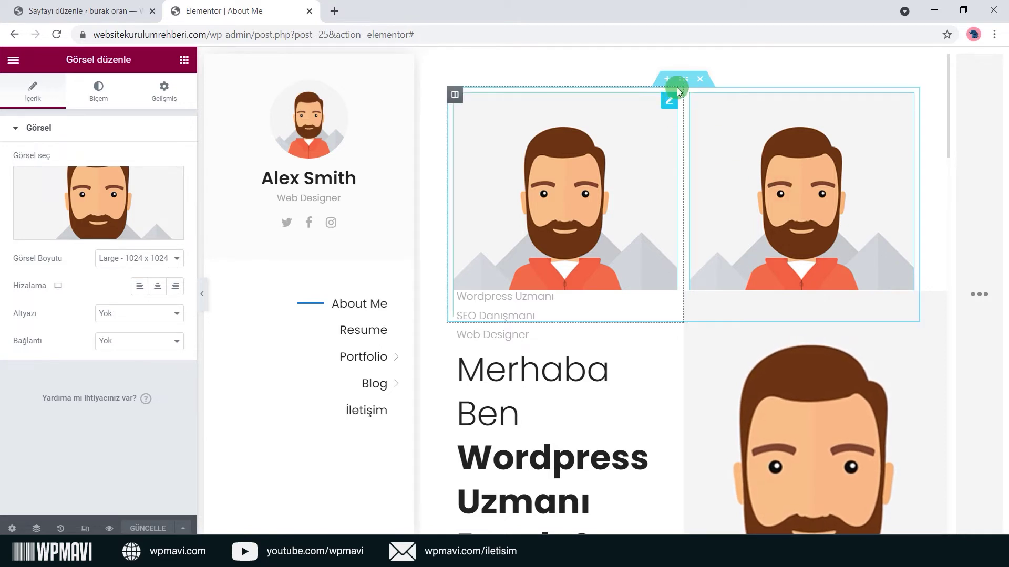
# Move the two-portrait section above Testimonials and delete both portrait images.
pyautogui.moveTo(682, 79)
pyautogui.mouseDown()
pyautogui.moveTo(598, 112)
pyautogui.moveTo(457, 133)
pyautogui.moveTo(489, 195)
pyautogui.moveTo(417, 270)
pyautogui.moveTo(424, 187)
pyautogui.moveTo(450, 180)
pyautogui.moveTo(485, 256)
pyautogui.moveTo(450, 275)
pyautogui.moveTo(531, 196)
pyautogui.moveTo(643, 246)
pyautogui.moveTo(664, 304)
pyautogui.moveTo(666, 268)
pyautogui.moveTo(510, 280)
pyautogui.moveTo(510, 376)
pyautogui.moveTo(612, 370)
pyautogui.moveTo(653, 297)
pyautogui.moveTo(633, 263)
pyautogui.moveTo(592, 283)
pyautogui.moveTo(590, 266)
pyautogui.moveTo(720, 288)
pyautogui.mouseUp()
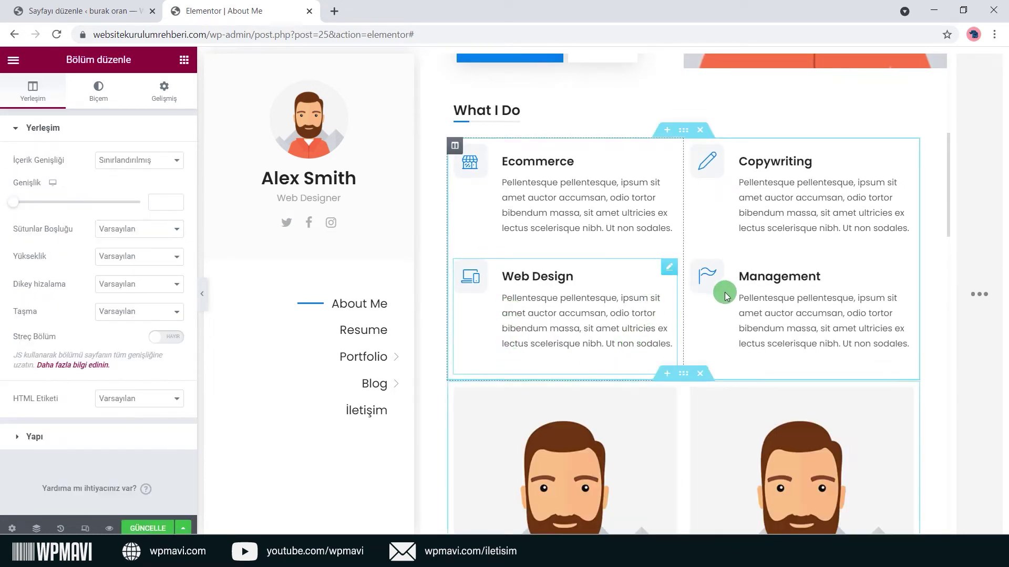
pyautogui.scroll(-3, 732, 279)
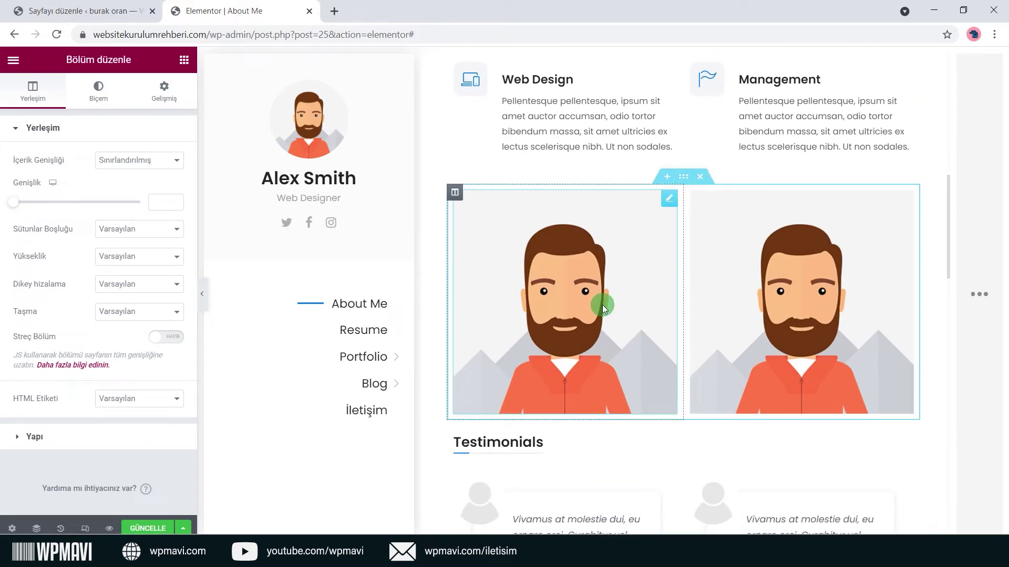
pyautogui.rightClick(572, 299)
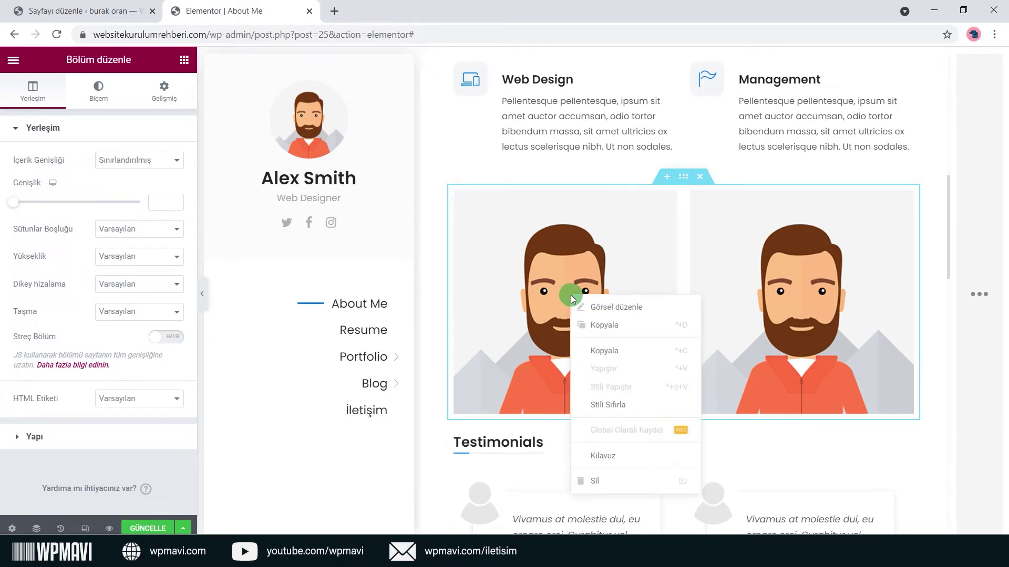
pyautogui.click(599, 482)
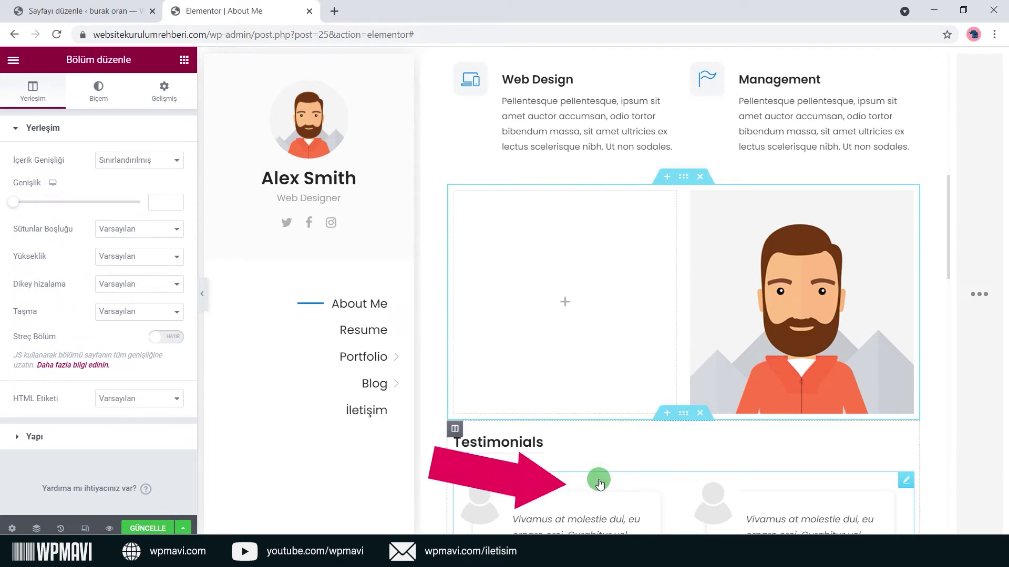
pyautogui.rightClick(784, 282)
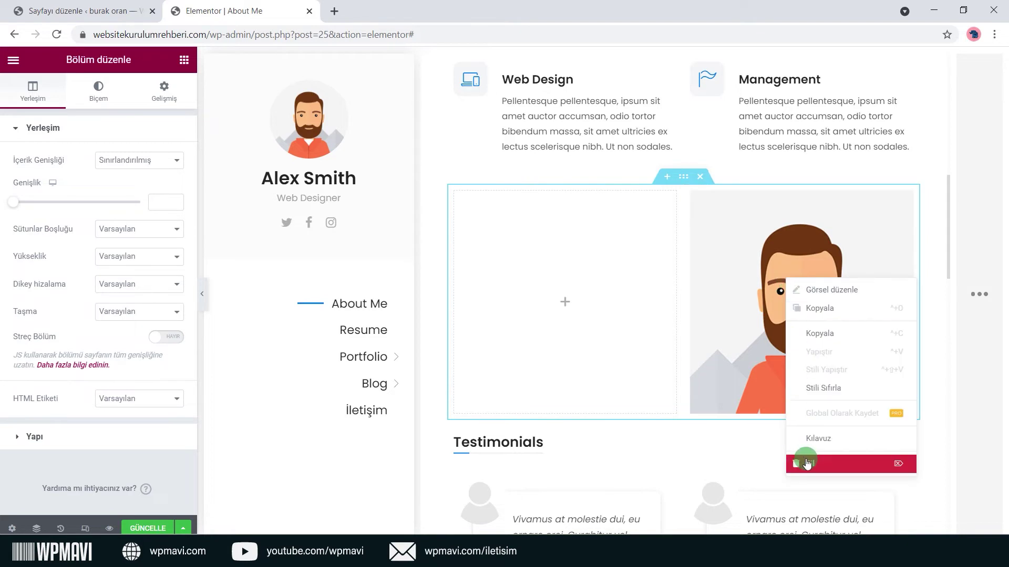
pyautogui.click(804, 461)
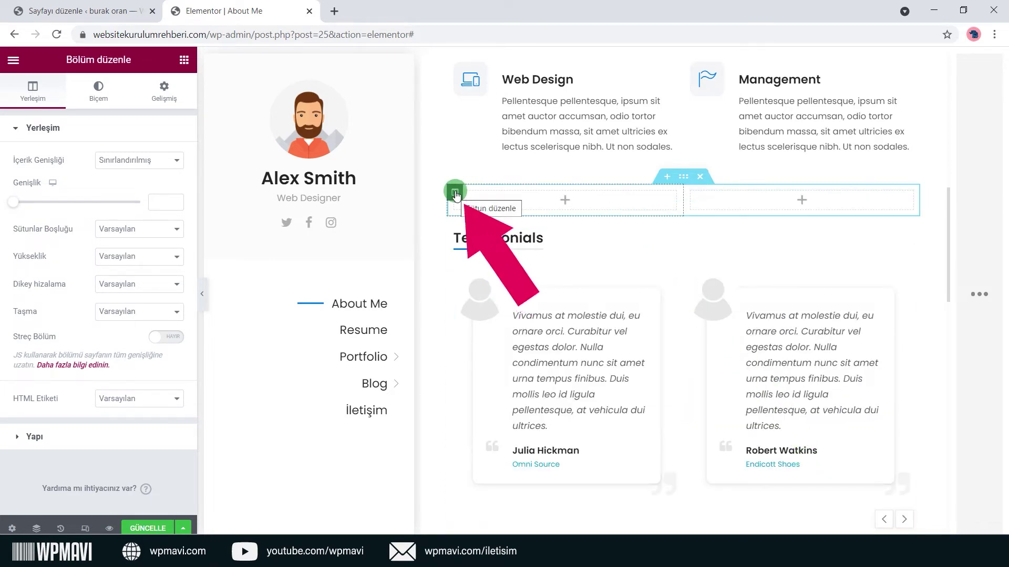
# Delete both empty columns and then the empty section itself.
pyautogui.rightClick(455, 196)
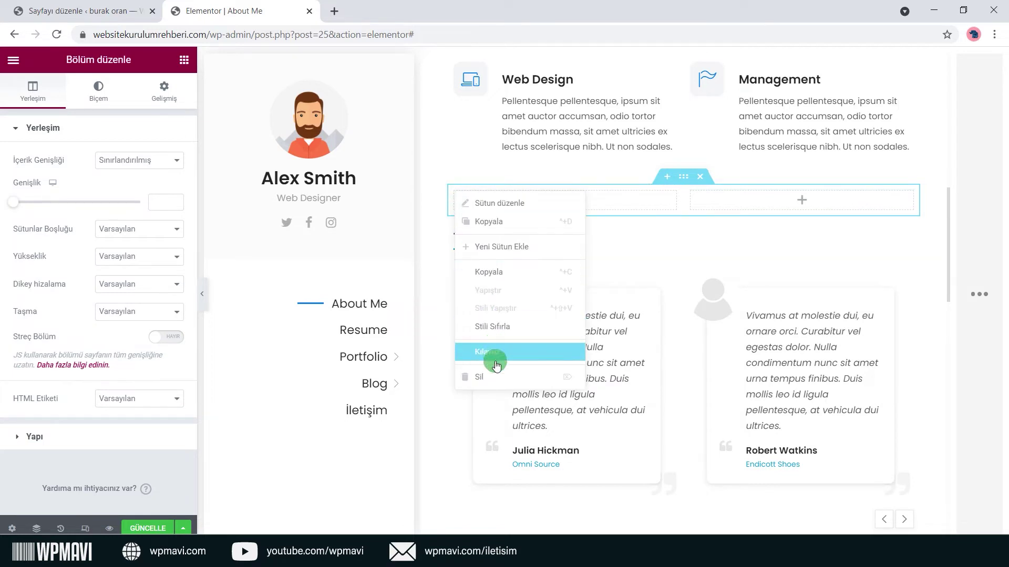
pyautogui.click(497, 377)
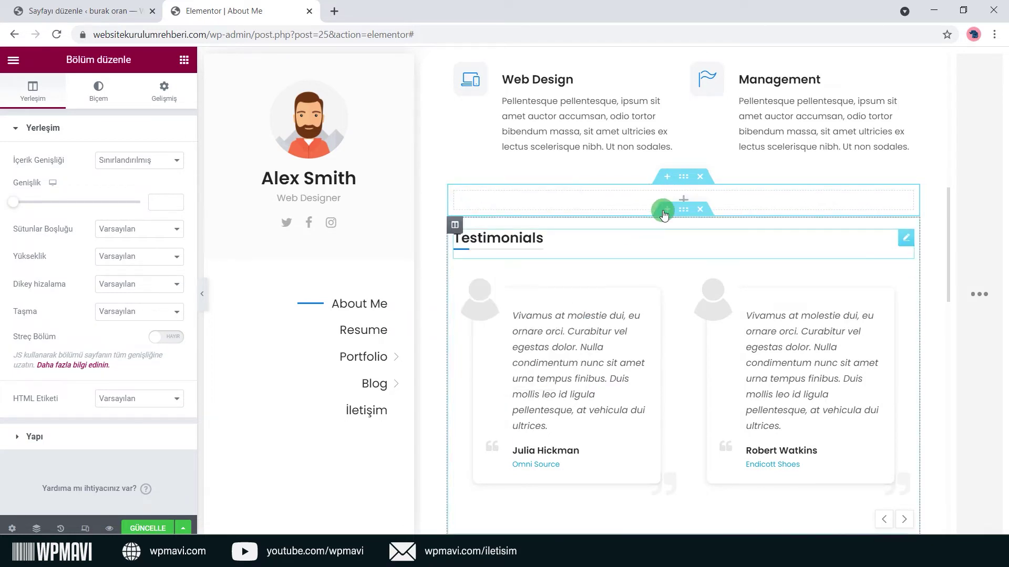
pyautogui.rightClick(457, 192)
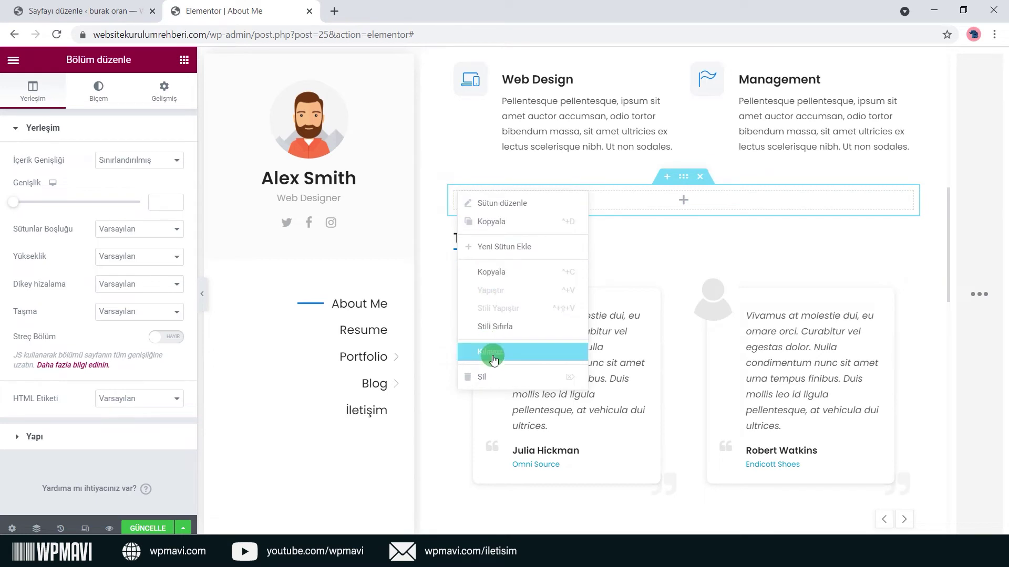
pyautogui.click(496, 377)
pyautogui.moveTo(697, 183)
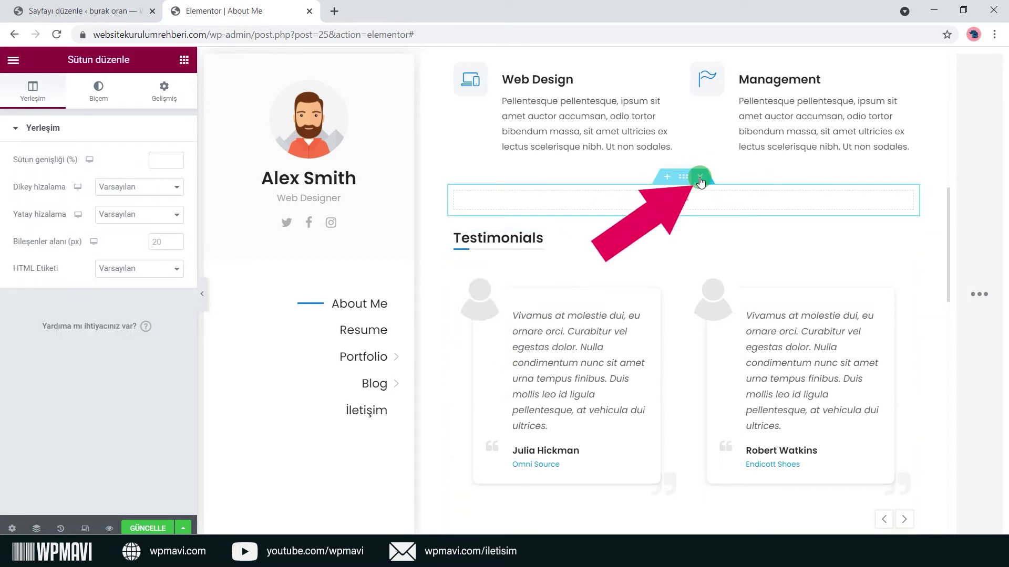
pyautogui.click(700, 182)
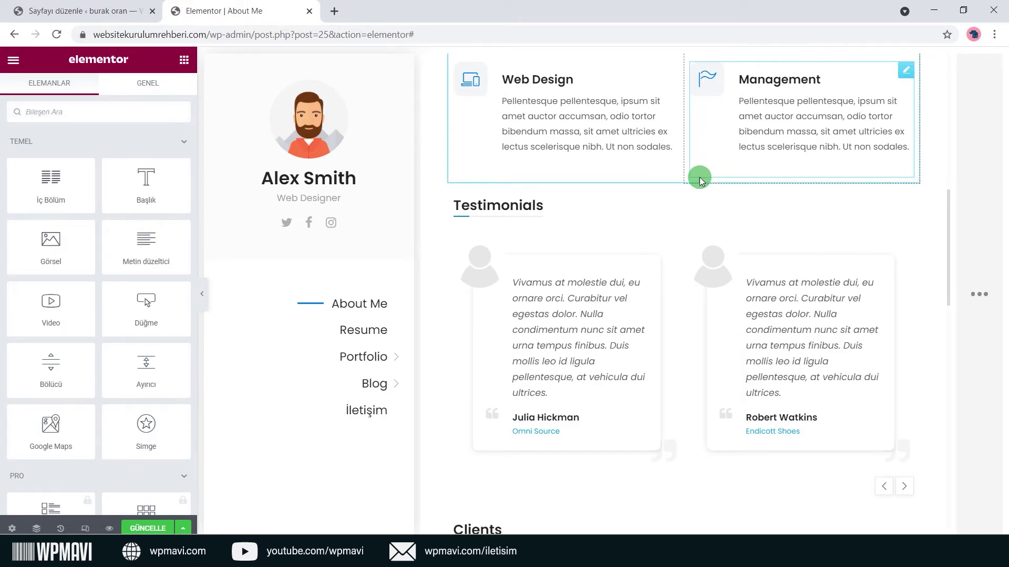
pyautogui.scroll(10, 700, 181)
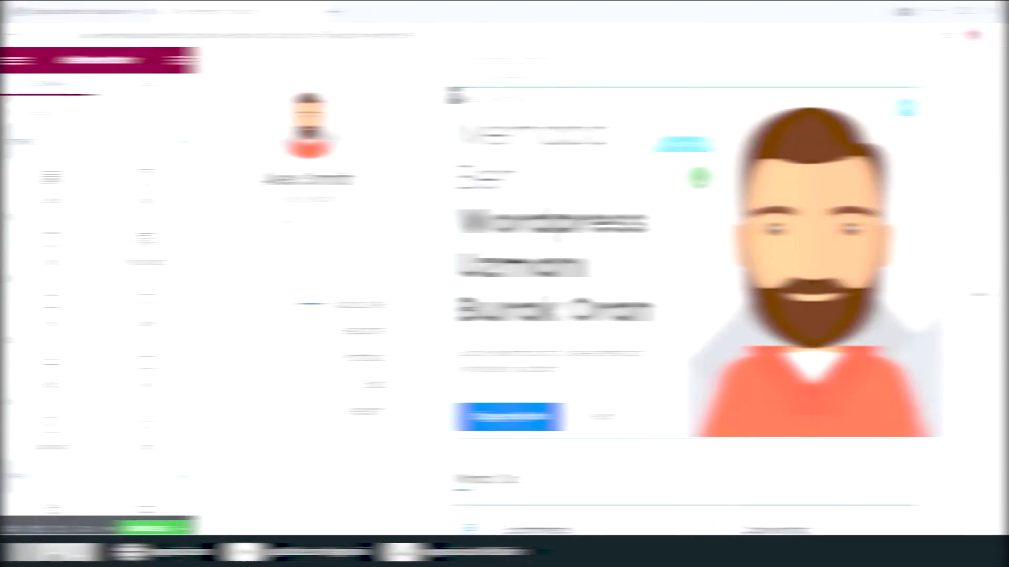
pyautogui.scroll(-5, 698, 179)
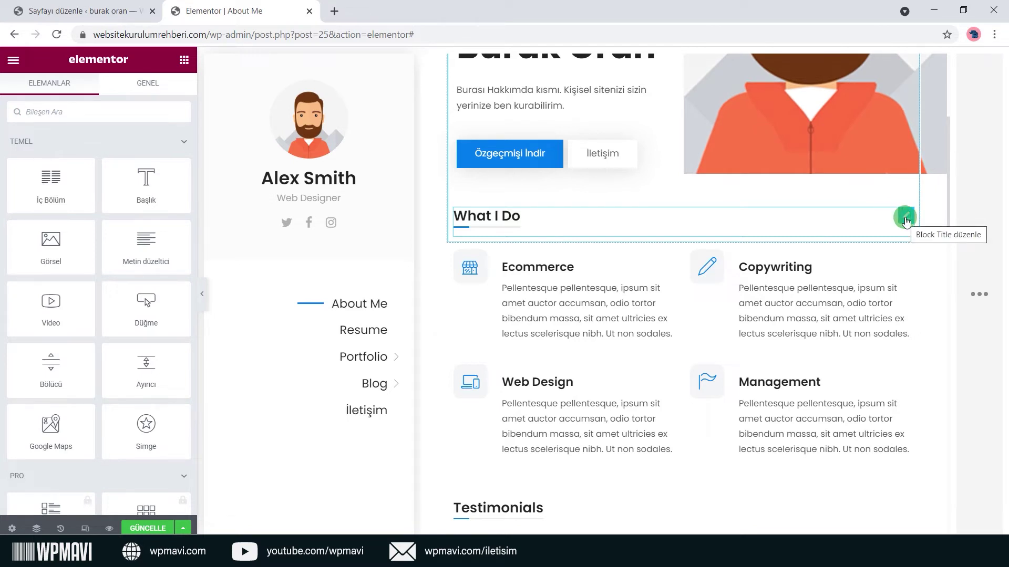
# Rename the What I Do heading to 'Hizmetlerim'.
pyautogui.click(905, 217)
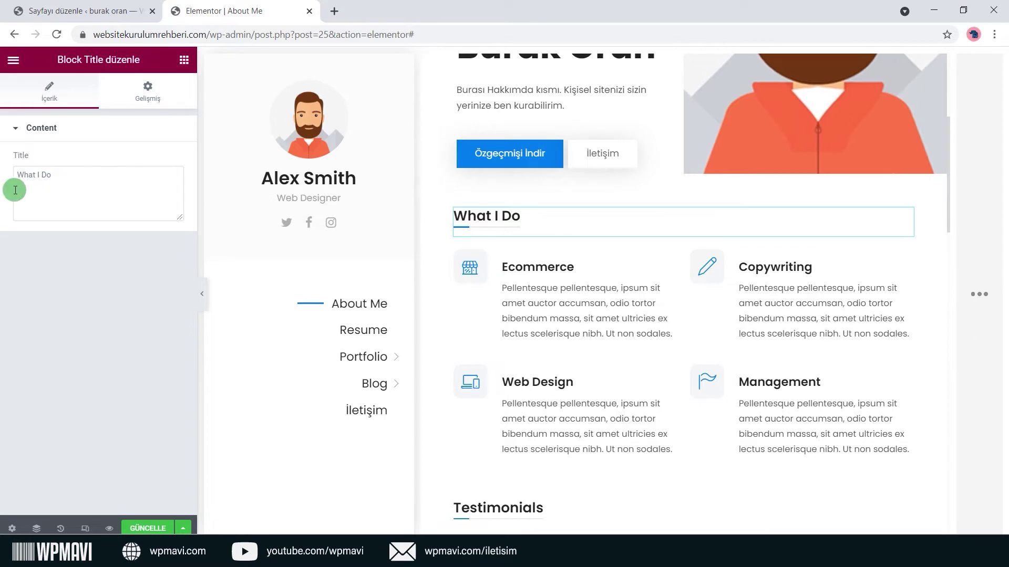
pyautogui.moveTo(64, 182); pyautogui.dragTo(14, 182)
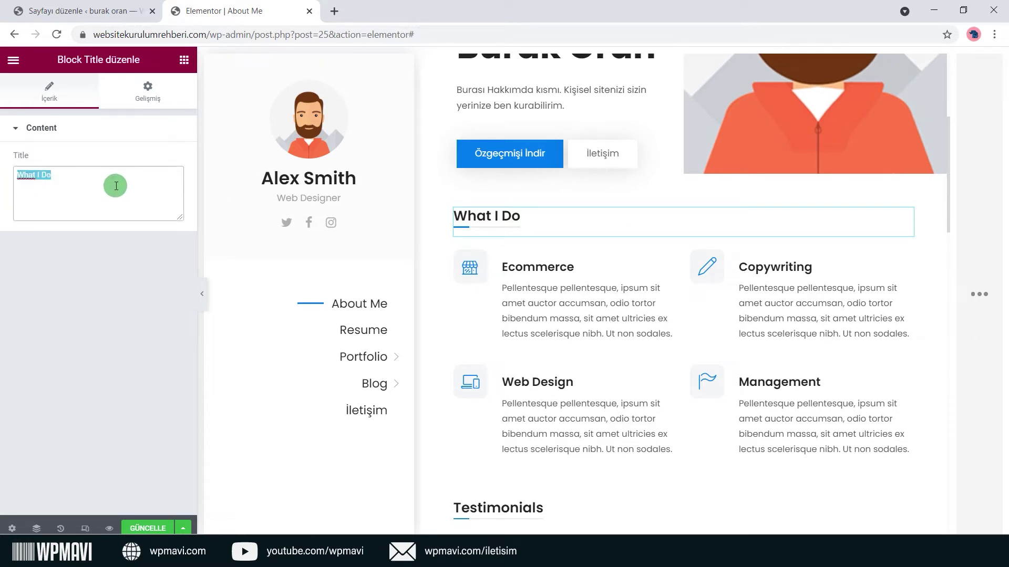
pyautogui.write('Hizmetlerim')
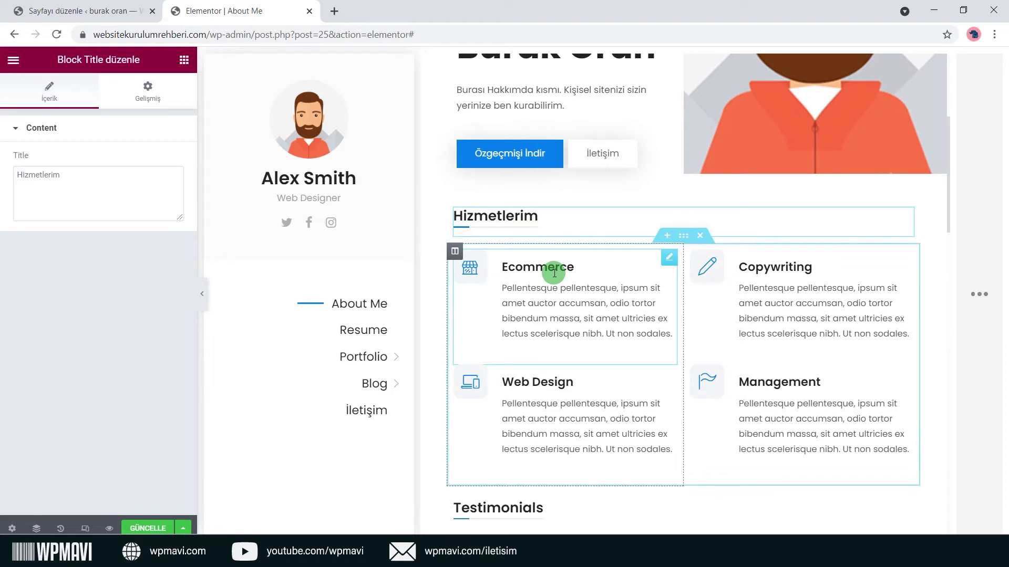
# Retitle the Ecommerce card 'Kişisel Web Sitesi Kurulumu', keep its store icon, and add a Turkish description.
pyautogui.click(666, 262)
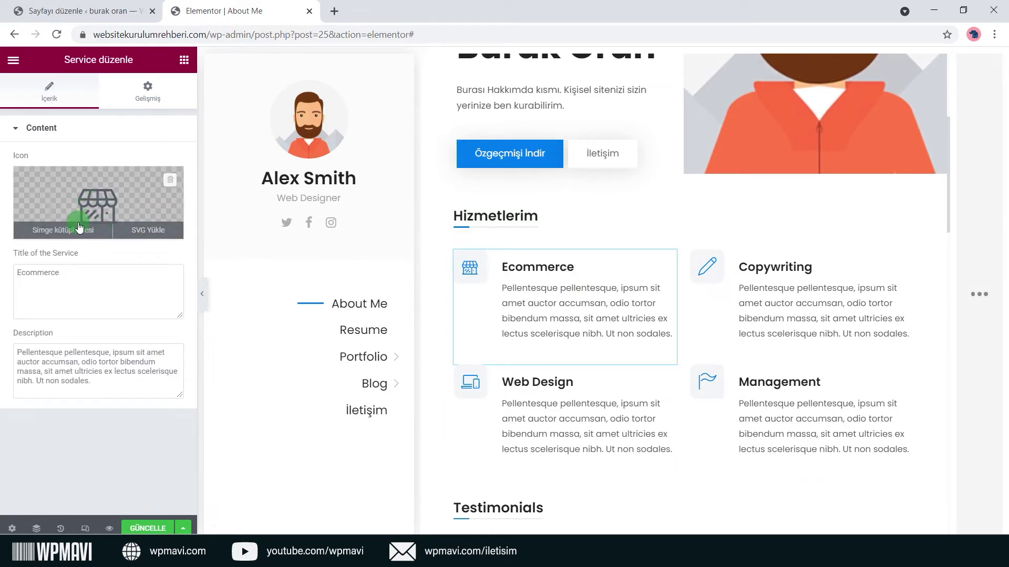
pyautogui.click(79, 229)
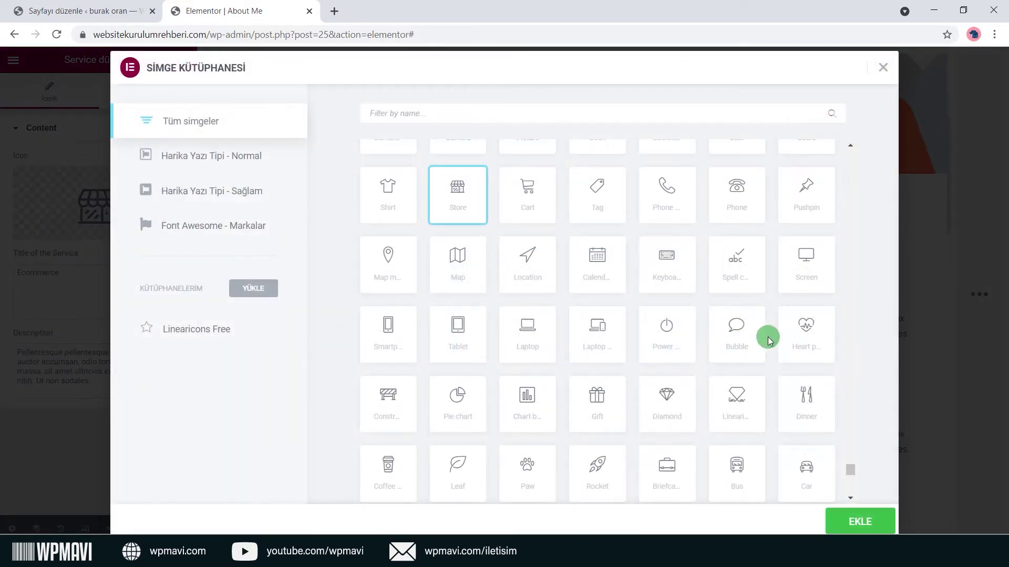
pyautogui.click(801, 266)
pyautogui.click(857, 519)
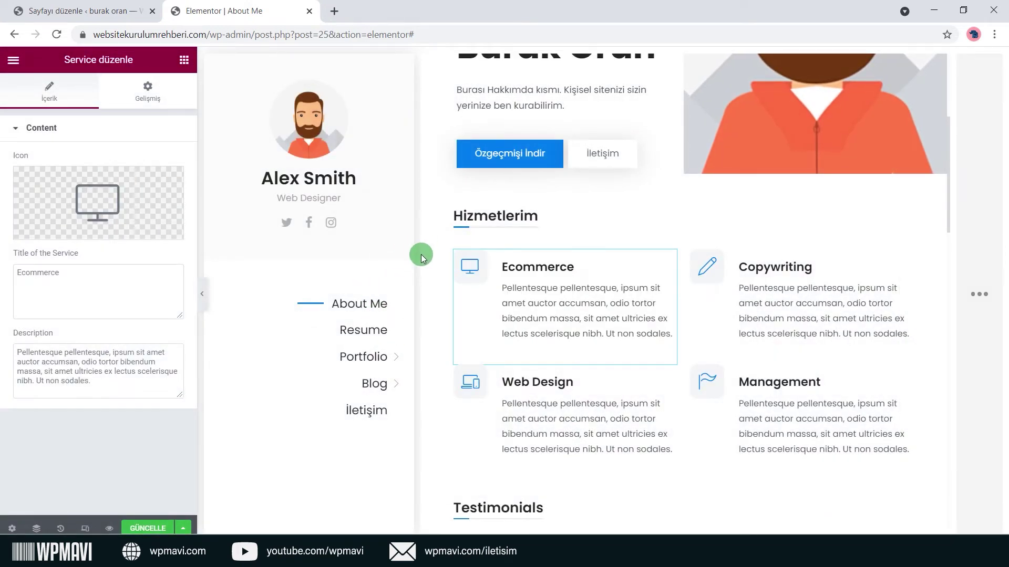
pyautogui.hotkey('ctrl', 'z')
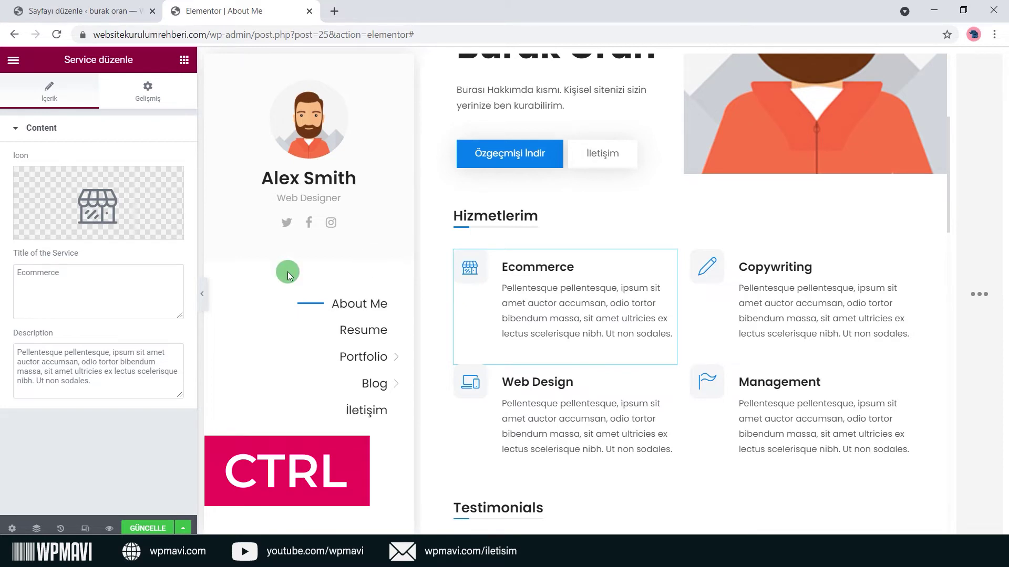
pyautogui.doubleClick(79, 288)
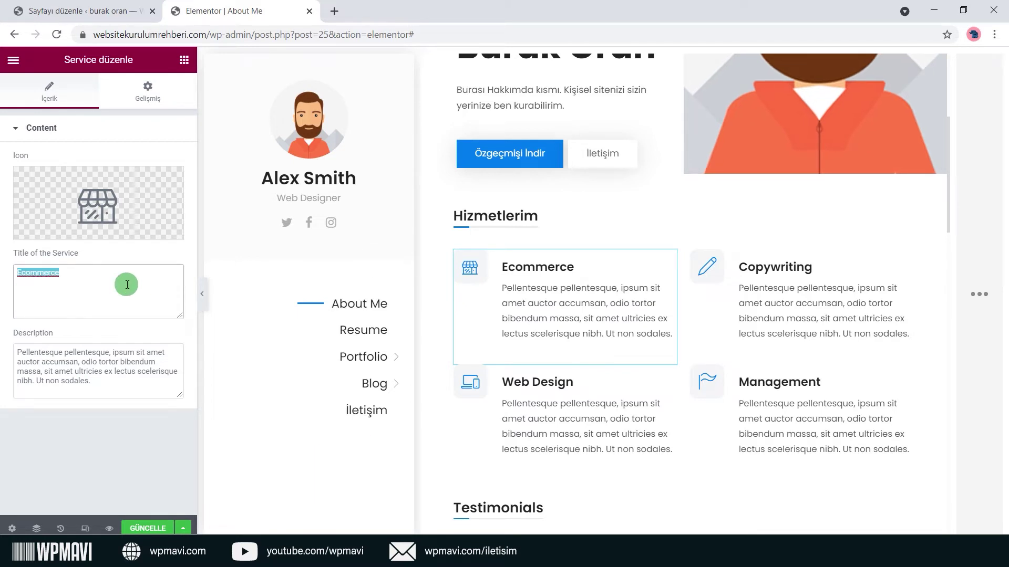
pyautogui.write('Kişisel')
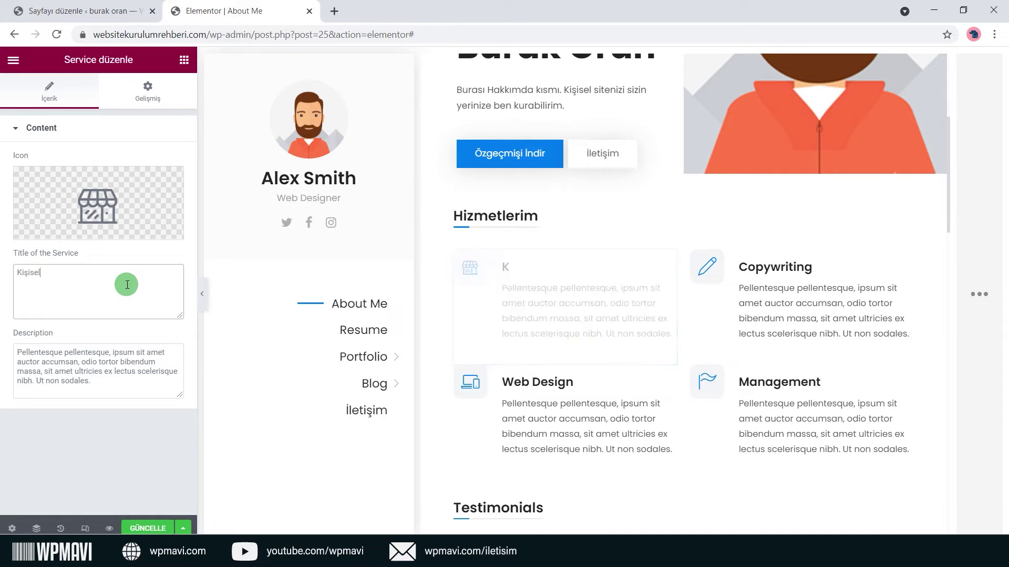
pyautogui.write(' Web Sitesi Ku')
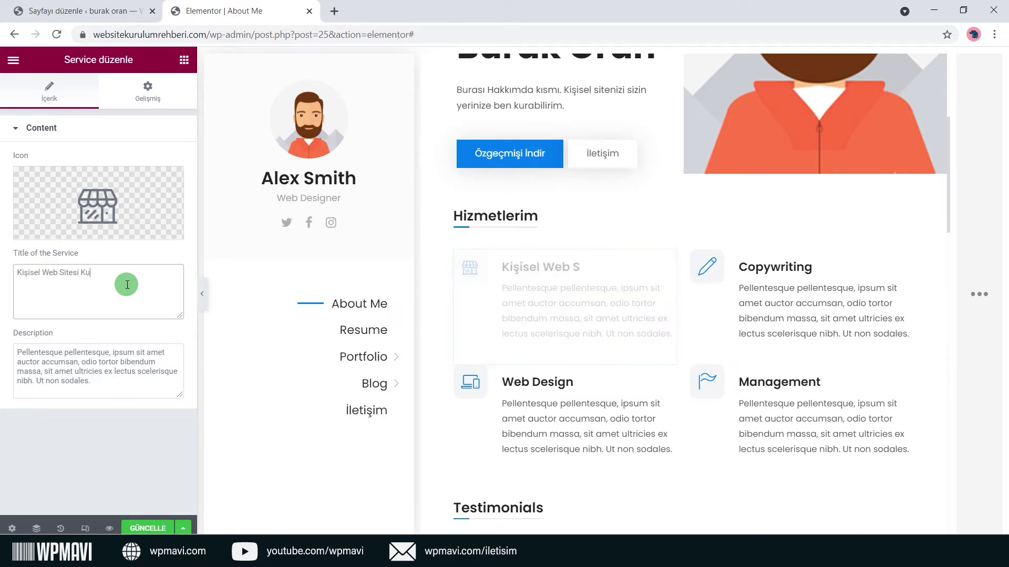
pyautogui.write('rulumu')
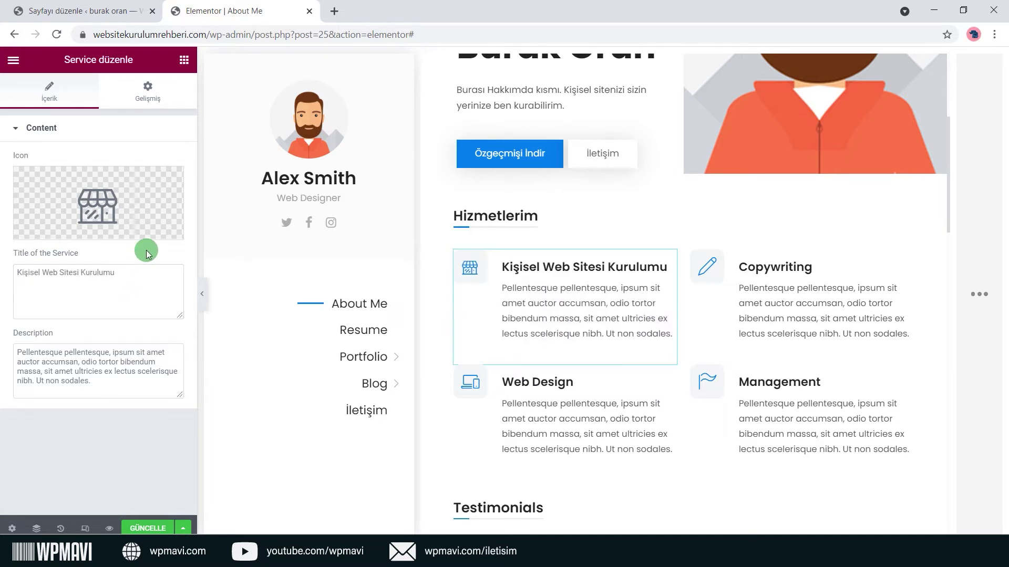
pyautogui.moveTo(111, 390); pyautogui.dragTo(1, 357)
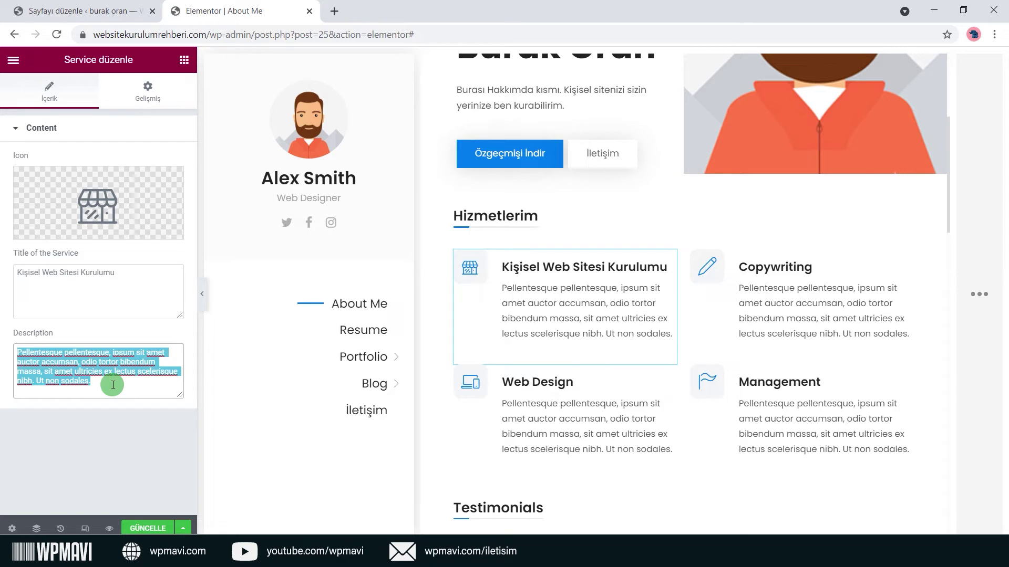
pyautogui.write('Kişisel')
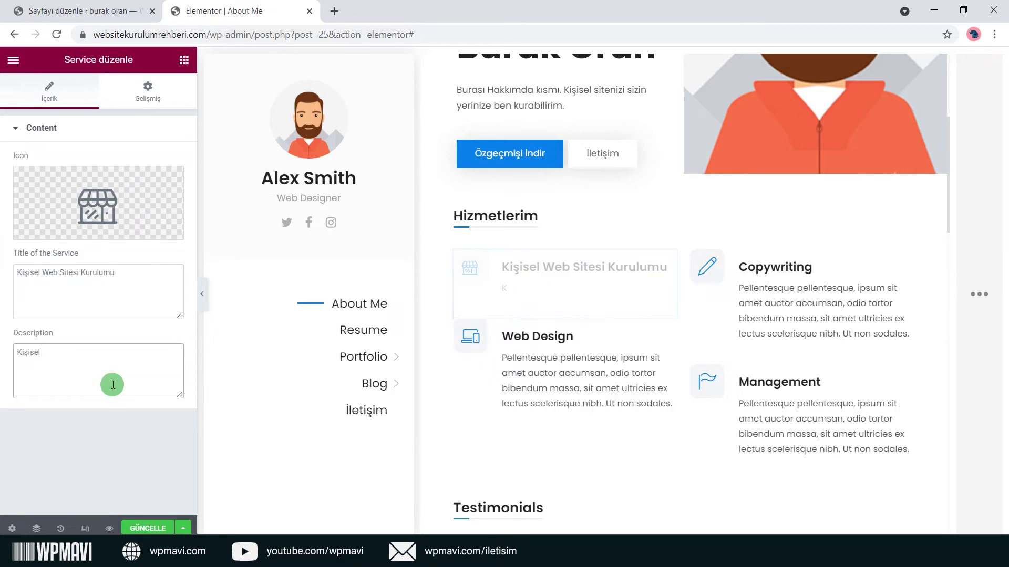
pyautogui.write(' web sitenizi sizin adınıza be')
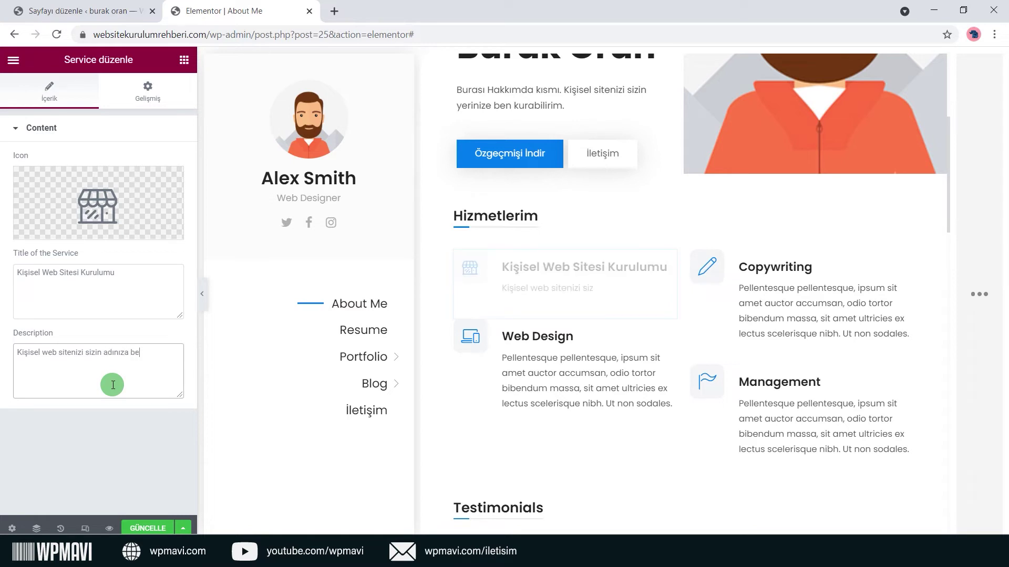
pyautogui.write('n kurabilirim.')
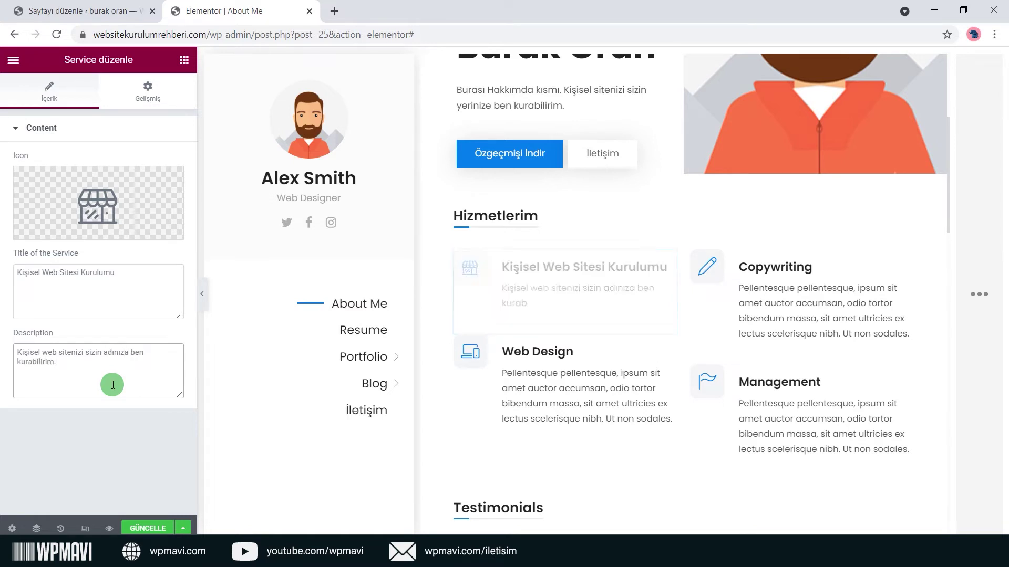
pyautogui.write(' Detaylar için wpmavi.com')
pyautogui.click(110, 420)
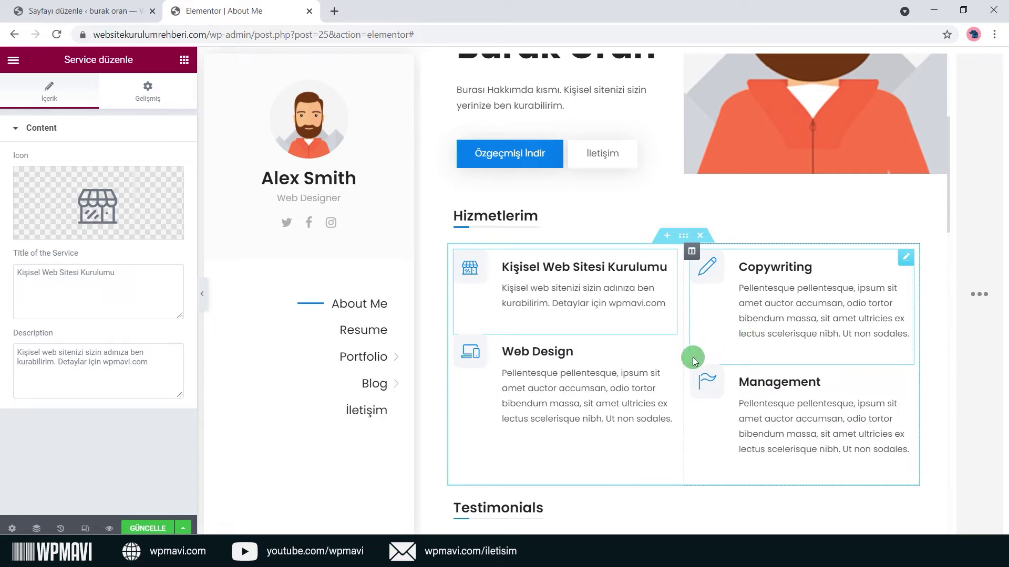
# Look over the Web Design and Management service cards and show the widgets list.
pyautogui.click(670, 343)
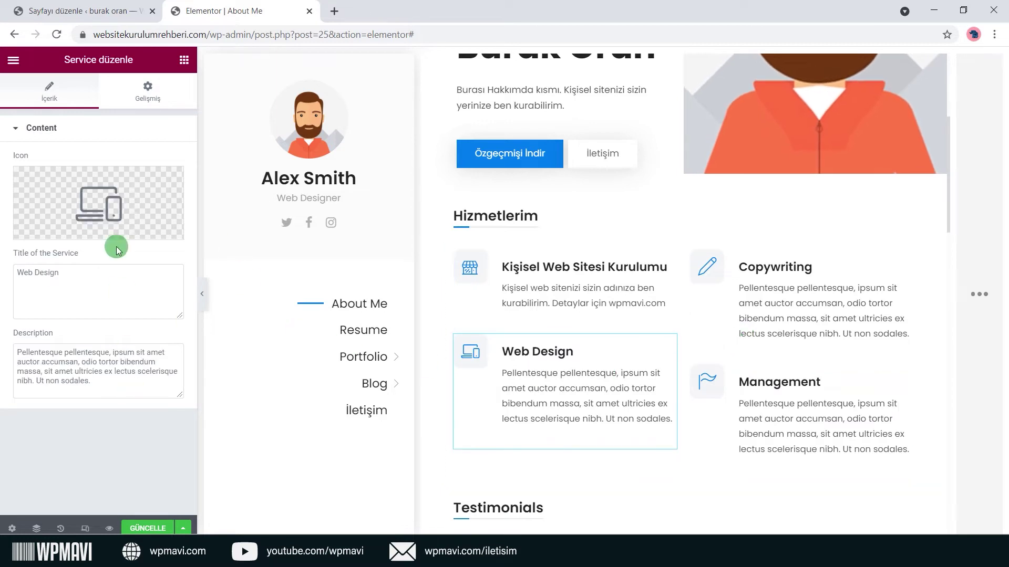
pyautogui.click(903, 373)
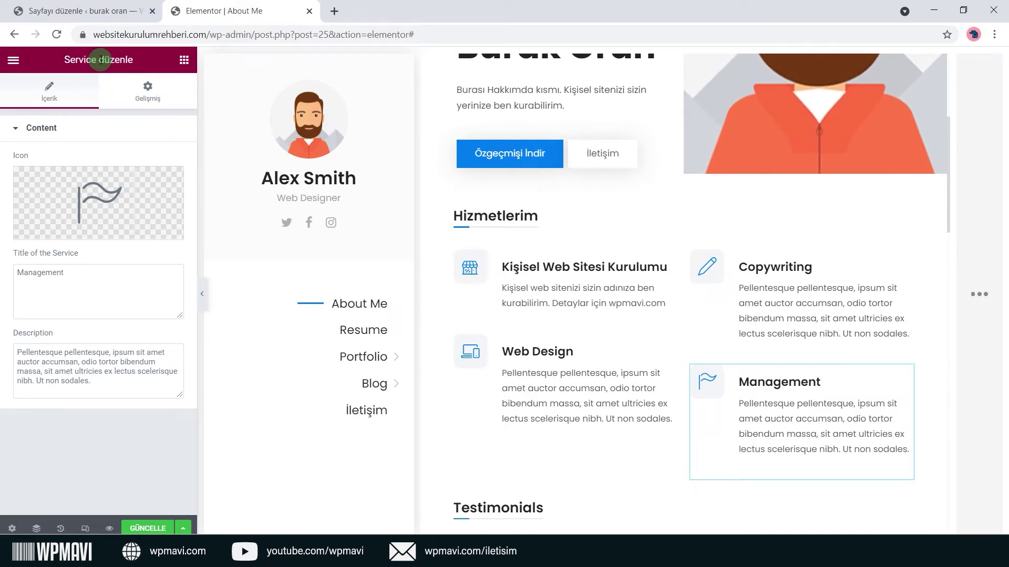
pyautogui.click(183, 63)
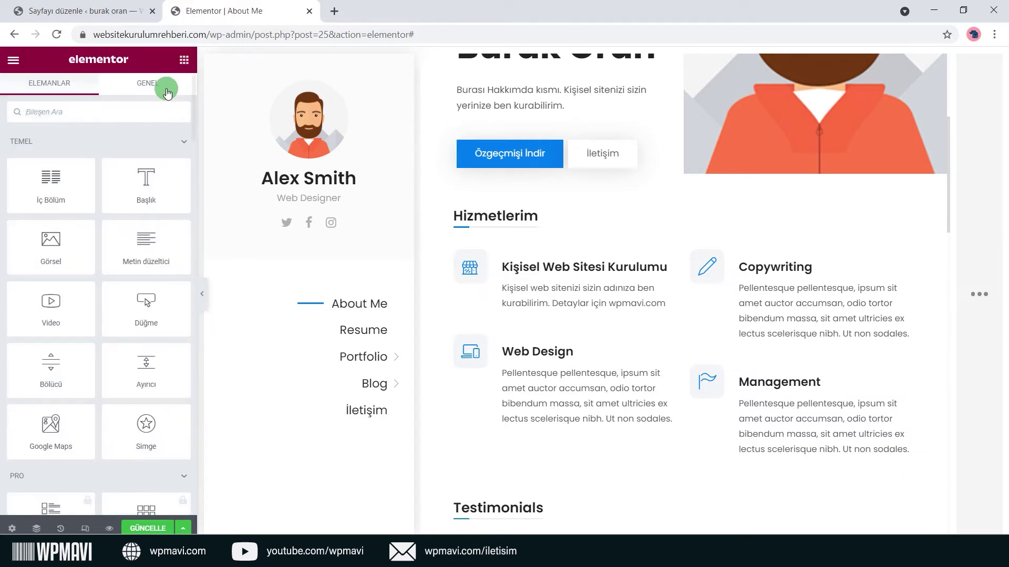
pyautogui.click(124, 109)
pyautogui.write('service')
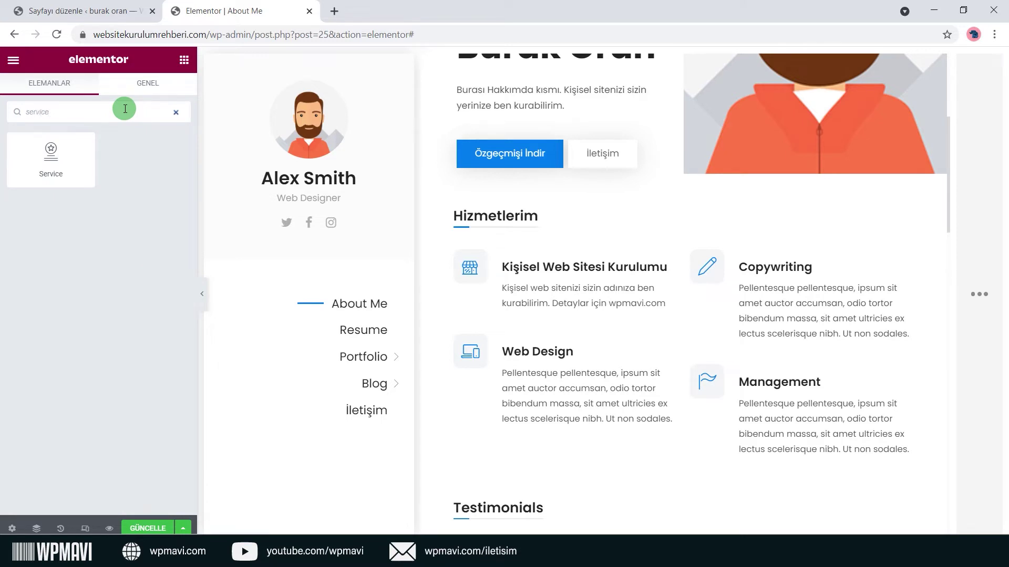
pyautogui.moveTo(51, 158); pyautogui.dragTo(581, 330)
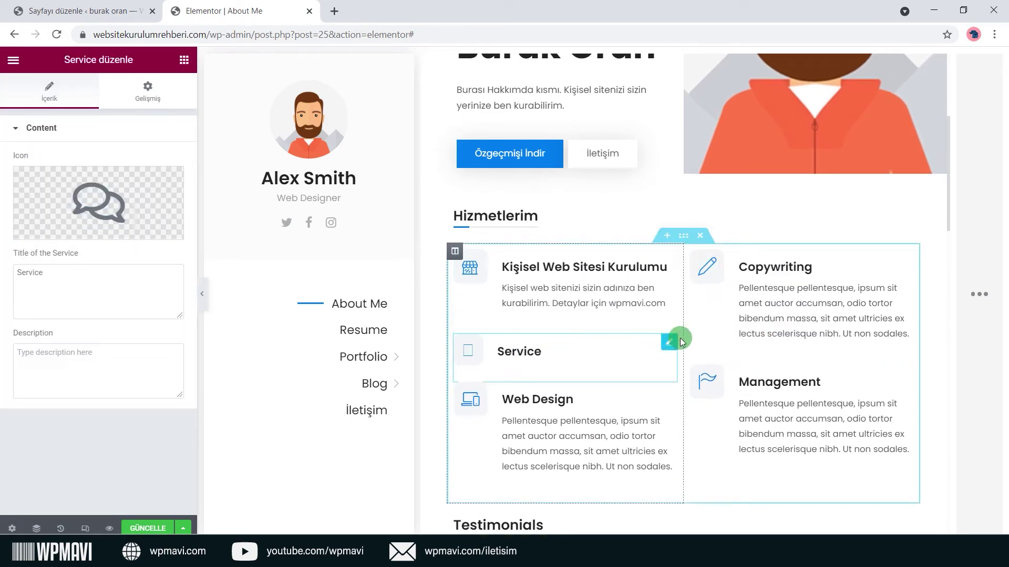
pyautogui.moveTo(60, 230)
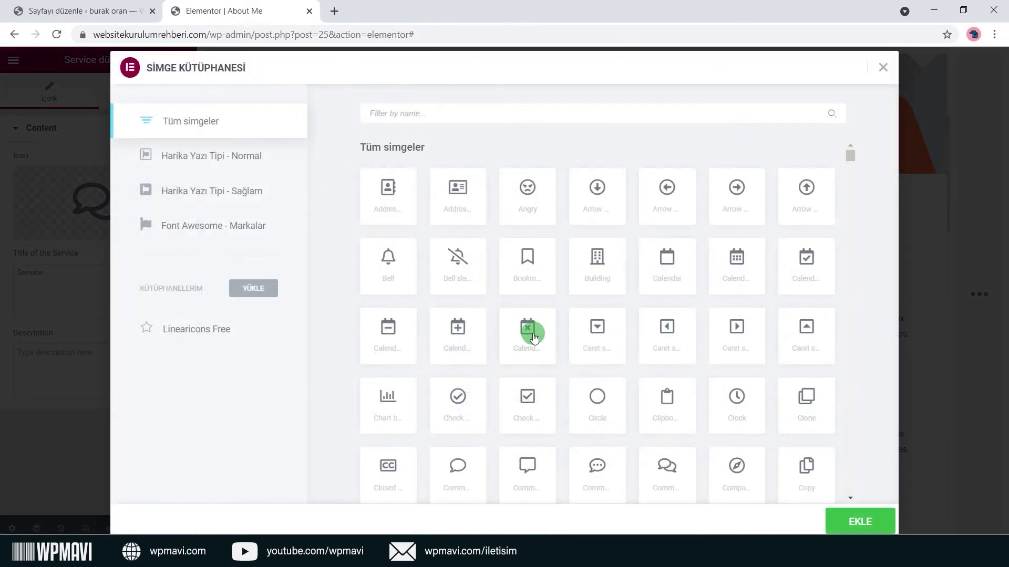
pyautogui.click(521, 341)
pyautogui.click(857, 521)
pyautogui.click(168, 281)
pyautogui.write('asd')
pyautogui.hotkey('ctrl', 'a')
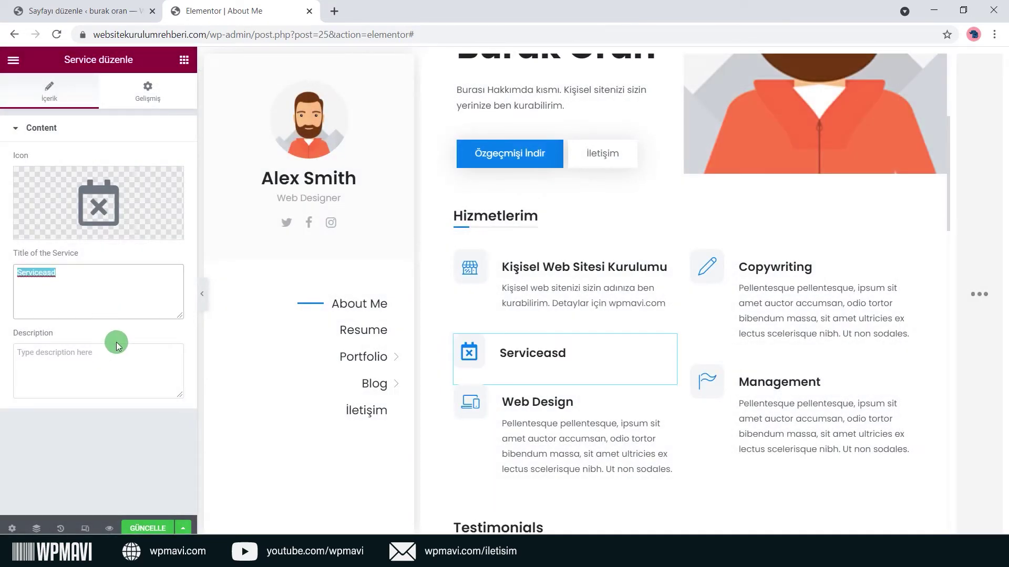
pyautogui.write('asd')
pyautogui.click(117, 345)
pyautogui.write('asdasd')
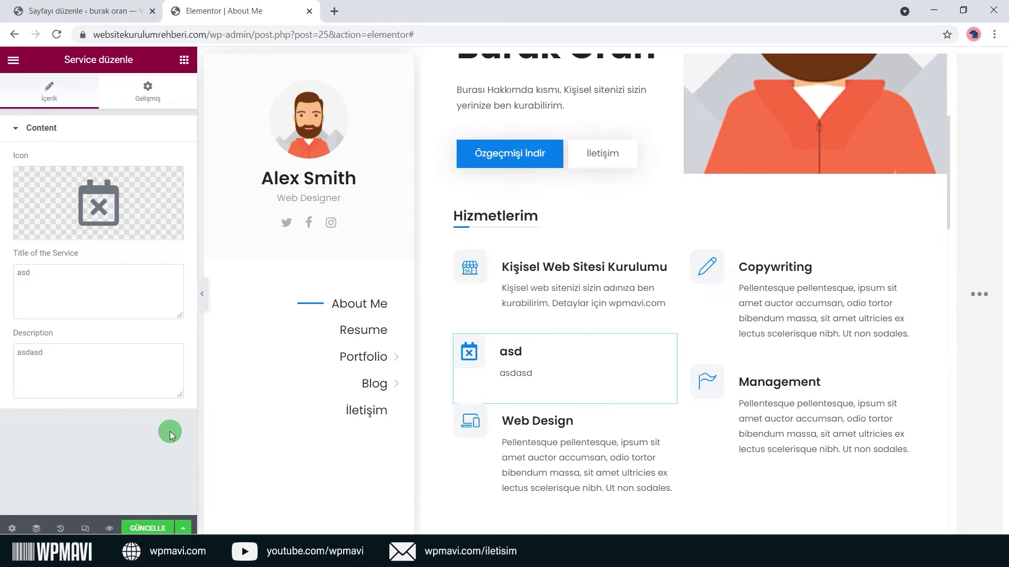
pyautogui.rightClick(566, 374)
pyautogui.click(588, 521)
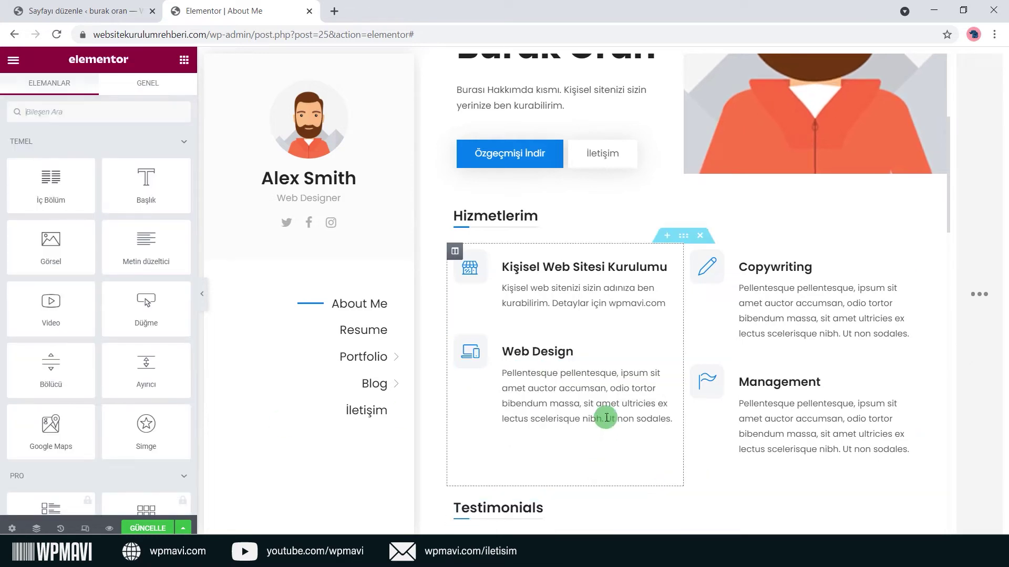
# Rename the Testimonials heading to 'Müşteri Geri Dönüşleri'.
pyautogui.scroll(-7, 601, 400)
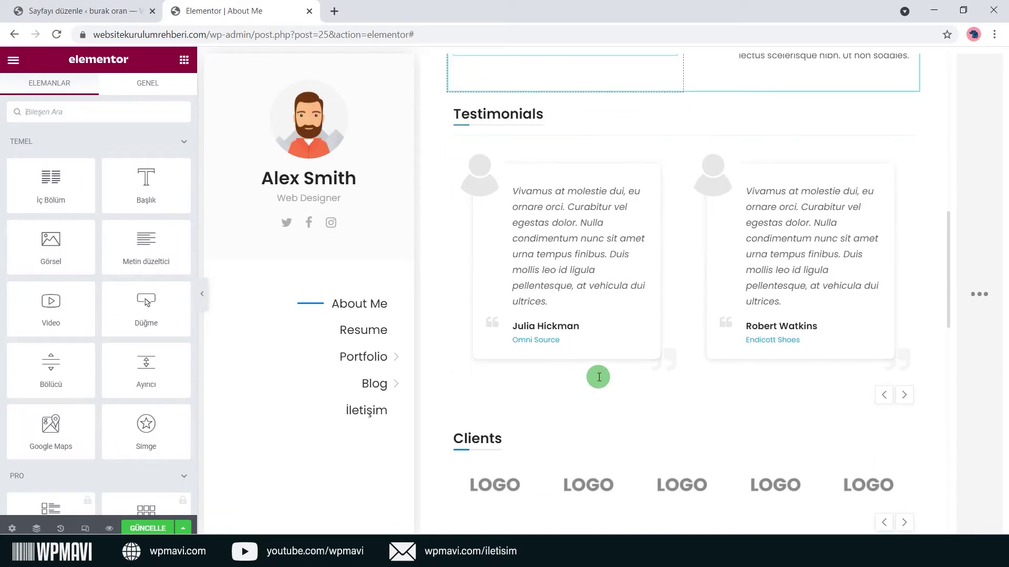
pyautogui.scroll(3, 605, 342)
pyautogui.click(908, 245)
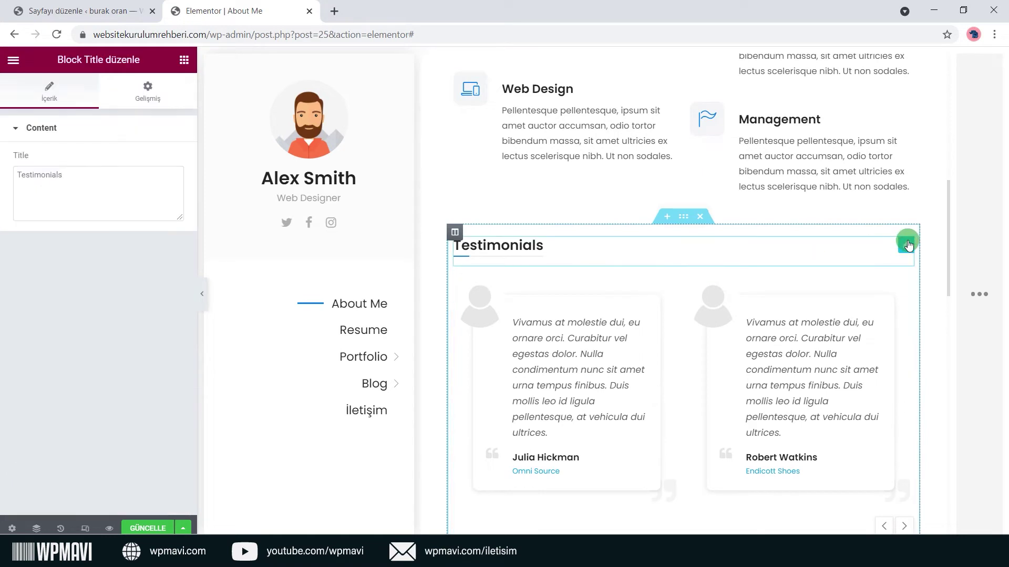
pyautogui.click(132, 208)
pyautogui.write('Müş')
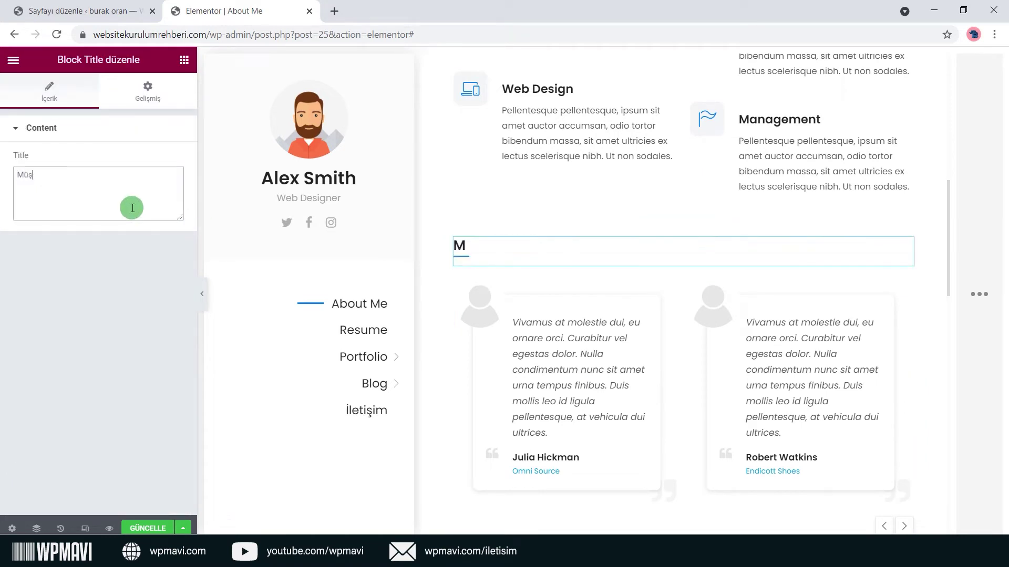
pyautogui.write('teri Geri Dönüşleri')
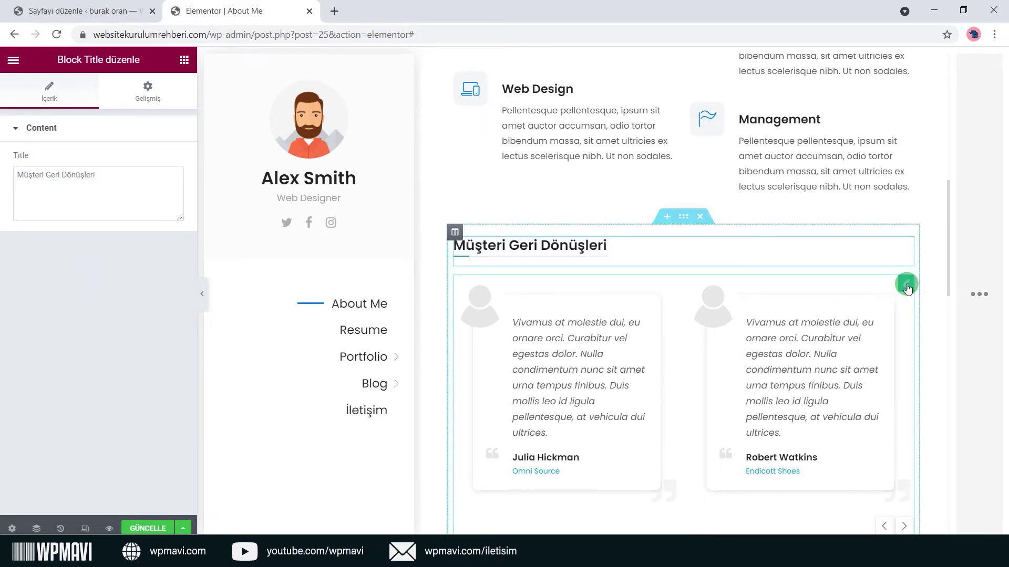
# Add a fourth testimonial item to the slider, then delete it.
pyautogui.click(907, 288)
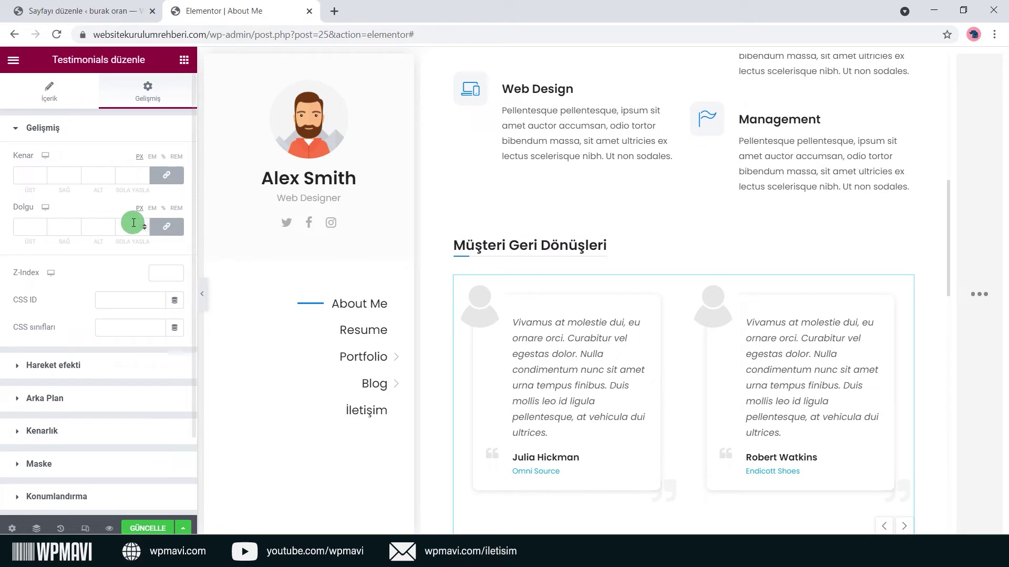
pyautogui.click(70, 87)
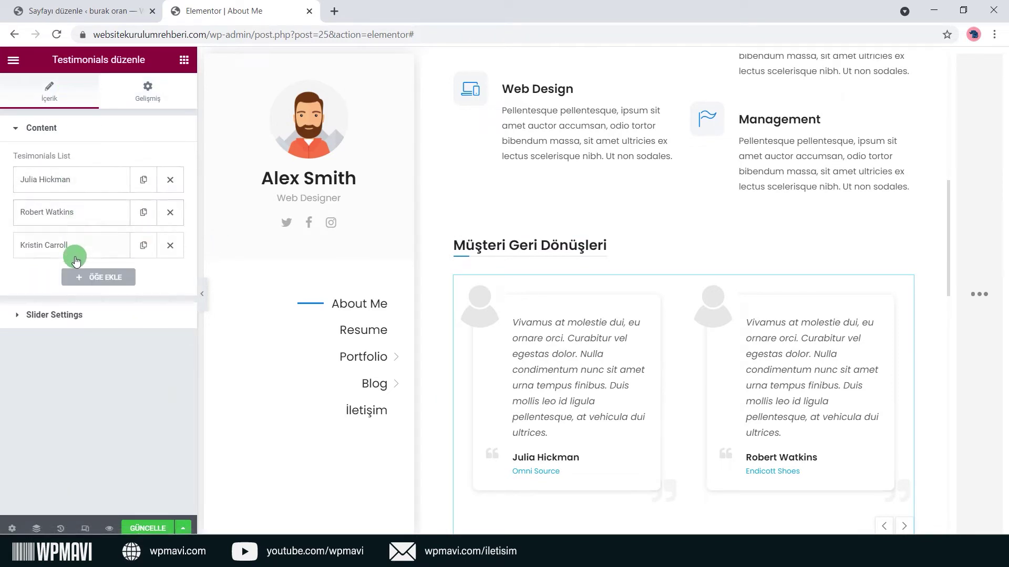
pyautogui.click(90, 282)
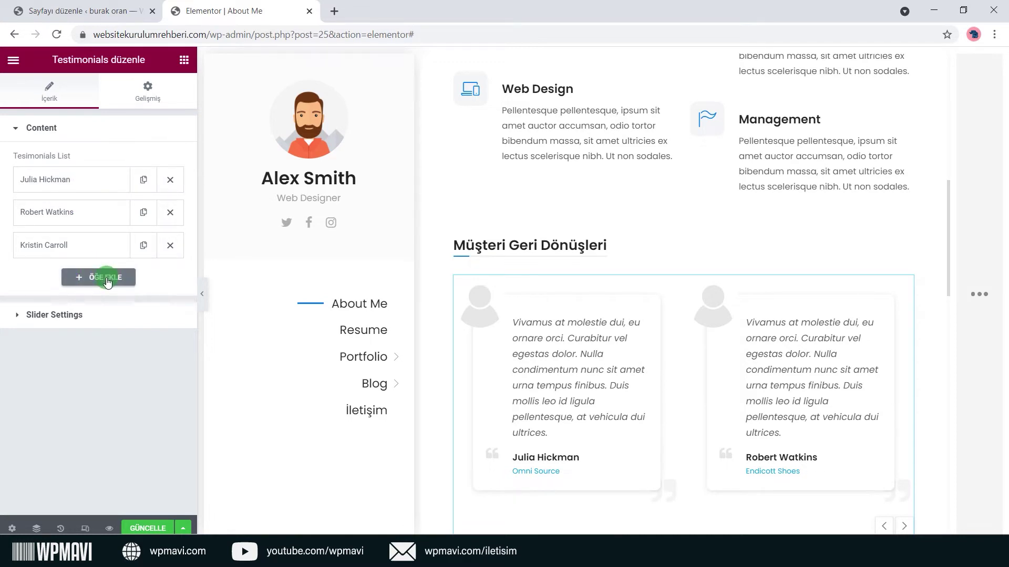
pyautogui.click(107, 282)
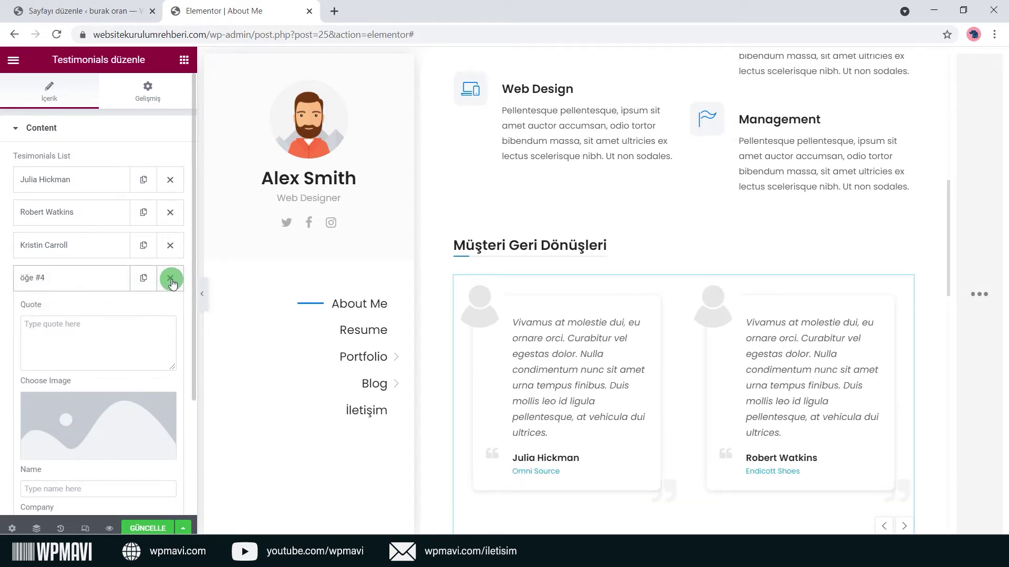
pyautogui.click(171, 282)
# Review the first testimonial's quote, company and website fields, then expand Slider Settings.
pyautogui.click(99, 184)
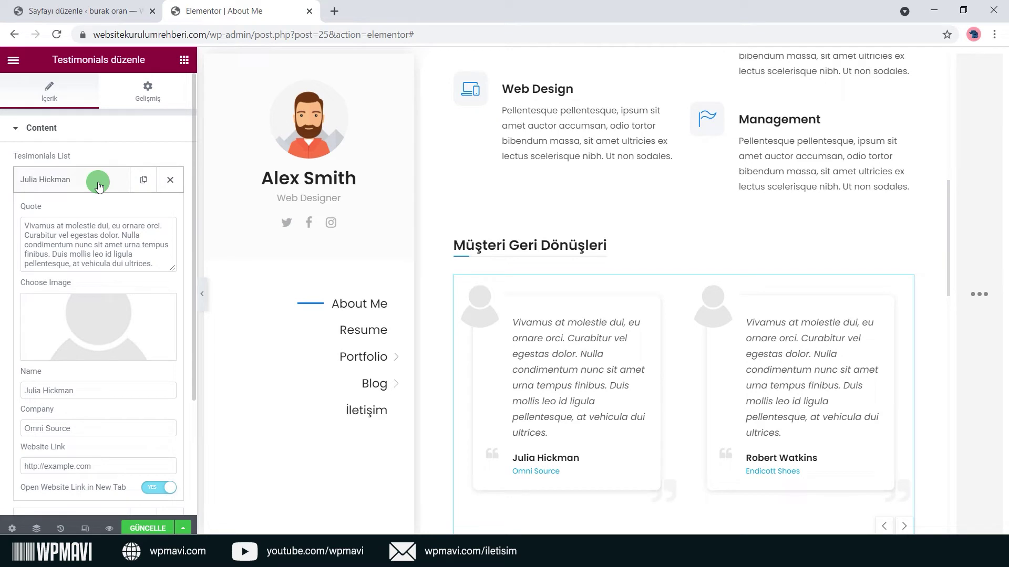
pyautogui.click(105, 253)
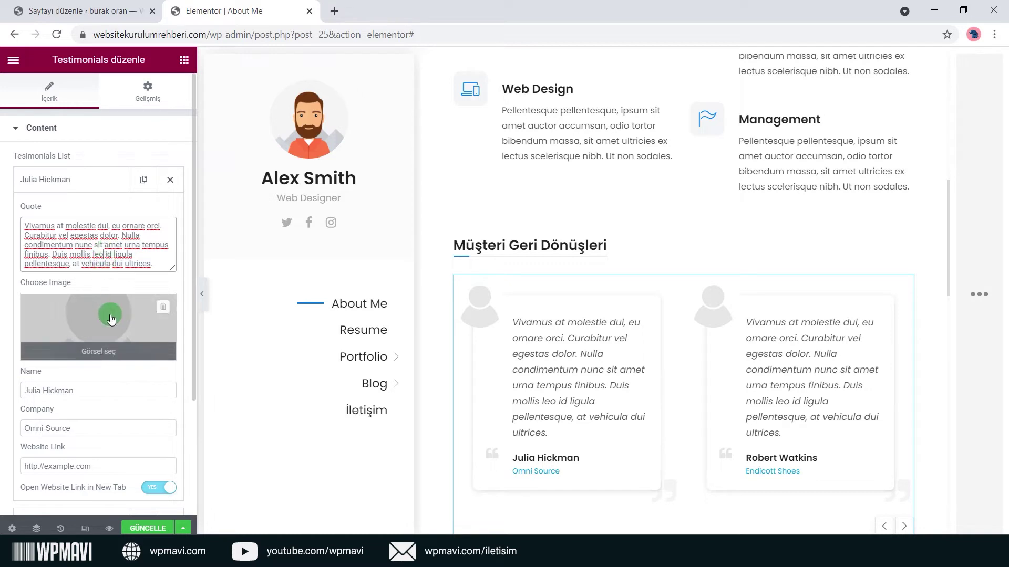
pyautogui.click(103, 351)
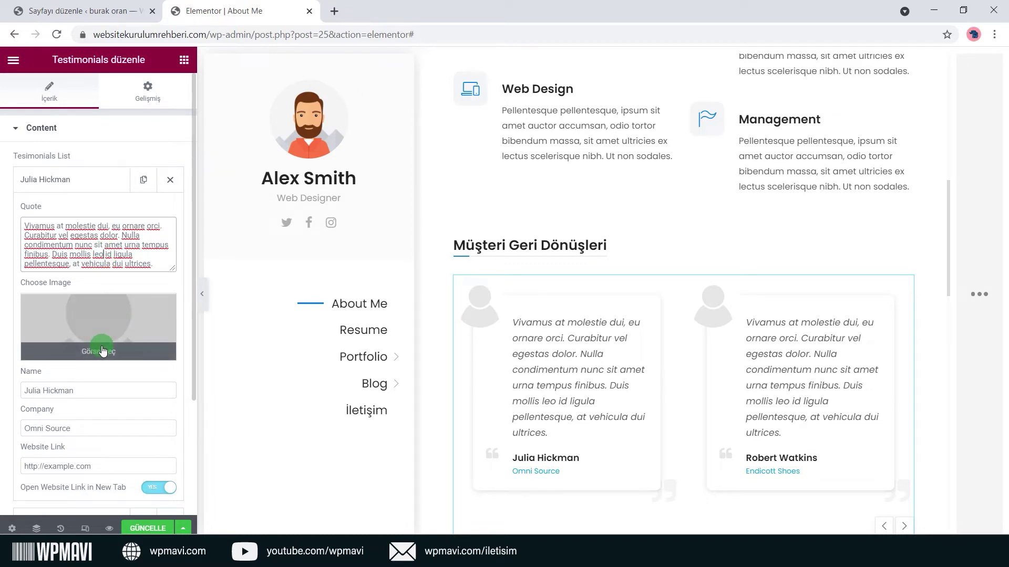
pyautogui.scroll(-2, 102, 351)
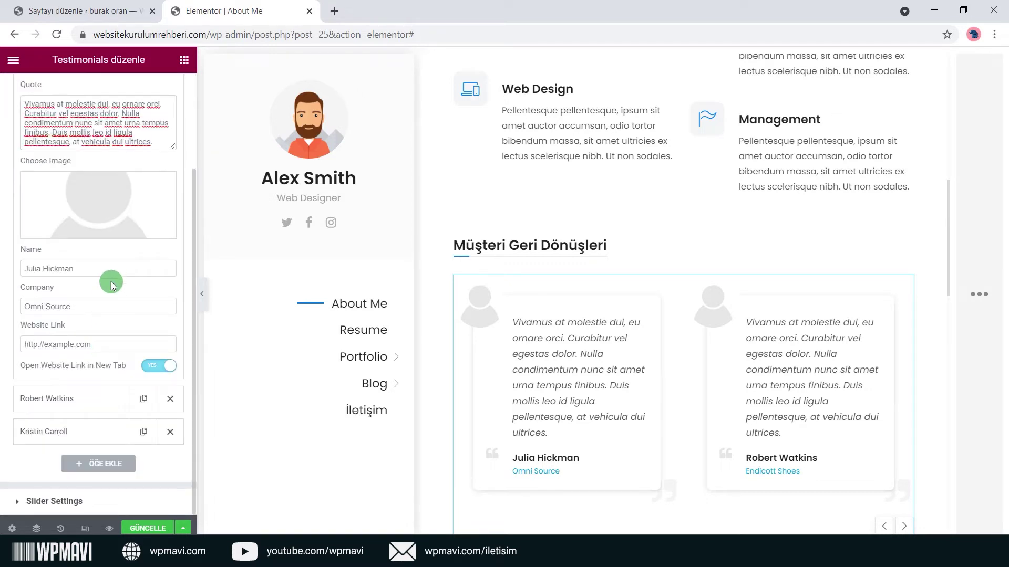
pyautogui.click(103, 307)
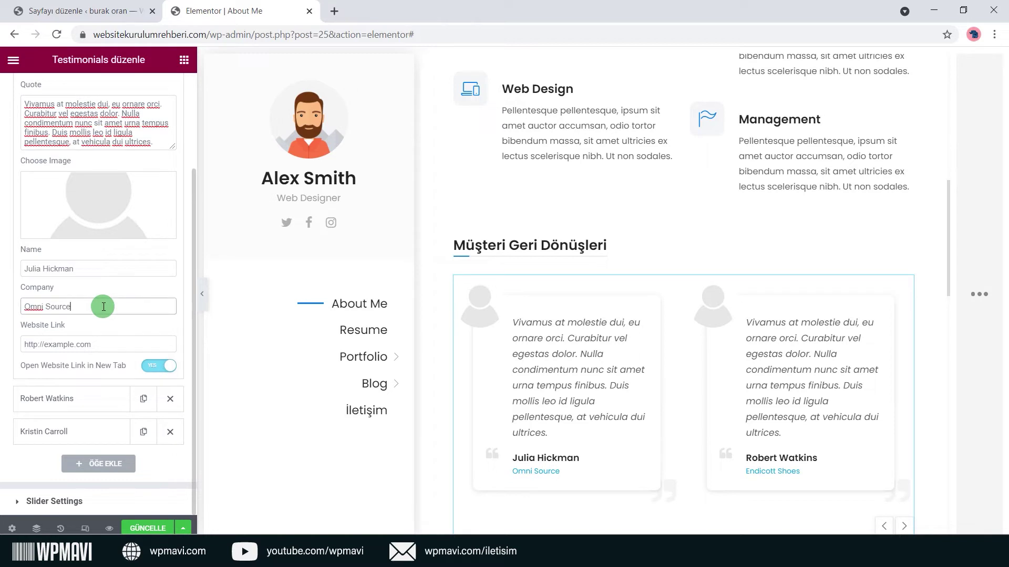
pyautogui.click(102, 344)
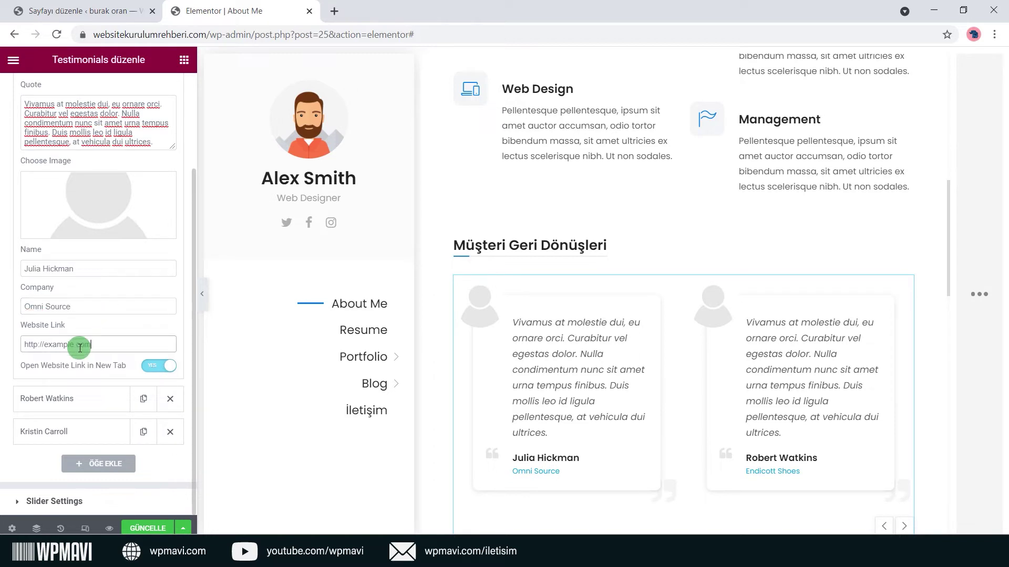
pyautogui.click(88, 333)
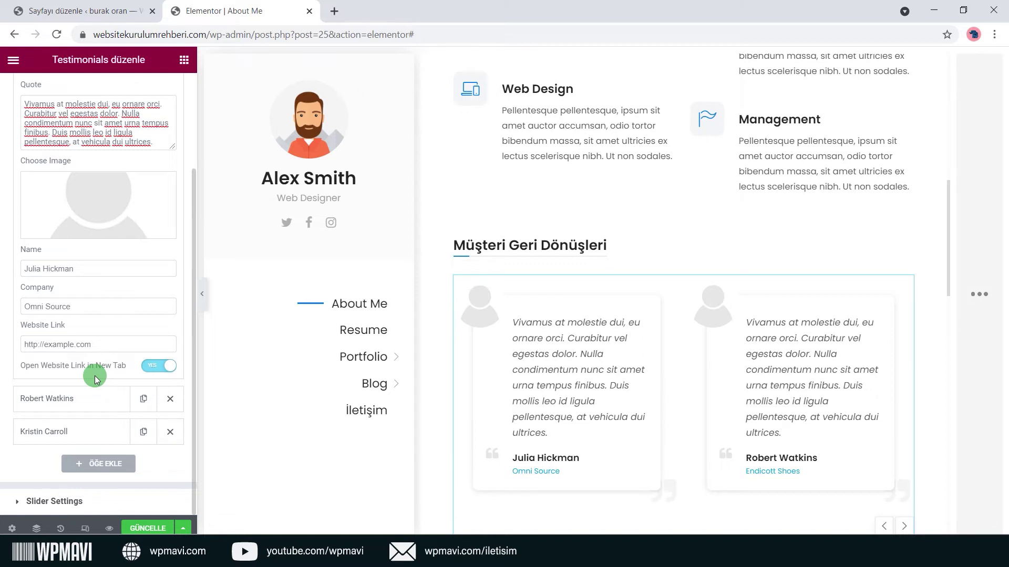
pyautogui.click(68, 499)
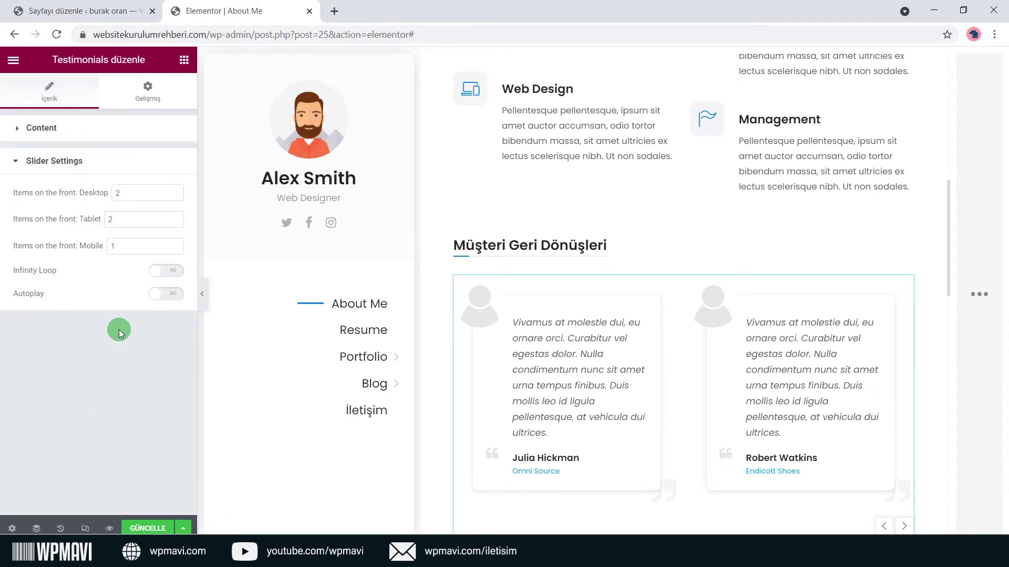
# Show 3 testimonials at a time on desktop.
pyautogui.scroll(-1, 807, 323)
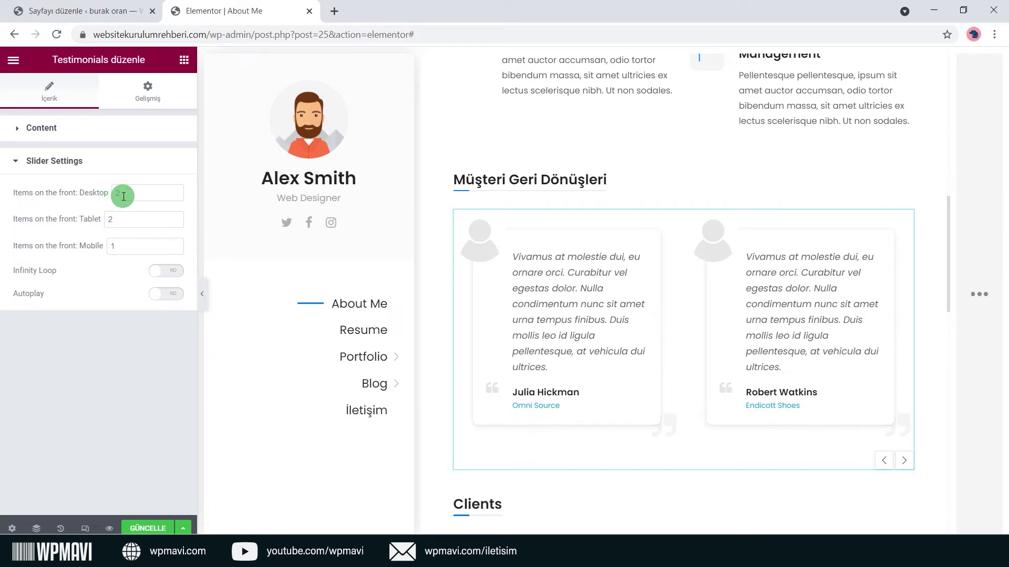
pyautogui.write('3')
pyautogui.click(90, 212)
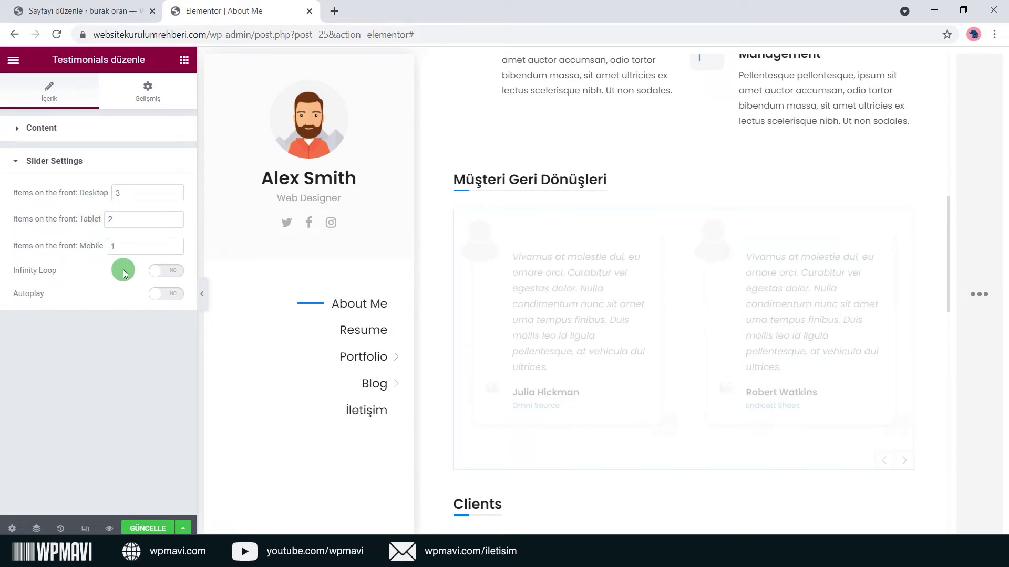
# Switch the testimonials slider's Infinity Loop and Autoplay to Yes.
pyautogui.click(184, 59)
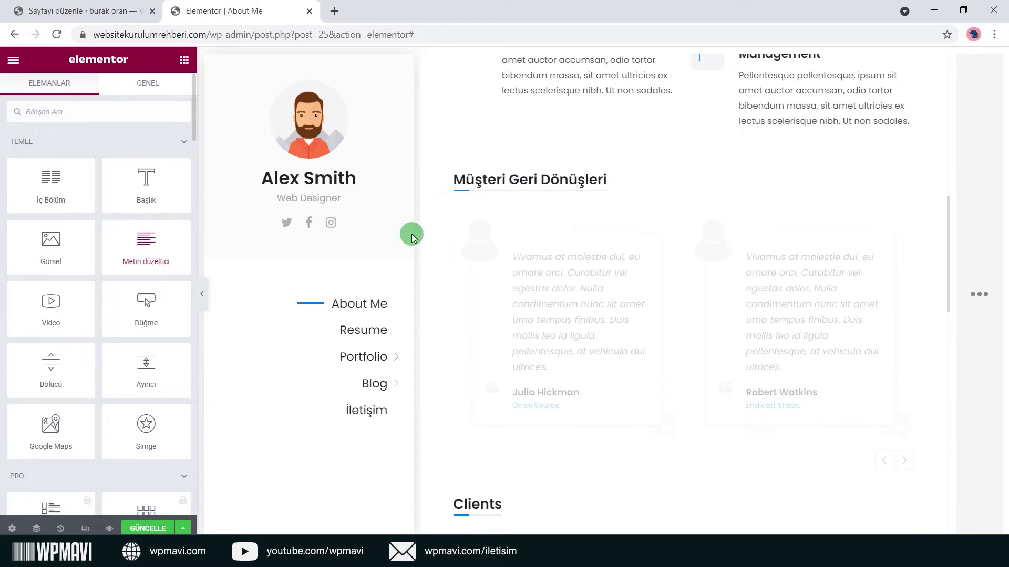
pyautogui.click(728, 236)
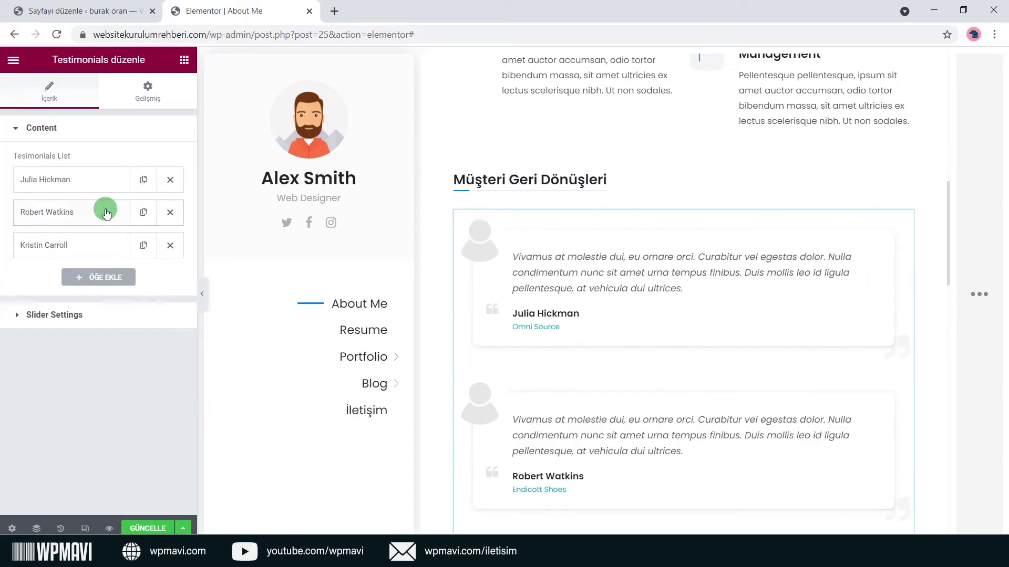
pyautogui.click(107, 169)
pyautogui.click(107, 169)
pyautogui.click(87, 313)
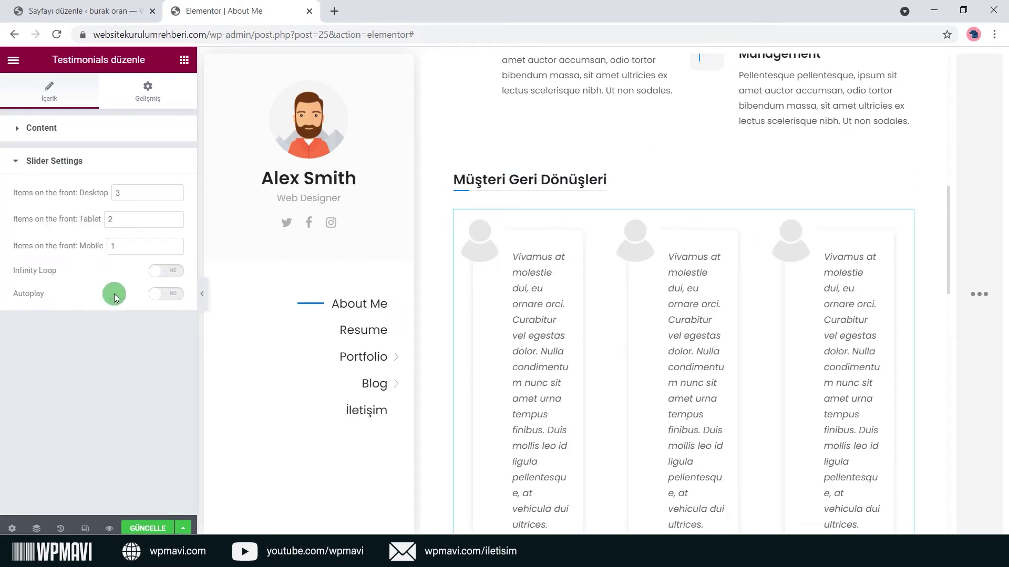
pyautogui.click(148, 270)
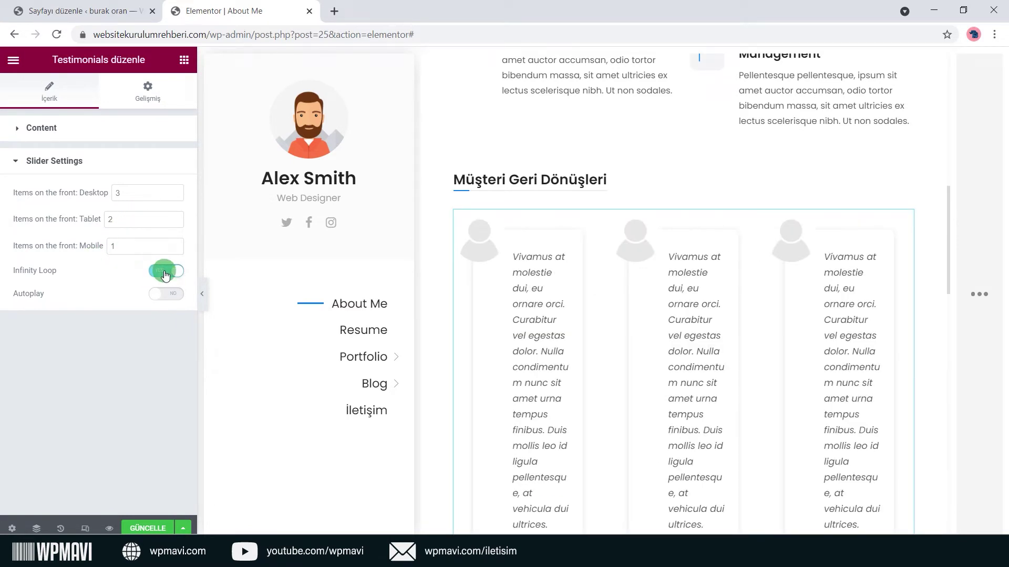
pyautogui.scroll(-2, 738, 270)
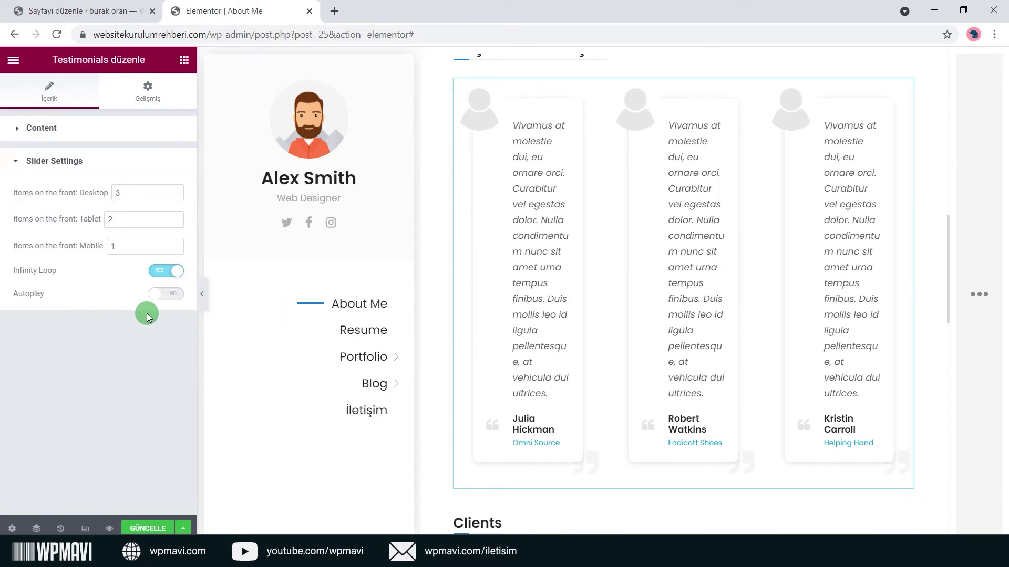
pyautogui.click(168, 296)
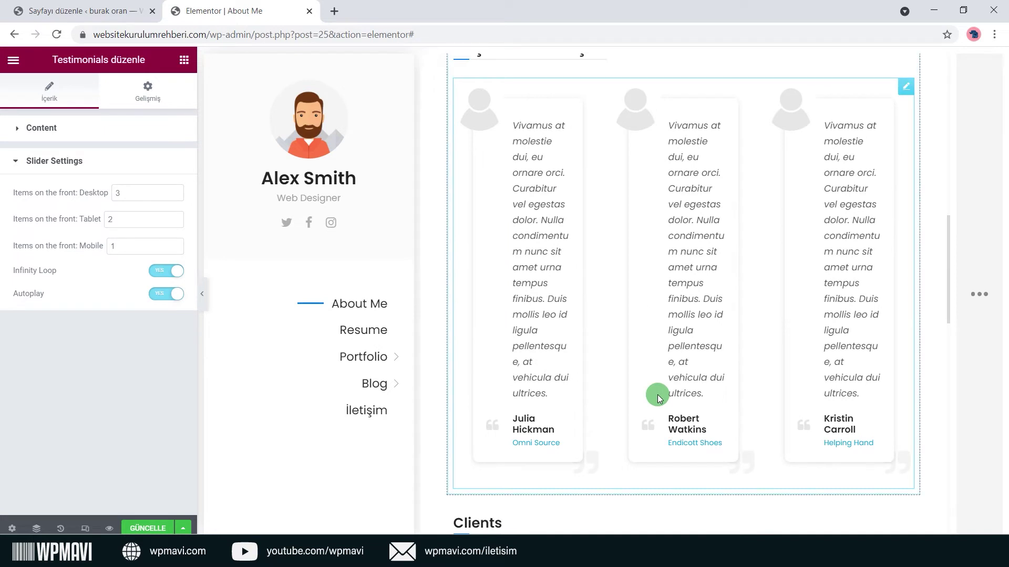
# Look over the testimonials widget's Advanced settings.
pyautogui.scroll(1, 658, 396)
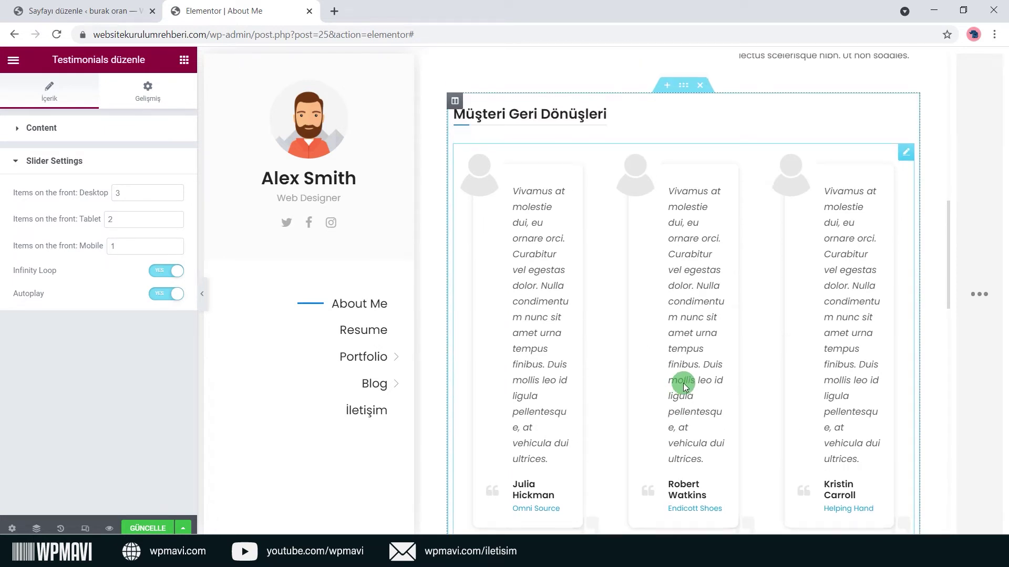
pyautogui.click(143, 103)
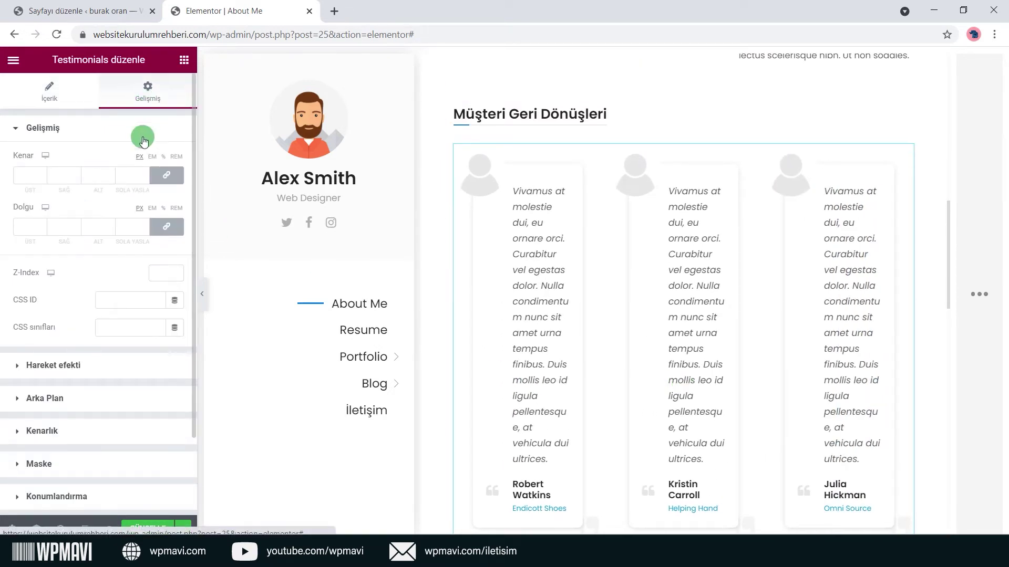
pyautogui.scroll(-3, 100, 273)
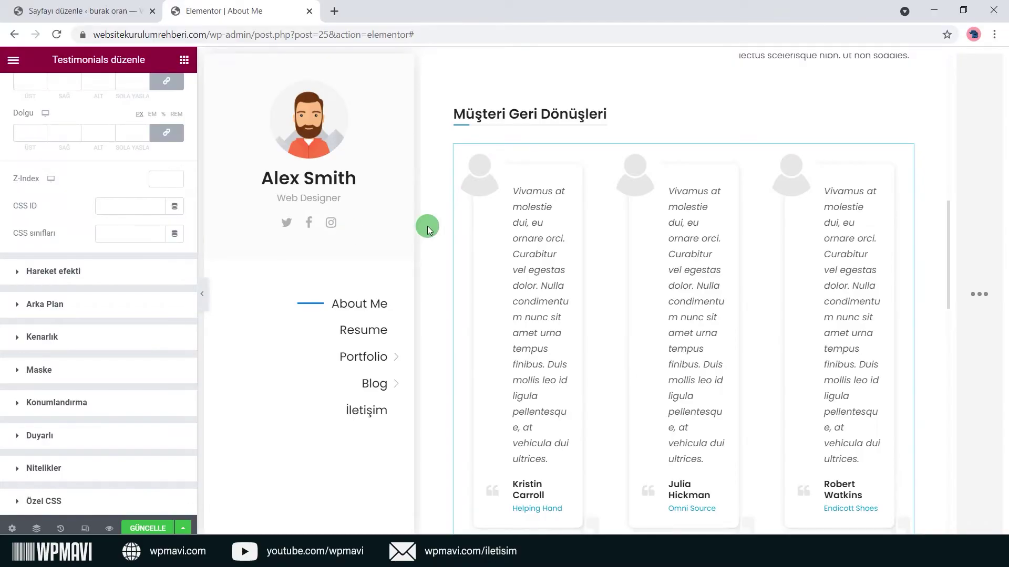
# Retitle the Clients heading 'Referanslarım' and show the logo carousel's company entries.
pyautogui.scroll(-6, 428, 227)
pyautogui.scroll(-2, 428, 227)
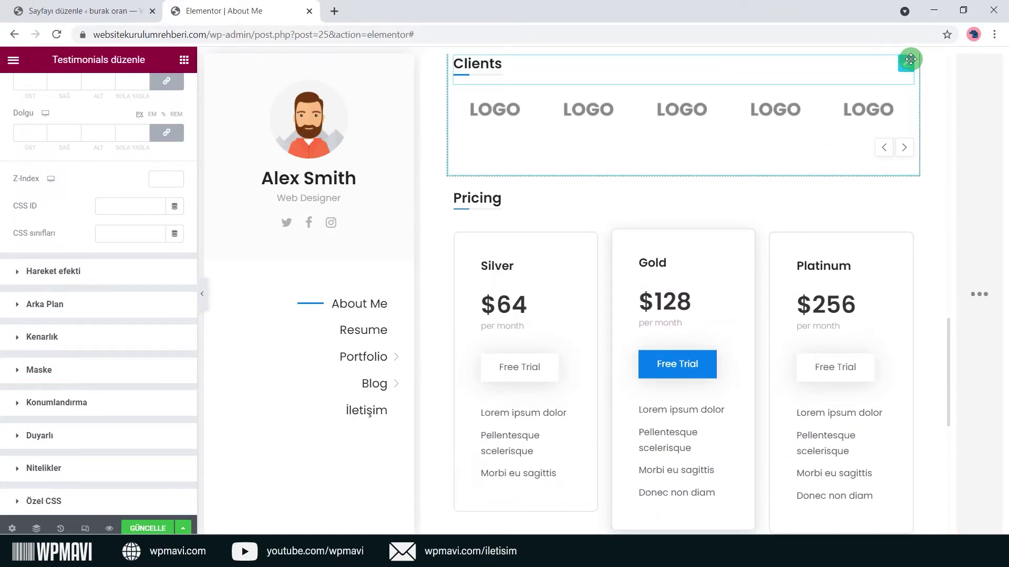
pyautogui.click(908, 63)
pyautogui.hotkey('ctrl', 'a')
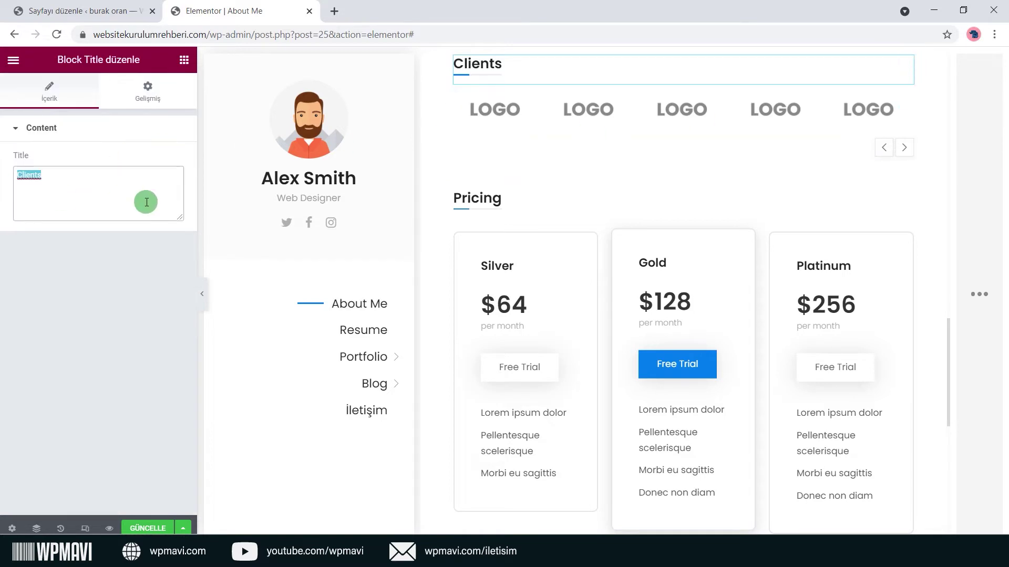
pyautogui.write('Referanslarım')
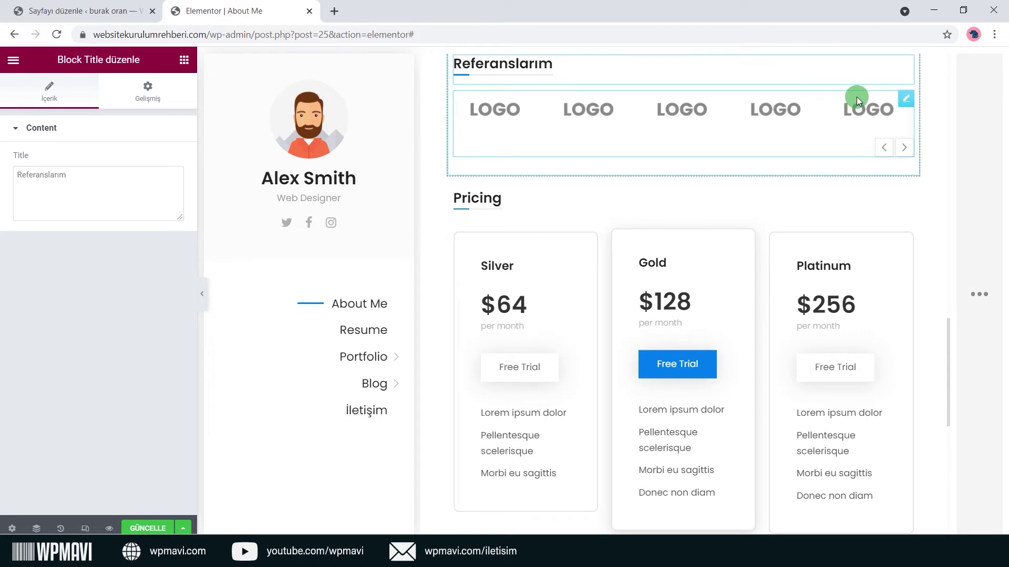
pyautogui.click(907, 105)
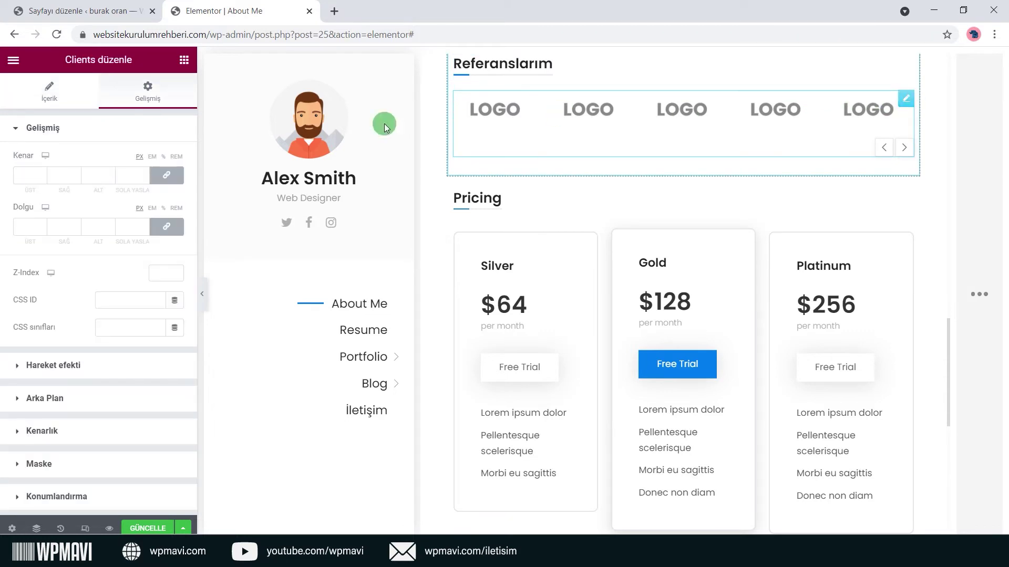
pyautogui.click(39, 104)
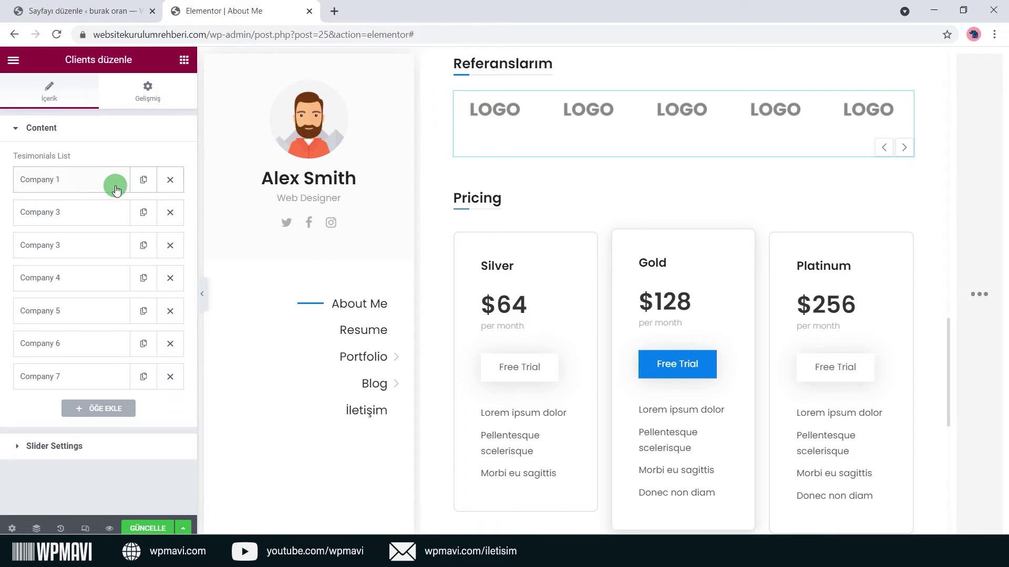
# Delete Companies 5 to 7 and add three duplicates of Company 4.
pyautogui.click(143, 377)
pyautogui.click(143, 409)
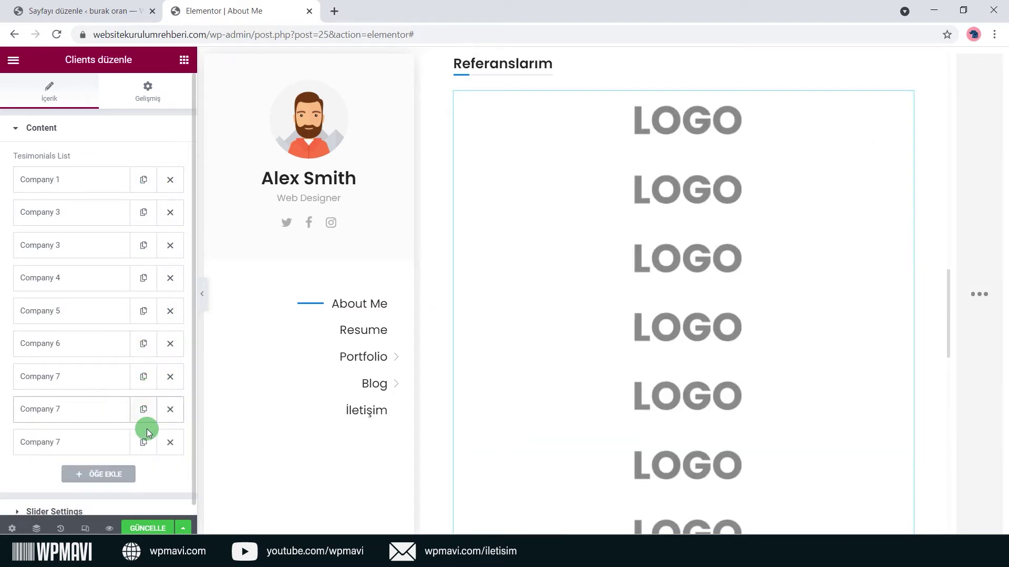
pyautogui.click(146, 443)
pyautogui.click(170, 475)
pyautogui.click(170, 442)
pyautogui.click(169, 410)
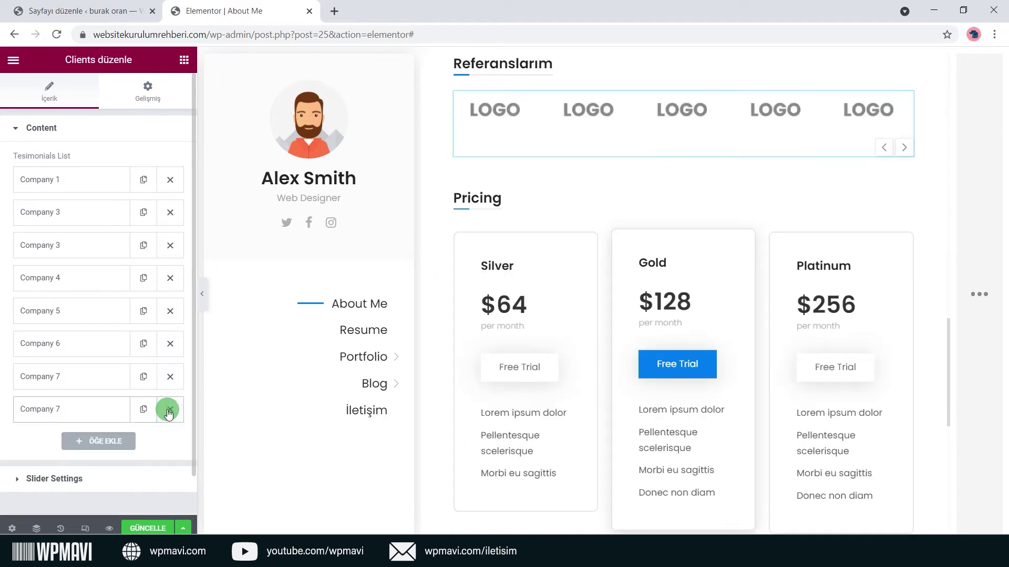
pyautogui.click(170, 376)
pyautogui.click(170, 344)
pyautogui.click(169, 311)
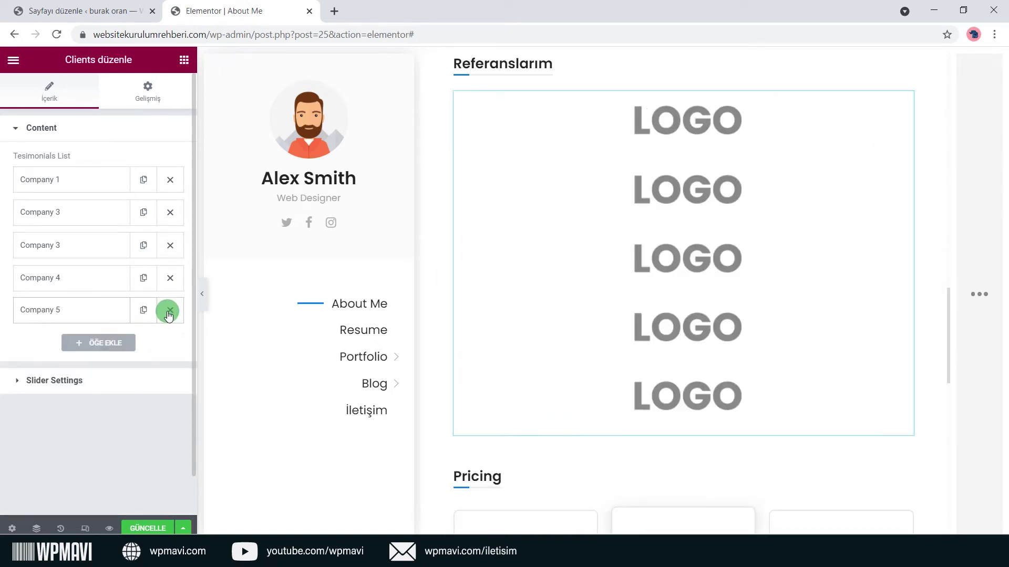
pyautogui.click(143, 278)
pyautogui.click(143, 278)
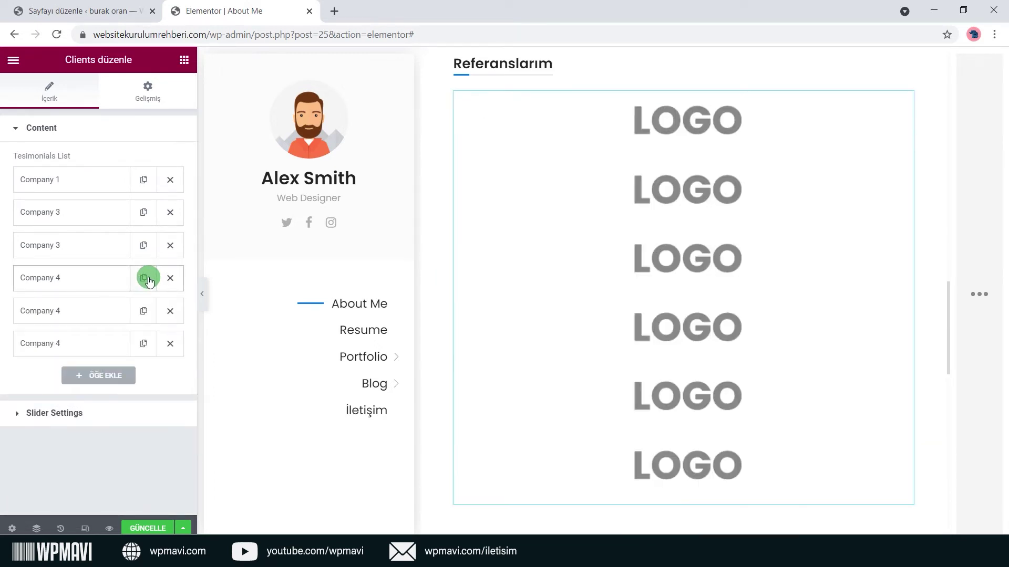
pyautogui.click(143, 278)
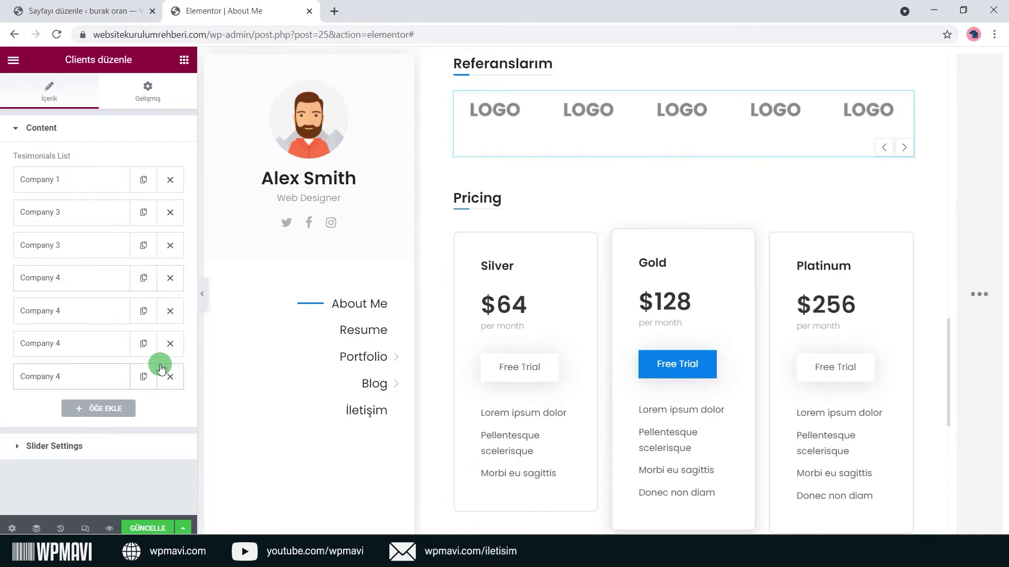
# Check Company 1's logo fields and the slider settings: 5 desktop, 4 tablet, 2 mobile items.
pyautogui.click(99, 179)
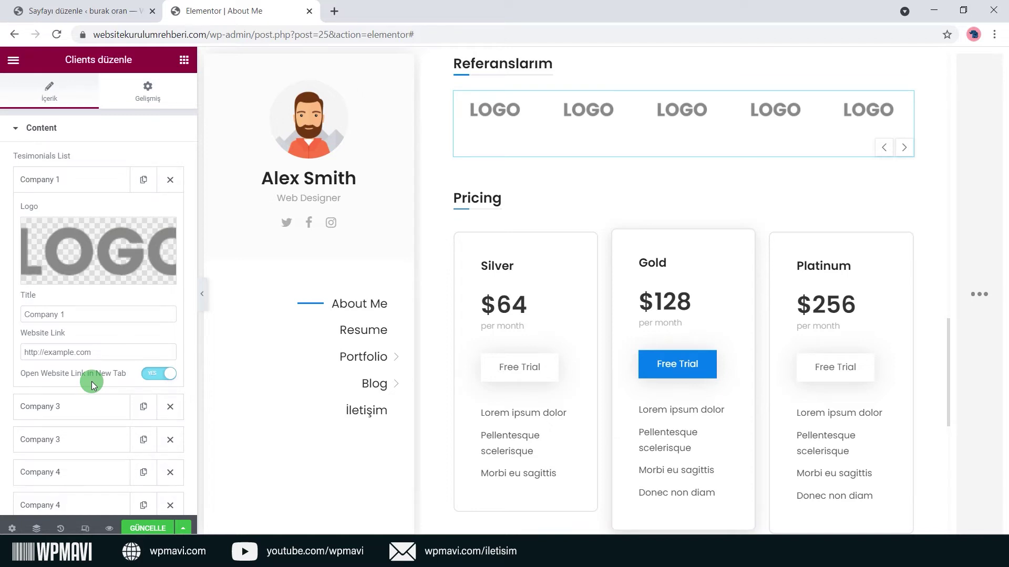
pyautogui.scroll(-3, 91, 381)
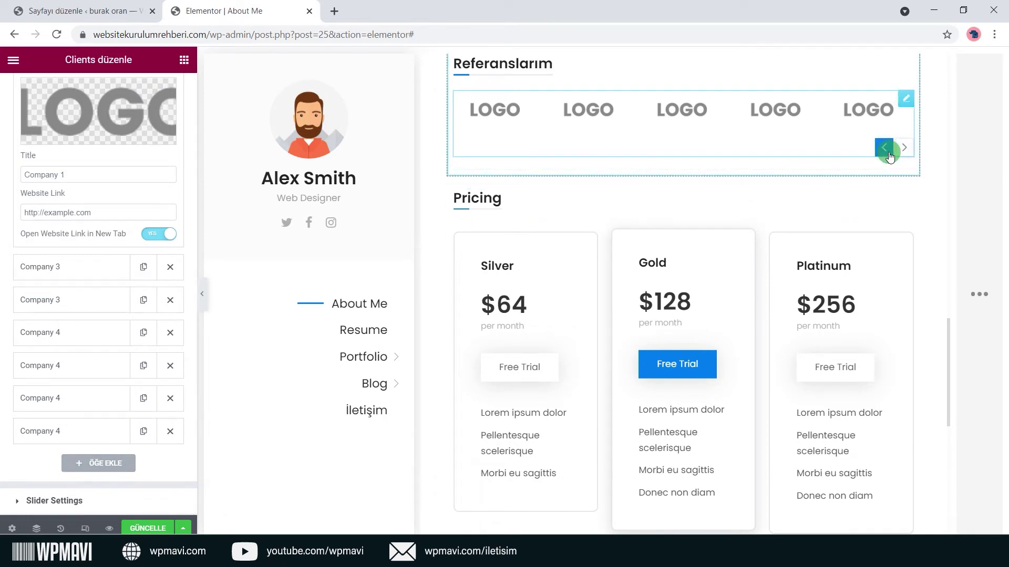
pyautogui.click(82, 500)
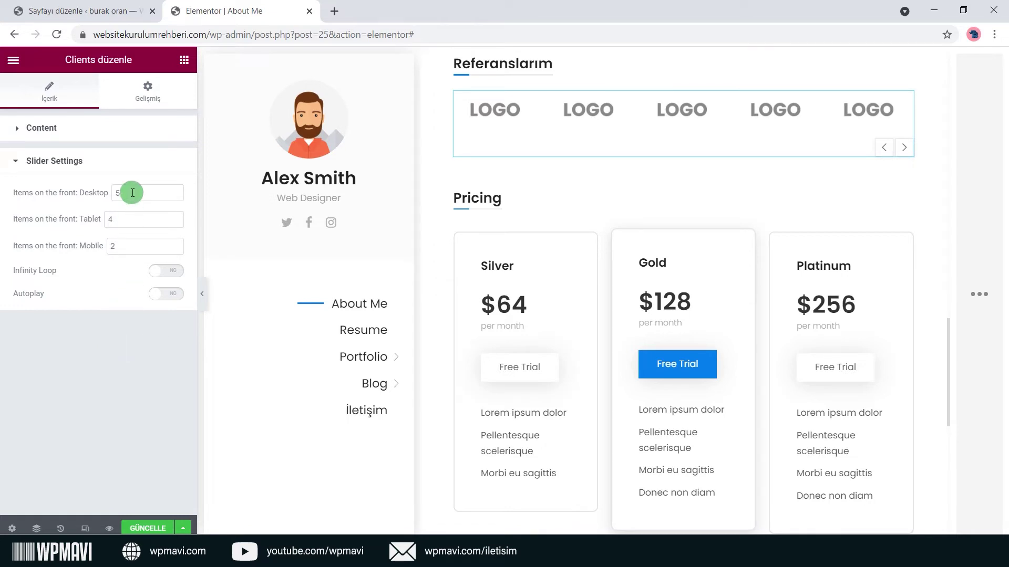
pyautogui.scroll(7, 552, 260)
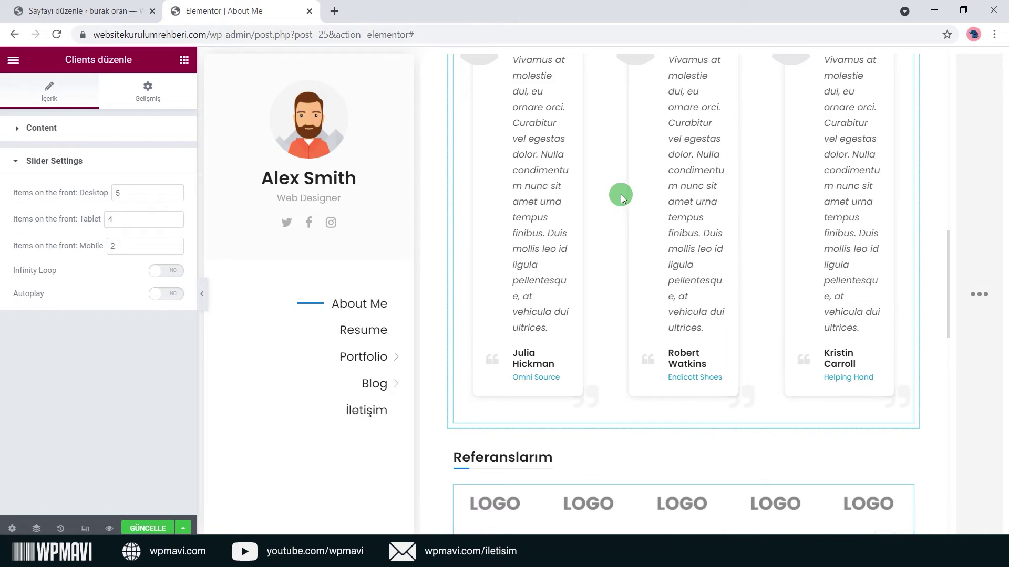
pyautogui.scroll(-6, 620, 195)
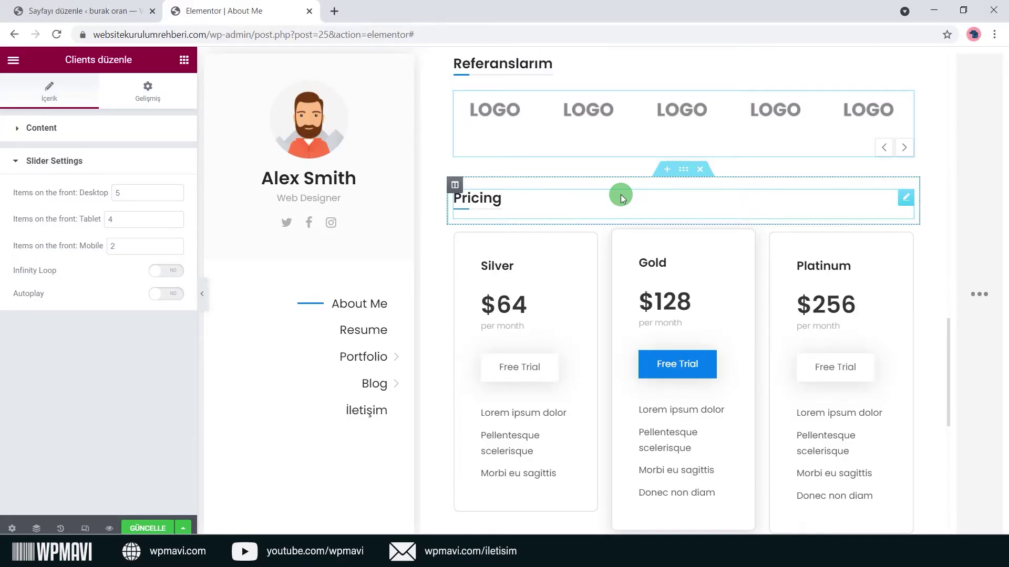
# Retitle the Pricing heading 'Hizmet Fiyat Listesi' and bring up the Silver card's settings.
pyautogui.click(907, 198)
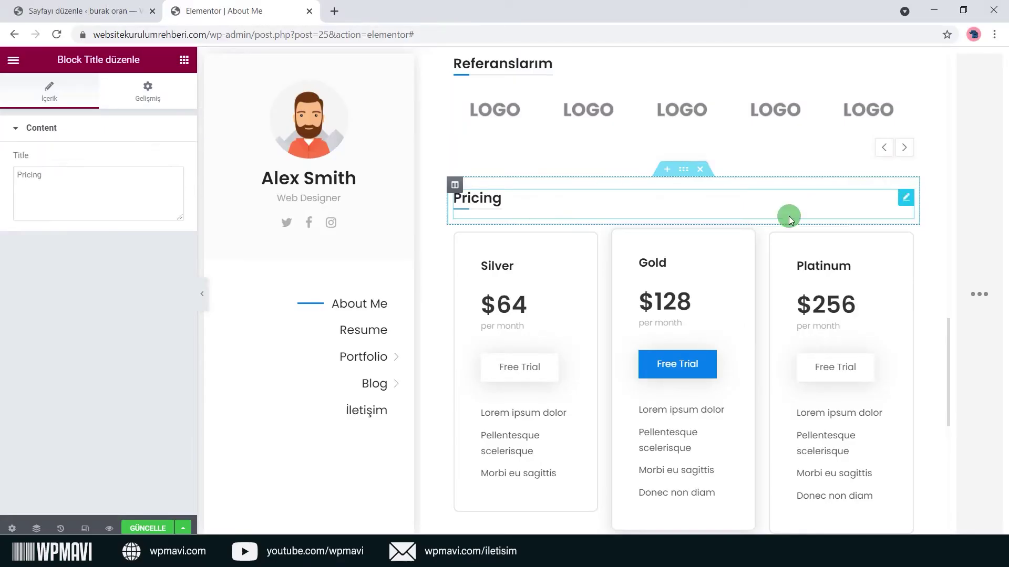
pyautogui.doubleClick(124, 194)
pyautogui.write('Hizmet')
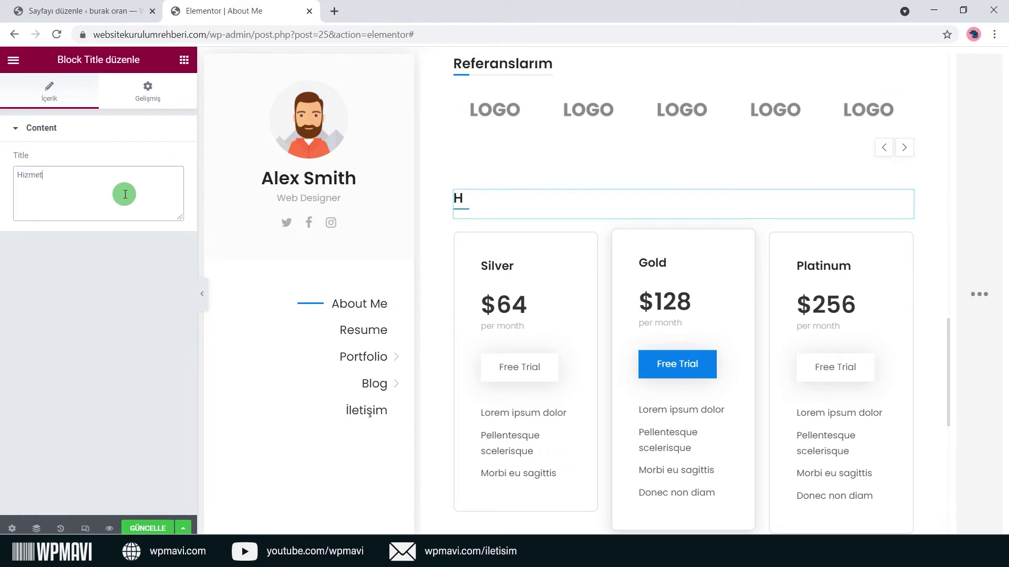
pyautogui.write(' Fiyat Listesi')
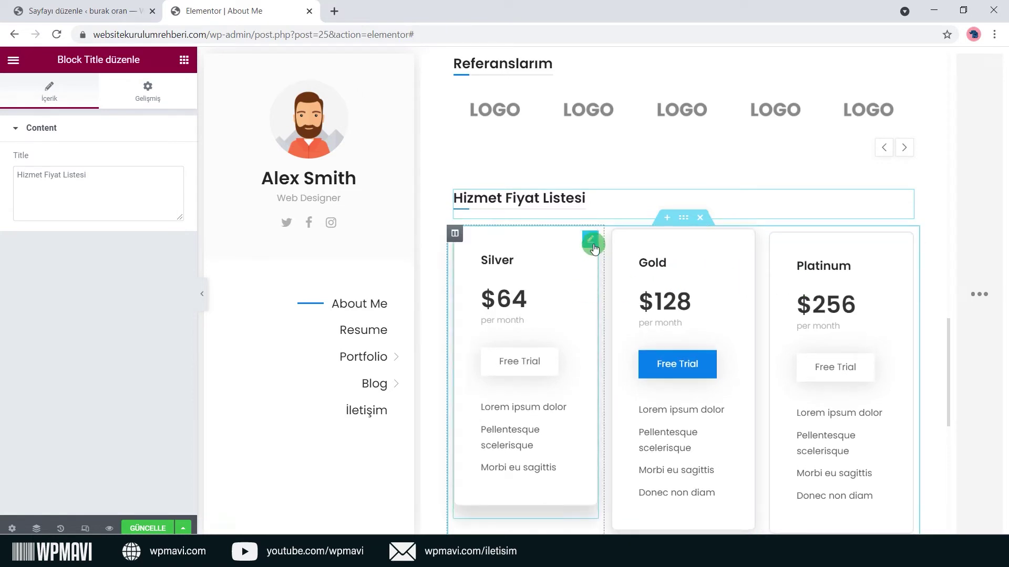
pyautogui.click(589, 240)
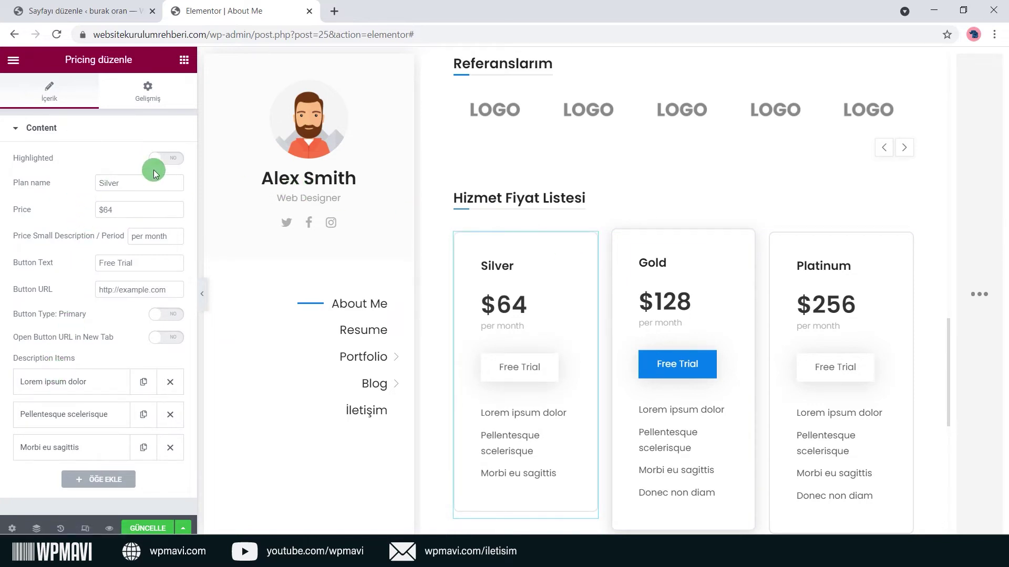
# Try the Silver card's Highlighted switch and leave it off.
pyautogui.click(172, 165)
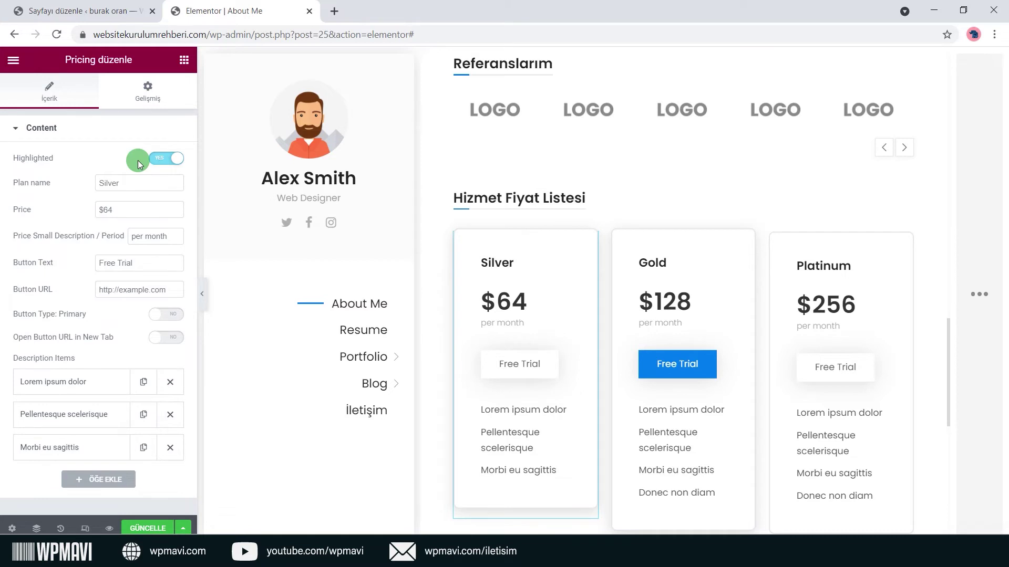
pyautogui.click(165, 165)
pyautogui.click(168, 164)
pyautogui.click(169, 163)
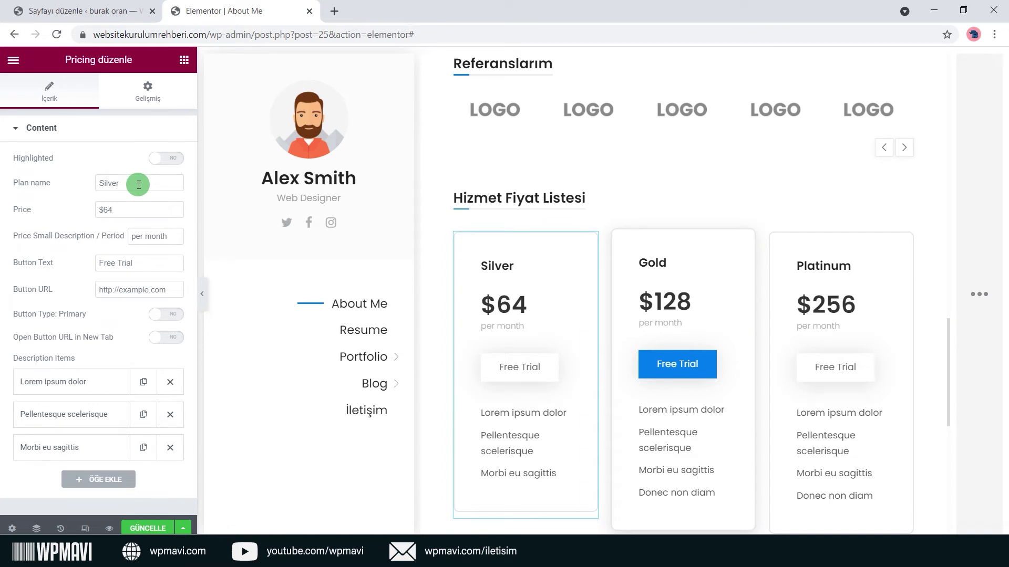
# Rename the plan to 'Gümüş Paket' with price 300 TL and period 'Yıllık'.
pyautogui.moveTo(139, 184); pyautogui.dragTo(77, 188)
pyautogui.write('Gümüş Paket')
pyautogui.click(117, 210)
pyautogui.press('BackSpace')
pyautogui.write('300 TL')
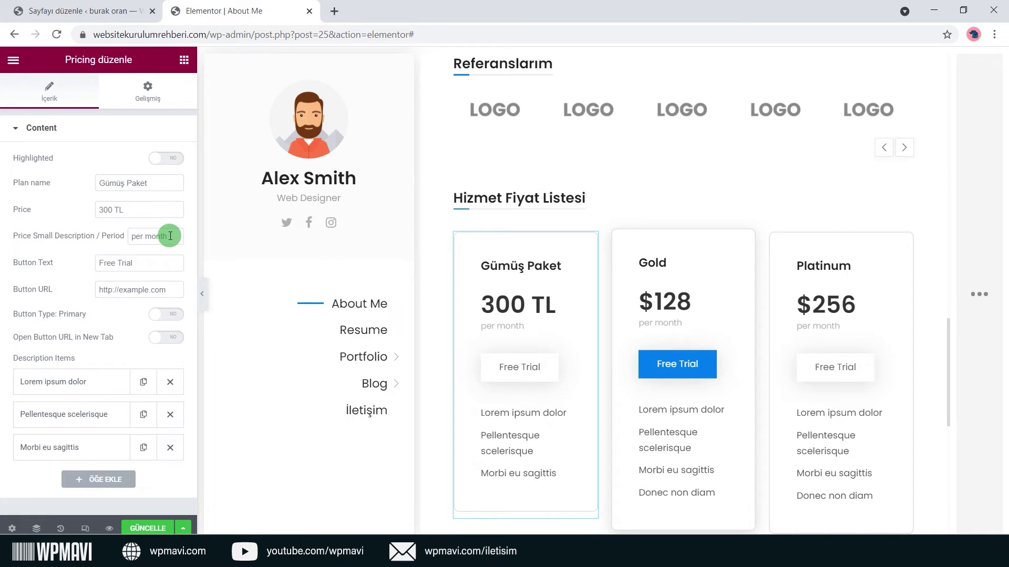
pyautogui.moveTo(170, 236); pyautogui.dragTo(130, 243)
pyautogui.write('Yıllık')
pyautogui.click(111, 246)
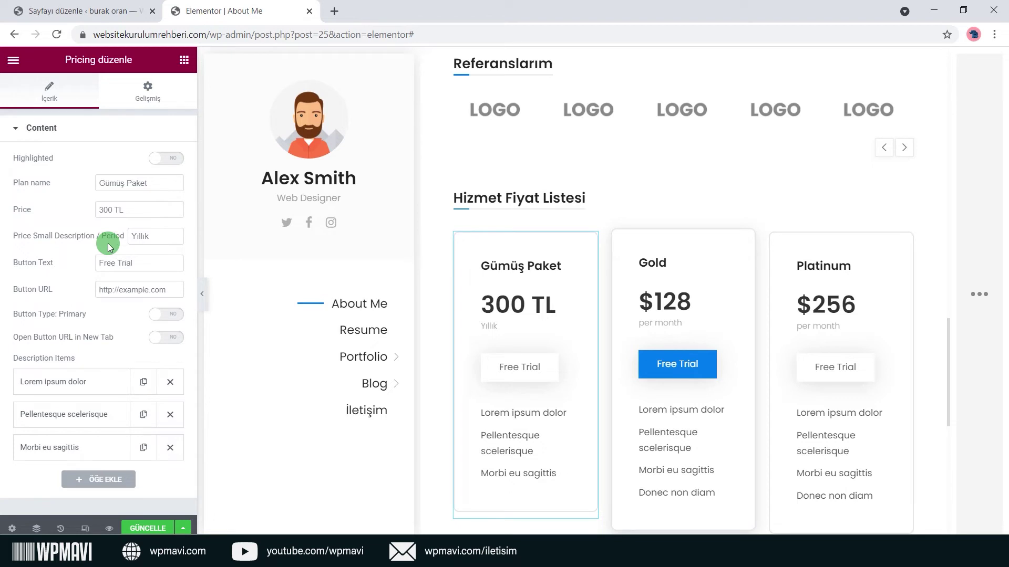
# Make the button a blue primary 'İletişim' button linking to the site's iletisim page in a new tab.
pyautogui.moveTo(144, 264); pyautogui.dragTo(87, 272)
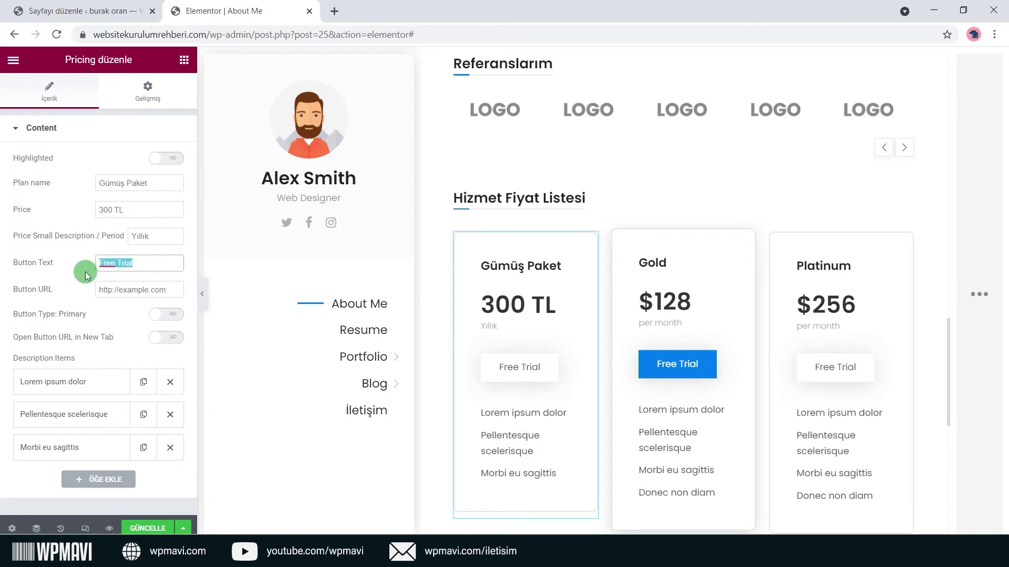
pyautogui.write('İletişim')
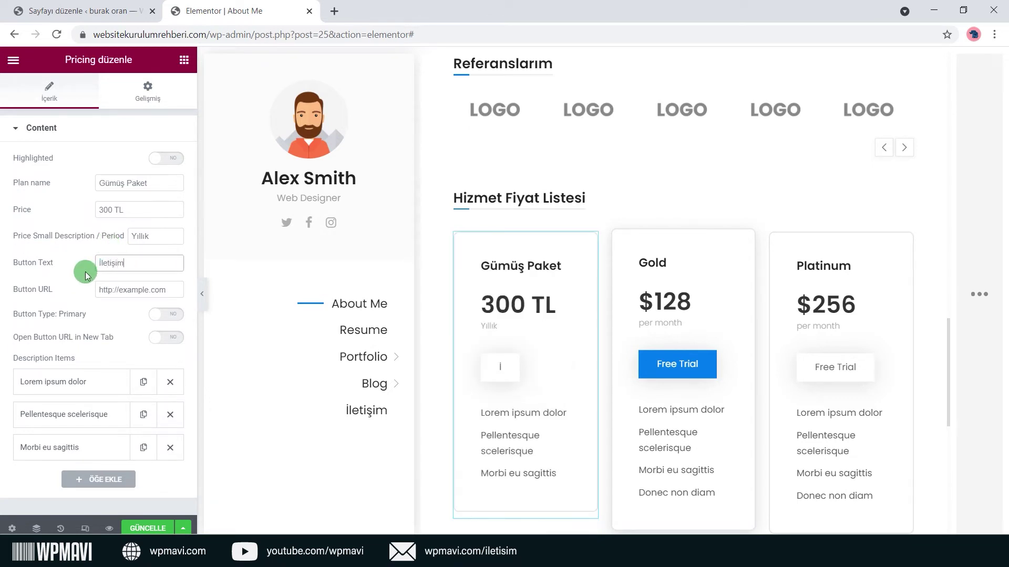
pyautogui.moveTo(205, 36); pyautogui.dragTo(90, 36)
pyautogui.click(149, 295)
pyautogui.hotkey('ctrl', 'v')
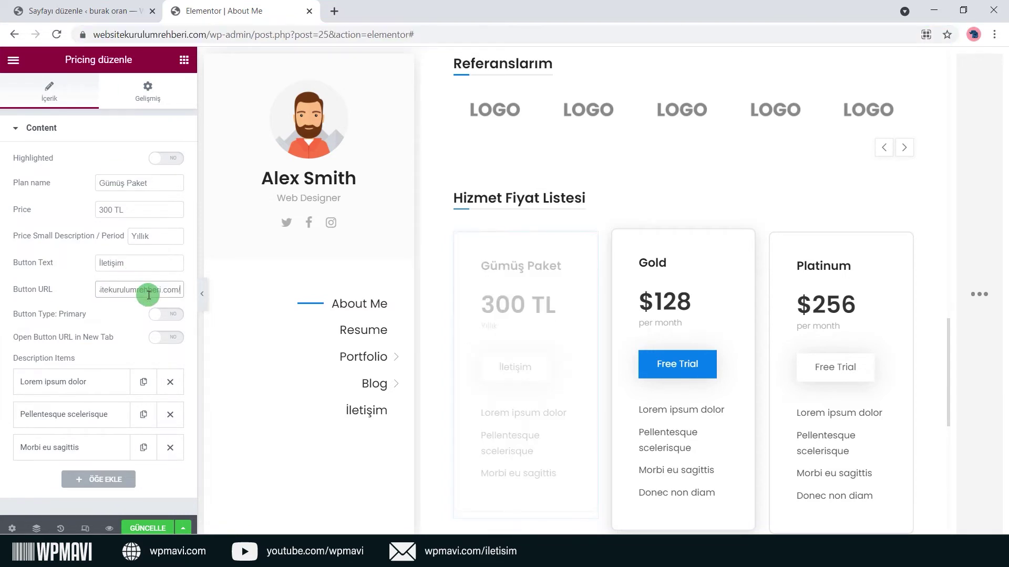
pyautogui.write('iletisim')
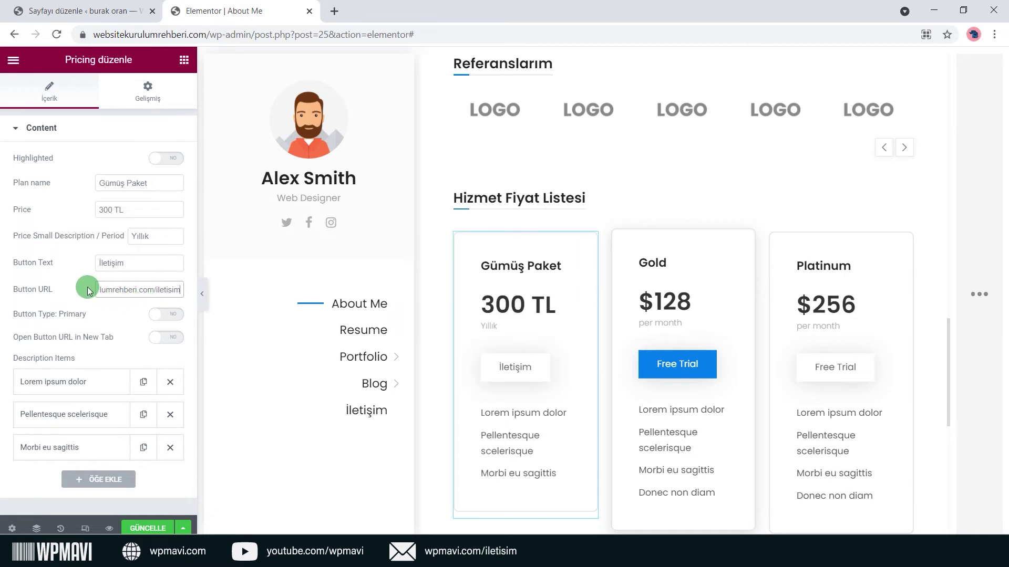
pyautogui.click(159, 315)
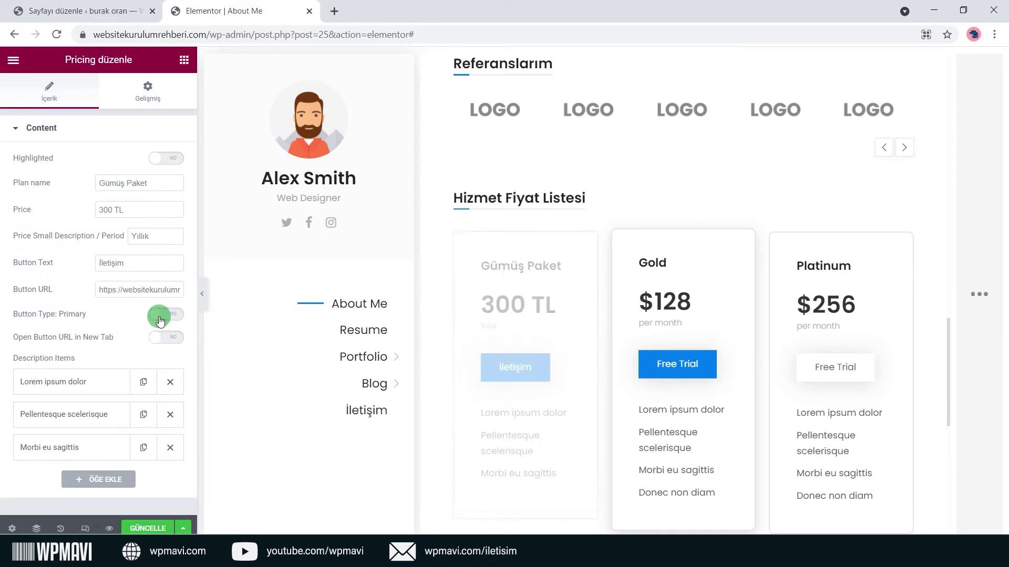
pyautogui.click(160, 316)
pyautogui.click(168, 337)
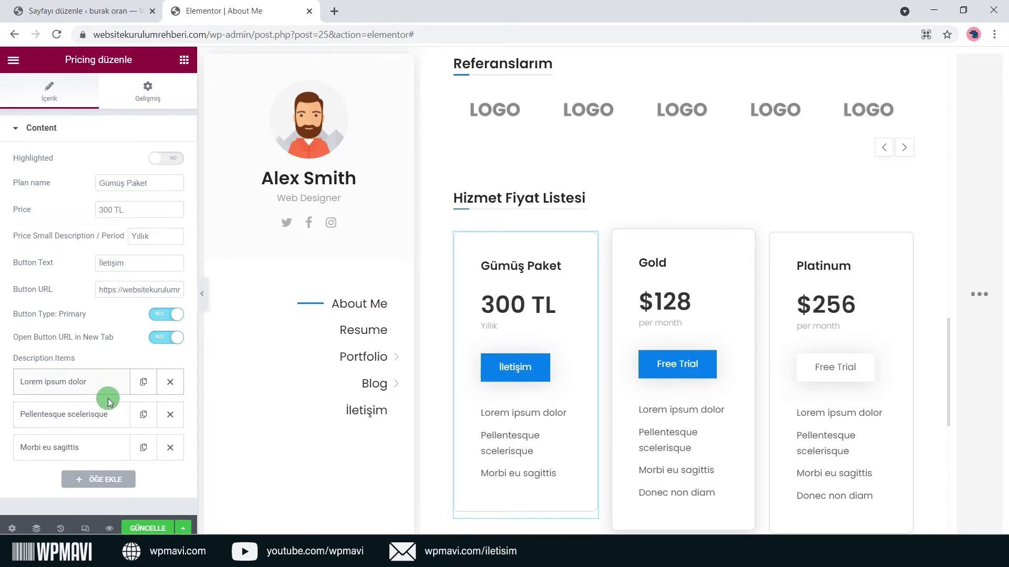
# Add a description item and rename the first two items 'Satır 1' and 'Satır 2'.
pyautogui.click(98, 480)
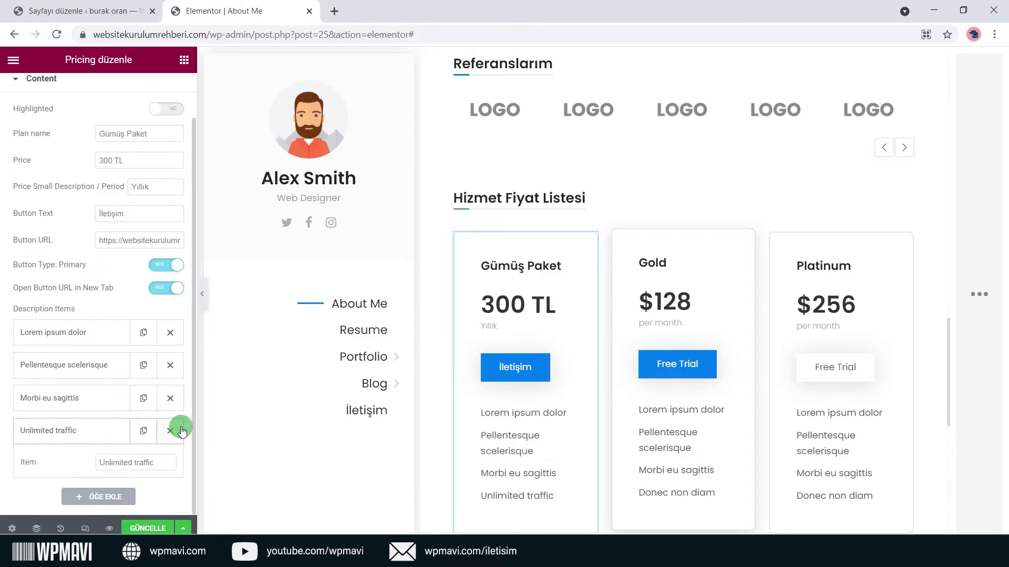
pyautogui.click(100, 341)
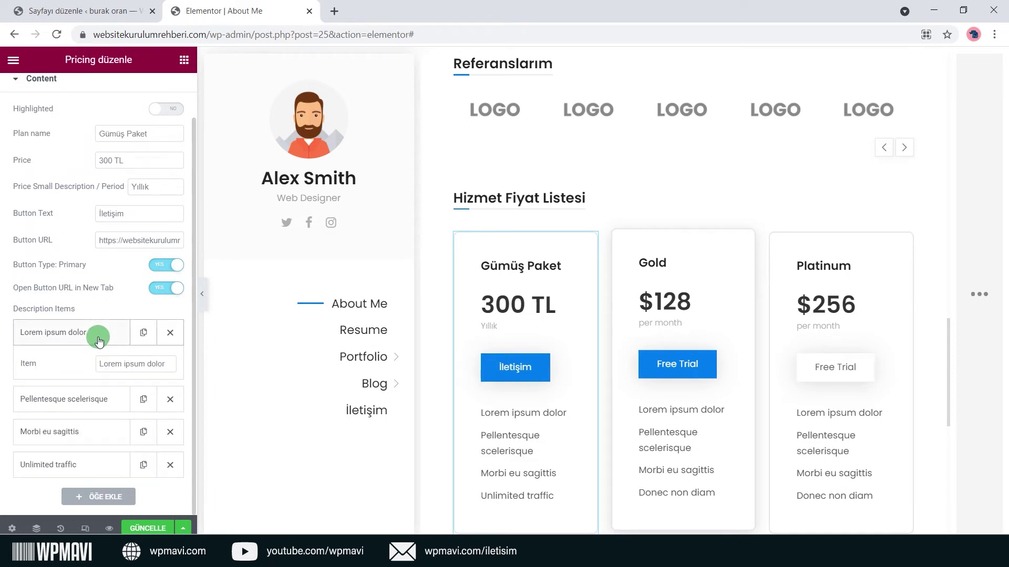
pyautogui.click(110, 362)
pyautogui.write('Satır 1')
pyautogui.click(88, 365)
pyautogui.click(121, 395)
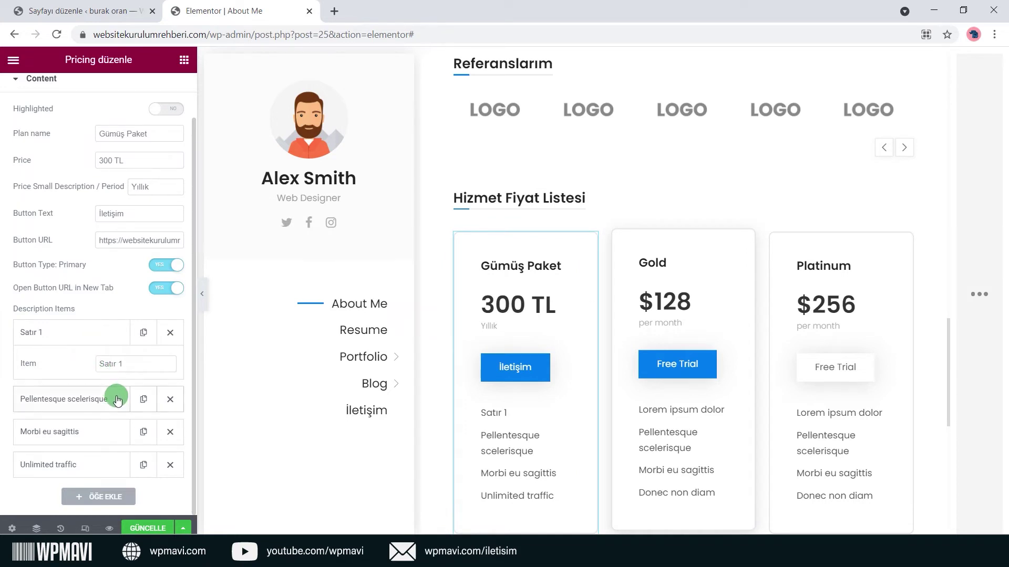
pyautogui.tripleClick(128, 397)
pyautogui.write('Satır')
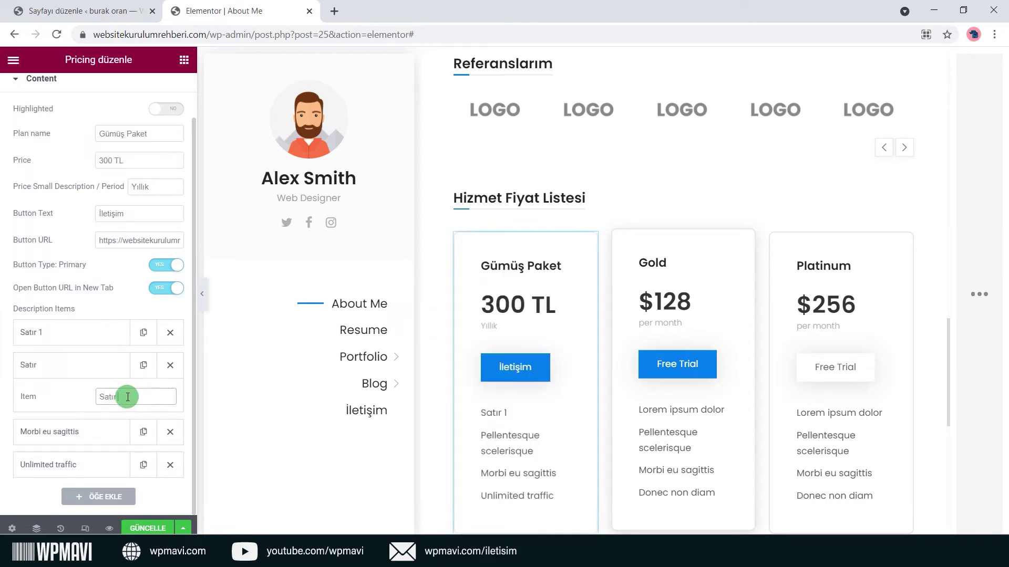
pyautogui.write(' 2')
pyautogui.click(84, 368)
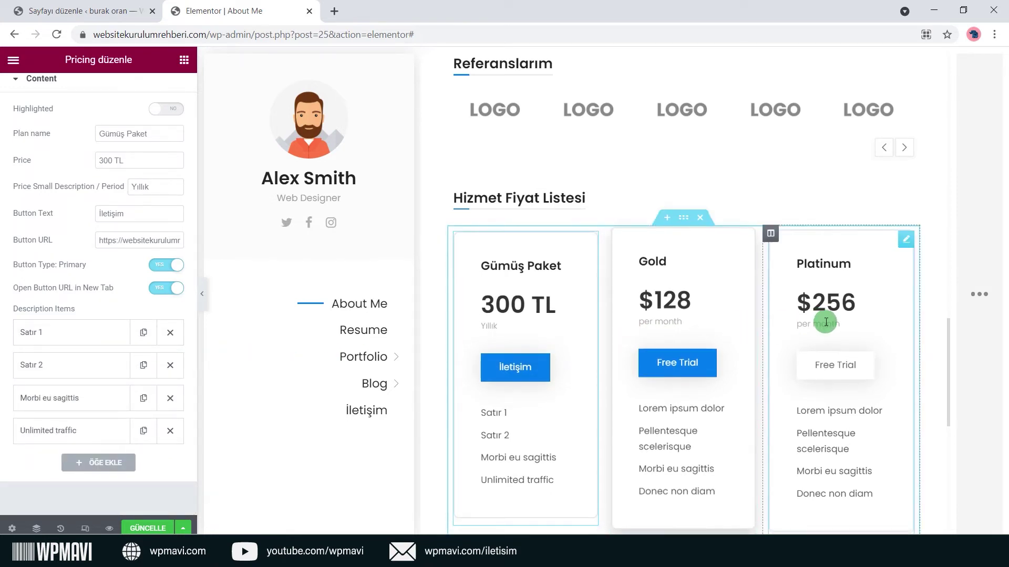
# Delete the Gold and Platinum pricing cards.
pyautogui.rightClick(692, 298)
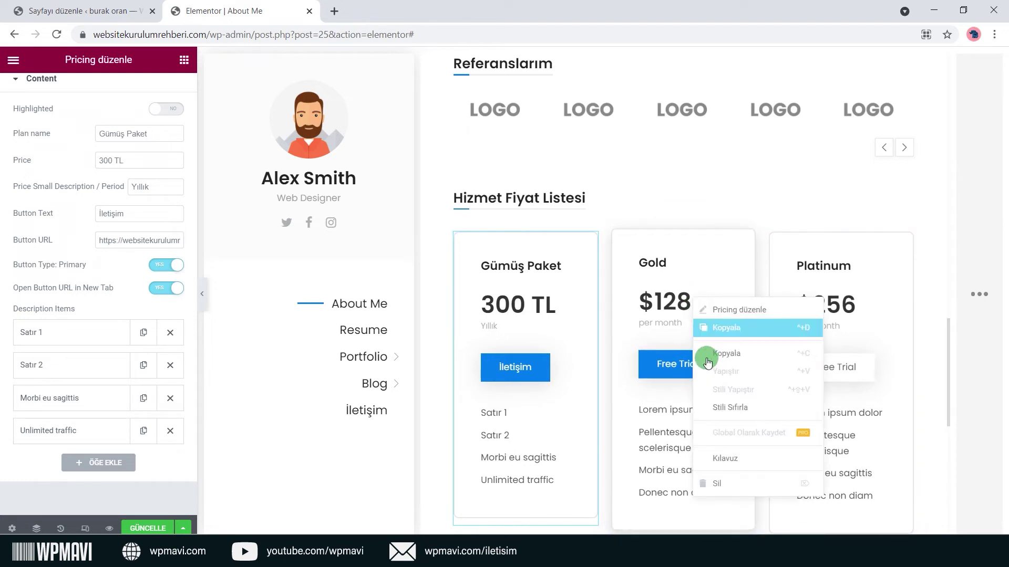
pyautogui.click(717, 486)
pyautogui.rightClick(812, 327)
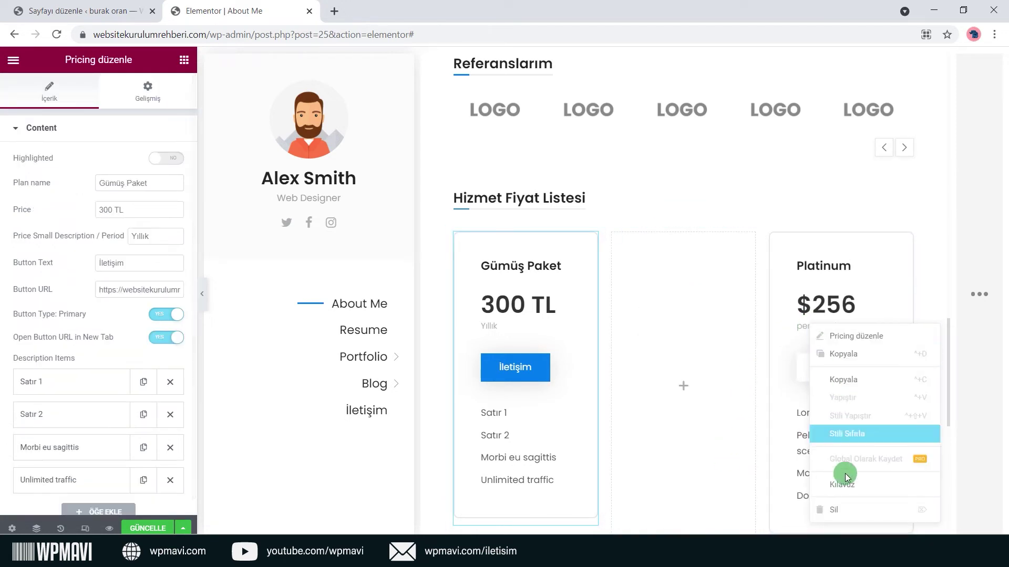
pyautogui.click(844, 507)
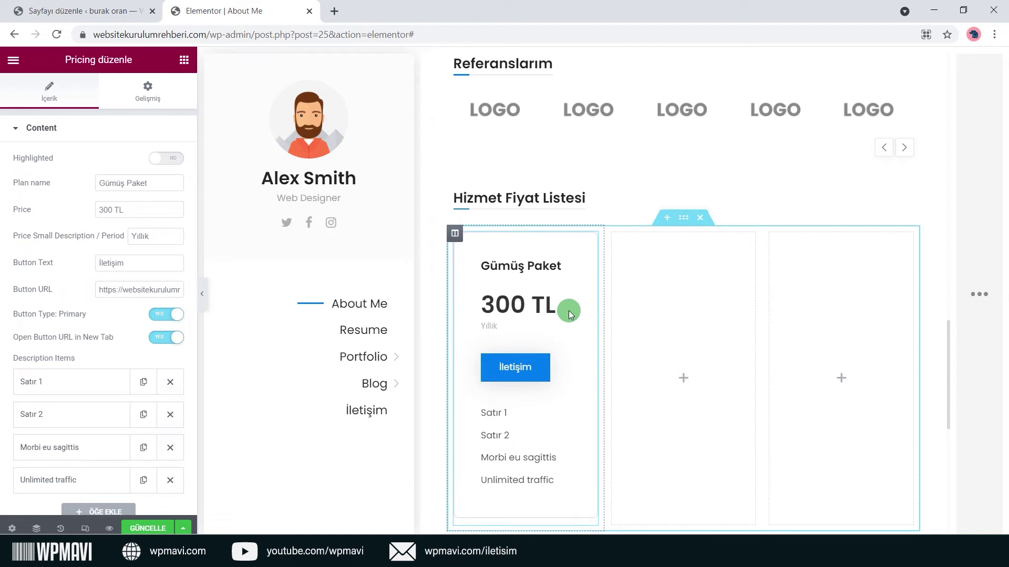
# Copy the Gümüş Paket card and paste it into the middle and third columns.
pyautogui.rightClick(554, 302)
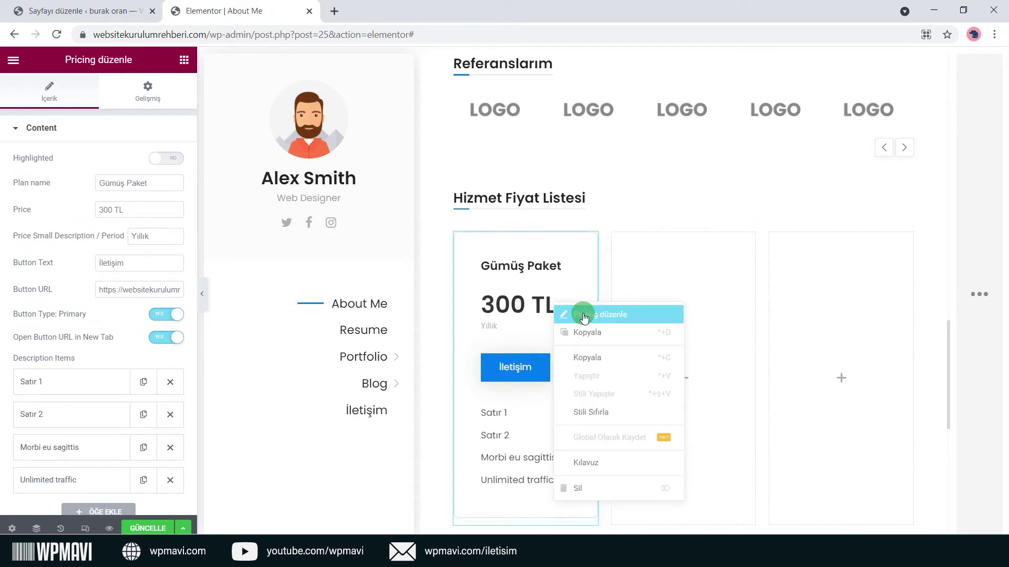
pyautogui.click(602, 342)
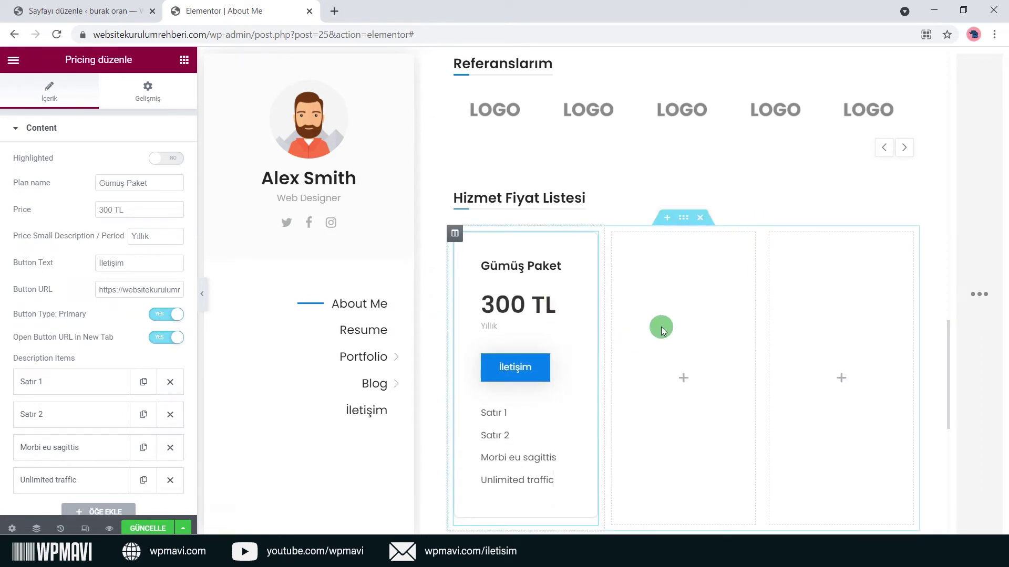
pyautogui.rightClick(683, 336)
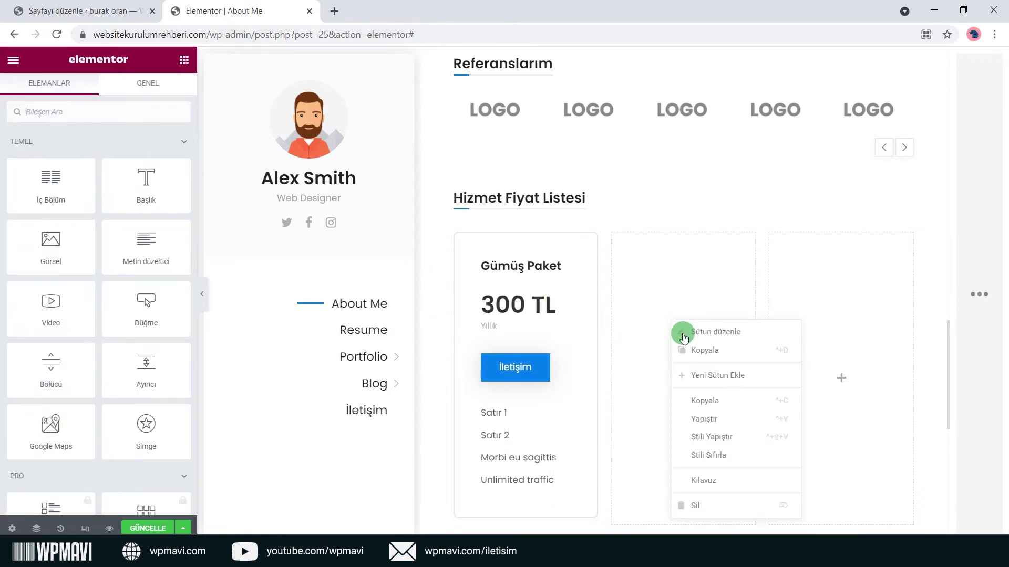
pyautogui.click(733, 418)
pyautogui.rightClick(835, 343)
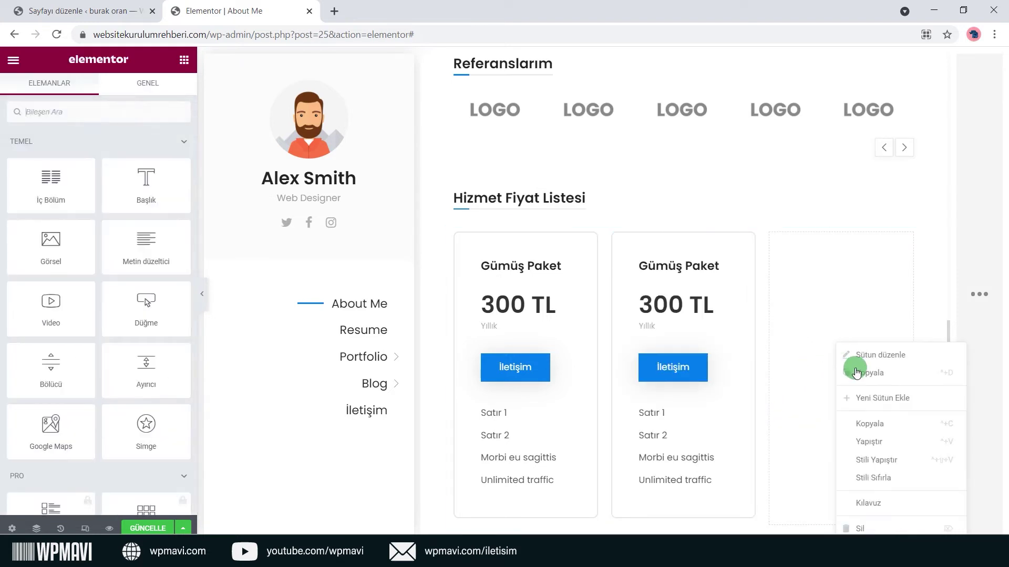
pyautogui.click(890, 439)
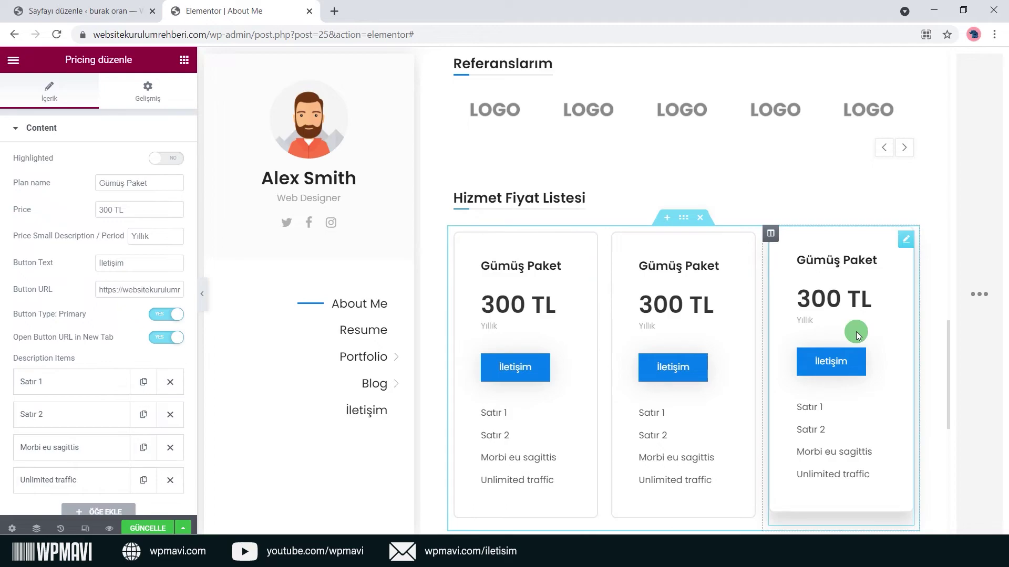
# Rename the Fun Facts heading to 'Veriler'.
pyautogui.scroll(-9, 856, 332)
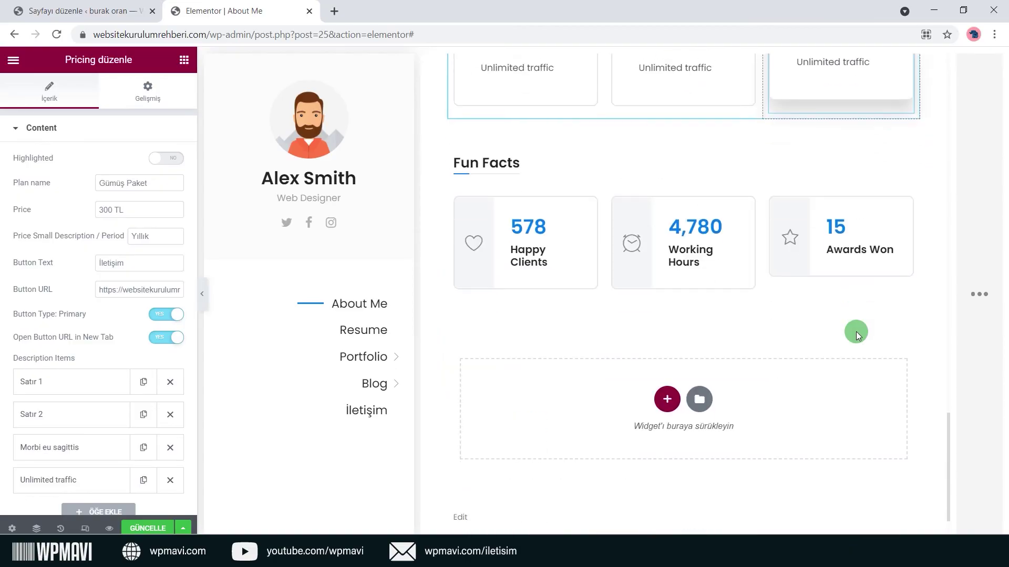
pyautogui.scroll(1, 731, 189)
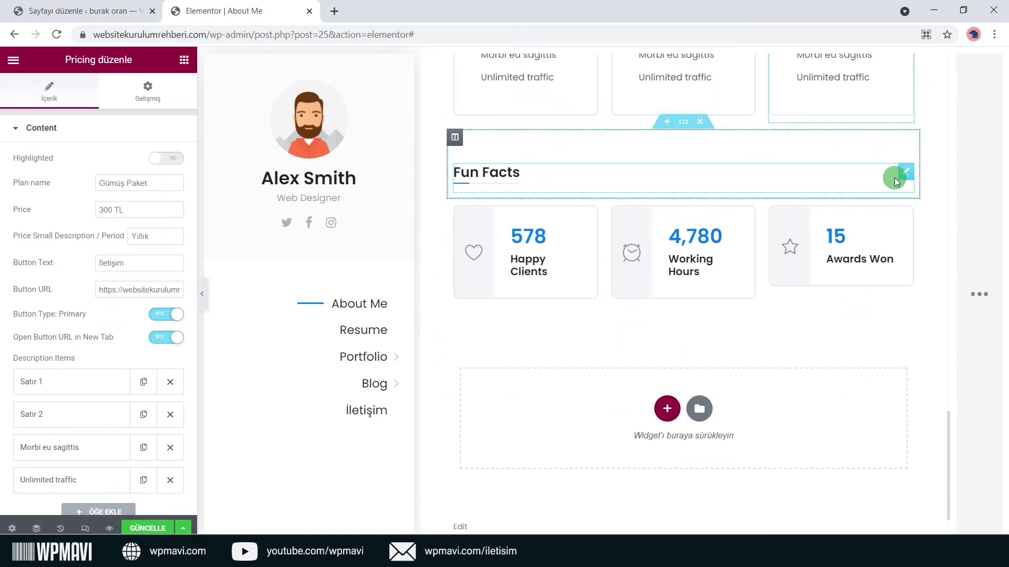
pyautogui.click(885, 187)
pyautogui.tripleClick(30, 180)
pyautogui.write('vERİLER')
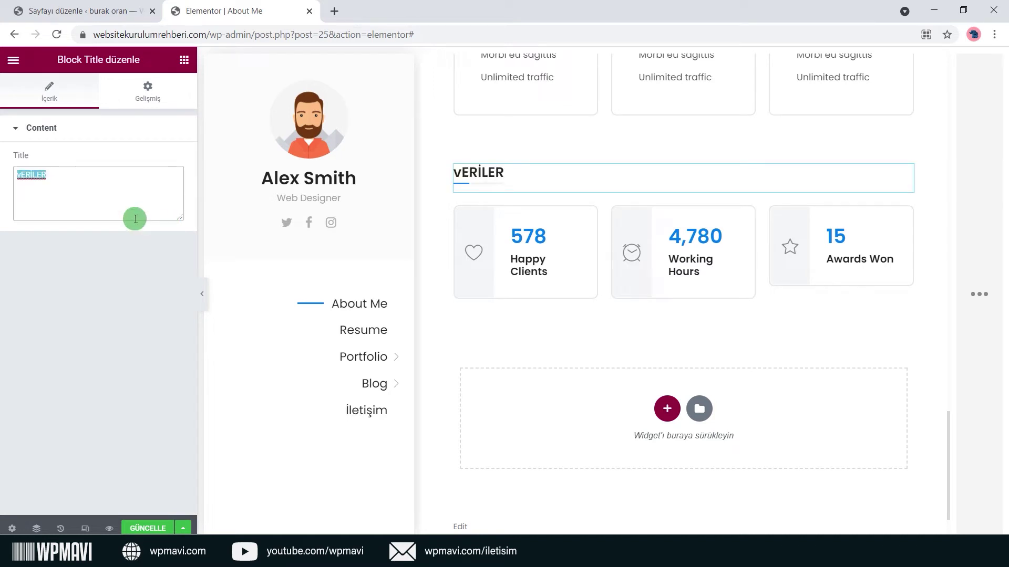
pyautogui.write('Veriler')
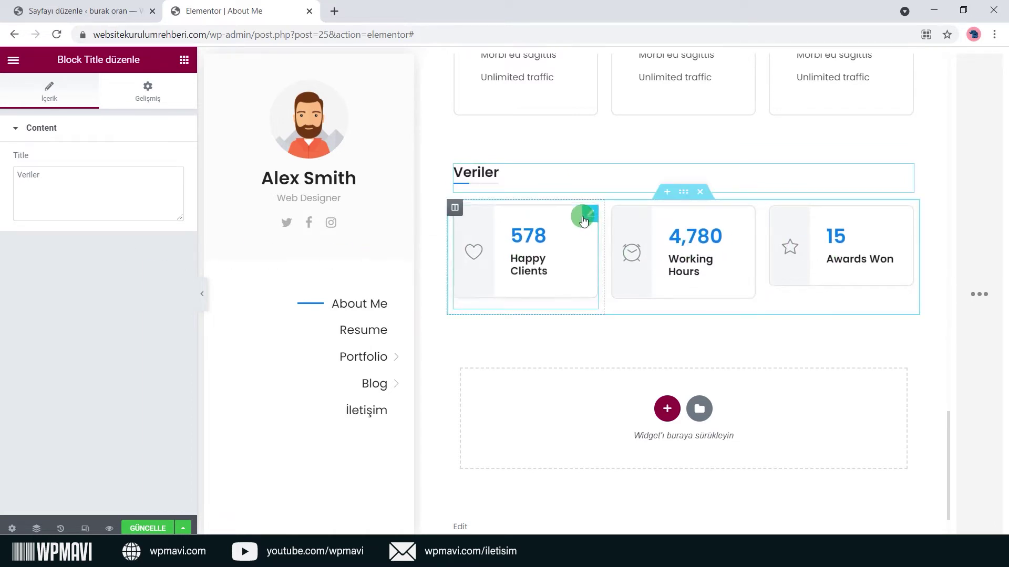
# Make the third counter 'Mutlu Müşteri' with value 15000 and an Enter icon.
pyautogui.click(585, 216)
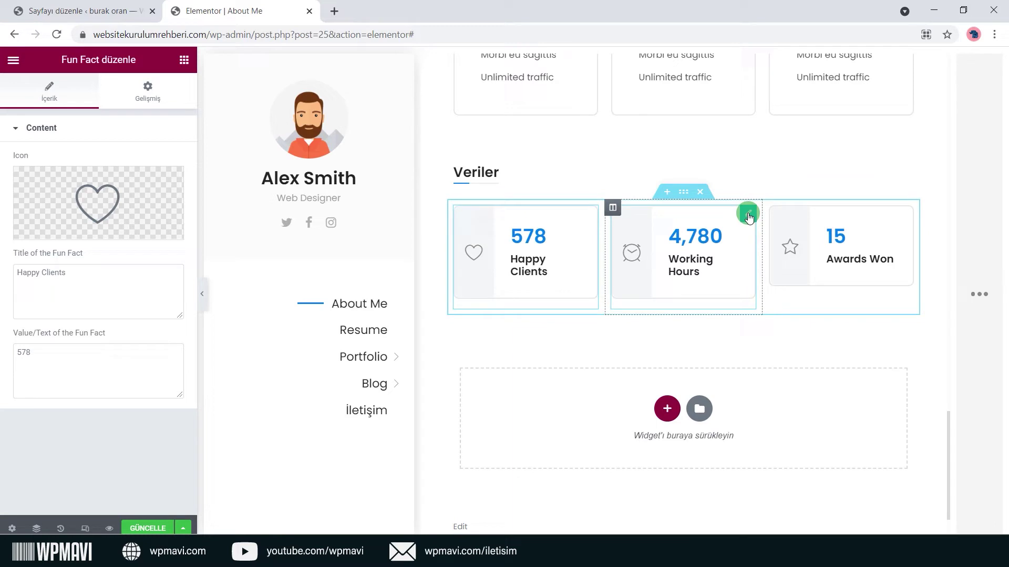
pyautogui.click(748, 215)
pyautogui.click(905, 216)
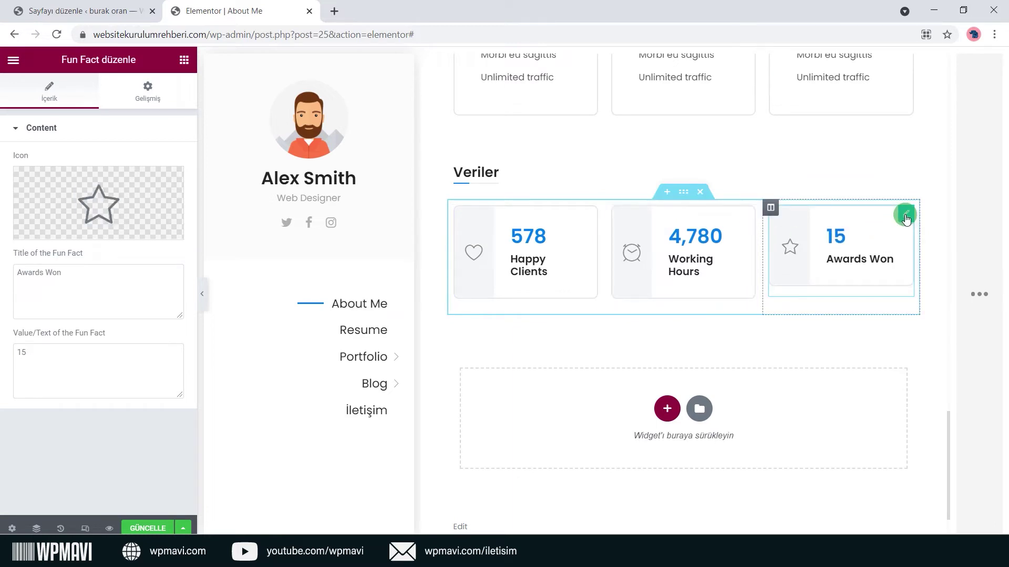
pyautogui.moveTo(117, 218)
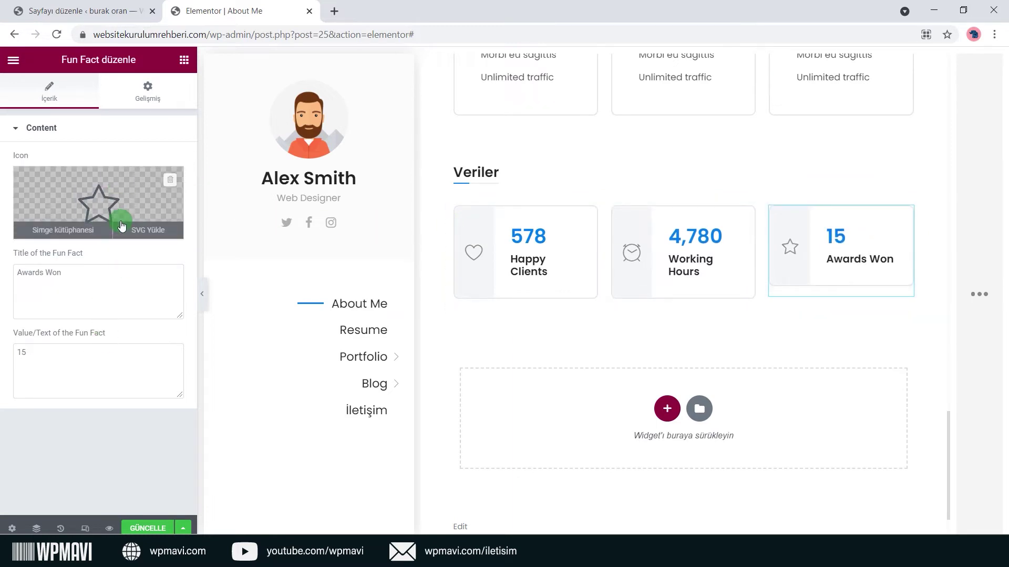
pyautogui.click(72, 229)
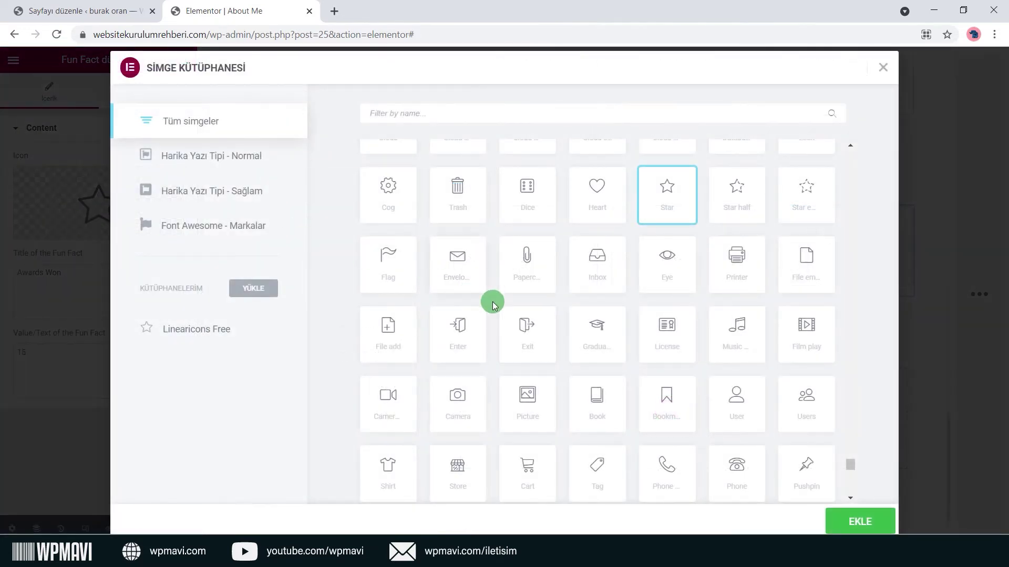
pyautogui.click(462, 327)
pyautogui.click(862, 523)
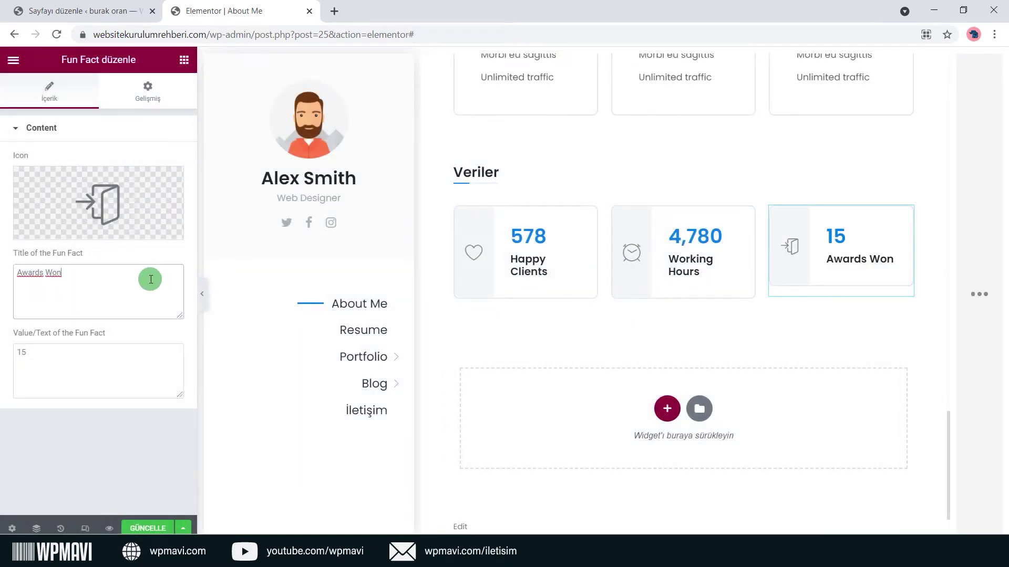
pyautogui.write('Mutlu Müşteri')
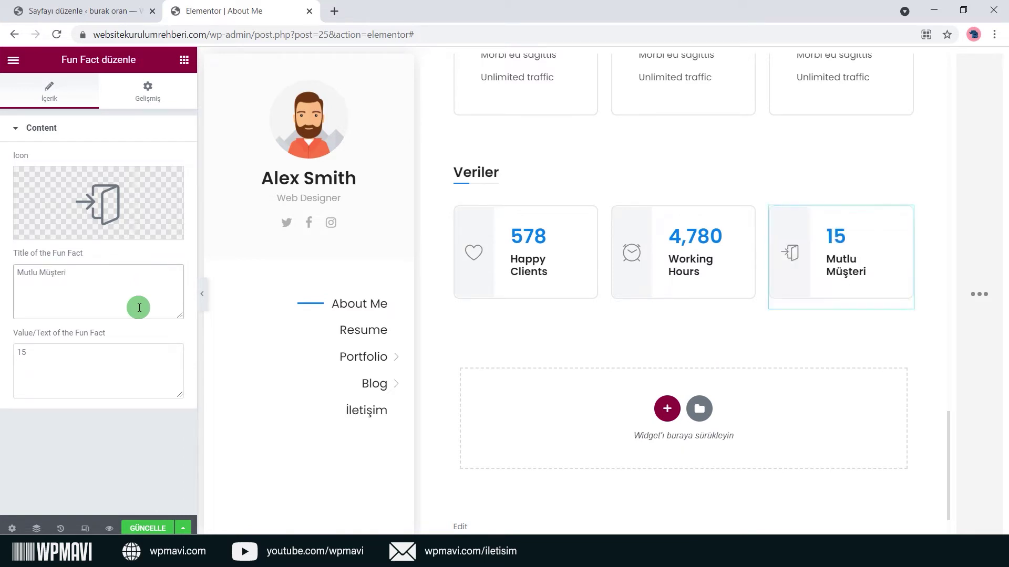
pyautogui.click(120, 351)
pyautogui.write('000')
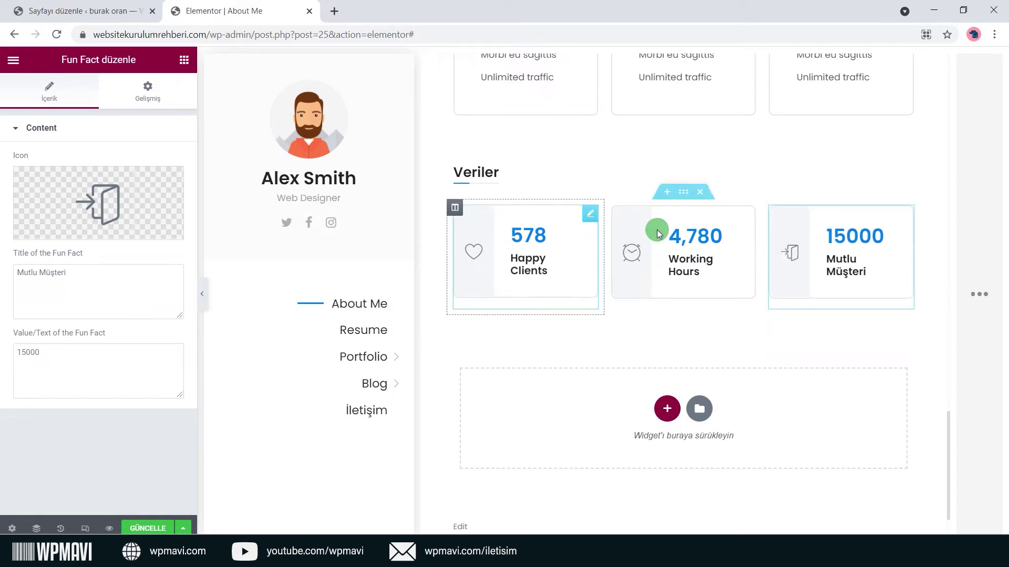
# Review the other counters, save the About Me page with GÜNCELLE, and open the editor menu.
pyautogui.click(584, 223)
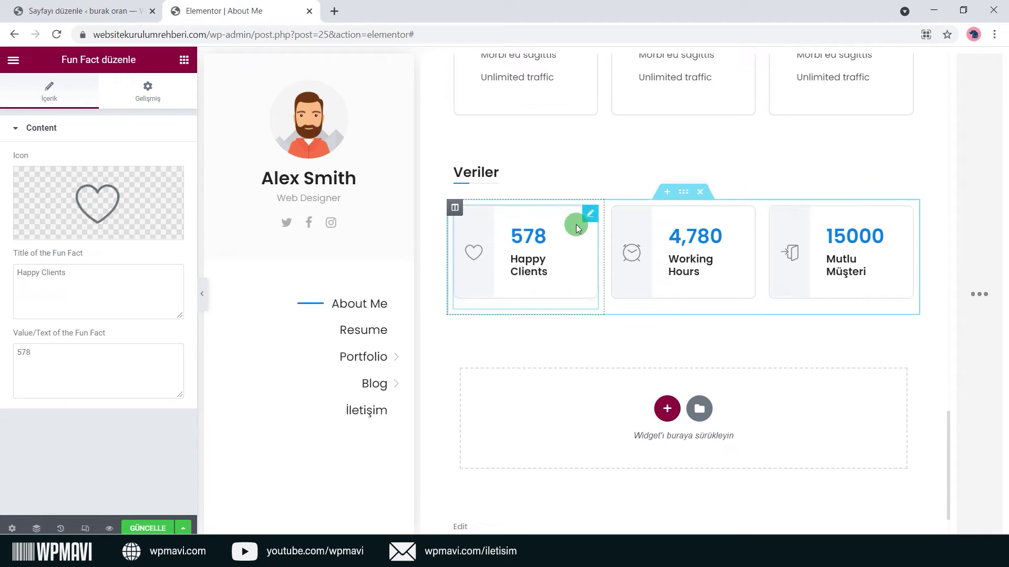
pyautogui.click(746, 225)
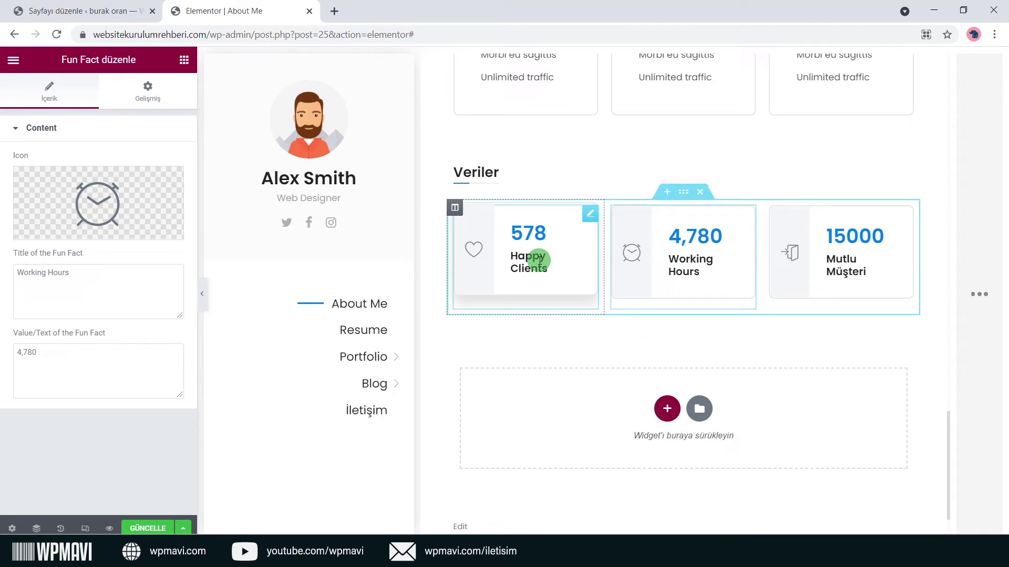
pyautogui.scroll(15, 544, 272)
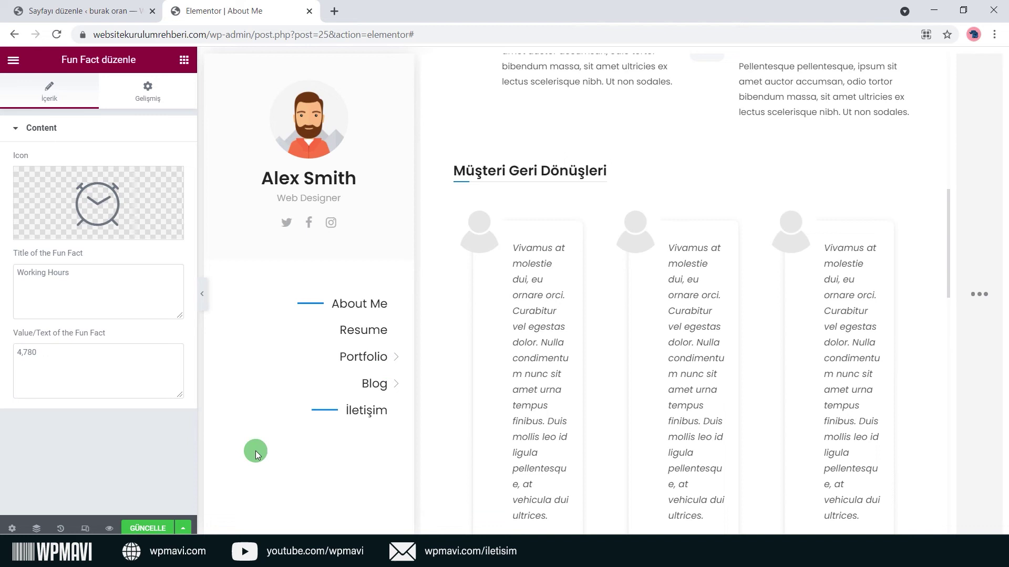
pyautogui.click(146, 529)
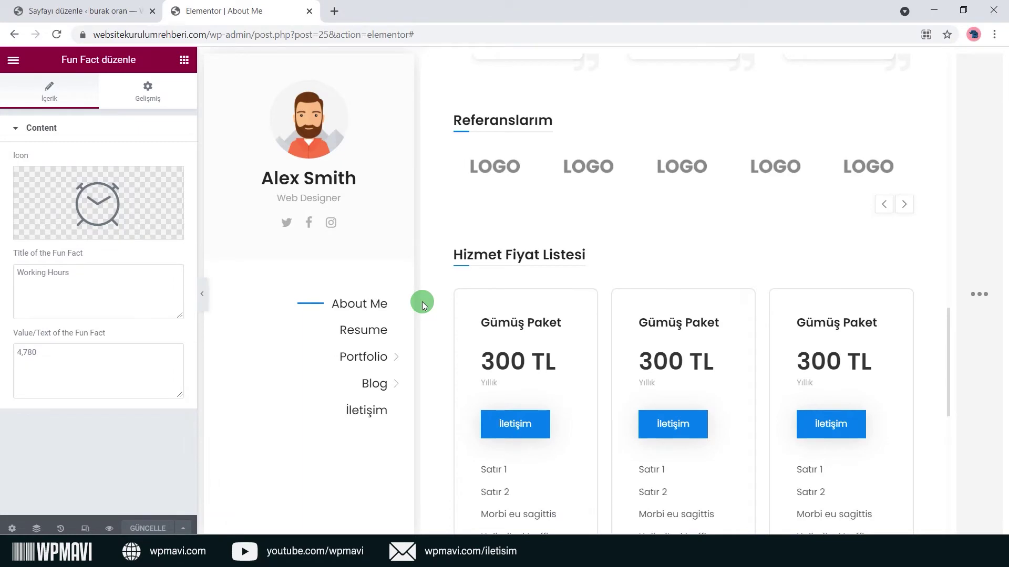
pyautogui.scroll(-5, 421, 301)
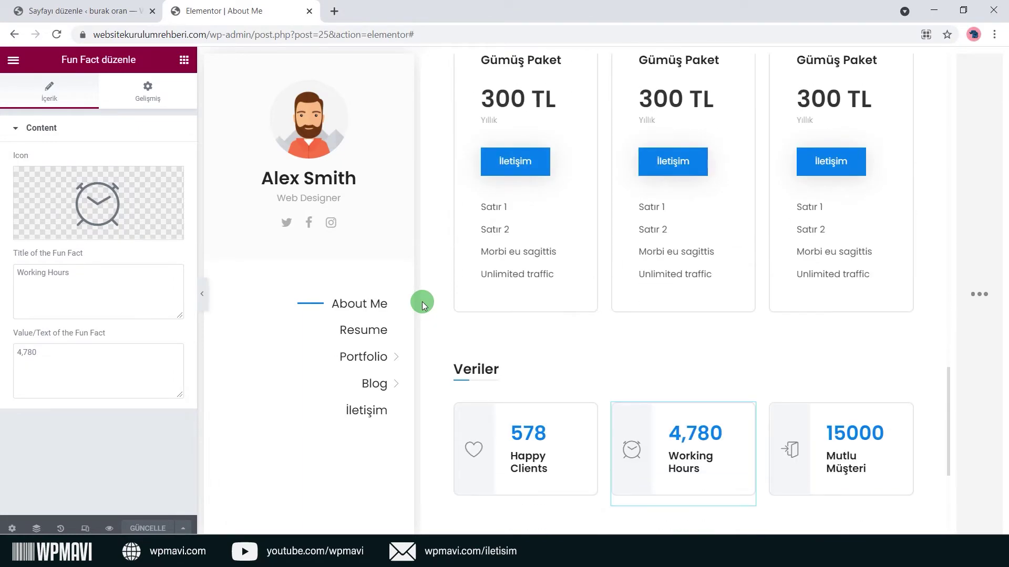
pyautogui.click(184, 60)
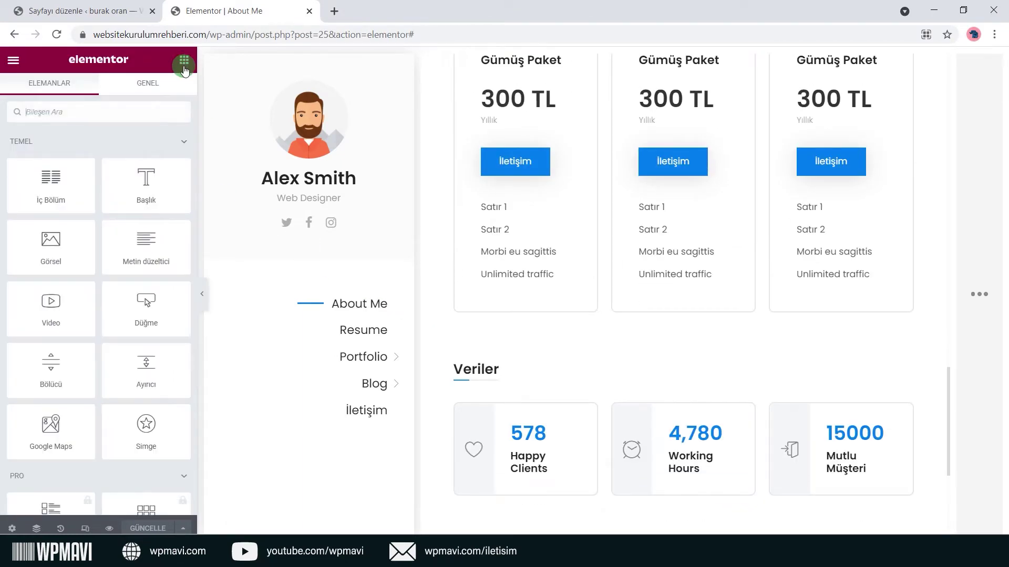
pyautogui.click(14, 62)
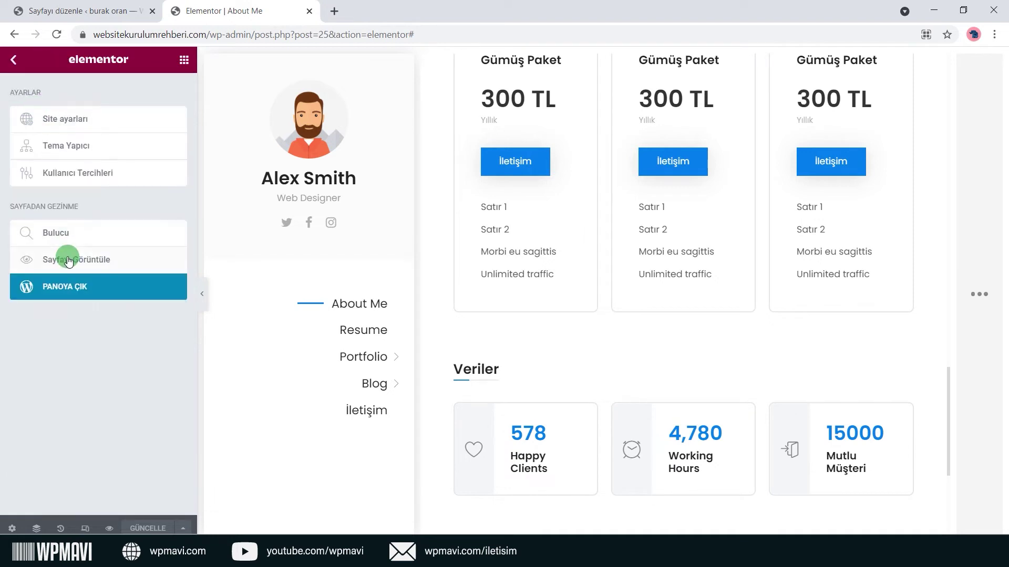
# Leave Elementor for the WordPress dashboard and open the Resume page's edit screen.
pyautogui.click(74, 286)
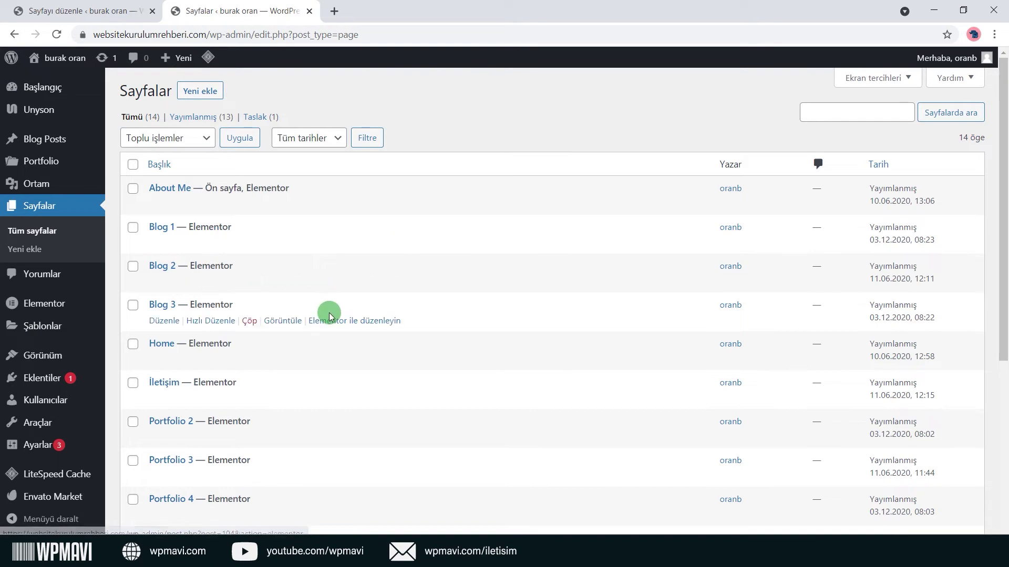
pyautogui.scroll(-4, 333, 311)
pyautogui.scroll(-2, 332, 312)
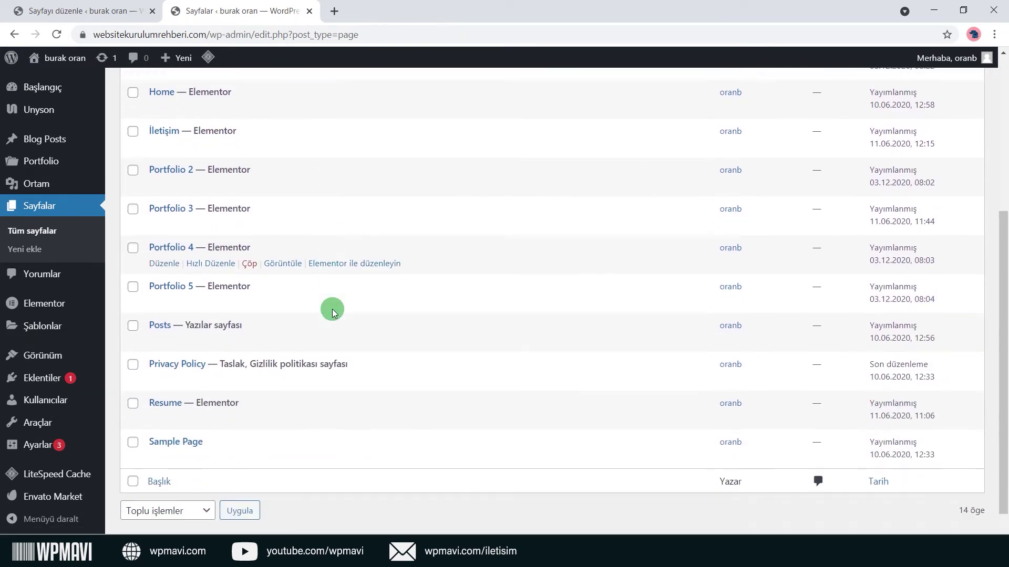
pyautogui.click(165, 409)
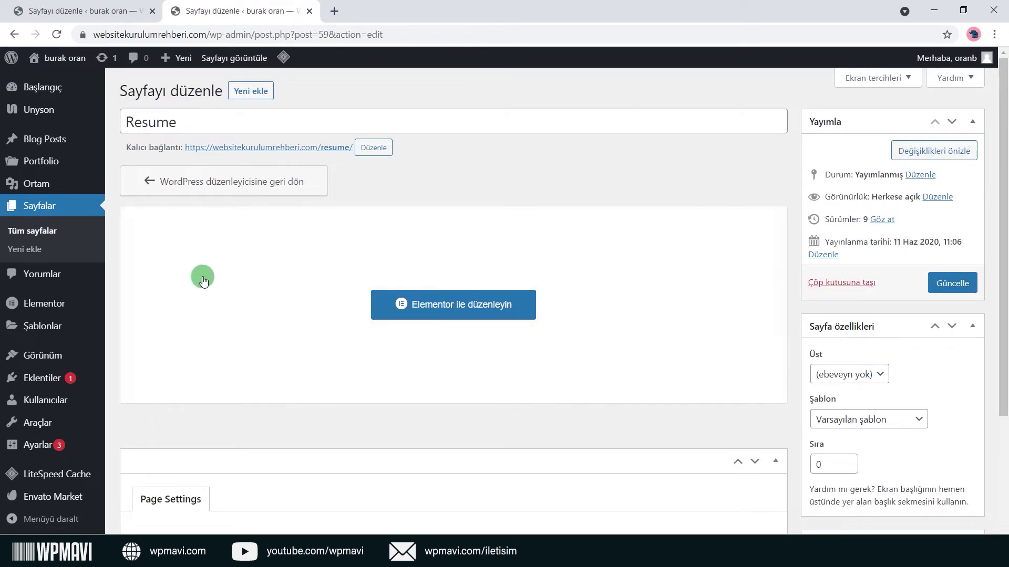
# Retitle the page 'CV / Özgeçmiş' with permalink slug cv and update it.
pyautogui.click(292, 124)
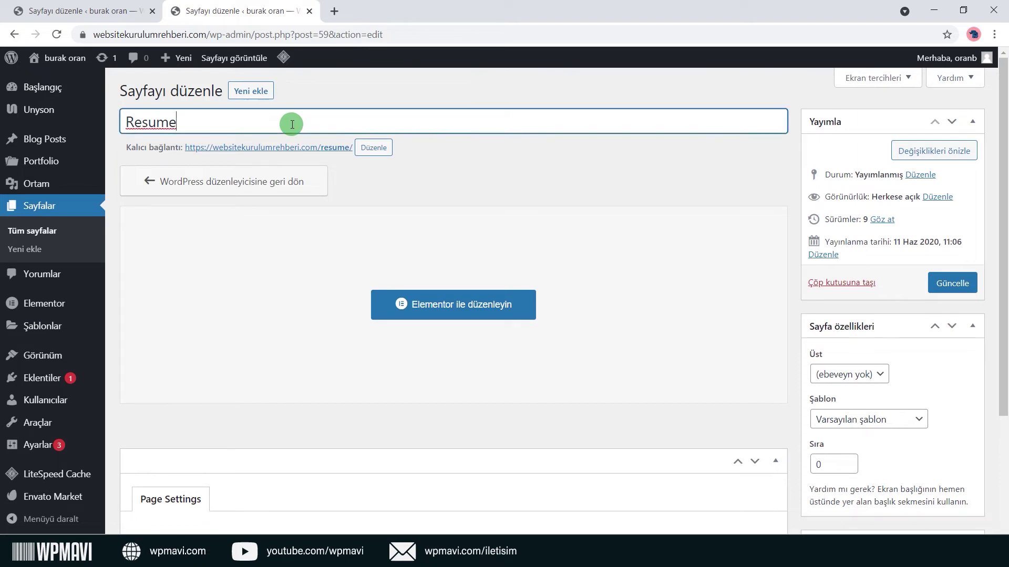
pyautogui.hotkey('ctrl', 'a')
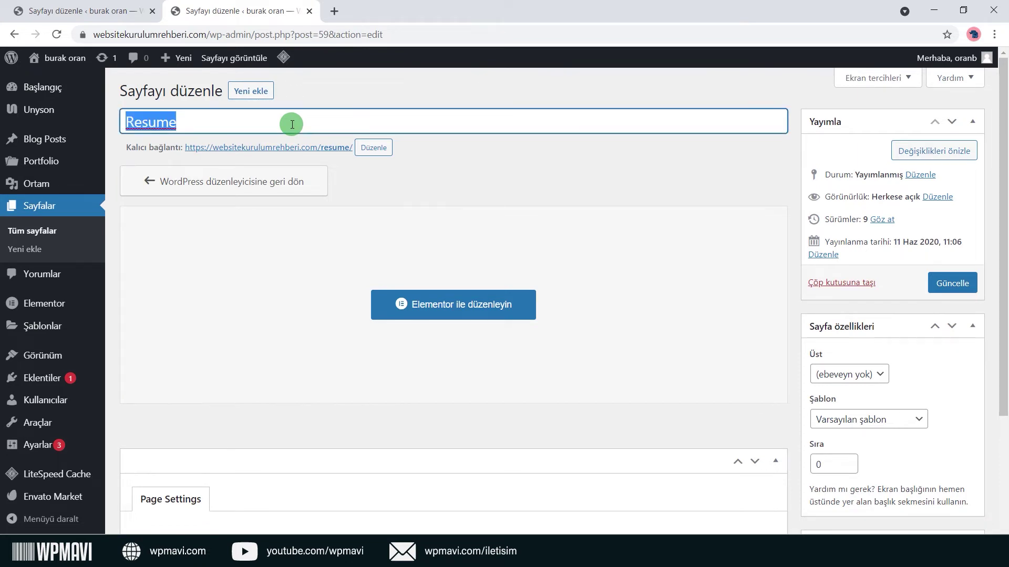
pyautogui.write('CV / Özgeçmiş')
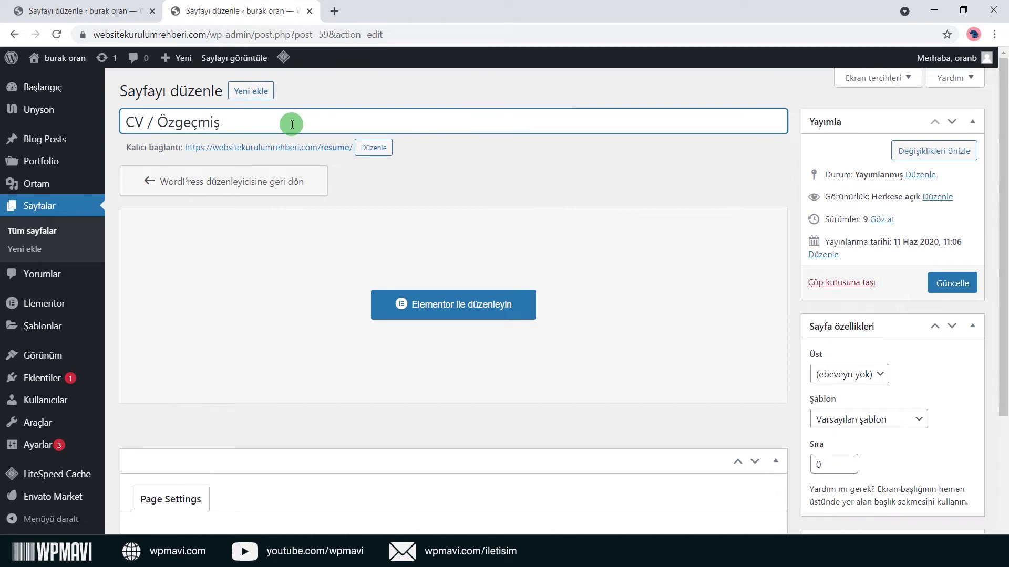
pyautogui.click(374, 148)
pyautogui.write('cv')
pyautogui.click(480, 148)
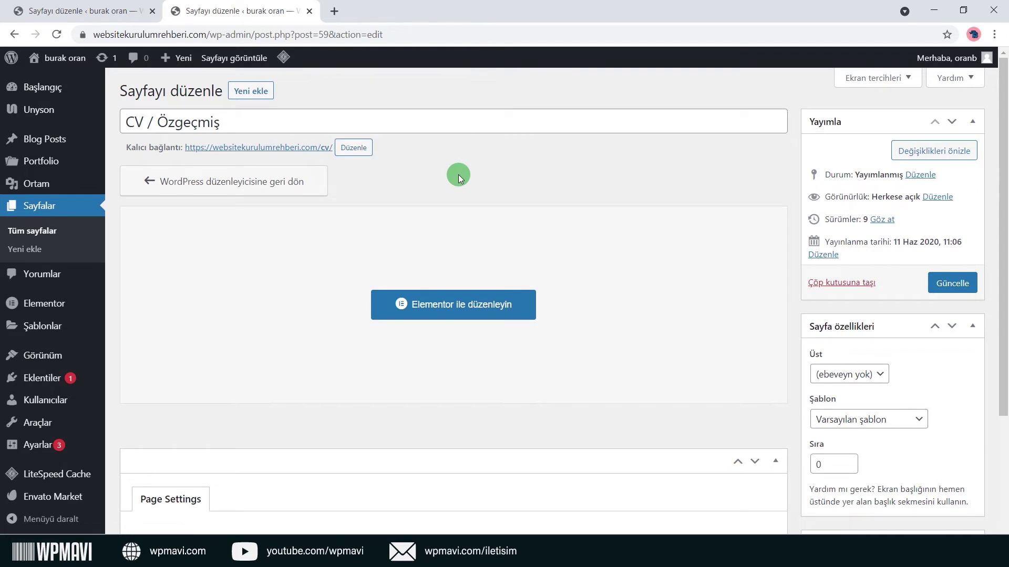
pyautogui.click(934, 287)
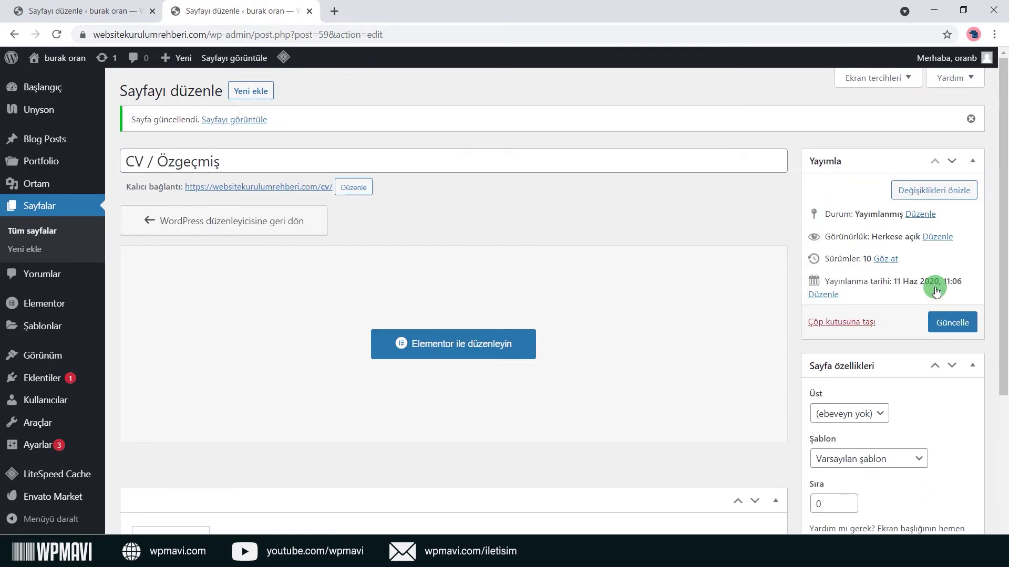
# View the live CV page in a new tab, then close it.
pyautogui.rightClick(292, 193)
pyautogui.click(336, 199)
pyautogui.click(411, 14)
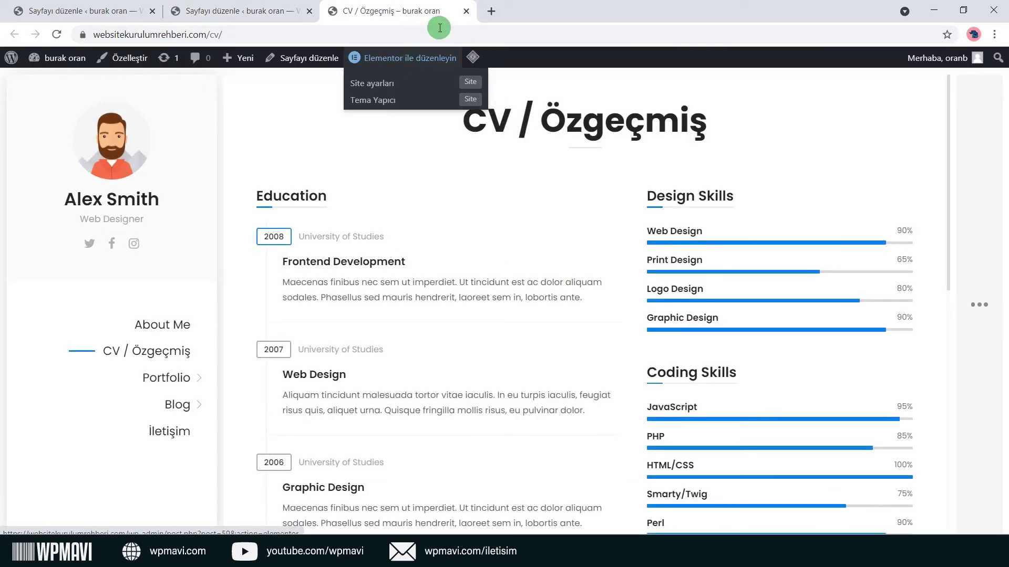
pyautogui.click(466, 12)
pyautogui.scroll(-2, 411, 294)
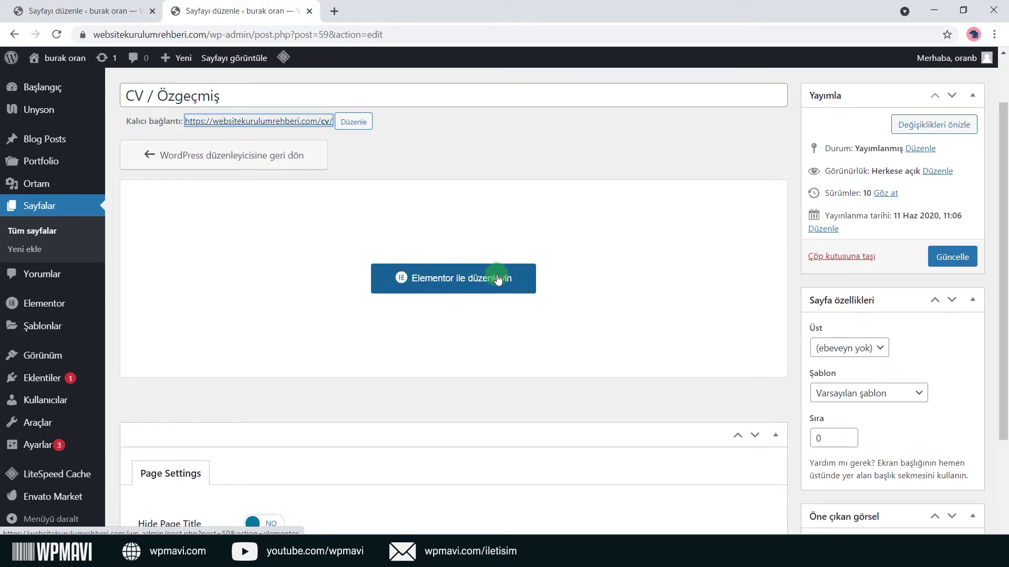
# Open the CV / Özgeçmiş page in Elementor and retitle the Education timeline block 'Eğitim Hayatı'.
pyautogui.click(498, 279)
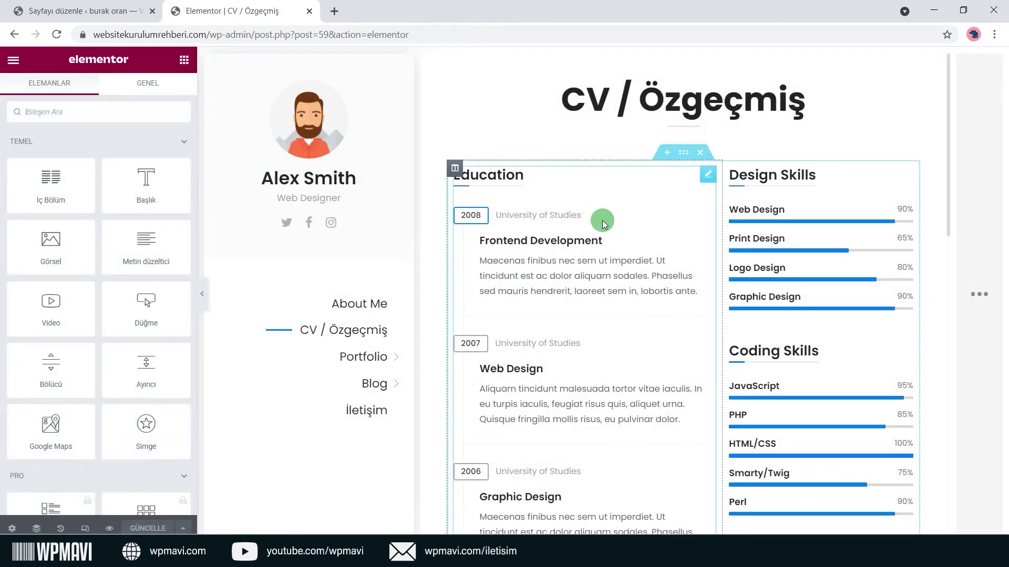
pyautogui.scroll(-9, 777, 216)
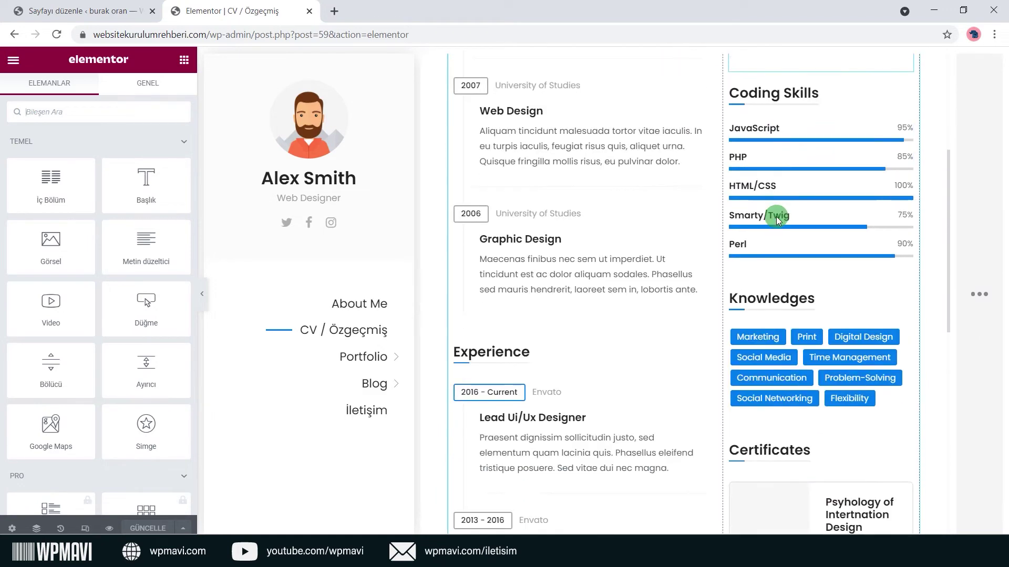
pyautogui.scroll(-4, 628, 320)
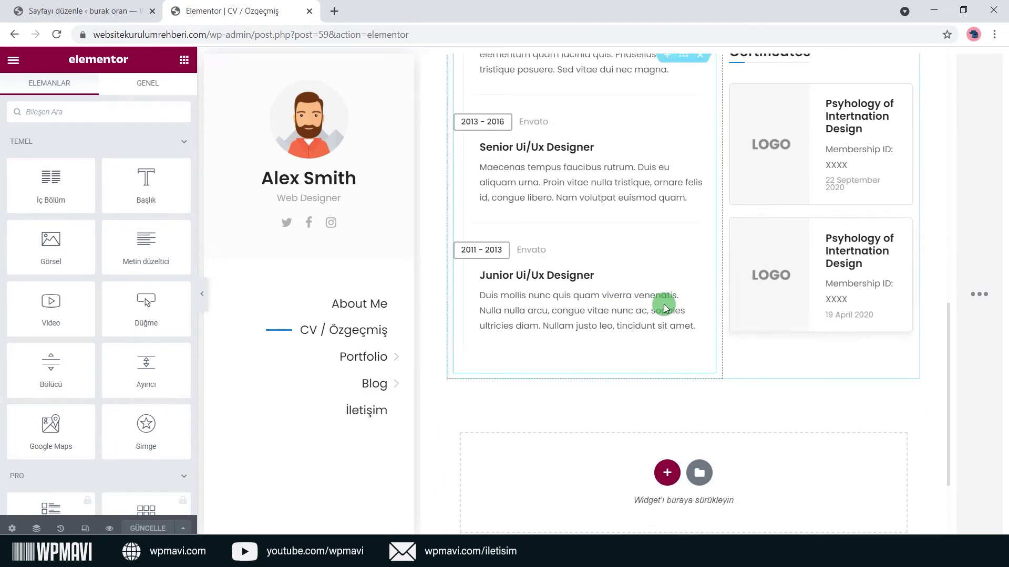
pyautogui.scroll(7, 662, 305)
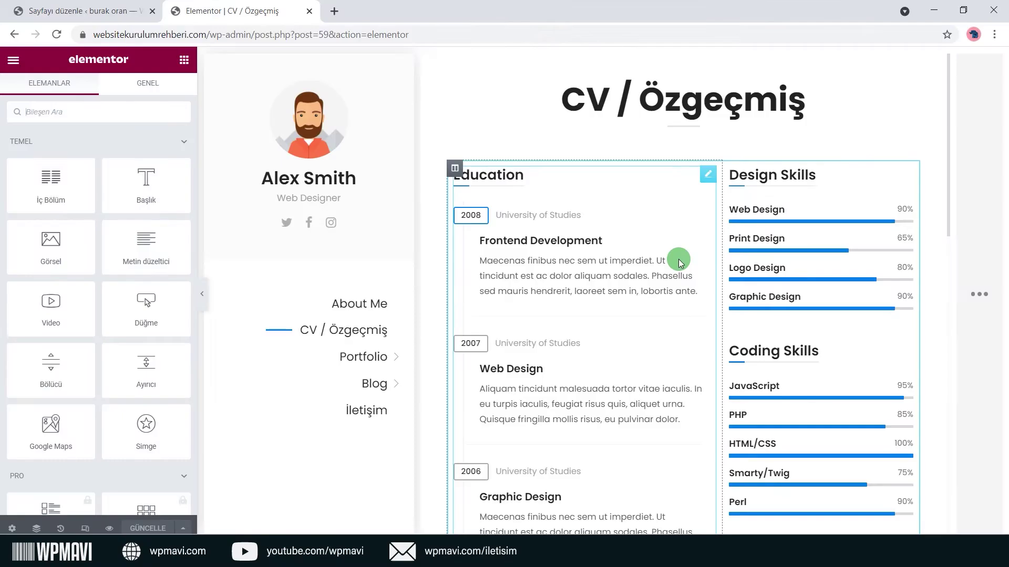
pyautogui.click(708, 177)
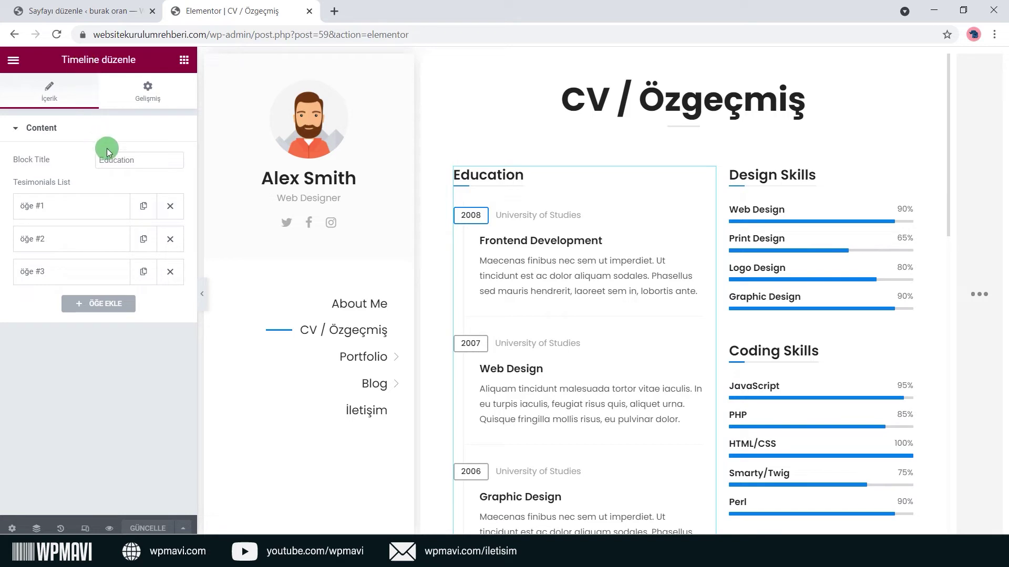
pyautogui.write('E')
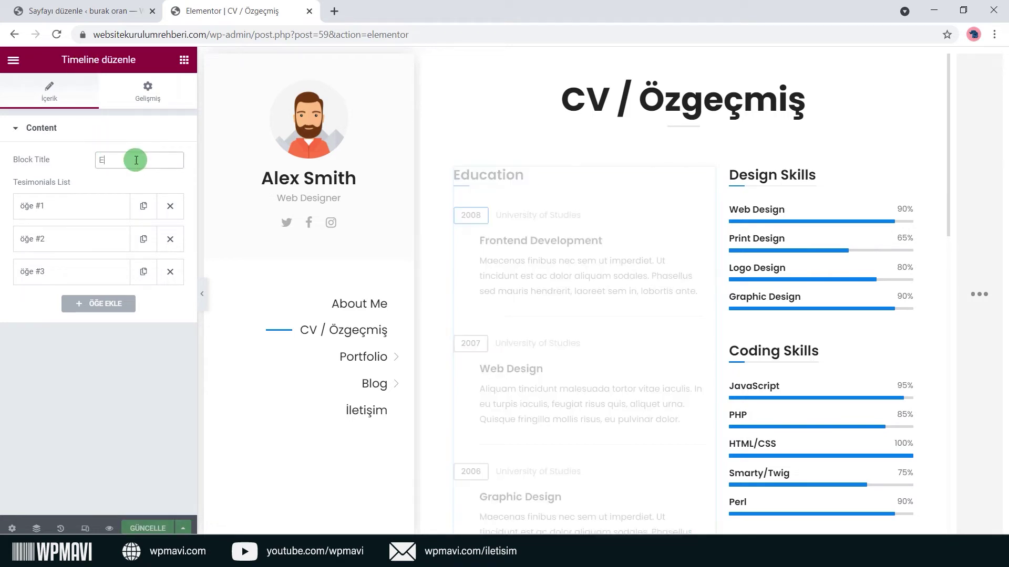
pyautogui.write('ğitim Hayatı')
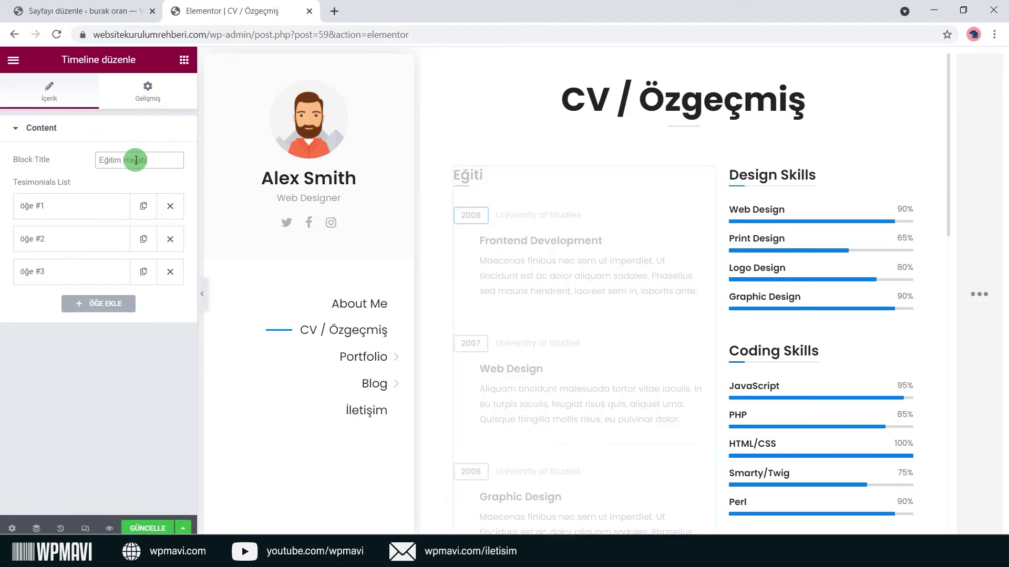
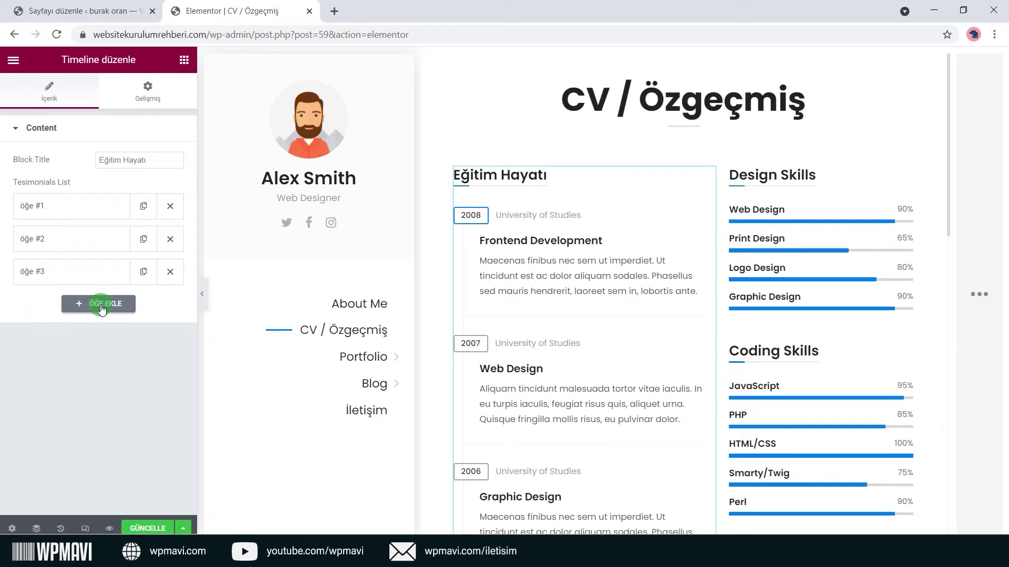
# Set the first education entry's period to 2009 - 2015, with the period badge still highlighted.
pyautogui.click(77, 214)
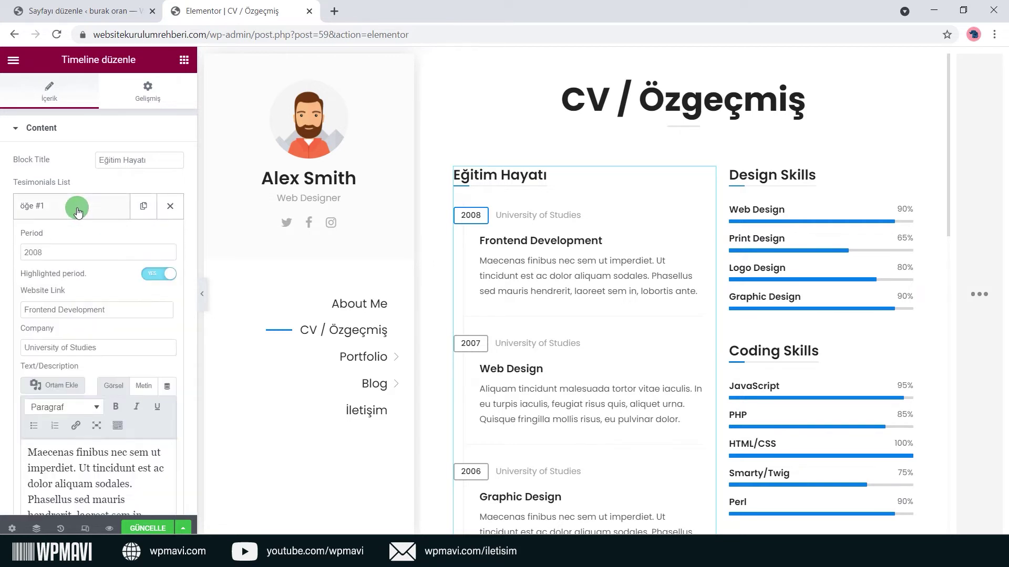
pyautogui.click(69, 257)
pyautogui.press('BackSpace')
pyautogui.write('9 - 20')
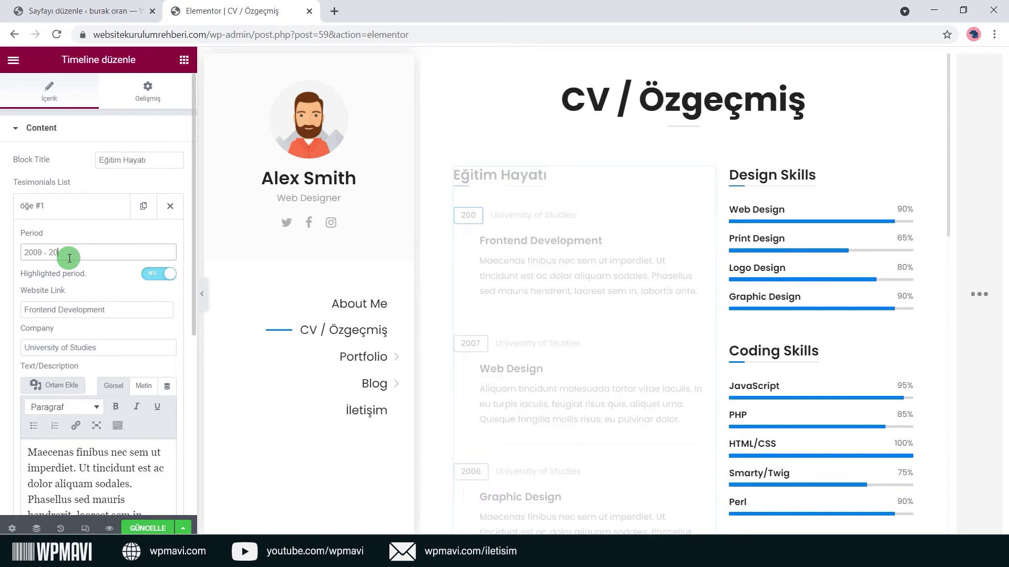
pyautogui.write('15')
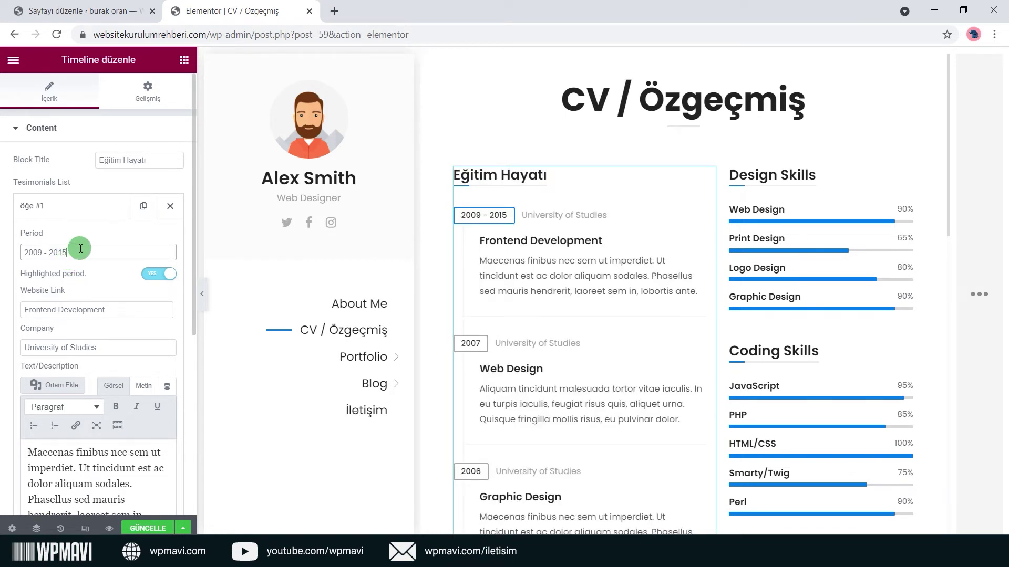
pyautogui.click(158, 283)
pyautogui.click(163, 280)
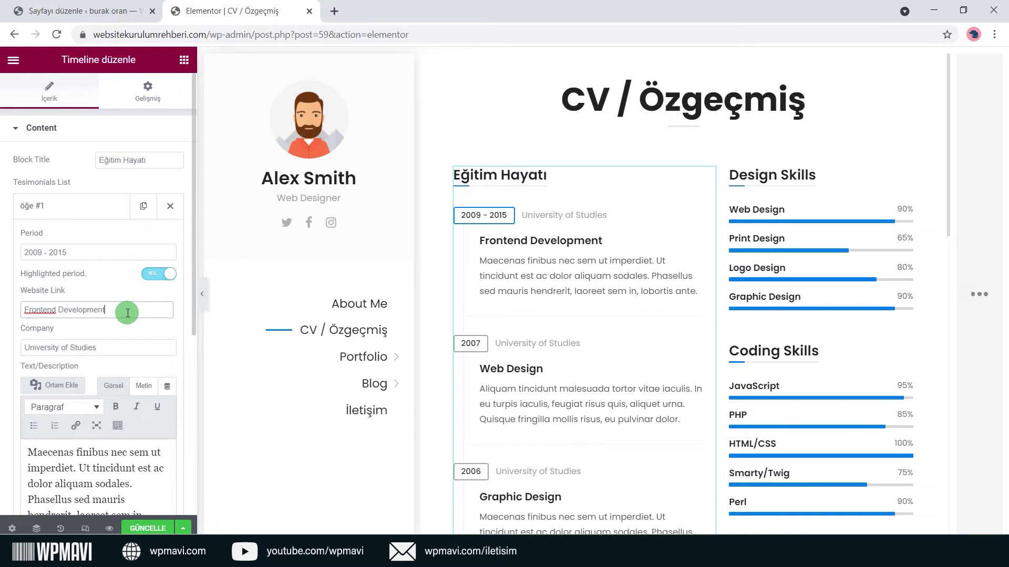
# Title the entry 'Bilkent Uni.' with 'Lisans' as its subtitle.
pyautogui.moveTo(127, 313); pyautogui.dragTo(21, 313)
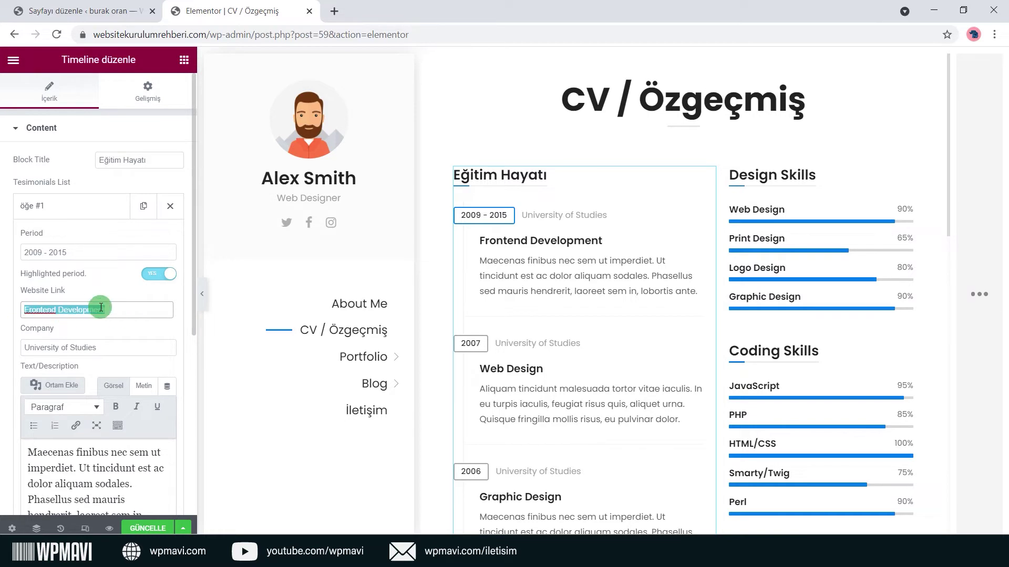
pyautogui.write('Bilkent Uni .')
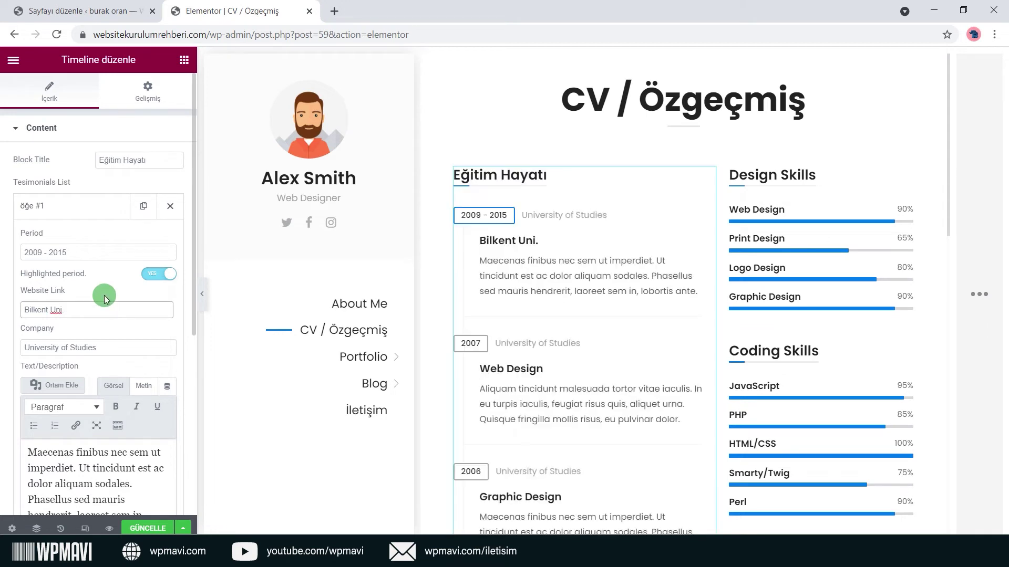
pyautogui.moveTo(101, 346); pyautogui.dragTo(37, 356)
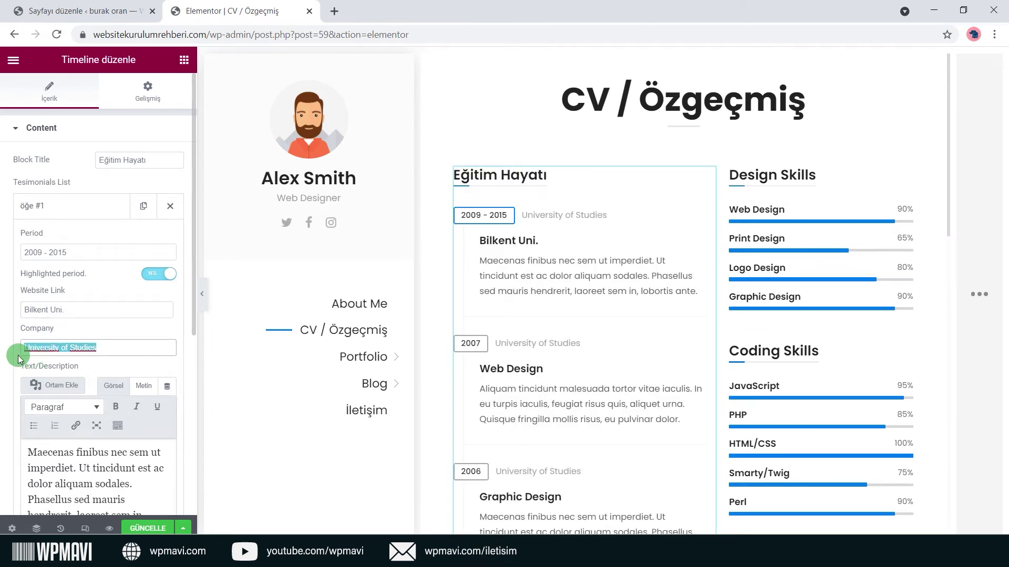
pyautogui.write('Lisans')
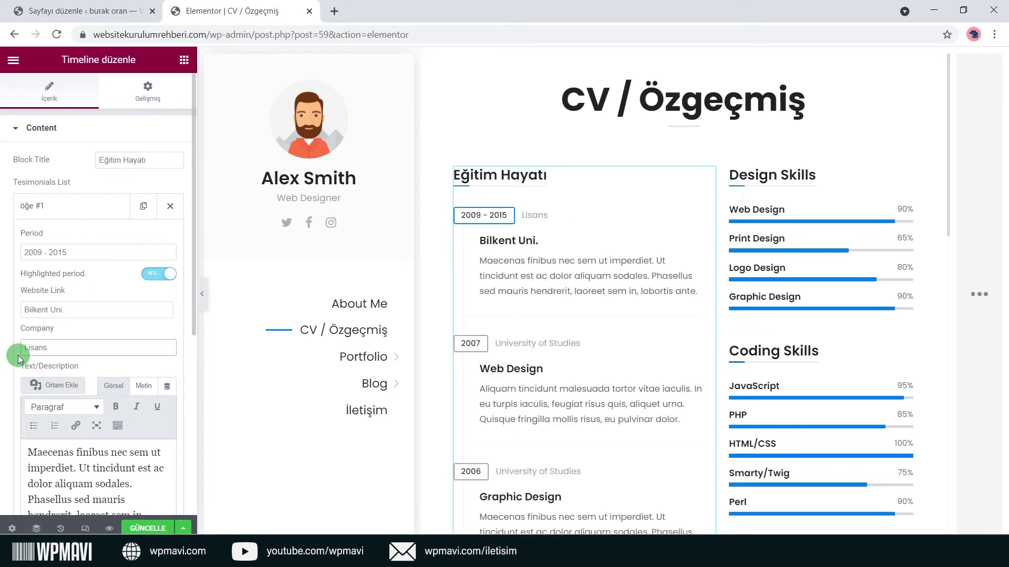
pyautogui.scroll(-3, 79, 349)
pyautogui.click(112, 374)
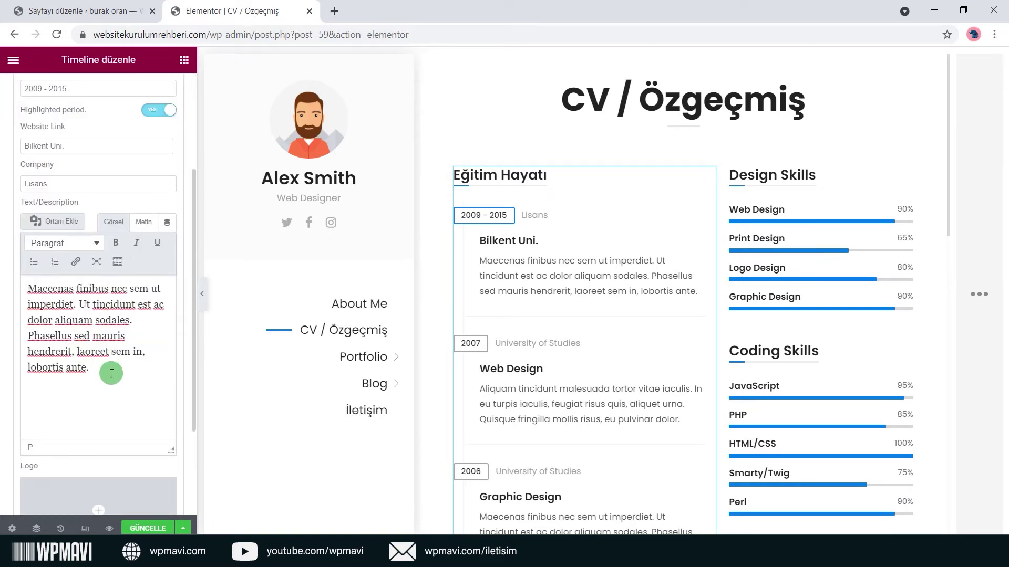
pyautogui.moveTo(112, 373)
pyautogui.mouseDown()
pyautogui.moveTo(26, 289)
pyautogui.moveTo(86, 364)
pyautogui.moveTo(55, 297)
pyautogui.moveTo(108, 371)
pyautogui.mouseUp()
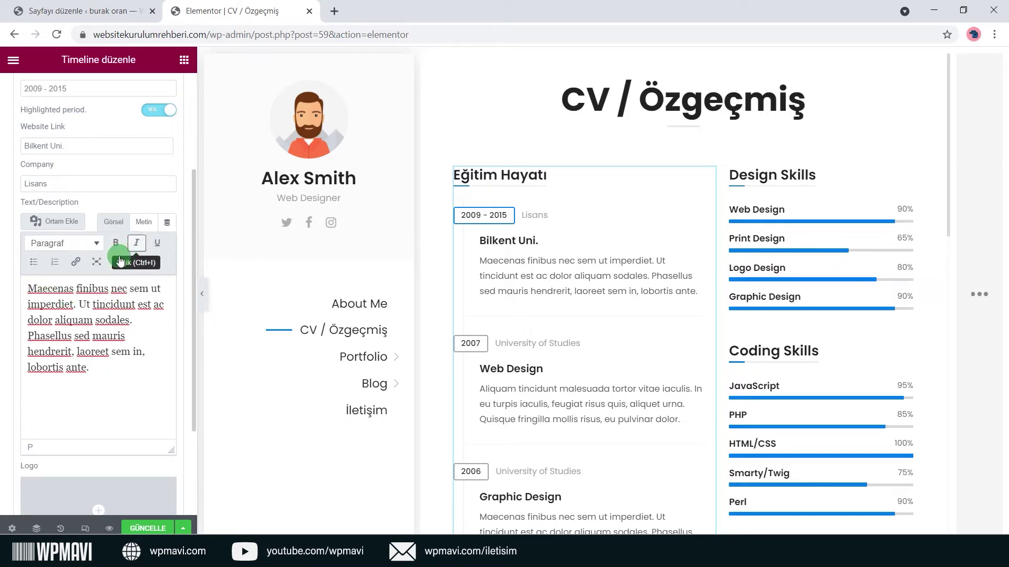
pyautogui.scroll(-2, 160, 205)
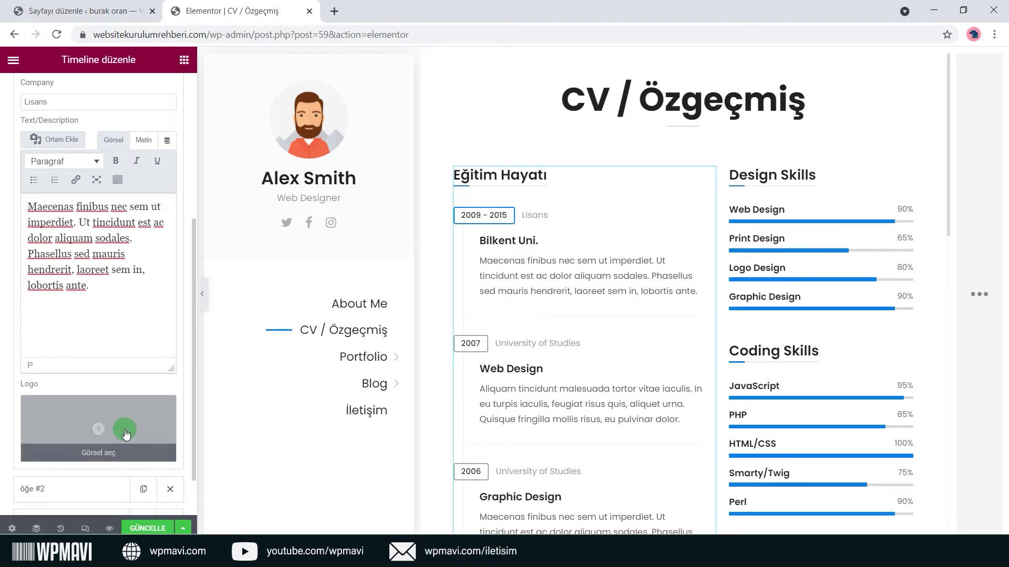
pyautogui.click(117, 450)
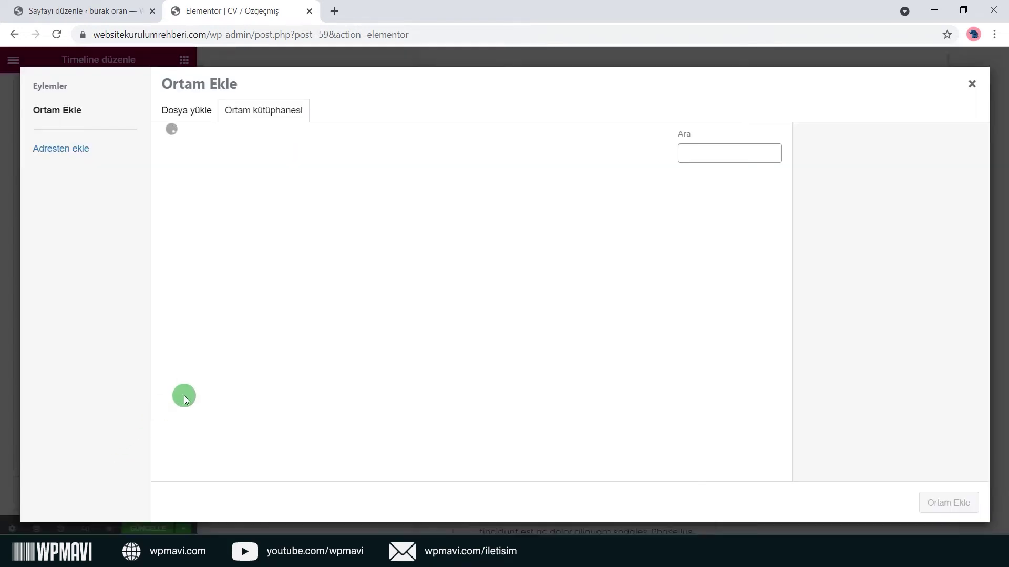
pyautogui.scroll(-6, 434, 326)
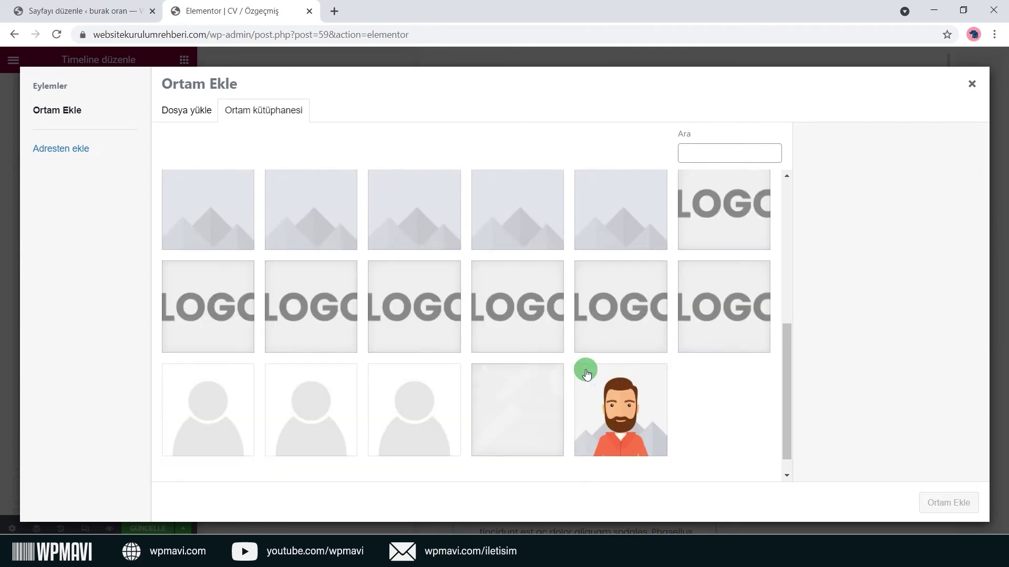
pyautogui.click(602, 344)
pyautogui.click(950, 503)
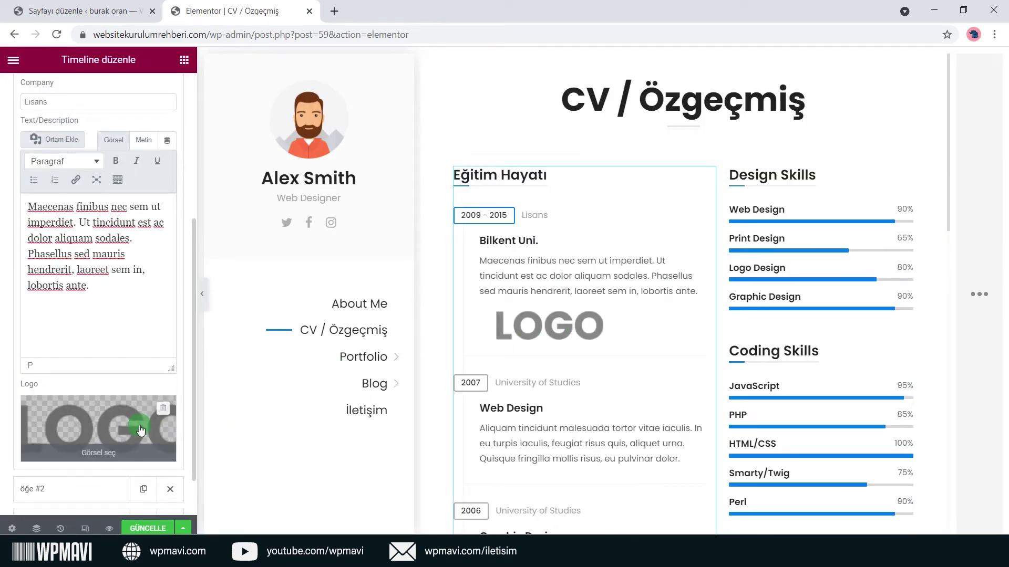
pyautogui.click(165, 410)
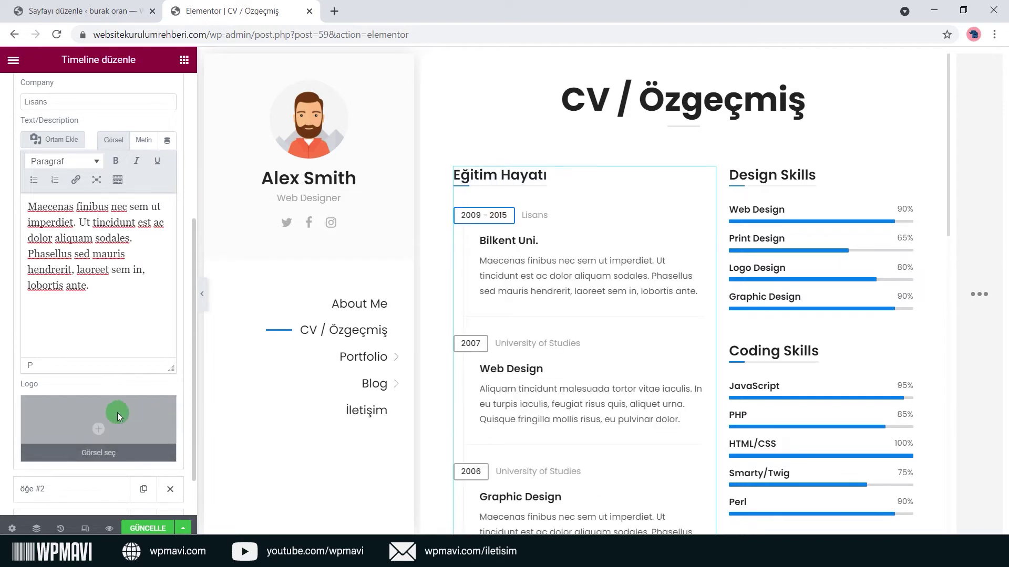
pyautogui.scroll(-1, 117, 414)
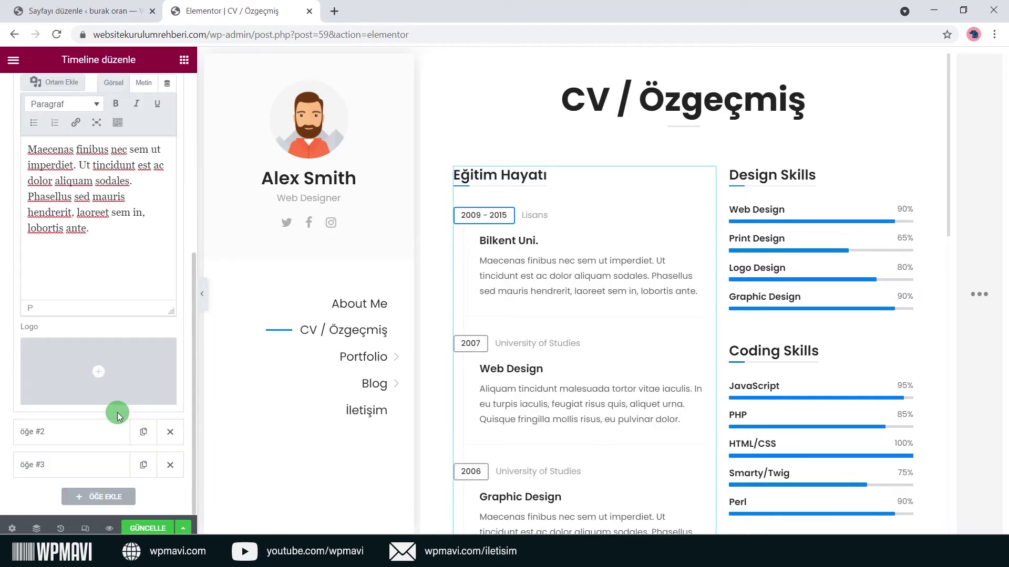
# Switch to editing the Experience timeline widget and expand its first entry's settings.
pyautogui.click(94, 443)
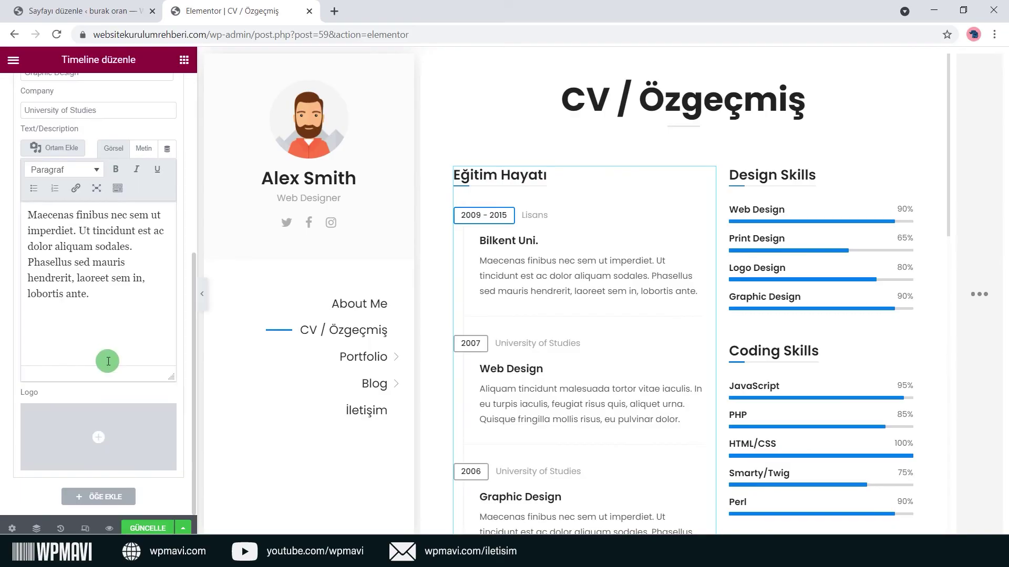
pyautogui.scroll(-6, 515, 381)
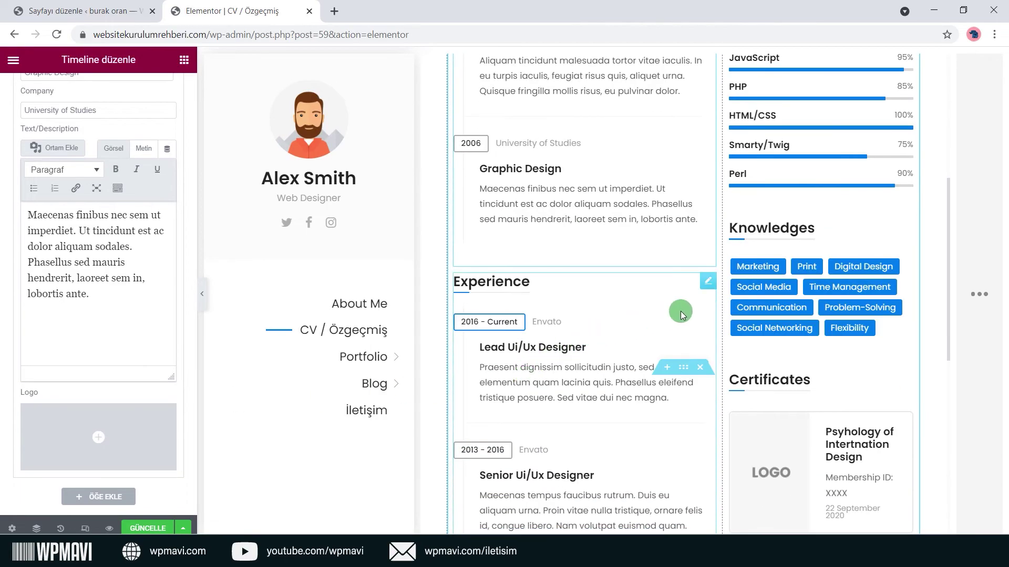
pyautogui.click(708, 281)
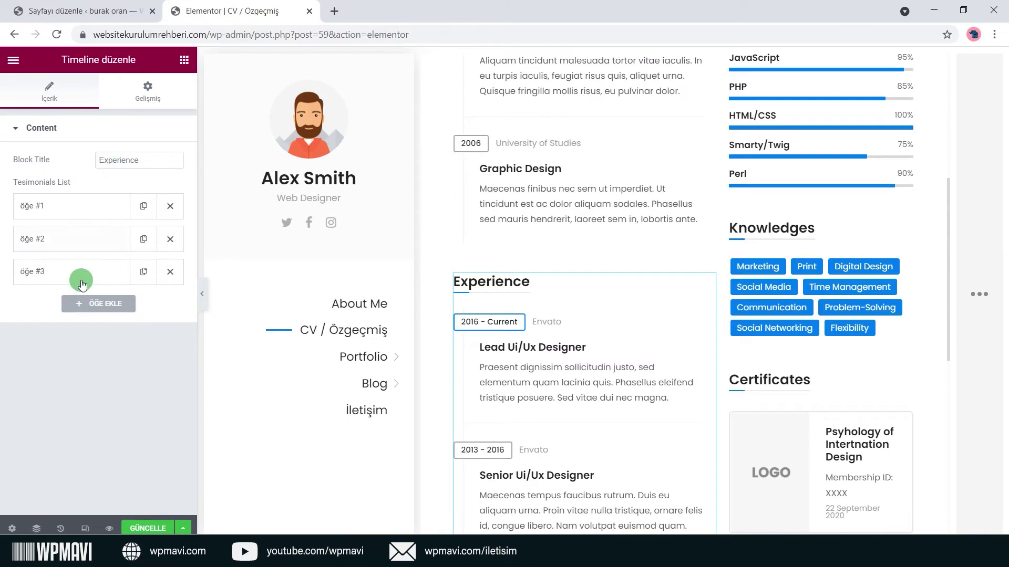
pyautogui.scroll(3, 536, 233)
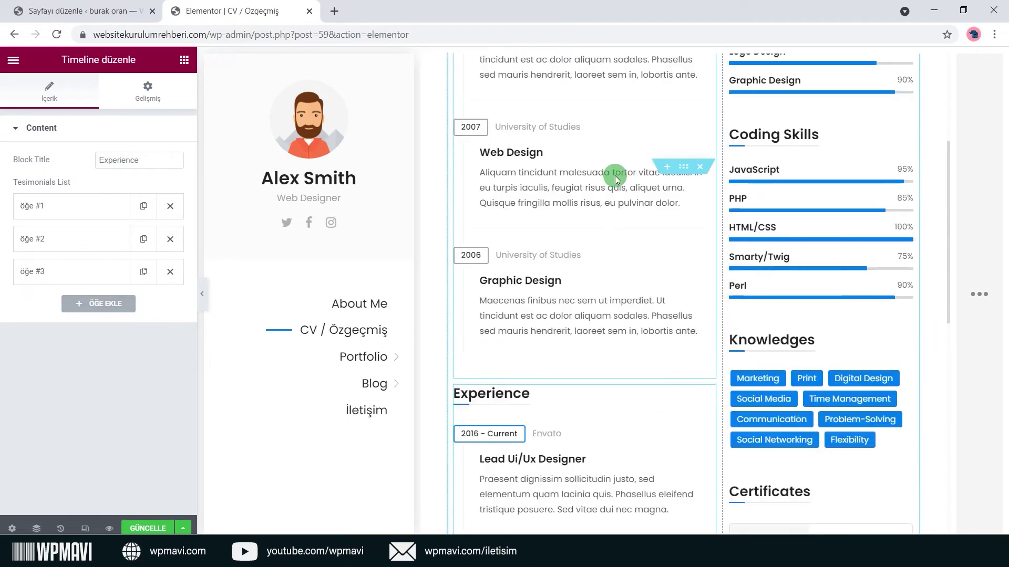
pyautogui.scroll(-4, 554, 205)
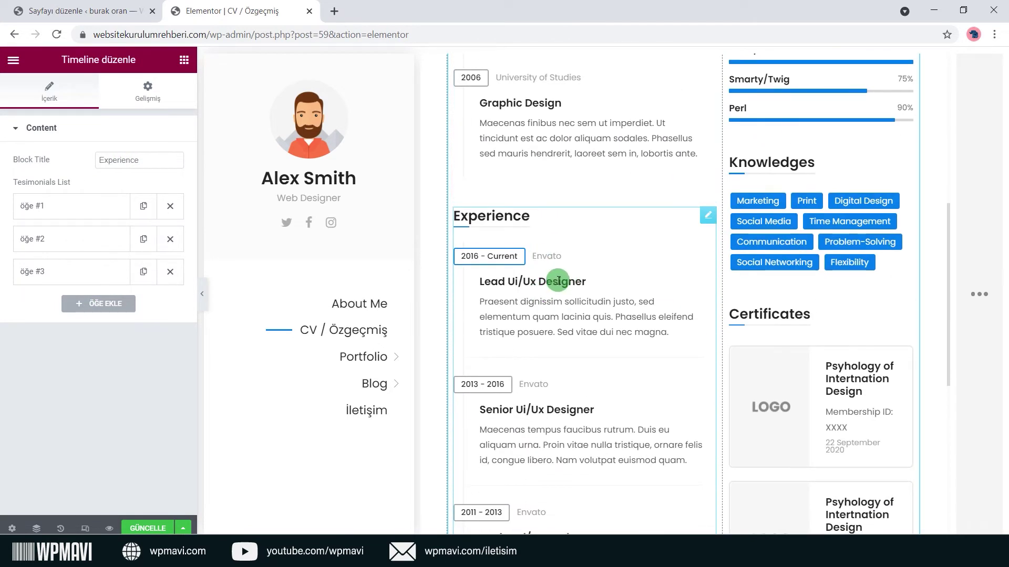
pyautogui.click(121, 206)
pyautogui.scroll(-3, 55, 418)
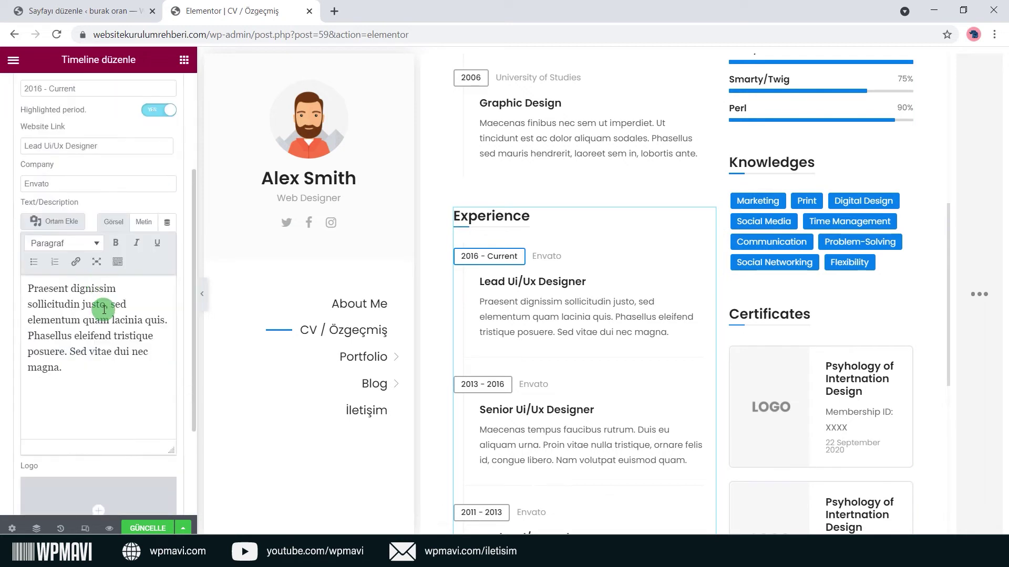
pyautogui.scroll(3, 115, 173)
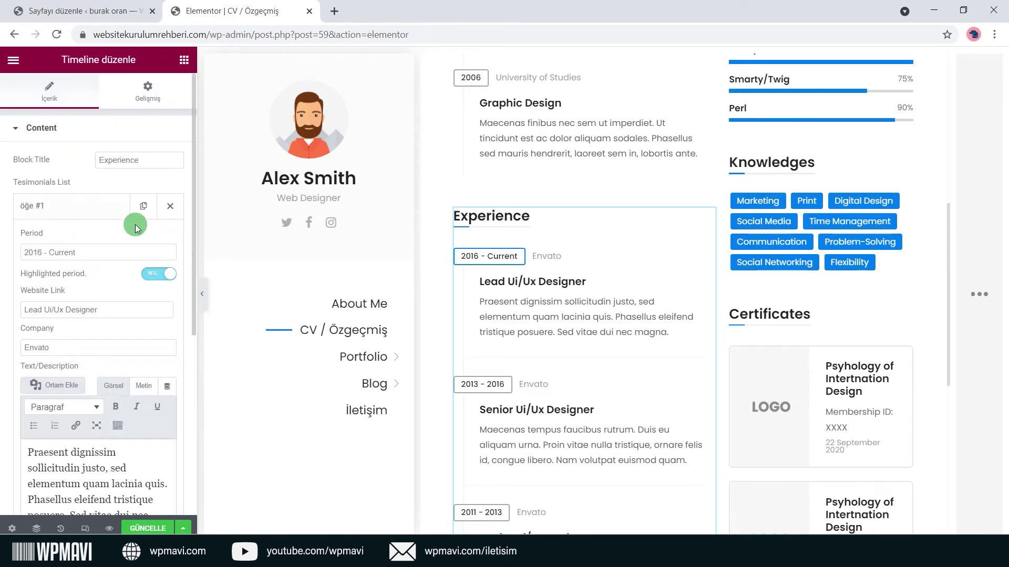
pyautogui.scroll(4, 631, 278)
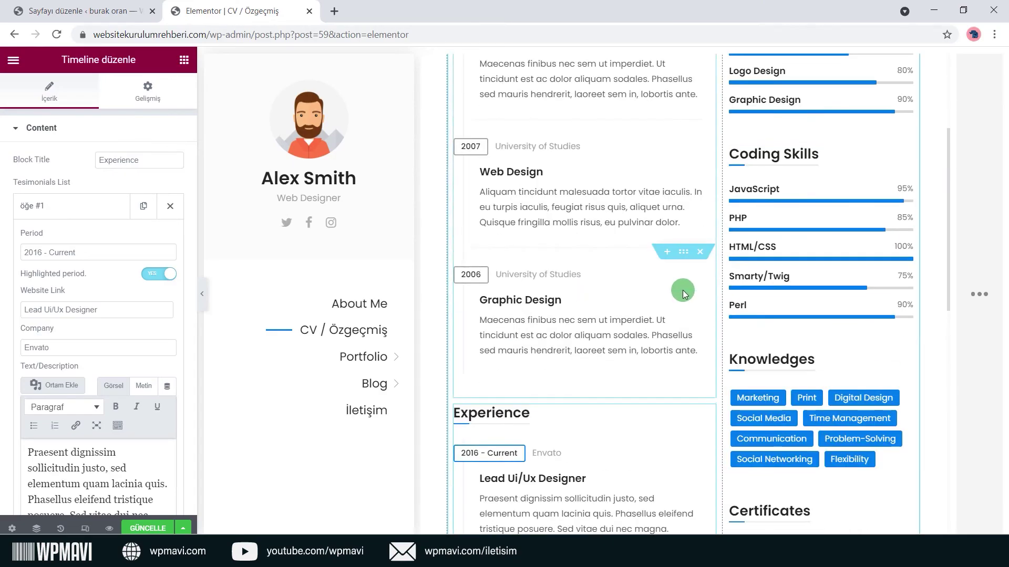
pyautogui.scroll(4, 887, 250)
# Retitle the Design Skills block to 'Yeteneklerim' and expand the Web Design skill.
pyautogui.click(903, 173)
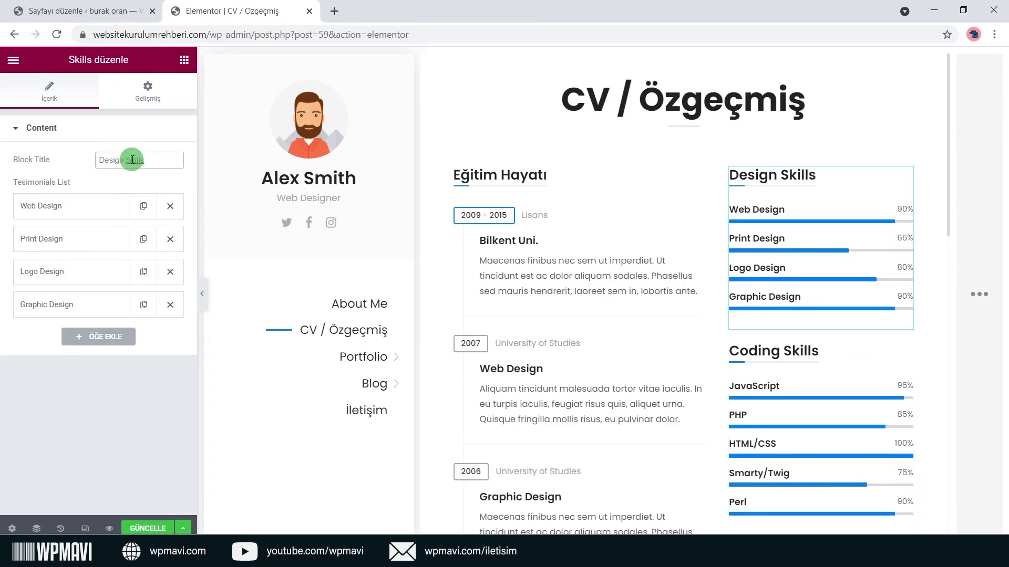
pyautogui.write('Yet')
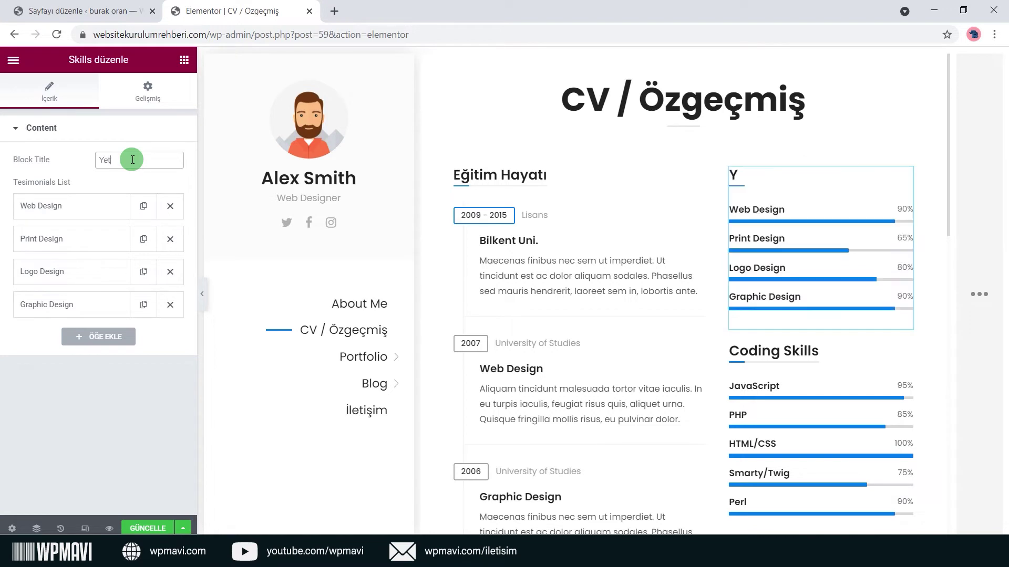
pyautogui.write('eneklerim')
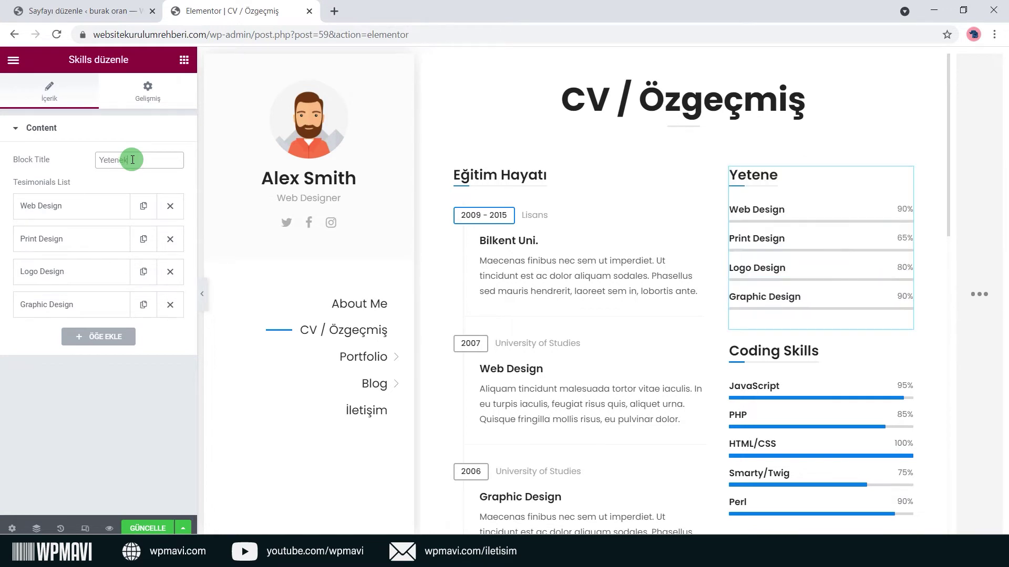
pyautogui.click(105, 180)
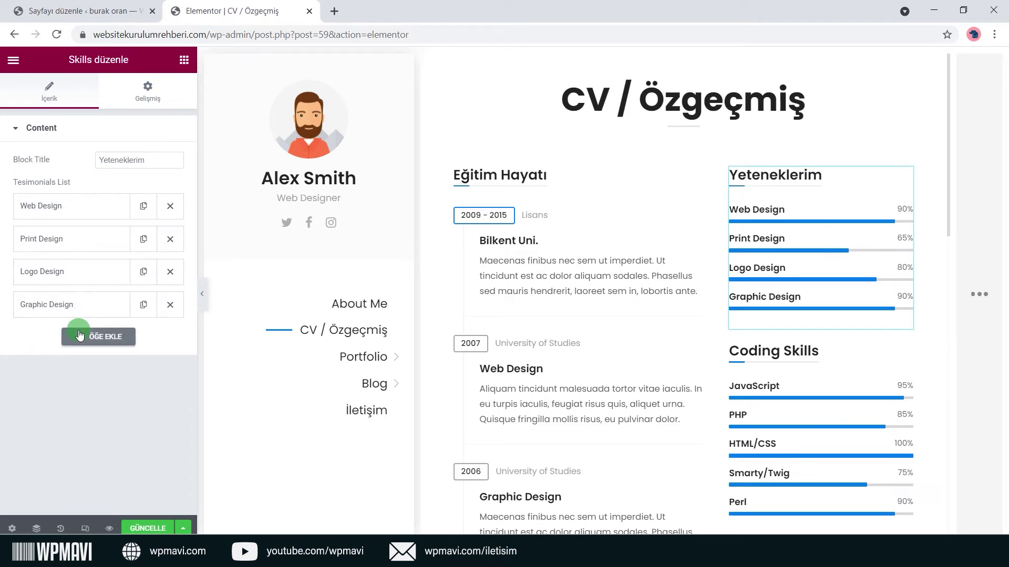
pyautogui.click(87, 212)
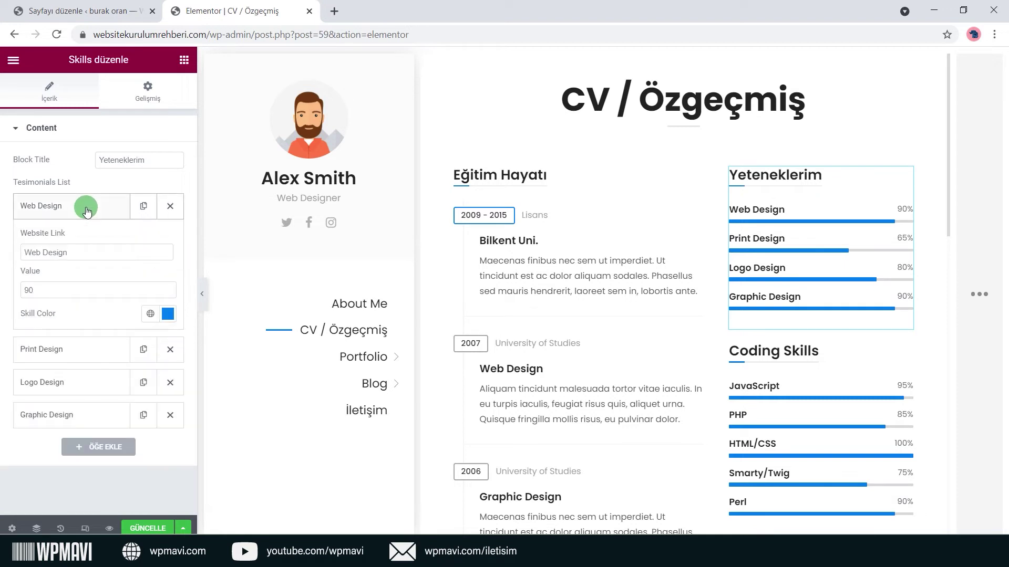
pyautogui.click(87, 211)
pyautogui.click(113, 344)
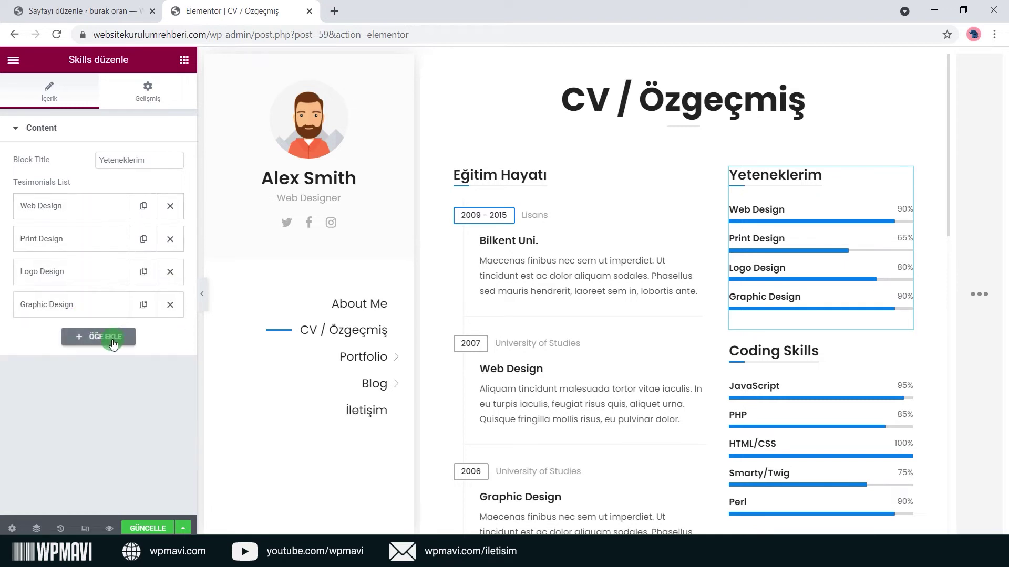
pyautogui.click(91, 210)
pyautogui.click(90, 210)
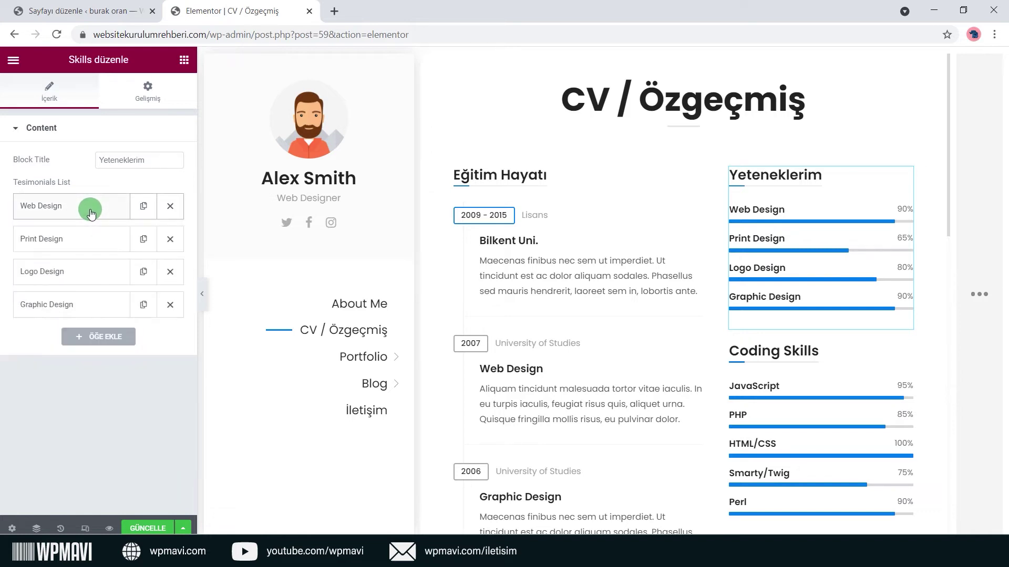
pyautogui.click(90, 210)
# Rename the Web Design skill to 'Wordpress' with a value of 80.
pyautogui.tripleClick(89, 257)
pyautogui.write('Wordpress')
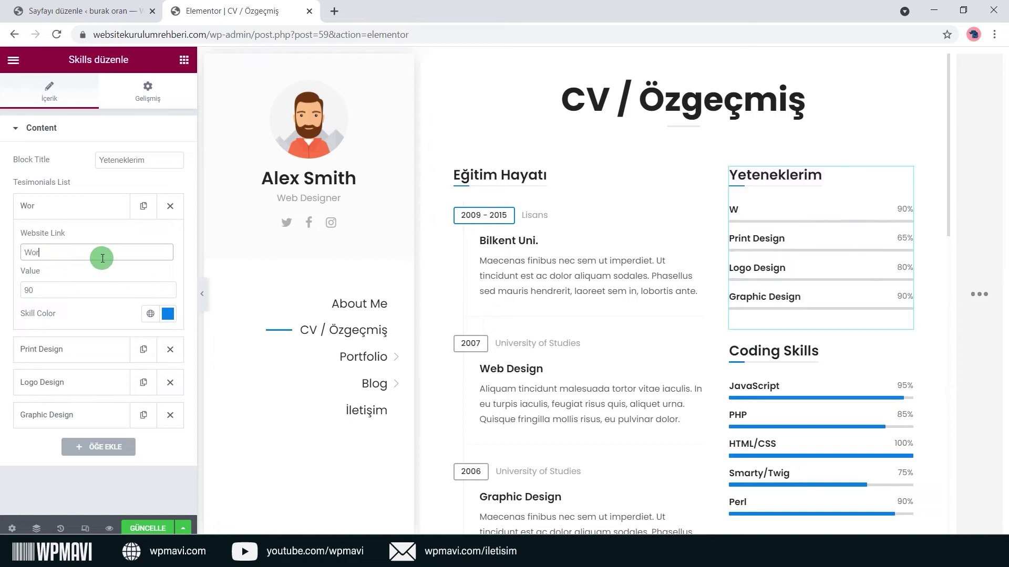
pyautogui.click(116, 271)
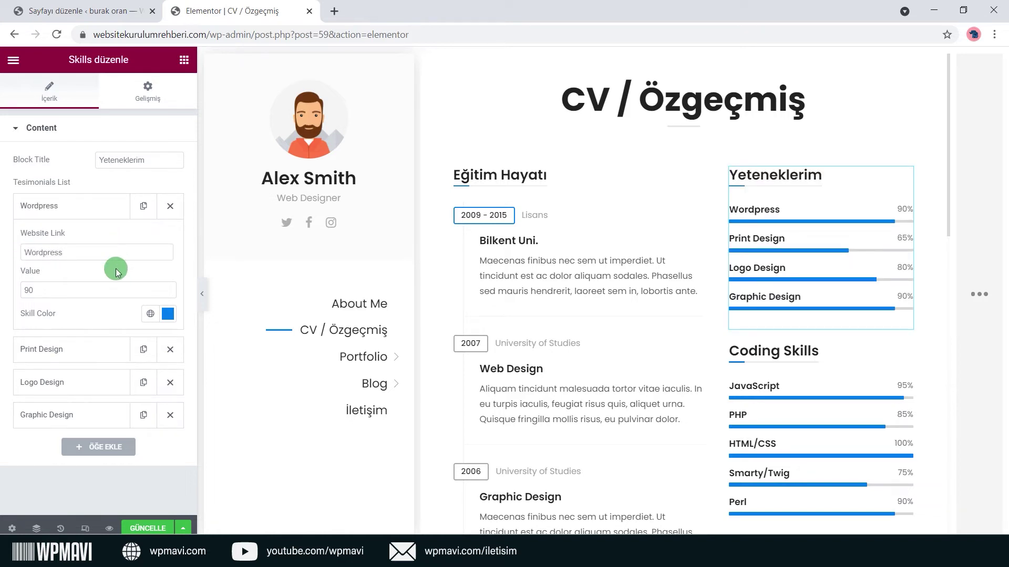
pyautogui.moveTo(97, 292); pyautogui.dragTo(18, 289)
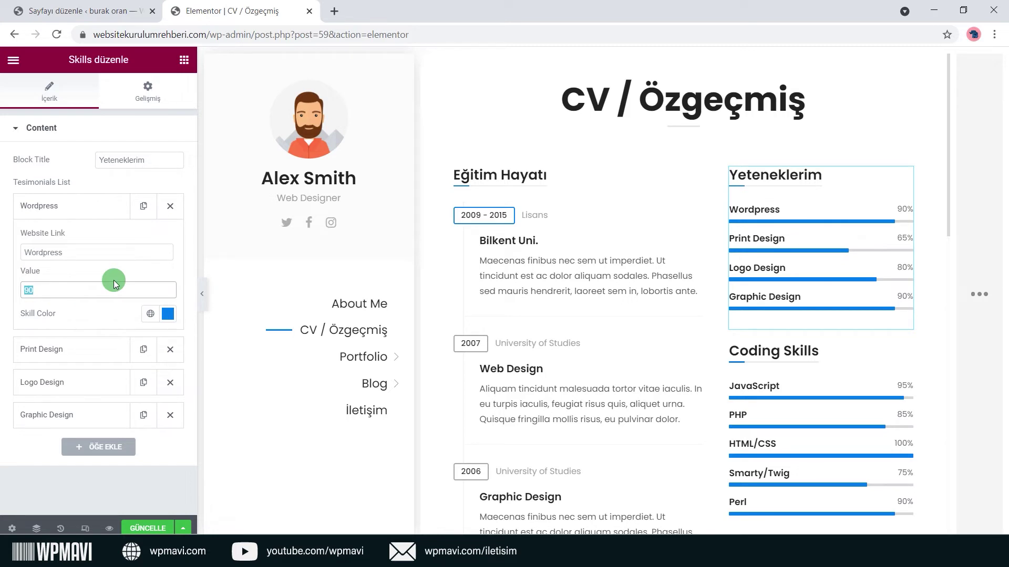
pyautogui.write('95')
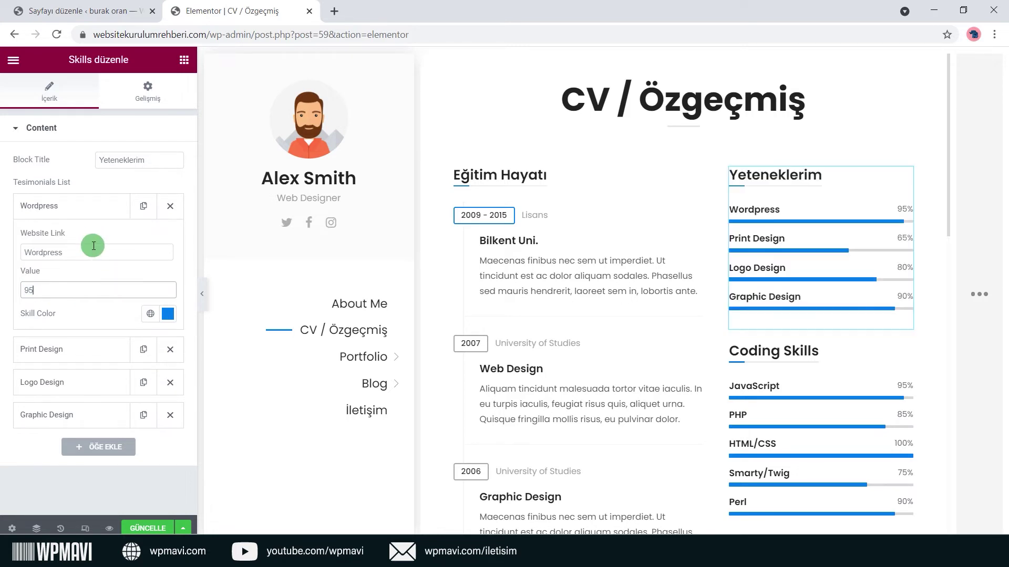
pyautogui.write('80')
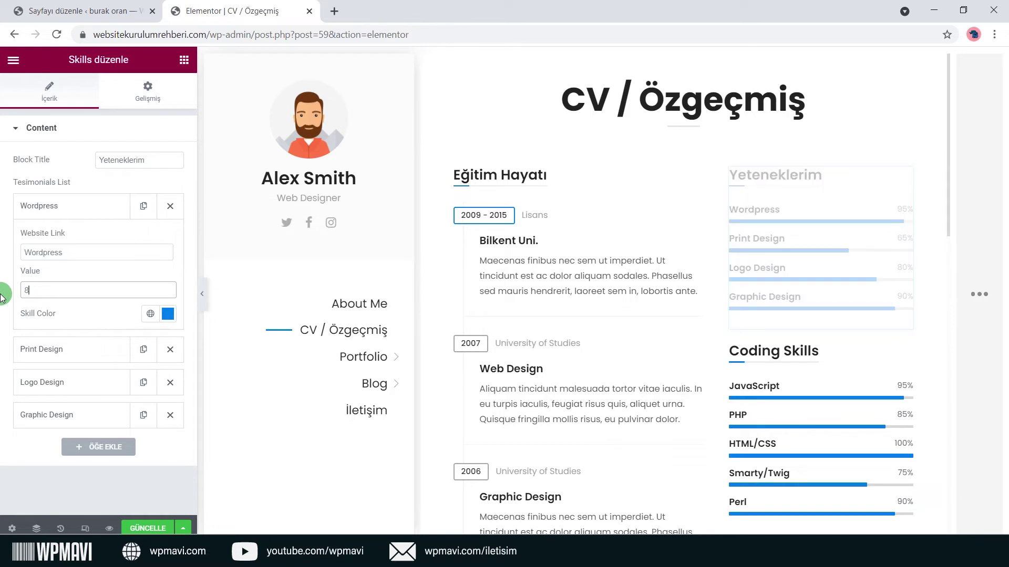
pyautogui.click(92, 272)
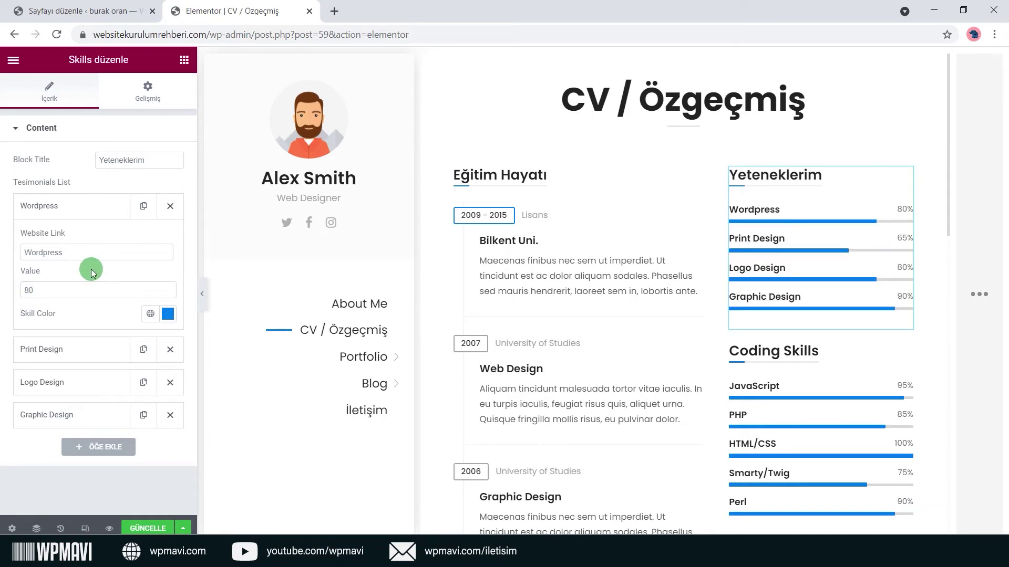
# Make the Wordpress skill bar green and expand the Print, Logo and Graphic Design skills.
pyautogui.click(167, 313)
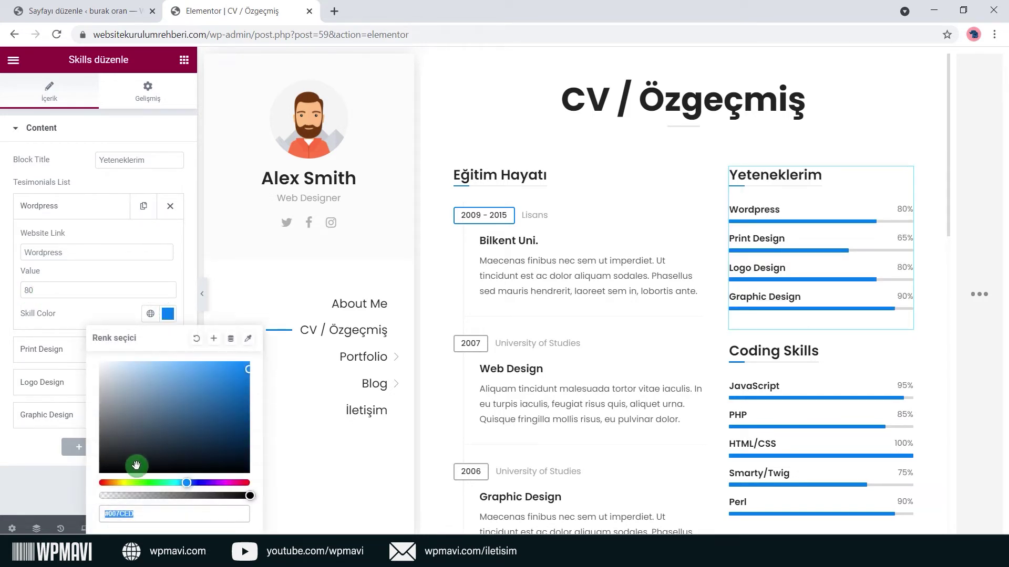
pyautogui.click(144, 482)
pyautogui.click(128, 305)
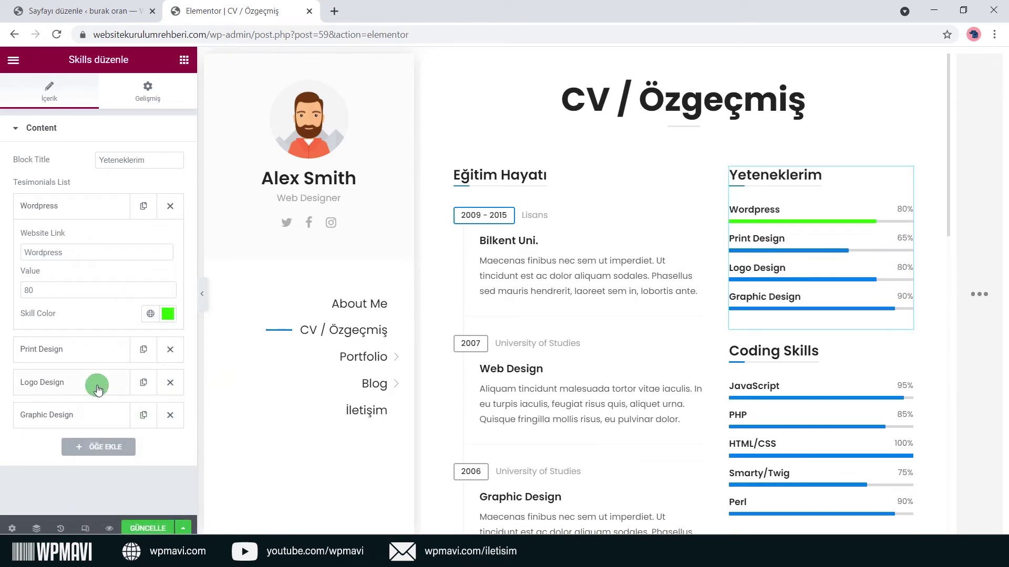
pyautogui.click(94, 348)
pyautogui.click(103, 388)
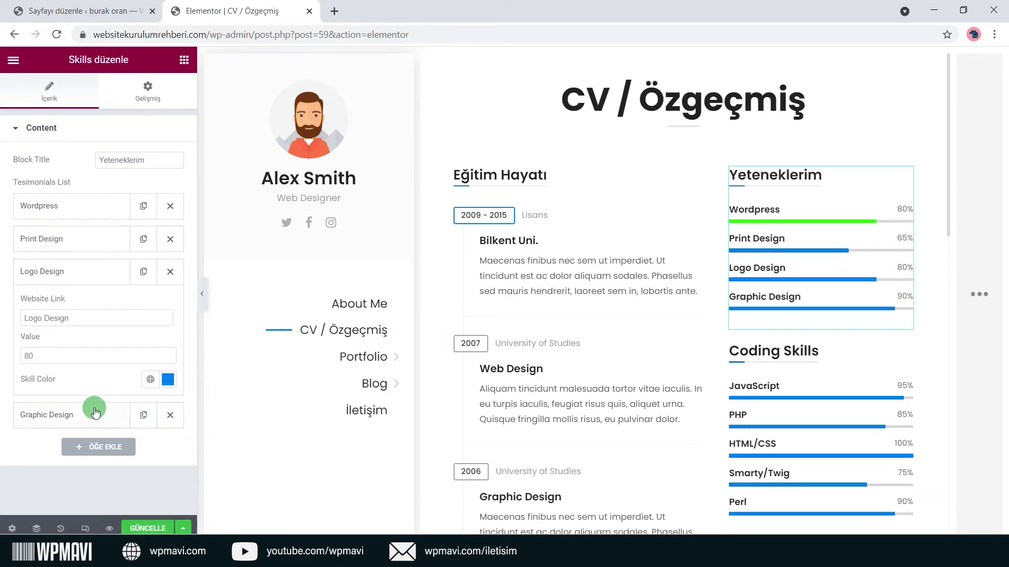
pyautogui.click(100, 408)
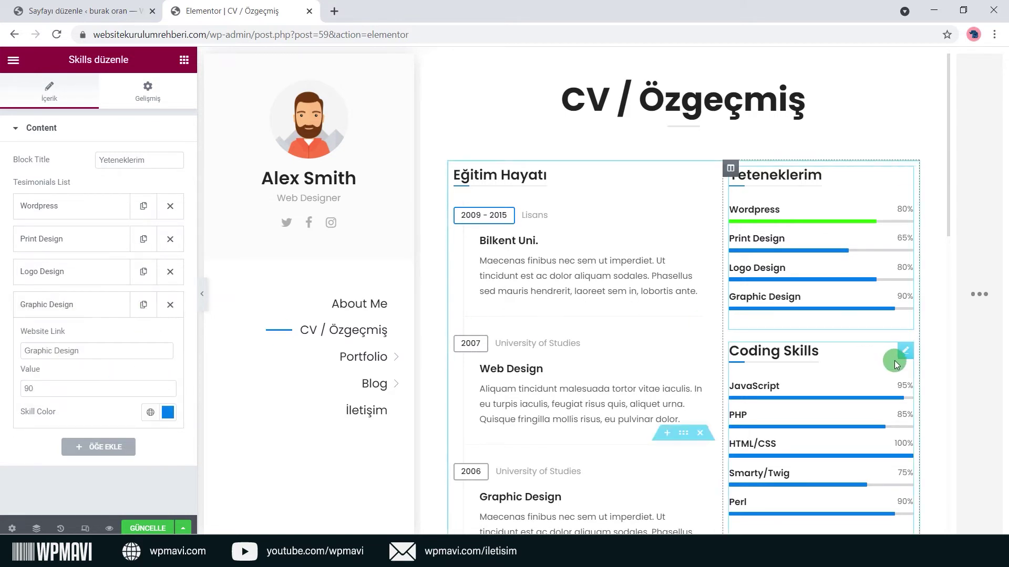
# Load the Coding Skills widget (JavaScript, PHP, HTML/CSS, Smarty/Twig, Perl) in the editing panel.
pyautogui.click(904, 355)
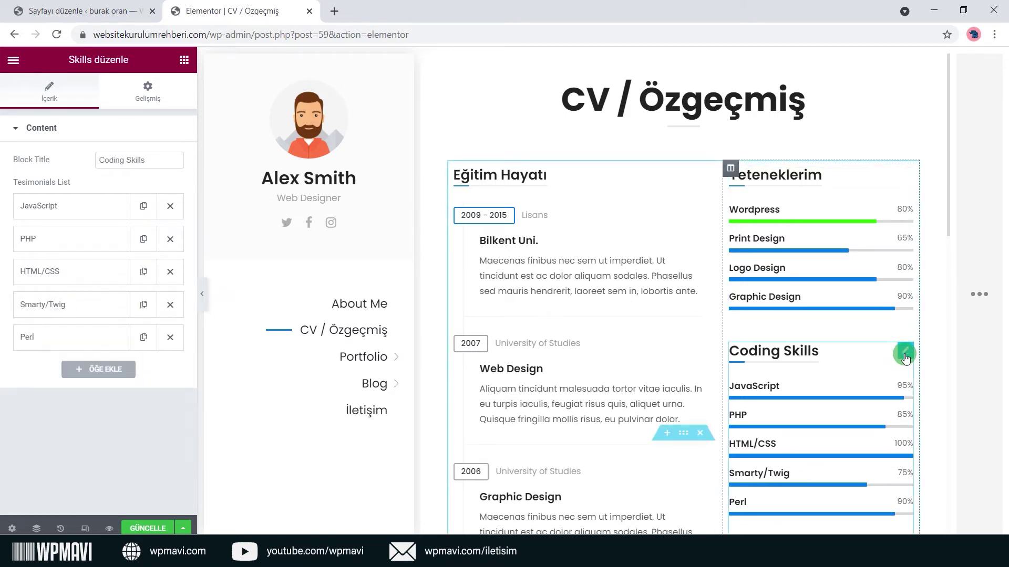
pyautogui.doubleClick(70, 59)
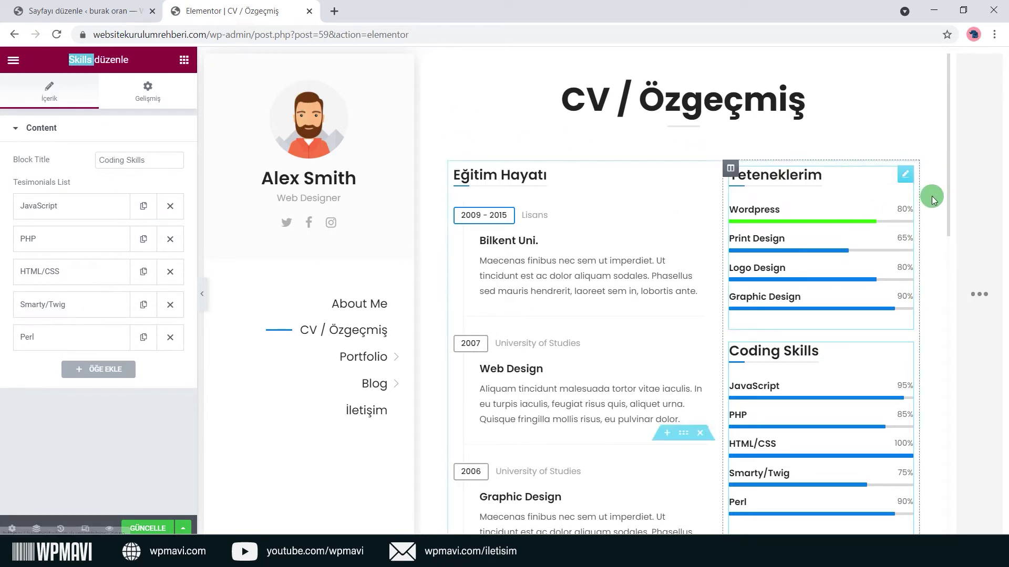
pyautogui.click(906, 175)
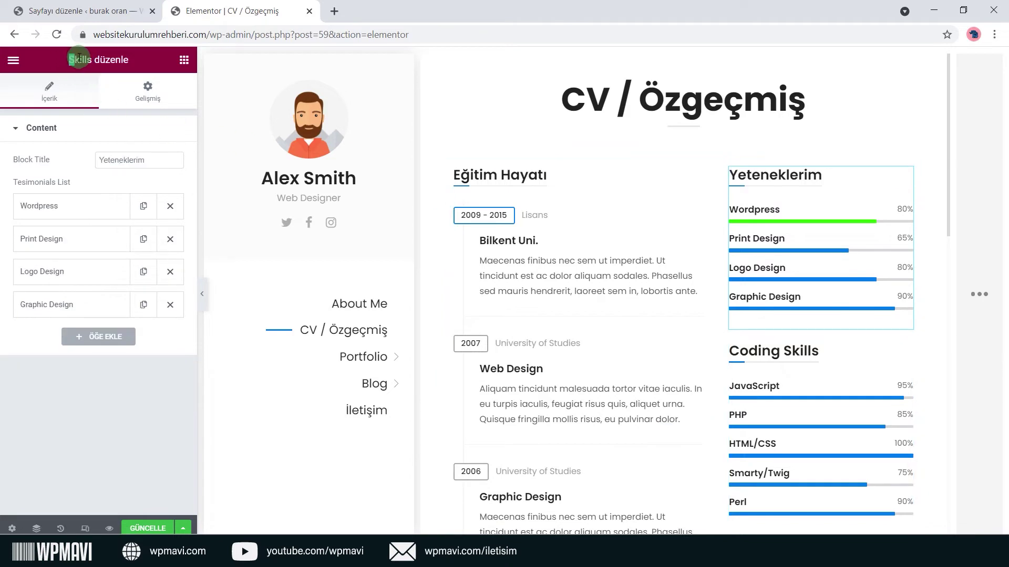
pyautogui.rightClick(872, 372)
pyautogui.scroll(-1, 857, 389)
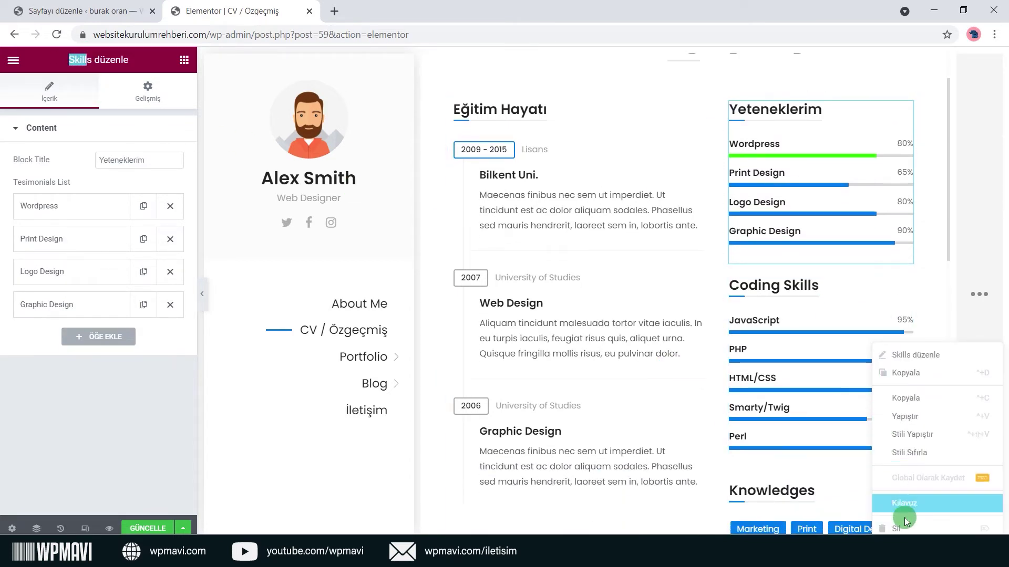
pyautogui.click(906, 286)
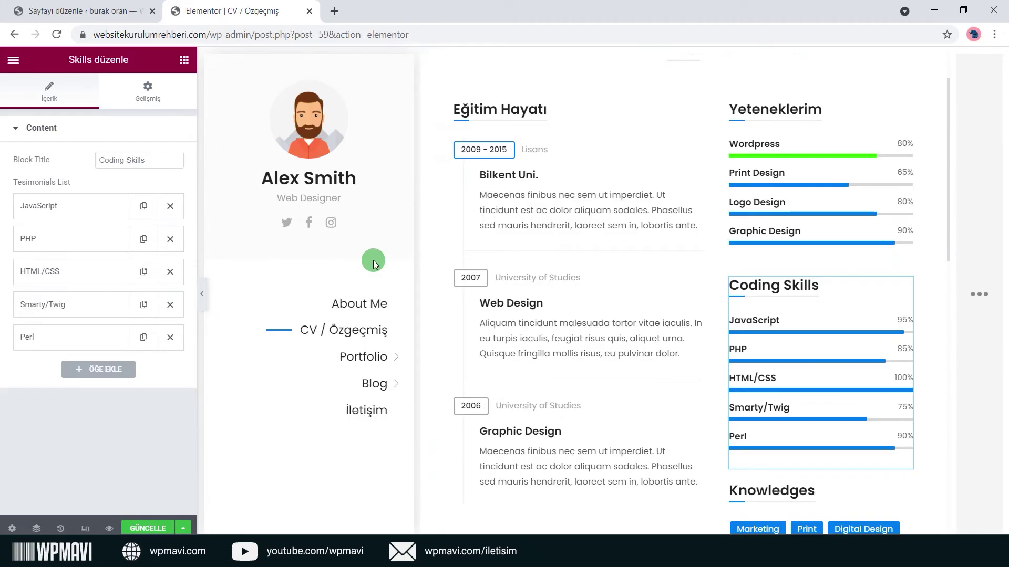
pyautogui.scroll(-6, 773, 300)
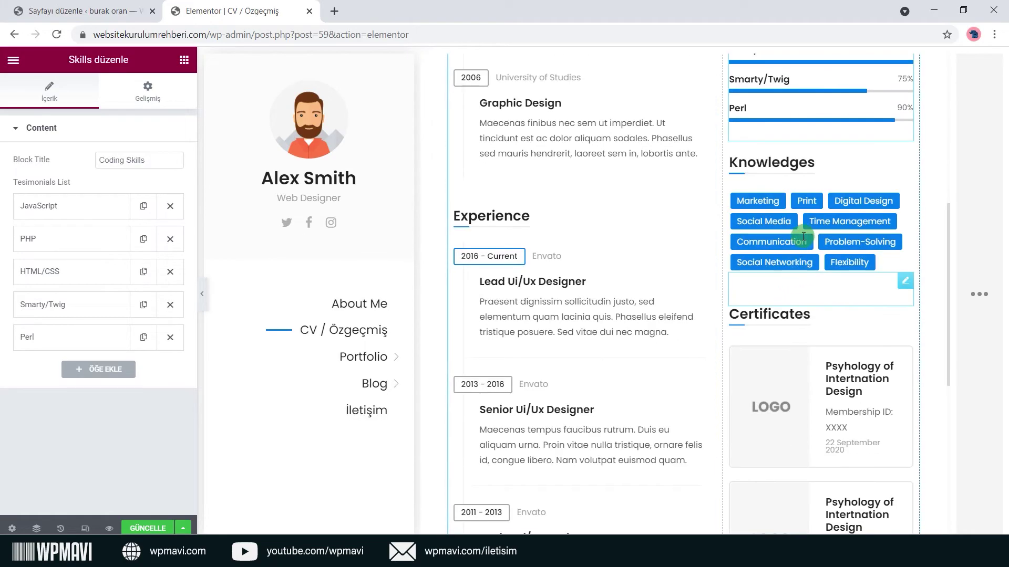
# Rename the Knowledges heading to 'Uzmanlık Alanı'.
pyautogui.click(900, 160)
pyautogui.click(110, 168)
pyautogui.write('Uzmanlık Alanı')
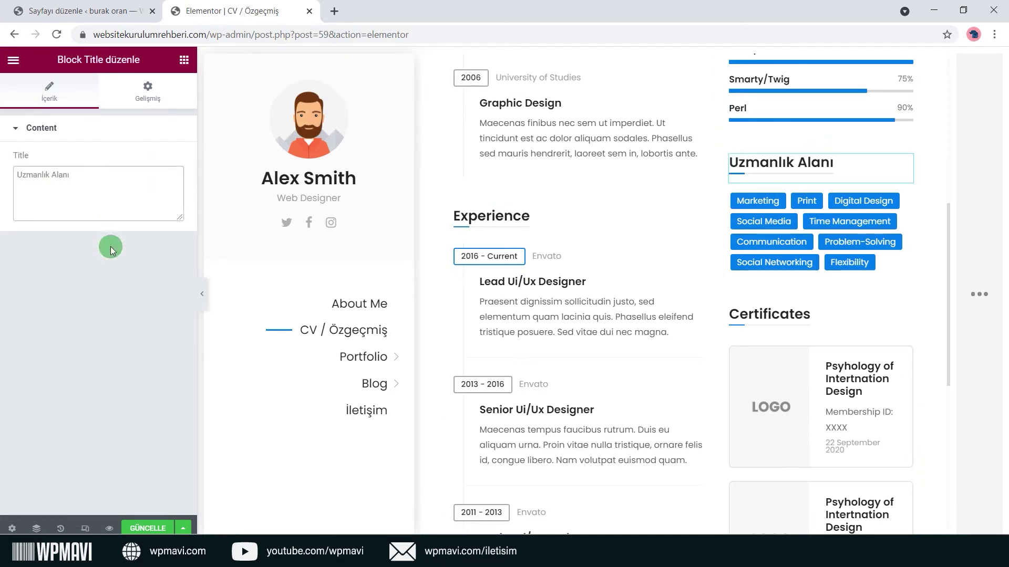
# Review the skill tags and change the first tag, Marketing, to 'Wordpress'.
pyautogui.click(910, 197)
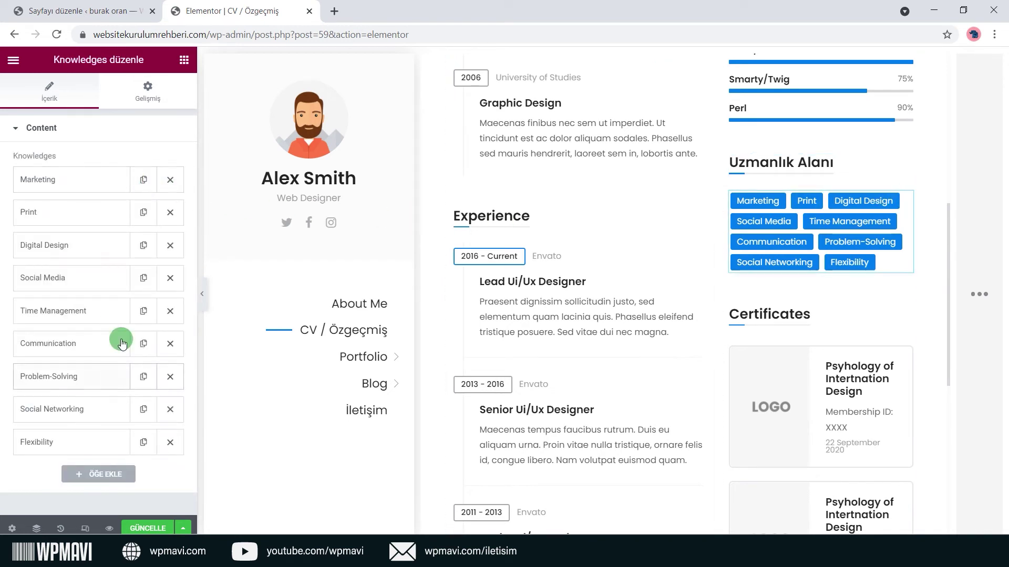
pyautogui.click(105, 180)
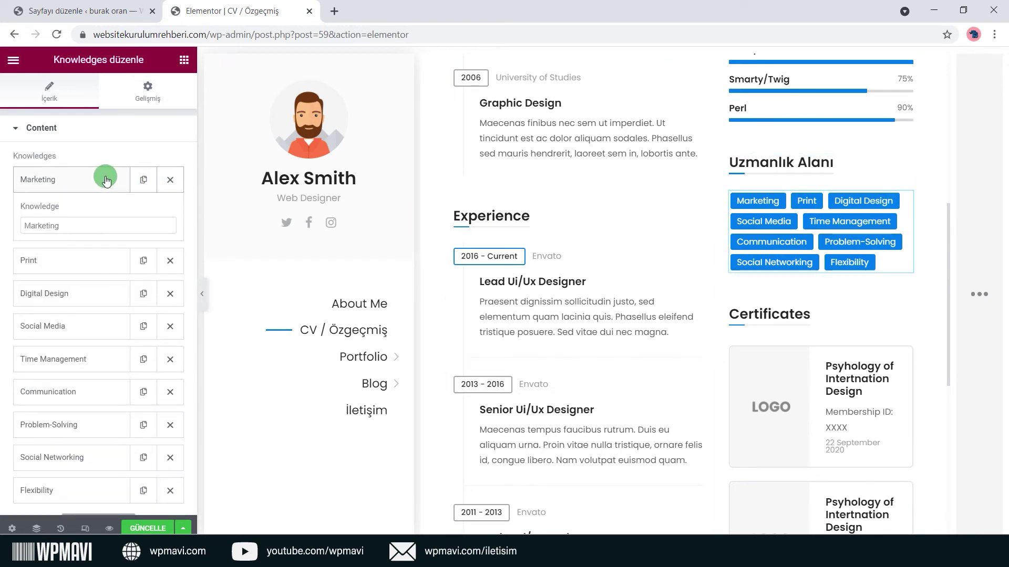
pyautogui.click(106, 180)
pyautogui.click(99, 213)
pyautogui.click(99, 215)
pyautogui.click(96, 252)
pyautogui.click(97, 252)
pyautogui.click(108, 284)
pyautogui.click(105, 284)
pyautogui.click(102, 310)
pyautogui.click(101, 311)
pyautogui.click(93, 184)
pyautogui.doubleClick(88, 231)
pyautogui.write('Wordpress')
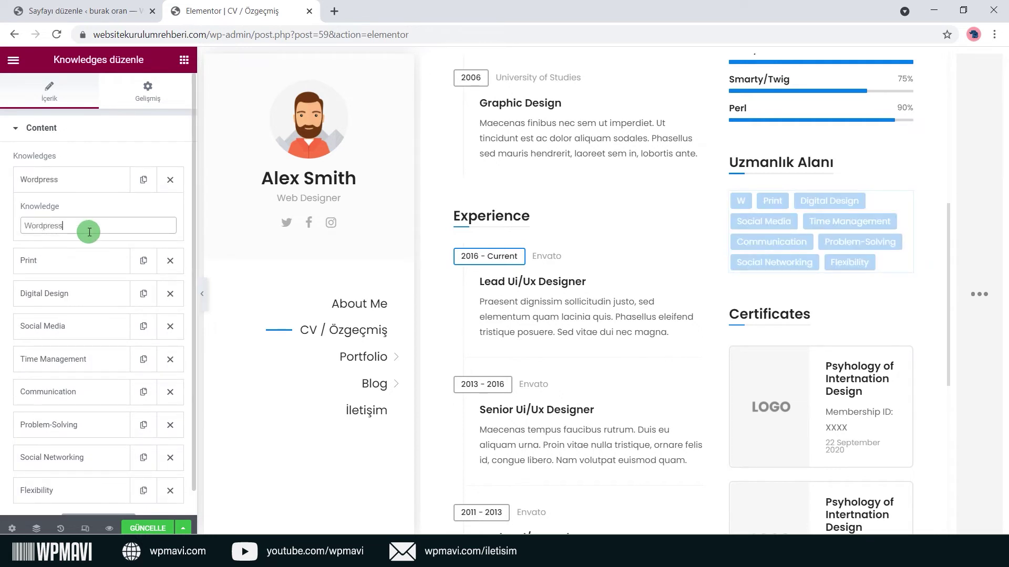
pyautogui.click(93, 179)
# Delete the Flexibility and Social Networking tags and add two blank tags.
pyautogui.click(169, 442)
pyautogui.click(169, 410)
pyautogui.click(102, 408)
pyautogui.click(108, 490)
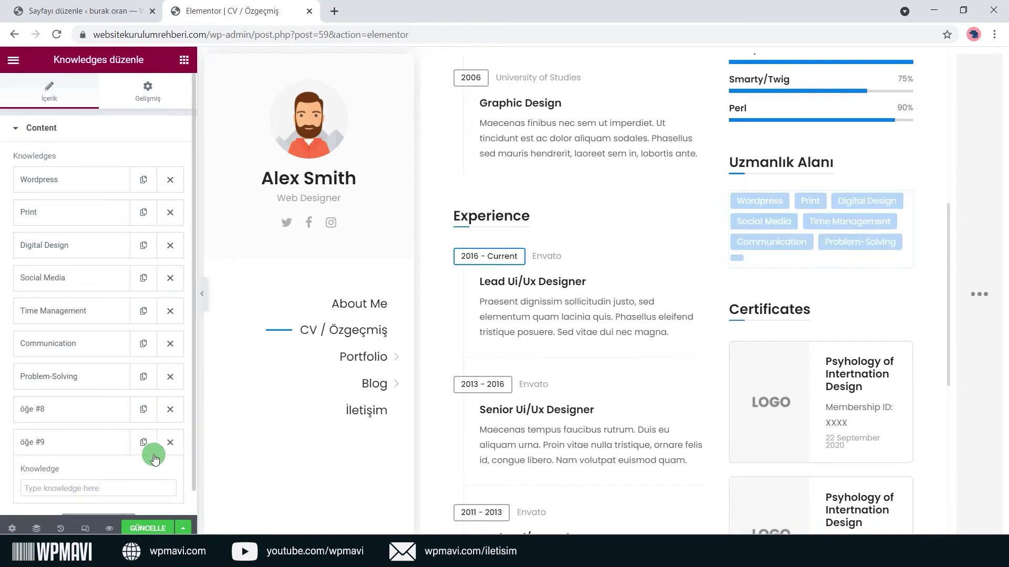
pyautogui.click(103, 442)
pyautogui.click(98, 410)
pyautogui.click(99, 411)
pyautogui.click(98, 376)
pyautogui.click(98, 376)
# Rename Print to 'Wordpress' and Digital Design to 'SEO', then remove the duplicate first Wordpress tag.
pyautogui.click(82, 215)
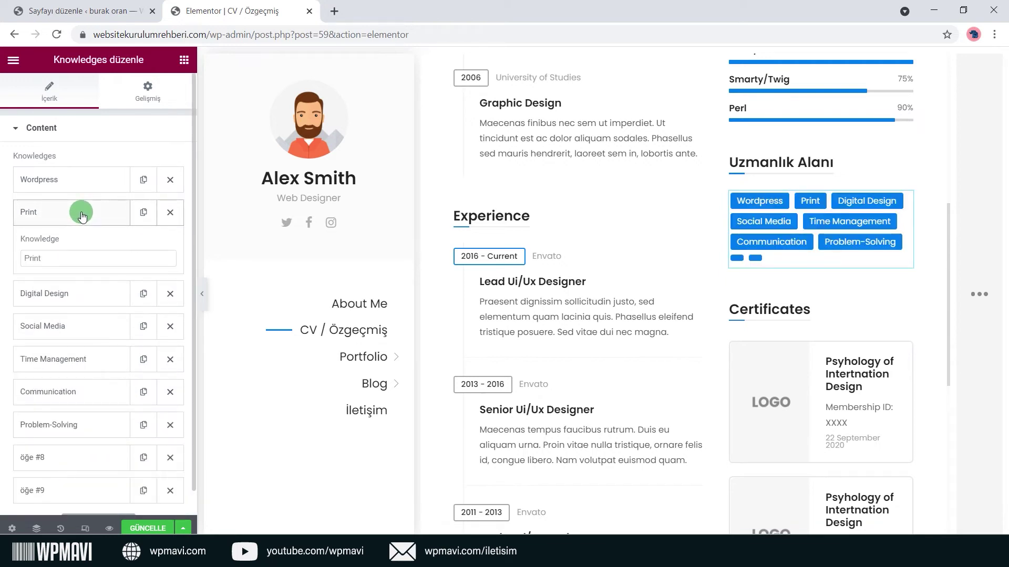
pyautogui.moveTo(80, 259); pyautogui.dragTo(3, 261)
pyautogui.write('Wordpress')
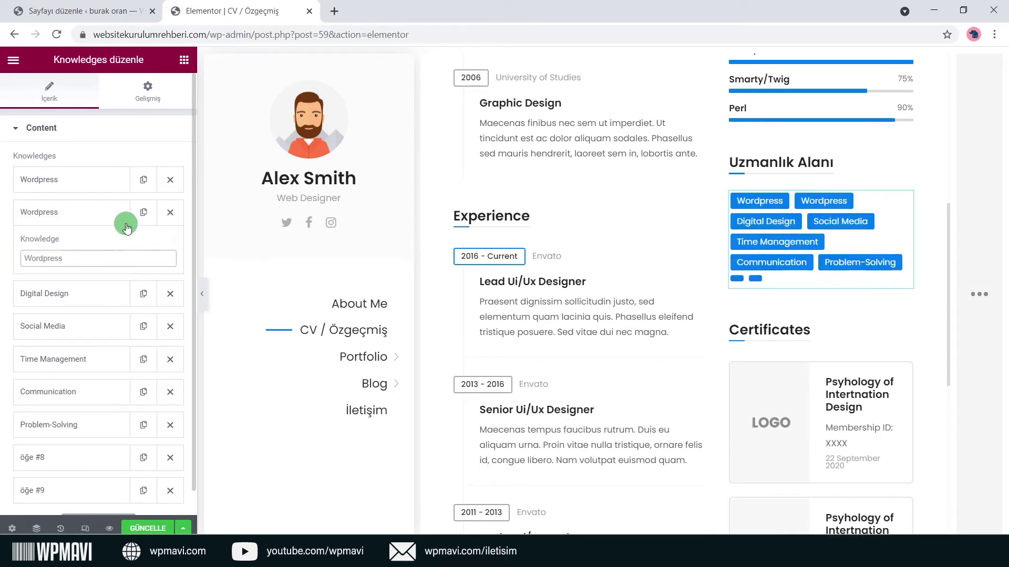
pyautogui.click(126, 226)
pyautogui.click(103, 243)
pyautogui.tripleClick(90, 294)
pyautogui.write('SE')
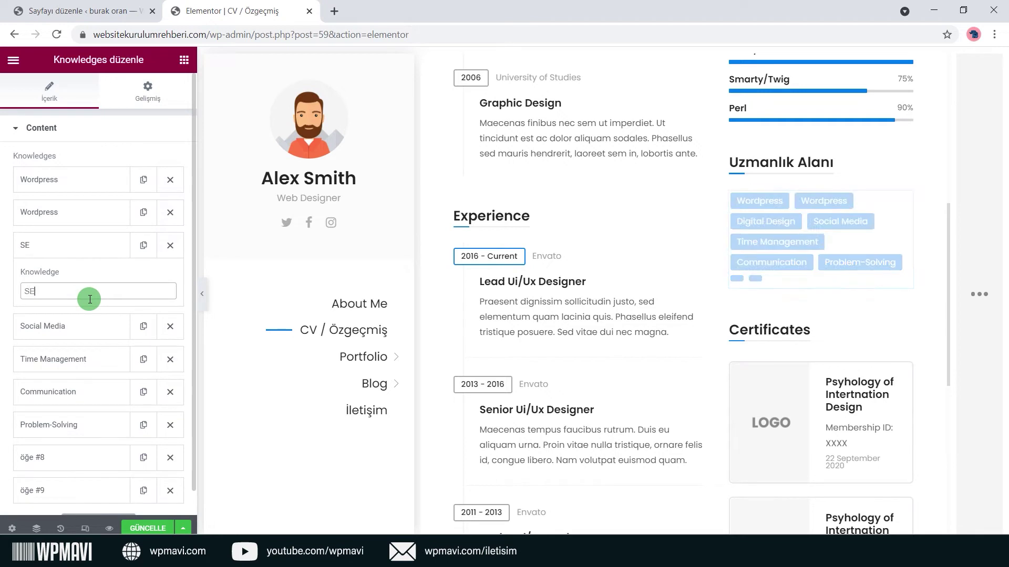
pyautogui.write('O')
pyautogui.click(63, 246)
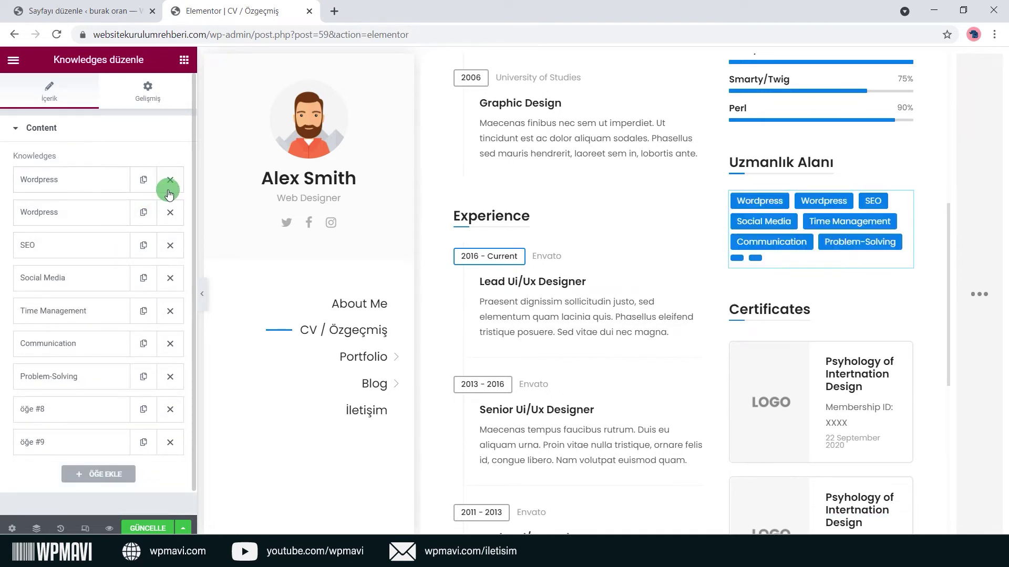
pyautogui.click(168, 189)
pyautogui.click(840, 216)
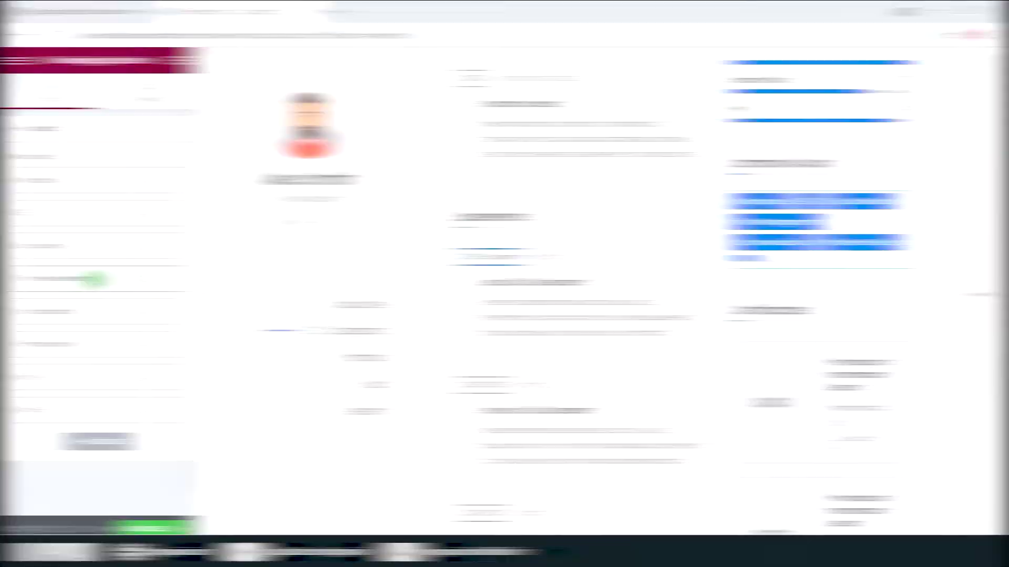
pyautogui.scroll(-1, 882, 298)
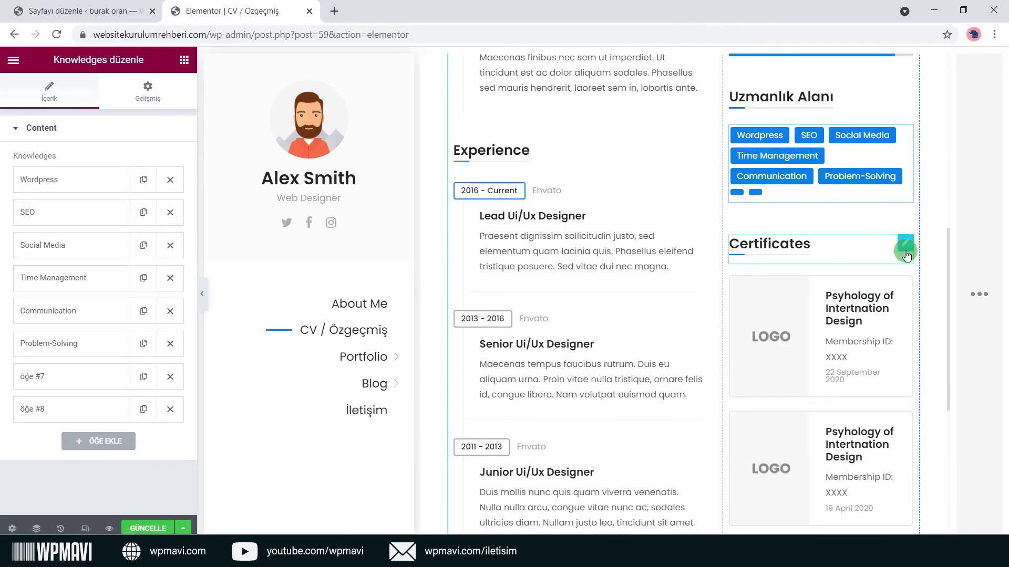
# Retitle the Certificates heading to 'Sertifika'.
pyautogui.click(904, 243)
pyautogui.moveTo(122, 223); pyautogui.dragTo(2, 213)
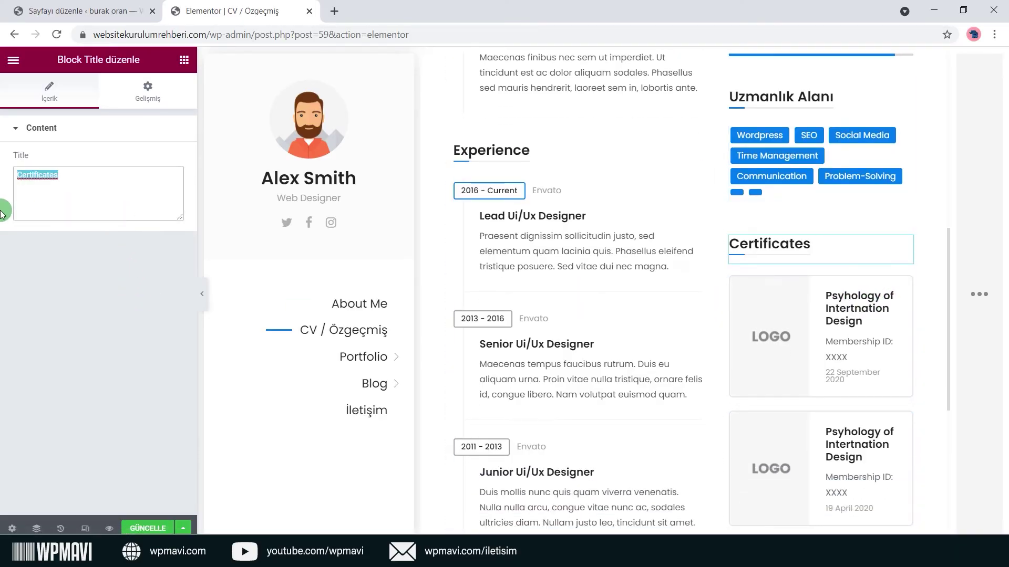
pyautogui.write('Serti')
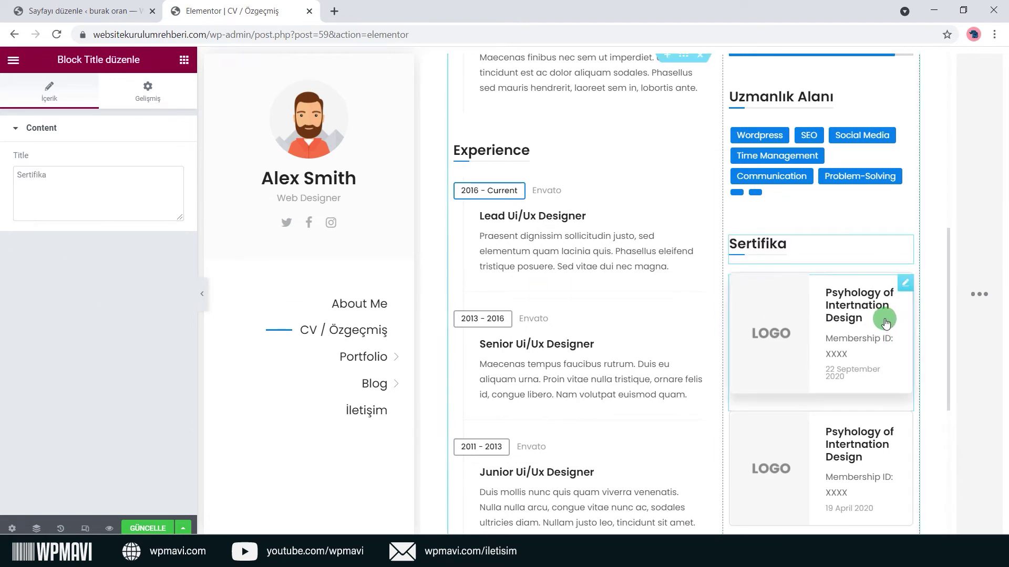
# Name the first certificate 'Onur Belgesi' with details '2017 Güz Dönemi 3.5 Üzeri Ortalama'.
pyautogui.click(905, 286)
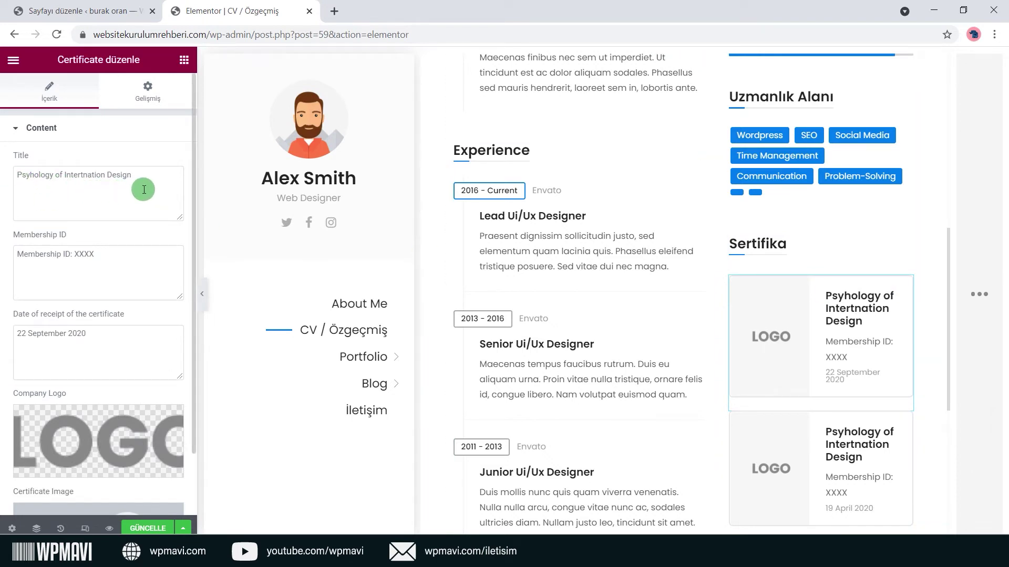
pyautogui.hotkey('ctrl', 'a')
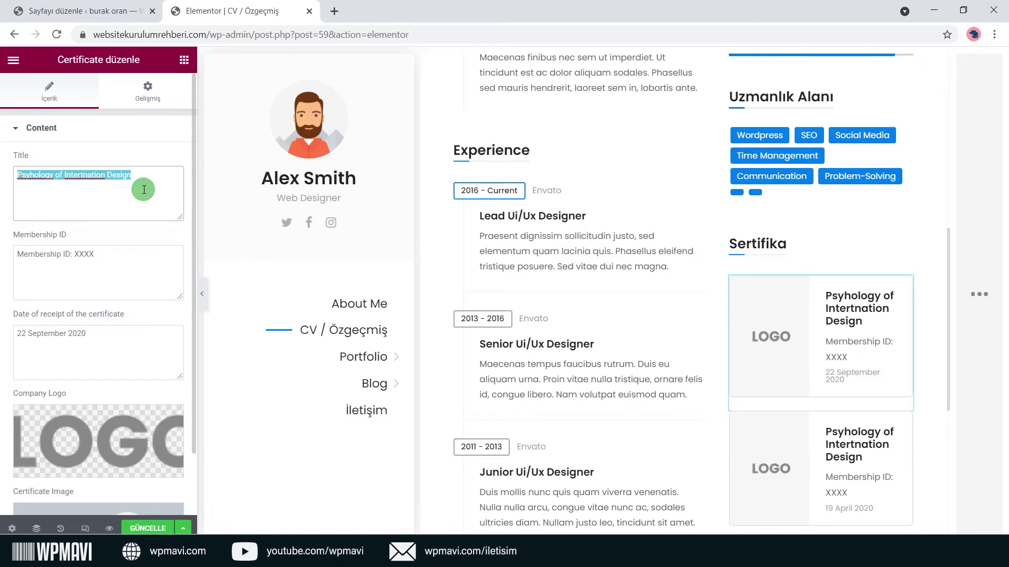
pyautogui.write('Onur Belgesi')
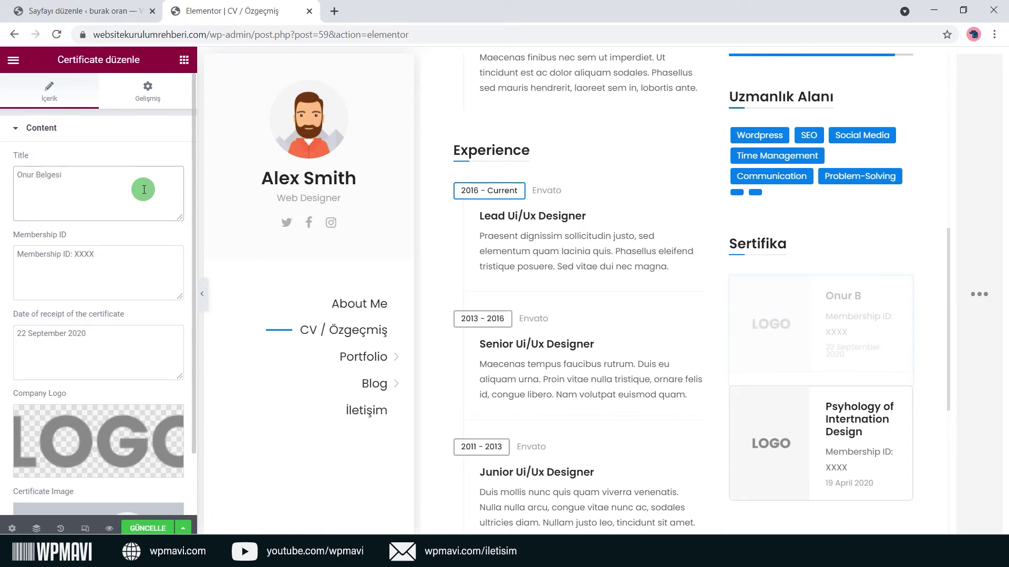
pyautogui.click(117, 241)
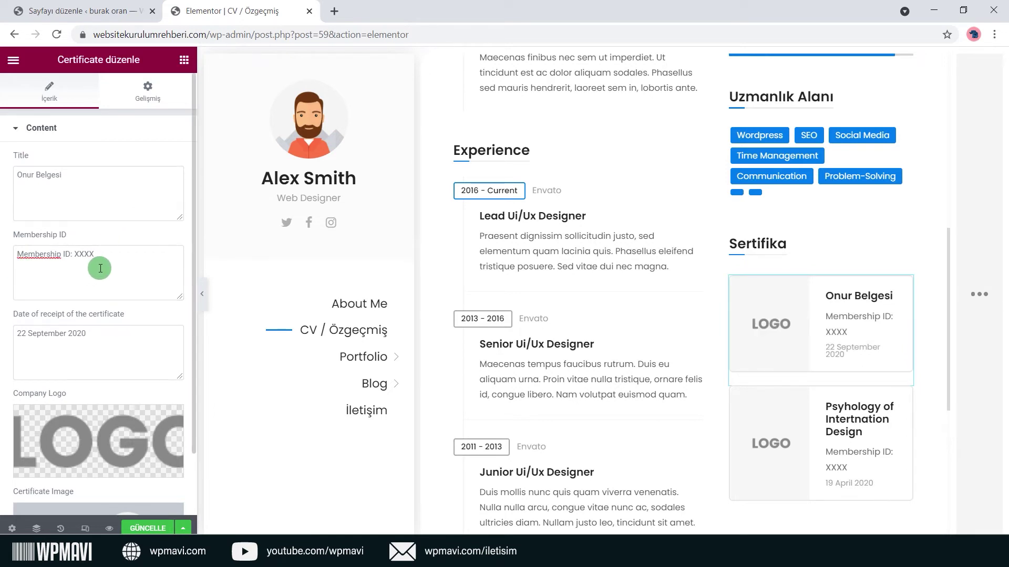
pyautogui.moveTo(99, 269); pyautogui.dragTo(1, 270)
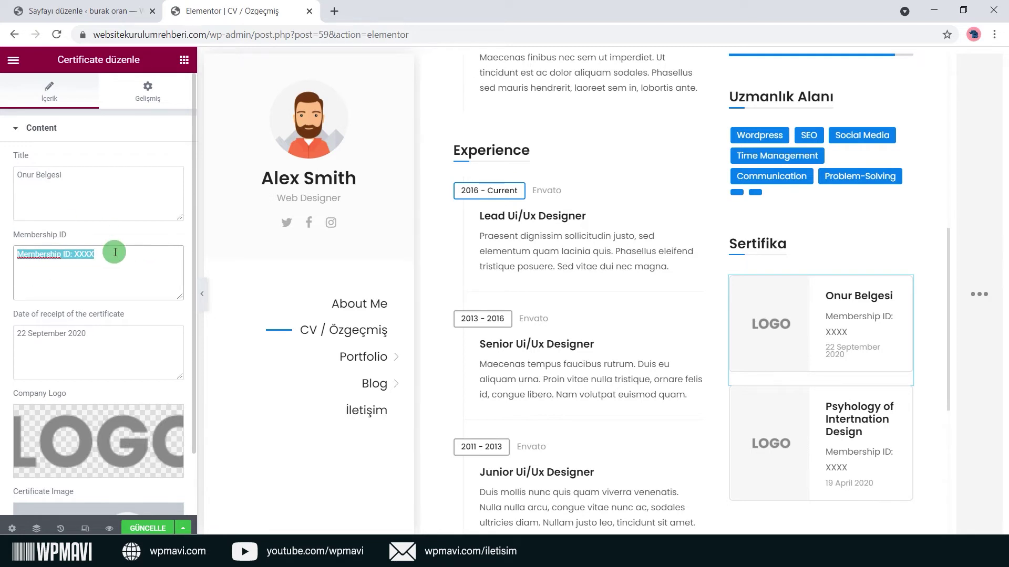
pyautogui.write('2017 Güz Dönemi 3.5 Üzeri Ortalama')
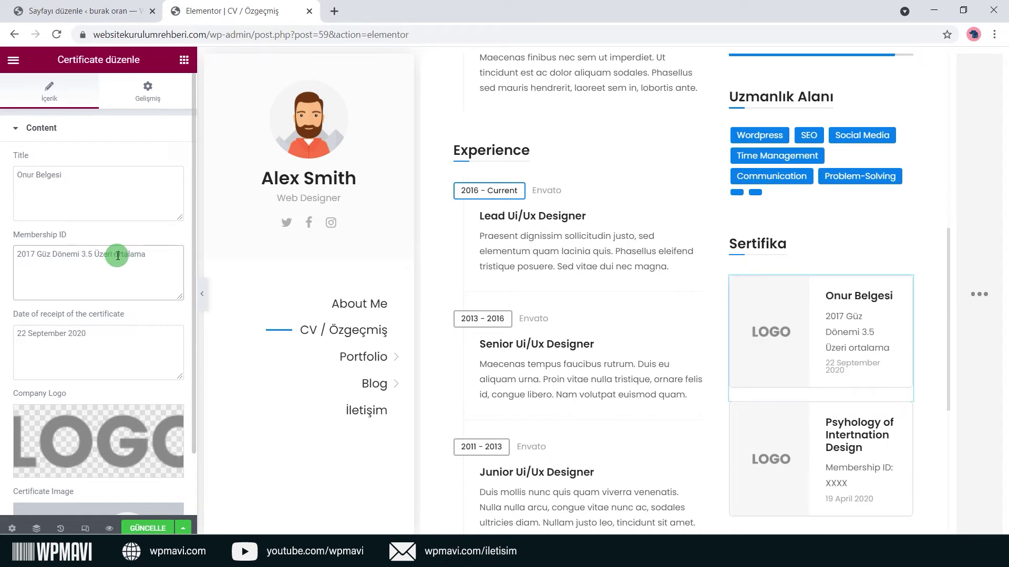
pyautogui.click(117, 256)
pyautogui.press('BackSpace')
pyautogui.write('O')
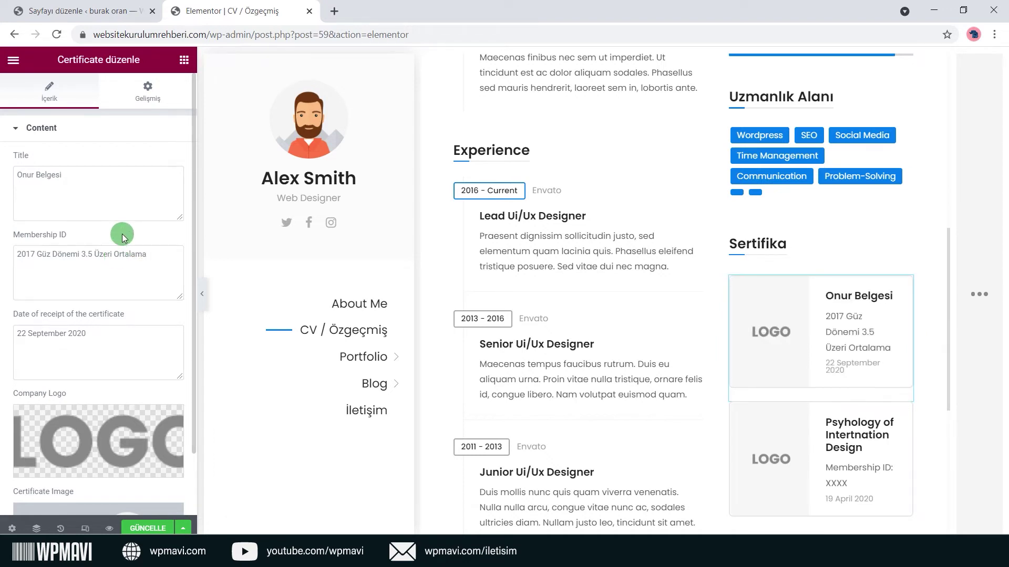
# Set the certificate's date to 2017.
pyautogui.moveTo(92, 344); pyautogui.dragTo(19, 337)
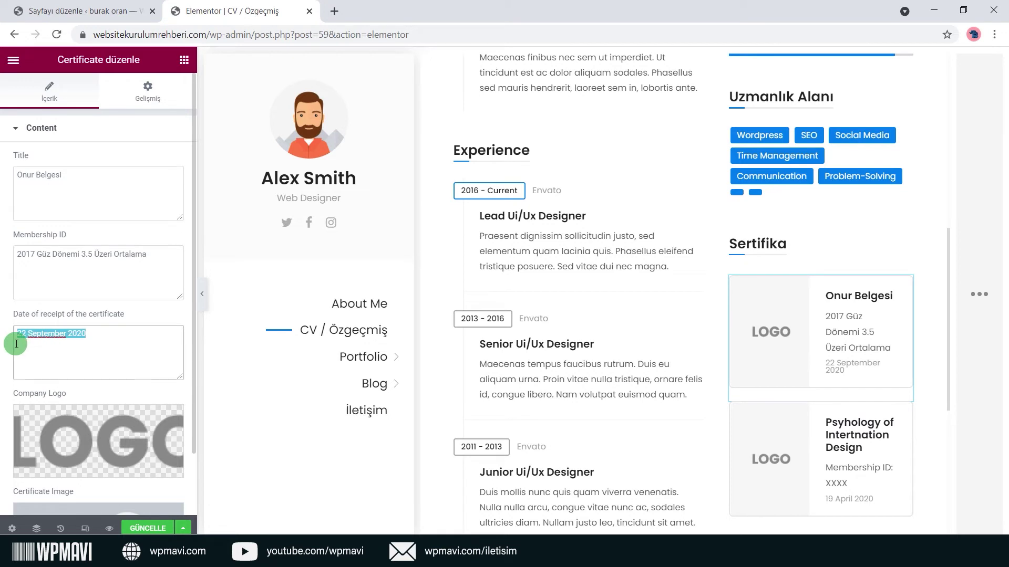
pyautogui.write('2017')
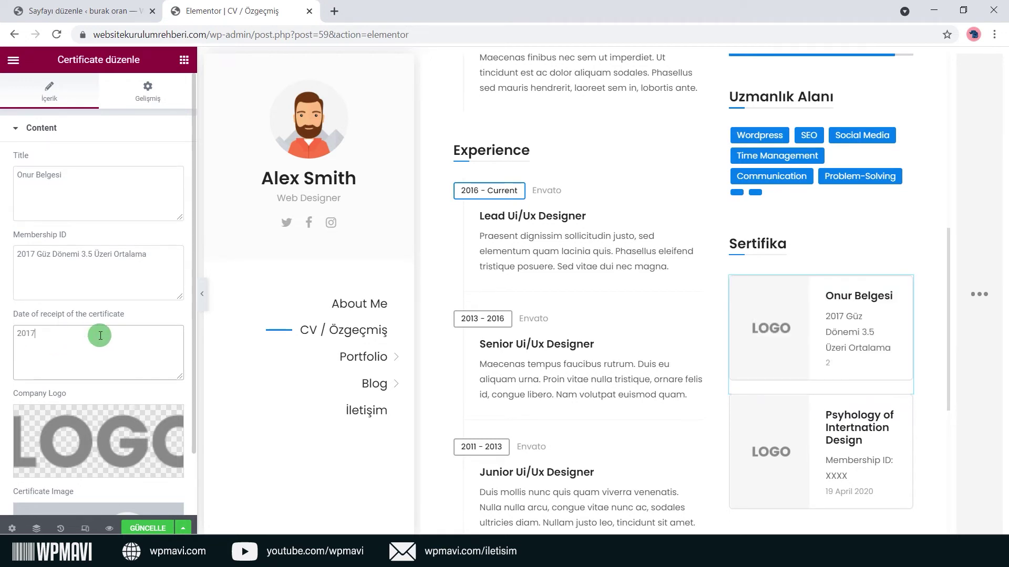
pyautogui.scroll(-1, 141, 318)
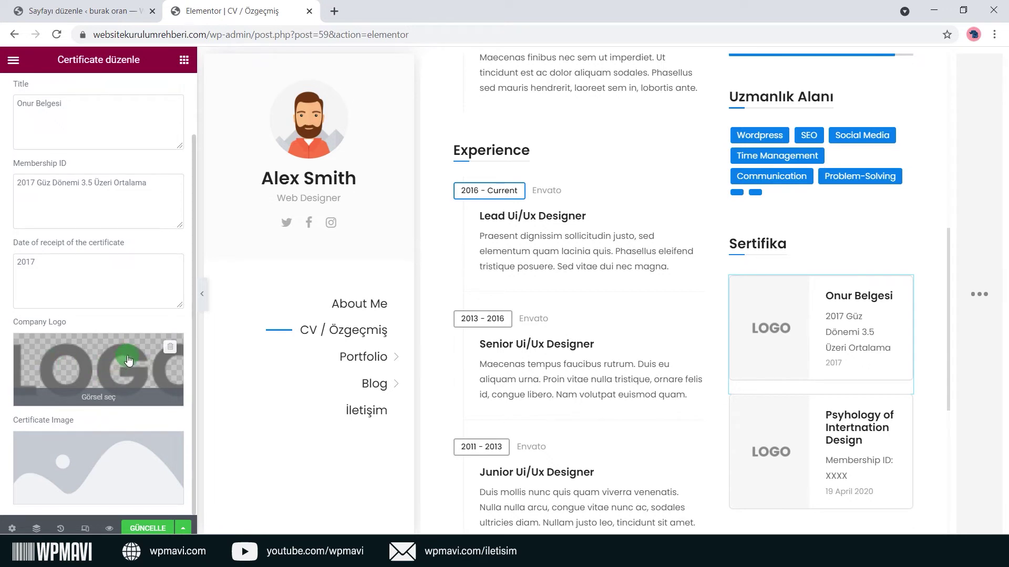
pyautogui.click(103, 459)
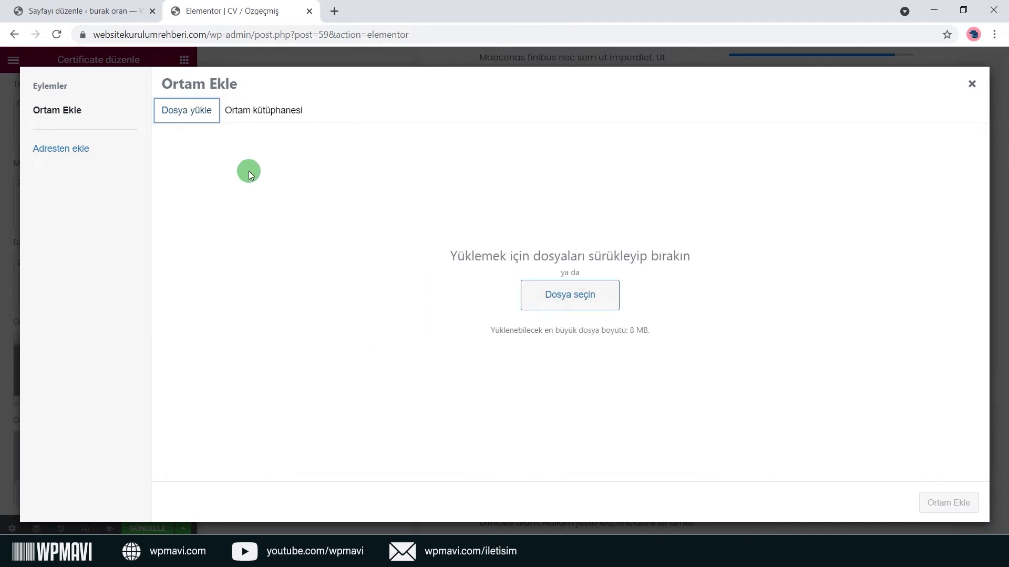
pyautogui.click(973, 93)
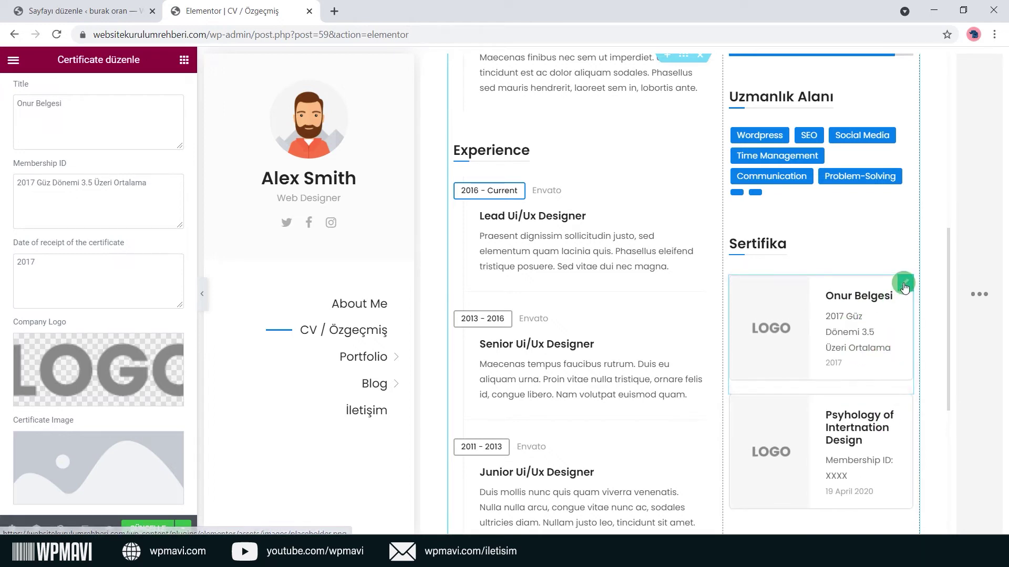
# Search widgets for 'certi' and drop a new Certificate widget into the Sertifika section.
pyautogui.moveTo(57, 58); pyautogui.dragTo(103, 62)
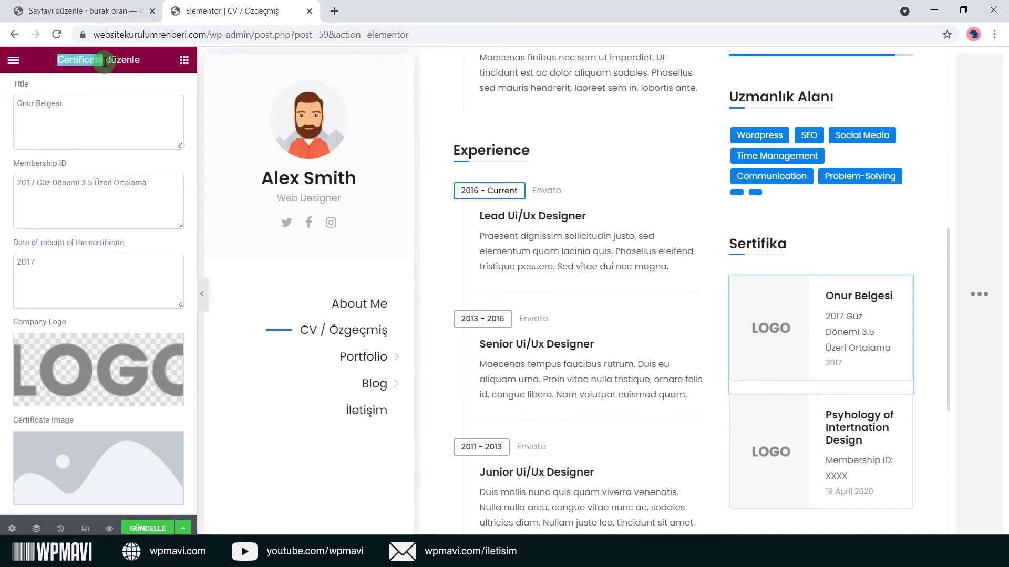
pyautogui.moveTo(104, 62); pyautogui.dragTo(161, 68)
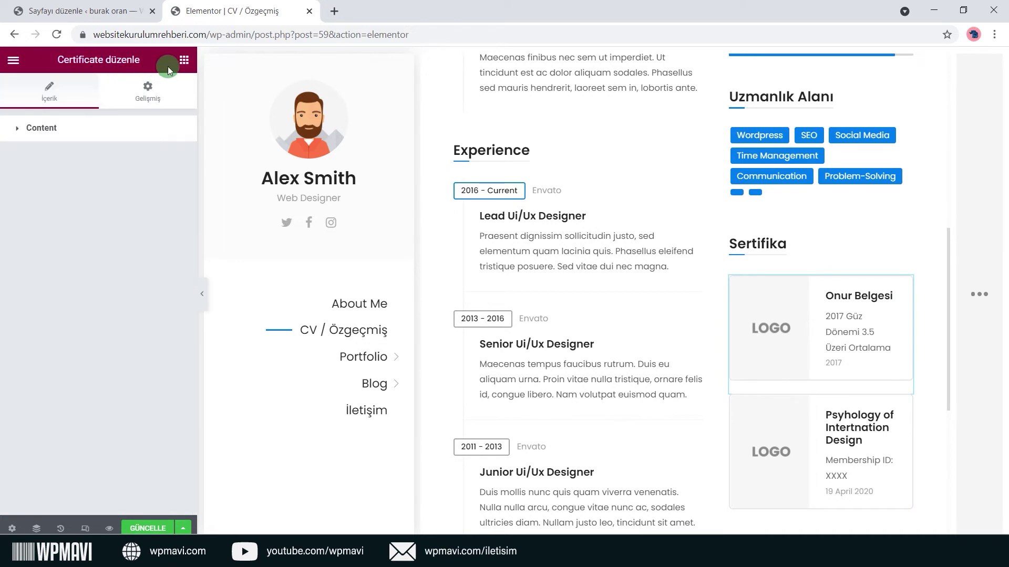
pyautogui.click(184, 62)
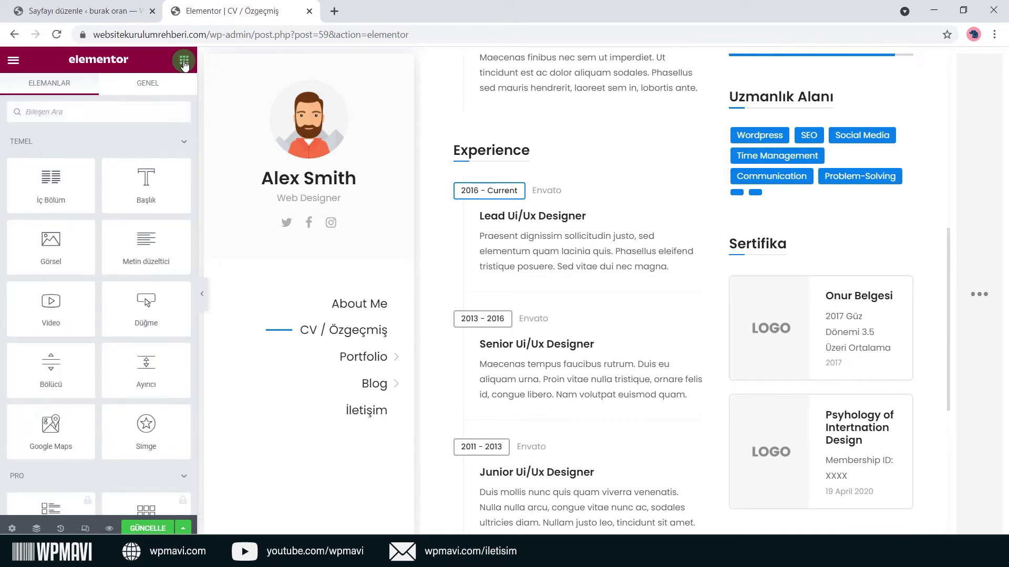
pyautogui.click(97, 120)
pyautogui.write('certi')
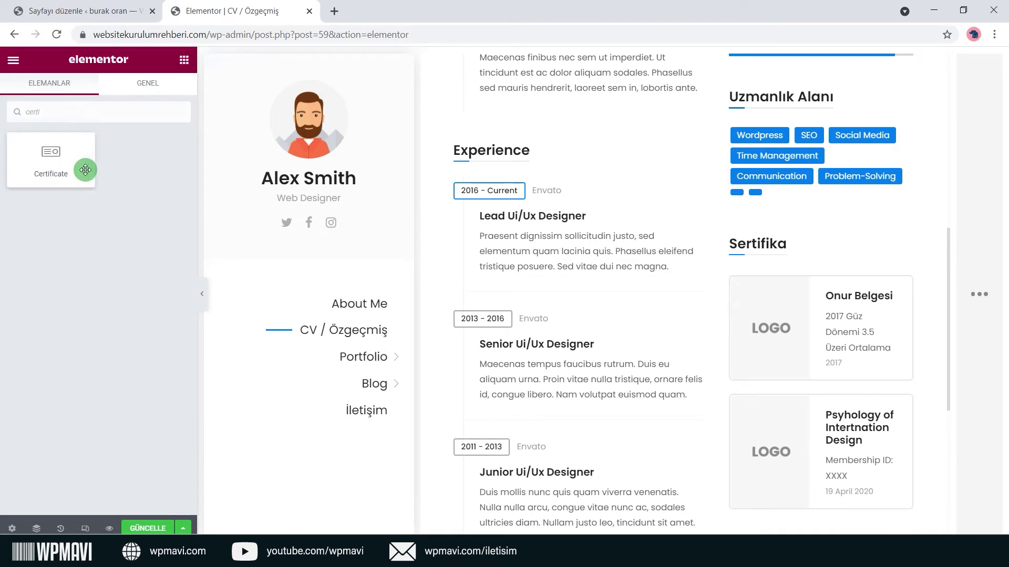
pyautogui.moveTo(85, 170); pyautogui.dragTo(803, 418)
# Fill the new certificate's title, membership ID and date with 'asdasd'.
pyautogui.scroll(-1, 893, 418)
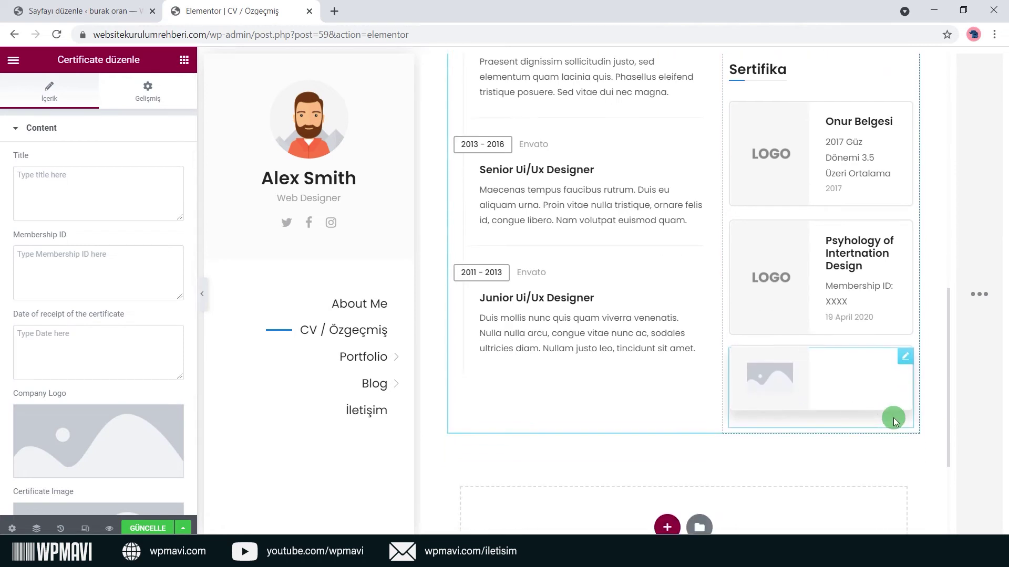
pyautogui.click(84, 193)
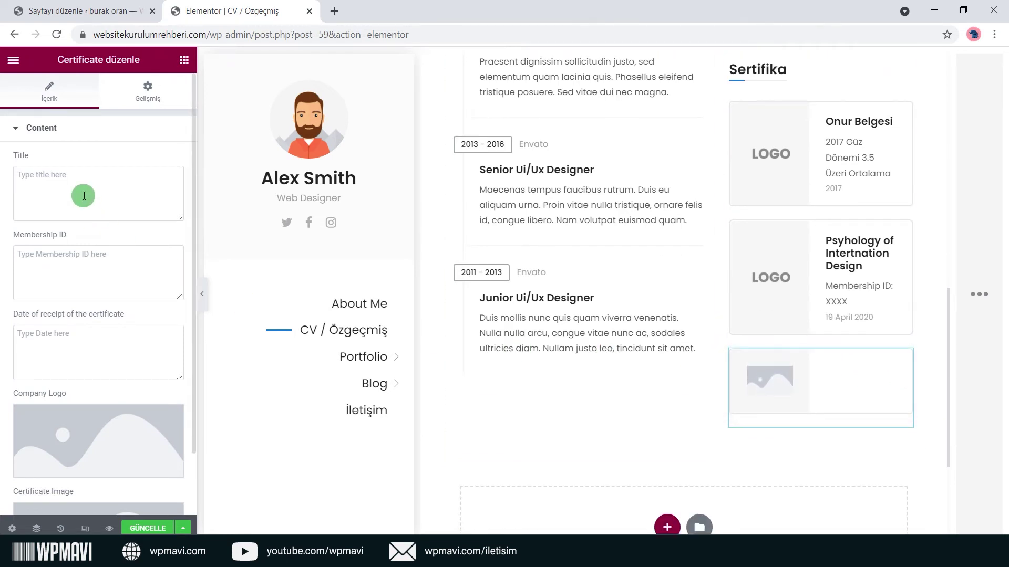
pyautogui.write('asdasd')
pyautogui.click(81, 268)
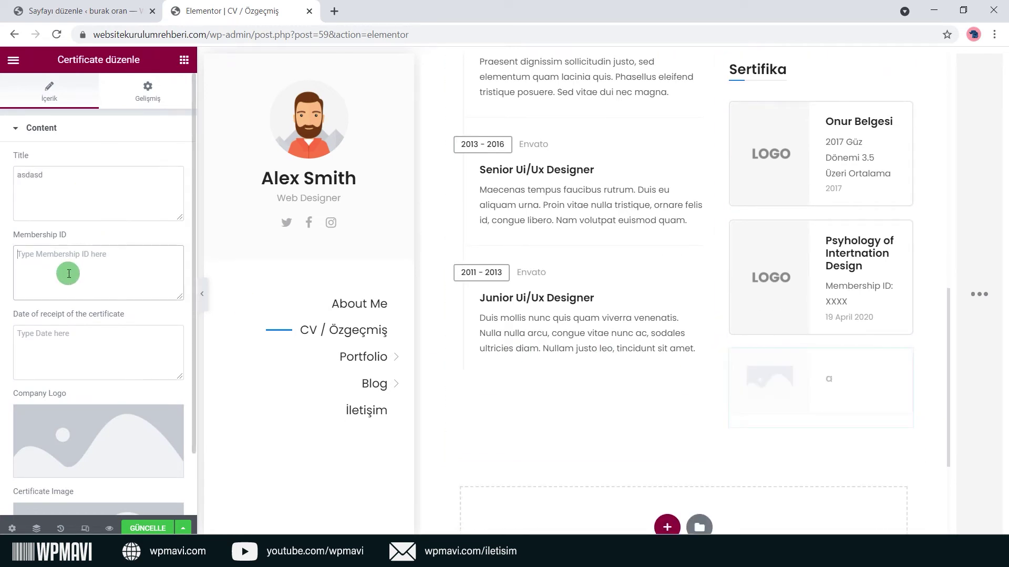
pyautogui.write('asdasd')
pyautogui.click(88, 343)
pyautogui.write('asdasd')
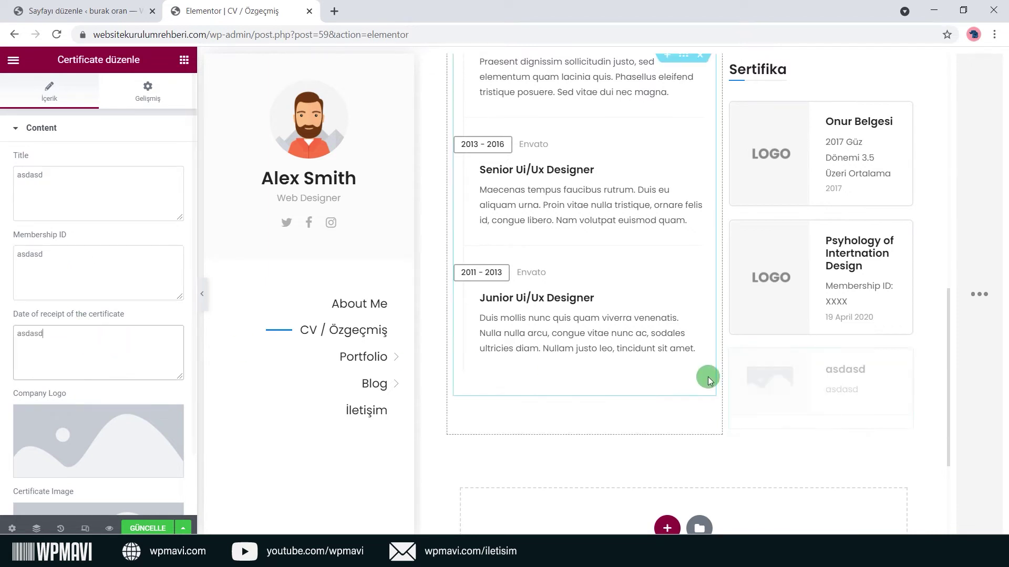
# Move the asdasd certificate card above the Sertifika heading.
pyautogui.moveTo(902, 362); pyautogui.dragTo(843, 241)
pyautogui.moveTo(903, 227); pyautogui.dragTo(847, 121)
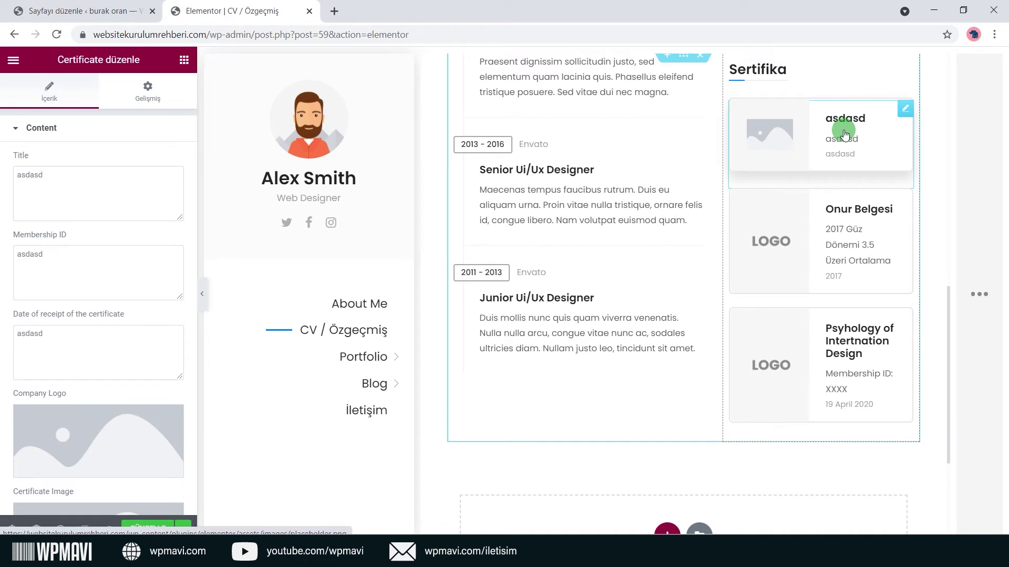
pyautogui.scroll(4, 844, 134)
pyautogui.moveTo(883, 309); pyautogui.dragTo(768, 251)
# Delete the asdasd test certificate card.
pyautogui.rightClick(901, 237)
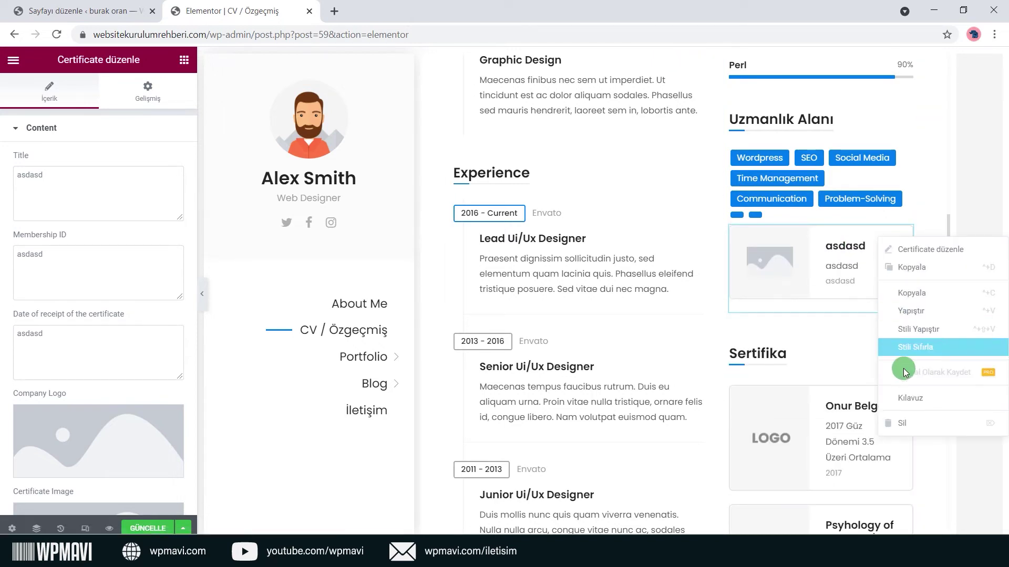
pyautogui.click(906, 423)
pyautogui.scroll(4, 840, 315)
pyautogui.scroll(4, 882, 210)
# Move the Yeteneklerim column left of Eğitim Hayatı, then back to its right.
pyautogui.moveTo(734, 170); pyautogui.dragTo(474, 192)
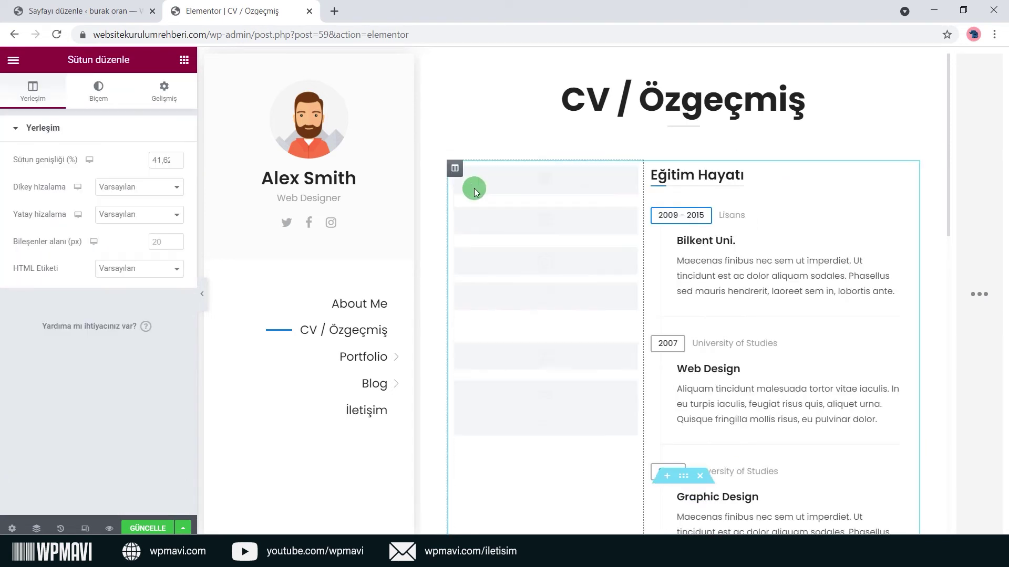
pyautogui.moveTo(459, 169); pyautogui.dragTo(812, 189)
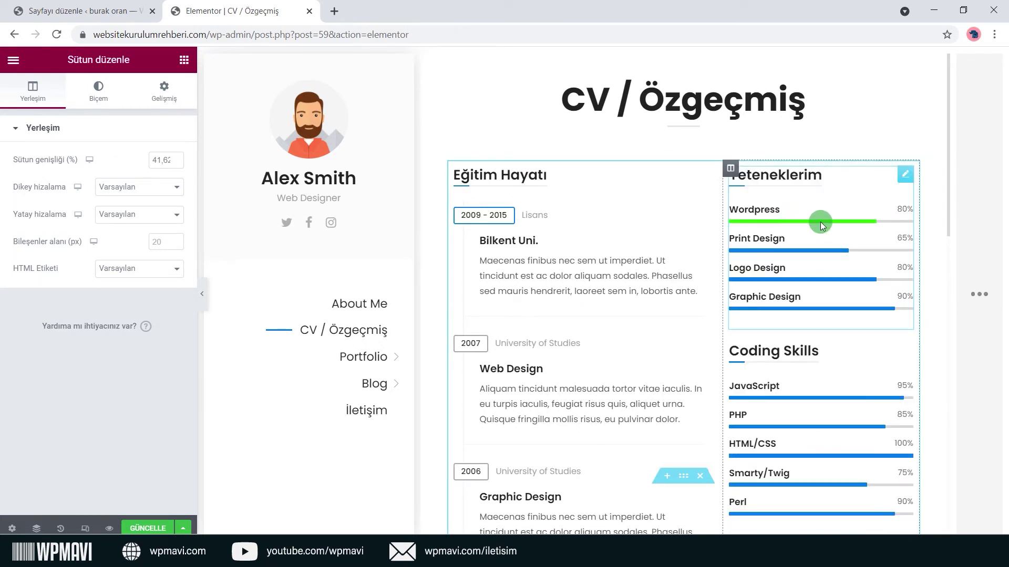
pyautogui.scroll(-3, 821, 222)
pyautogui.scroll(-10, 821, 222)
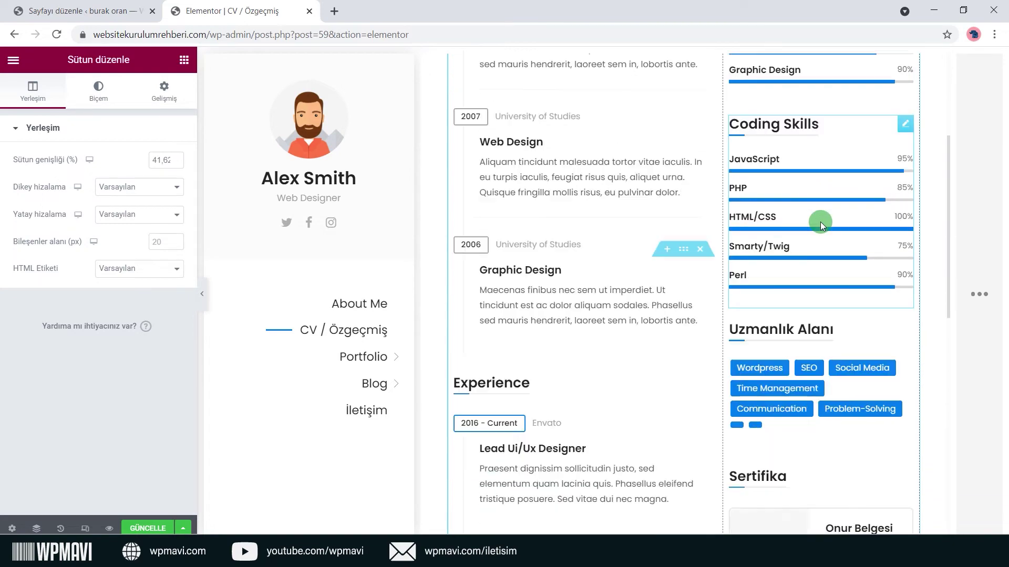
pyautogui.scroll(8, 820, 223)
pyautogui.scroll(3, 822, 226)
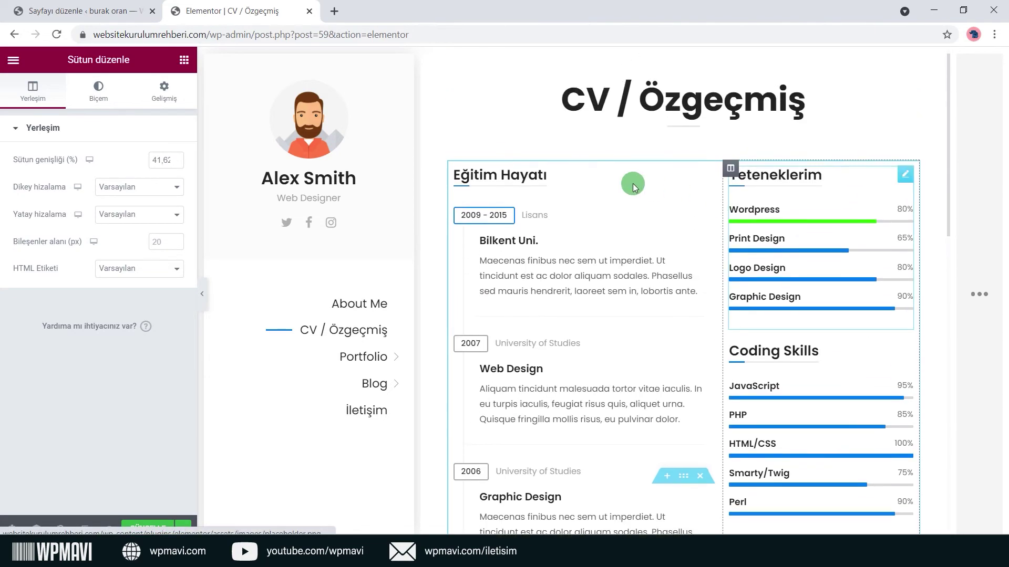
pyautogui.click(590, 141)
pyautogui.scroll(-10, 590, 141)
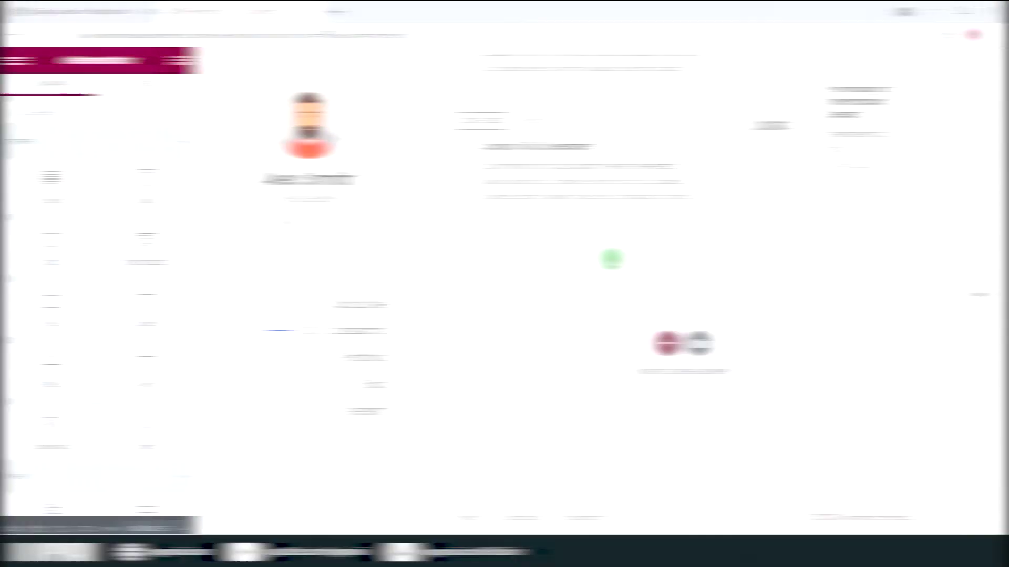
# Leave the page builder and open the live Portfolio 2 page from the site's Portfolio menu.
pyautogui.click(13, 59)
pyautogui.click(95, 276)
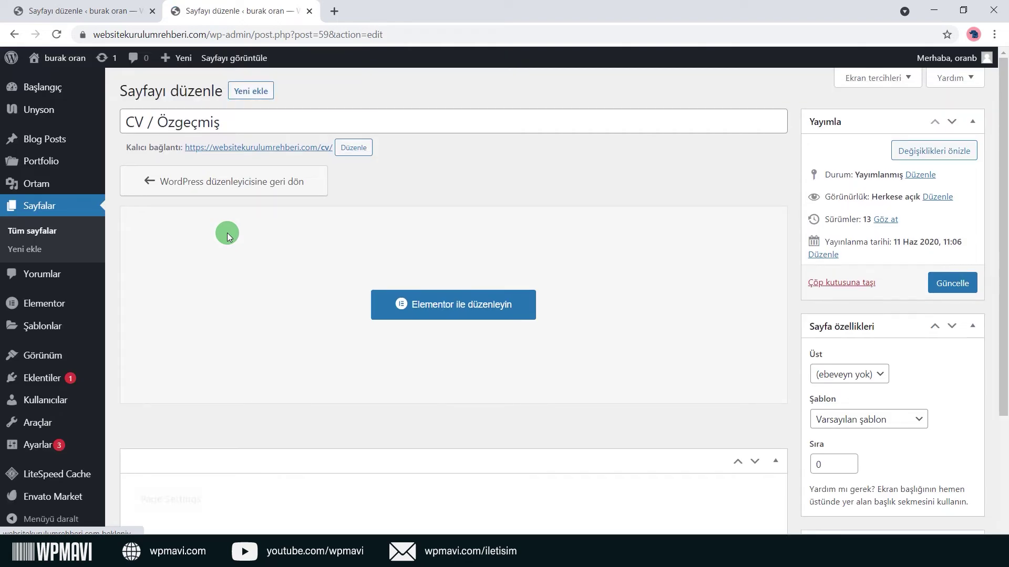
pyautogui.moveTo(58, 59)
pyautogui.click(47, 75)
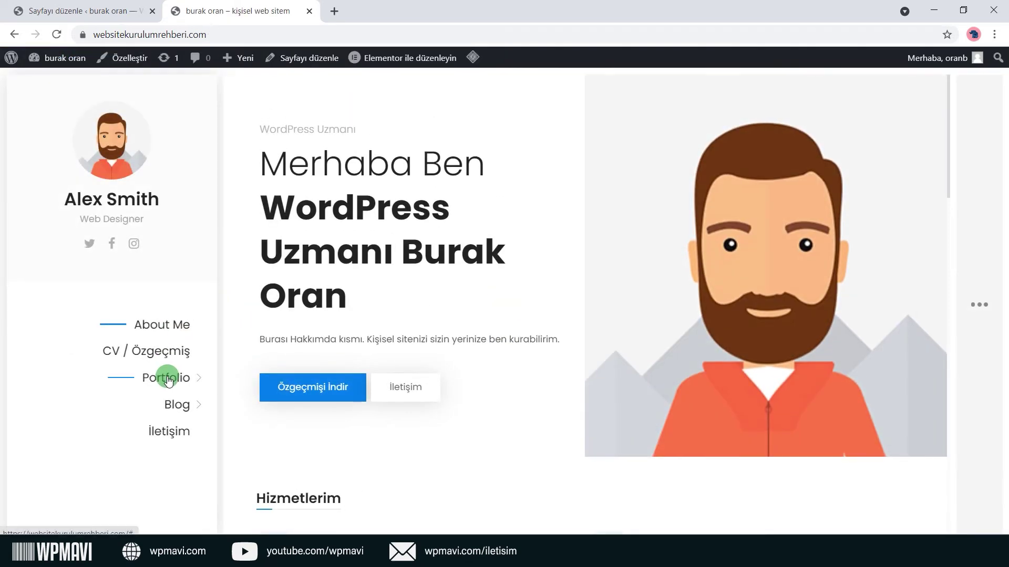
pyautogui.click(199, 377)
pyautogui.click(179, 352)
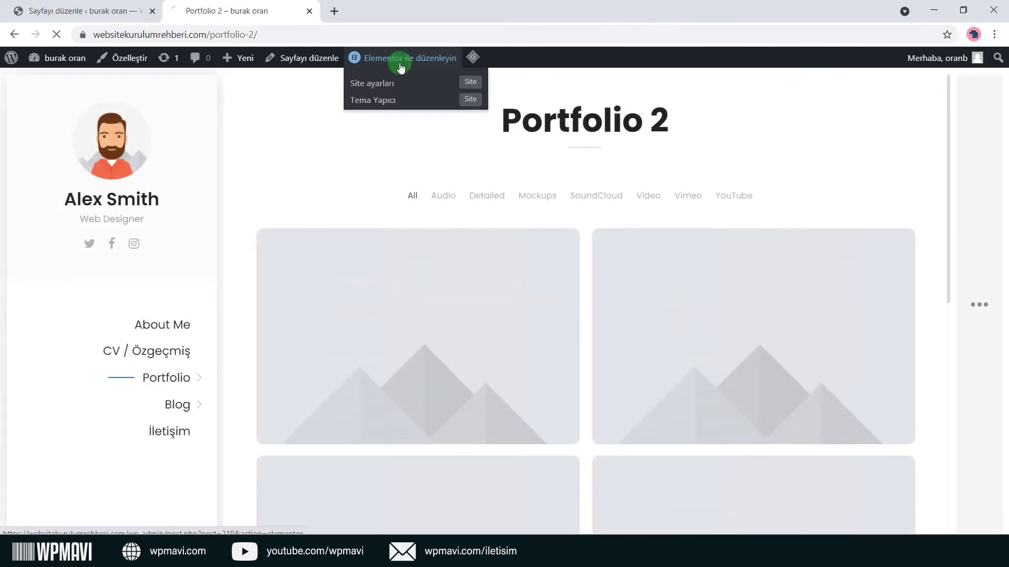
# Edit Portfolio 2 in Elementor and set the Portfolio widget's Layout to Two Columns.
pyautogui.click(400, 59)
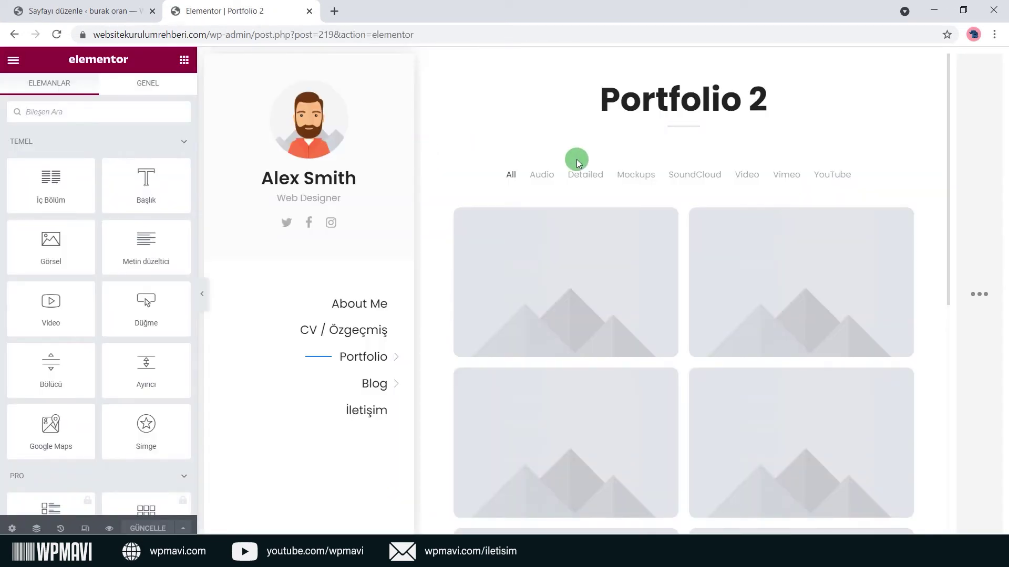
pyautogui.click(907, 176)
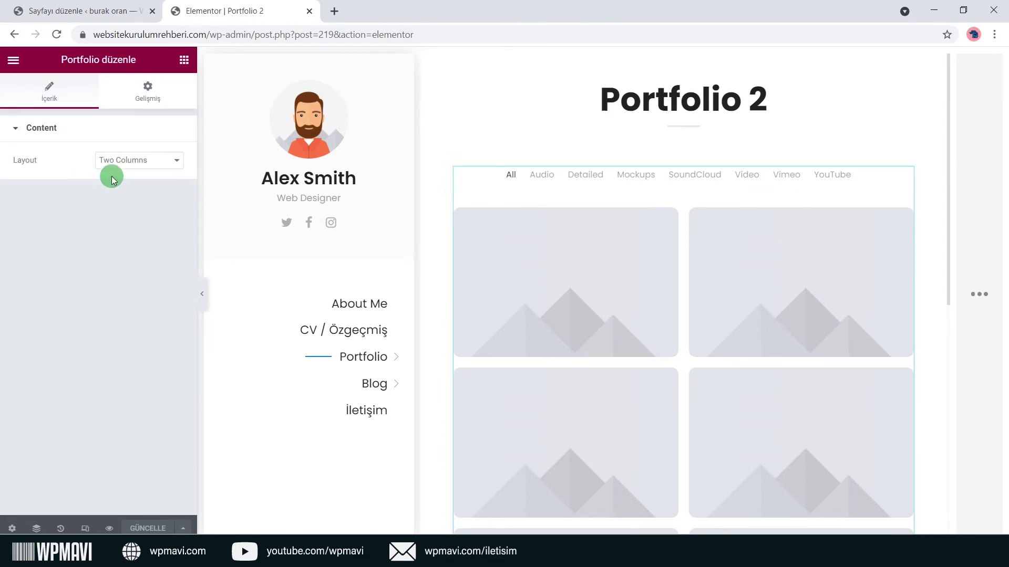
pyautogui.click(157, 168)
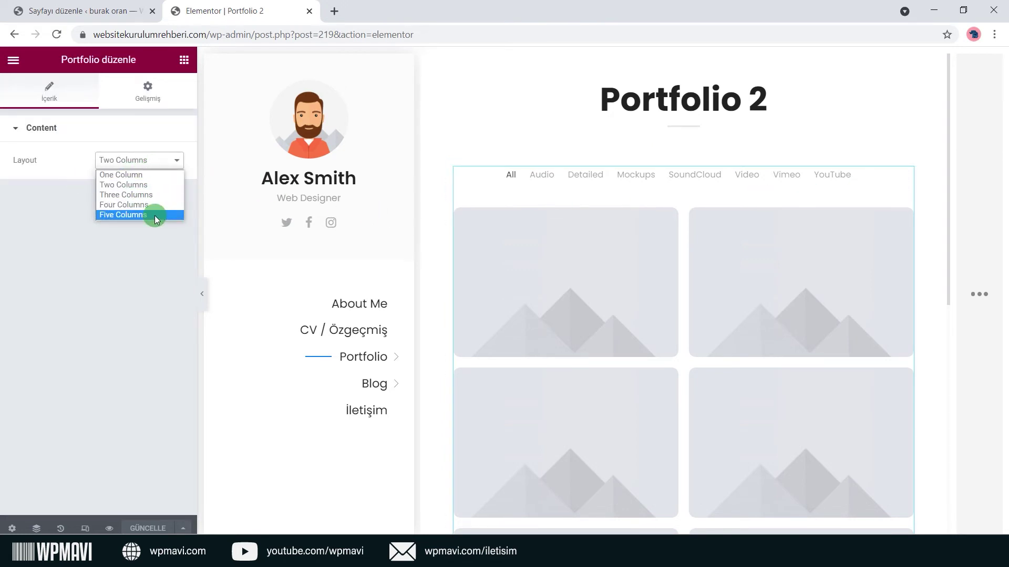
pyautogui.click(156, 244)
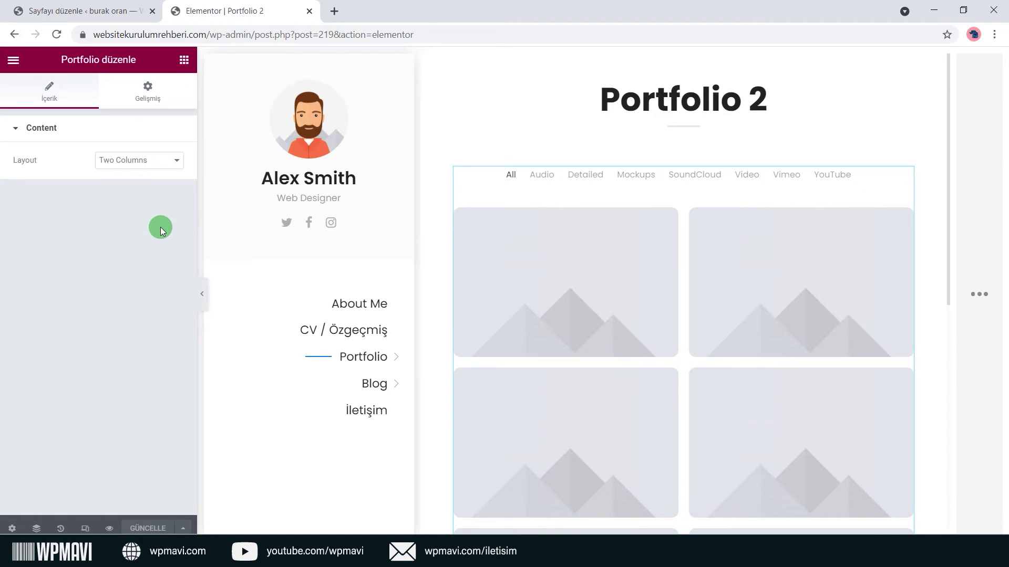
# In the admin tab, open Portfolio > All Projects and choose Düzenle under Detailed Project 2.
pyautogui.click(80, 11)
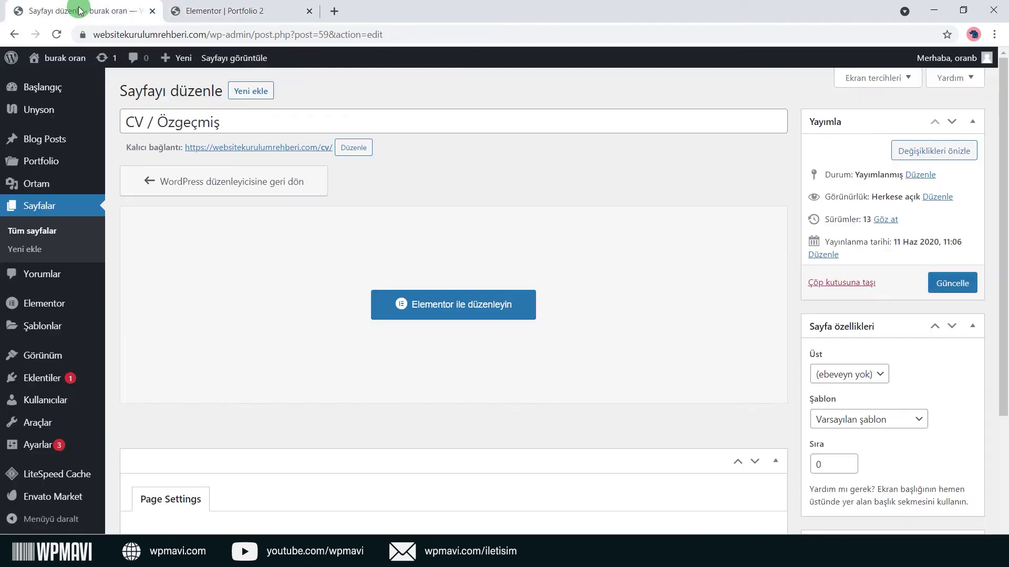
pyautogui.moveTo(65, 156)
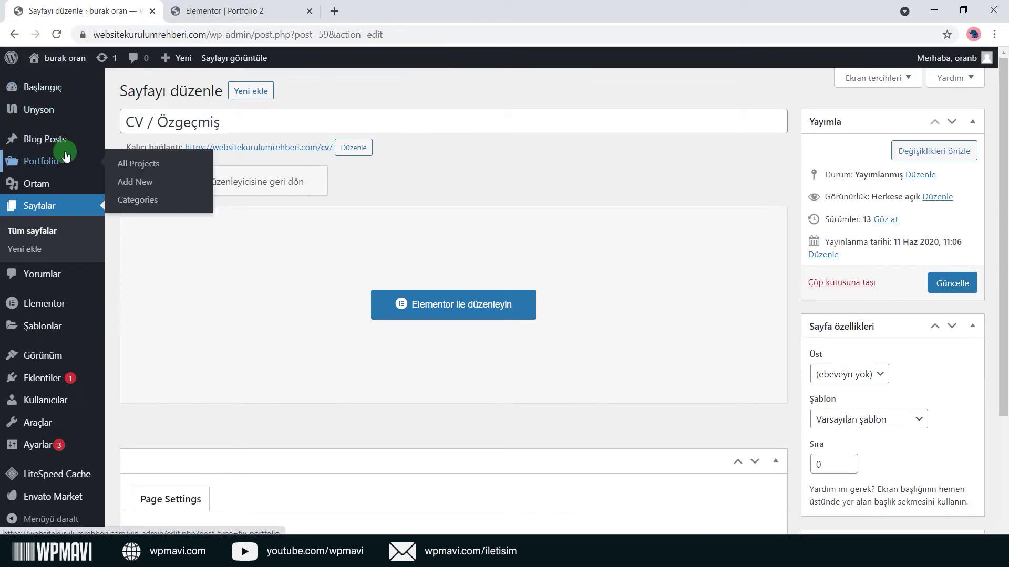
pyautogui.click(135, 163)
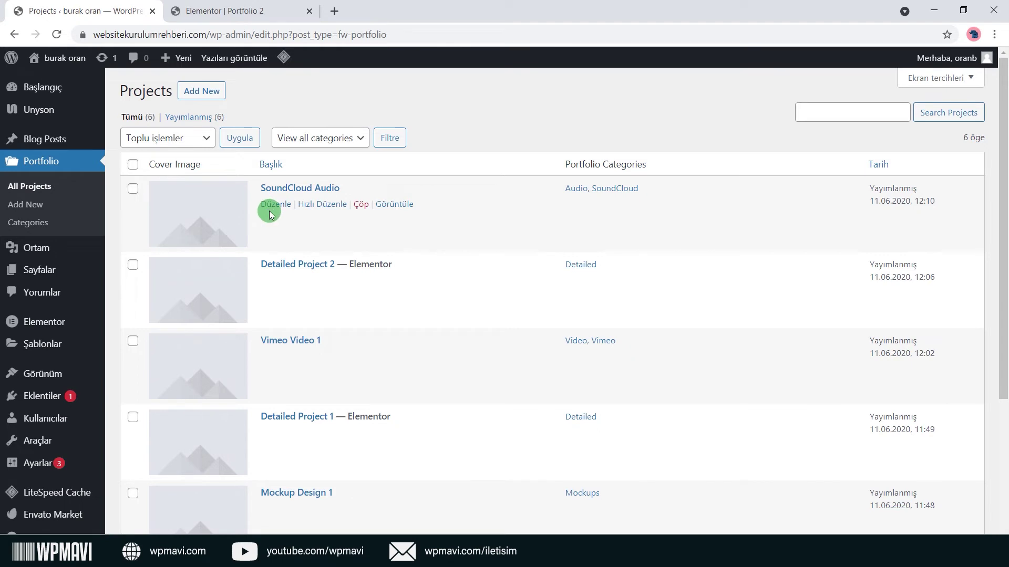
pyautogui.scroll(-1, 268, 210)
pyautogui.scroll(-2, 269, 231)
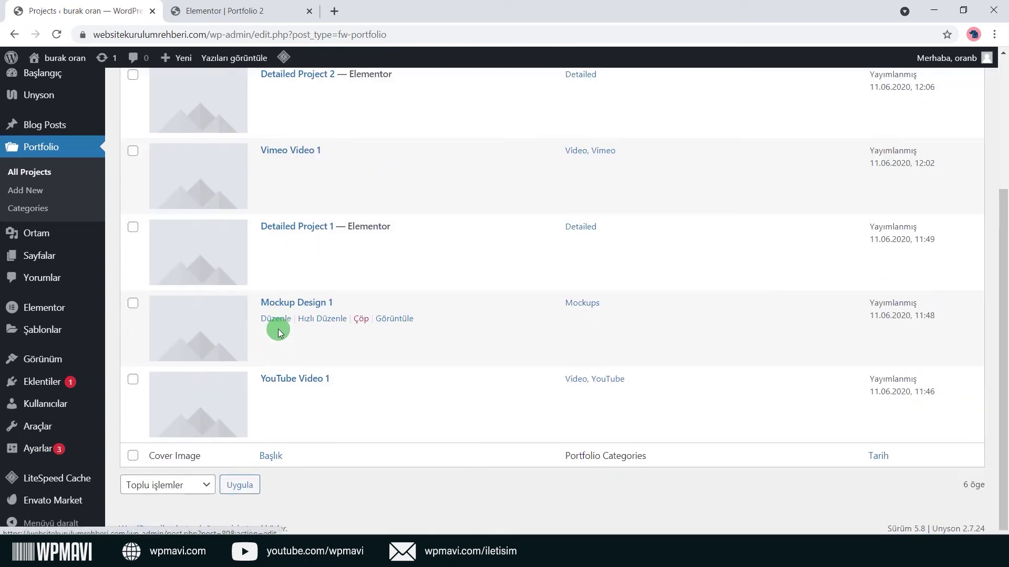
pyautogui.scroll(2, 276, 271)
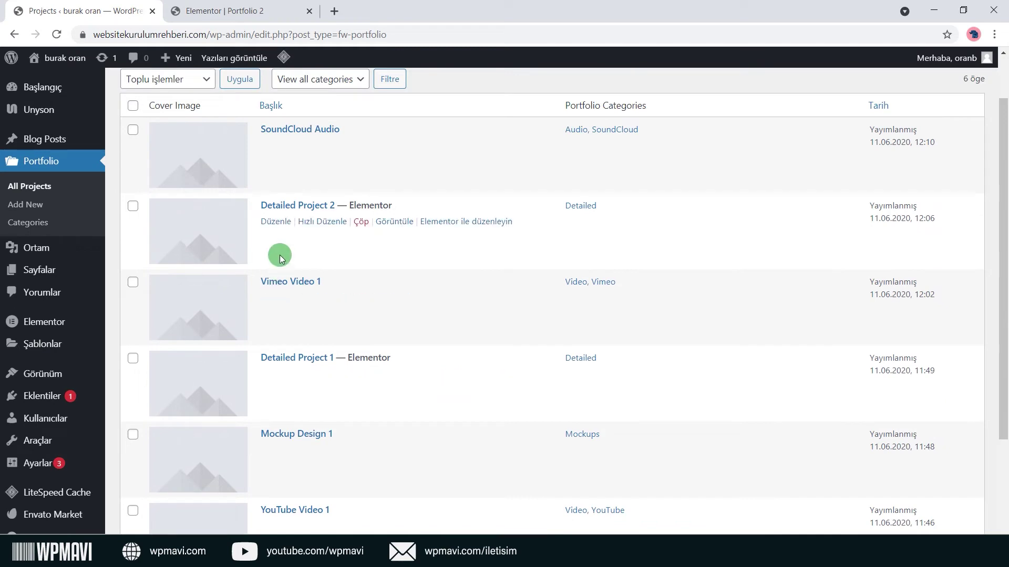
pyautogui.scroll(1, 280, 257)
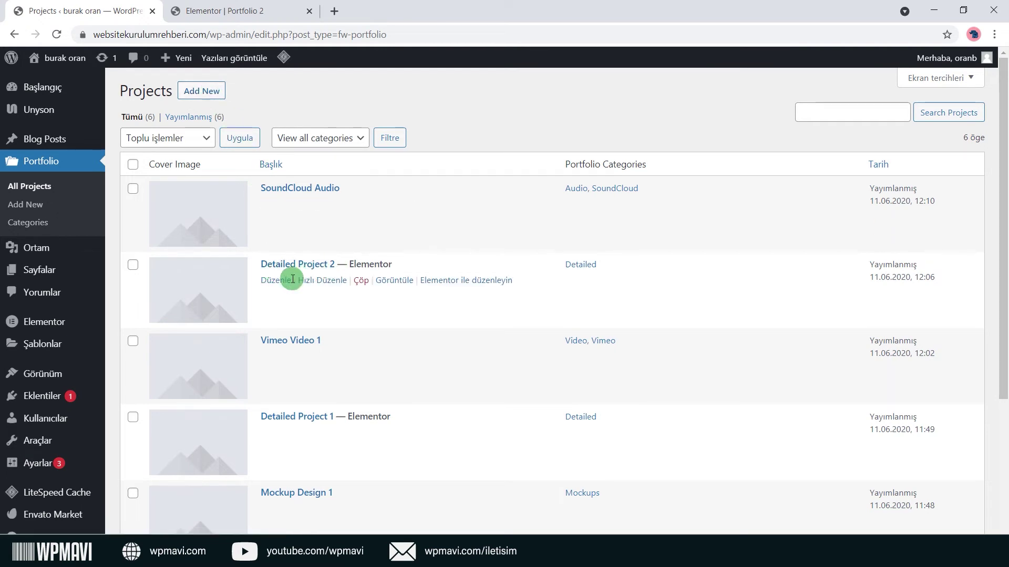
pyautogui.click(275, 282)
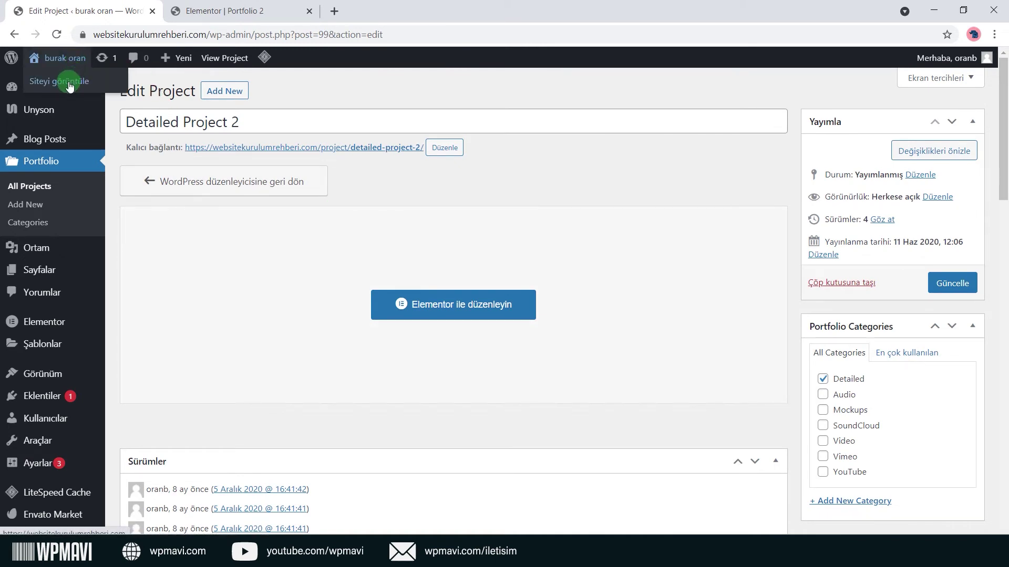
# Open the live site (Siteyi görüntüle) in a new tab.
pyautogui.rightClick(70, 83)
pyautogui.click(87, 98)
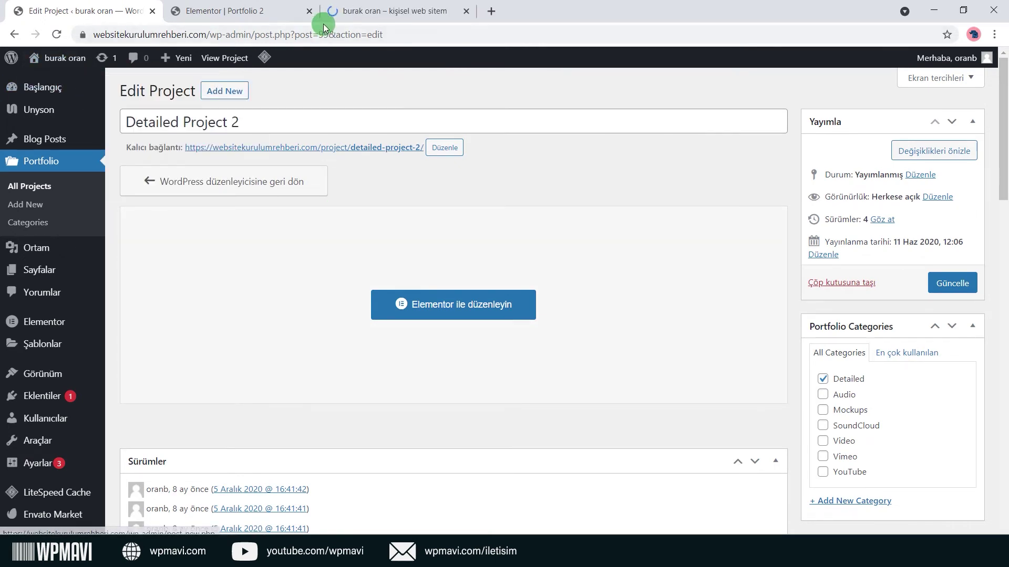
pyautogui.click(370, 9)
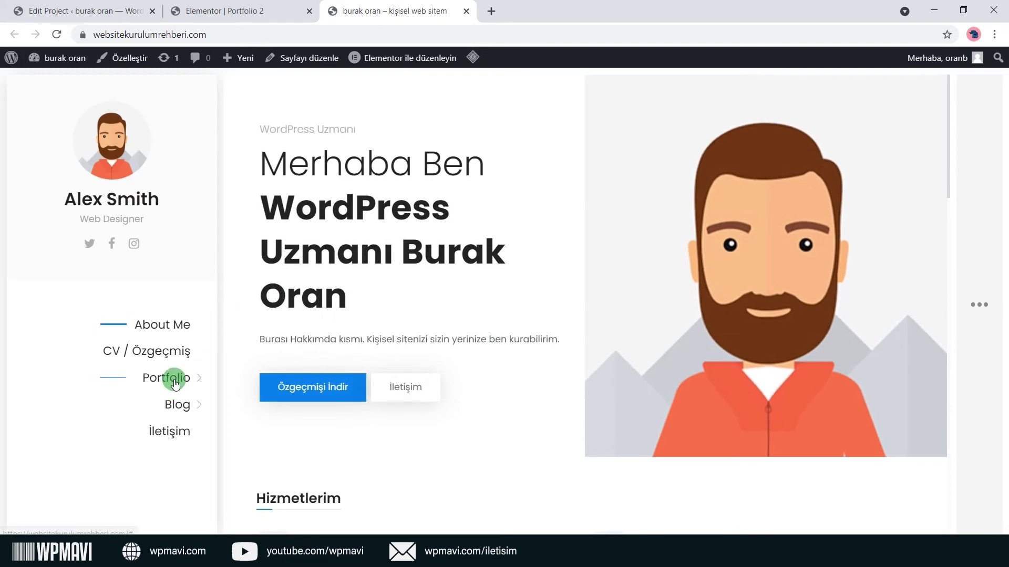
# On the Portfolio 2 page, filter to Detailed and preview Detailed Project 2, then close it.
pyautogui.click(164, 377)
pyautogui.click(176, 355)
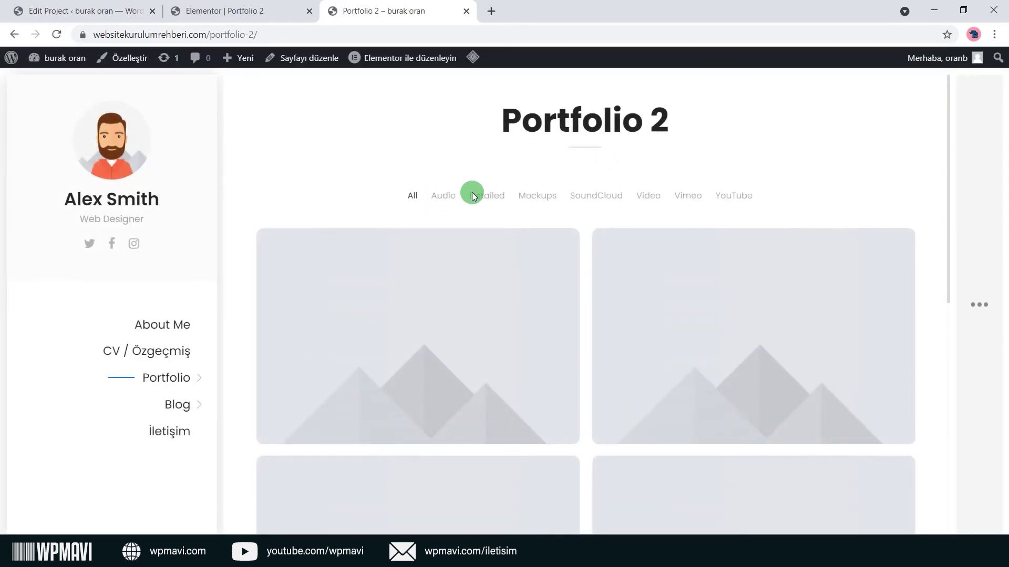
pyautogui.click(478, 194)
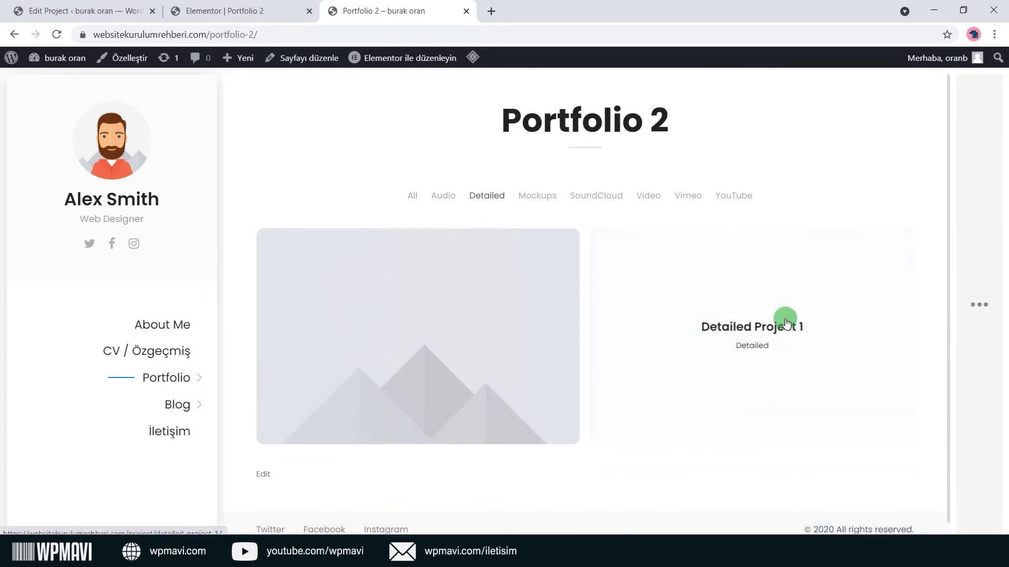
pyautogui.click(426, 335)
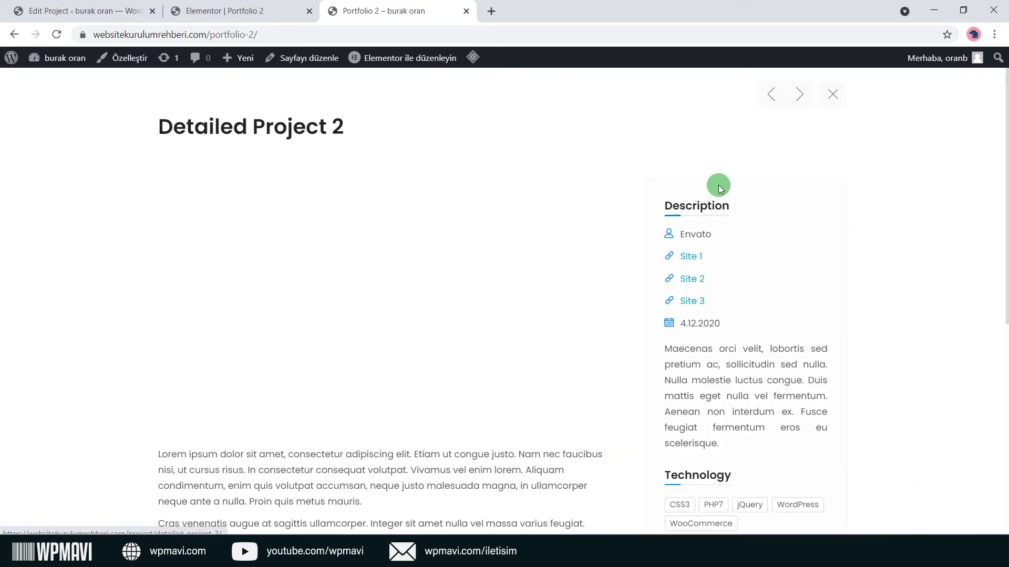
pyautogui.press('Escape')
# Return to Detailed Project 2's Edit Project page and review its title.
pyautogui.hotkey('ctrl', '1')
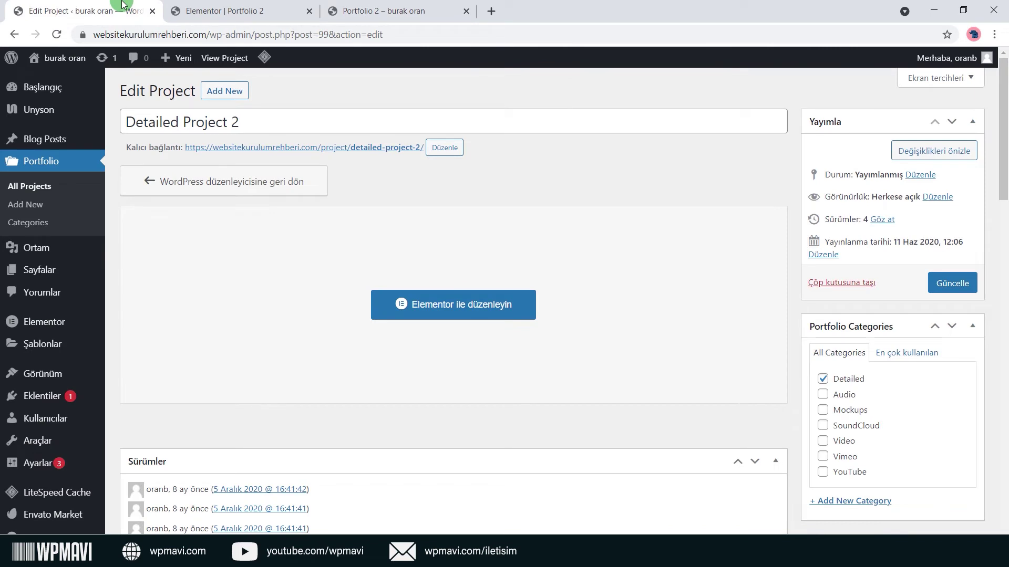
pyautogui.moveTo(305, 123); pyautogui.dragTo(122, 104)
pyautogui.click(511, 173)
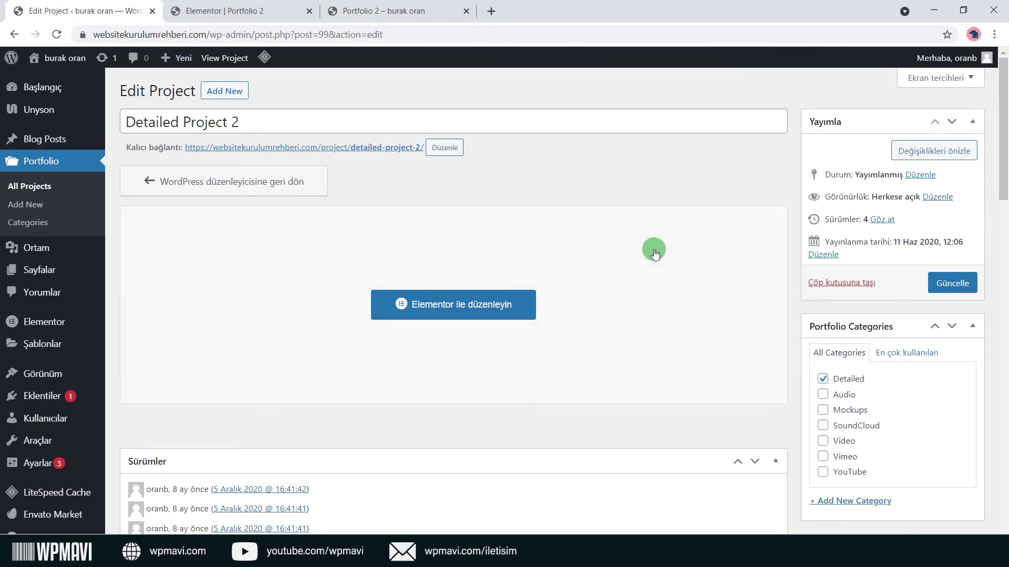
pyautogui.scroll(-1, 829, 334)
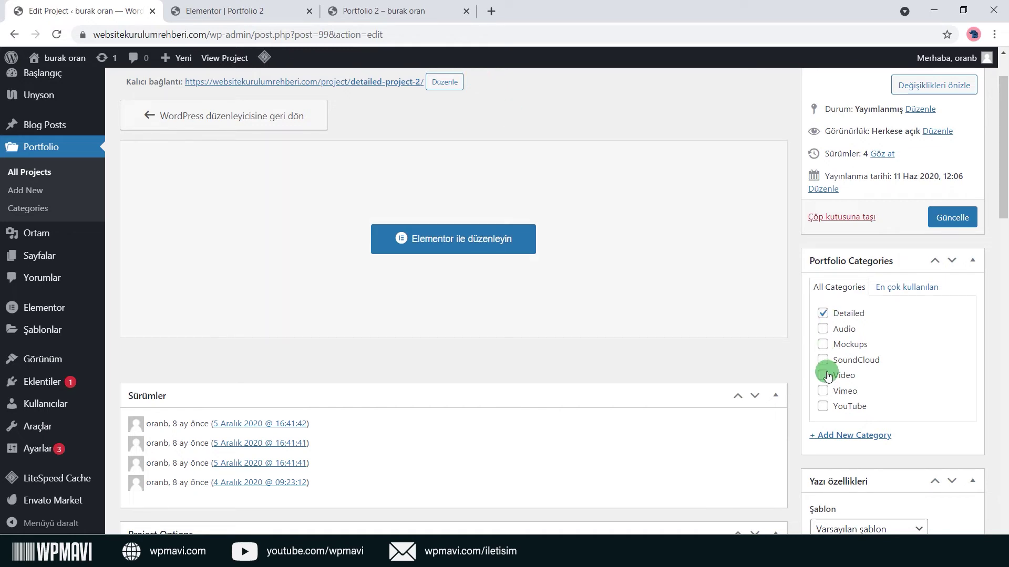
# Try the Audio, Mockups, SoundCloud, Video, Vimeo and YouTube filters on the live Portfolio 2 page.
pyautogui.click(455, 16)
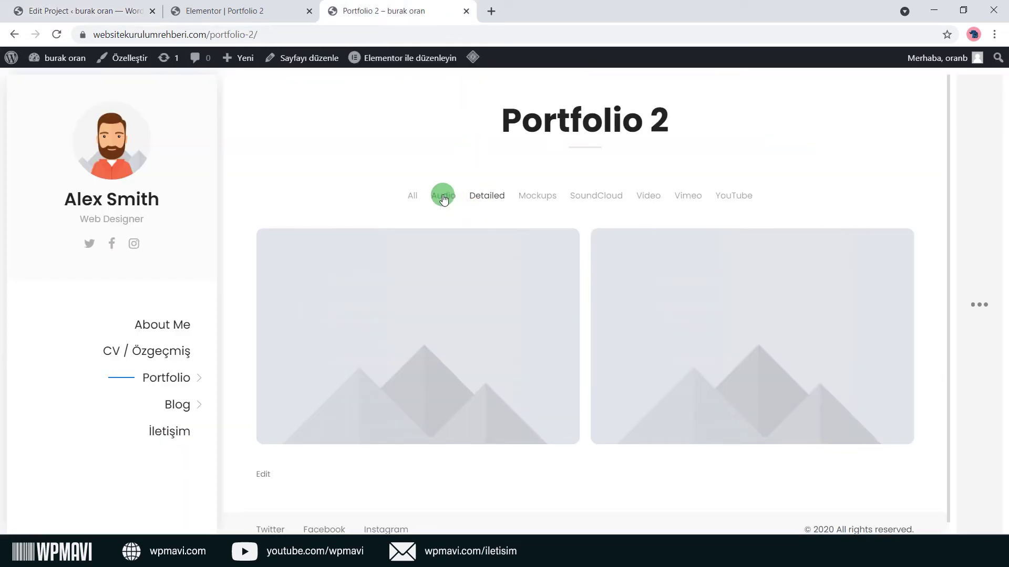
pyautogui.click(443, 197)
pyautogui.click(540, 197)
pyautogui.click(609, 201)
pyautogui.click(647, 201)
pyautogui.click(686, 195)
pyautogui.click(740, 197)
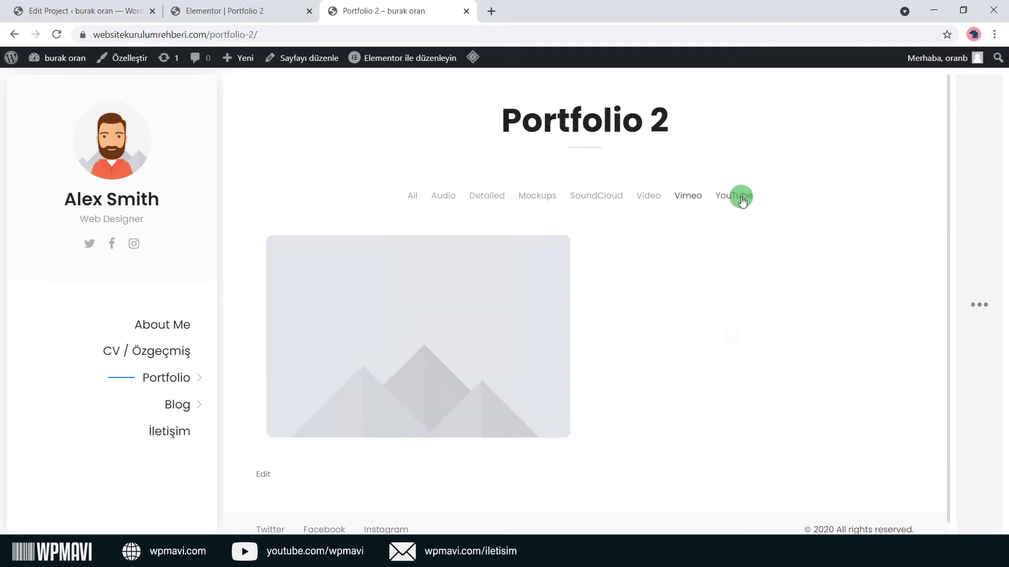
# Open Portfolio > Categories from the admin sidebar in a new tab.
pyautogui.click(131, 7)
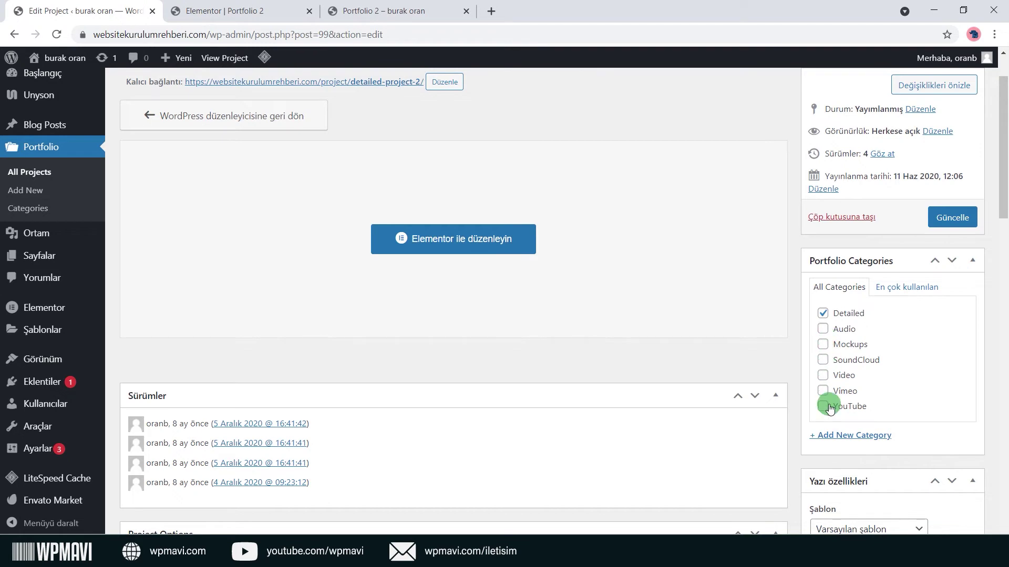
pyautogui.scroll(2, 826, 344)
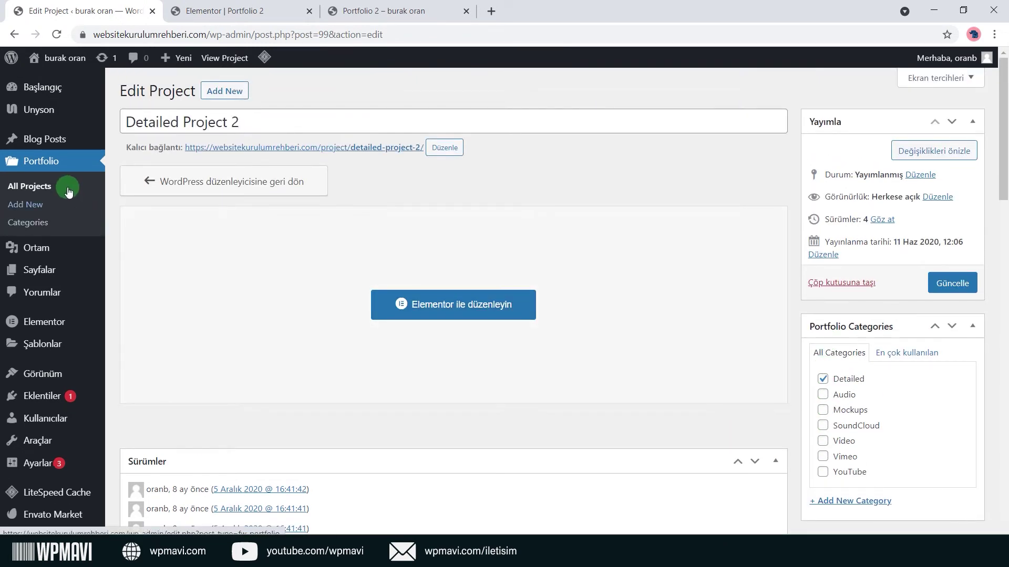
pyautogui.middleClick(60, 225)
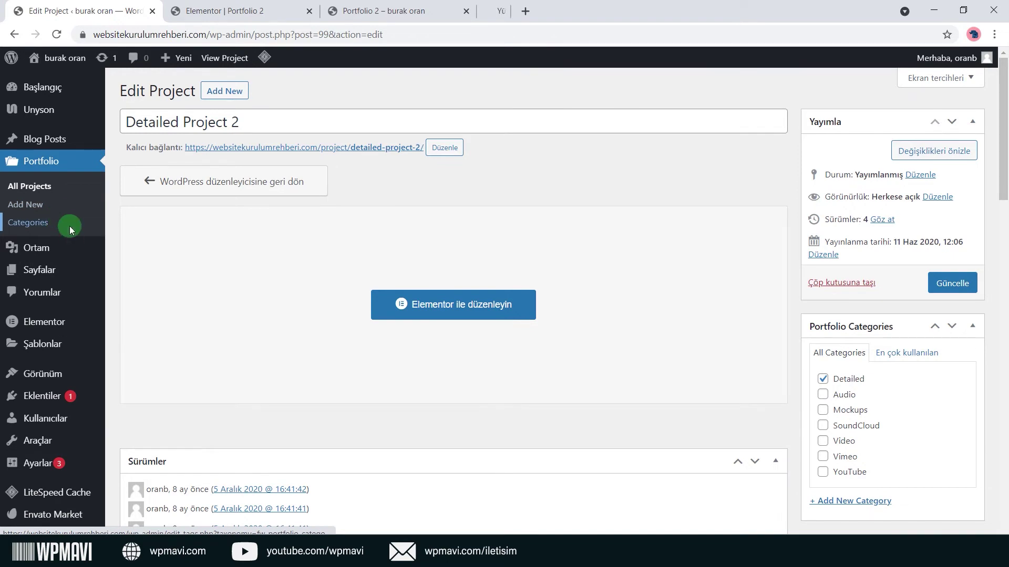
pyautogui.click(214, 4)
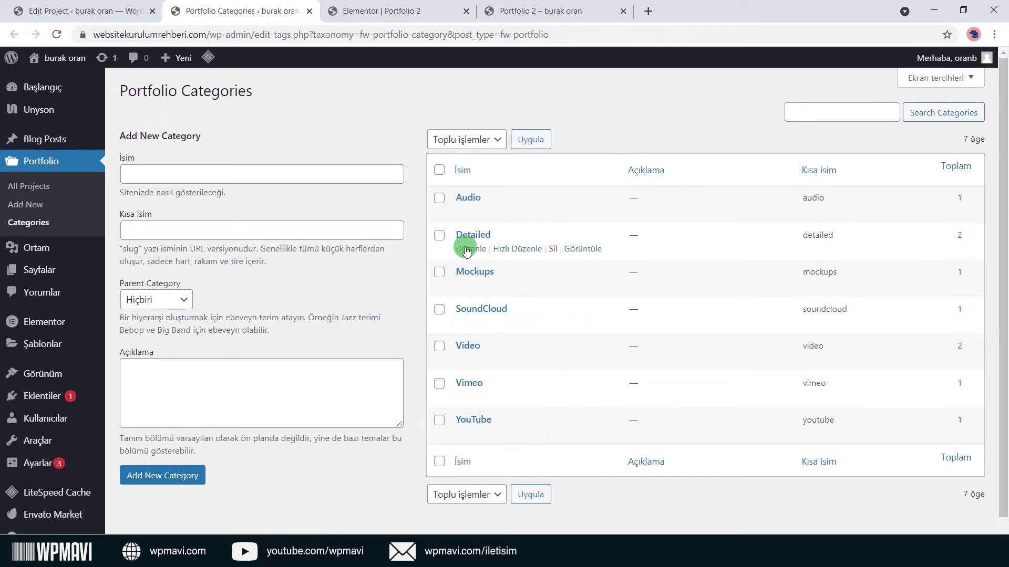
# Rename the Detailed category to Detaylı Projeler with slug detayli-projeler and update it.
pyautogui.click(207, 183)
pyautogui.click(213, 225)
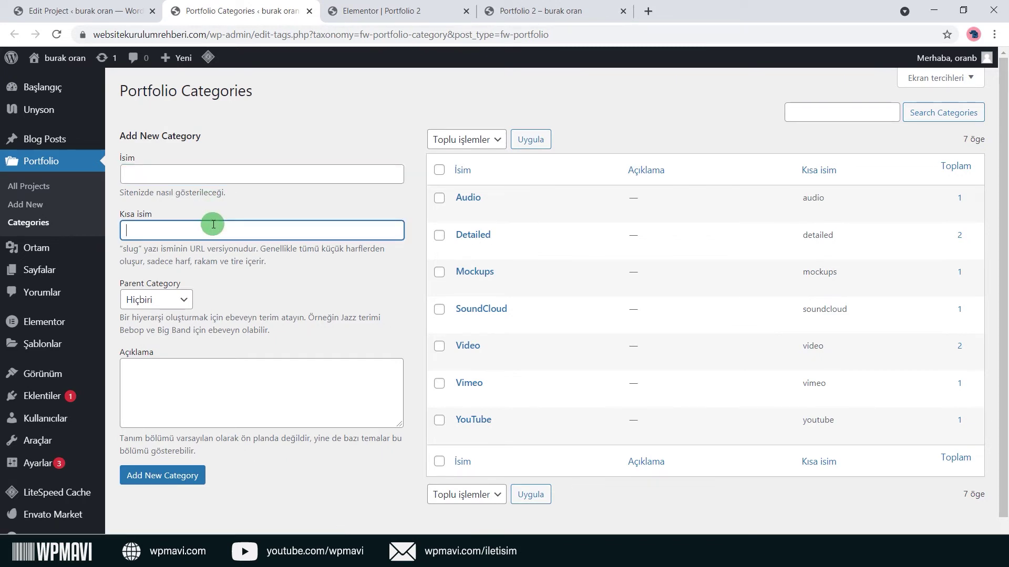
pyautogui.click(325, 193)
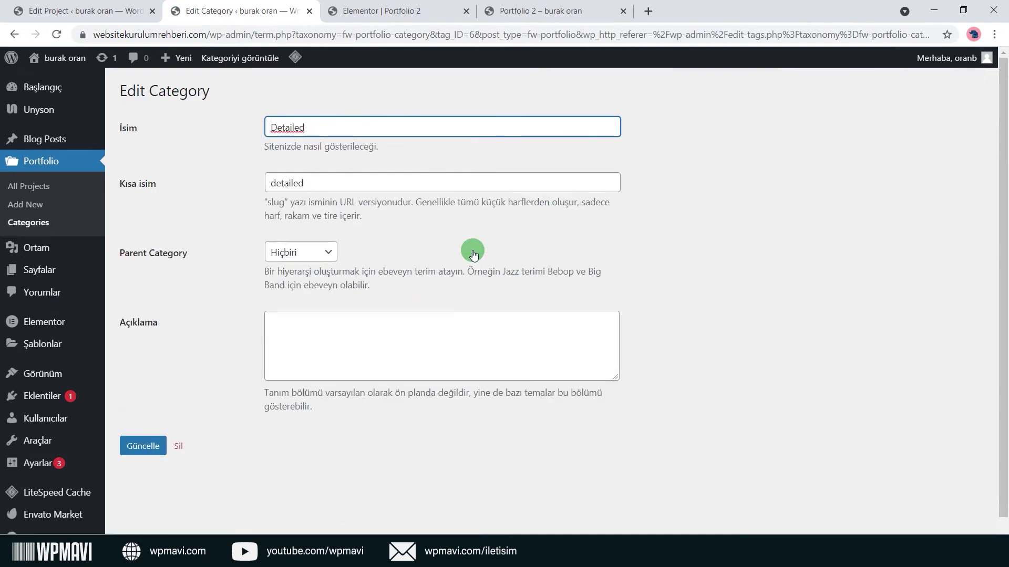
pyautogui.doubleClick(354, 133)
pyautogui.write('Detaylı Projeler')
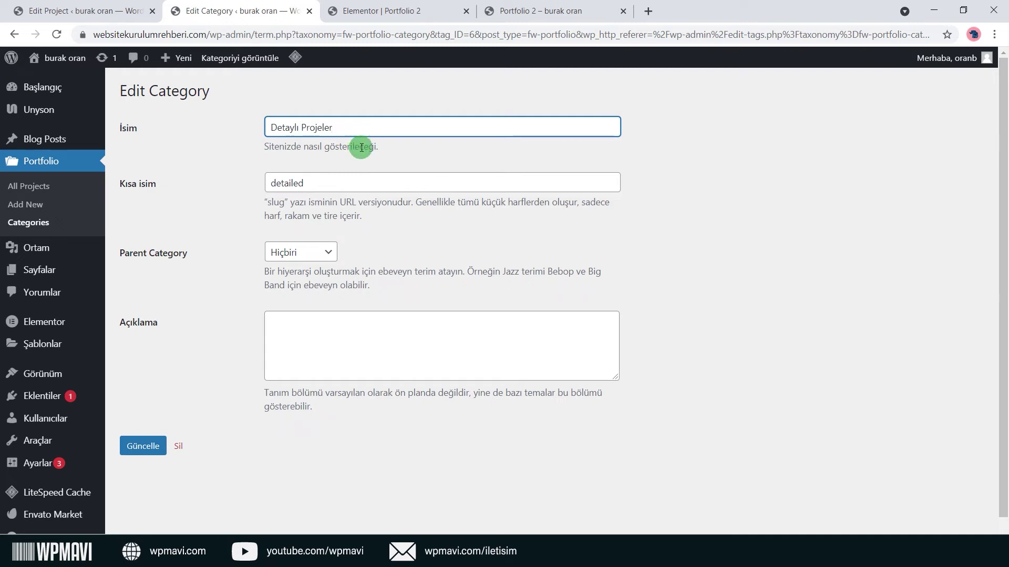
pyautogui.click(356, 148)
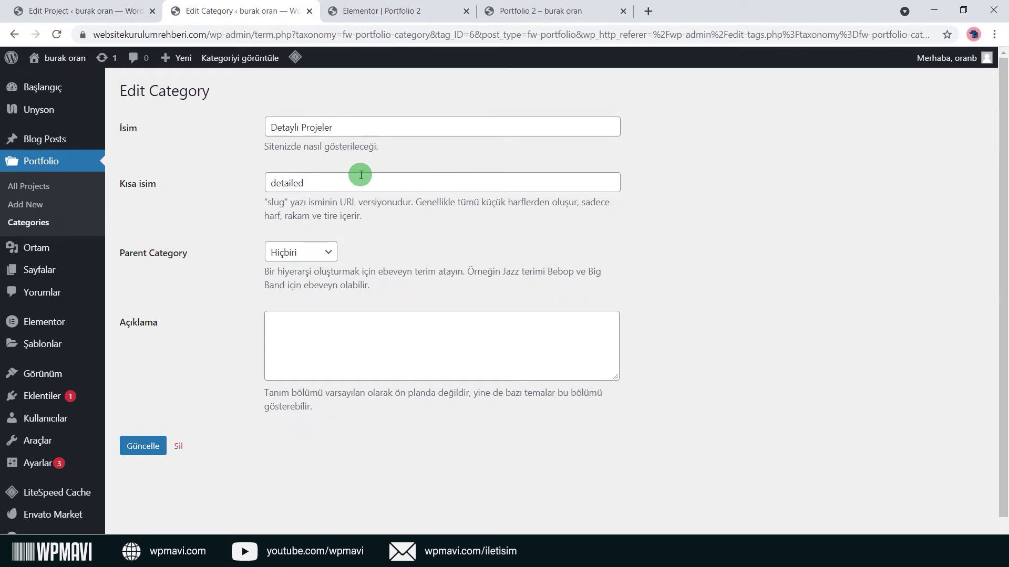
pyautogui.click(361, 179)
pyautogui.doubleClick(361, 179)
pyautogui.write('deta')
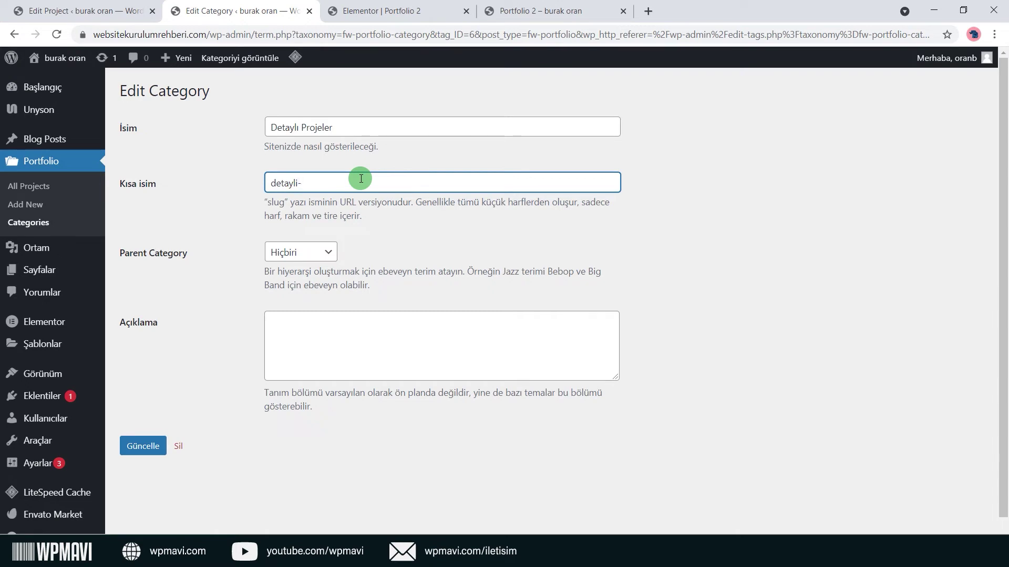
pyautogui.press('Tab')
pyautogui.press('Tab')
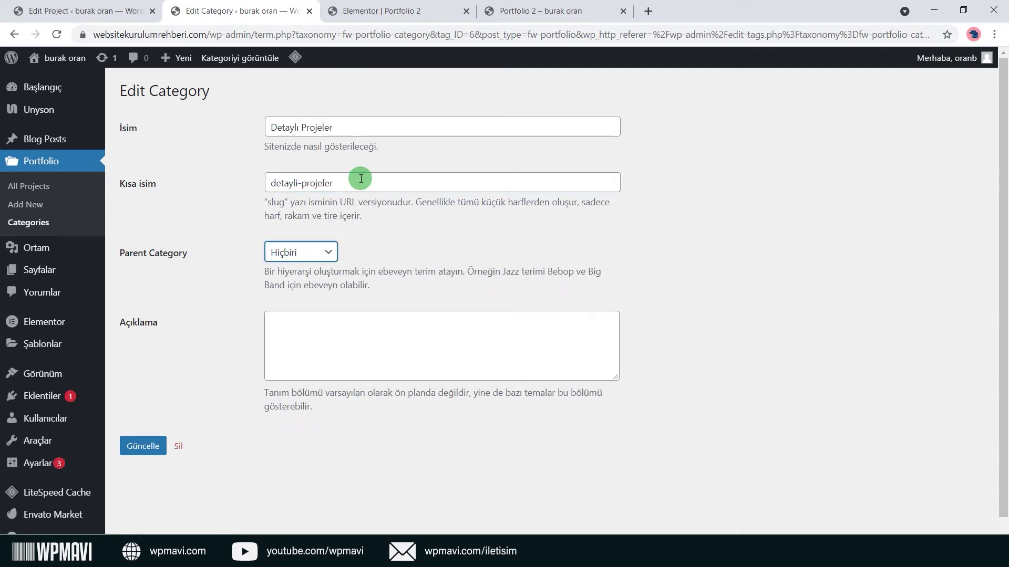
pyautogui.click(155, 445)
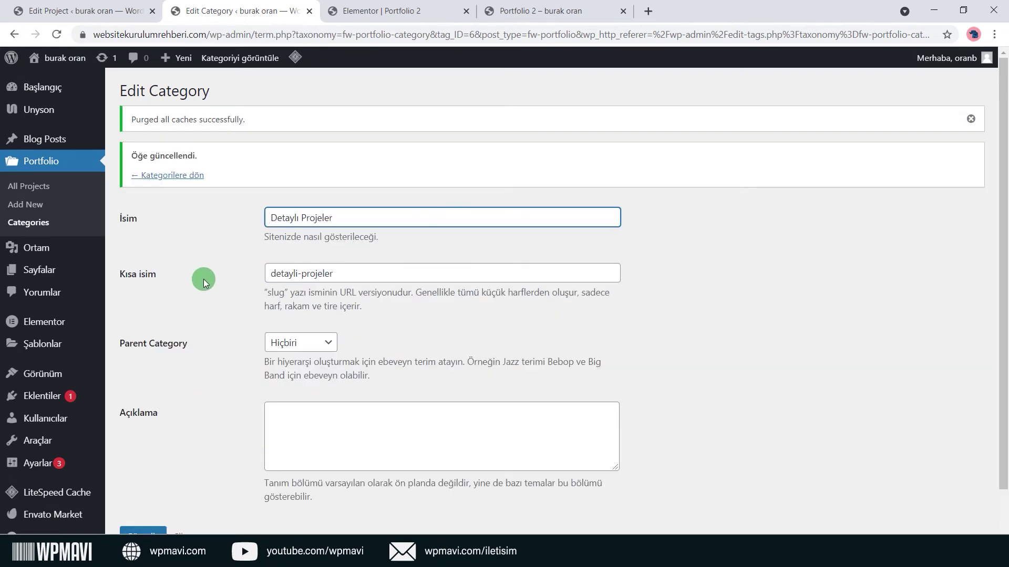
# Close the category tab and go back to the Edit Project page.
pyautogui.click(206, 276)
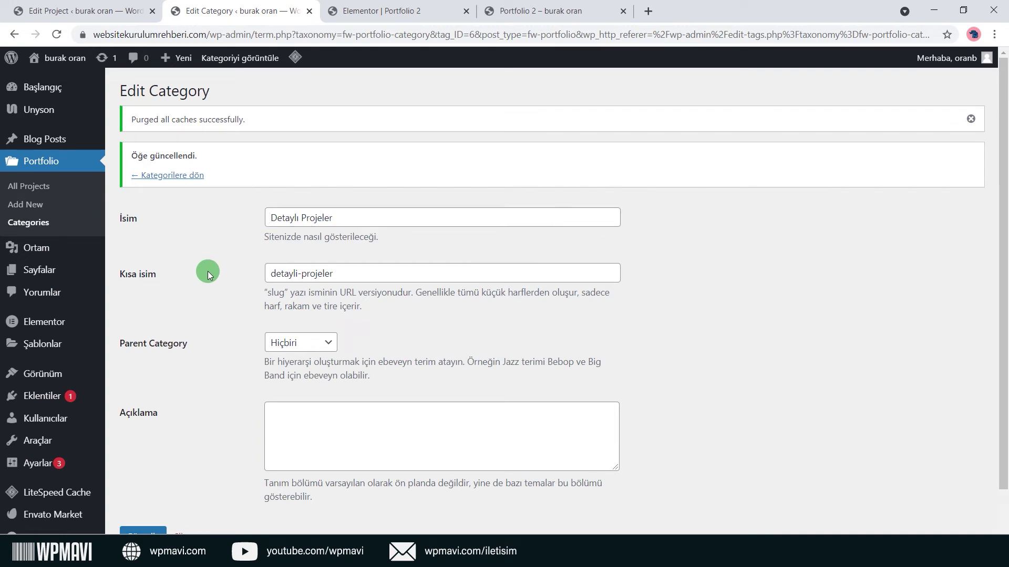
pyautogui.click(309, 13)
pyautogui.click(125, 6)
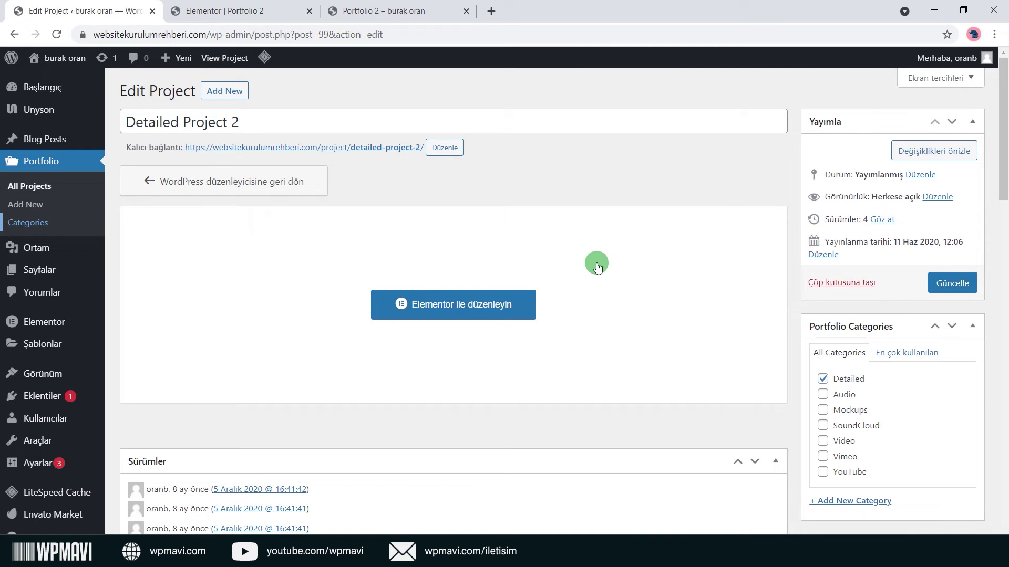
pyautogui.click(57, 32)
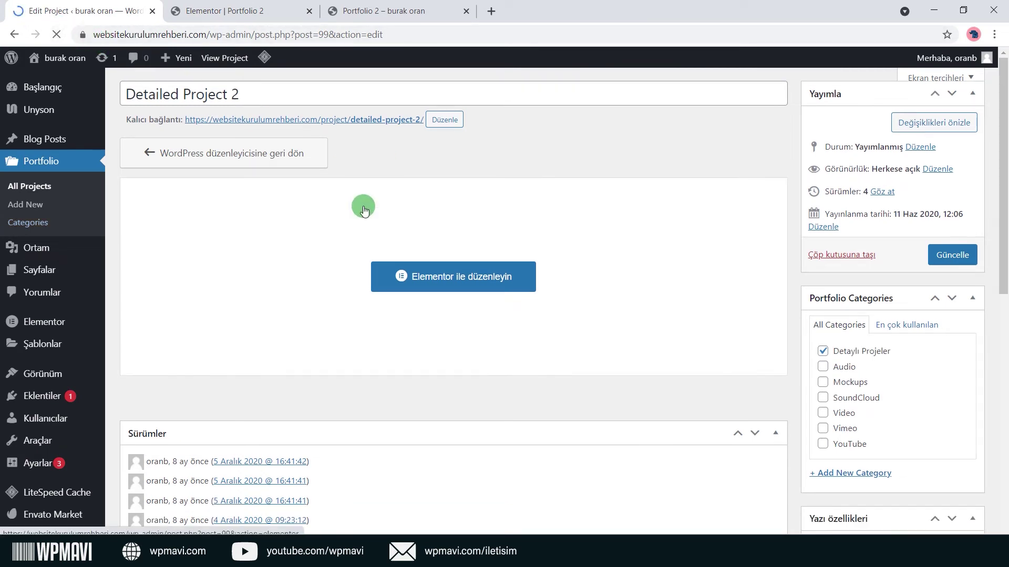
pyautogui.scroll(-1, 778, 326)
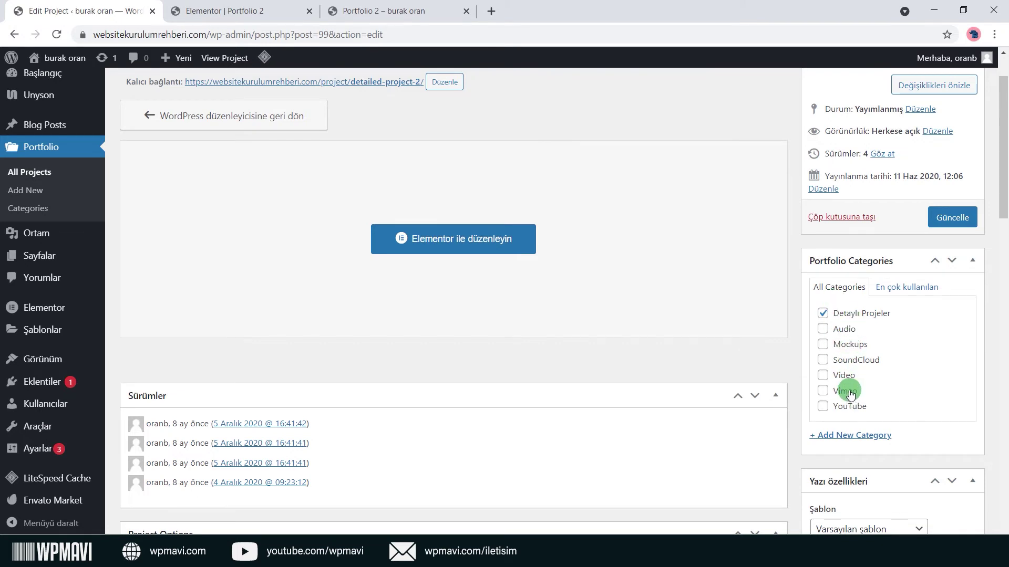
pyautogui.click(847, 330)
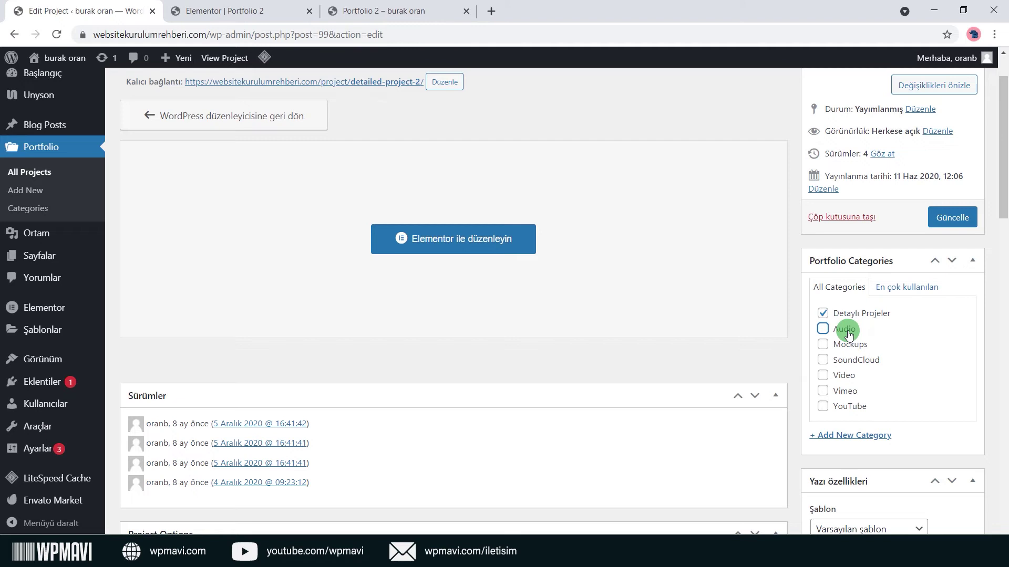
pyautogui.click(851, 348)
pyautogui.click(851, 361)
pyautogui.click(851, 376)
pyautogui.click(850, 392)
pyautogui.click(848, 376)
pyautogui.click(844, 391)
pyautogui.click(852, 344)
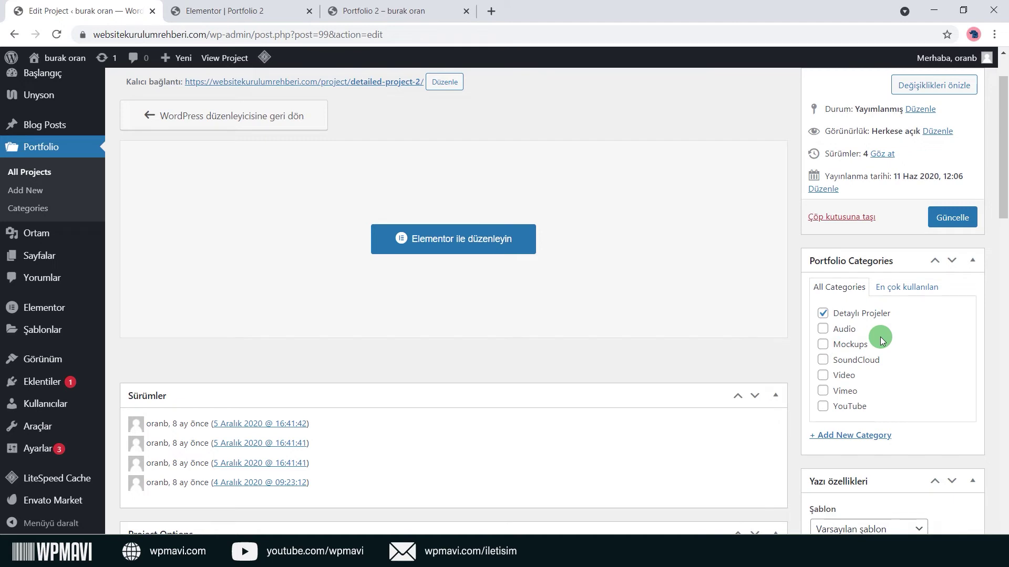
pyautogui.scroll(-5, 758, 327)
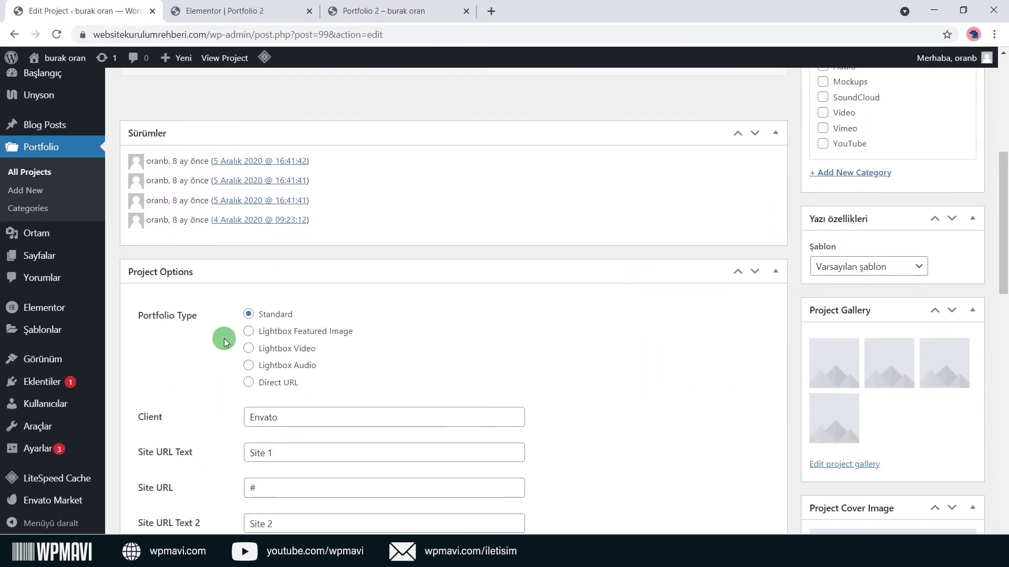
# Compare the Lightbox and Direct URL portfolio types, leaving the type on Standard.
pyautogui.scroll(-1, 221, 341)
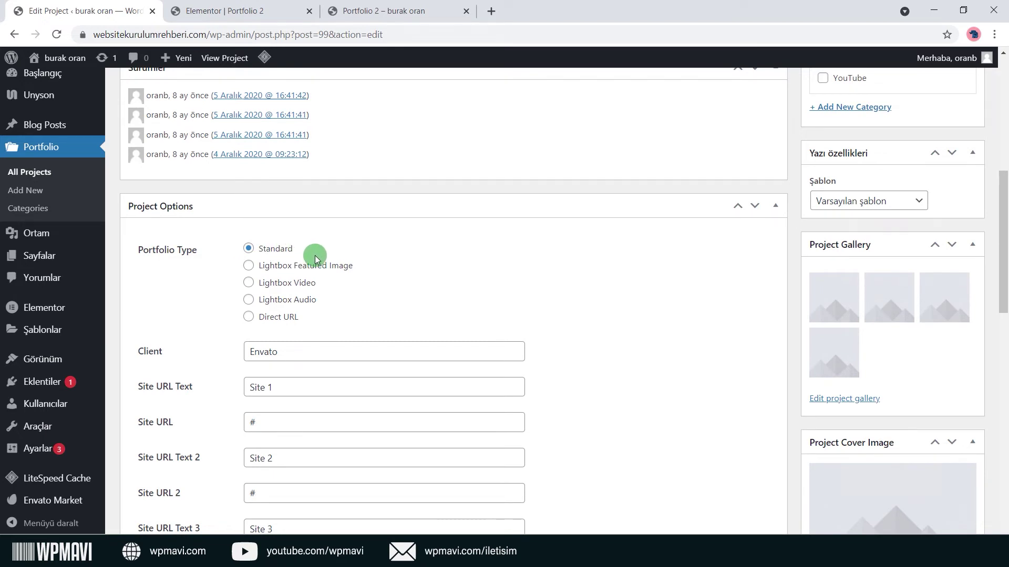
pyautogui.click(310, 265)
pyautogui.click(302, 284)
pyautogui.click(296, 300)
pyautogui.click(298, 317)
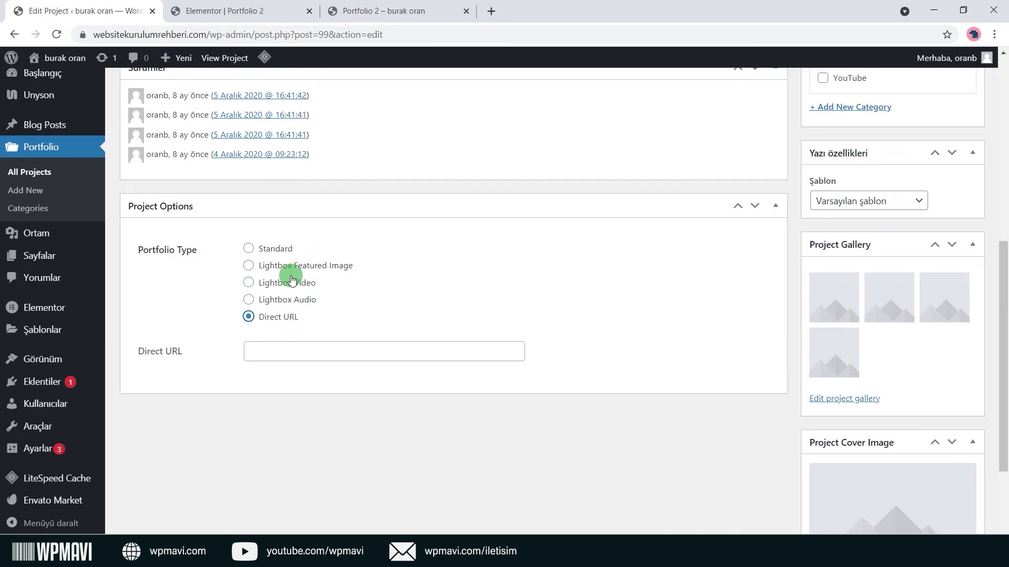
pyautogui.click(278, 250)
pyautogui.click(340, 350)
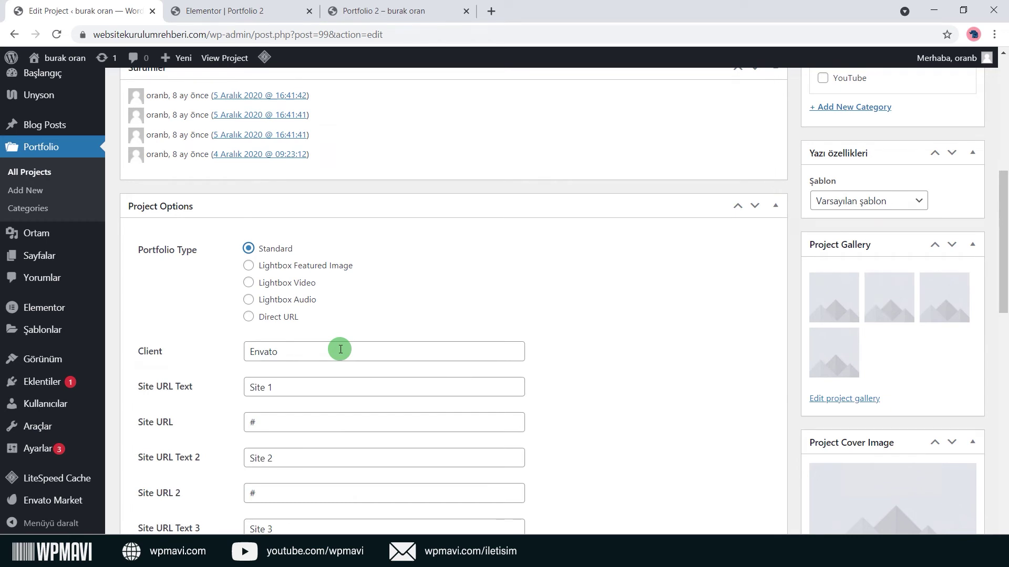
pyautogui.moveTo(341, 350); pyautogui.dragTo(222, 344)
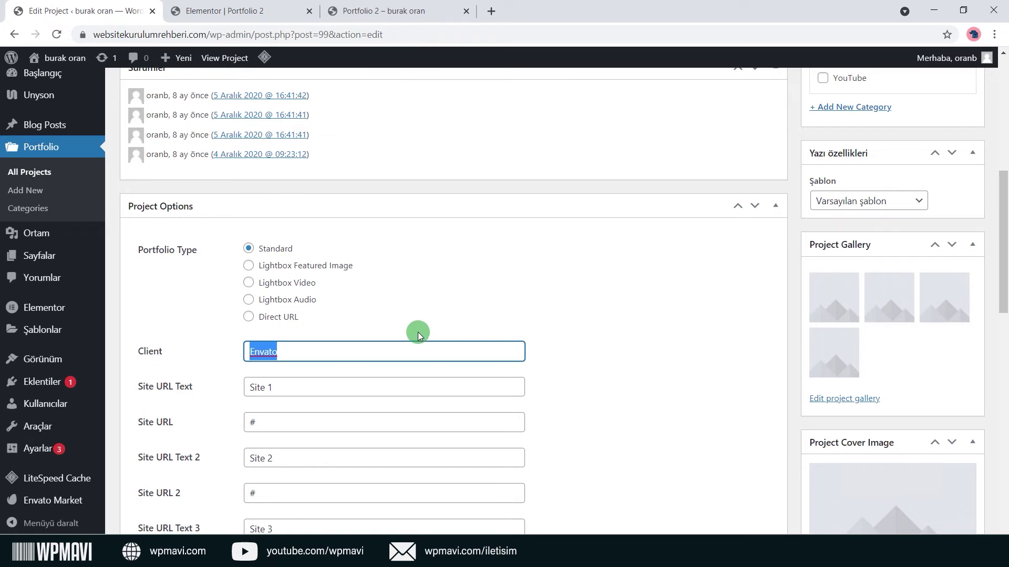
pyautogui.write('Wpmavi')
pyautogui.click(460, 364)
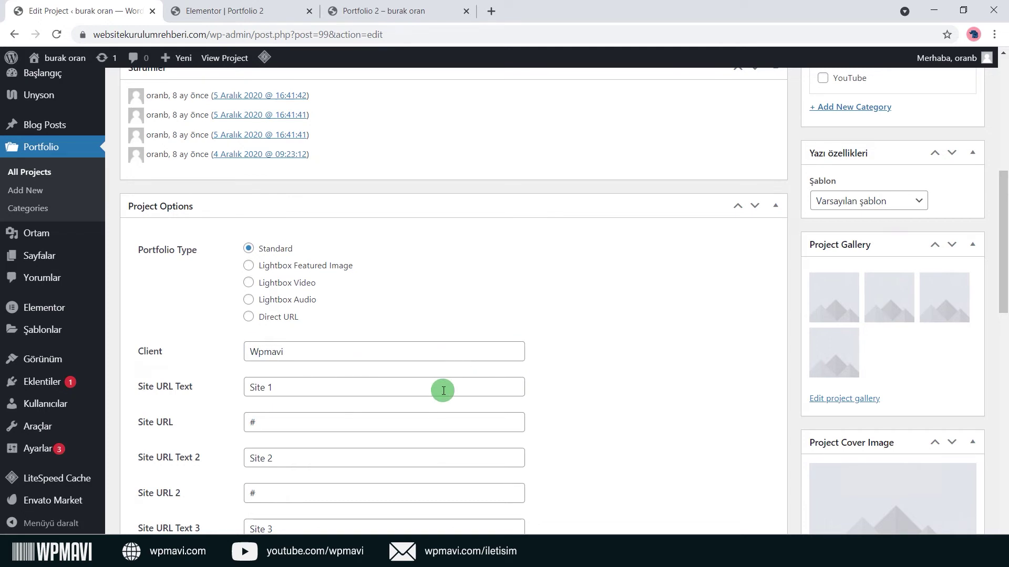
pyautogui.moveTo(443, 390); pyautogui.dragTo(239, 391)
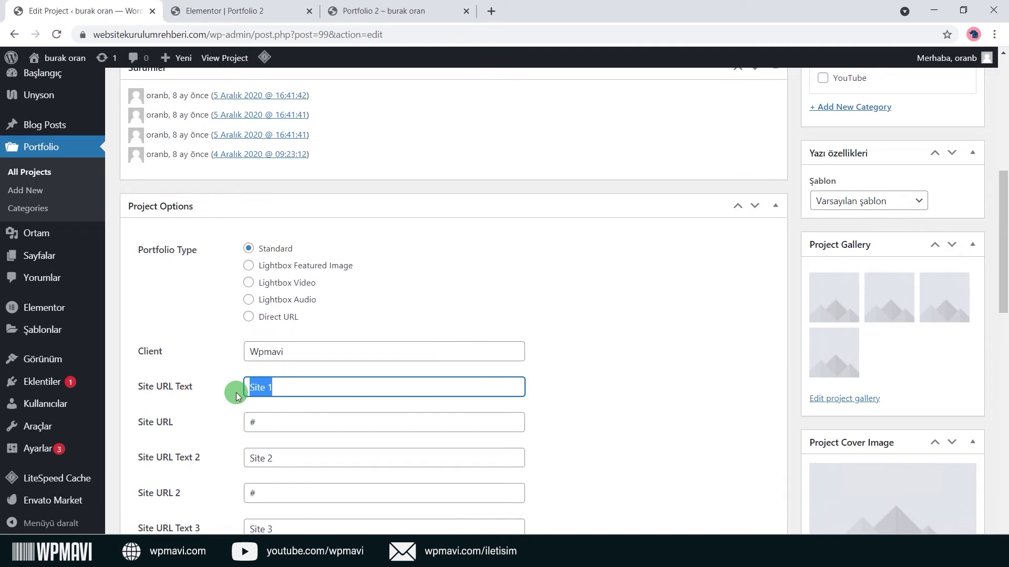
pyautogui.write('wpmavi re')
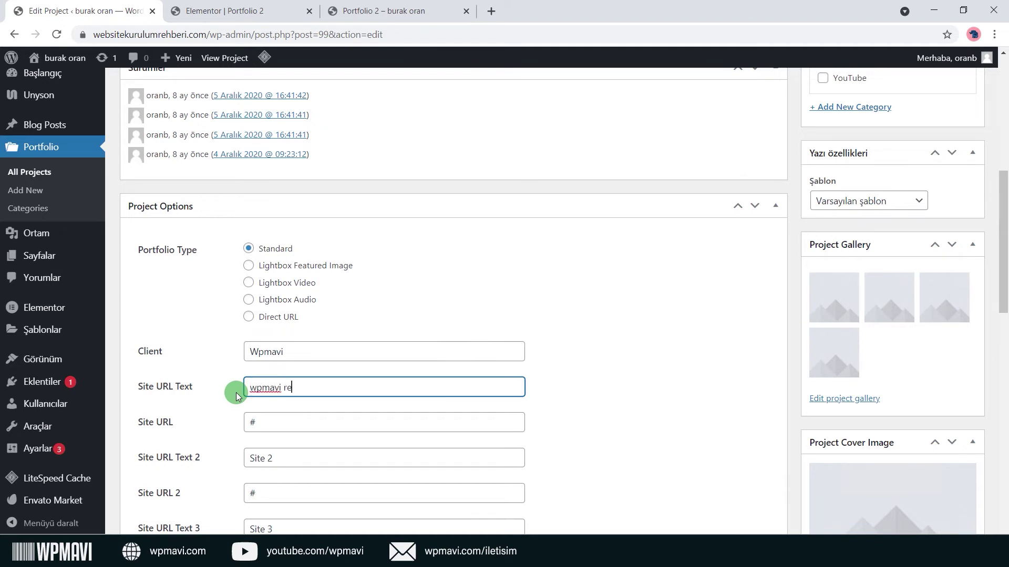
pyautogui.write('smi web sitesi')
pyautogui.click(589, 389)
pyautogui.click(374, 423)
pyautogui.doubleClick(376, 424)
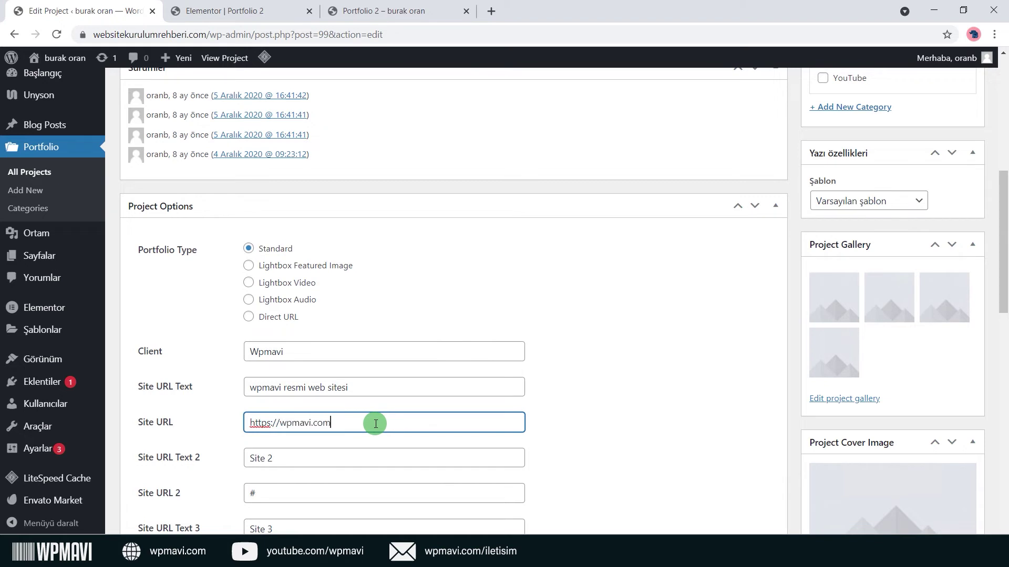
pyautogui.click(544, 450)
# Empty the second and third Site URL Text and Site URL fields.
pyautogui.scroll(-4, 536, 448)
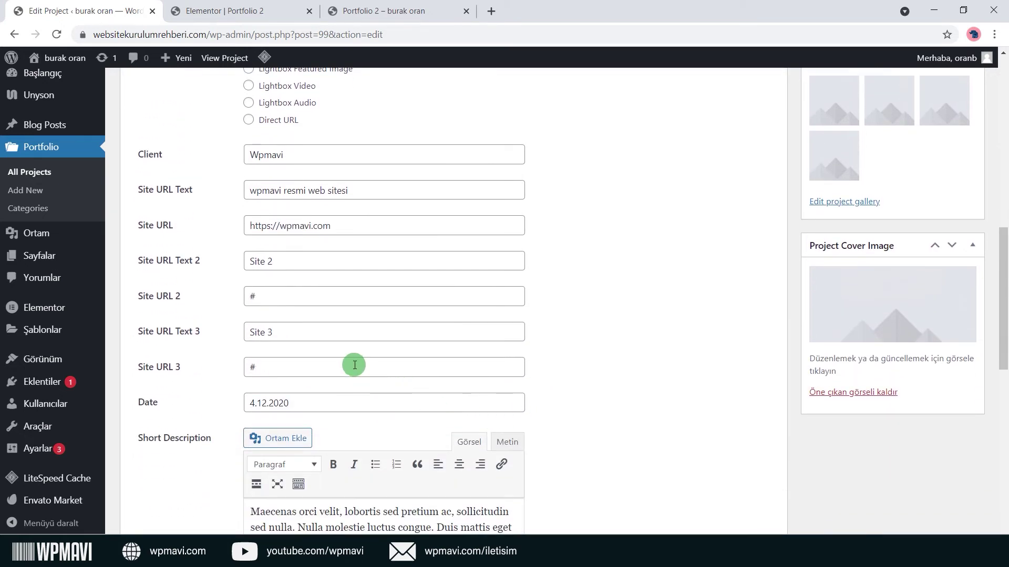
pyautogui.click(307, 266)
pyautogui.click(301, 331)
pyautogui.click(232, 339)
pyautogui.click(266, 367)
pyautogui.press('BackSpace')
pyautogui.click(272, 344)
pyautogui.press('BackSpace')
pyautogui.press('BackSpace')
pyautogui.press('BackSpace')
pyautogui.press('BackSpace')
pyautogui.press('BackSpace')
pyautogui.press('BackSpace')
pyautogui.click(255, 294)
pyautogui.press('BackSpace')
pyautogui.click(288, 264)
pyautogui.press('BackSpace')
pyautogui.press('BackSpace')
pyautogui.press('BackSpace')
pyautogui.press('BackSpace')
pyautogui.press('BackSpace')
pyautogui.press('BackSpace')
pyautogui.click(236, 322)
# Replace the short description with 'Portföy detaylı anlatım'.
pyautogui.scroll(-2, 236, 323)
pyautogui.doubleClick(263, 272)
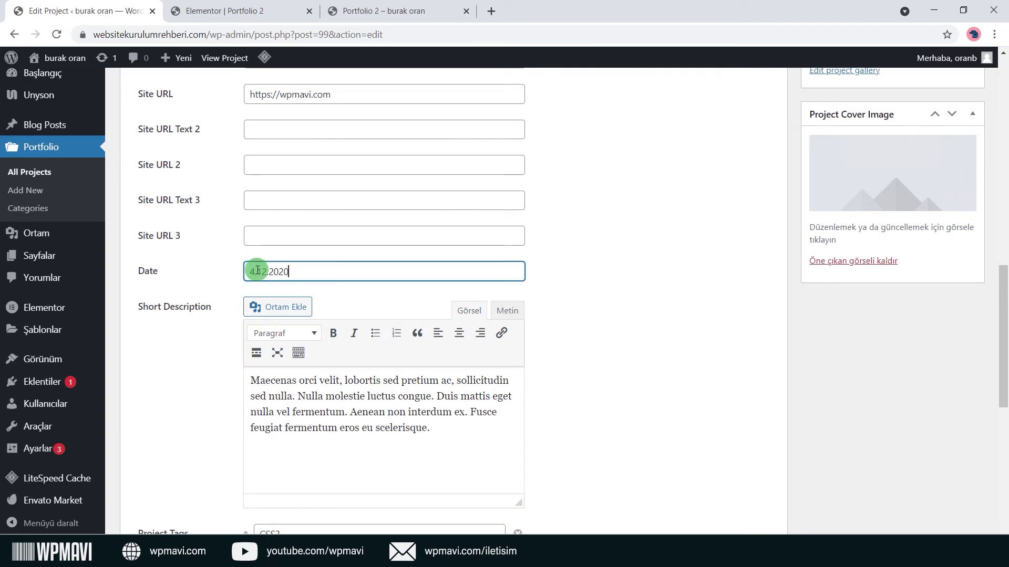
pyautogui.click(214, 269)
pyautogui.moveTo(443, 434); pyautogui.dragTo(158, 381)
pyautogui.write('PO')
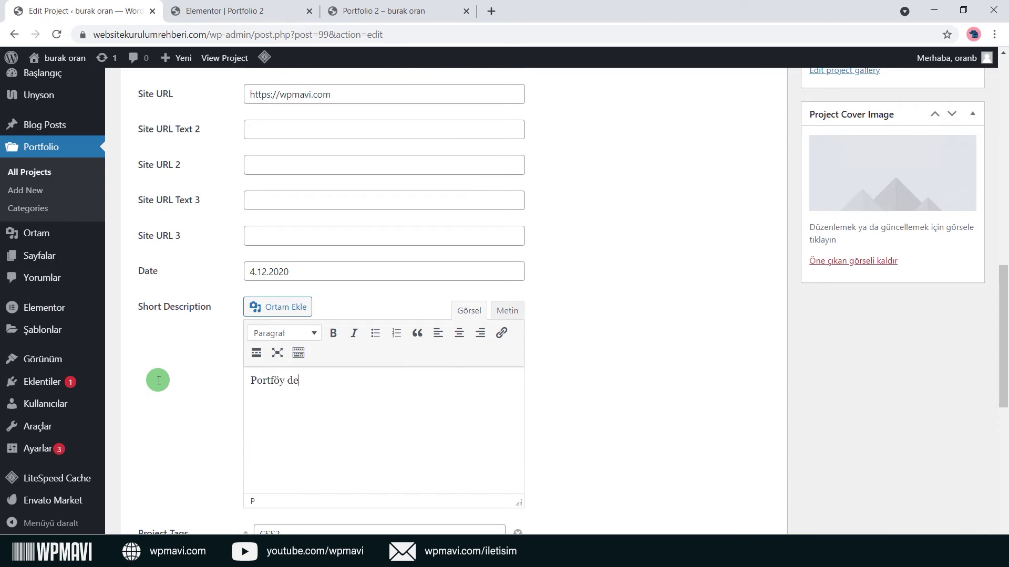
# Remove the WooCommerce, jQuery and PHP7 tags, keeping CSS3 and WordPress.
pyautogui.scroll(-5, 158, 380)
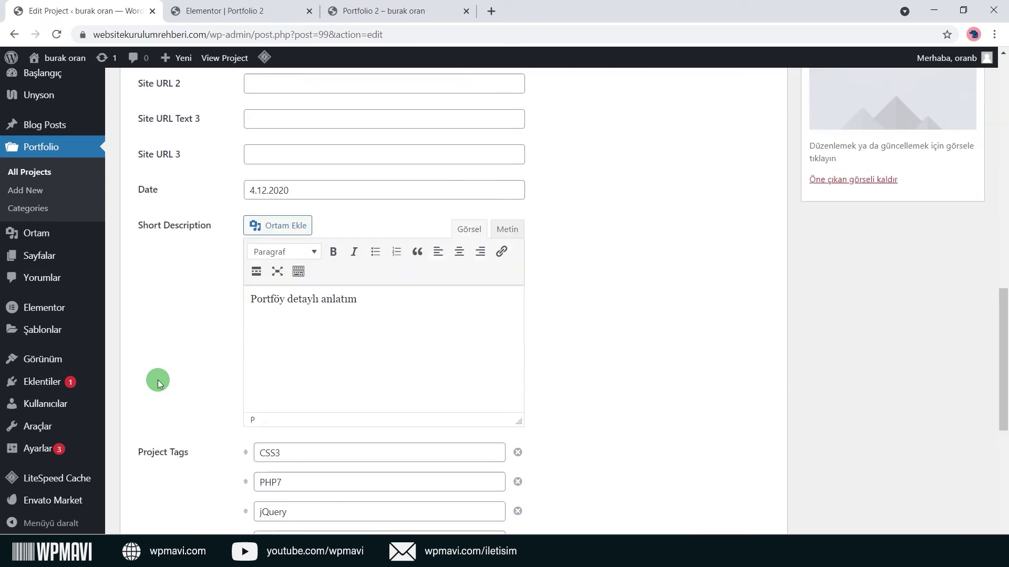
pyautogui.click(326, 274)
pyautogui.click(322, 303)
pyautogui.click(313, 331)
pyautogui.click(314, 360)
pyautogui.click(324, 390)
pyautogui.click(201, 382)
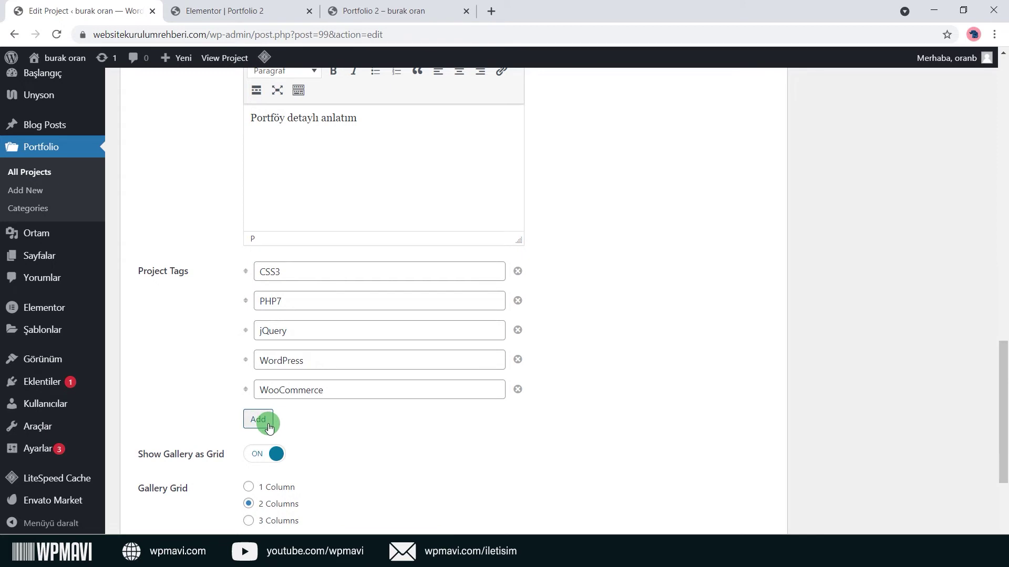
pyautogui.click(518, 389)
pyautogui.click(518, 333)
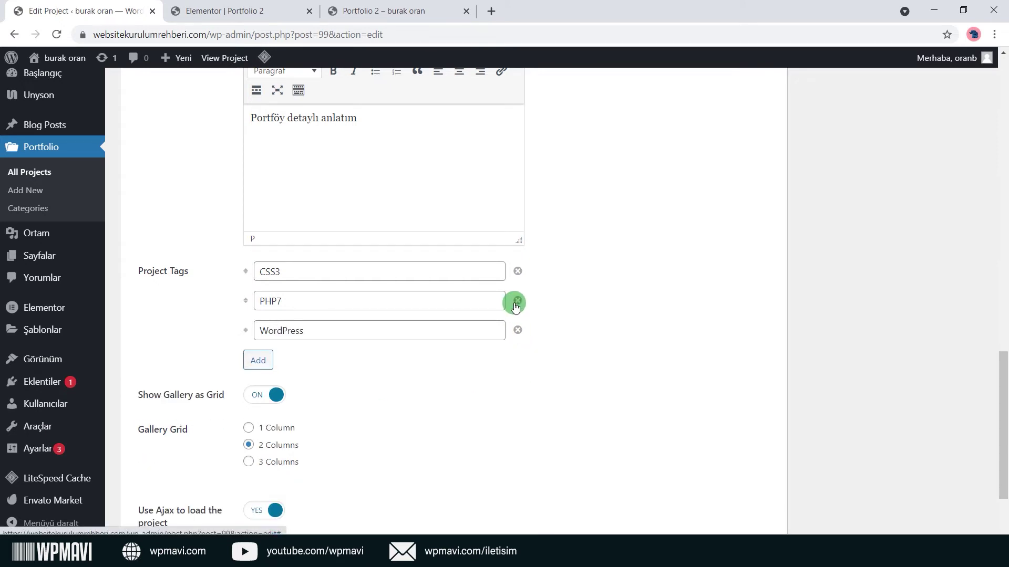
pyautogui.click(517, 302)
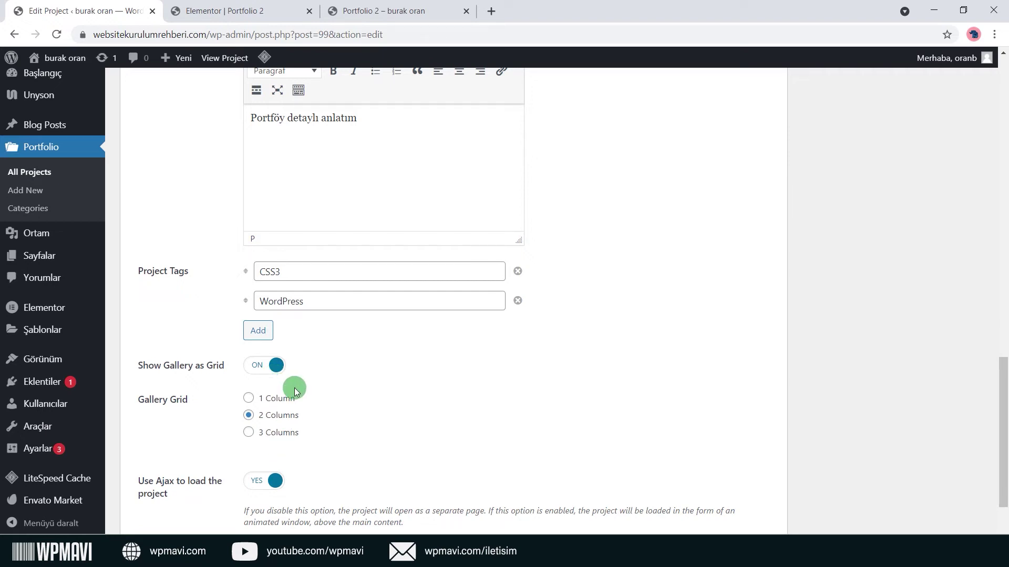
pyautogui.scroll(10, 704, 412)
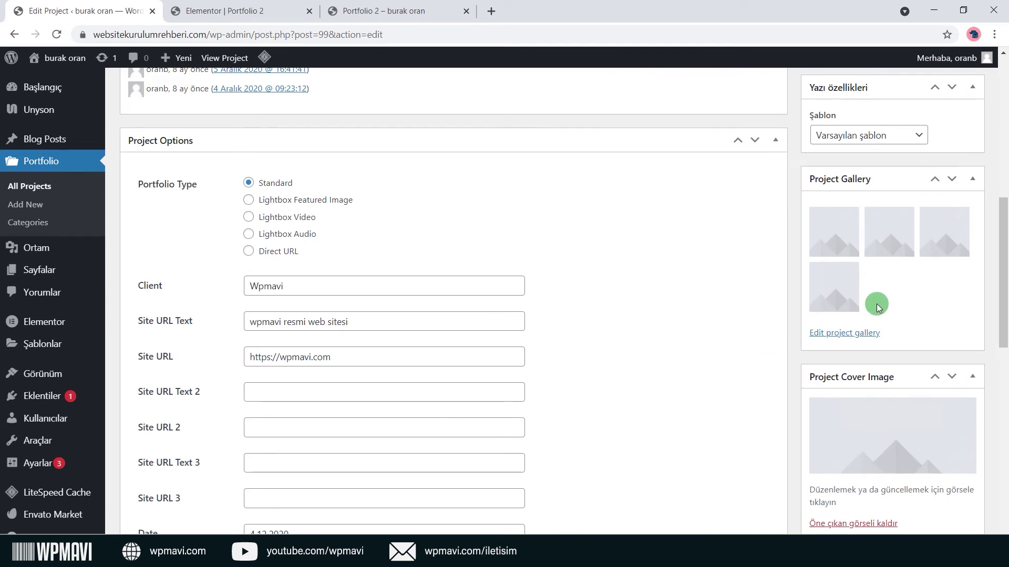
# In the project gallery's media library, deselect the four previously chosen images.
pyautogui.click(866, 332)
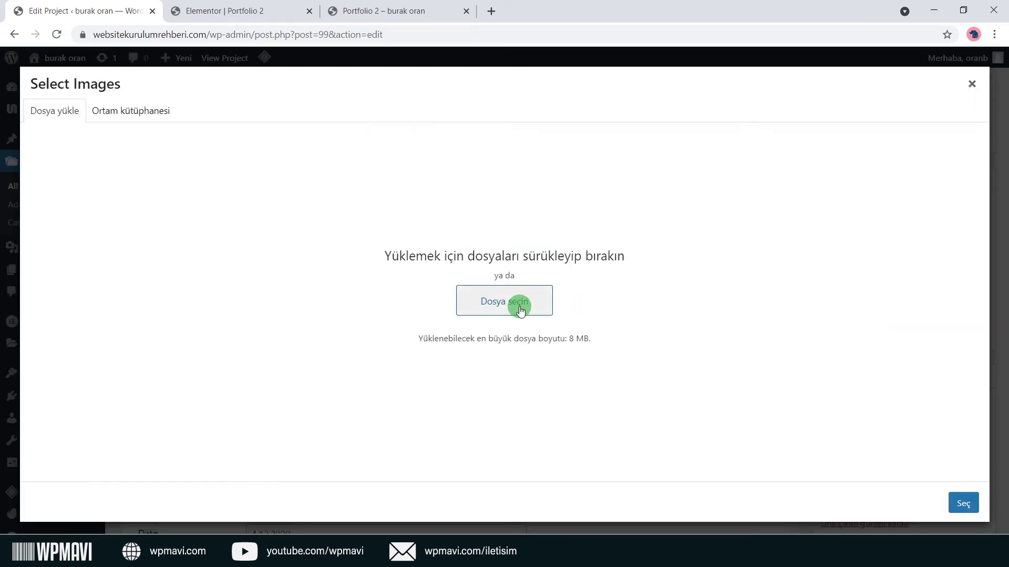
pyautogui.click(138, 123)
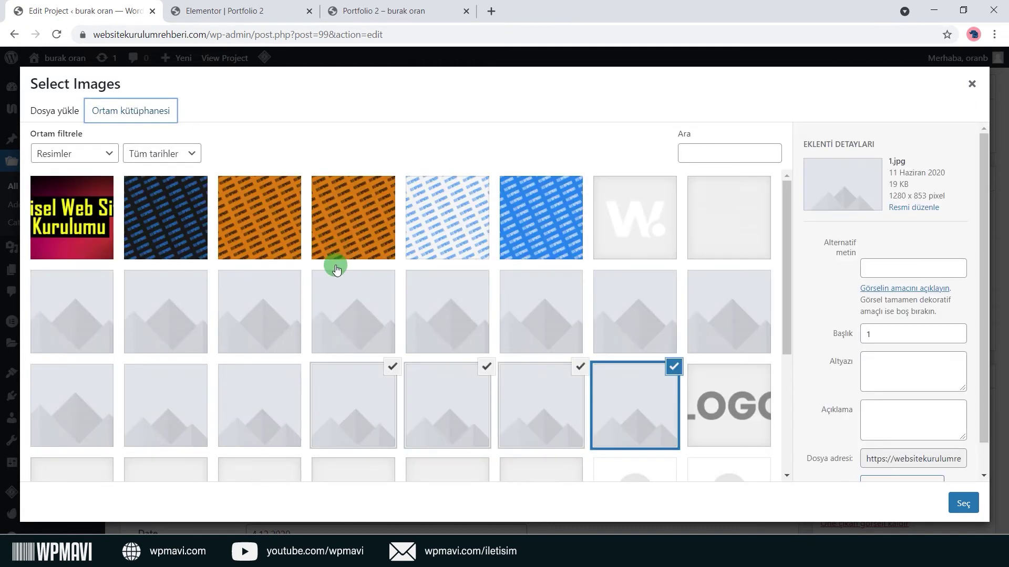
pyautogui.click(632, 415)
pyautogui.click(563, 387)
pyautogui.click(473, 387)
pyautogui.click(390, 368)
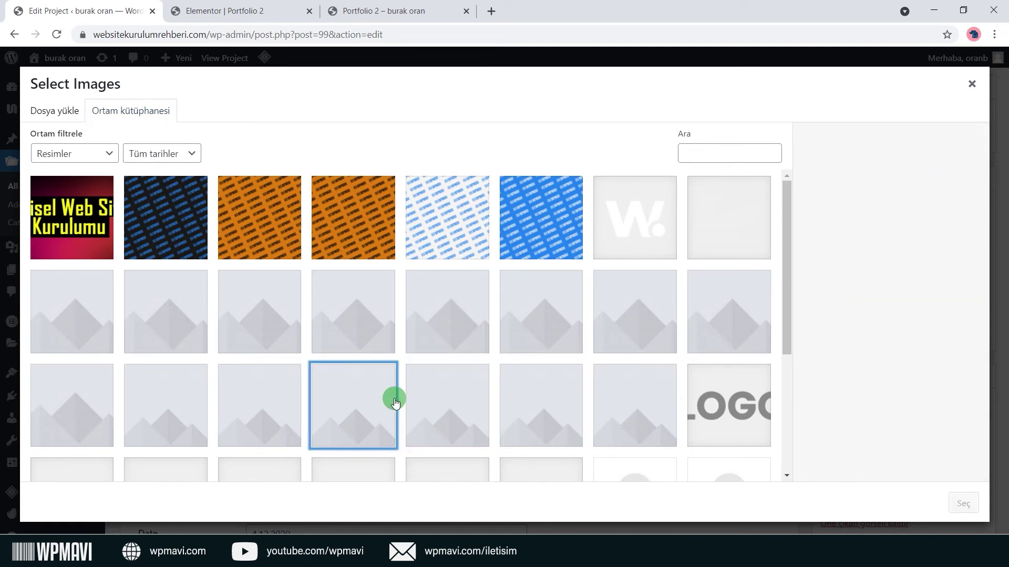
# Select the dark blue, orange, white and blue pattern images and confirm them as the gallery.
pyautogui.click(180, 224)
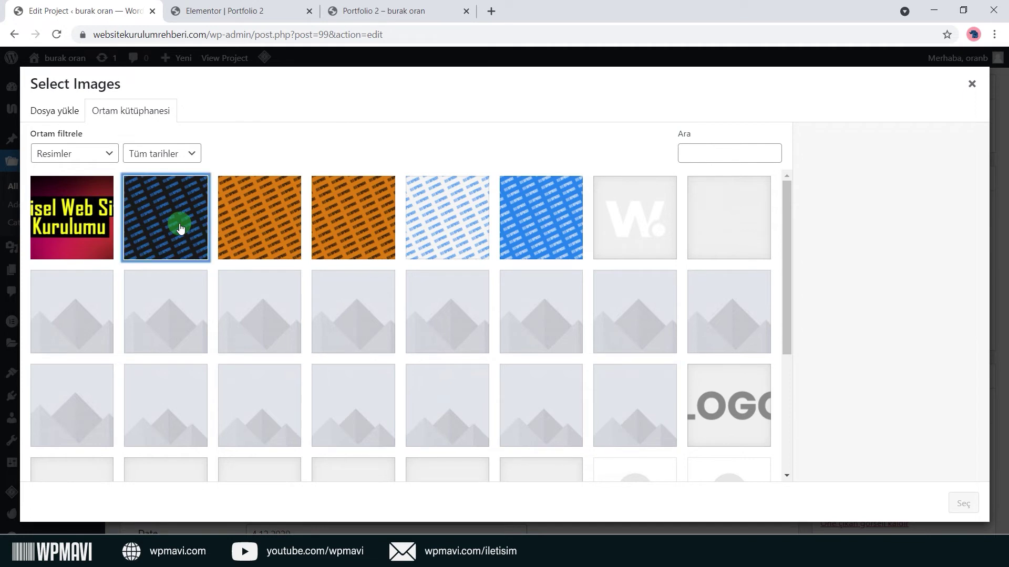
pyautogui.click(274, 238)
pyautogui.click(349, 235)
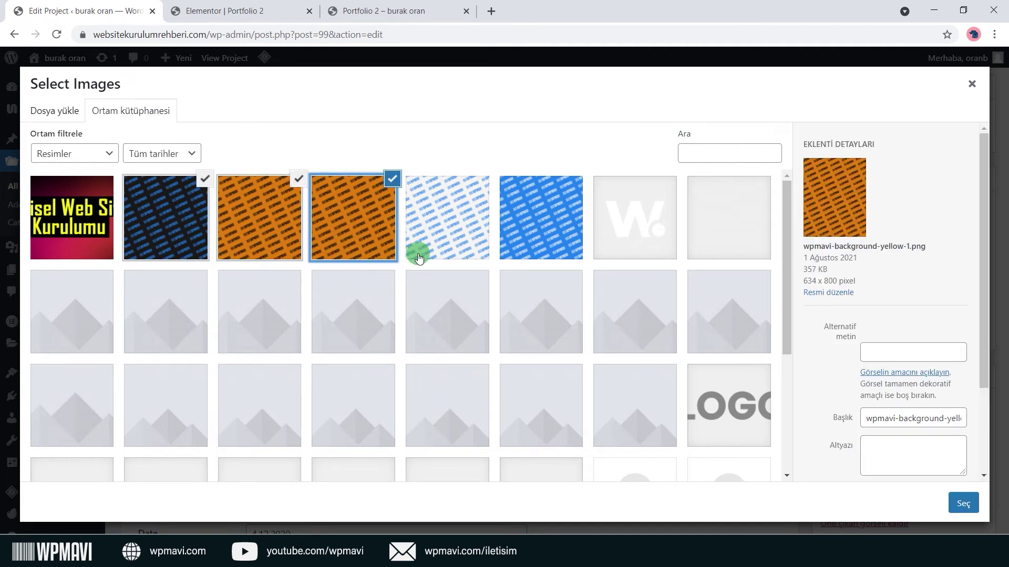
pyautogui.click(389, 219)
pyautogui.click(449, 223)
pyautogui.click(548, 242)
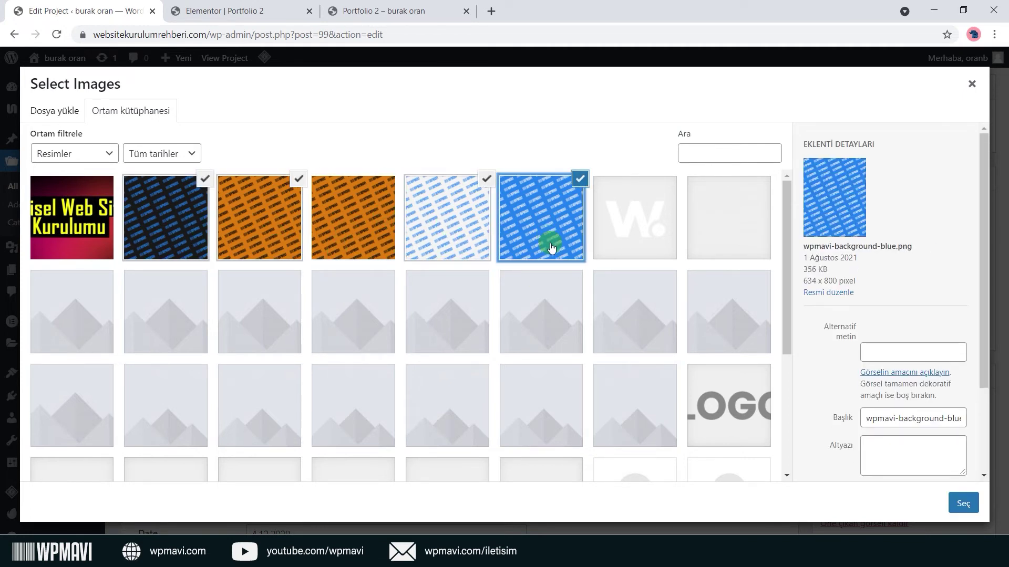
pyautogui.click(960, 505)
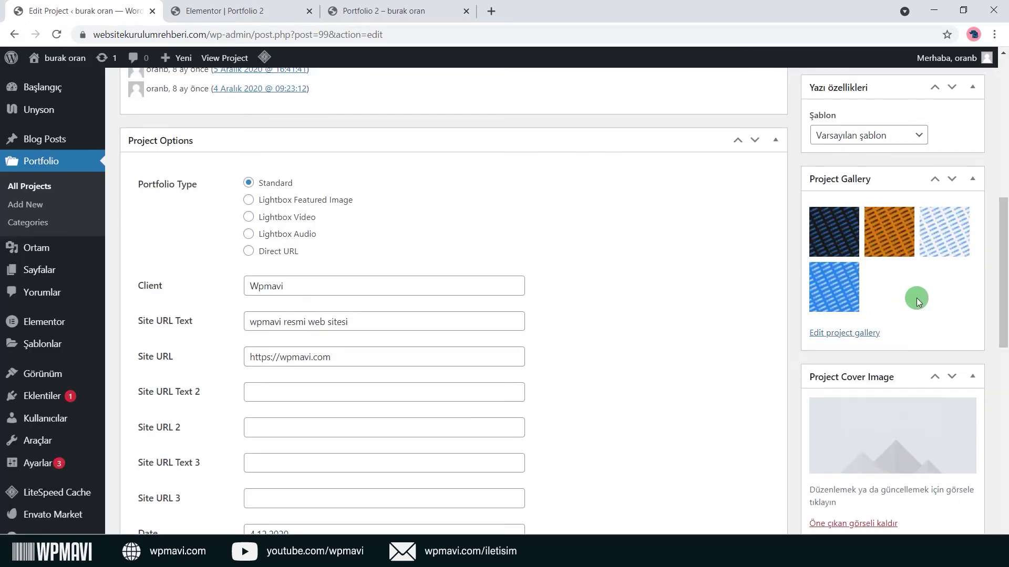
pyautogui.scroll(-5, 916, 298)
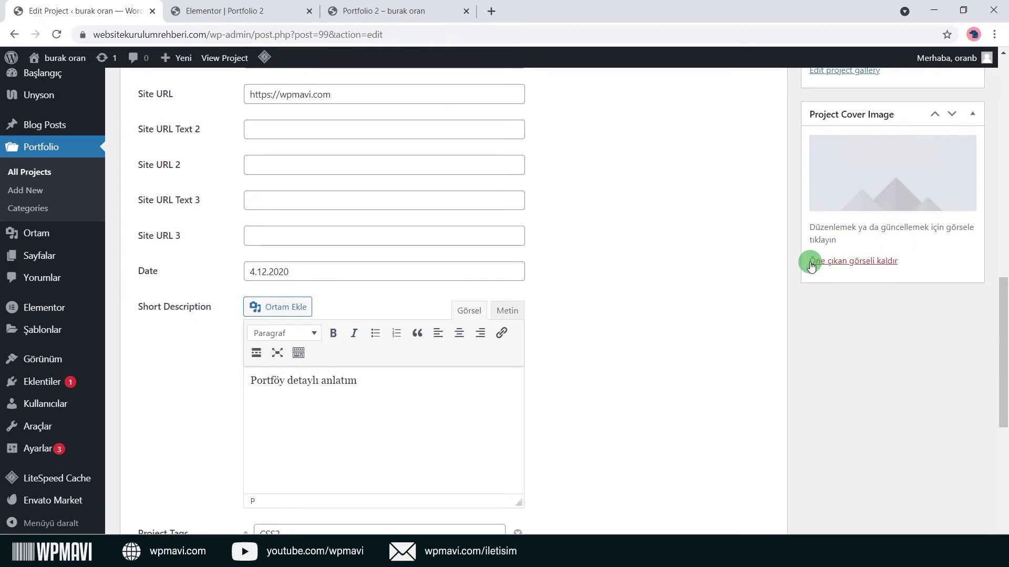
# Replace the cover image with Kisisel Web Sitesi Kurulumu from the media library.
pyautogui.click(887, 262)
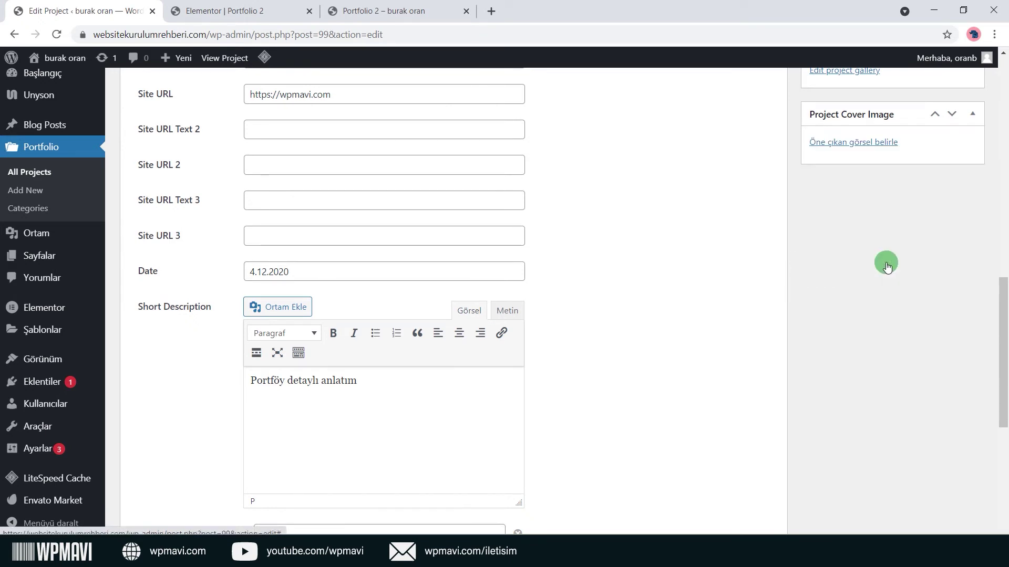
pyautogui.scroll(2, 872, 230)
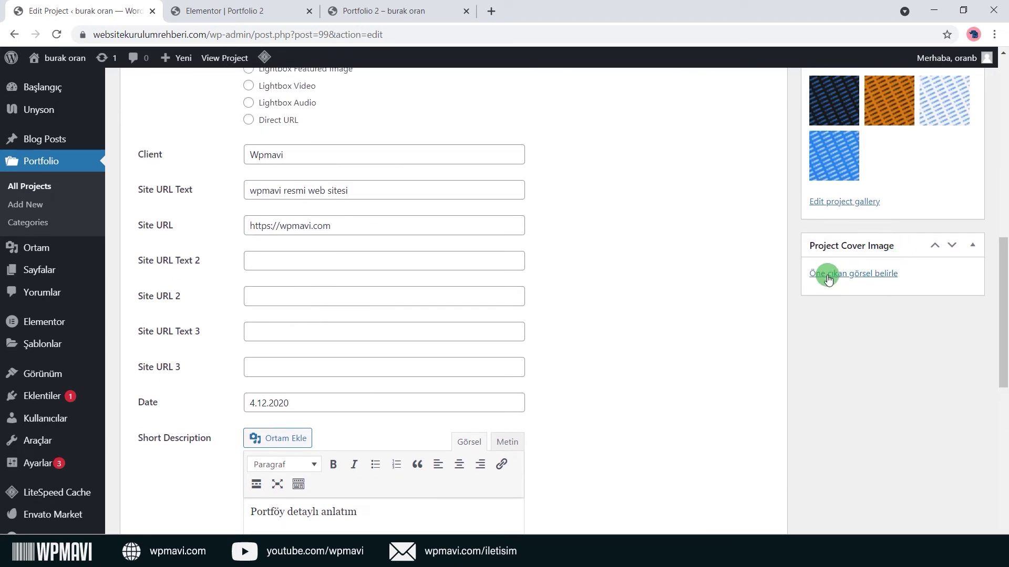
pyautogui.click(879, 273)
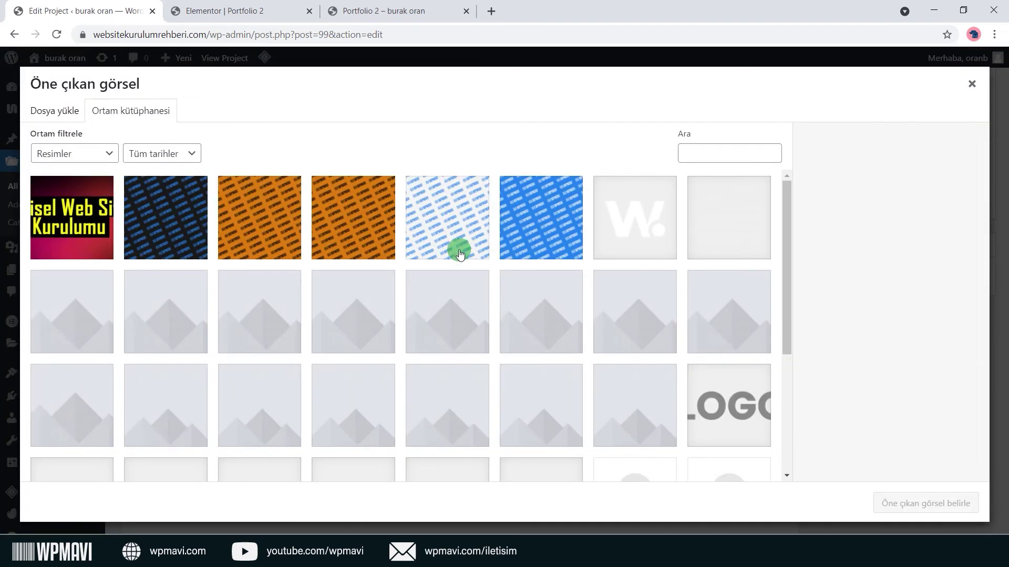
pyautogui.click(54, 110)
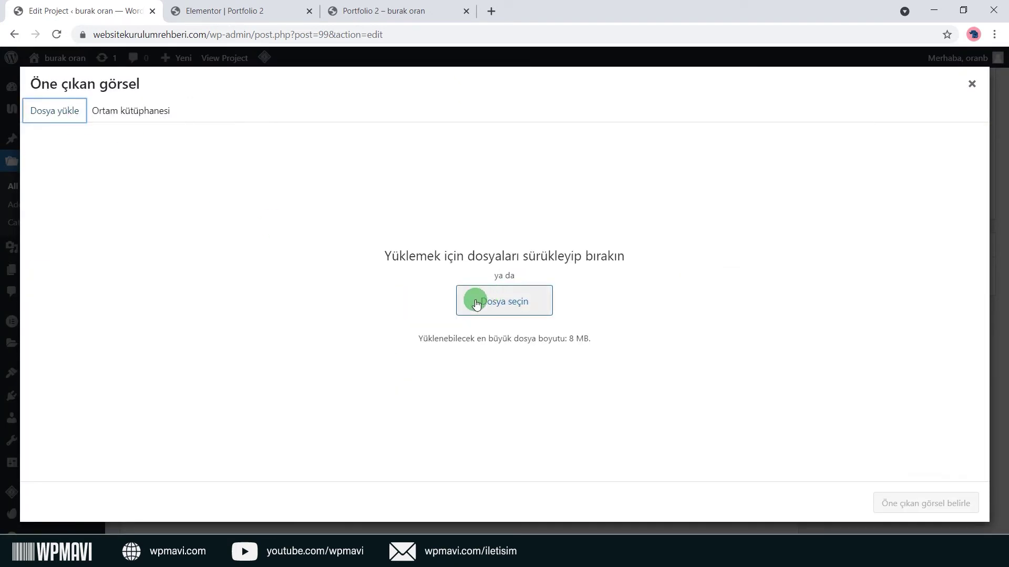
pyautogui.click(126, 113)
pyautogui.click(72, 217)
pyautogui.click(904, 504)
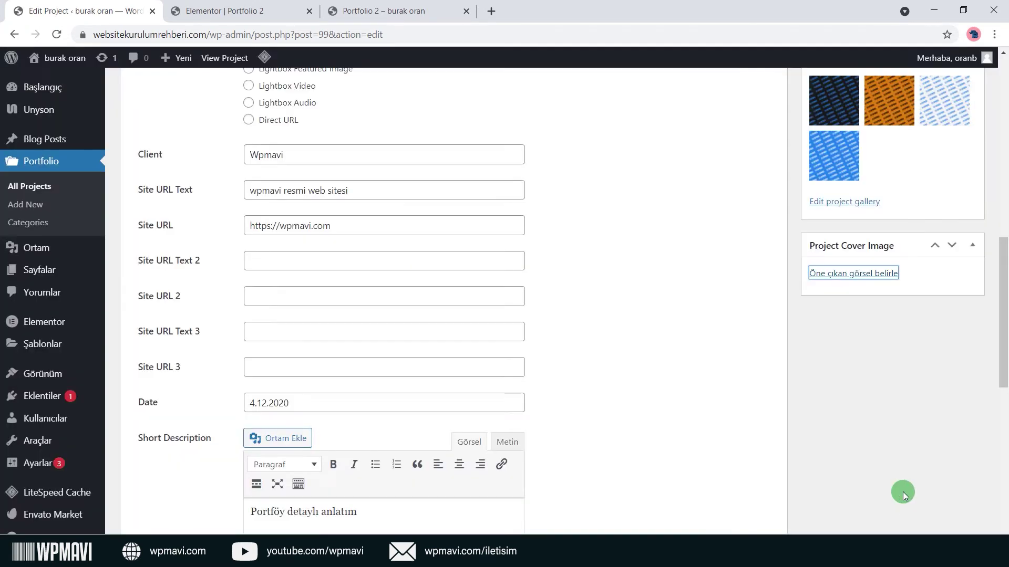
# Turn on Ajax loading for the project.
pyautogui.scroll(-10, 866, 434)
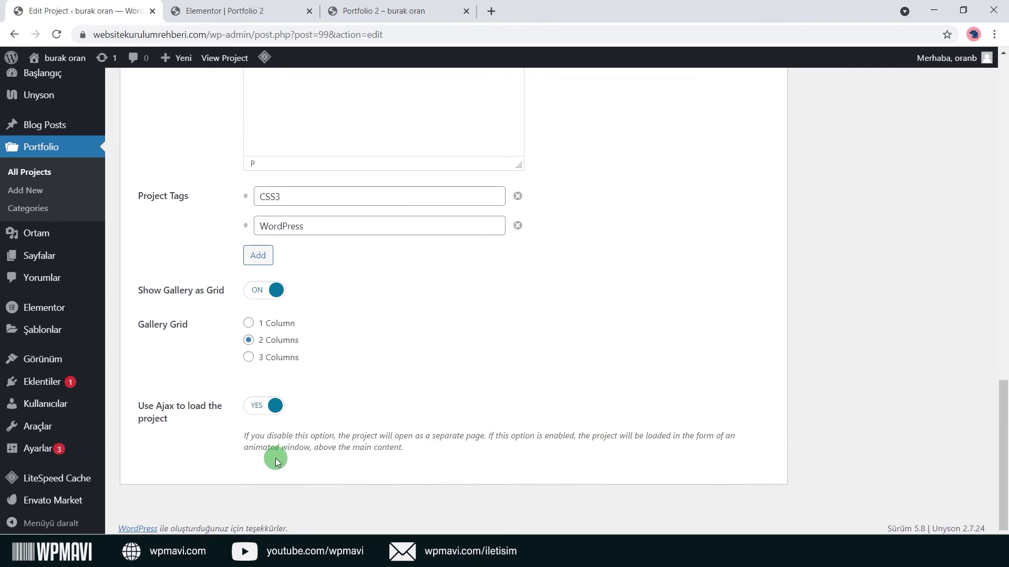
pyautogui.moveTo(253, 455); pyautogui.dragTo(430, 456)
pyautogui.click(429, 455)
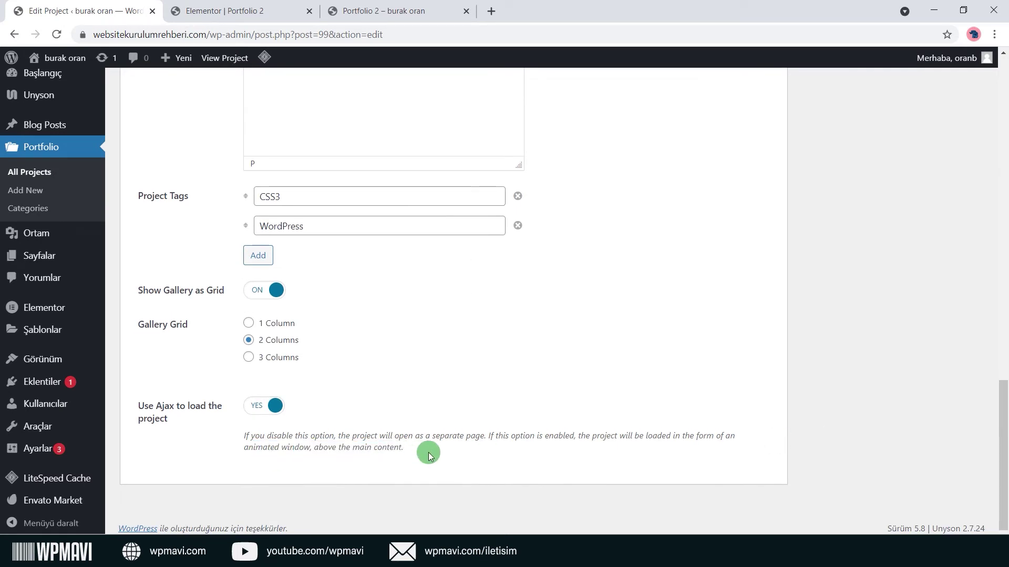
pyautogui.click(264, 417)
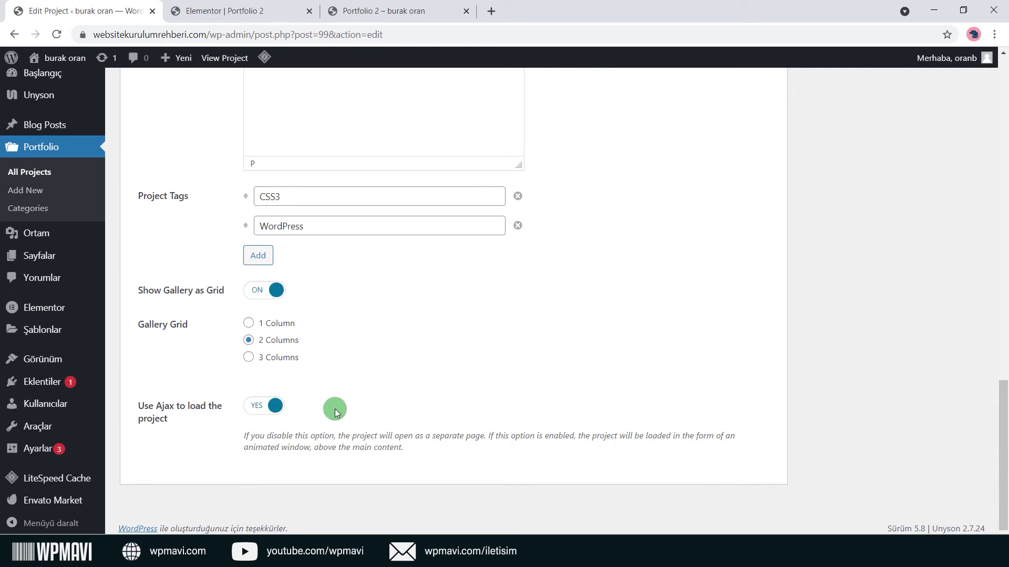
pyautogui.scroll(10, 806, 402)
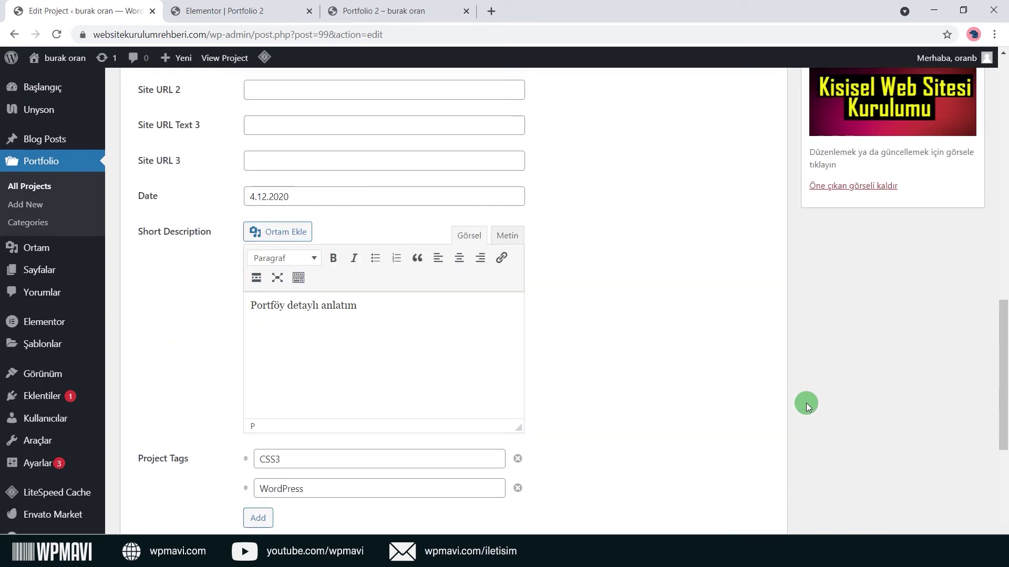
pyautogui.scroll(8, 755, 440)
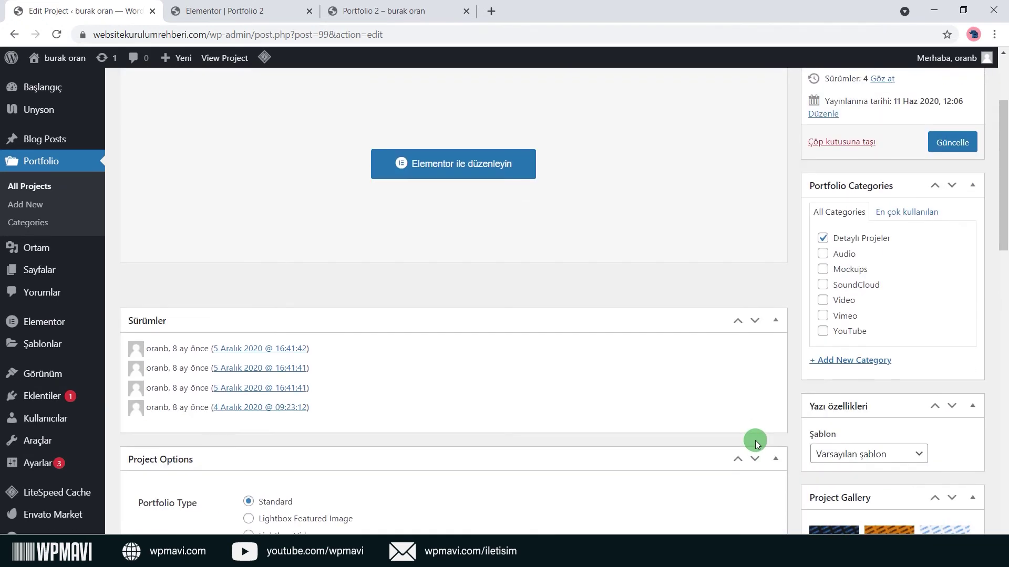
# Update the project, reload live Portfolio 2, filter to Detaylı Projeler and open Detailed Project 2.
pyautogui.click(952, 282)
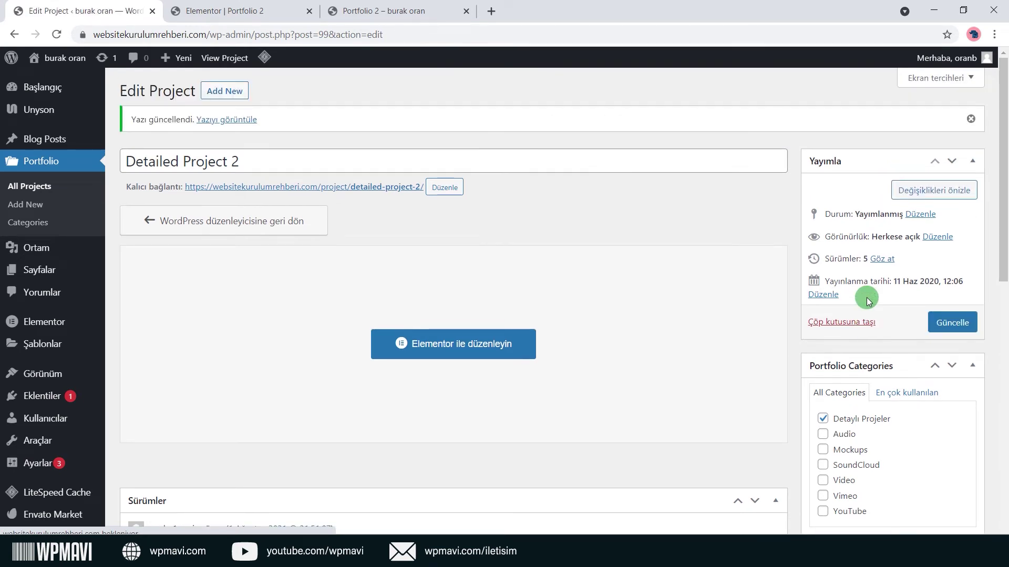
pyautogui.click(394, 11)
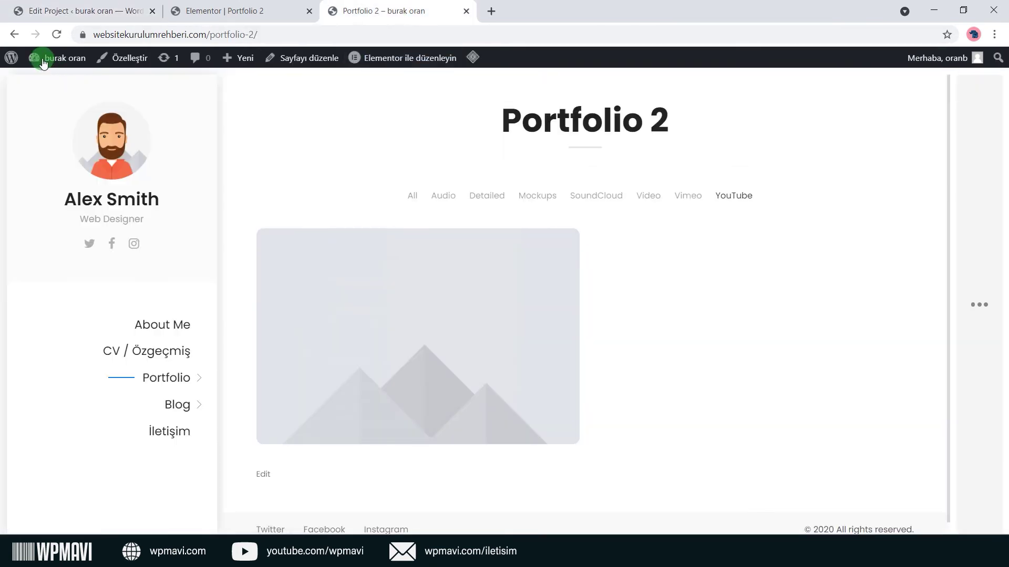
pyautogui.click(57, 34)
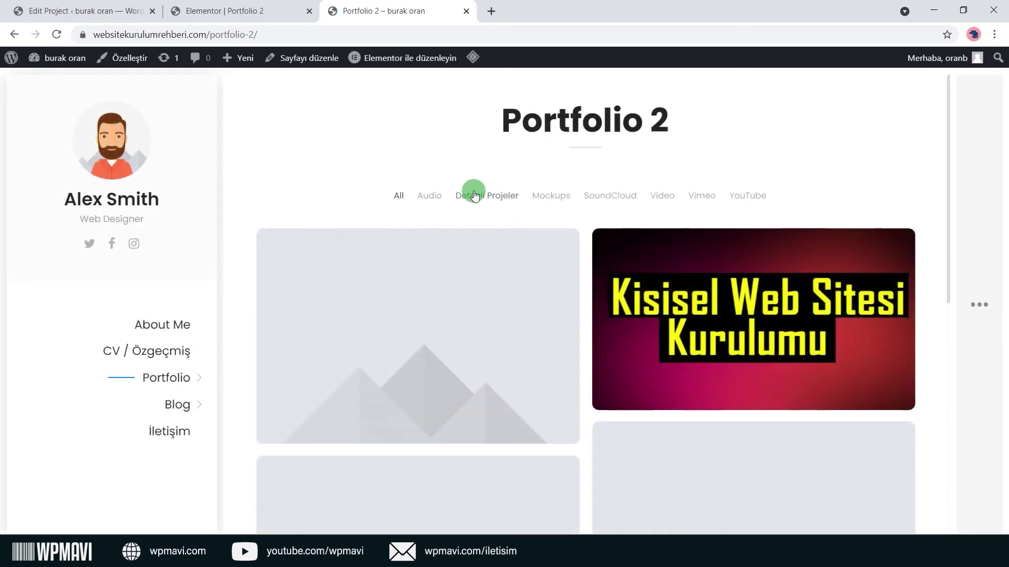
pyautogui.click(474, 194)
pyautogui.click(455, 287)
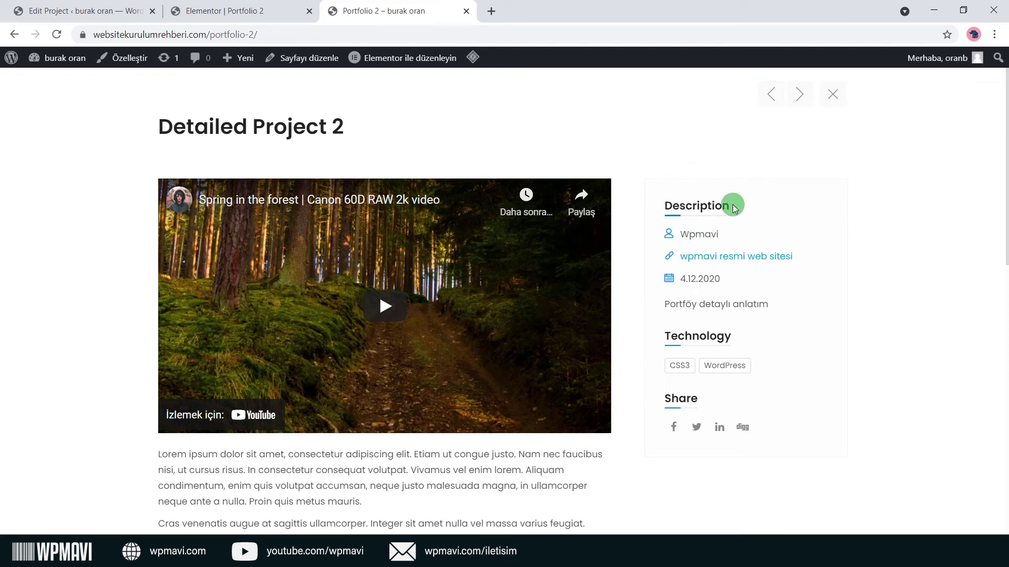
# Review the project description and view the dark gallery image in the lightbox, zooming in and out.
pyautogui.moveTo(705, 276); pyautogui.dragTo(774, 319)
pyautogui.click(773, 316)
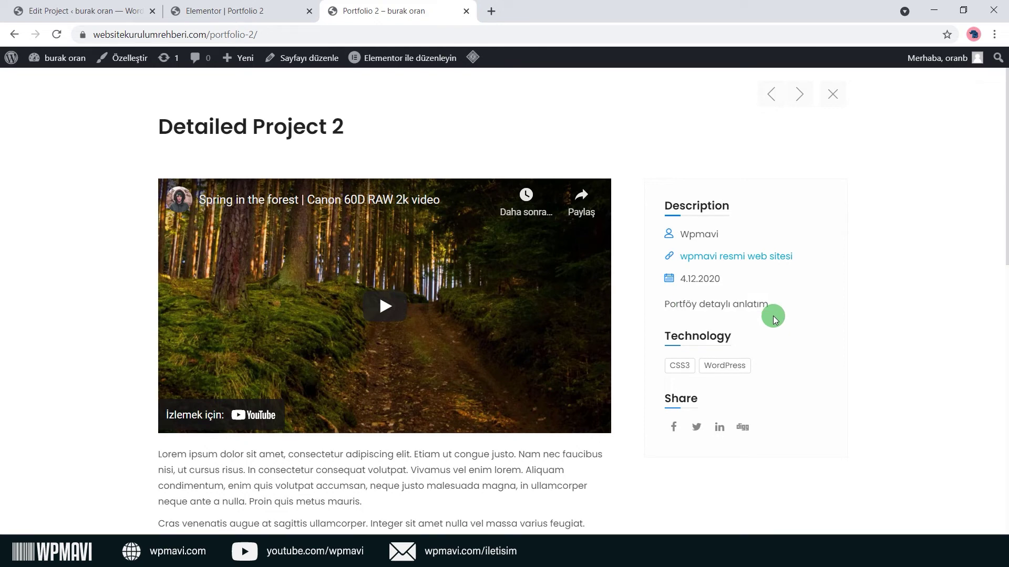
pyautogui.scroll(-1, 767, 311)
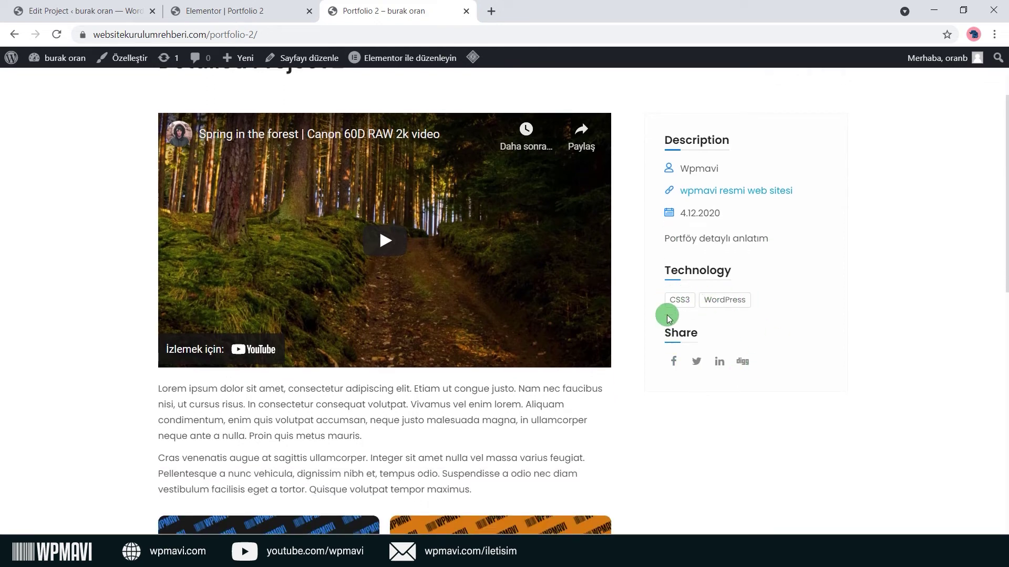
pyautogui.scroll(-6, 655, 383)
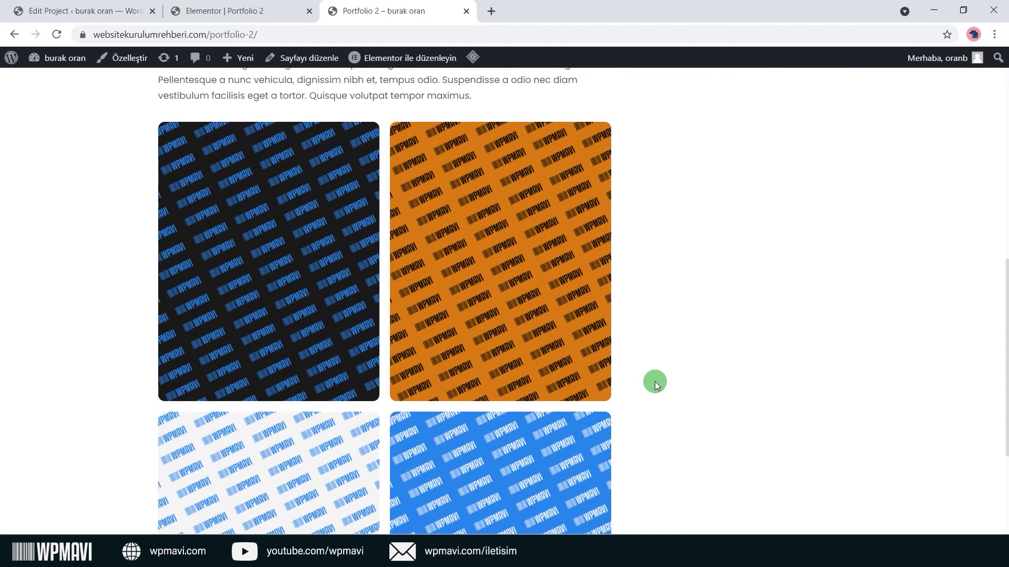
pyautogui.click(272, 261)
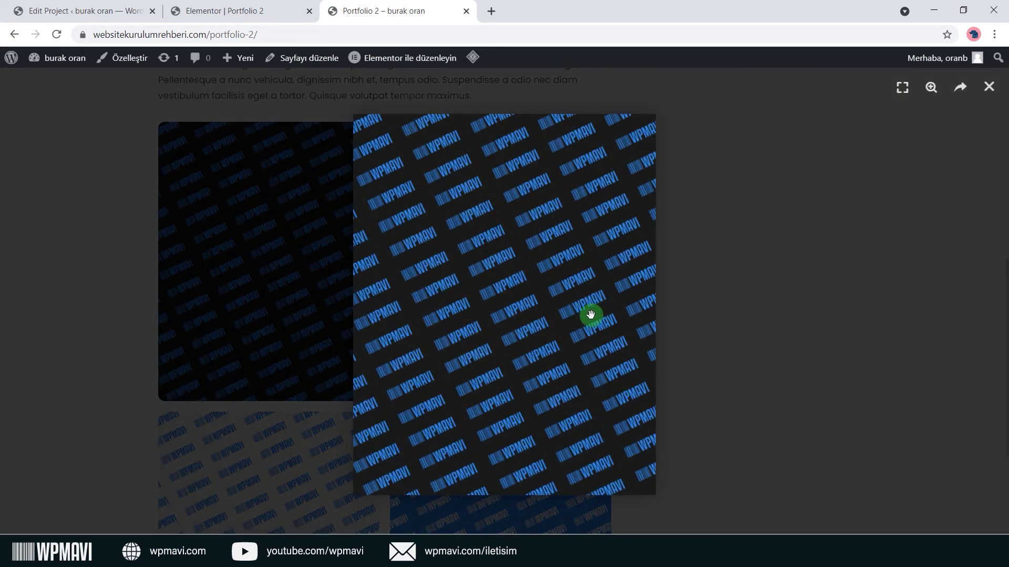
pyautogui.doubleClick(622, 327)
pyautogui.doubleClick(623, 328)
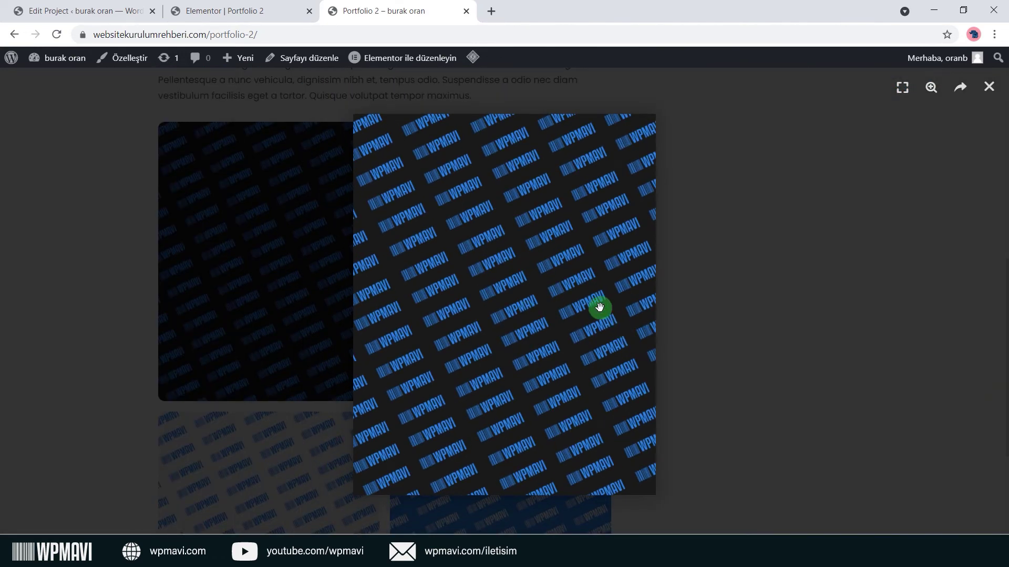
pyautogui.moveTo(867, 288); pyautogui.dragTo(173, 230)
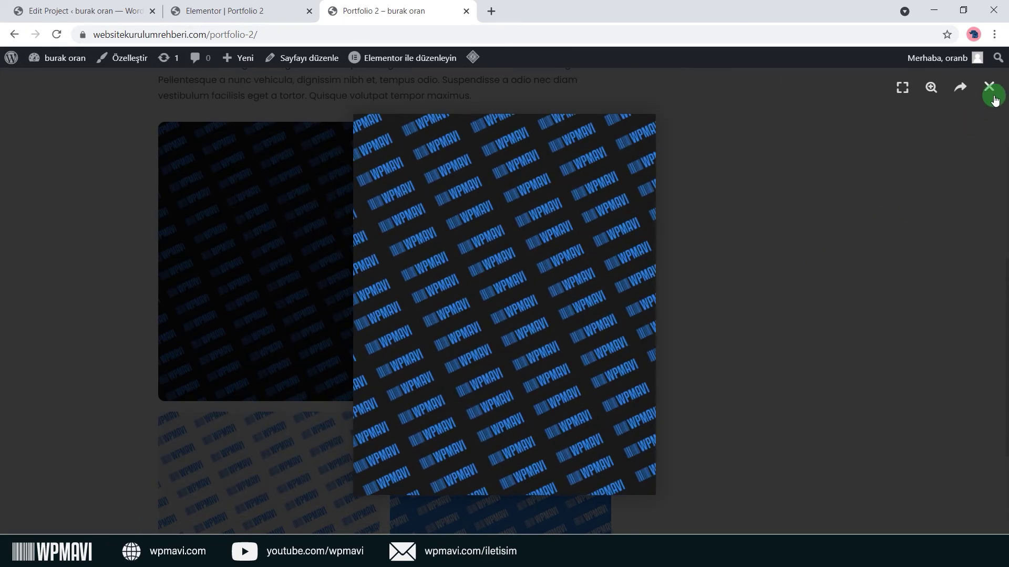
pyautogui.click(995, 100)
# View the orange and light-grey gallery images in the lightbox, closing each afterwards.
pyautogui.click(518, 214)
pyautogui.moveTo(730, 277); pyautogui.dragTo(775, 229)
pyautogui.click(984, 101)
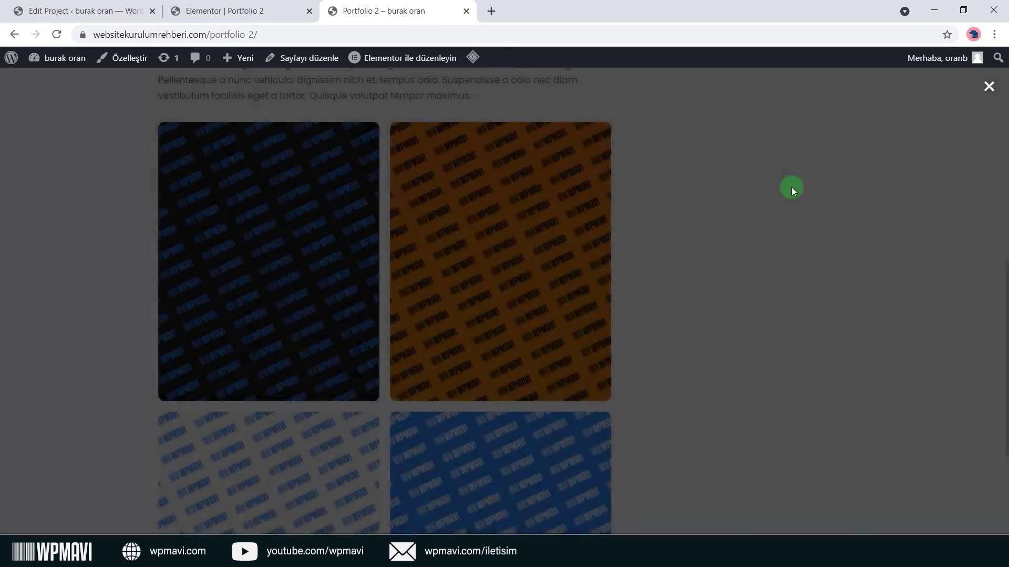
pyautogui.scroll(-2, 295, 344)
pyautogui.click(289, 354)
pyautogui.moveTo(773, 250); pyautogui.dragTo(315, 255)
pyautogui.click(997, 91)
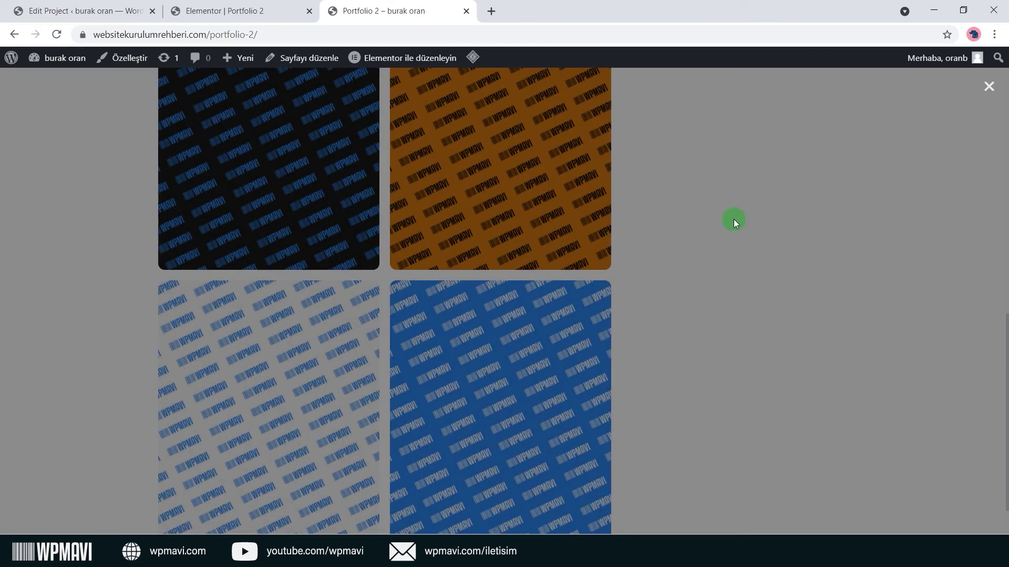
# Scroll through the project text again and return to the Detailed Project 2 edit tab.
pyautogui.scroll(3, 714, 236)
pyautogui.scroll(8, 709, 251)
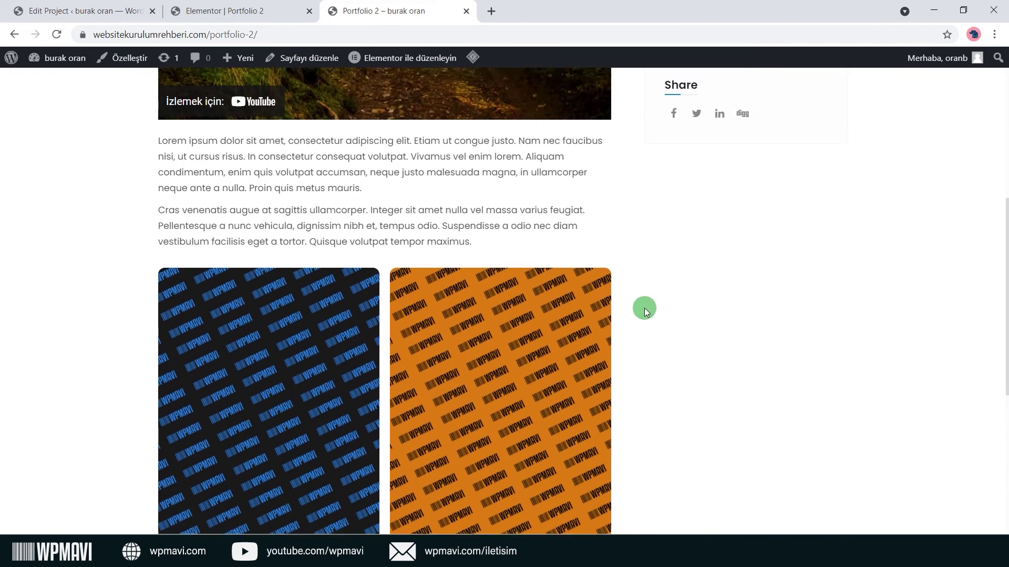
pyautogui.scroll(-3, 442, 297)
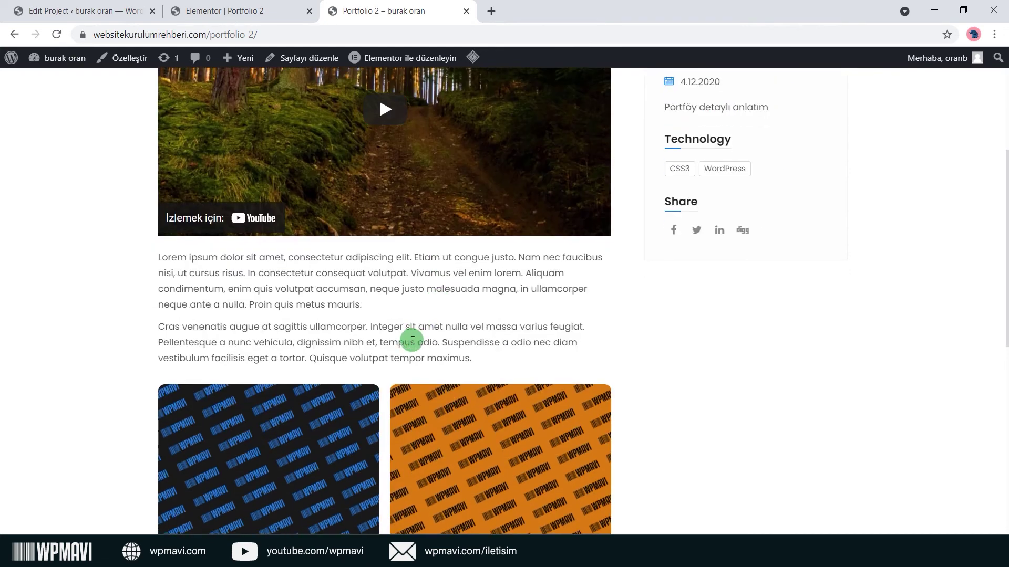
pyautogui.moveTo(471, 357); pyautogui.dragTo(149, 266)
pyautogui.click(267, 302)
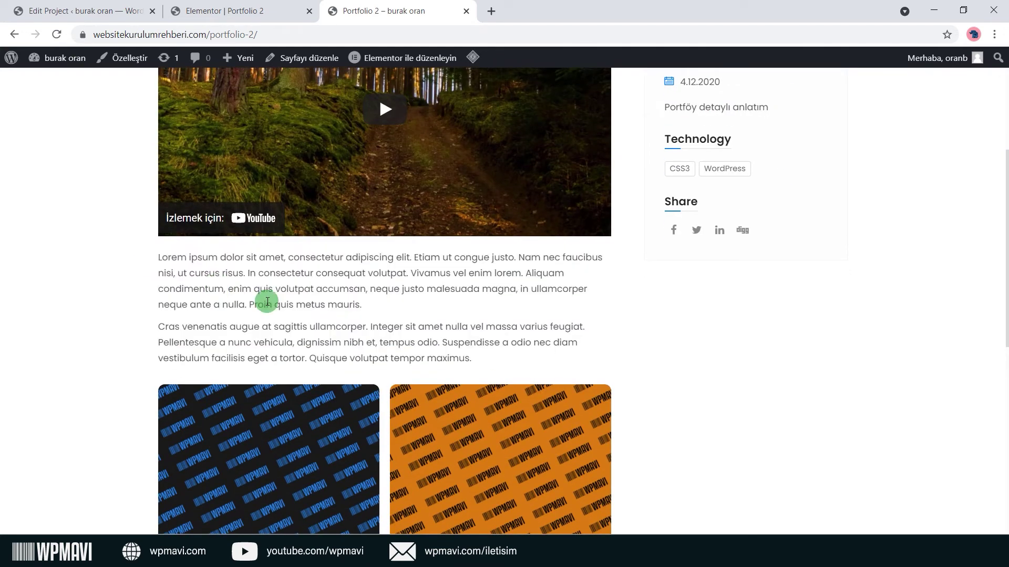
pyautogui.scroll(4, 375, 321)
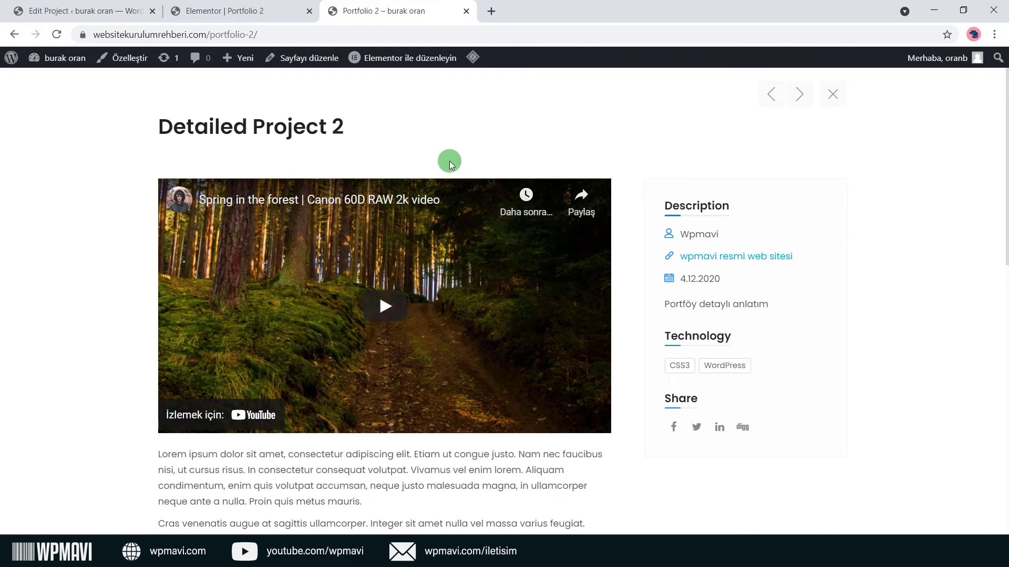
pyautogui.hotkey('ctrl', '1')
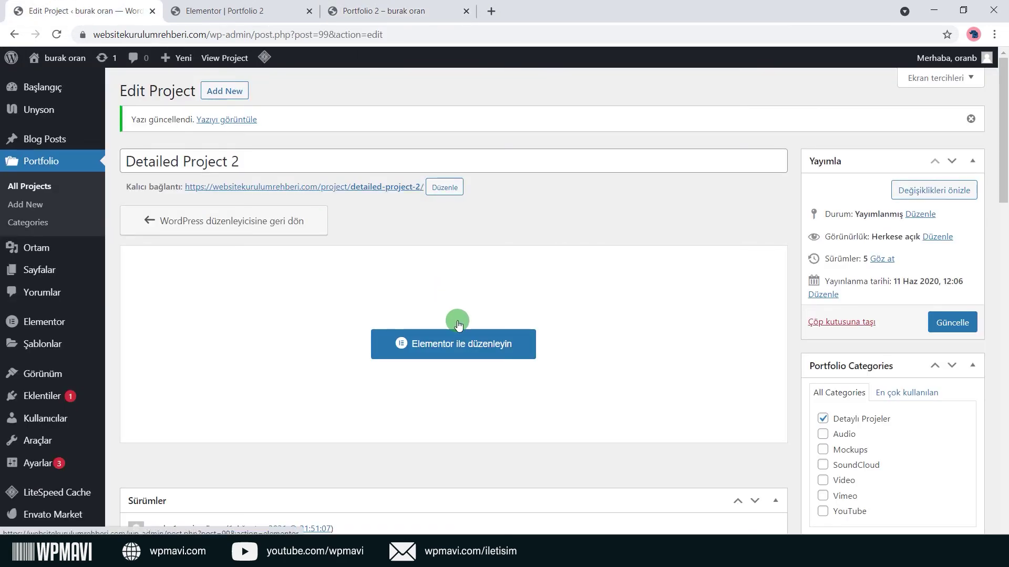
pyautogui.rightClick(505, 350)
pyautogui.click(528, 359)
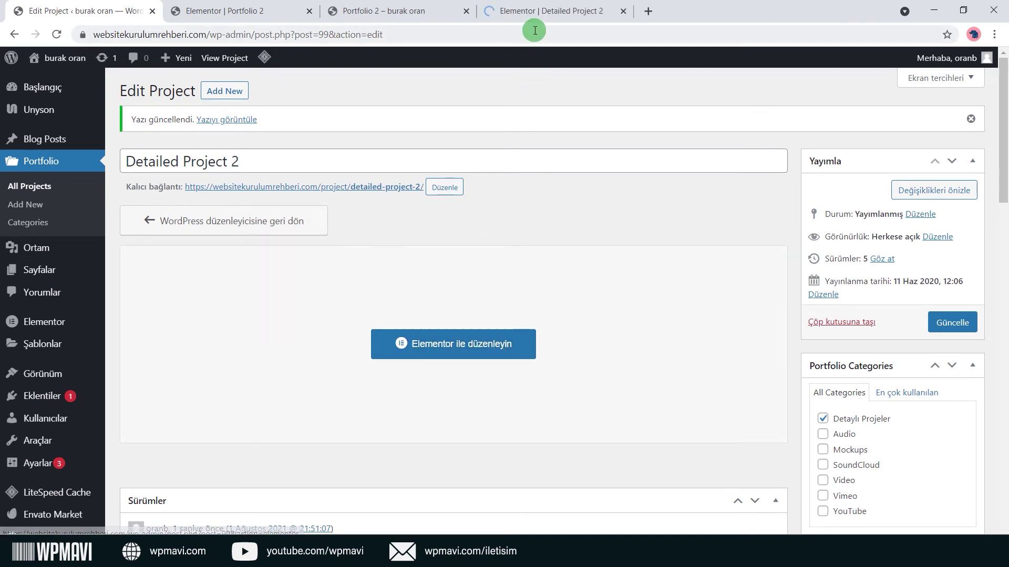
pyautogui.click(533, 10)
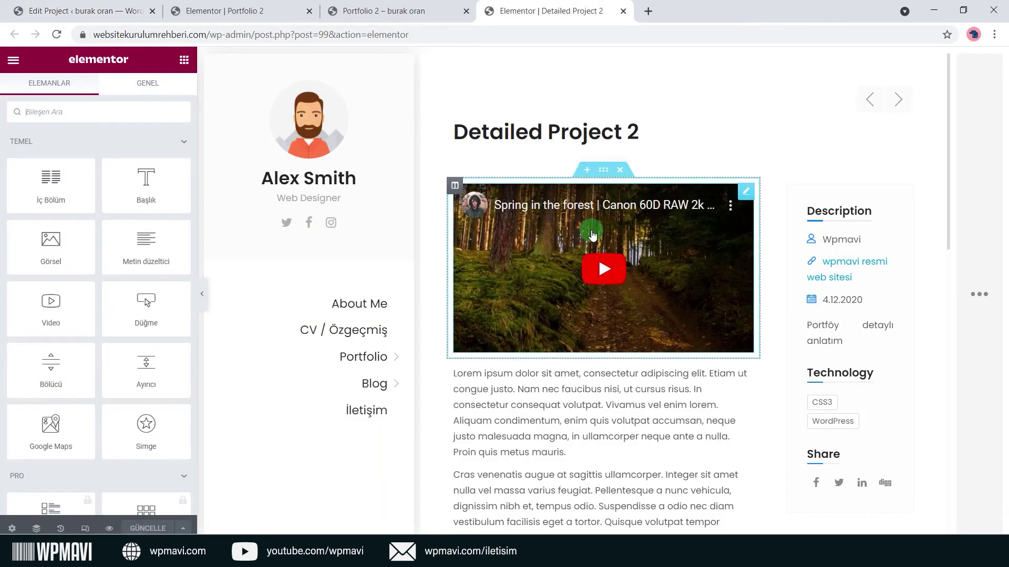
pyautogui.scroll(-3, 592, 235)
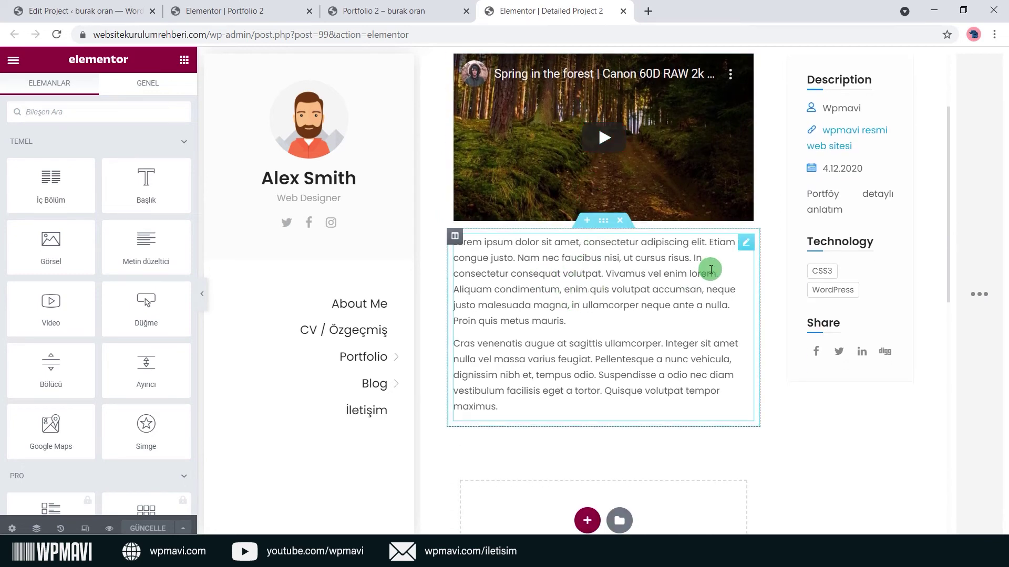
pyautogui.scroll(-3, 710, 270)
pyautogui.scroll(4, 676, 203)
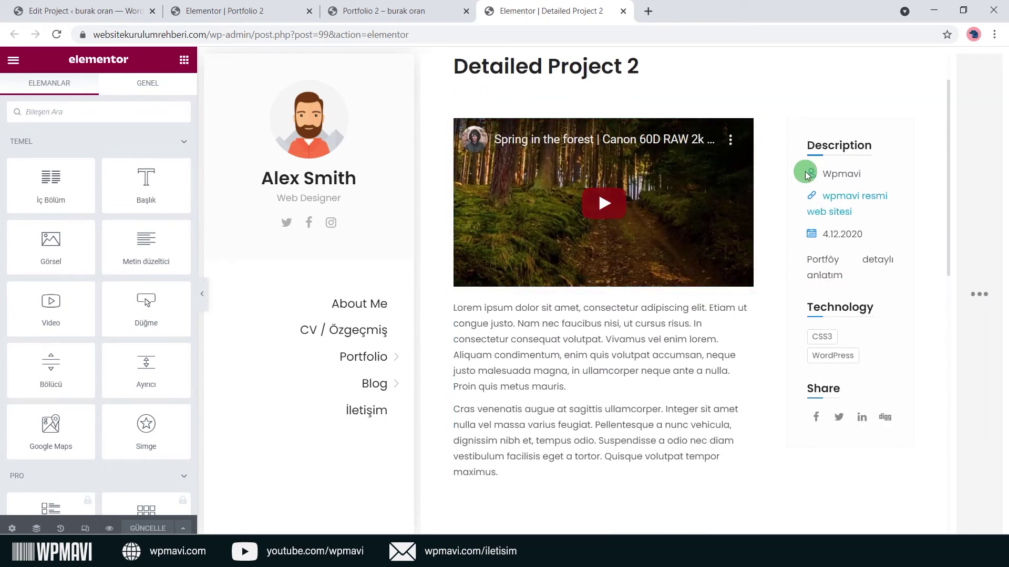
pyautogui.scroll(-5, 854, 340)
pyautogui.scroll(-2, 578, 423)
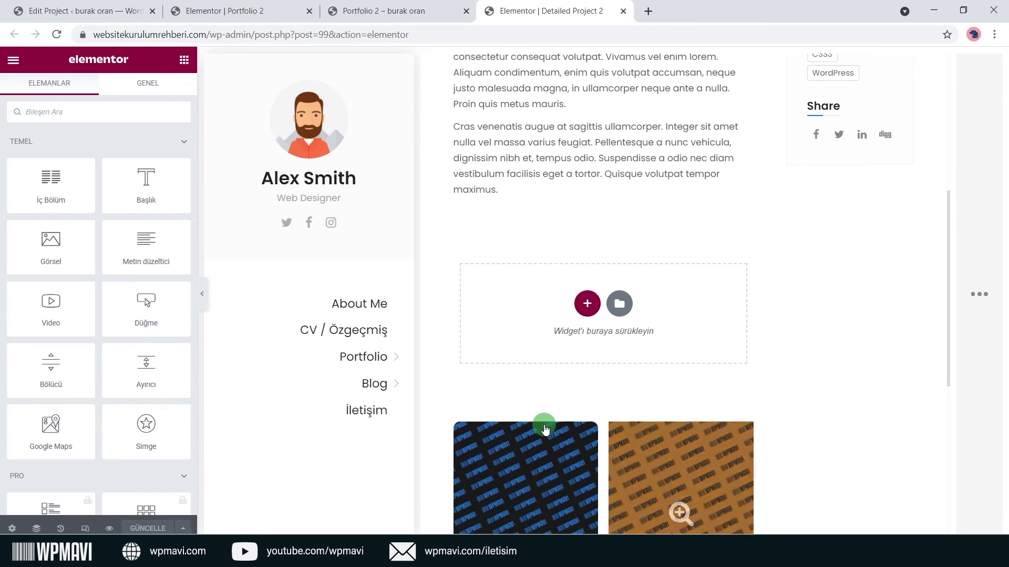
pyautogui.scroll(8, 652, 378)
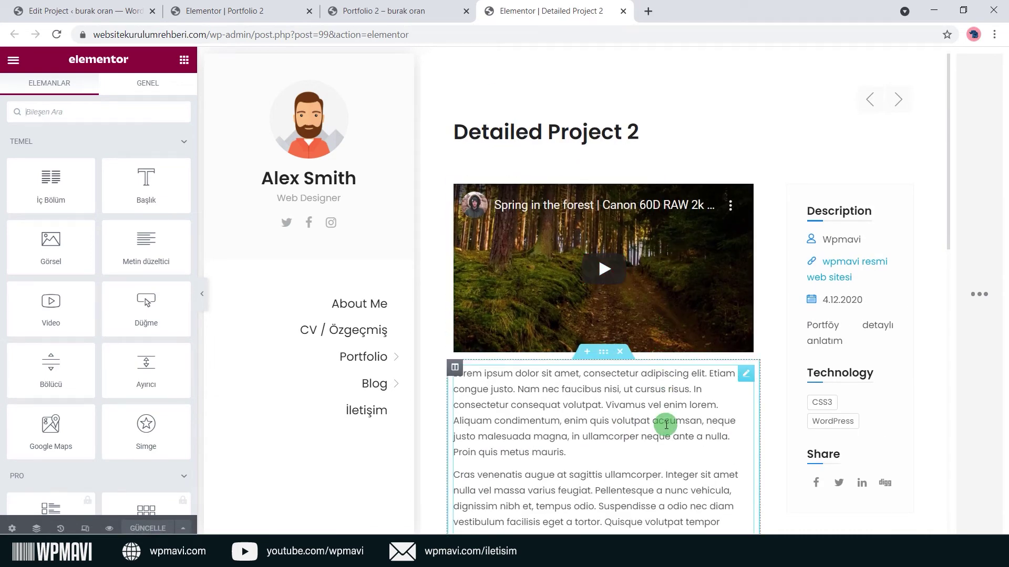
pyautogui.scroll(-3, 666, 424)
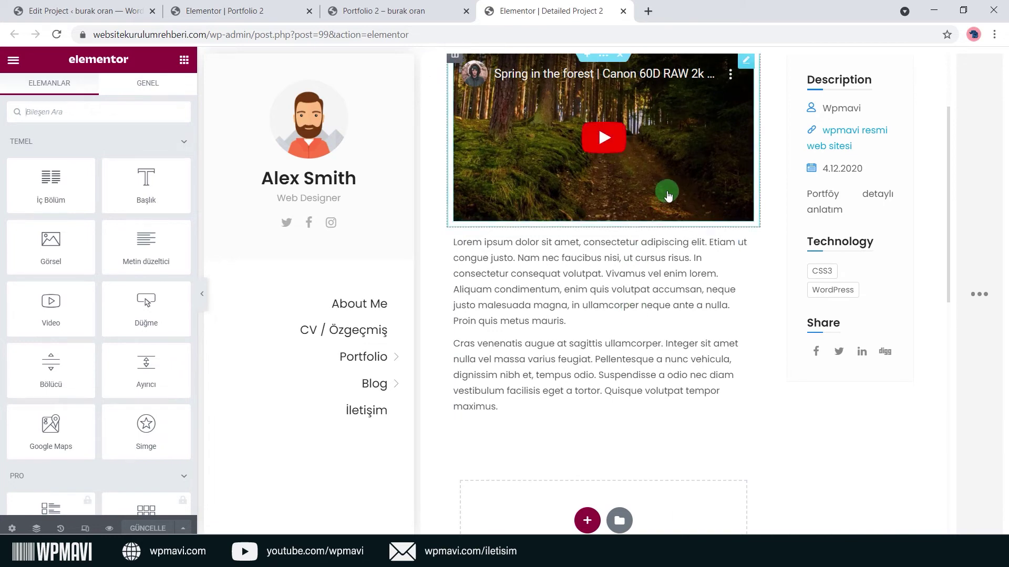
pyautogui.scroll(1, 668, 195)
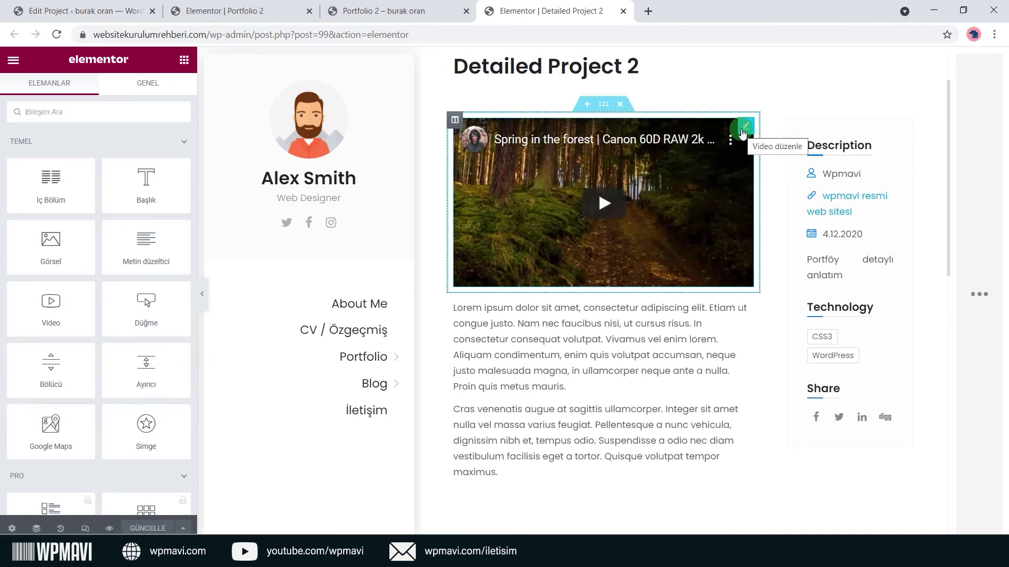
pyautogui.click(743, 131)
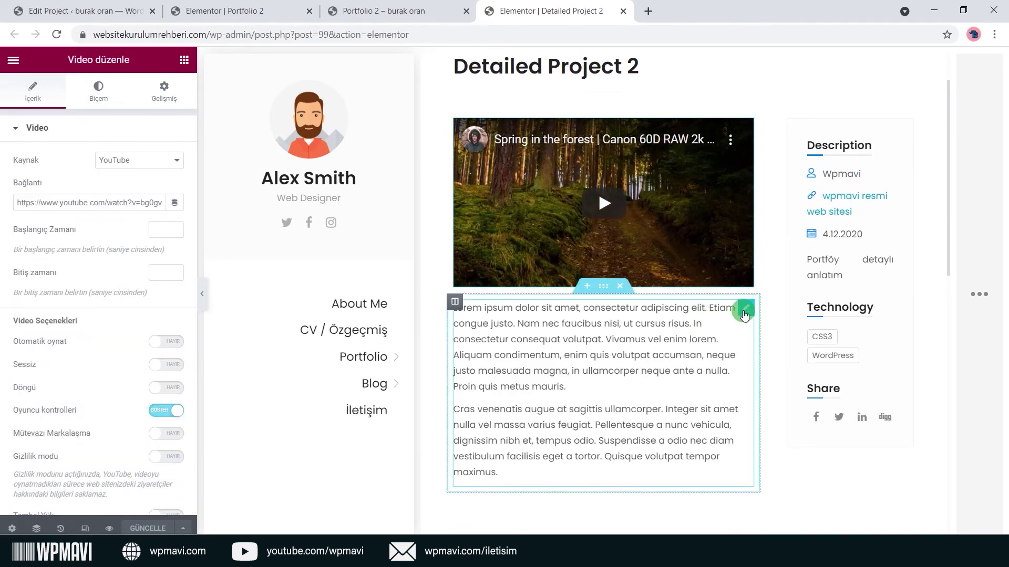
pyautogui.click(744, 312)
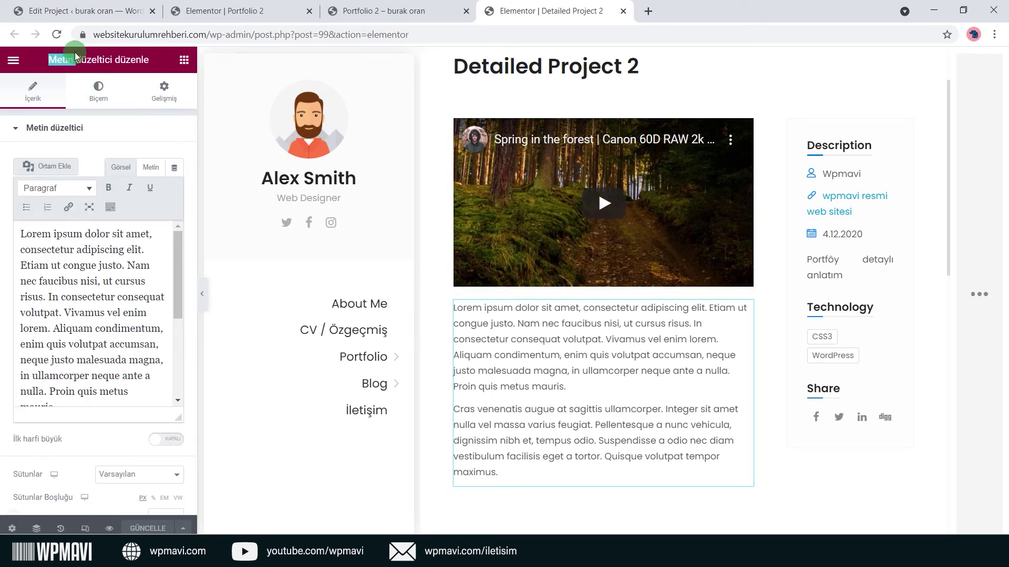
pyautogui.moveTo(695, 370); pyautogui.dragTo(571, 366)
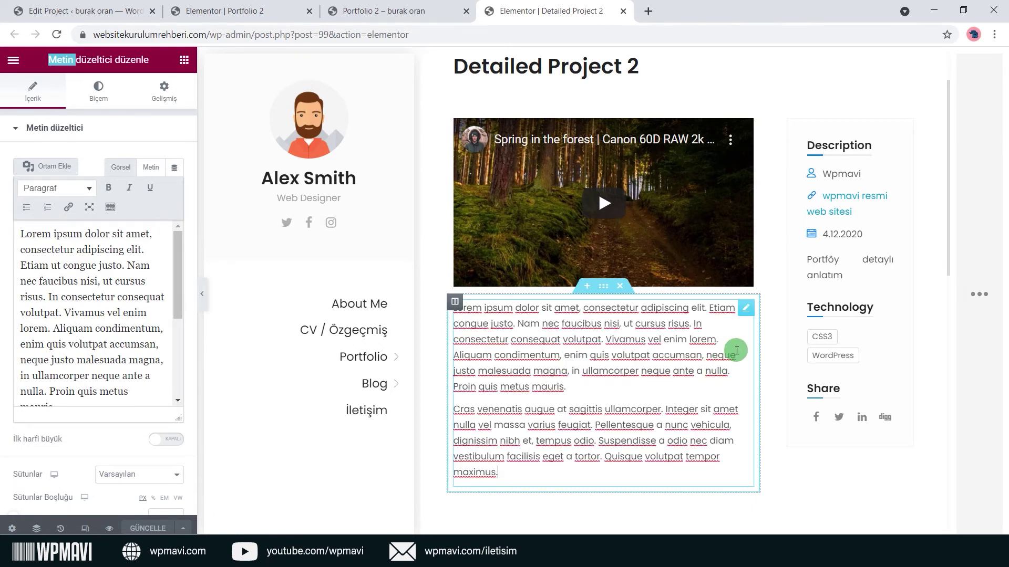
pyautogui.rightClick(636, 347)
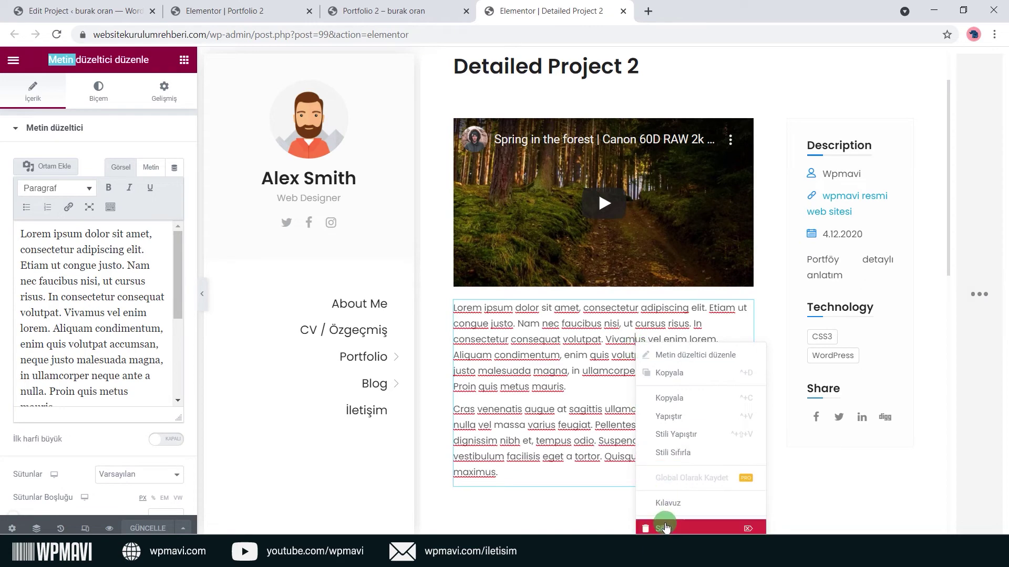
pyautogui.rightClick(638, 244)
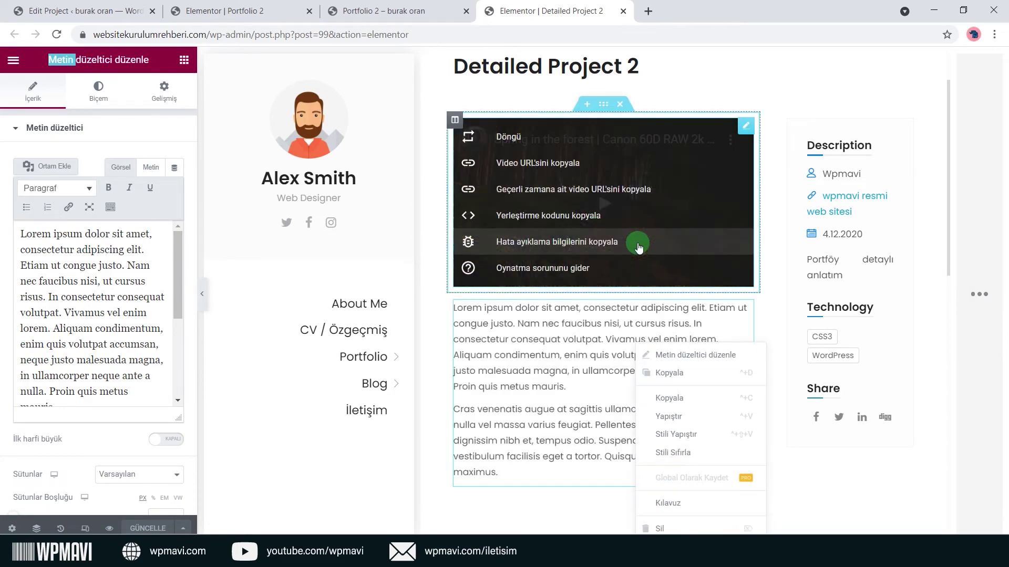
pyautogui.click(594, 352)
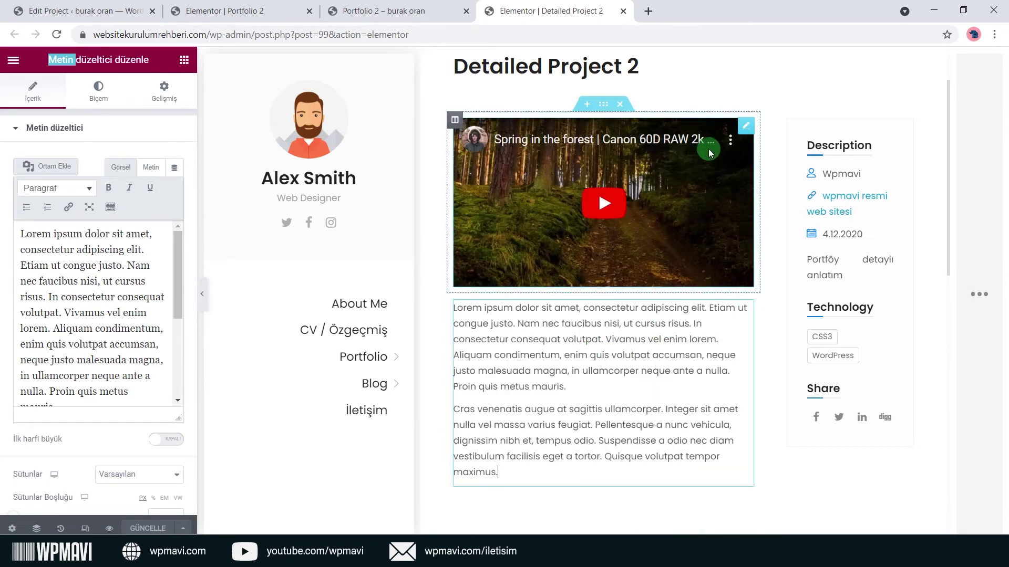
pyautogui.click(742, 134)
pyautogui.rightClick(742, 134)
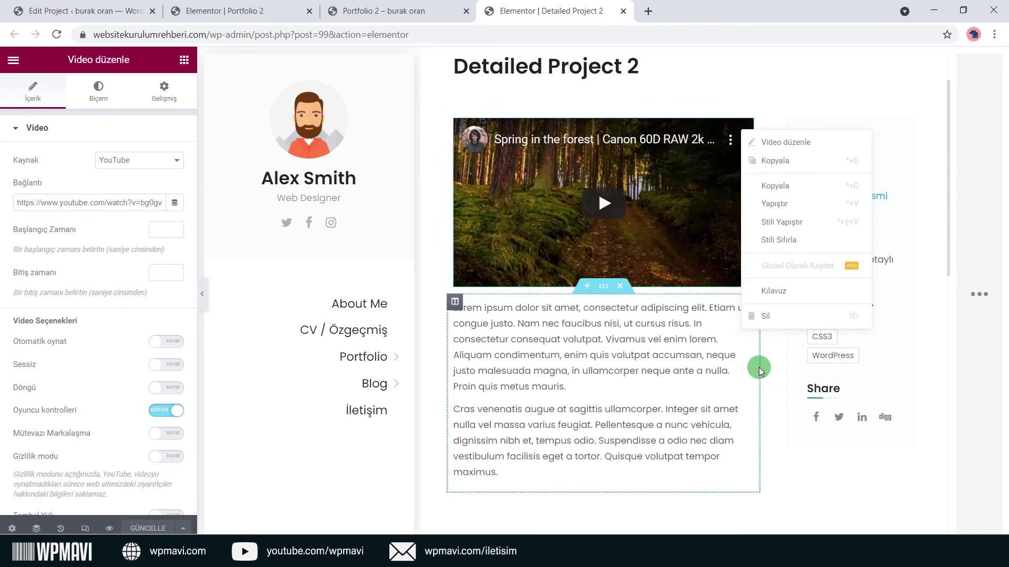
pyautogui.press('Escape')
pyautogui.scroll(-4, 759, 368)
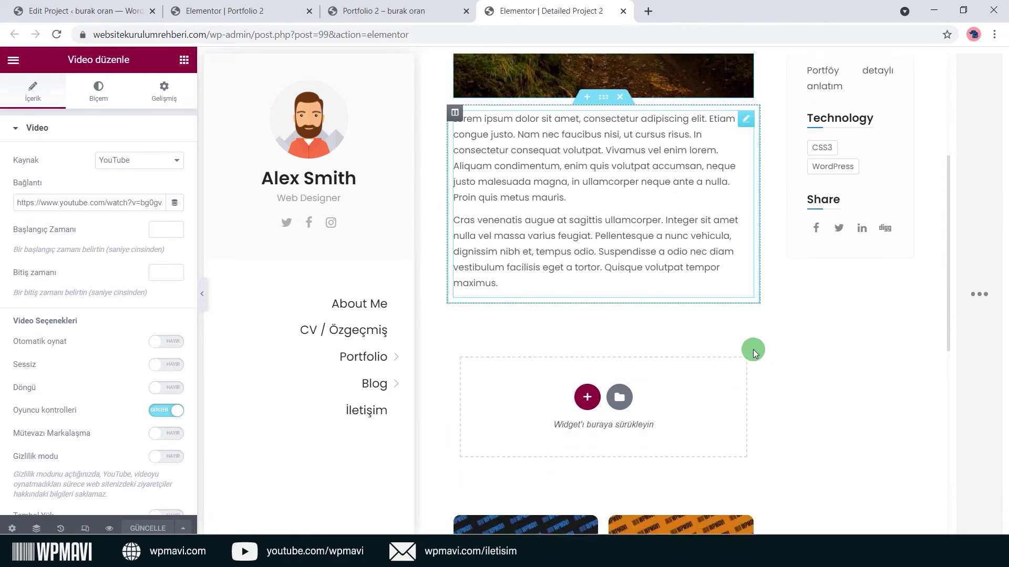
# Add a single-column section below the project text and drop a searched Temel Galeri widget into it.
pyautogui.click(587, 390)
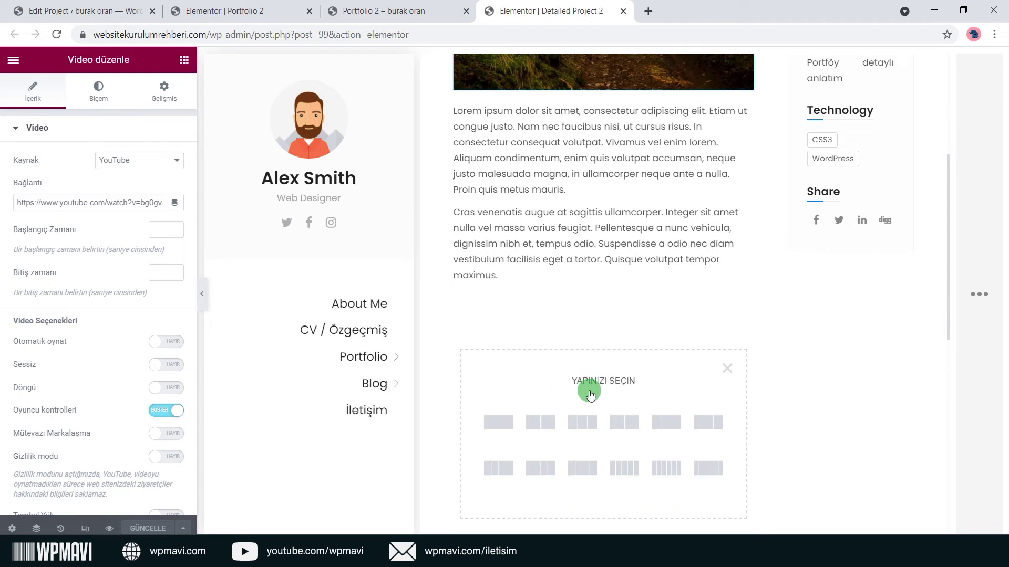
pyautogui.click(499, 423)
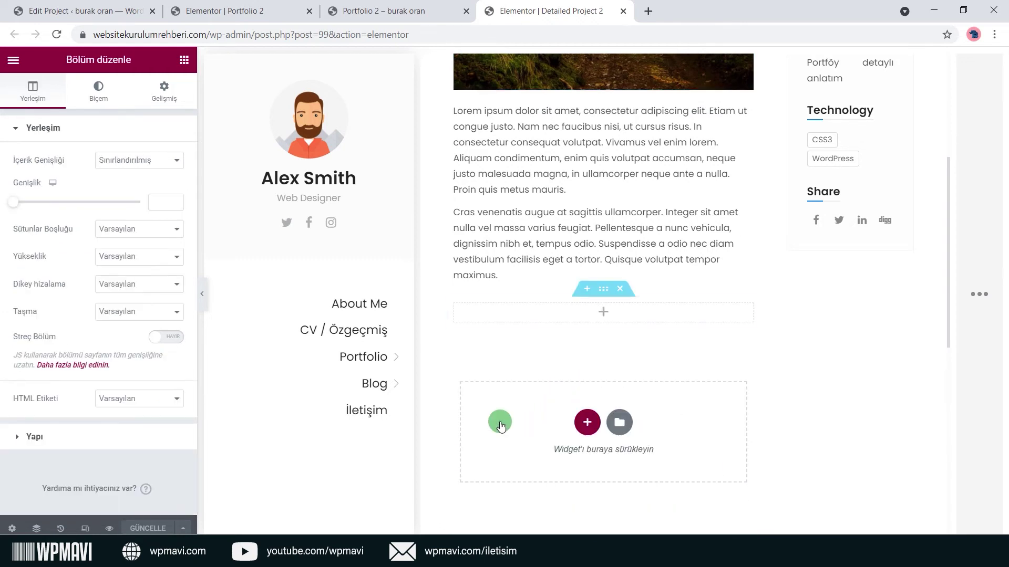
pyautogui.click(183, 60)
pyautogui.click(142, 113)
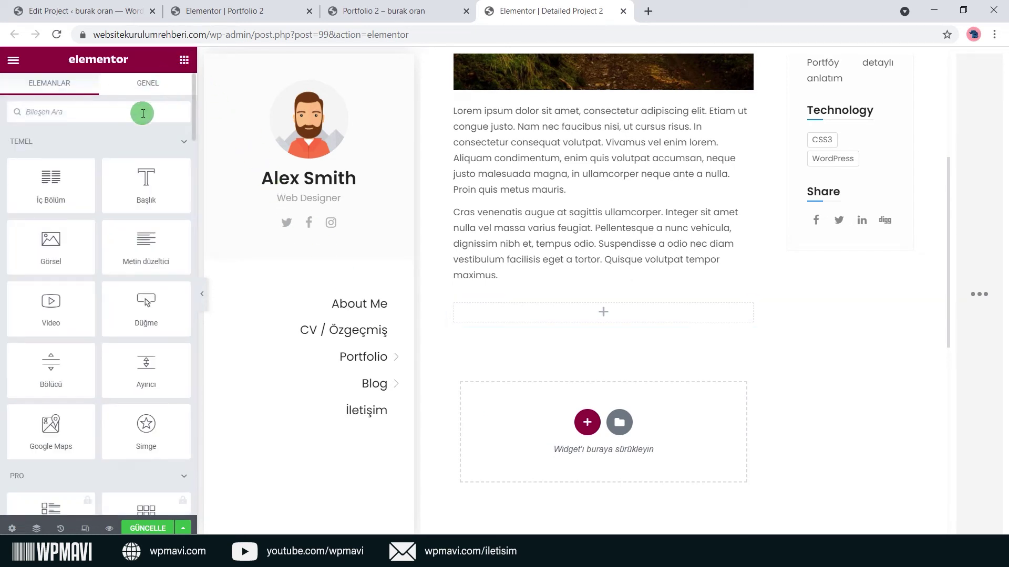
pyautogui.write('leri')
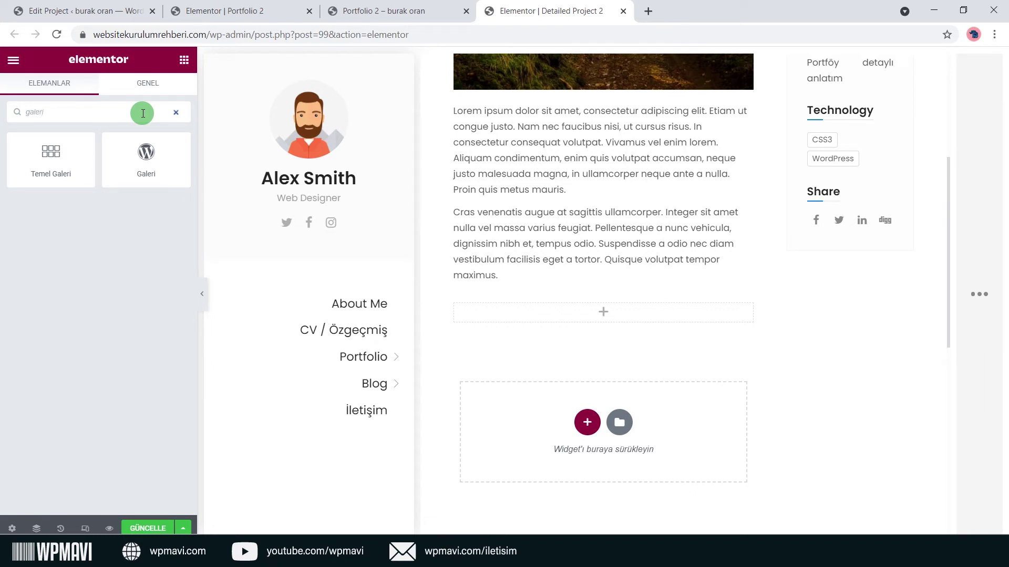
pyautogui.moveTo(58, 163); pyautogui.dragTo(589, 323)
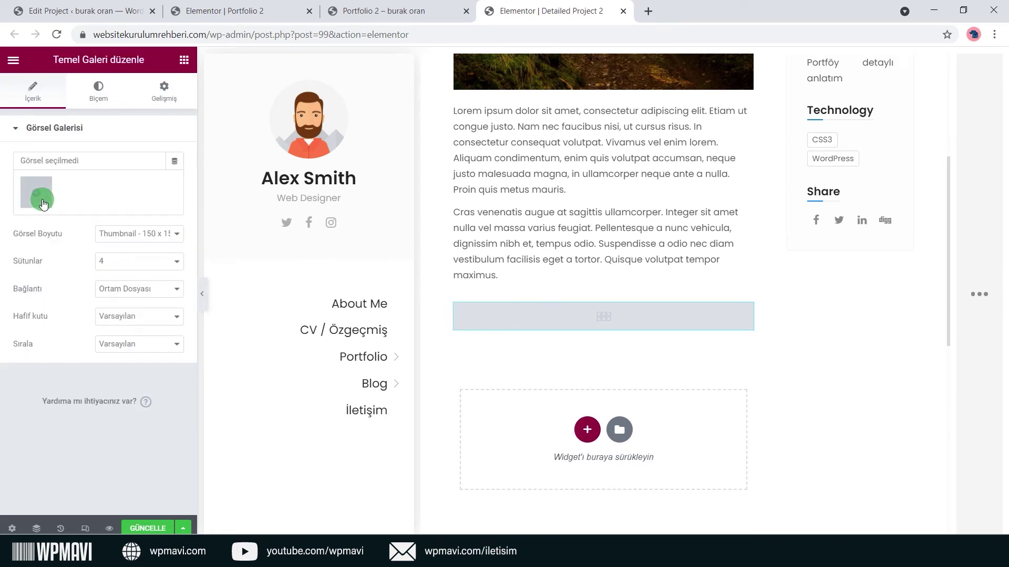
# Build the gallery from the dark blue, orange, light blue and bright blue pattern images.
pyautogui.click(43, 204)
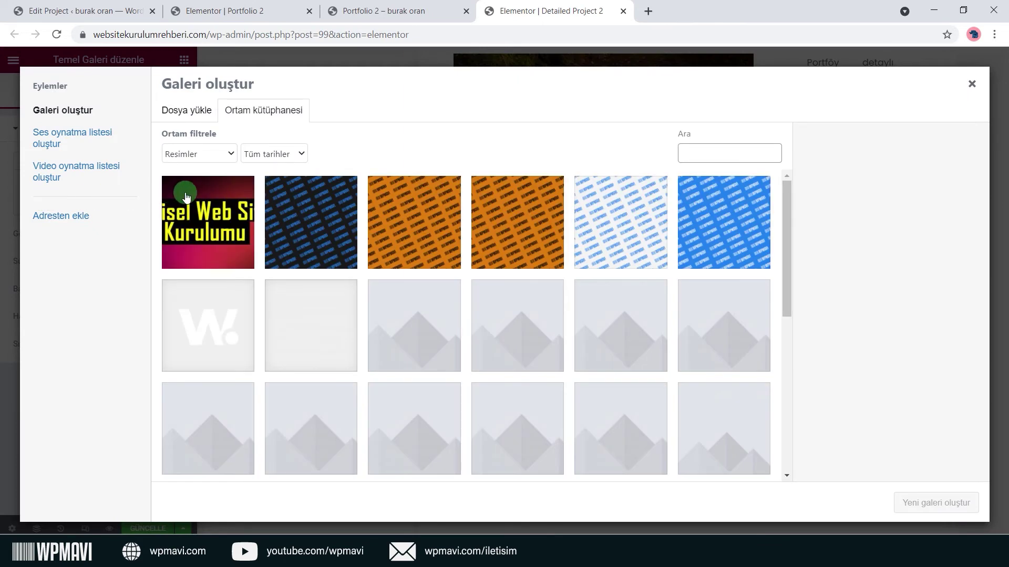
pyautogui.click(339, 212)
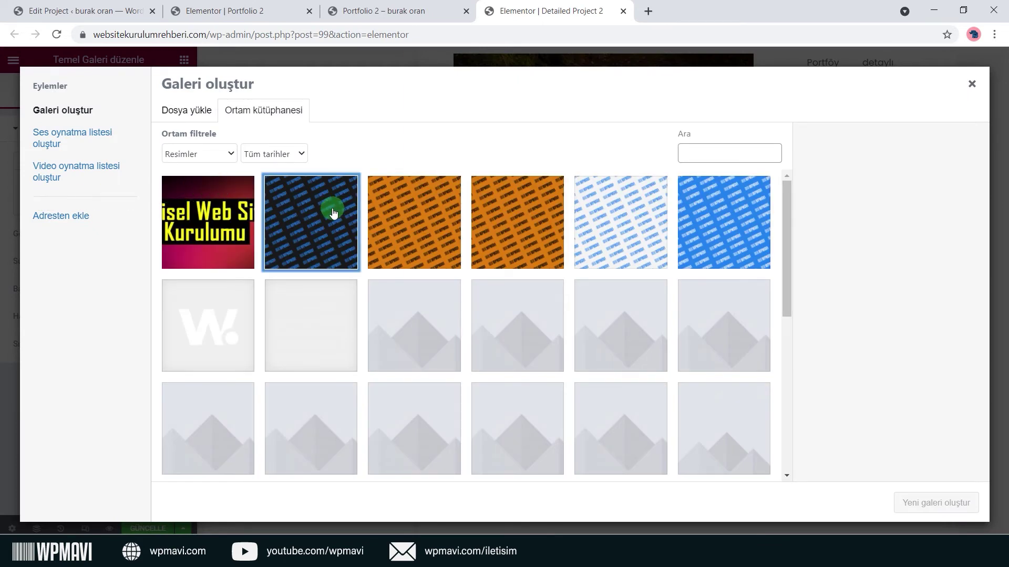
pyautogui.click(439, 218)
pyautogui.click(599, 215)
pyautogui.click(698, 226)
pyautogui.click(936, 509)
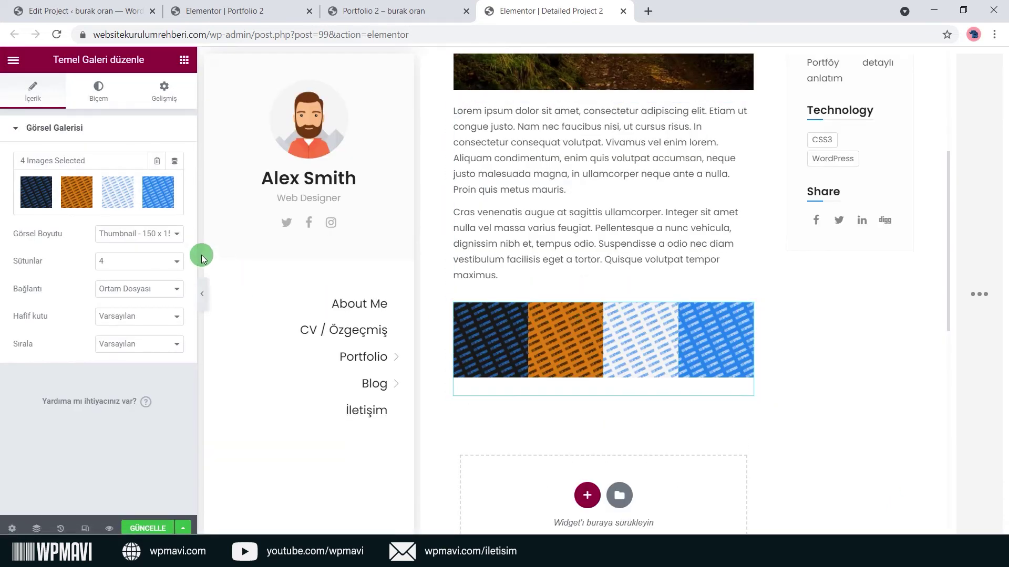
# Set the gallery image size to 1536x1536 and show it in 2 columns.
pyautogui.click(176, 234)
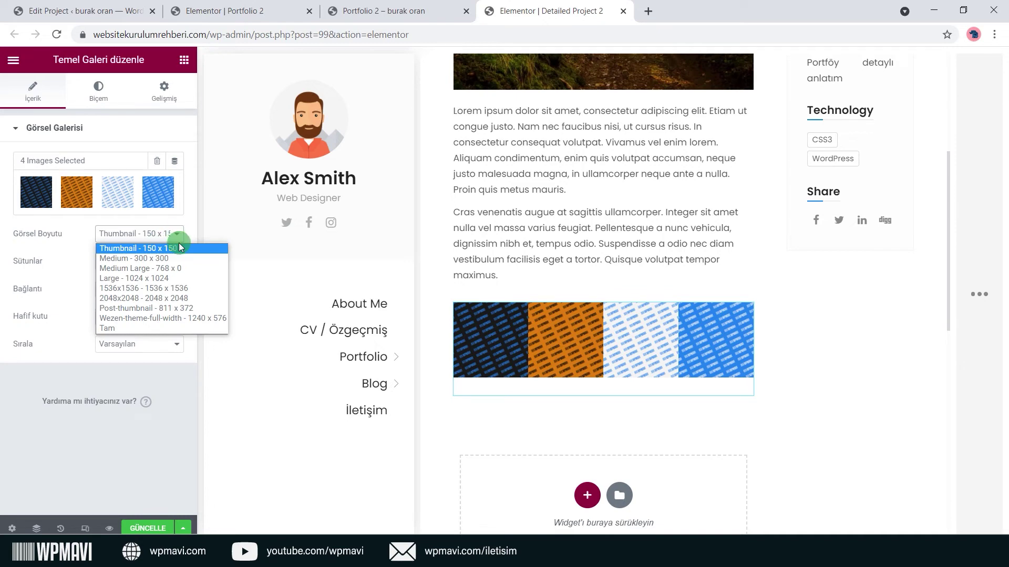
pyautogui.click(181, 258)
pyautogui.click(174, 241)
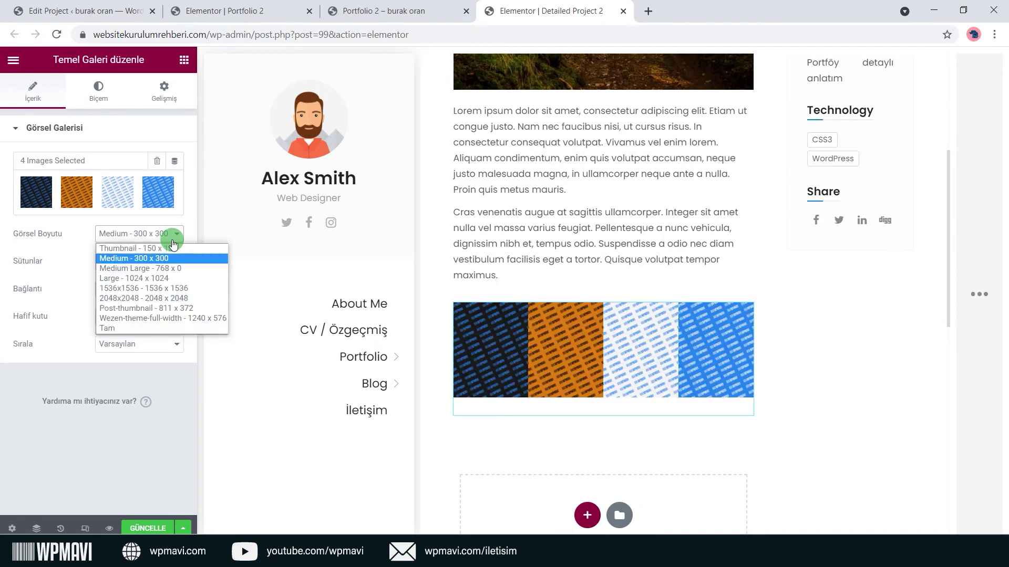
pyautogui.click(179, 278)
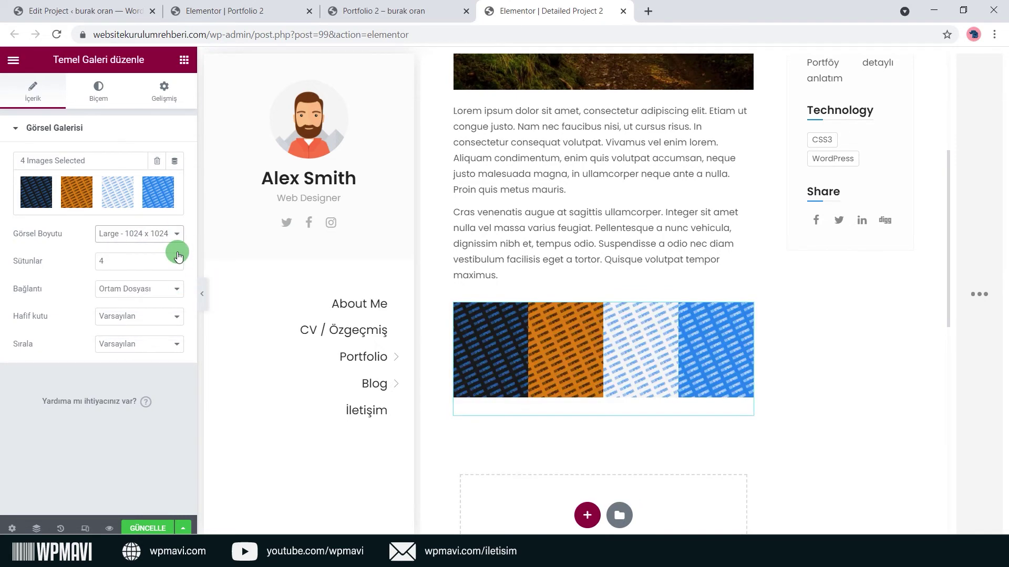
pyautogui.click(177, 236)
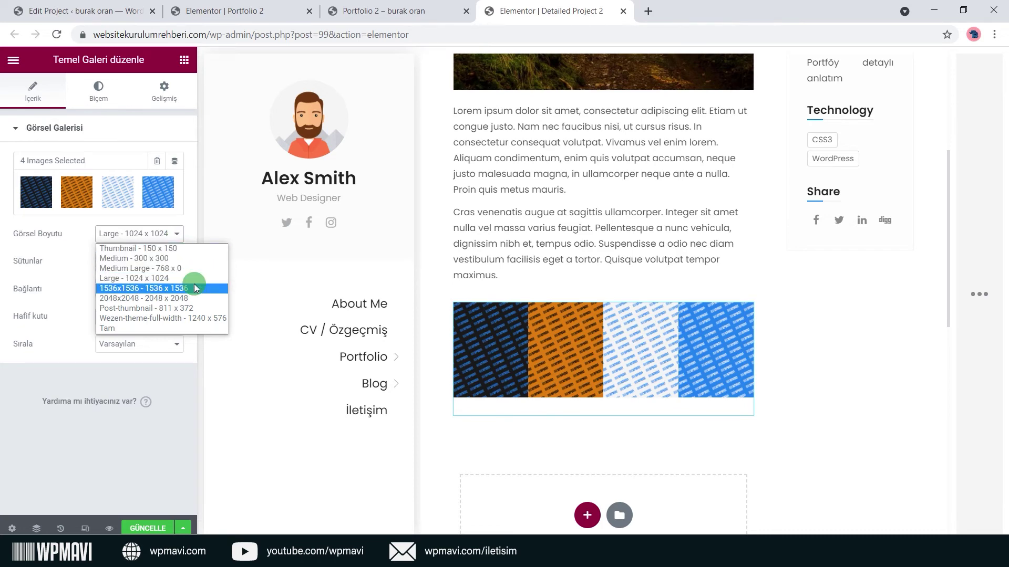
pyautogui.click(193, 288)
pyautogui.click(175, 262)
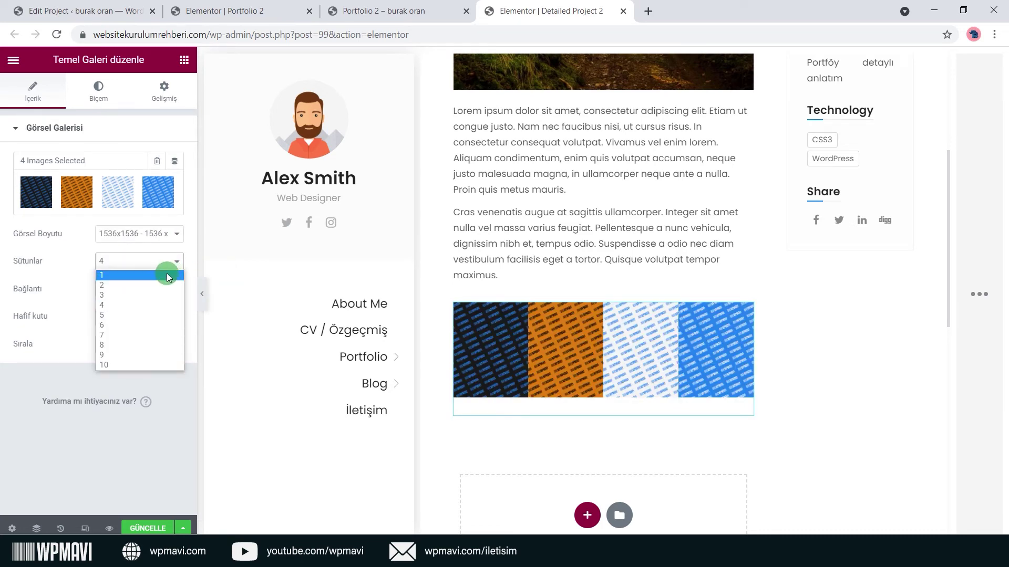
pyautogui.click(165, 285)
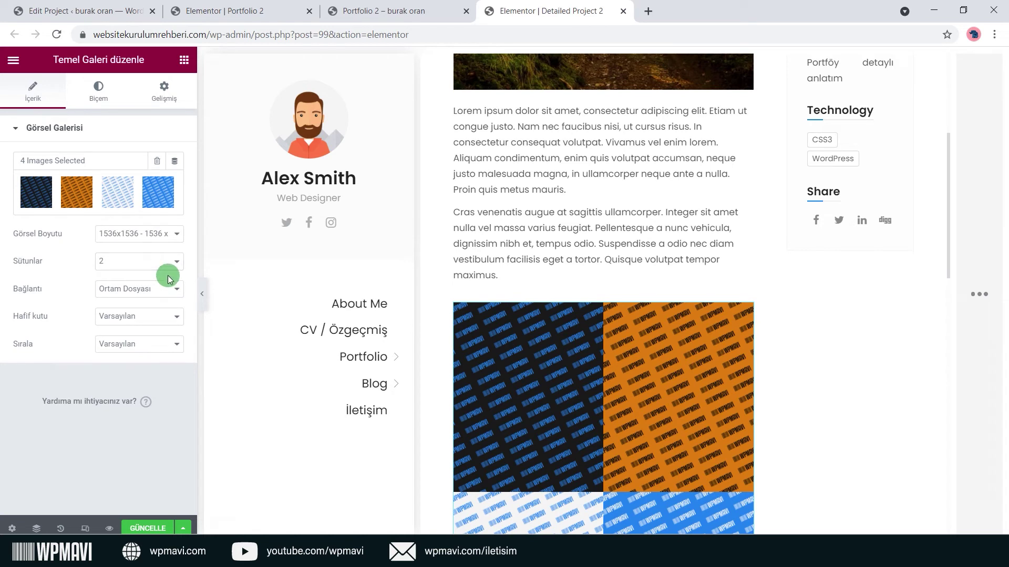
# Link images to the media file, enable the lightbox, keep default order, and put the blue image first.
pyautogui.click(168, 294)
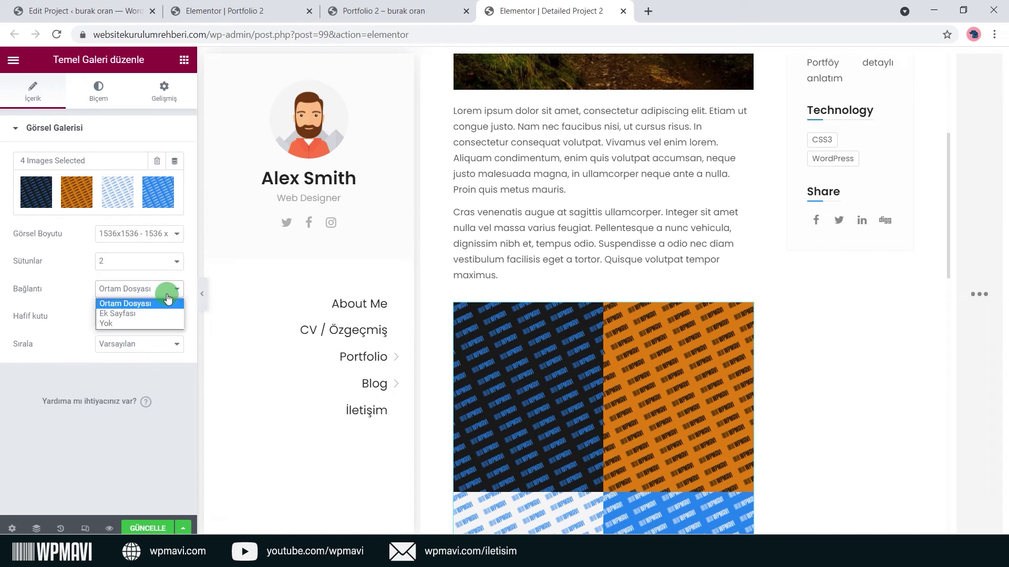
pyautogui.click(168, 304)
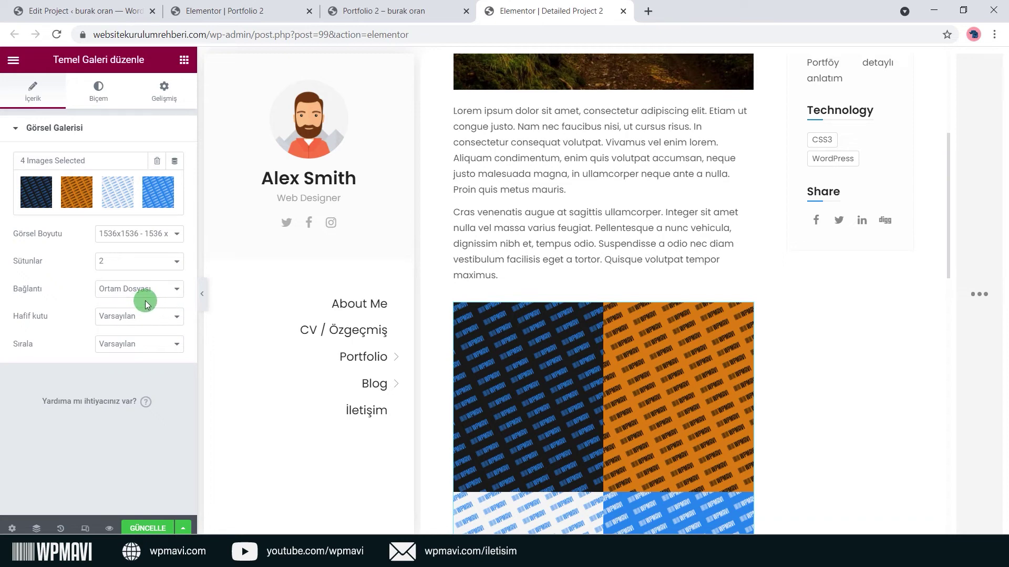
pyautogui.click(146, 316)
pyautogui.click(142, 338)
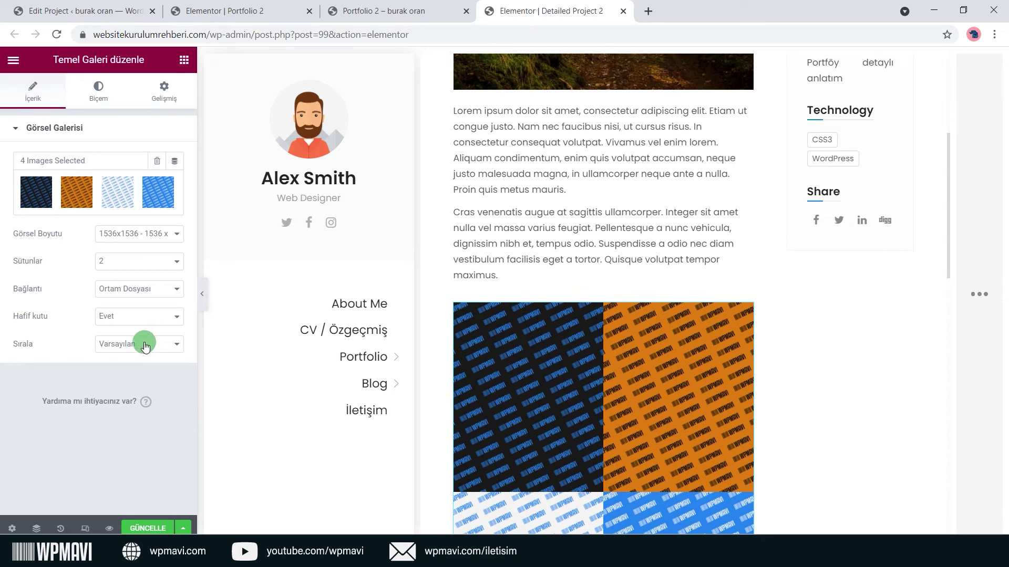
pyautogui.click(146, 345)
pyautogui.click(145, 360)
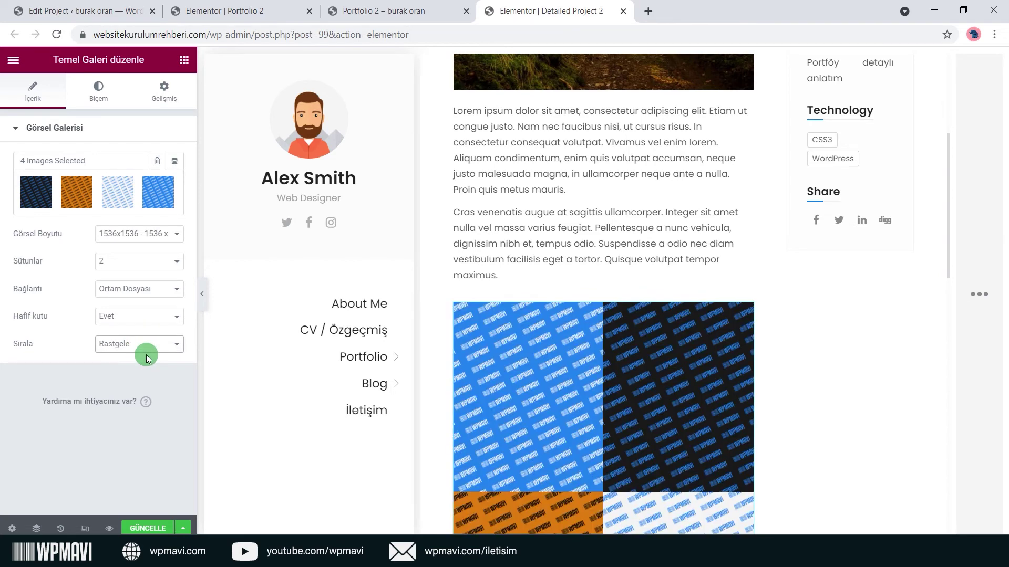
pyautogui.click(148, 347)
pyautogui.click(147, 355)
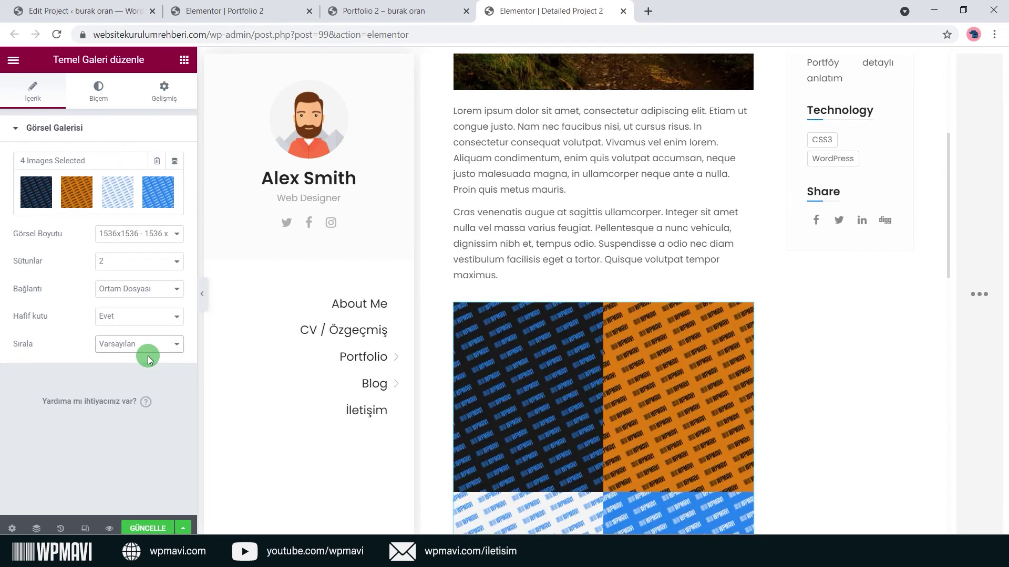
pyautogui.click(98, 198)
pyautogui.moveTo(198, 196); pyautogui.dragTo(545, 235)
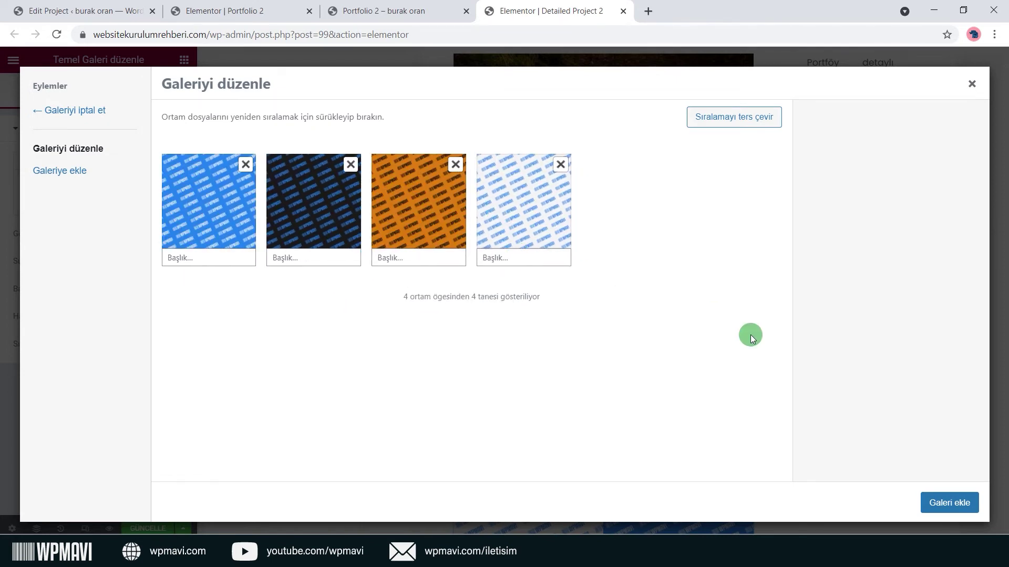
pyautogui.click(950, 503)
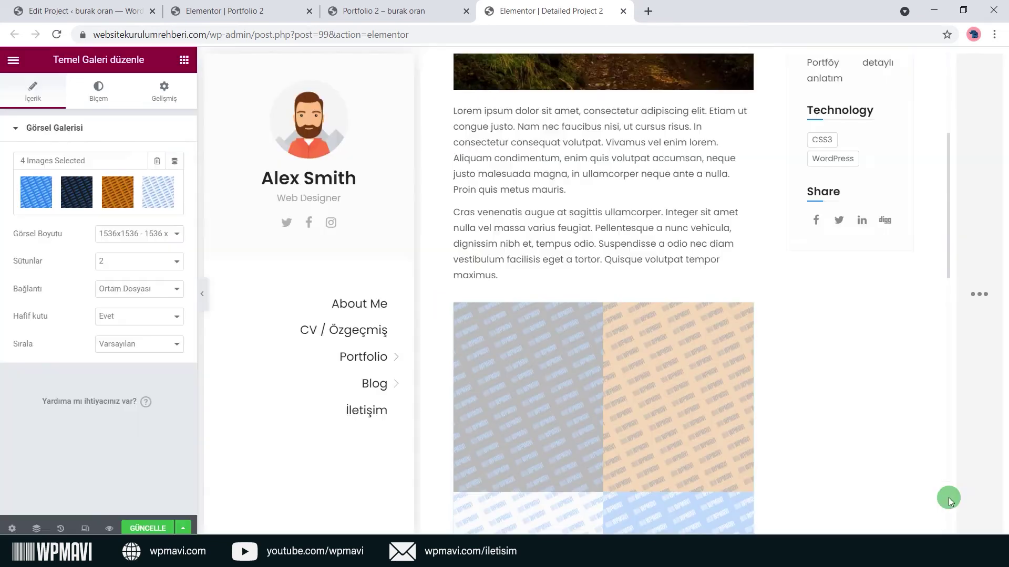
# Set custom image spacing of 16 in the gallery style and preview the page.
pyautogui.click(101, 97)
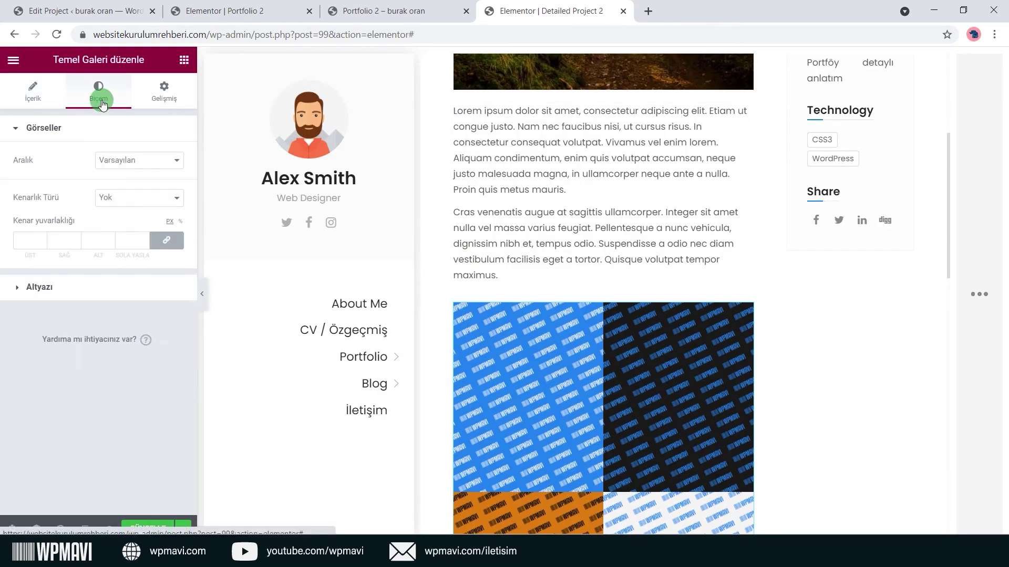
pyautogui.click(136, 165)
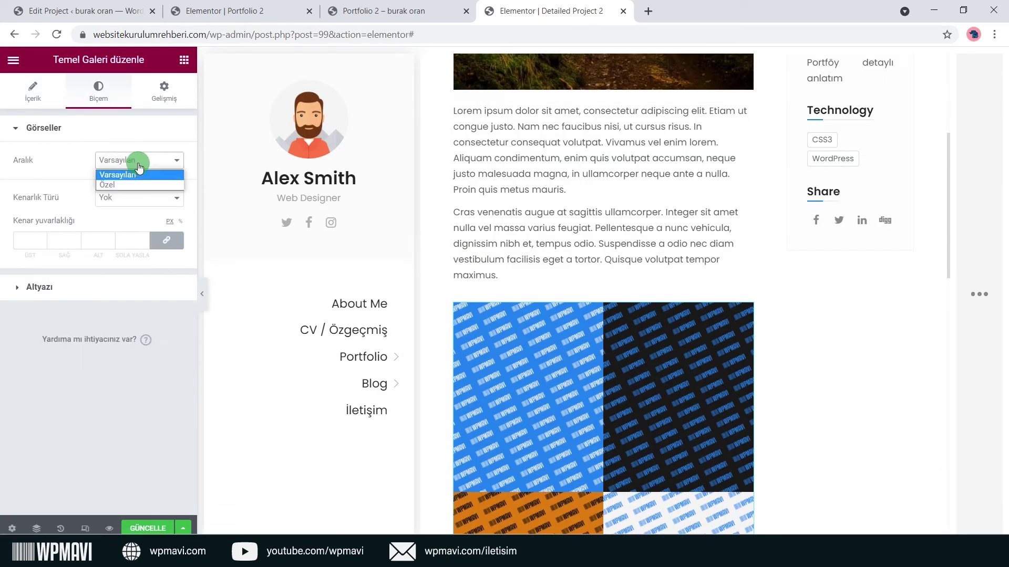
pyautogui.click(137, 182)
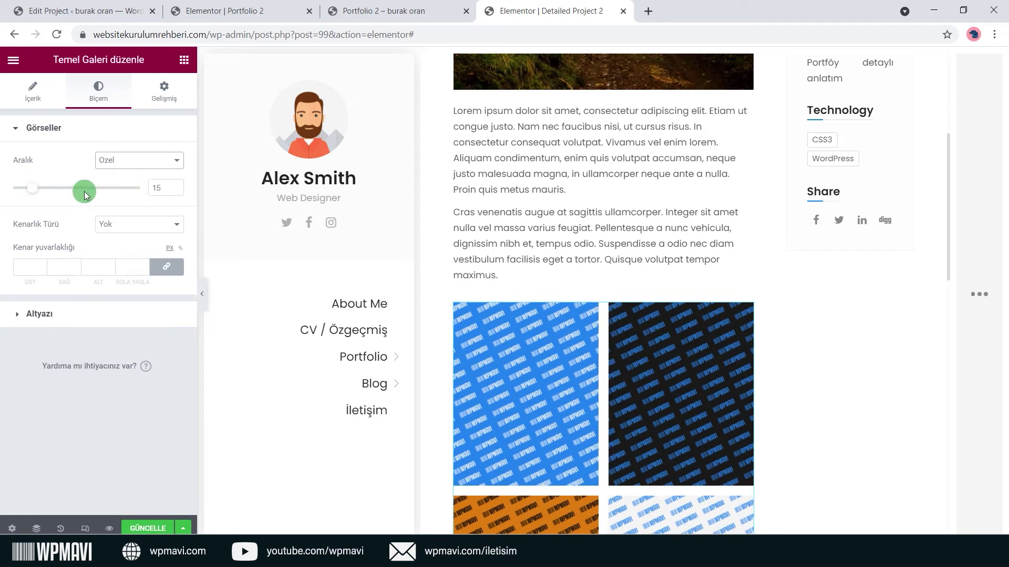
pyautogui.moveTo(50, 191); pyautogui.dragTo(38, 189)
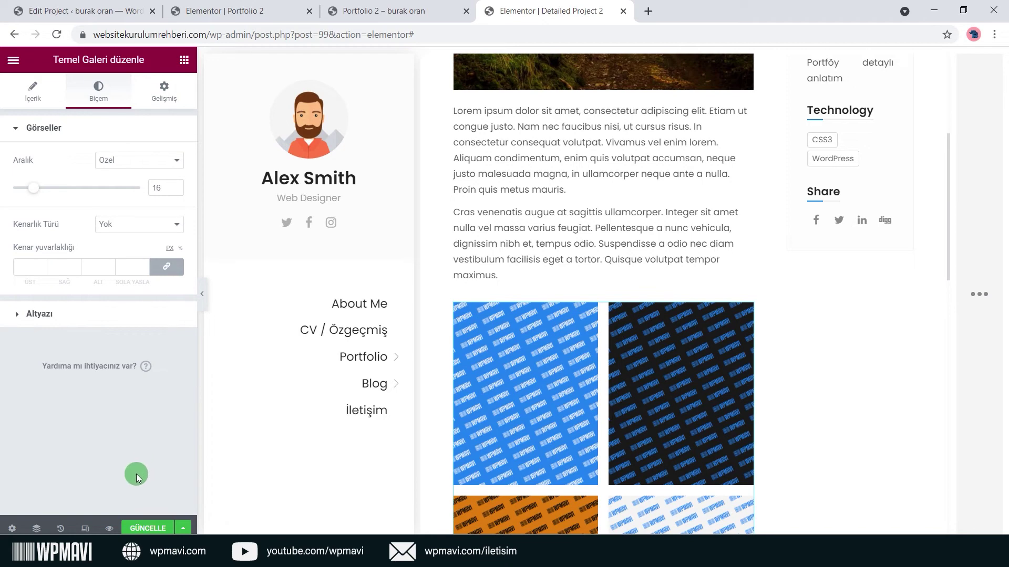
pyautogui.click(110, 528)
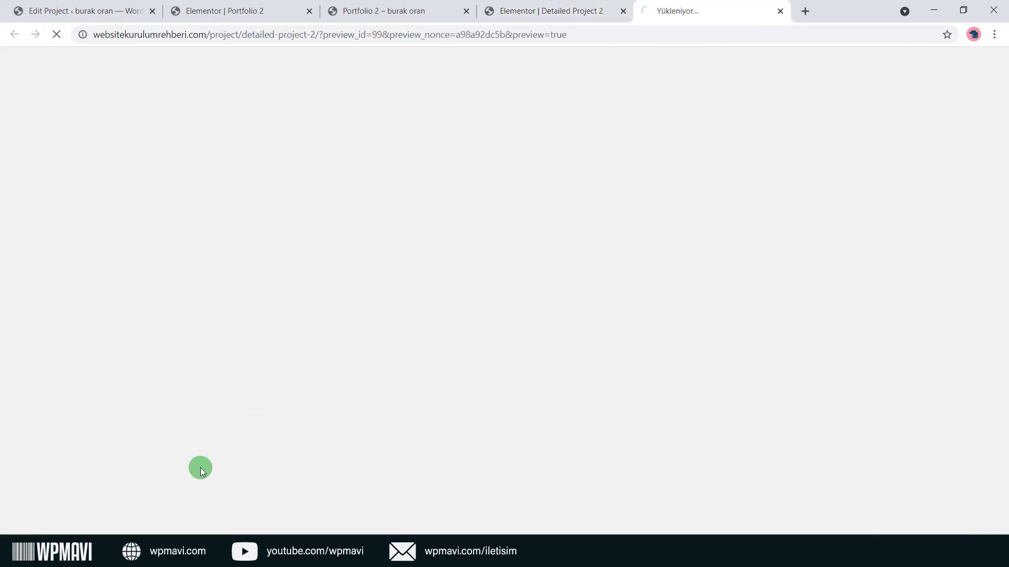
pyautogui.scroll(-5, 479, 288)
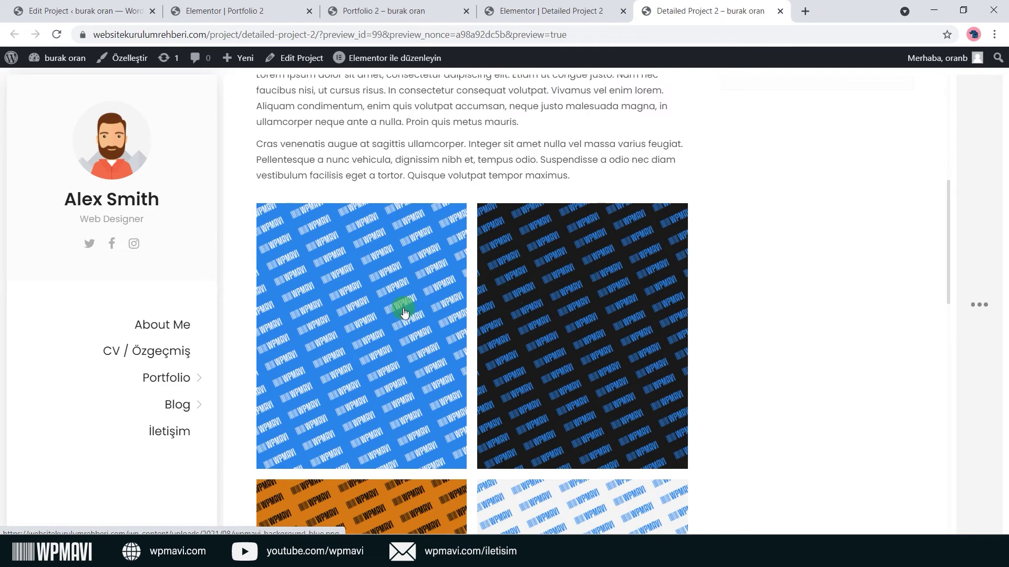
pyautogui.scroll(-3, 402, 326)
pyautogui.scroll(-1, 541, 374)
pyautogui.scroll(3, 541, 373)
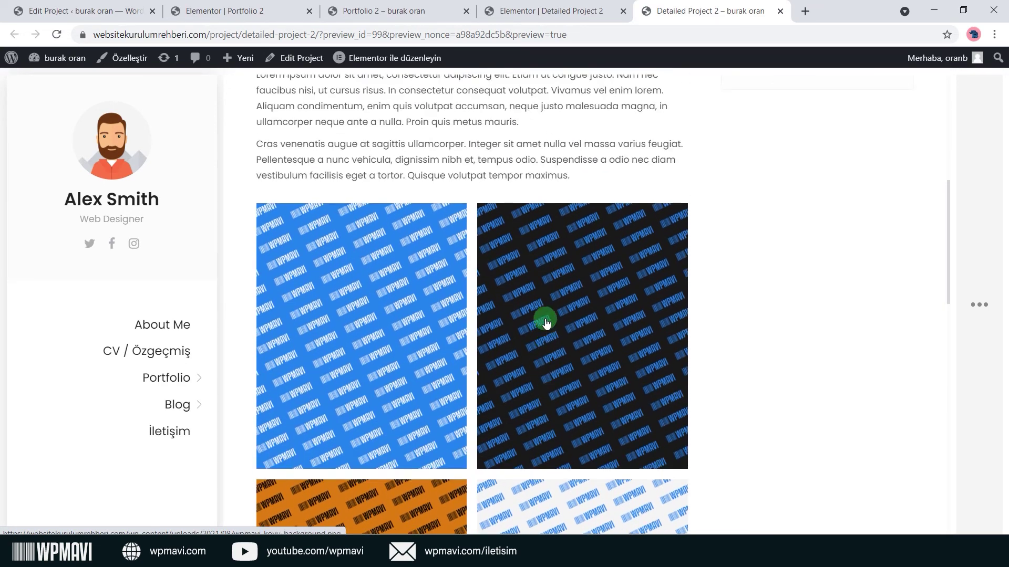
pyautogui.click(546, 320)
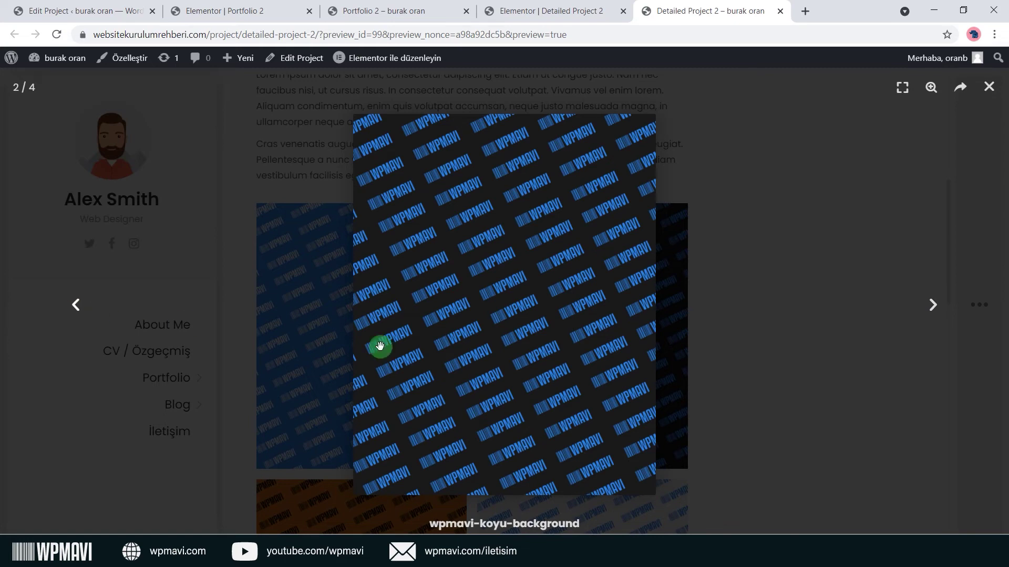
pyautogui.click(937, 305)
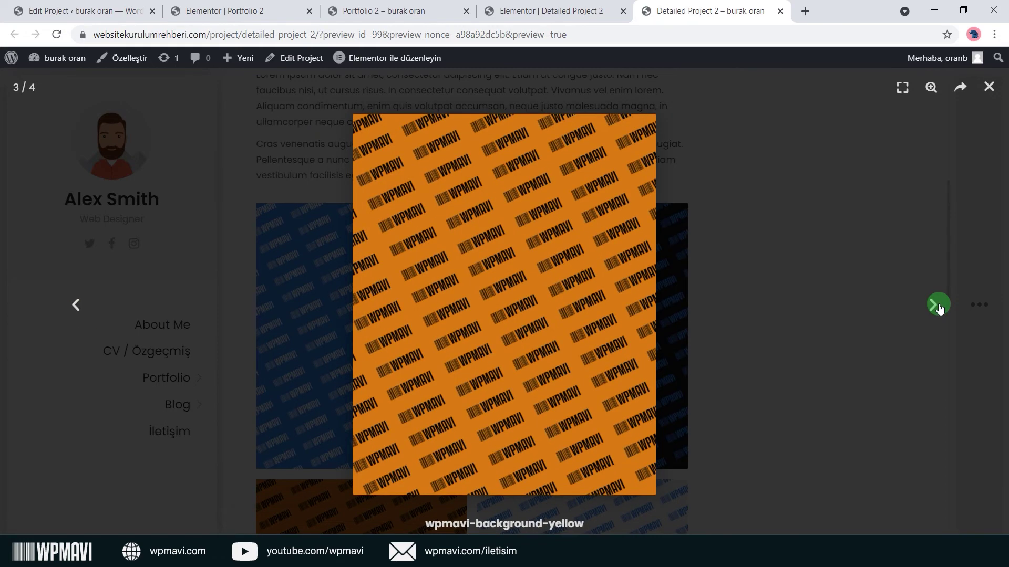
pyautogui.click(937, 305)
pyautogui.moveTo(811, 288); pyautogui.dragTo(497, 252)
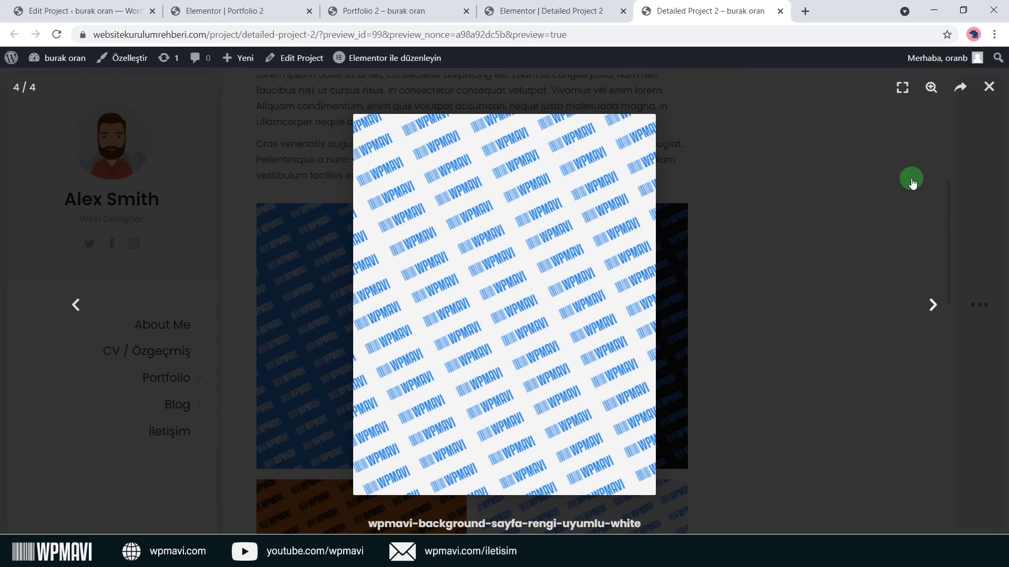
pyautogui.click(941, 300)
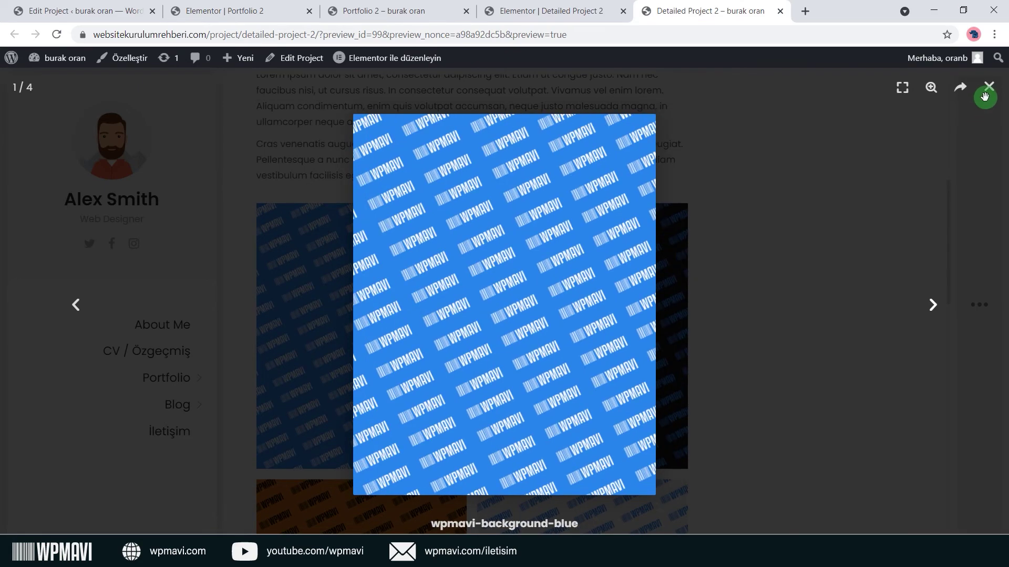
pyautogui.click(985, 95)
pyautogui.scroll(-10, 683, 202)
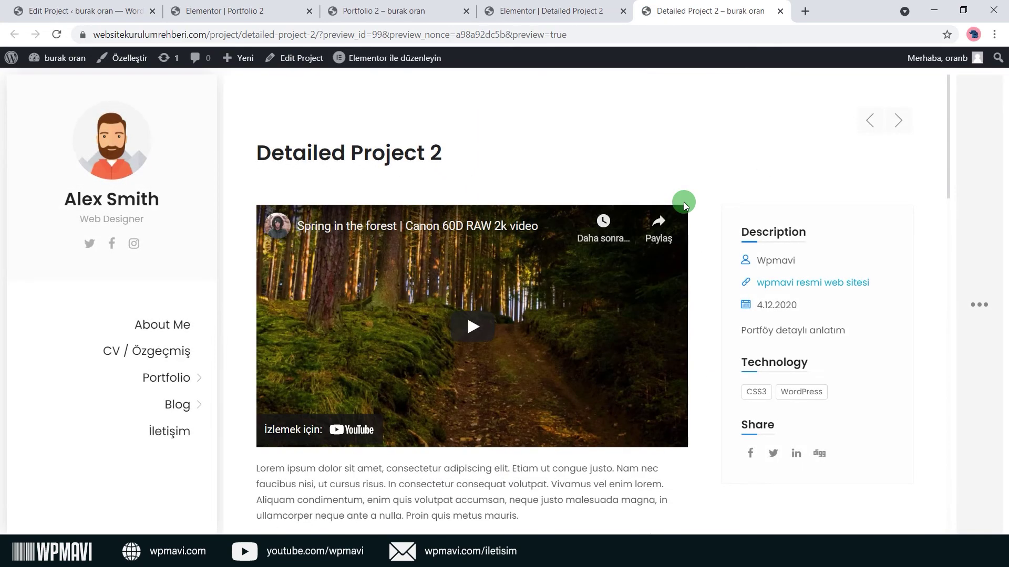
pyautogui.scroll(-10, 641, 202)
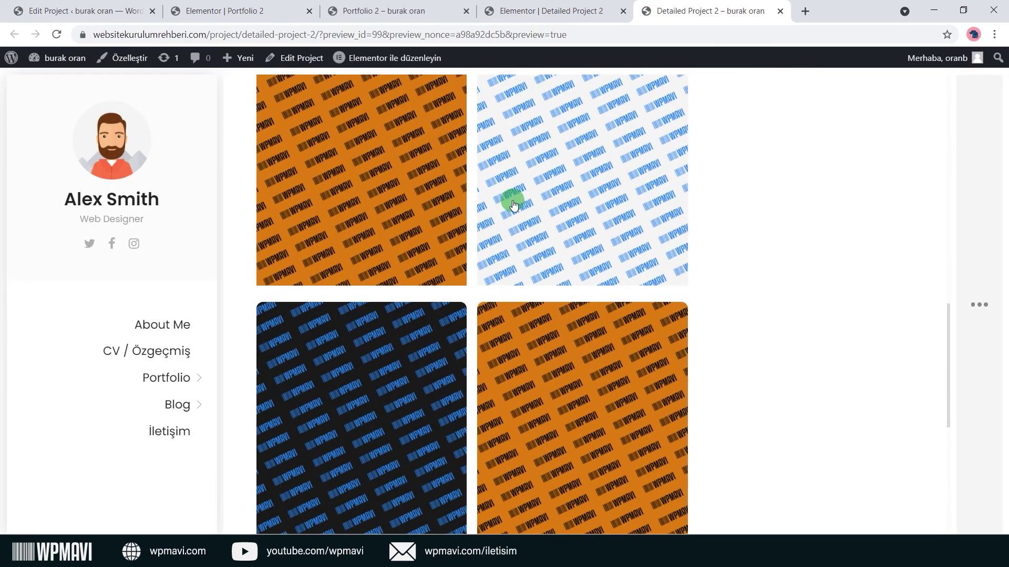
pyautogui.scroll(-4, 527, 204)
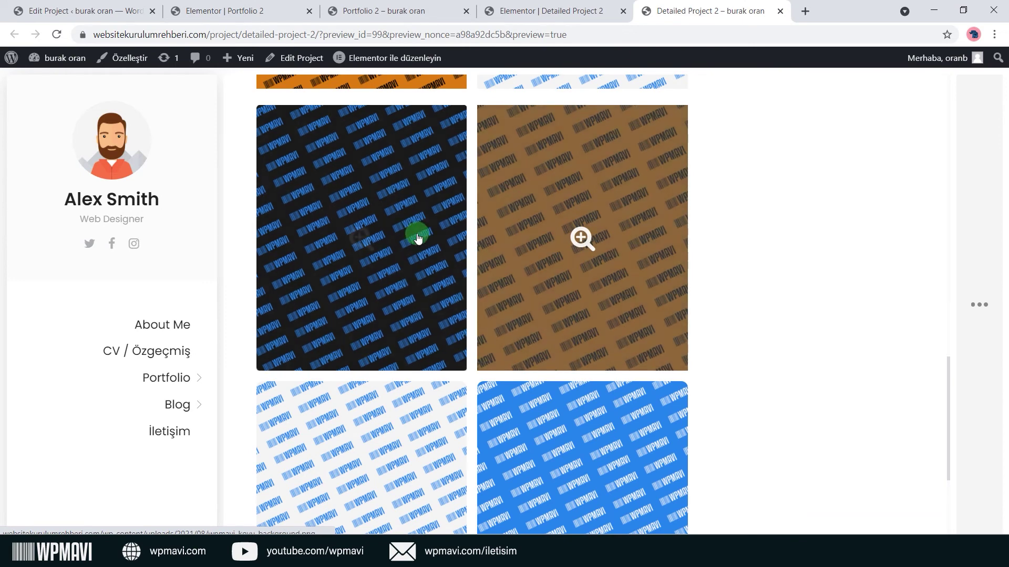
# Remove the orange, dark, light and blue images from Detailed Project 2's Project Gallery.
pyautogui.click(125, 9)
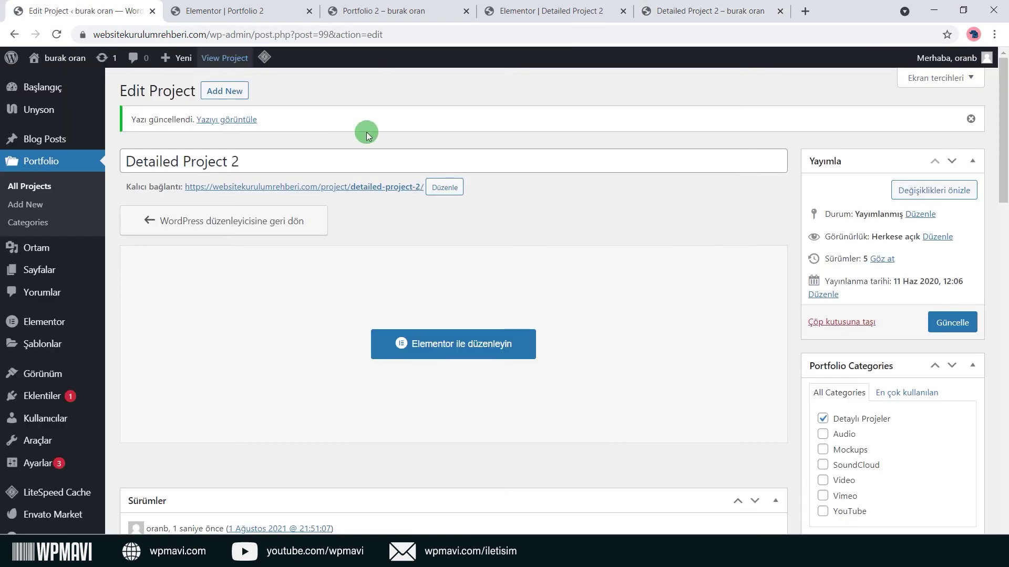
pyautogui.scroll(-12, 682, 147)
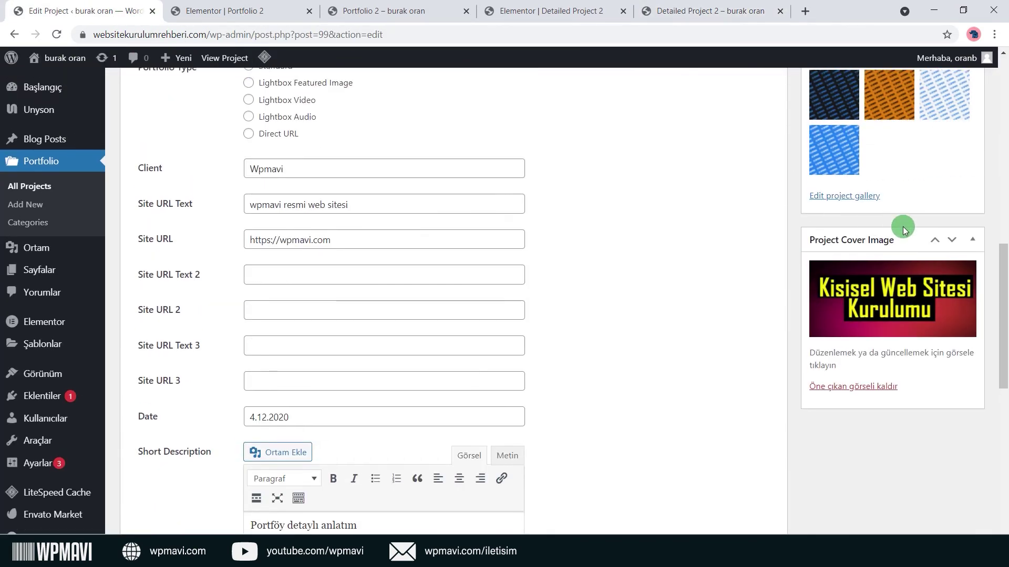
pyautogui.scroll(2, 896, 198)
pyautogui.click(915, 181)
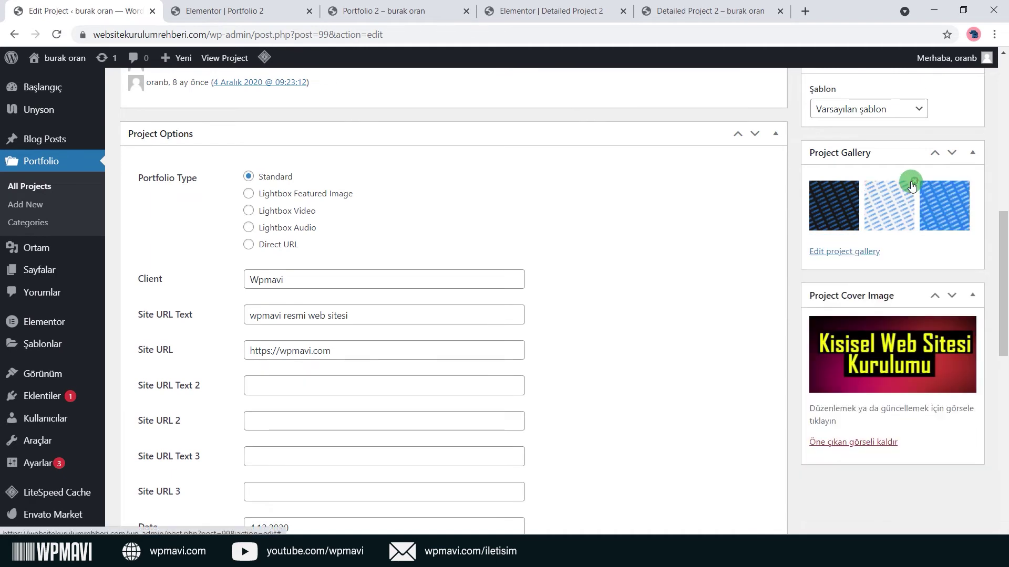
pyautogui.click(859, 180)
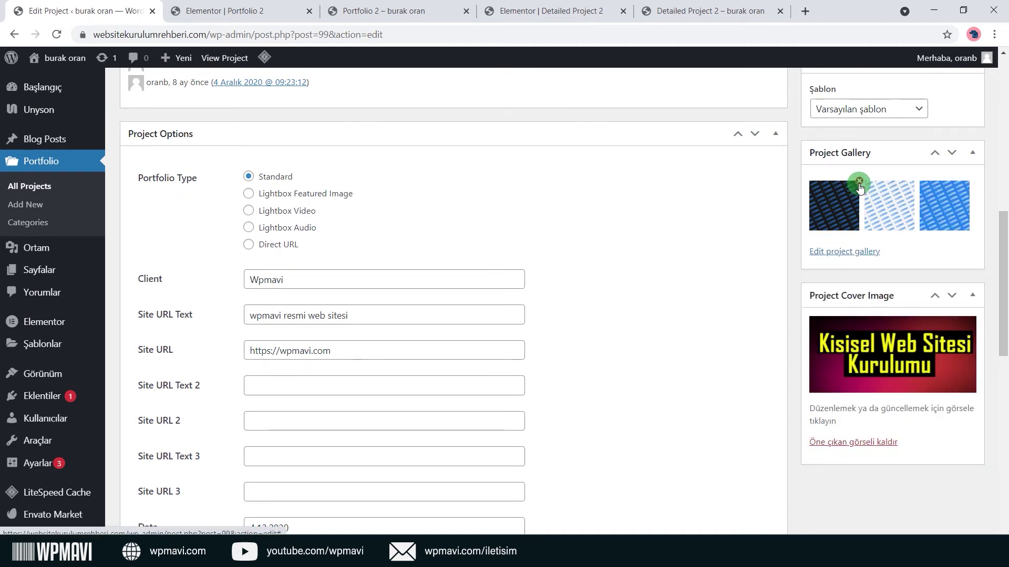
pyautogui.click(859, 182)
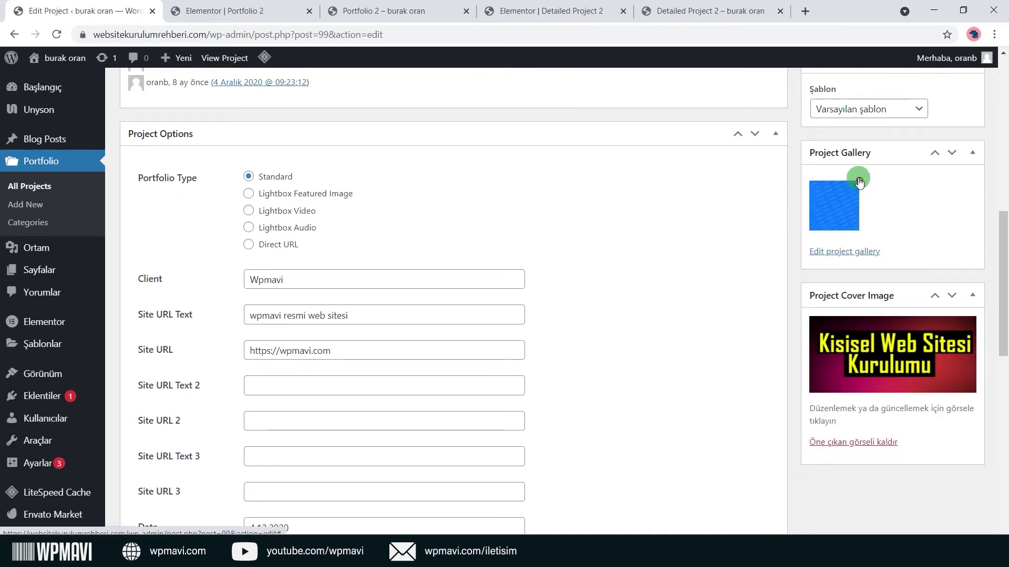
pyautogui.click(859, 181)
pyautogui.scroll(3, 863, 187)
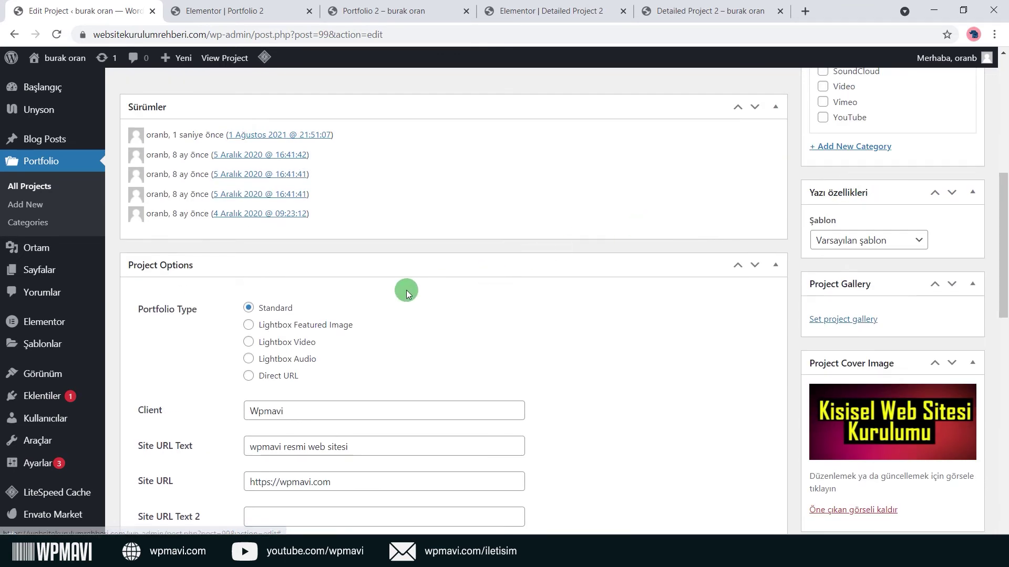
# Try the Lightbox Featured Image, Lightbox Video and Lightbox Audio portfolio types and their URL fields.
pyautogui.click(248, 326)
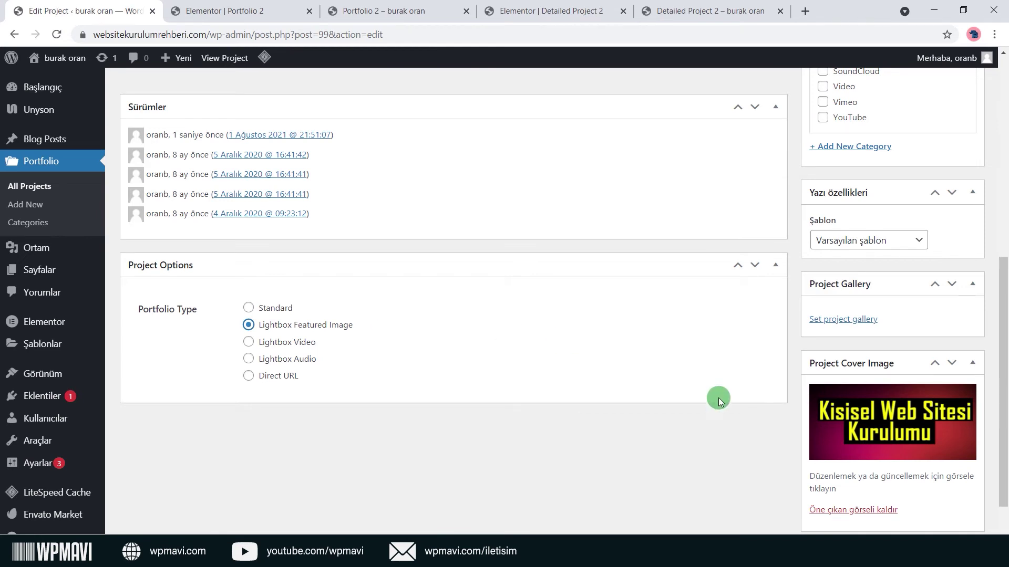
pyautogui.click(887, 425)
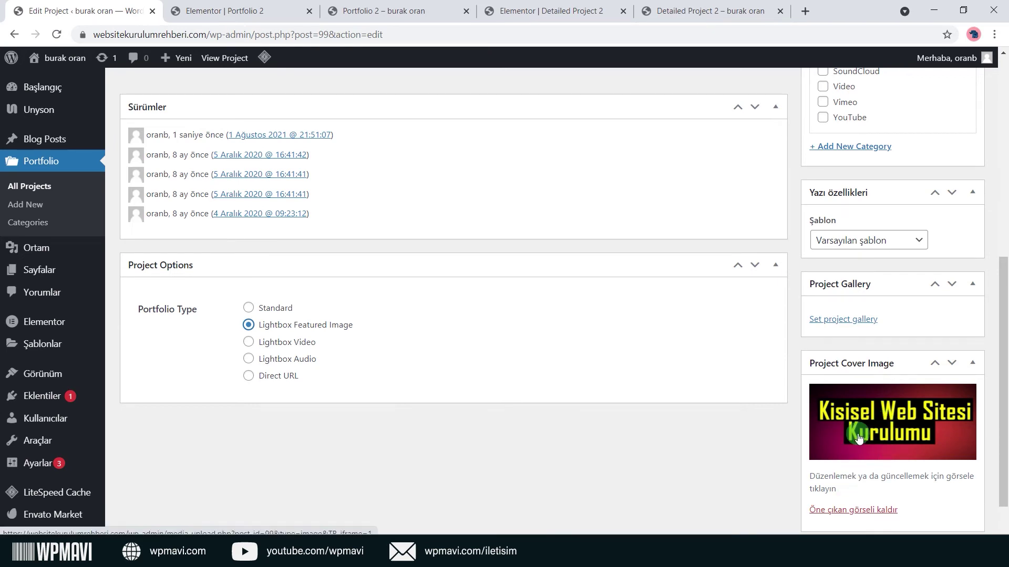
pyautogui.click(296, 343)
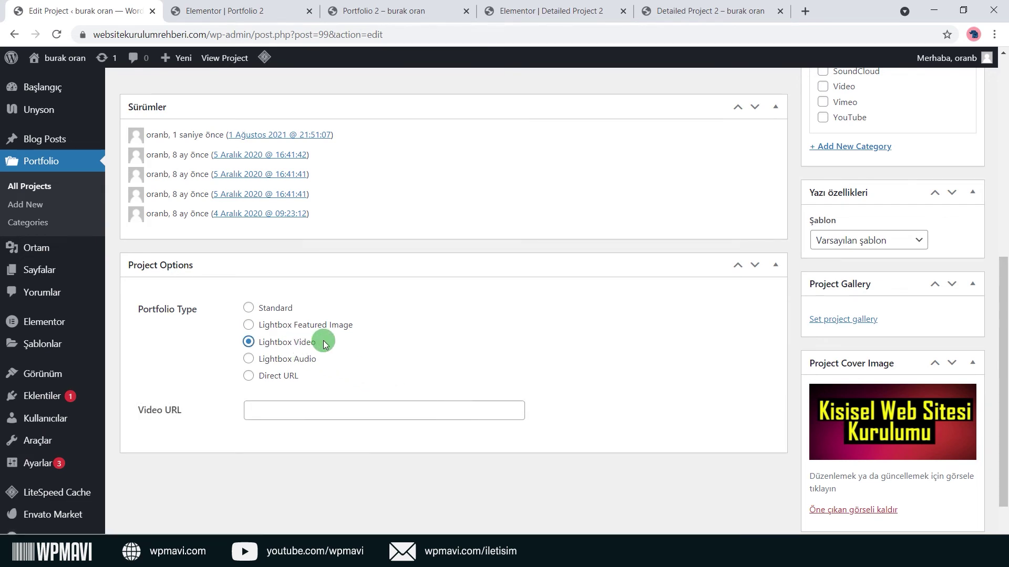
pyautogui.click(426, 409)
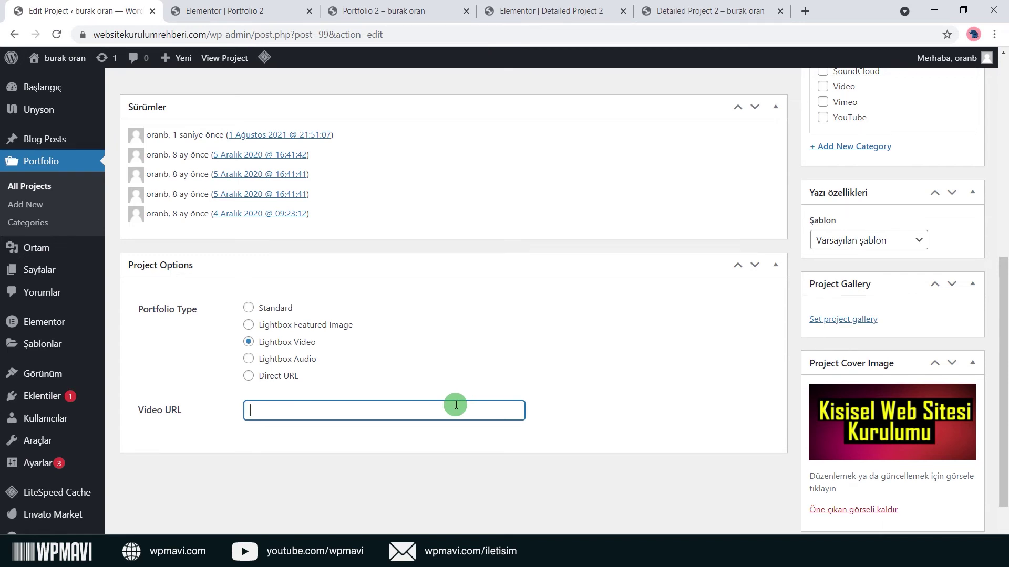
pyautogui.click(294, 359)
pyautogui.click(263, 410)
pyautogui.click(263, 437)
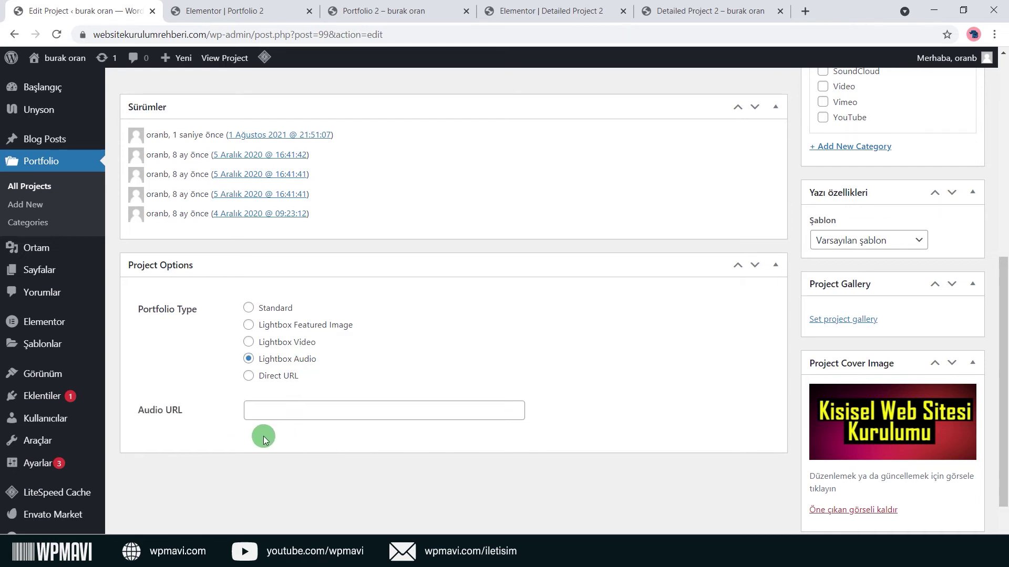
pyautogui.click(350, 418)
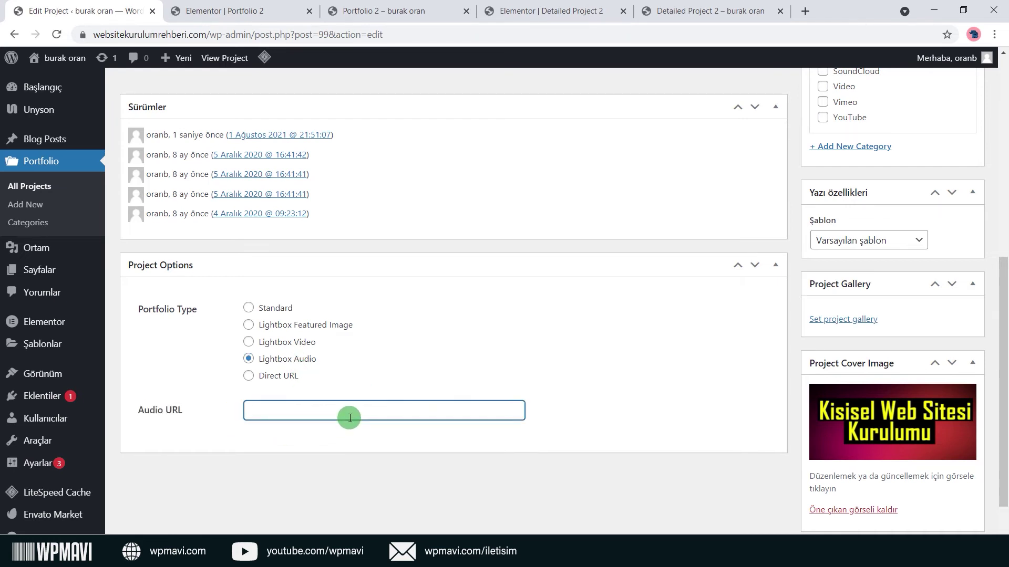
pyautogui.click(358, 392)
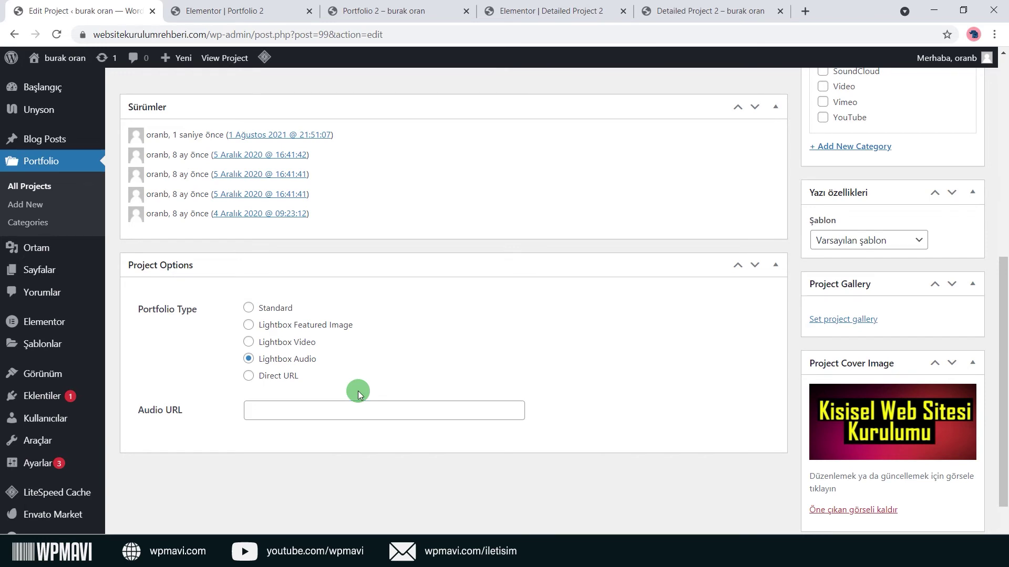
pyautogui.click(353, 408)
pyautogui.click(357, 393)
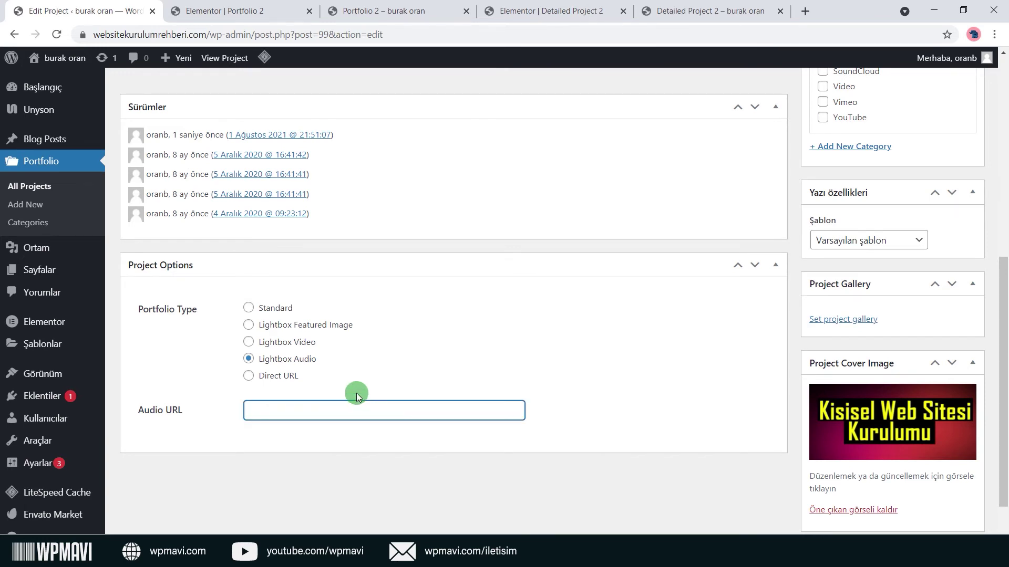
pyautogui.click(248, 376)
pyautogui.click(335, 415)
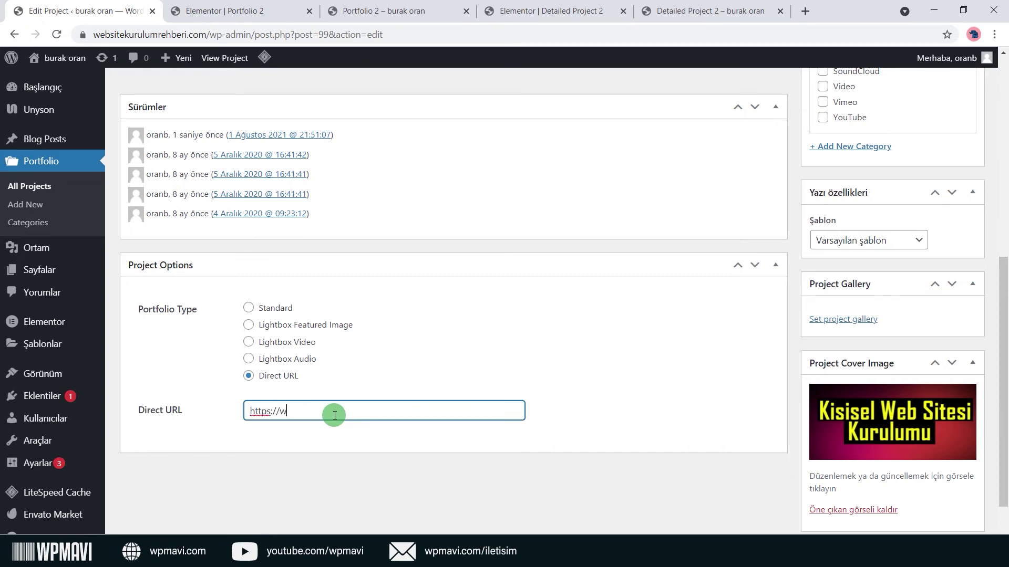
pyautogui.scroll(-1, 334, 416)
pyautogui.click(333, 412)
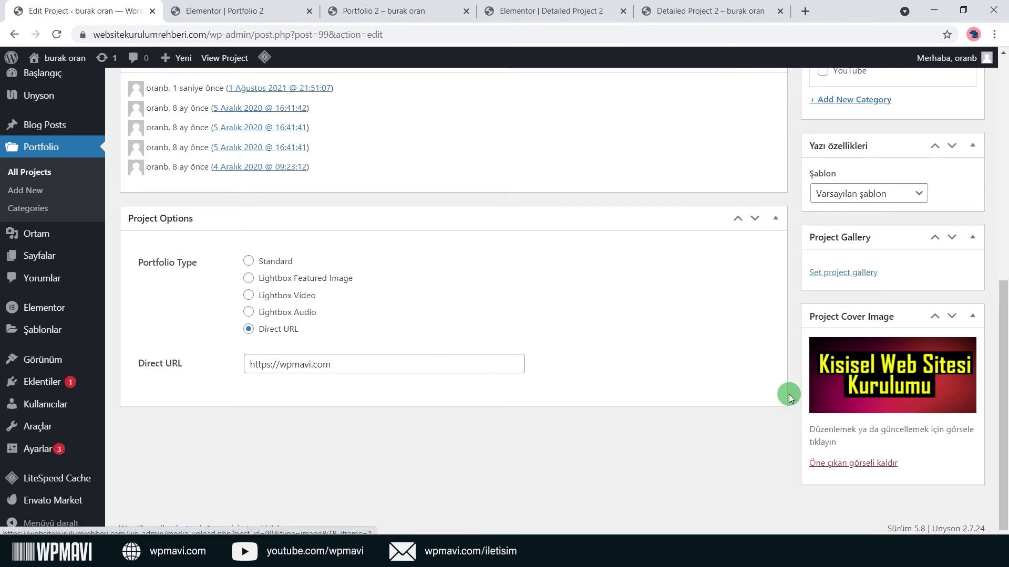
pyautogui.moveTo(376, 367); pyautogui.dragTo(202, 392)
pyautogui.click(232, 390)
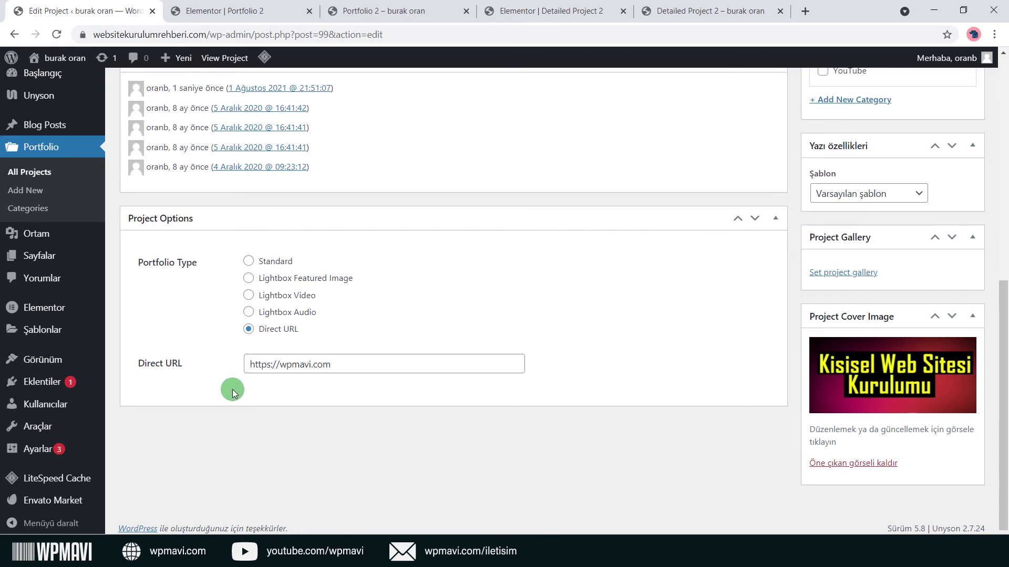
pyautogui.moveTo(248, 364); pyautogui.dragTo(456, 383)
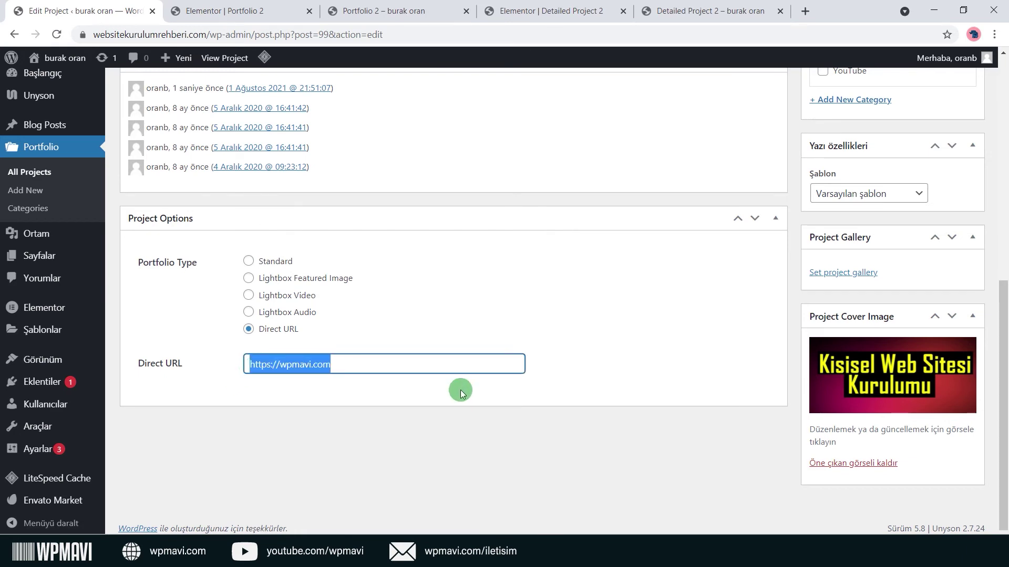
pyautogui.click(460, 393)
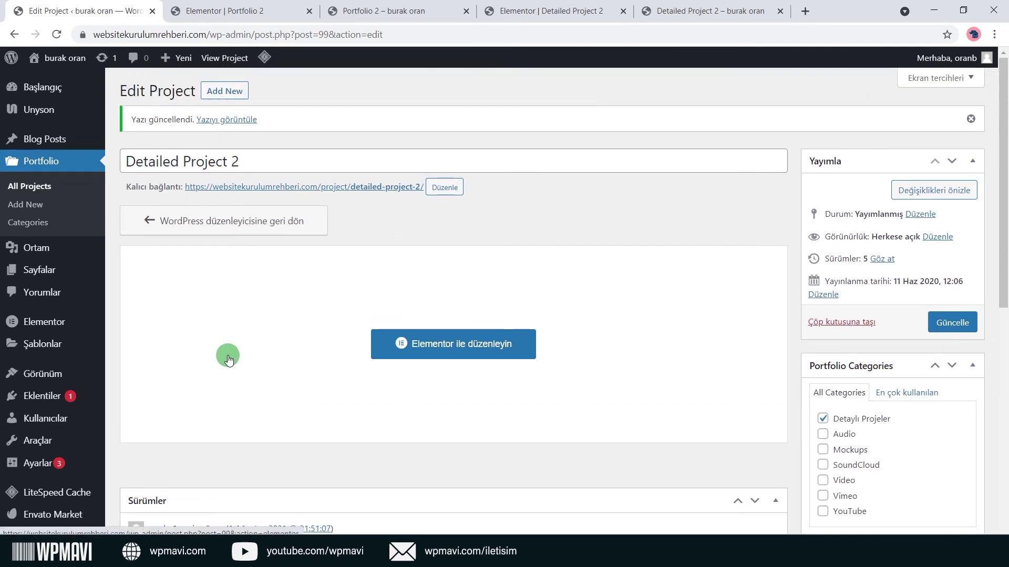
# Open Portfolio 2 from the pages list and rename it Portfolyo with the slug portfolyo.
pyautogui.moveTo(80, 275)
pyautogui.click(121, 270)
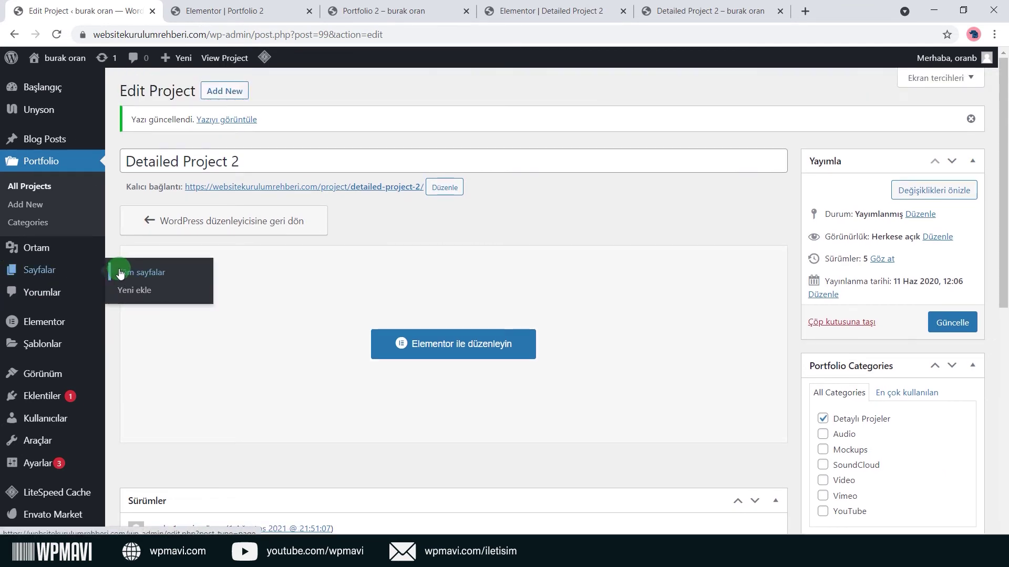
pyautogui.scroll(-1, 263, 371)
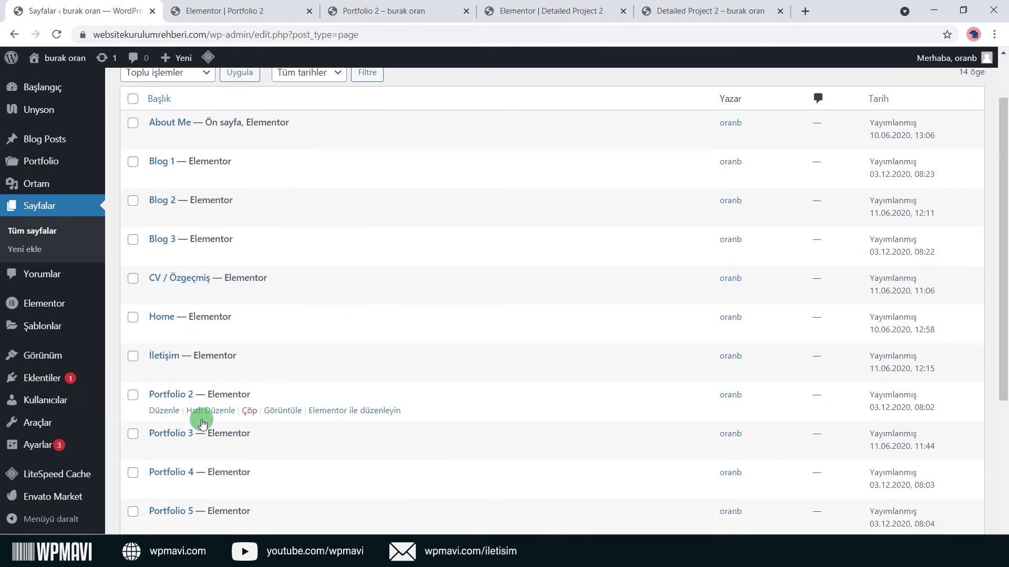
pyautogui.click(169, 411)
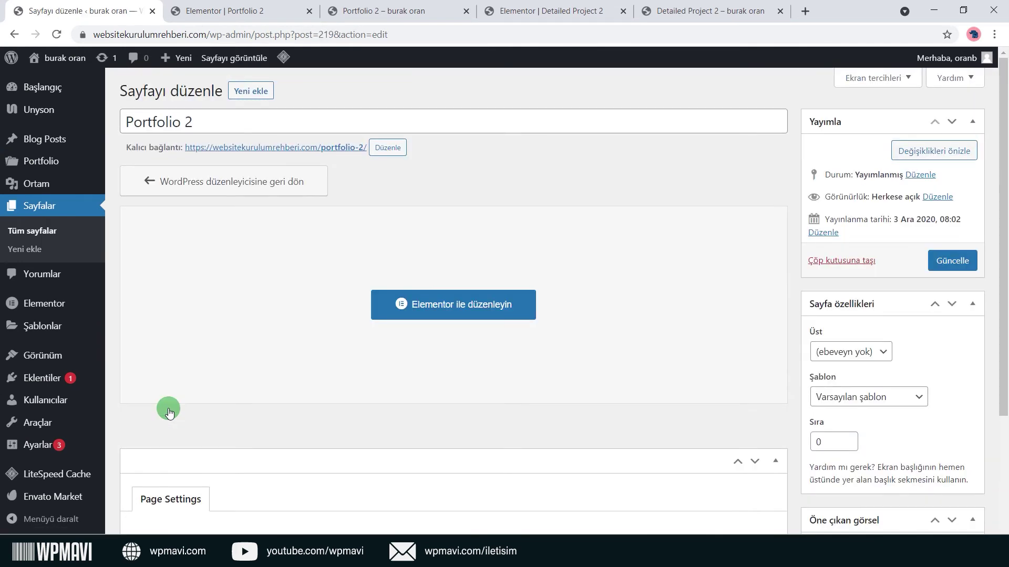
pyautogui.click(260, 123)
pyautogui.hotkey('ctrl', 'a')
pyautogui.write('Po')
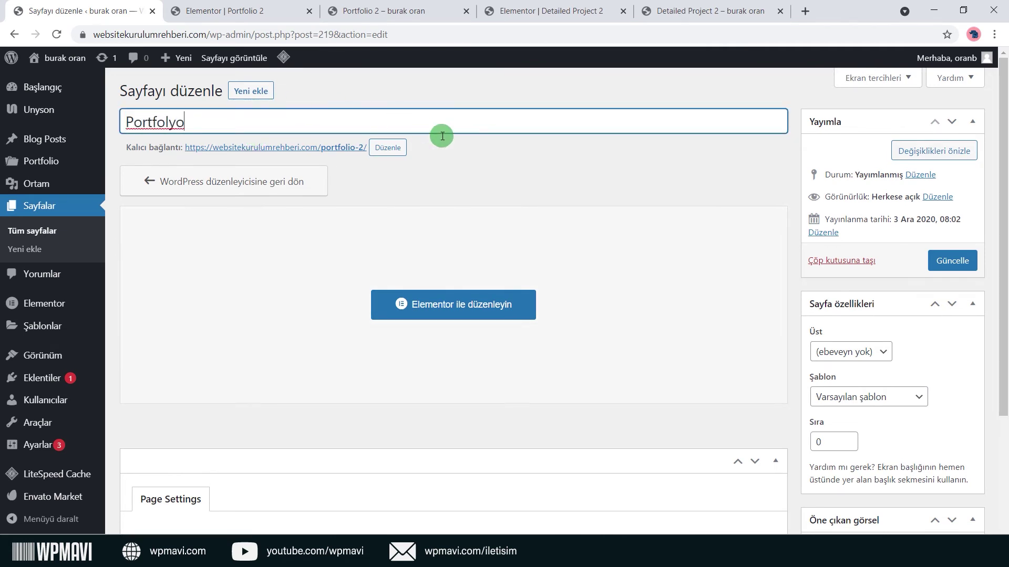
pyautogui.click(388, 148)
pyautogui.hotkey('ctrl', 'a')
pyautogui.write('p')
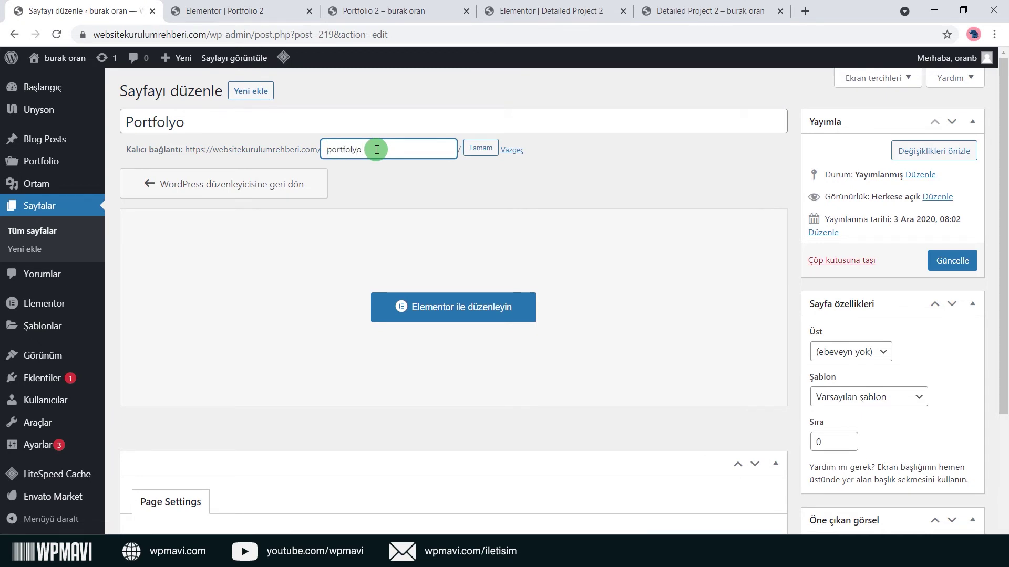
pyautogui.click(479, 148)
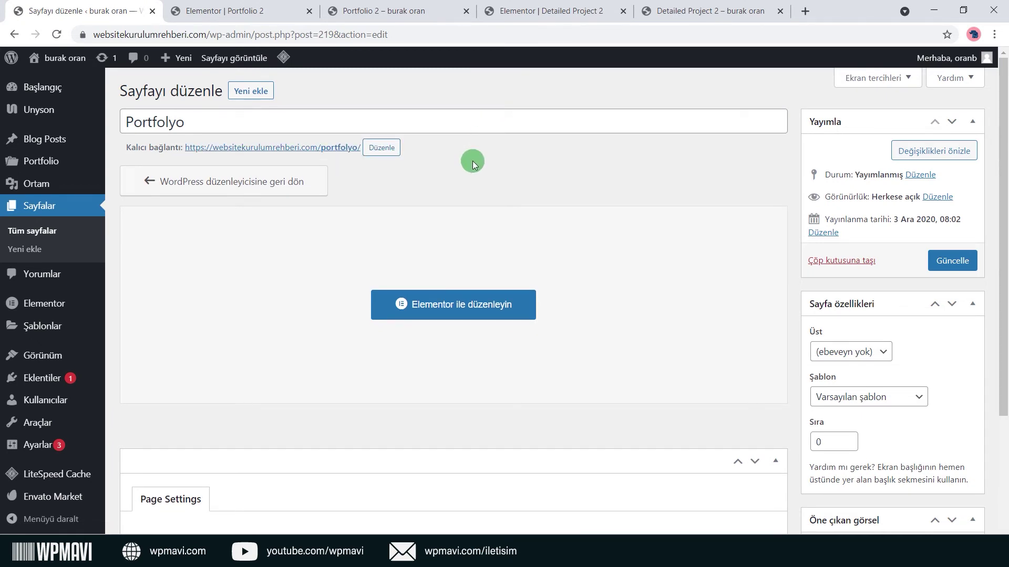
# Clear the Page Subtitle, update the page, and open the live Portfolyo page in a new tab.
pyautogui.scroll(-3, 592, 221)
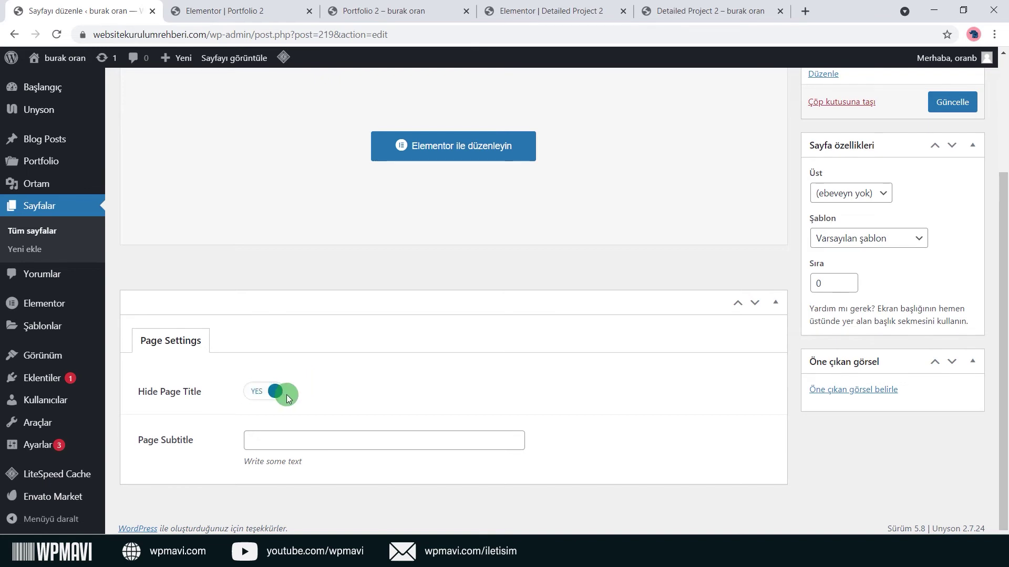
pyautogui.click(282, 447)
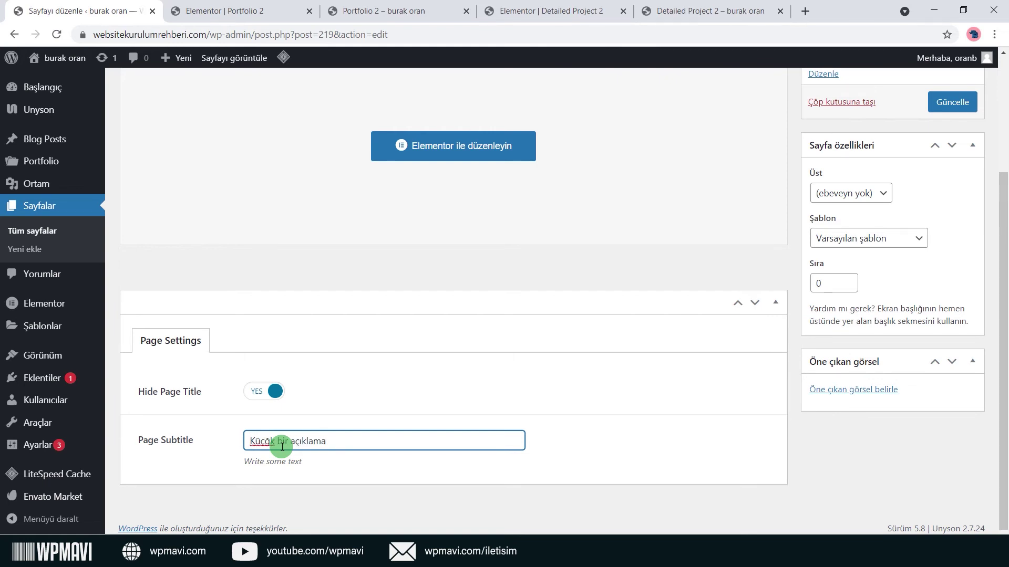
pyautogui.hotkey('ctrl', 'a')
pyautogui.press('BackSpace')
pyautogui.click(361, 411)
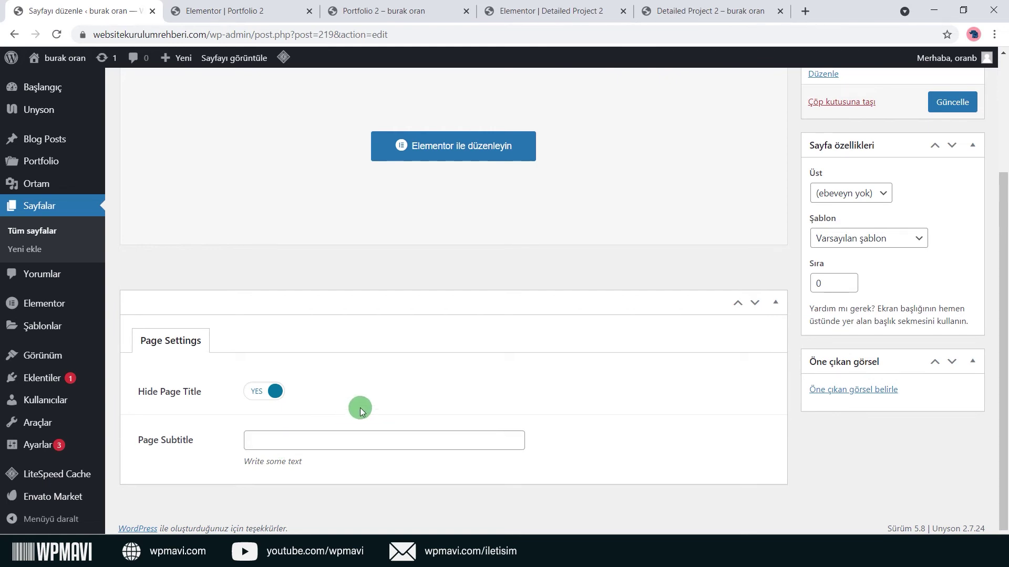
pyautogui.scroll(3, 361, 411)
pyautogui.click(952, 259)
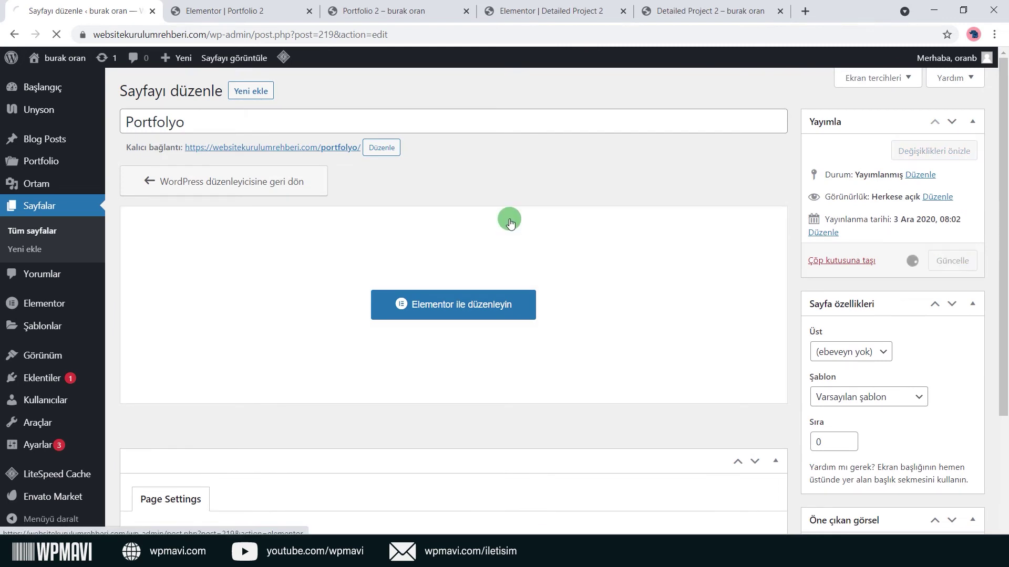
pyautogui.rightClick(279, 187)
pyautogui.click(300, 196)
# Open Portfolyo in Elementor and set the Portfolio widget layout to four columns.
pyautogui.click(198, 10)
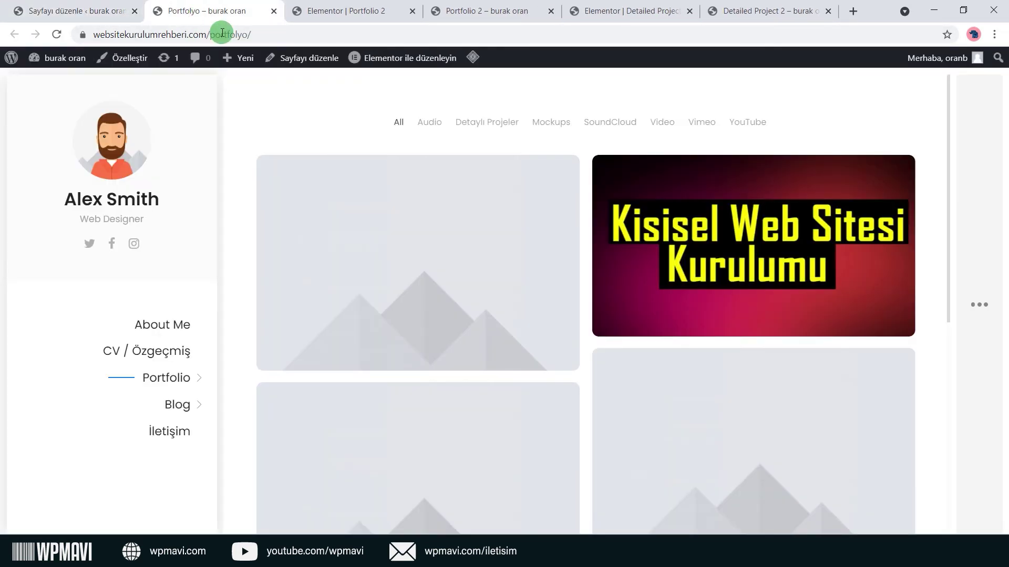
pyautogui.click(399, 59)
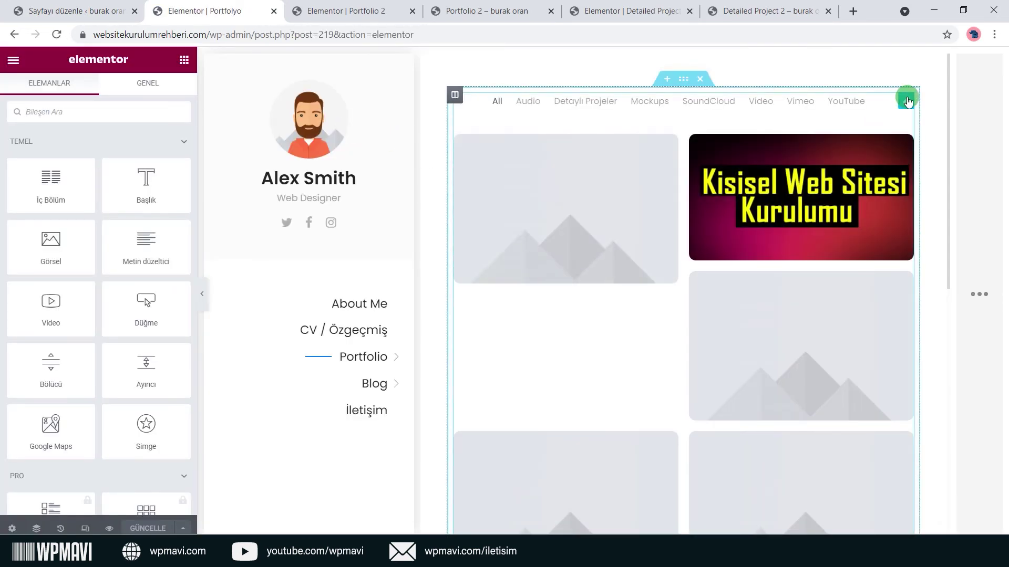
pyautogui.click(906, 100)
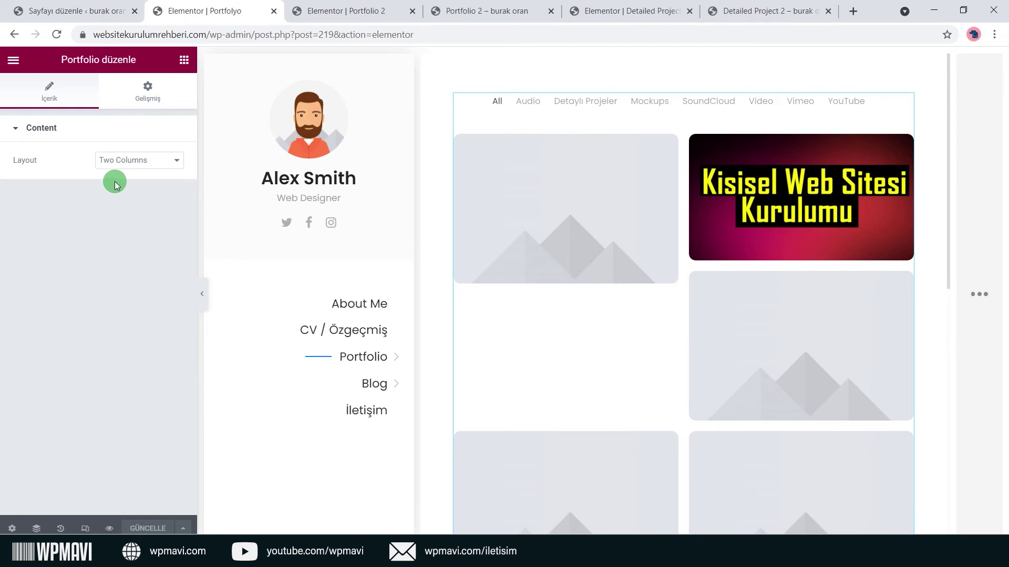
pyautogui.click(179, 166)
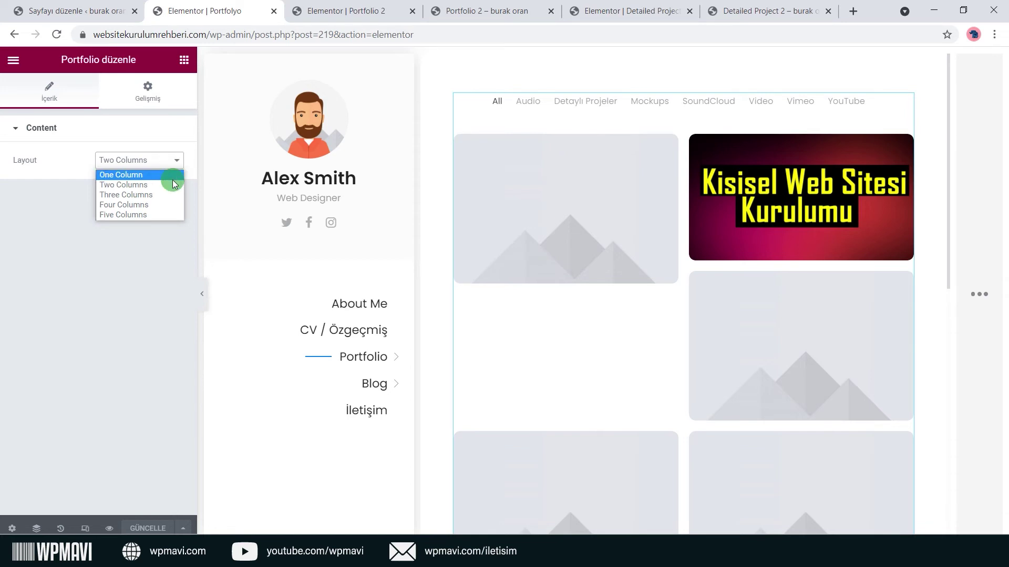
pyautogui.click(165, 204)
pyautogui.click(175, 166)
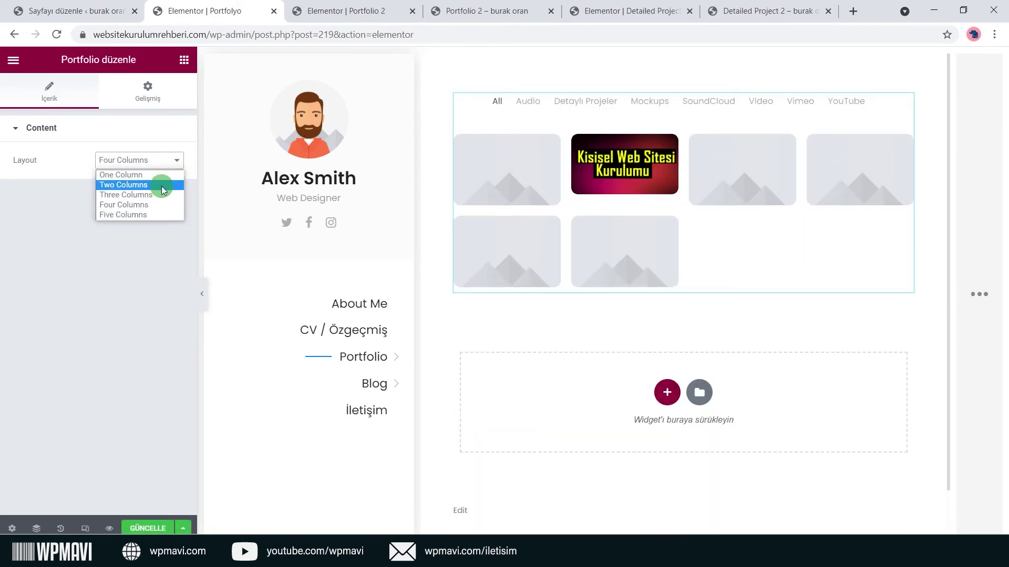
pyautogui.click(156, 194)
pyautogui.click(177, 162)
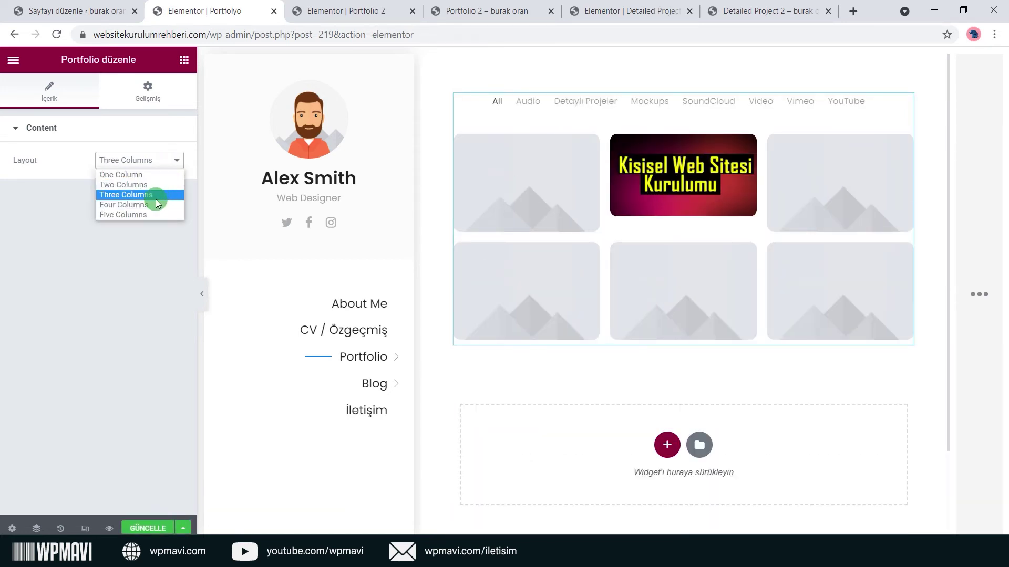
pyautogui.click(153, 204)
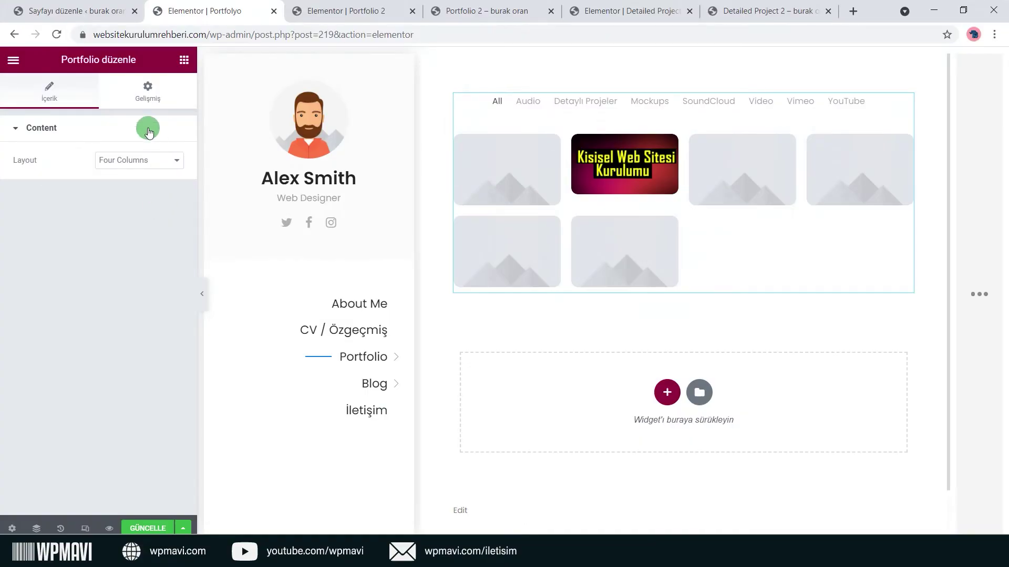
# Close the Elementor Portfolyo and Portfolio 2 tabs and the Portfolio 2 site tab, confirming exit.
pyautogui.click(272, 12)
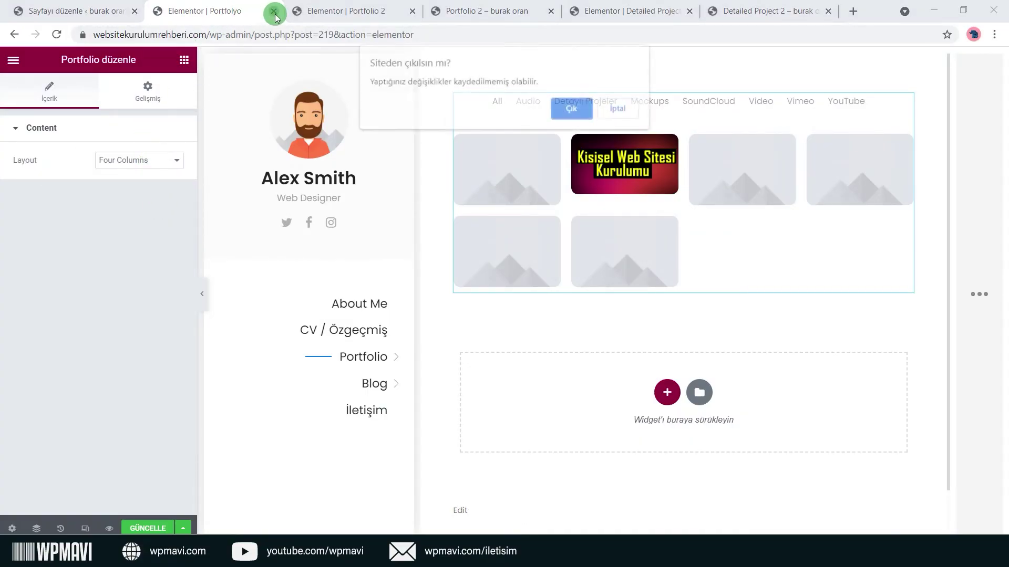
pyautogui.click(572, 108)
pyautogui.click(308, 11)
pyautogui.click(309, 13)
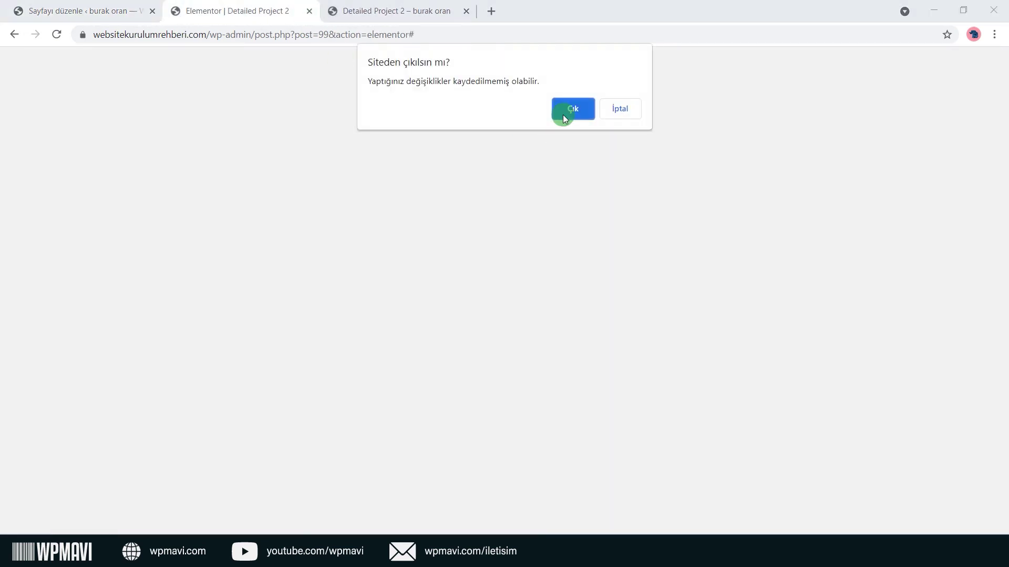
pyautogui.click(560, 117)
# Close the Detailed Project 2 tab and start a new post with body and title 'asdasdasd'.
pyautogui.click(309, 11)
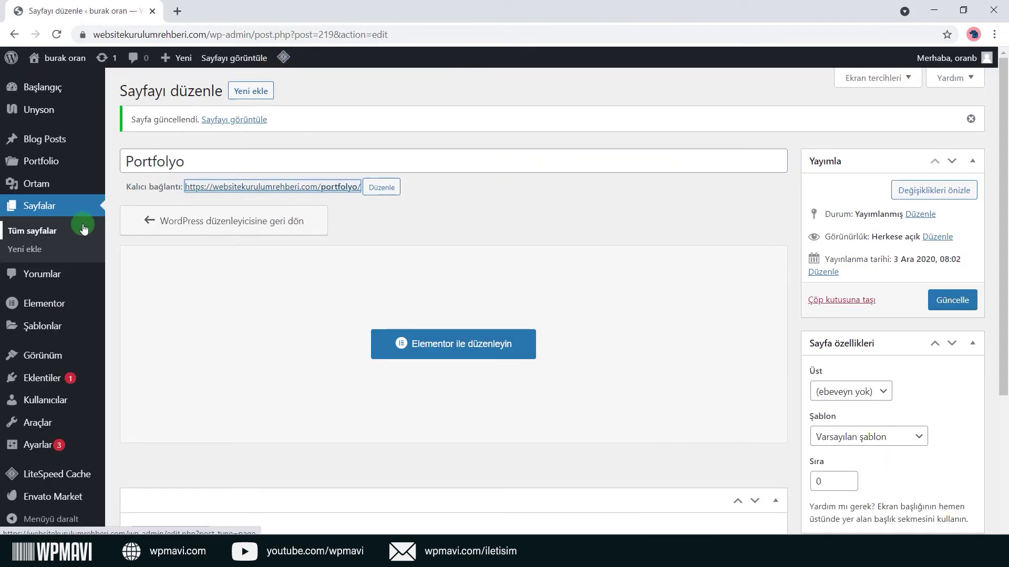
pyautogui.moveTo(88, 143)
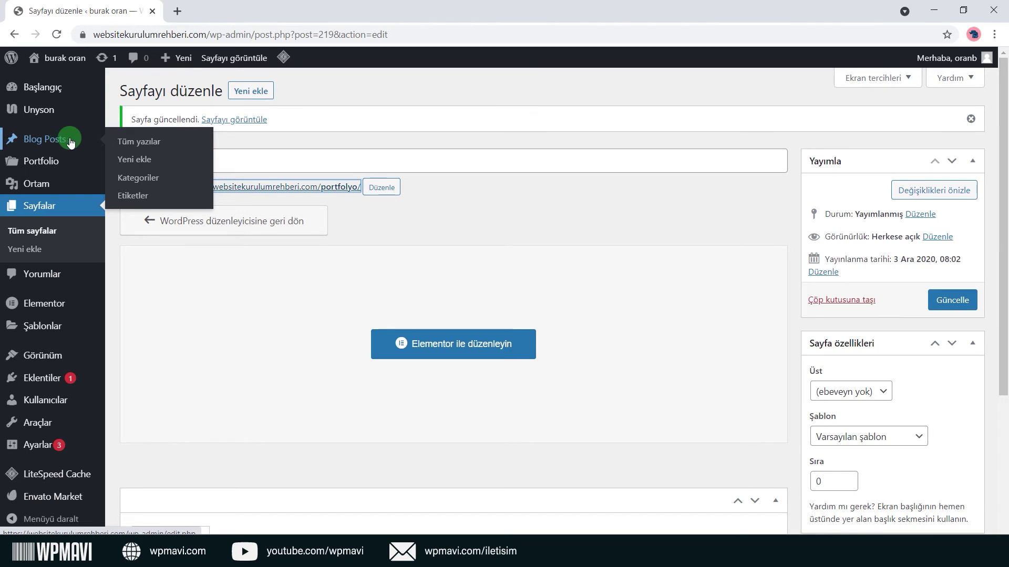
pyautogui.rightClick(149, 164)
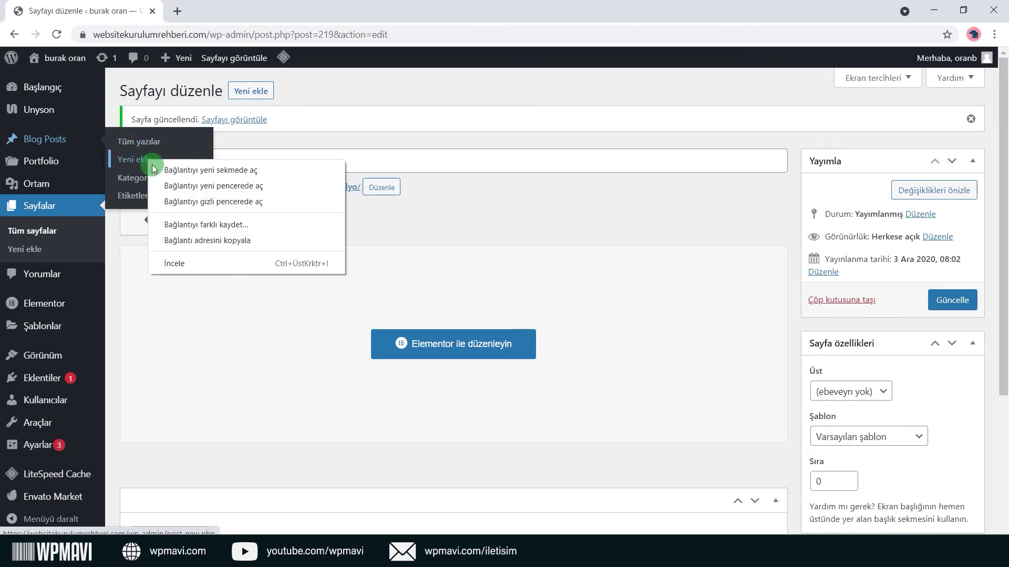
pyautogui.click(159, 170)
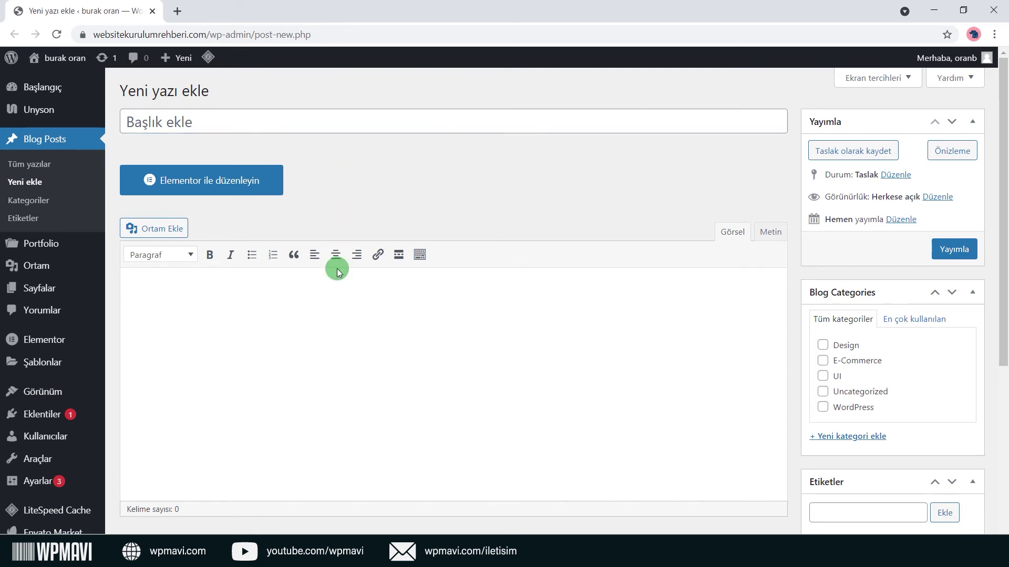
pyautogui.write('asdasdasd')
pyautogui.click(358, 117)
pyautogui.write('asdasdasd')
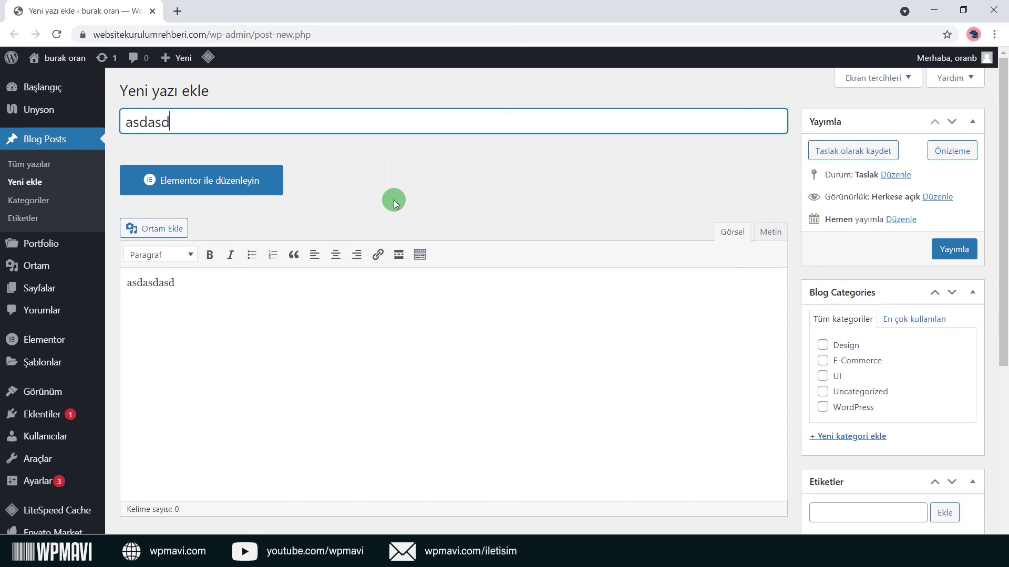
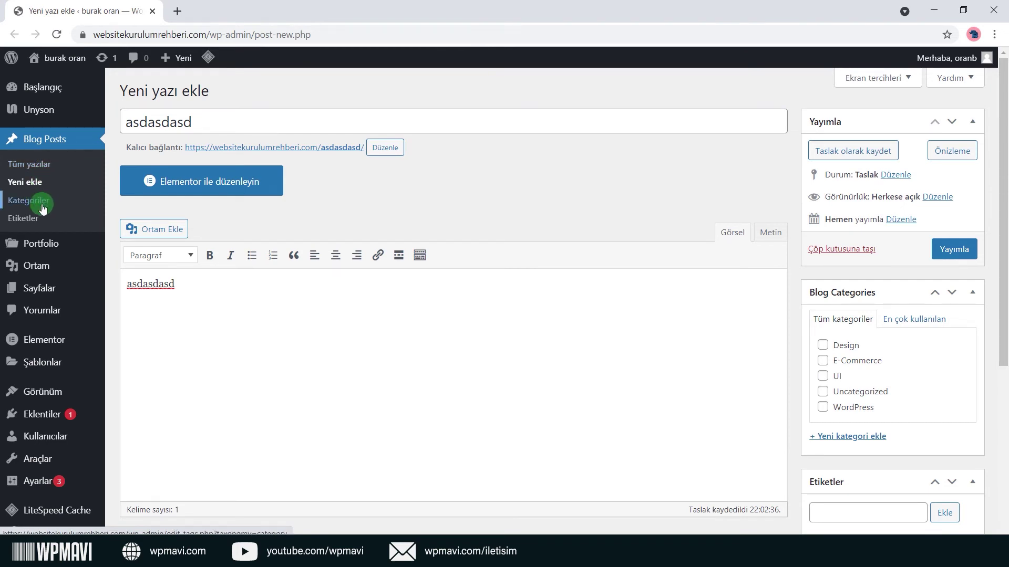
# Set the orange patterned image as the asdasdasd post's featured image.
pyautogui.scroll(-5, 228, 264)
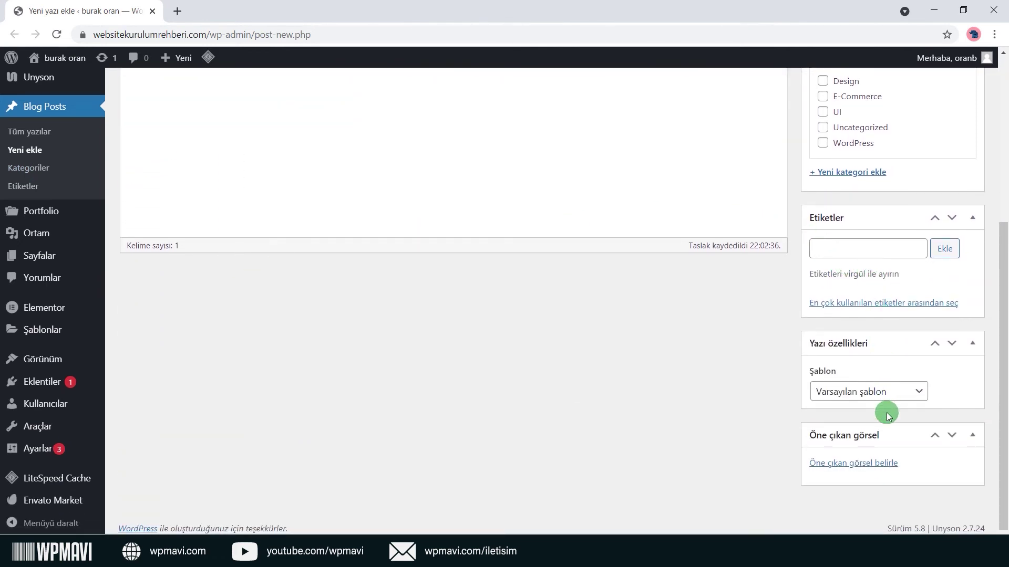
pyautogui.click(878, 467)
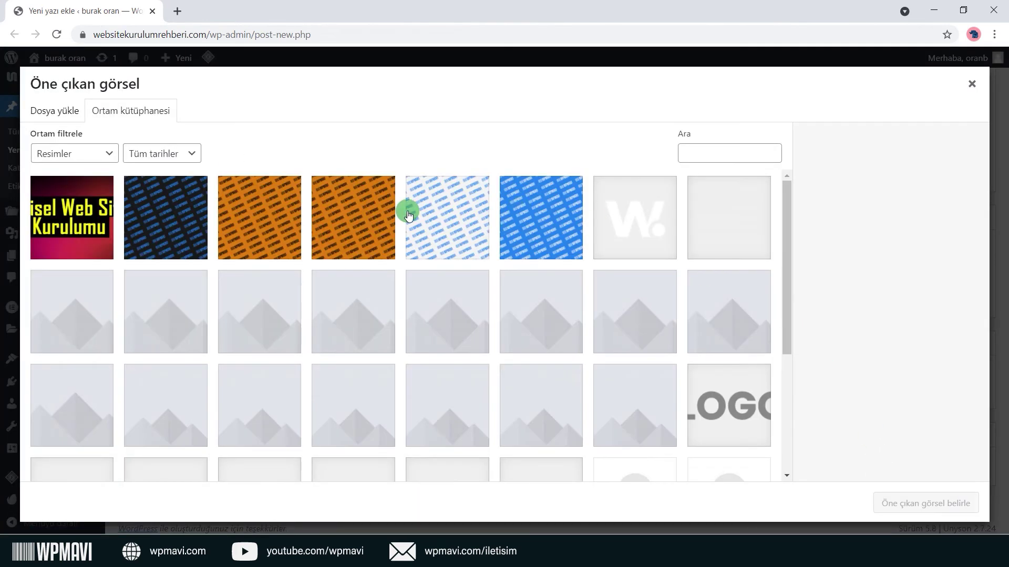
pyautogui.click(266, 232)
pyautogui.click(902, 504)
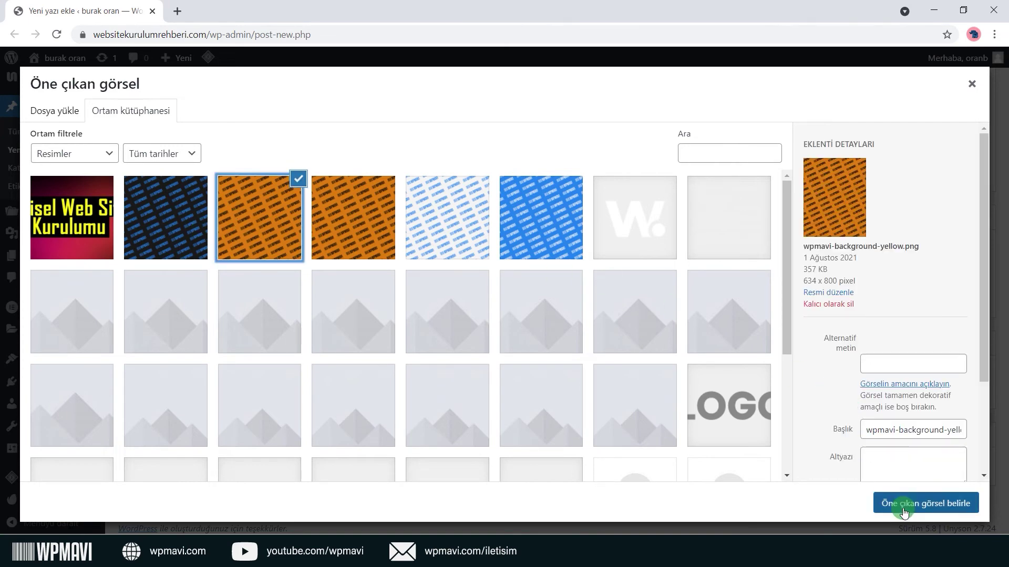
# Publish the asdasdasd post.
pyautogui.scroll(-2, 872, 420)
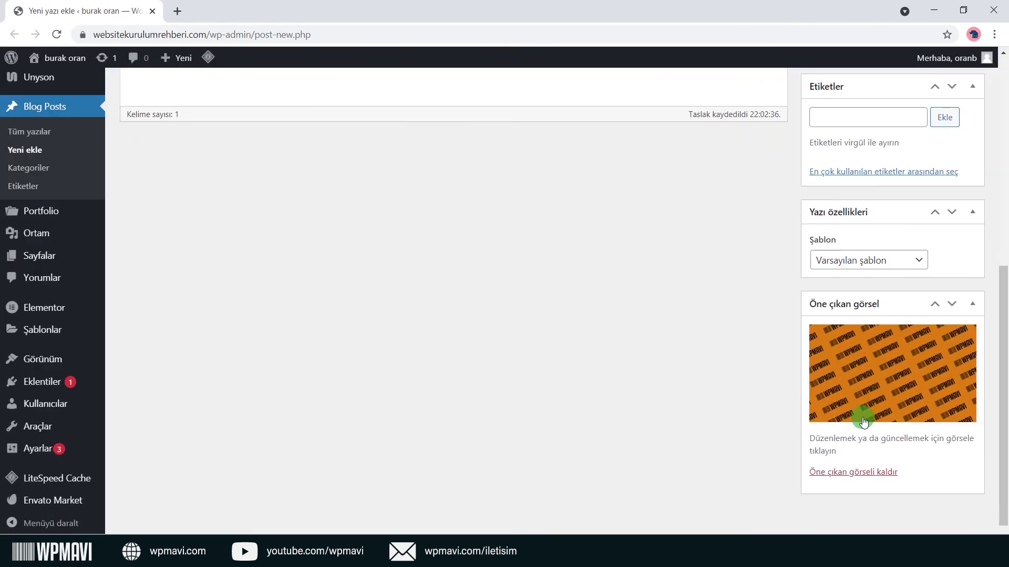
pyautogui.scroll(7, 862, 417)
pyautogui.click(967, 249)
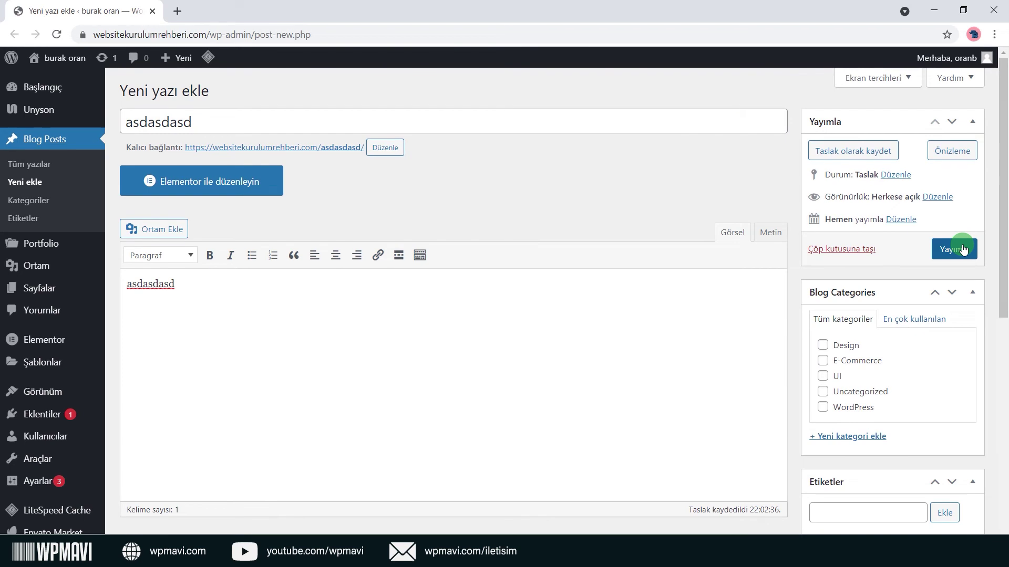
pyautogui.click(953, 252)
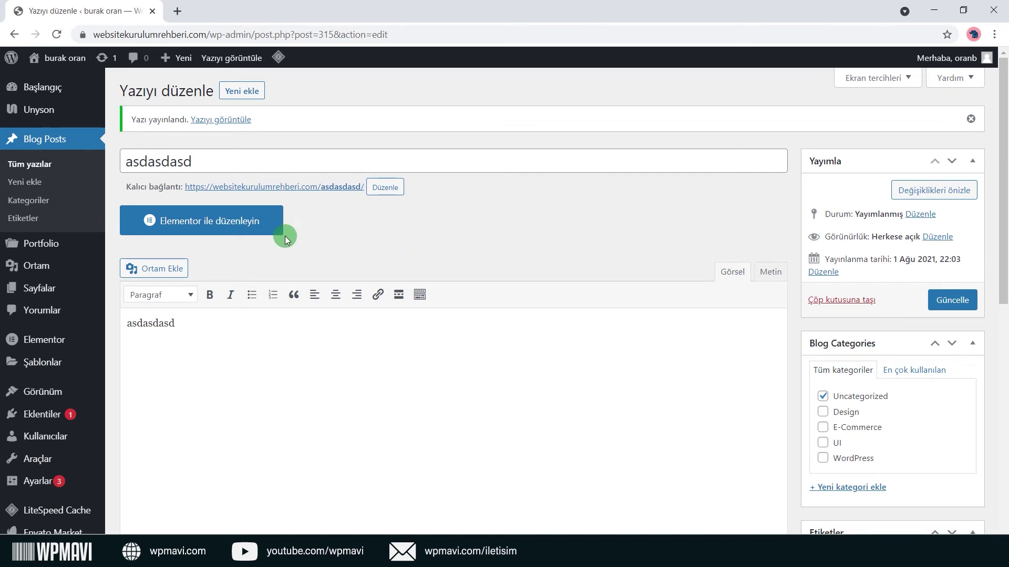
# Open the live site's Blog page in a new tab and edit it with Elementor.
pyautogui.moveTo(60, 57)
pyautogui.rightClick(56, 90)
pyautogui.click(84, 92)
pyautogui.click(196, 5)
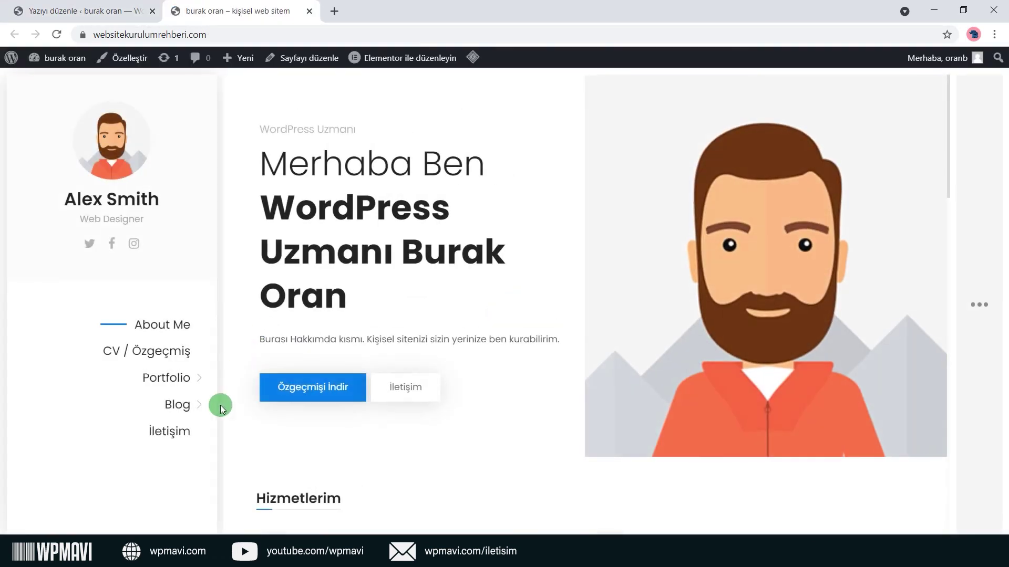
pyautogui.click(192, 405)
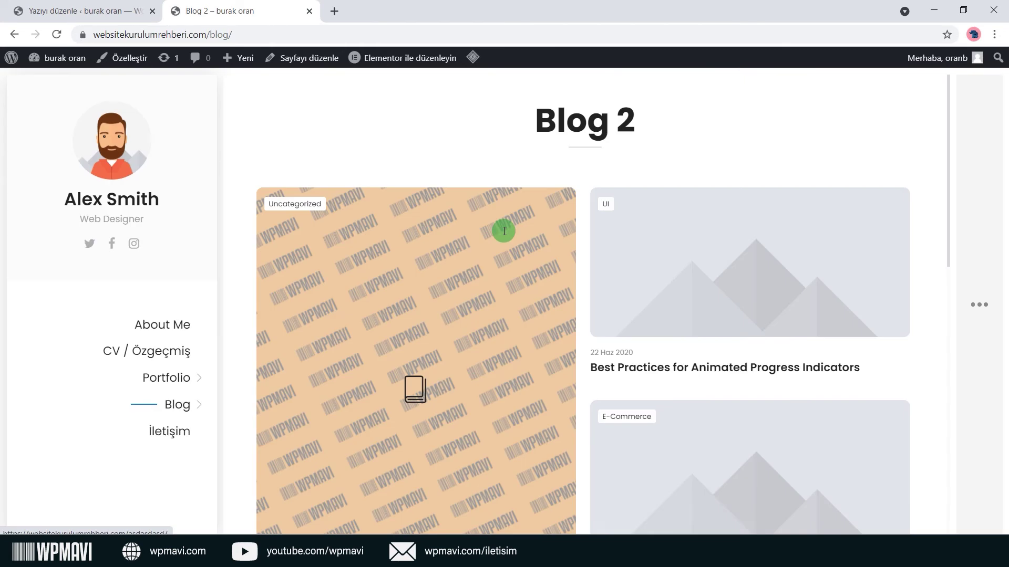
pyautogui.click(423, 58)
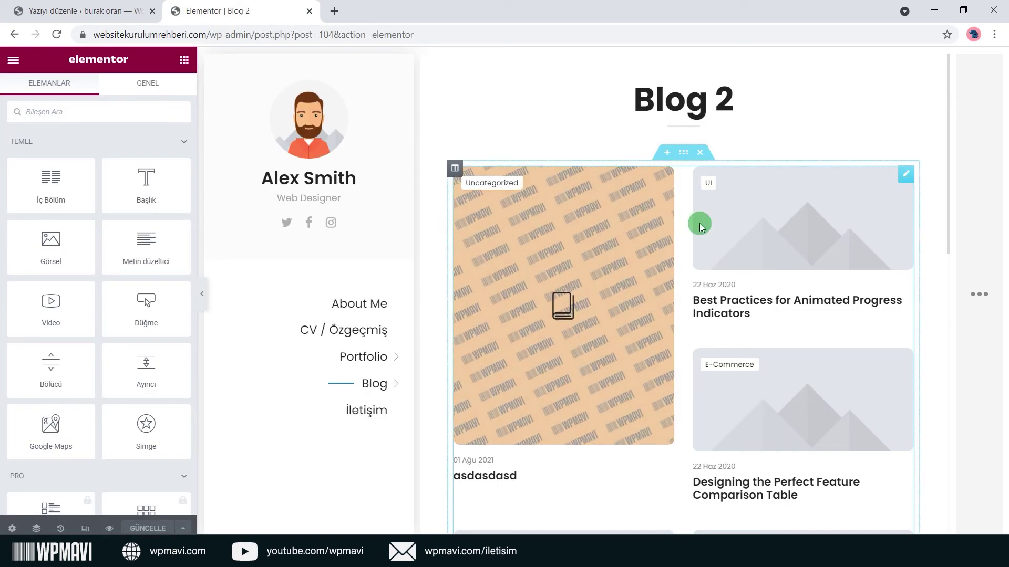
# Set the Blog Posts widget layout to Two Columns.
pyautogui.click(906, 174)
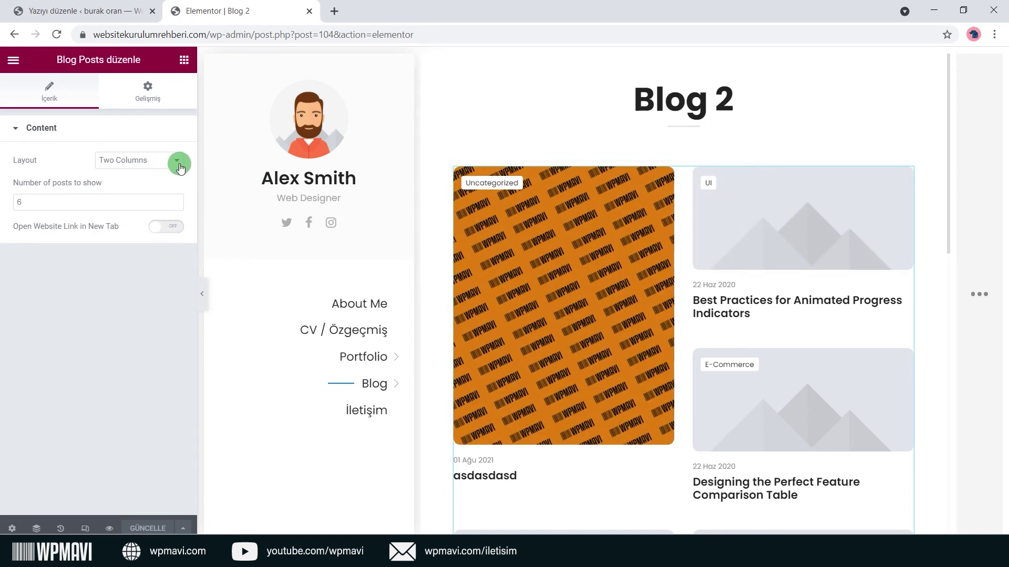
pyautogui.moveTo(76, 67); pyautogui.dragTo(99, 70)
pyautogui.click(146, 166)
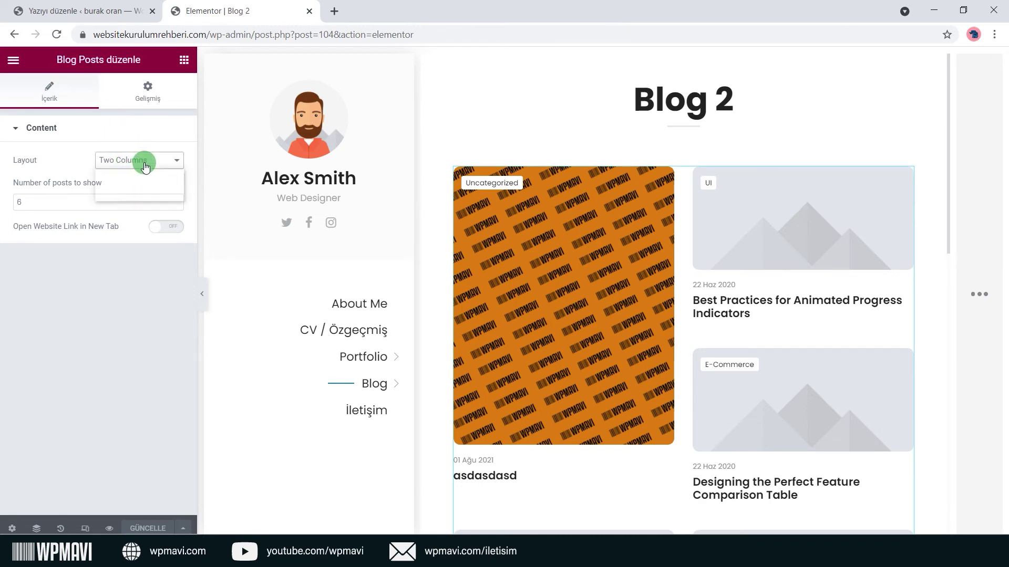
pyautogui.click(147, 175)
pyautogui.click(159, 166)
pyautogui.click(151, 184)
# Change posts to show from 6 to 3 and open post links in a new tab.
pyautogui.click(58, 209)
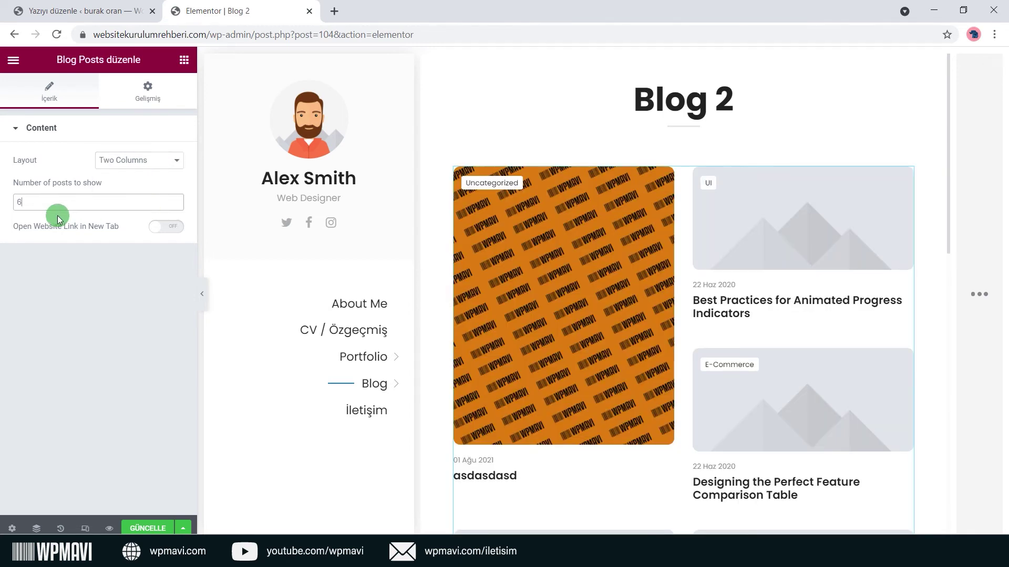
pyautogui.moveTo(11, 204); pyautogui.dragTo(90, 203)
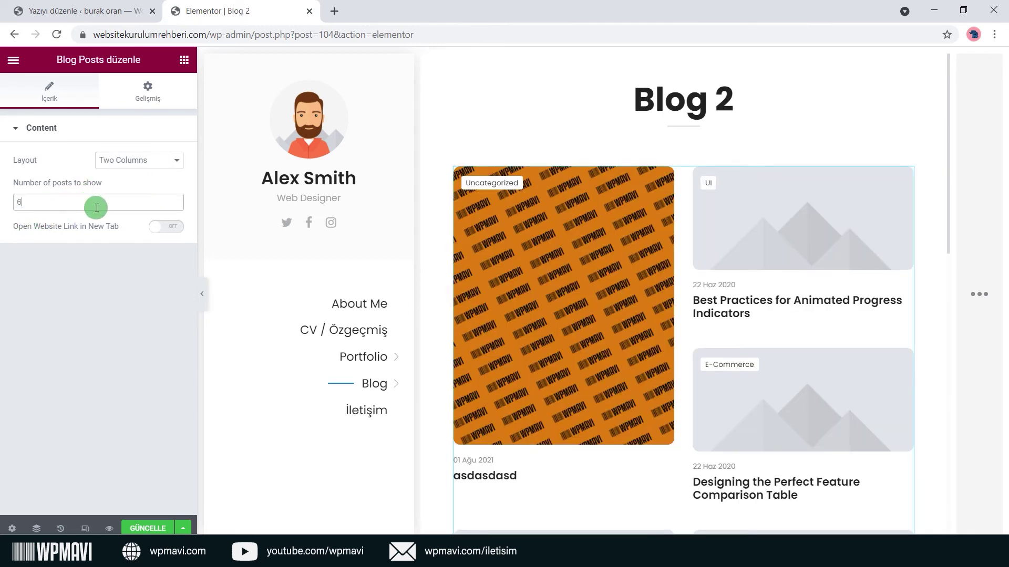
pyautogui.scroll(-7, 525, 220)
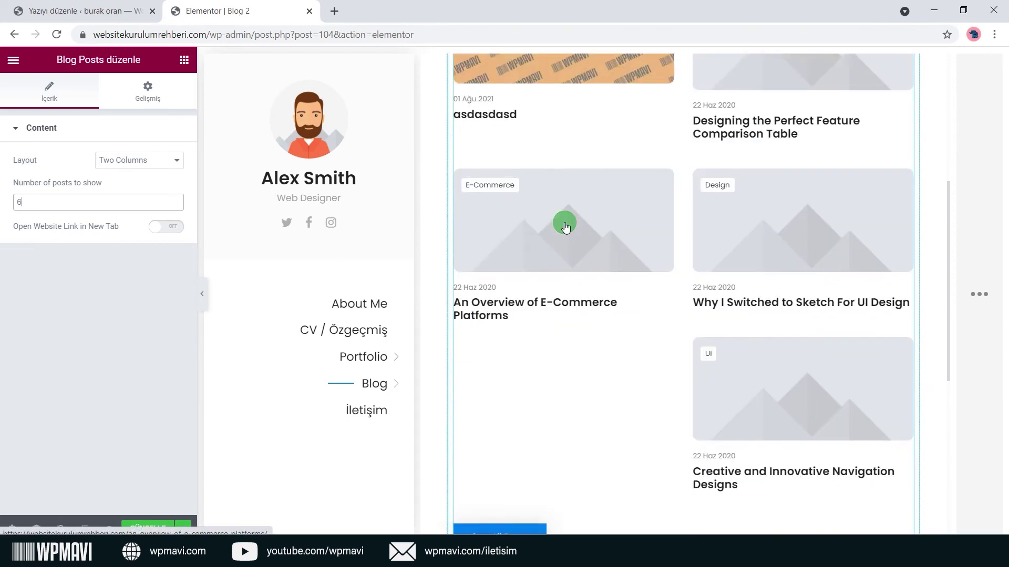
pyautogui.scroll(-2, 567, 227)
pyautogui.scroll(9, 547, 229)
pyautogui.moveTo(74, 205); pyautogui.dragTo(2, 206)
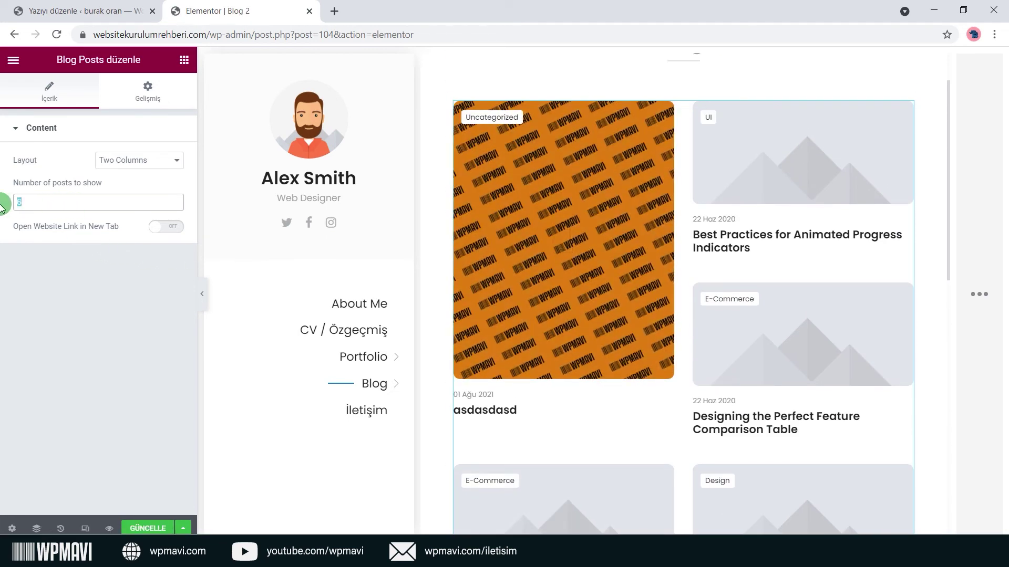
pyautogui.write('3')
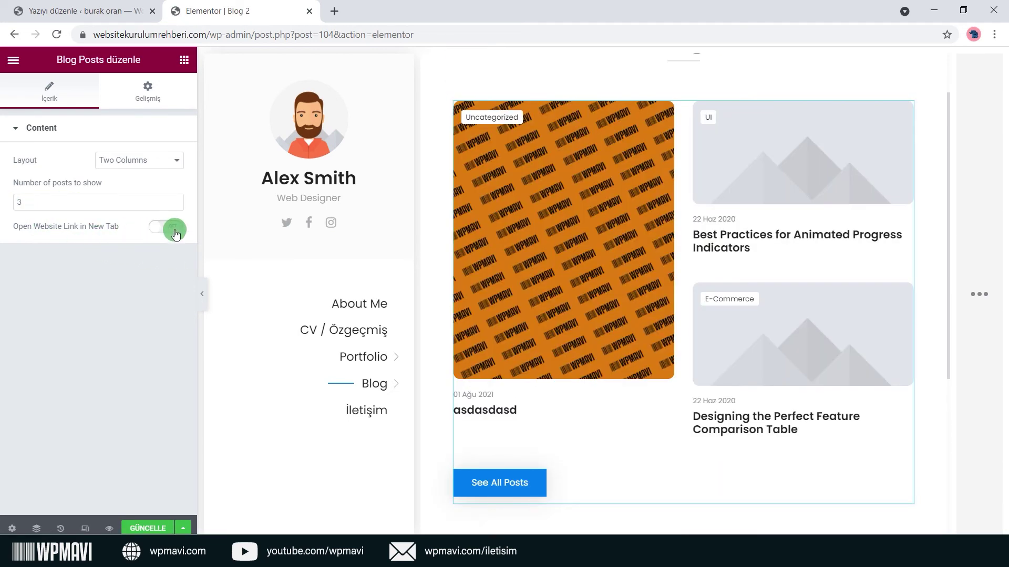
pyautogui.click(175, 230)
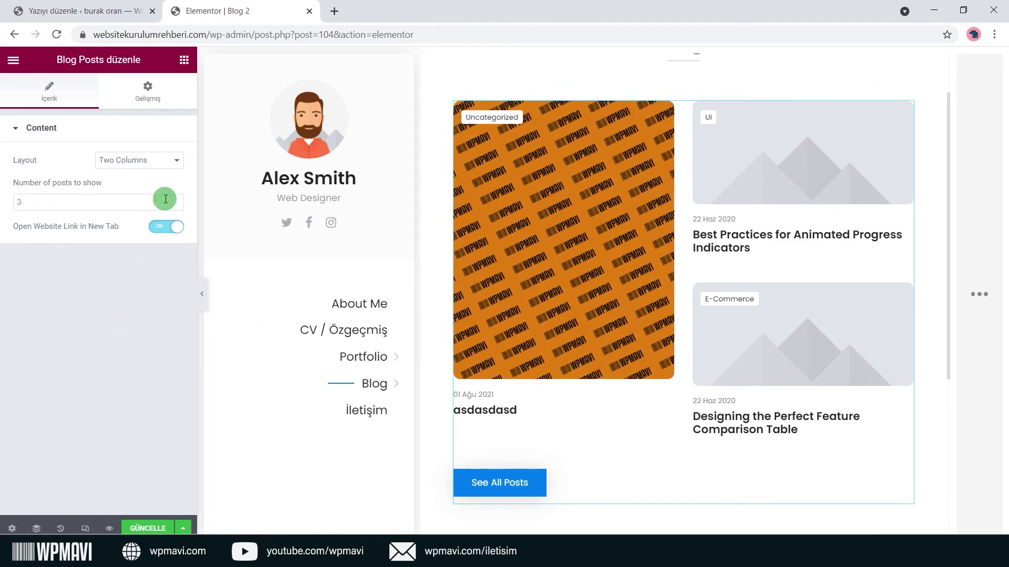
pyautogui.click(103, 11)
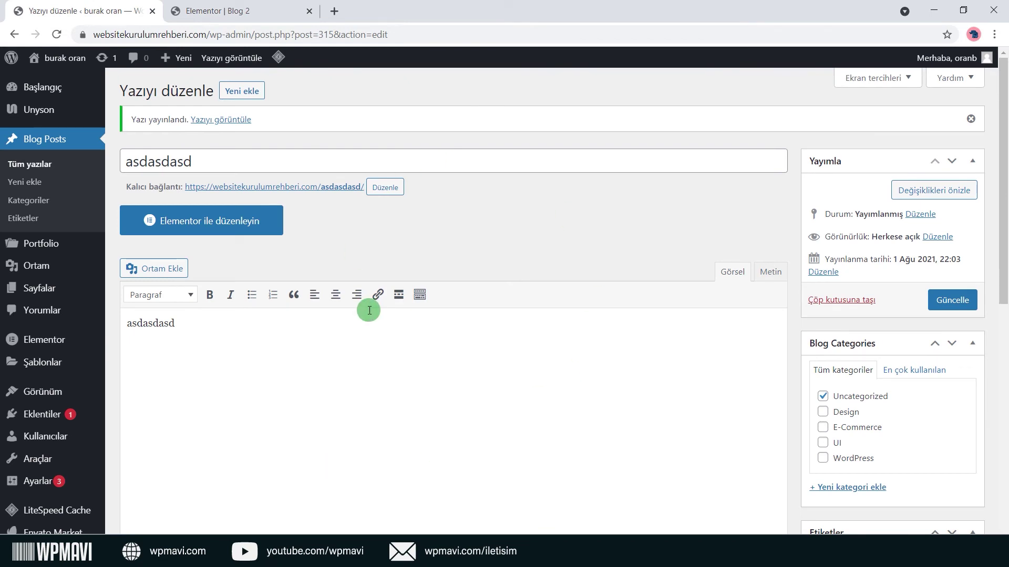
# Review the Blog 2 column settings and the Blog Posts widget settings.
pyautogui.click(261, 5)
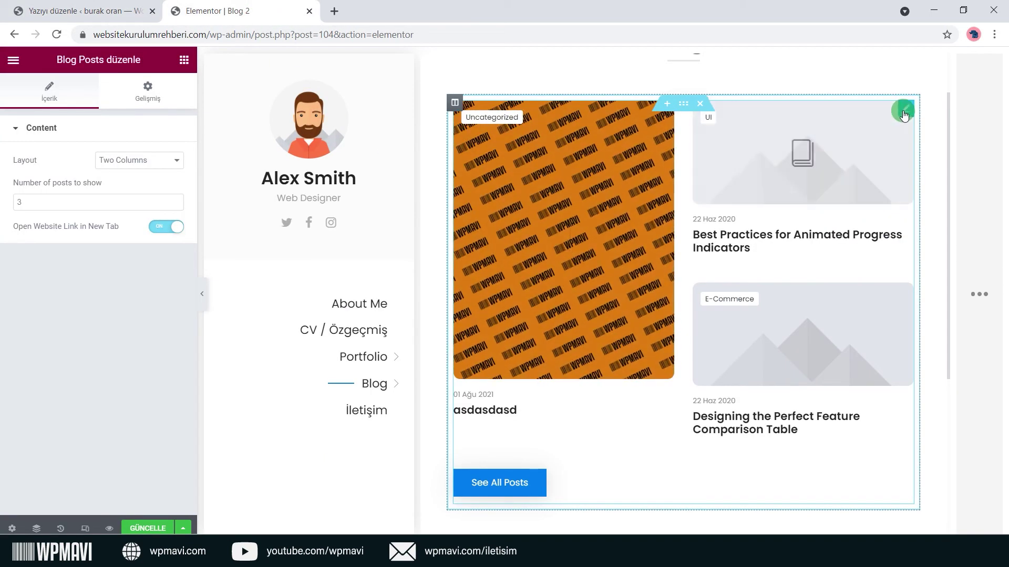
pyautogui.moveTo(56, 60); pyautogui.dragTo(105, 59)
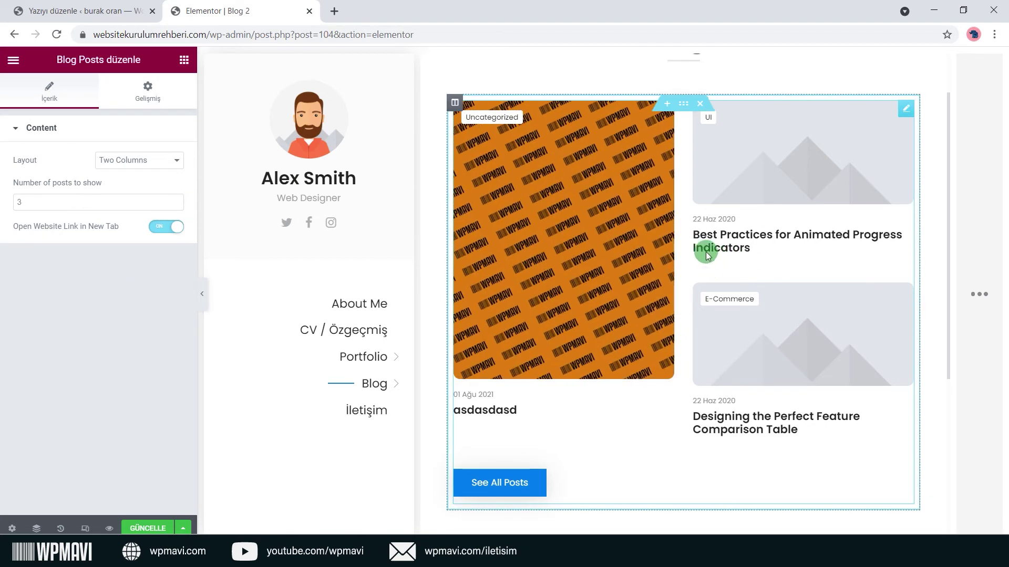
pyautogui.click(456, 102)
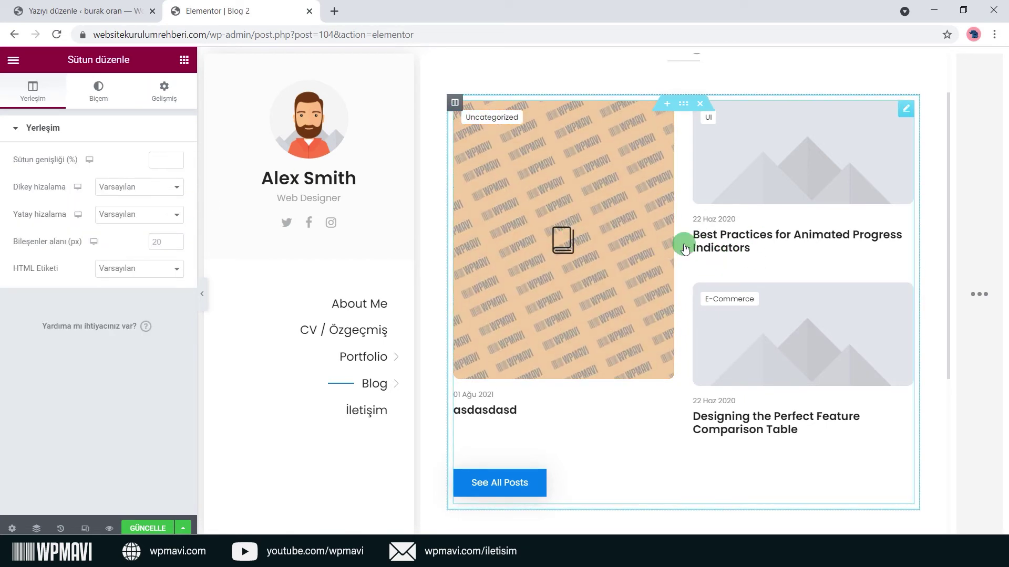
pyautogui.click(904, 110)
pyautogui.moveTo(56, 59); pyautogui.dragTo(104, 59)
# Leave the layout at Two Columns and close Elementor without saving.
pyautogui.click(156, 164)
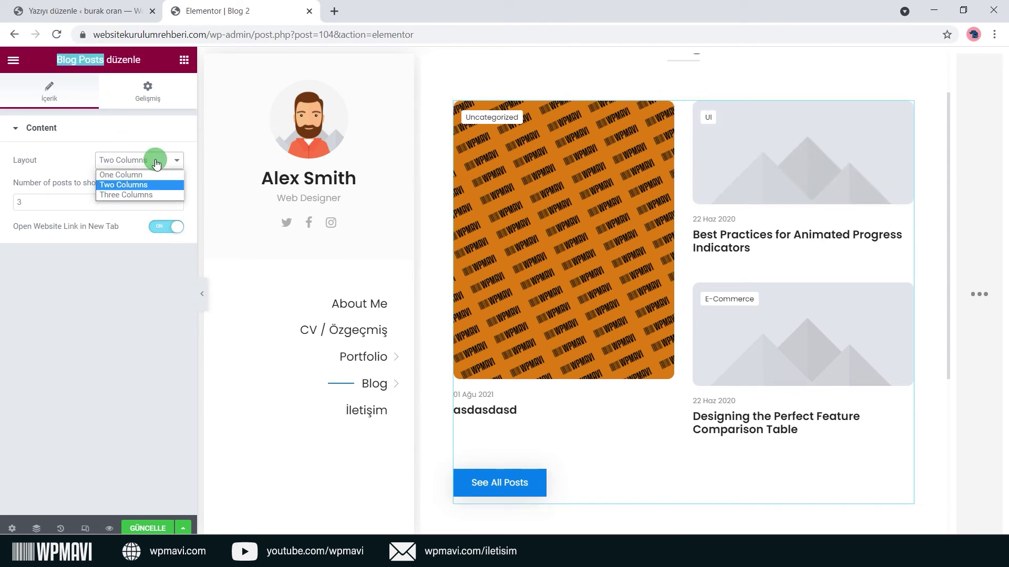
pyautogui.click(147, 185)
pyautogui.click(118, 288)
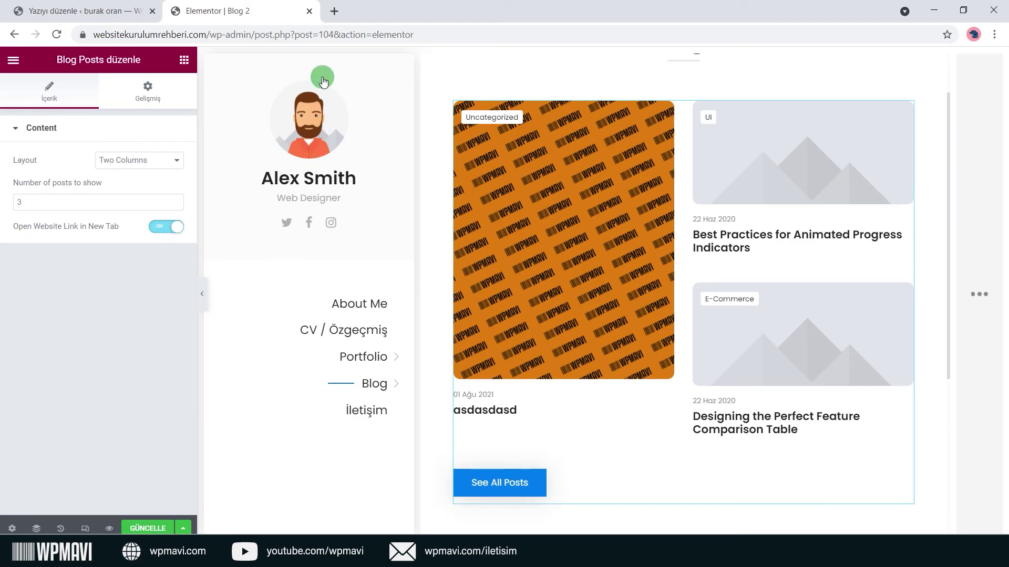
pyautogui.click(311, 11)
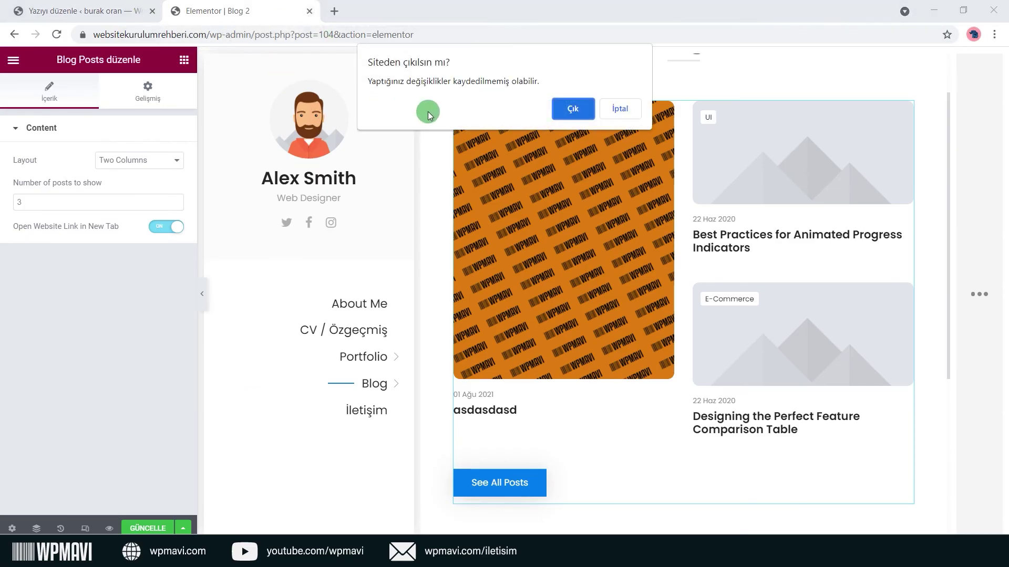
pyautogui.click(558, 115)
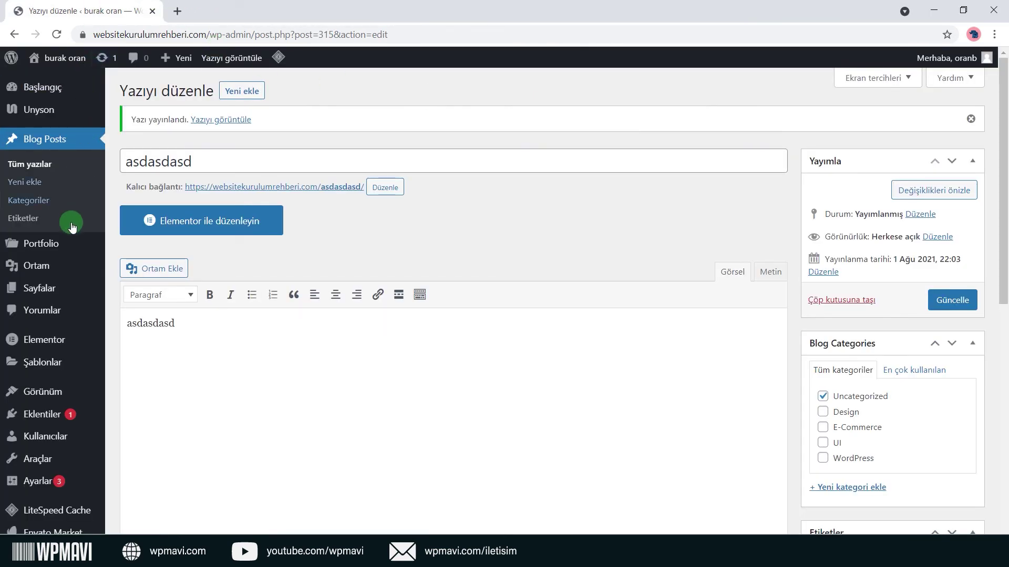
# Open the İletişim page in Elementor from the Pages list.
pyautogui.moveTo(59, 297)
pyautogui.click(143, 298)
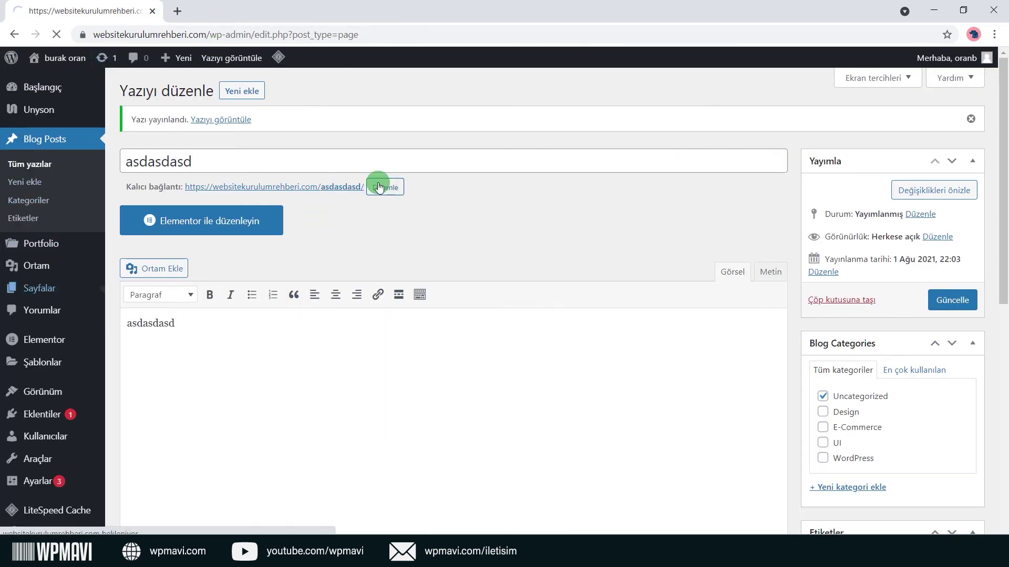
pyautogui.scroll(-4, 269, 261)
pyautogui.click(164, 225)
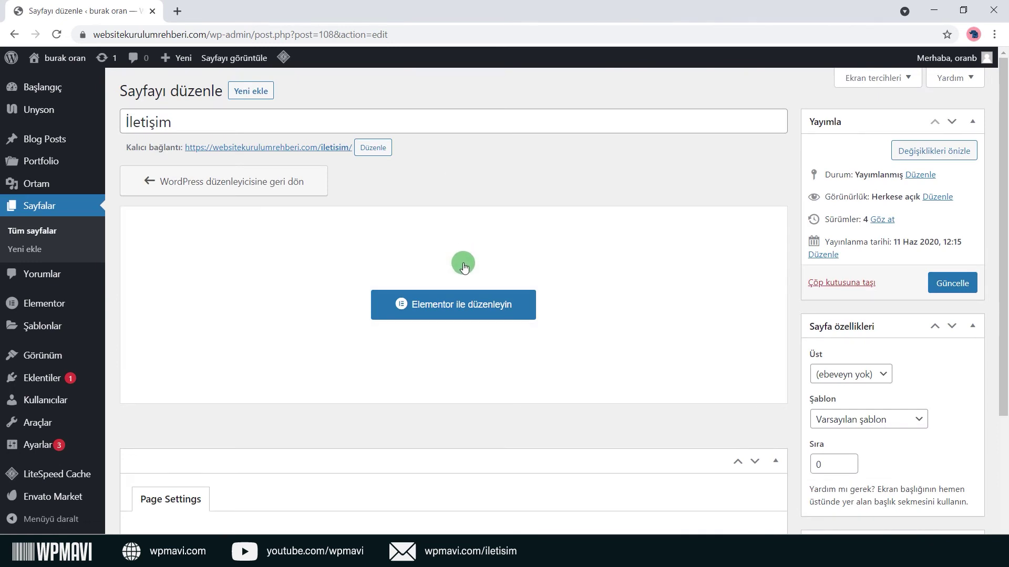
pyautogui.click(462, 300)
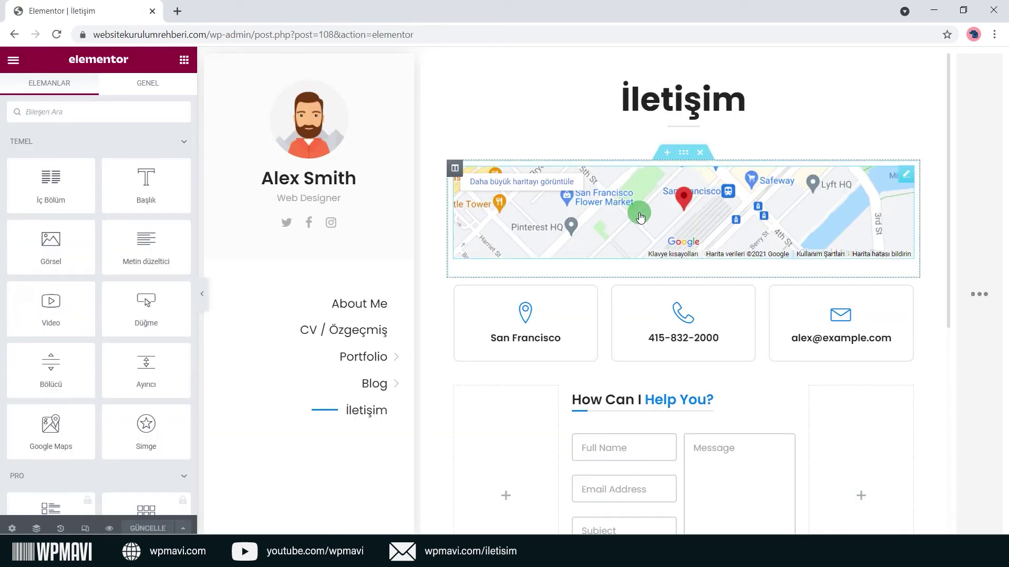
# Replace the Google Maps location with the suggested Eryaman street address.
pyautogui.click(908, 179)
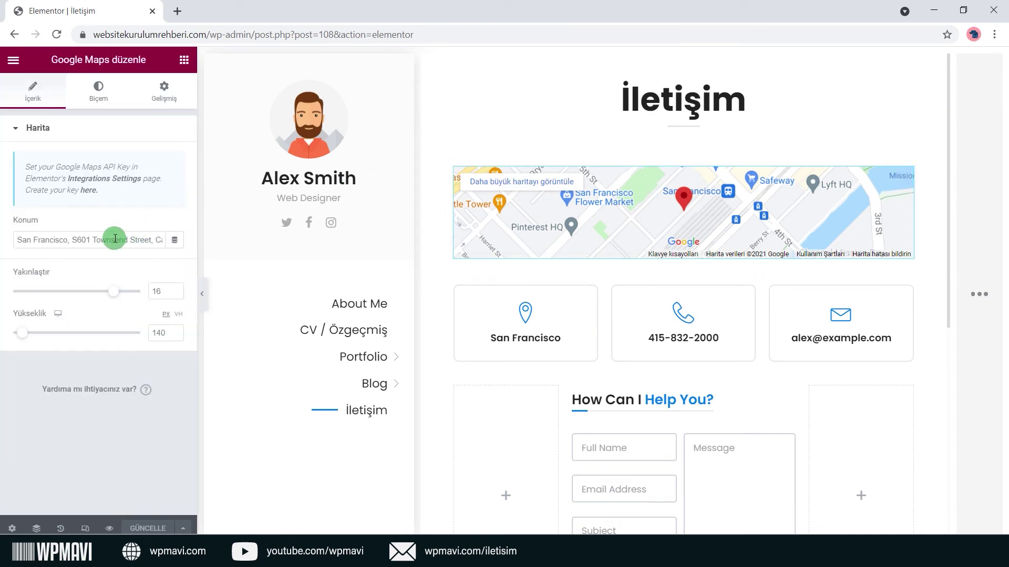
pyautogui.click(97, 241)
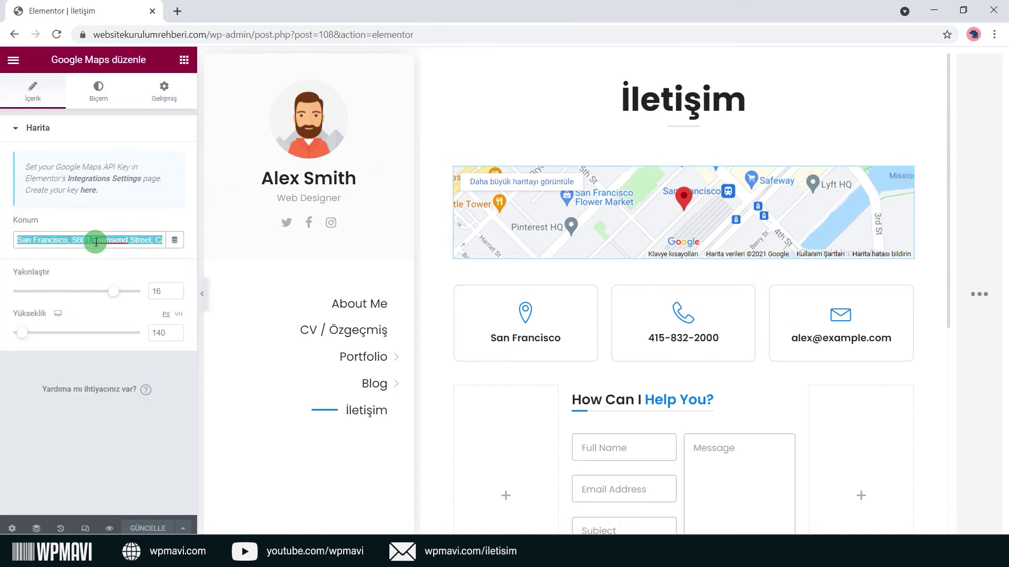
pyautogui.write('eryaman mah')
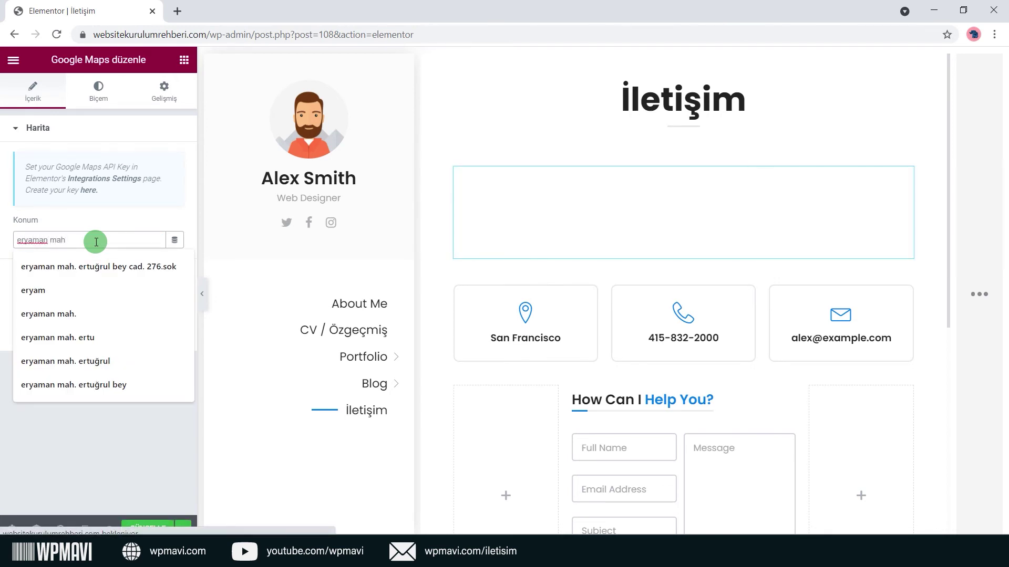
pyautogui.click(92, 266)
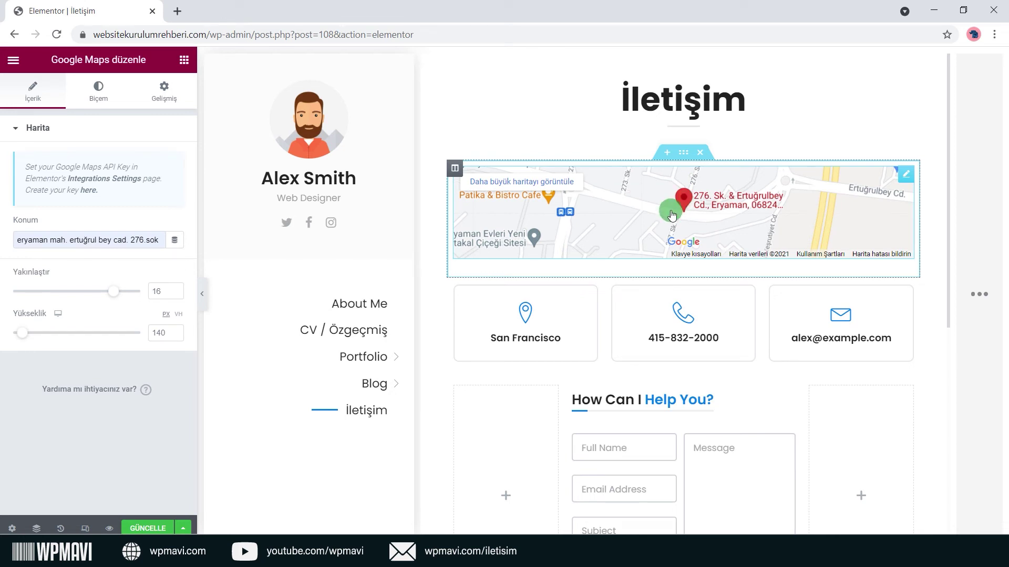
# Set the map zoom to 15 and its height to 531 px.
pyautogui.moveTo(114, 291); pyautogui.dragTo(102, 296)
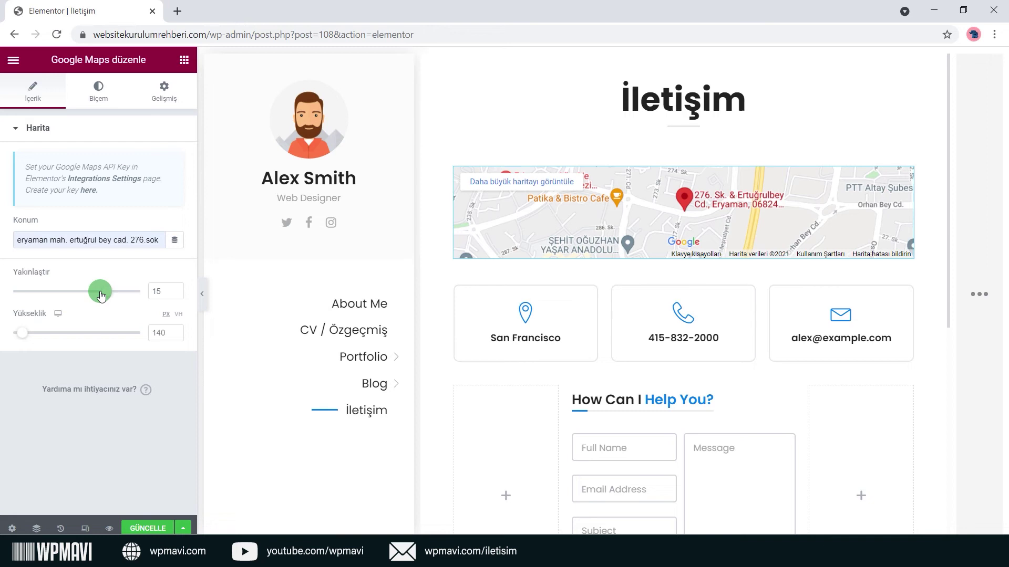
pyautogui.moveTo(101, 295); pyautogui.dragTo(103, 294)
pyautogui.moveTo(22, 332); pyautogui.dragTo(58, 333)
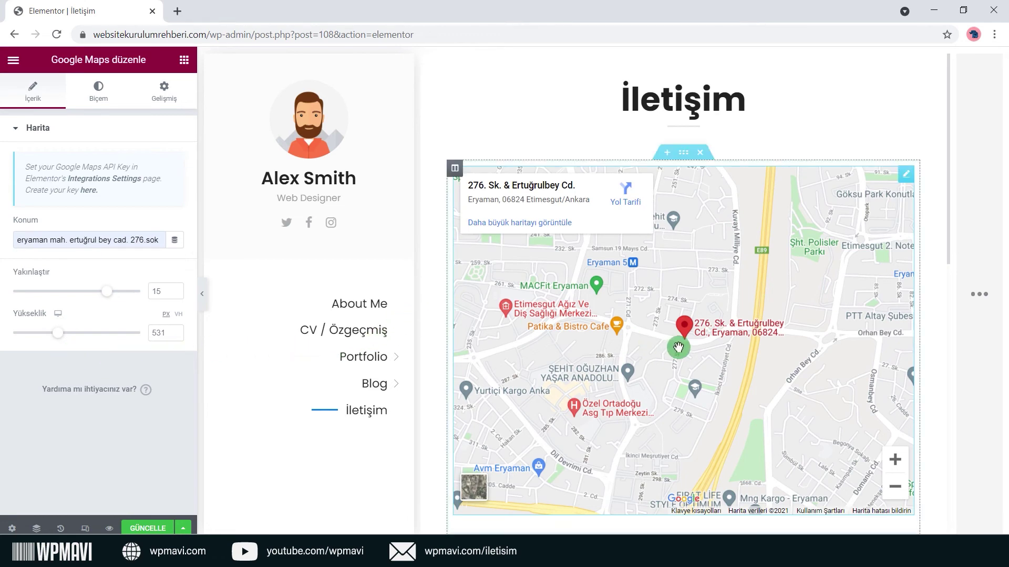
# Check the map around the Eryaman marker by panning and zooming out and in.
pyautogui.scroll(-2, 686, 342)
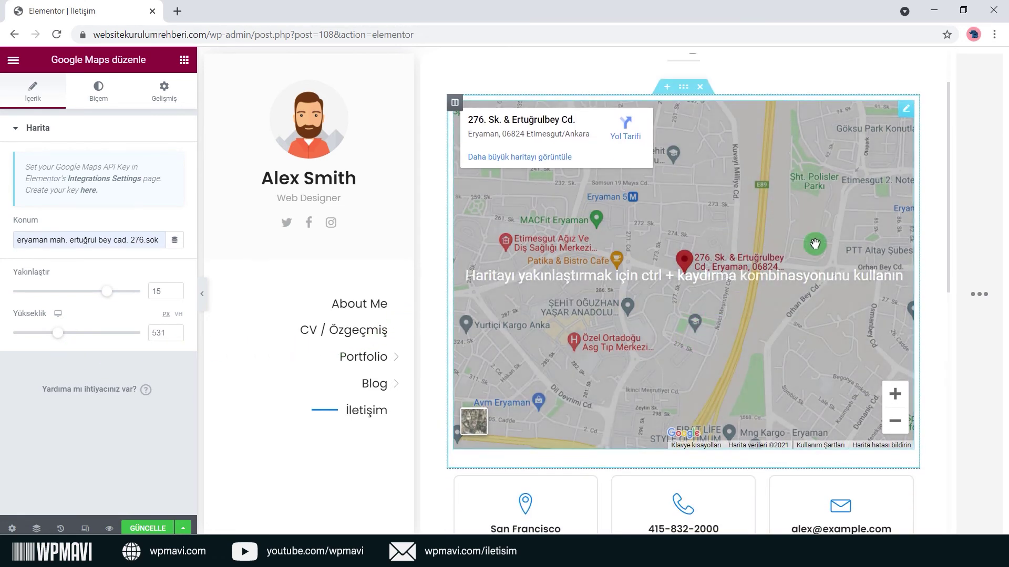
pyautogui.moveTo(637, 275)
pyautogui.mouseDown()
pyautogui.moveTo(721, 275)
pyautogui.moveTo(581, 279)
pyautogui.moveTo(621, 286)
pyautogui.moveTo(637, 268)
pyautogui.mouseUp()
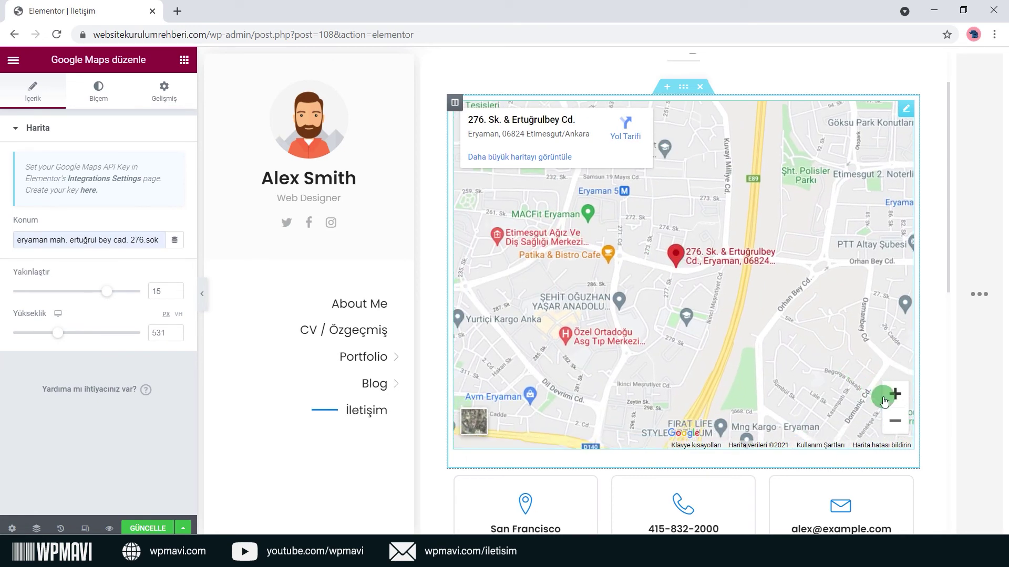
pyautogui.click(894, 419)
pyautogui.click(893, 394)
pyautogui.click(894, 420)
pyautogui.click(894, 394)
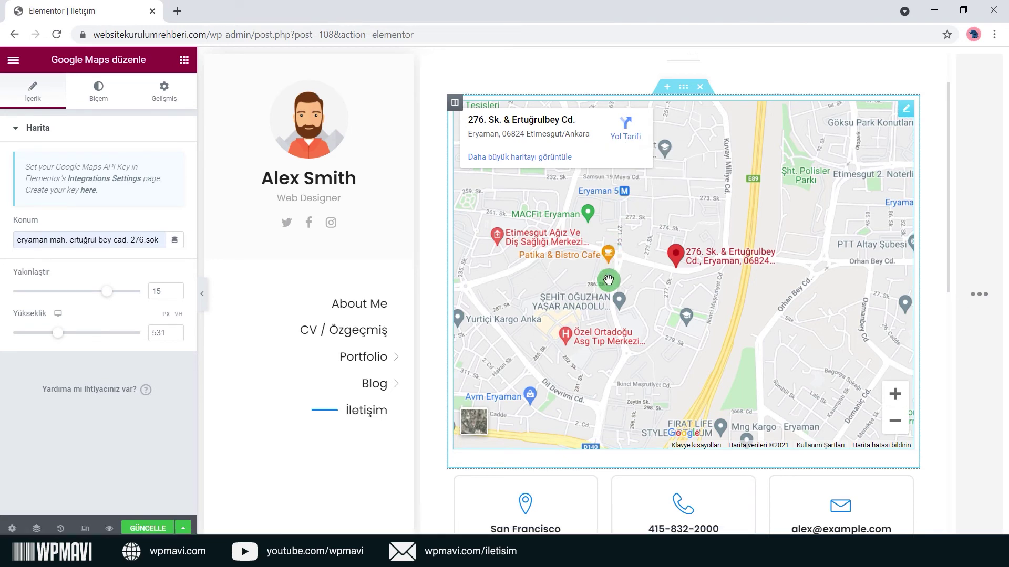
pyautogui.scroll(-2, 608, 280)
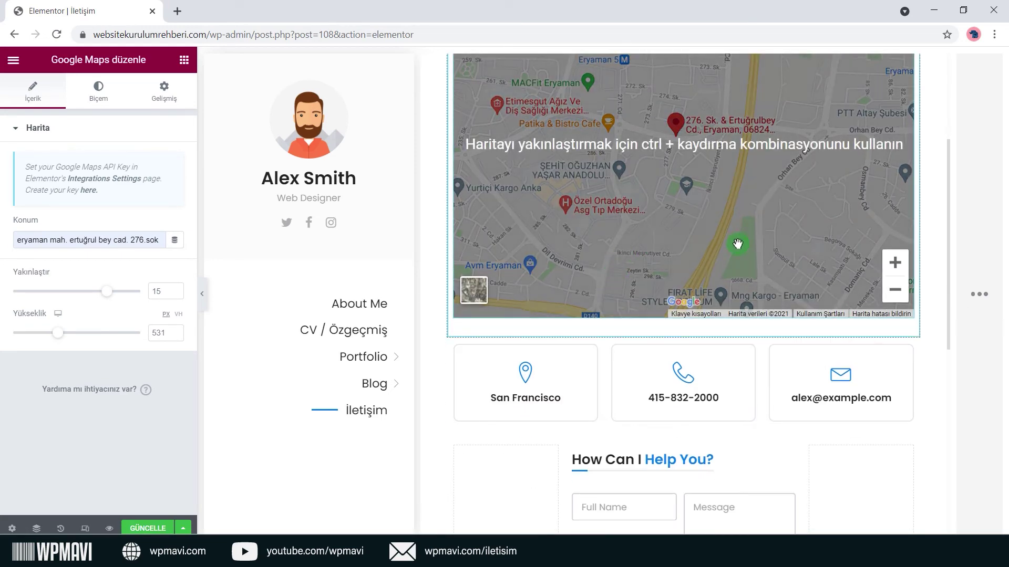
# Replace the San Francisco info box's map marker icon with the Laptop icon.
pyautogui.scroll(-1, 604, 341)
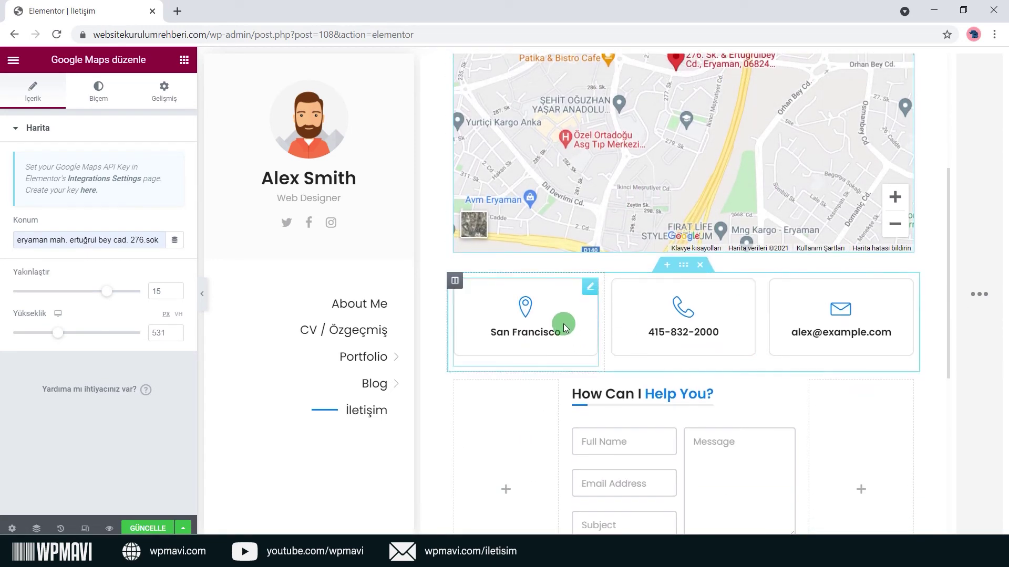
pyautogui.scroll(-1, 563, 327)
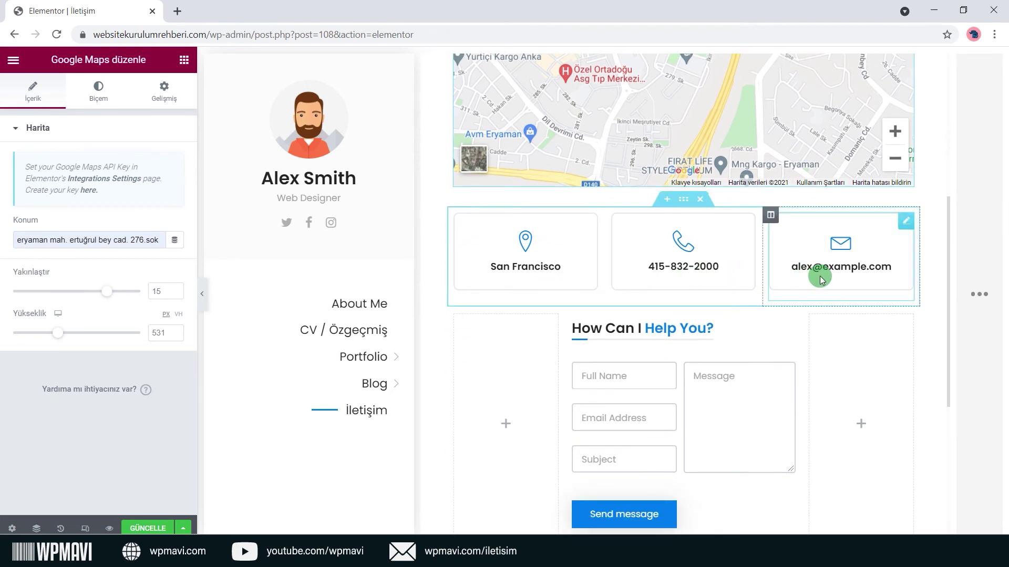
pyautogui.click(585, 220)
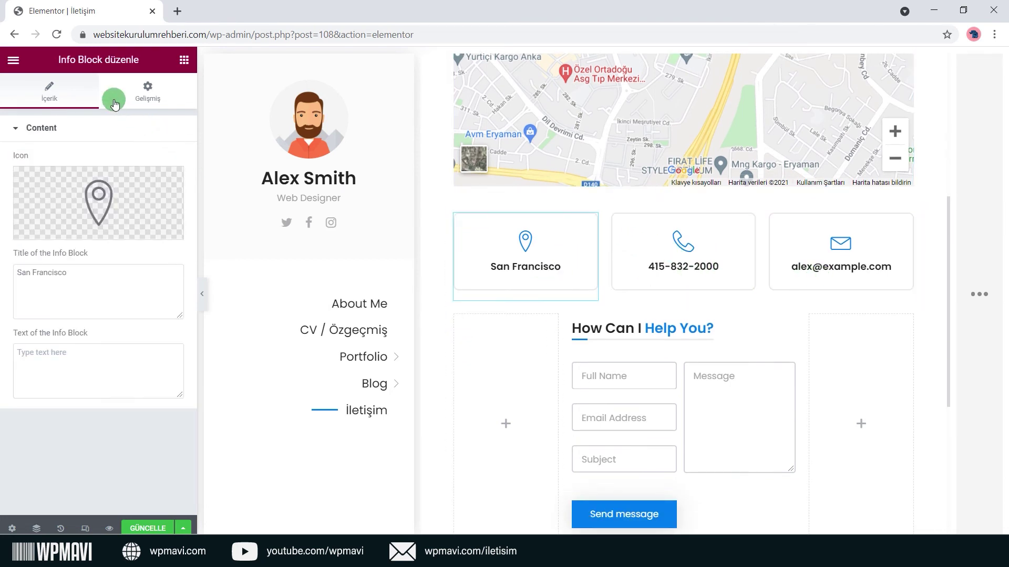
pyautogui.moveTo(57, 59); pyautogui.dragTo(103, 59)
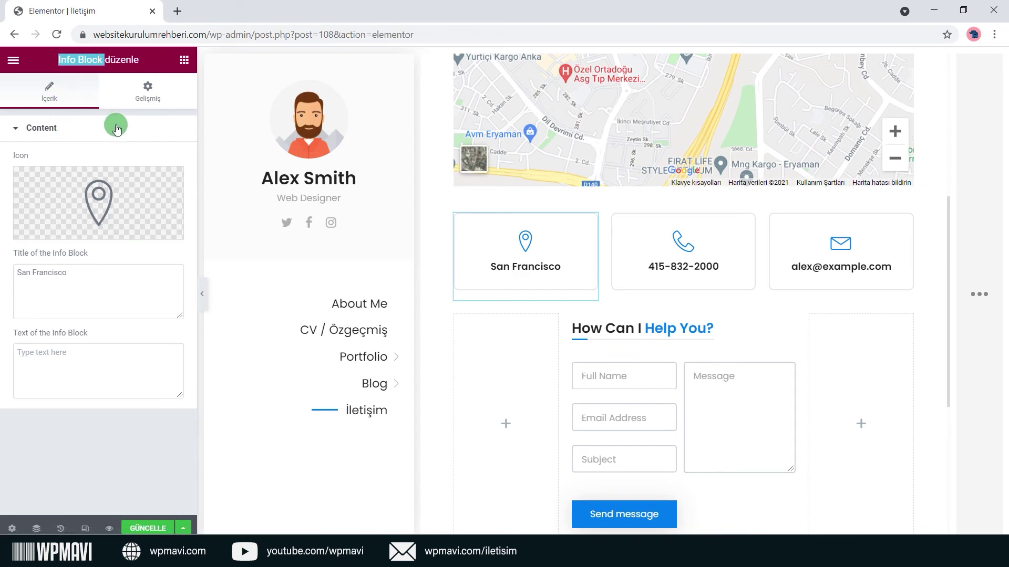
pyautogui.click(55, 231)
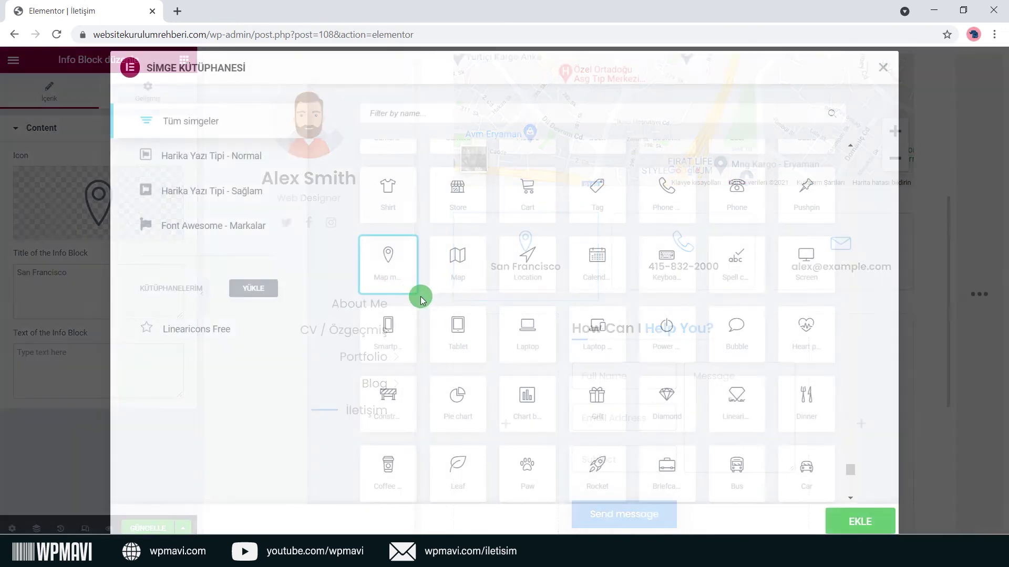
pyautogui.click(531, 335)
pyautogui.click(856, 520)
# Set the info box title to 'Adres' and its text to 'Detaylar'.
pyautogui.click(119, 277)
pyautogui.hotkey('ctrl', 'a')
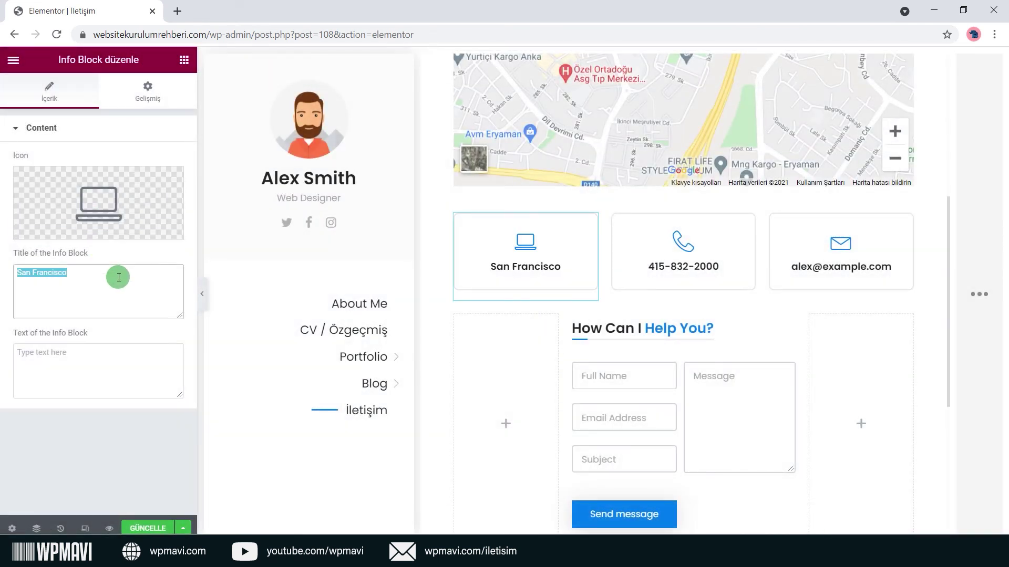
pyautogui.write('Adres')
pyautogui.press('Tab')
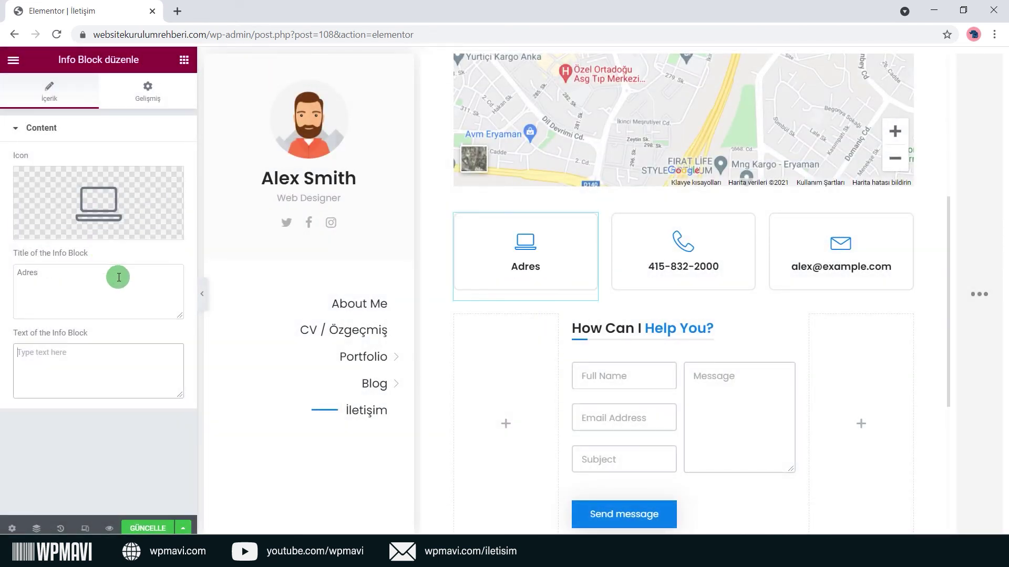
pyautogui.write('Detaylar')
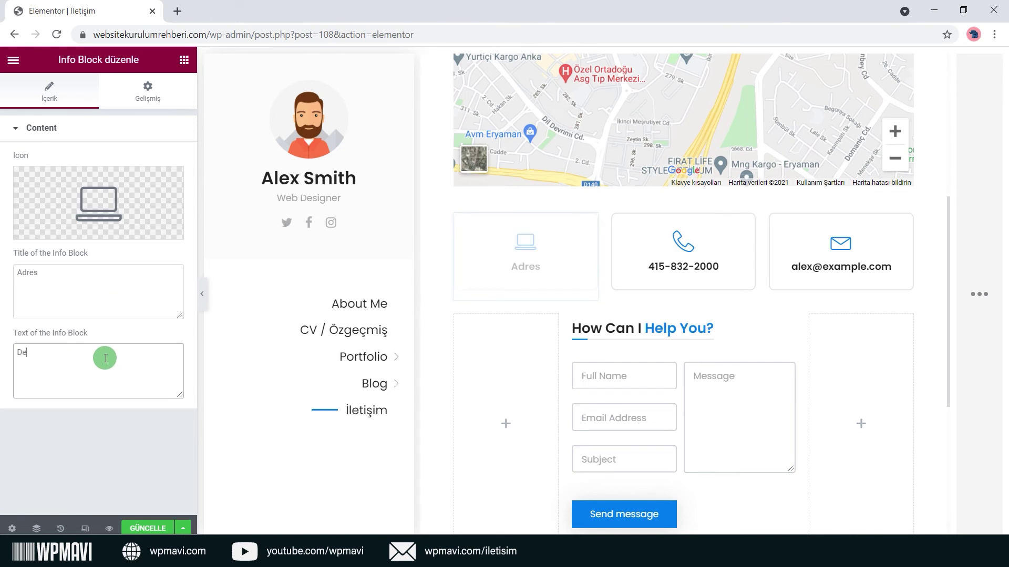
pyautogui.click(9, 336)
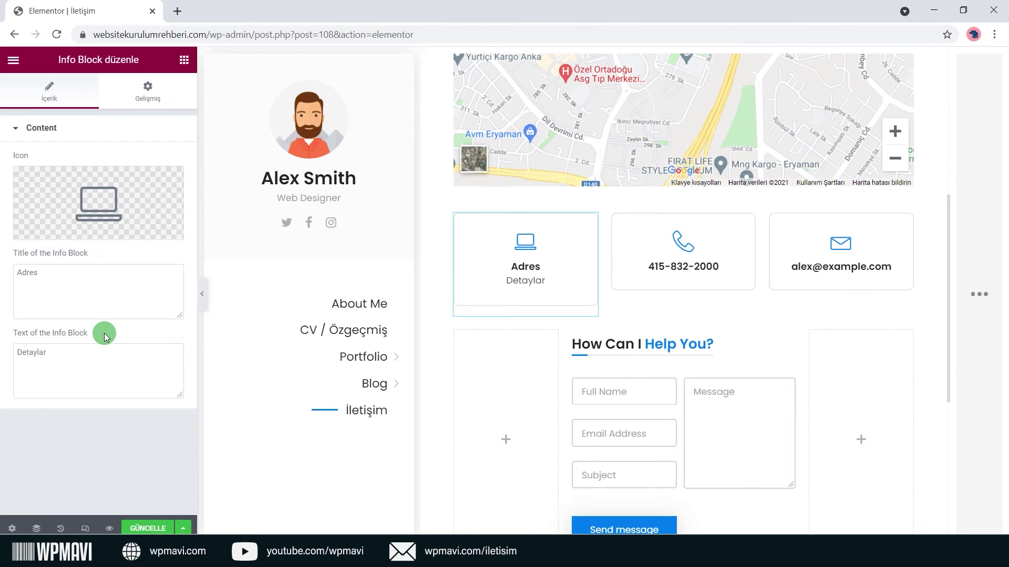
pyautogui.click(742, 226)
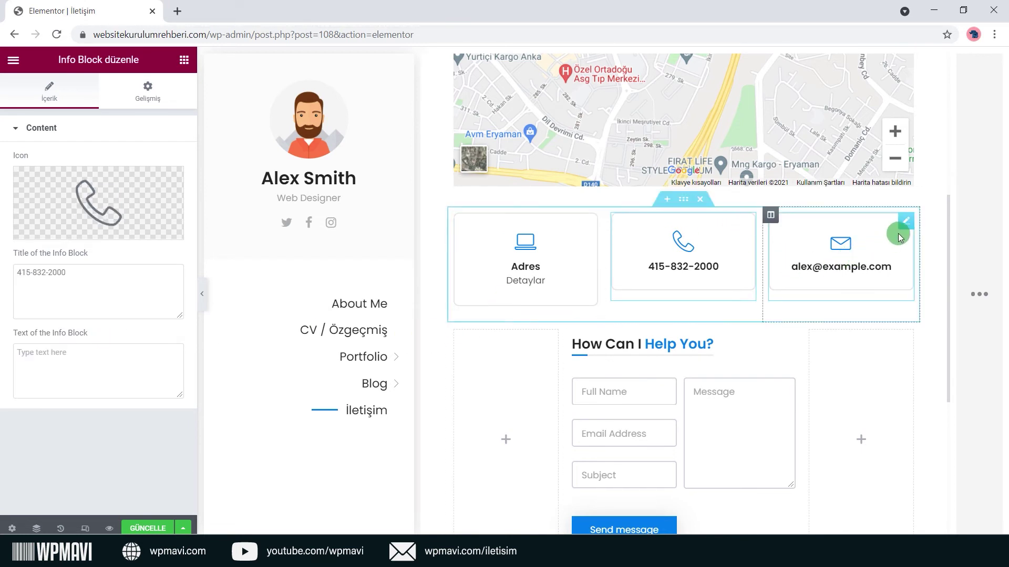
pyautogui.click(903, 232)
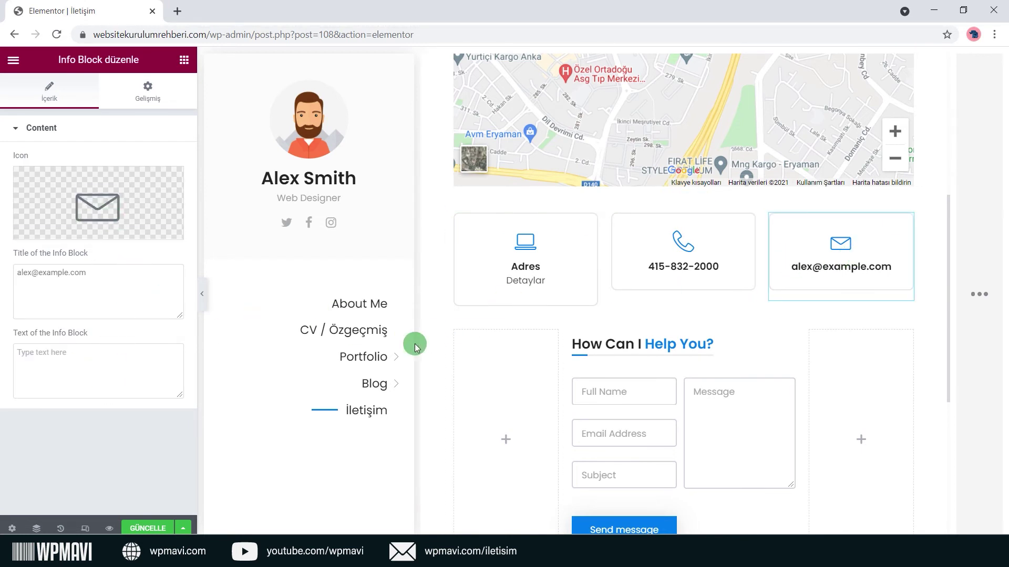
pyautogui.scroll(-3, 697, 376)
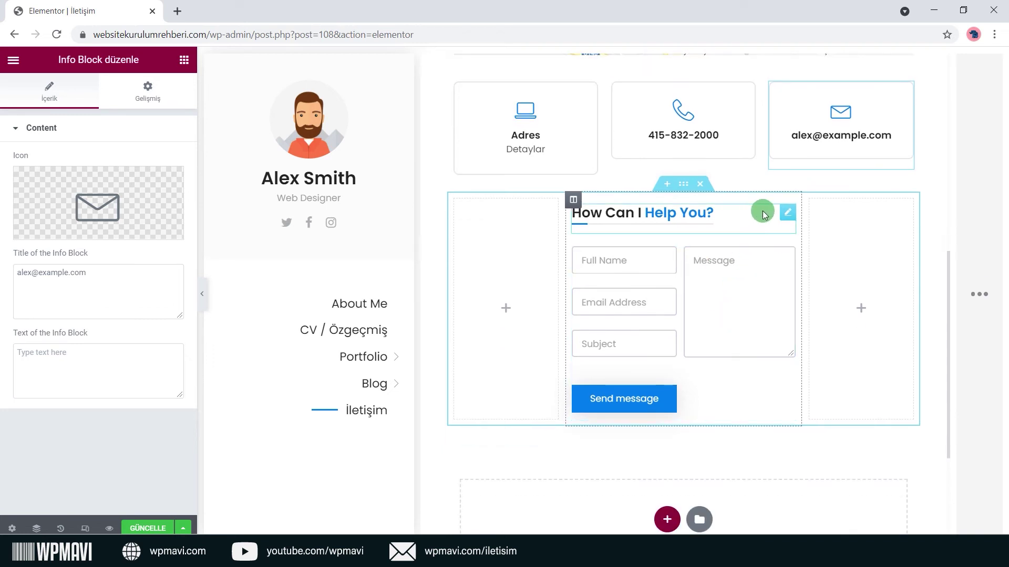
# Change the heading 'How Can I Help You?' to 'Benimle İletişime GEÇİN'.
pyautogui.click(785, 215)
pyautogui.click(163, 181)
pyautogui.moveTo(52, 59); pyautogui.dragTo(101, 61)
pyautogui.click(122, 183)
pyautogui.tripleClick(122, 183)
pyautogui.press('BackSpace')
pyautogui.write('İlet')
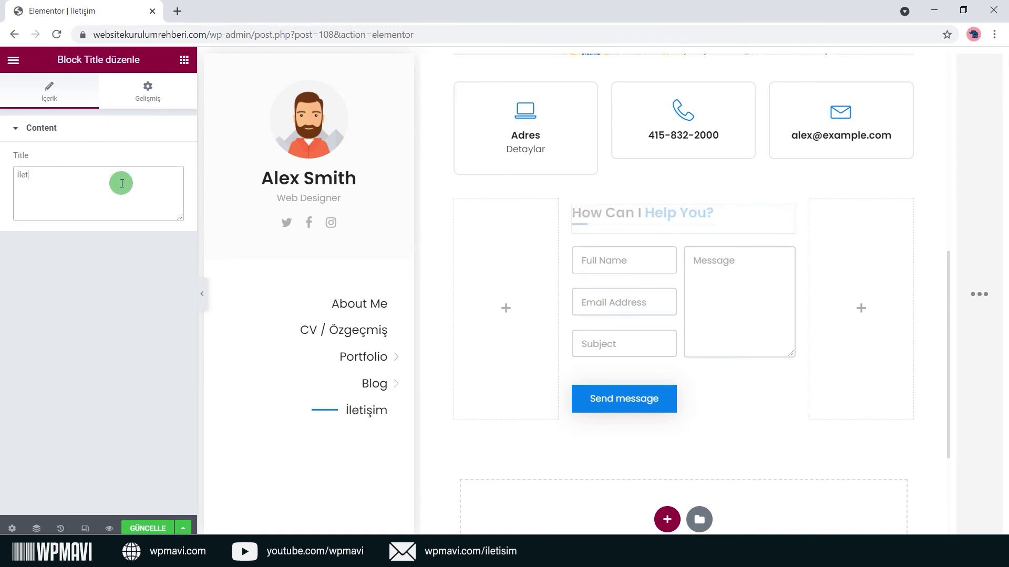
pyautogui.write('işim')
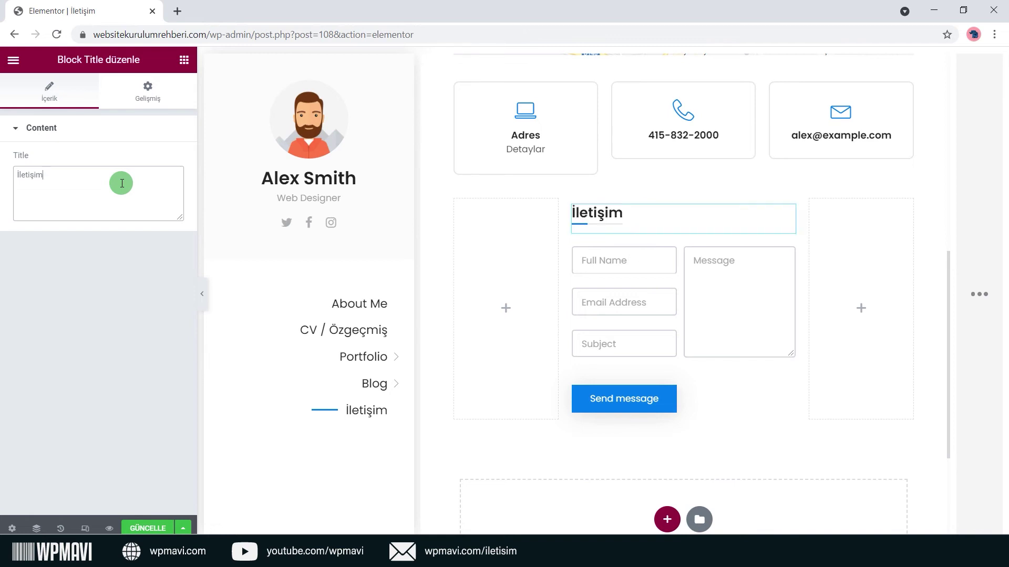
pyautogui.write('Benimle İletişime GEÇİN')
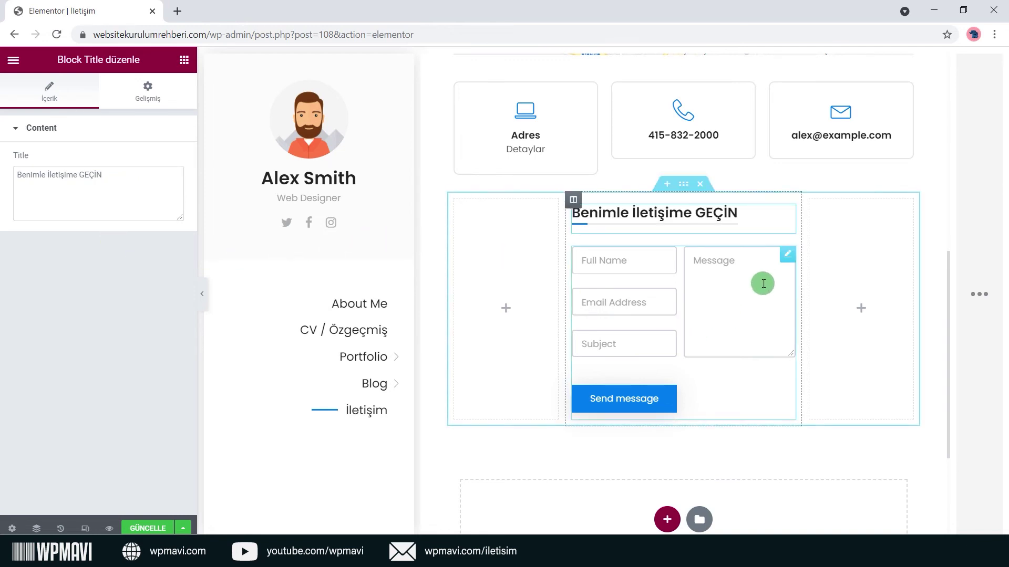
pyautogui.click(778, 261)
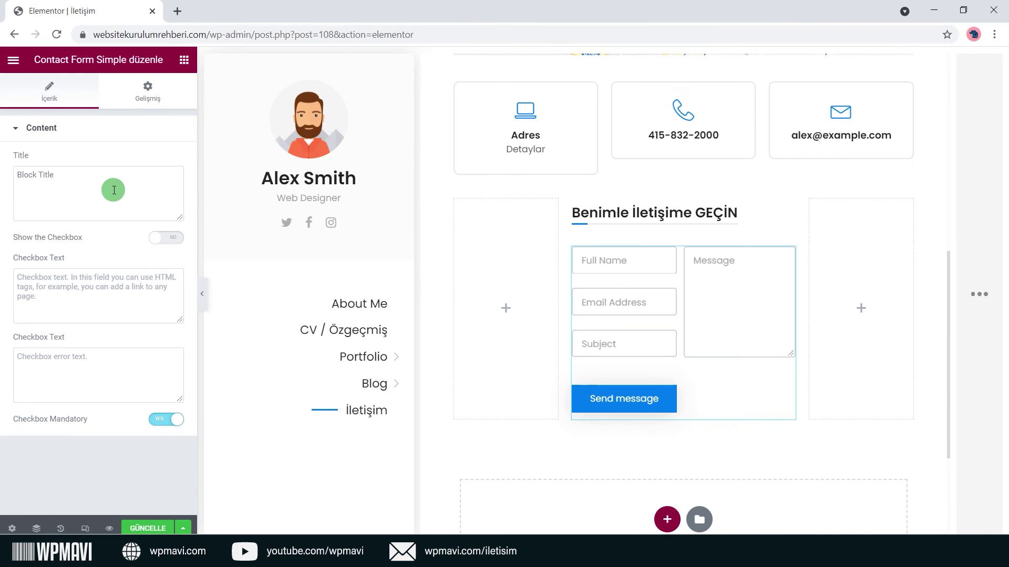
# Turn Show the Checkbox on with the label 'İSİM VE MAİL REKLAM amacıyla kullanılmasın vs.'.
pyautogui.moveTo(34, 59); pyautogui.dragTo(127, 69)
pyautogui.click(123, 198)
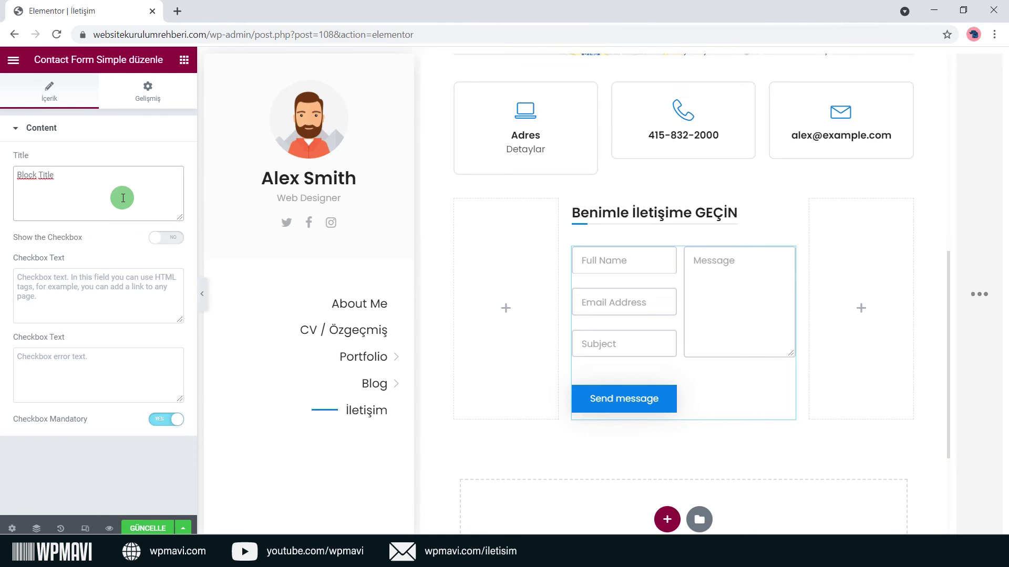
pyautogui.click(110, 137)
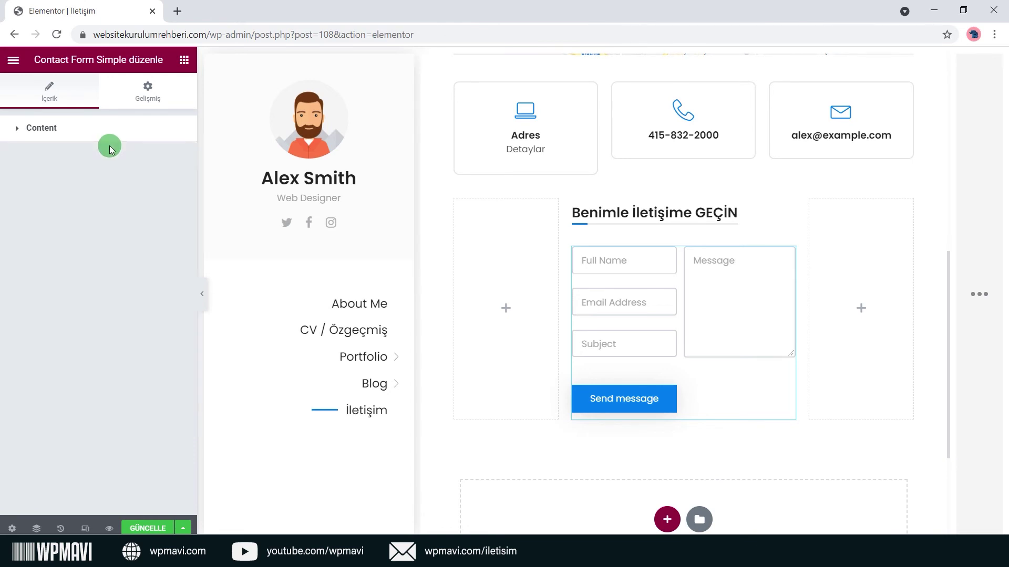
pyautogui.click(109, 138)
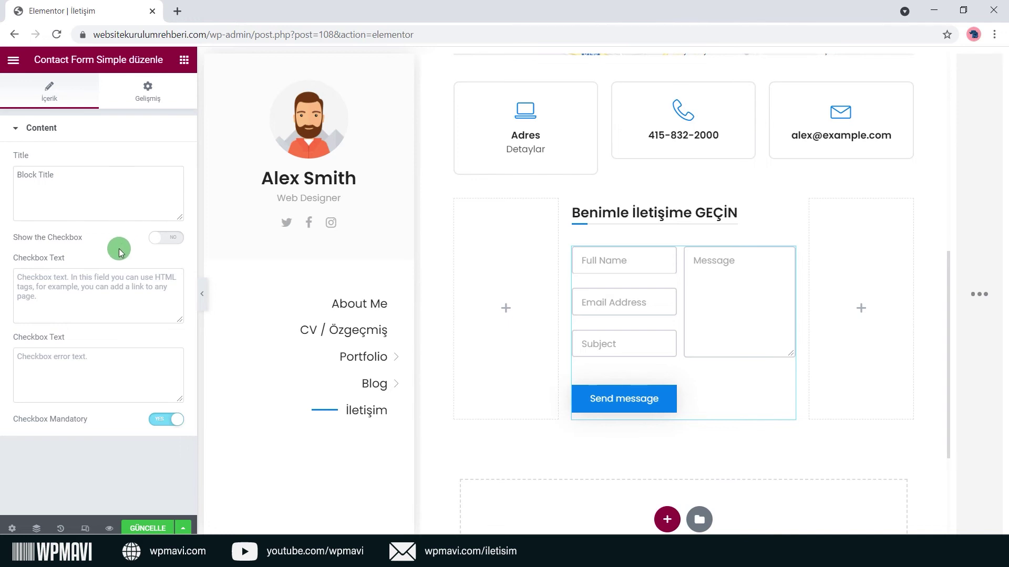
pyautogui.click(175, 239)
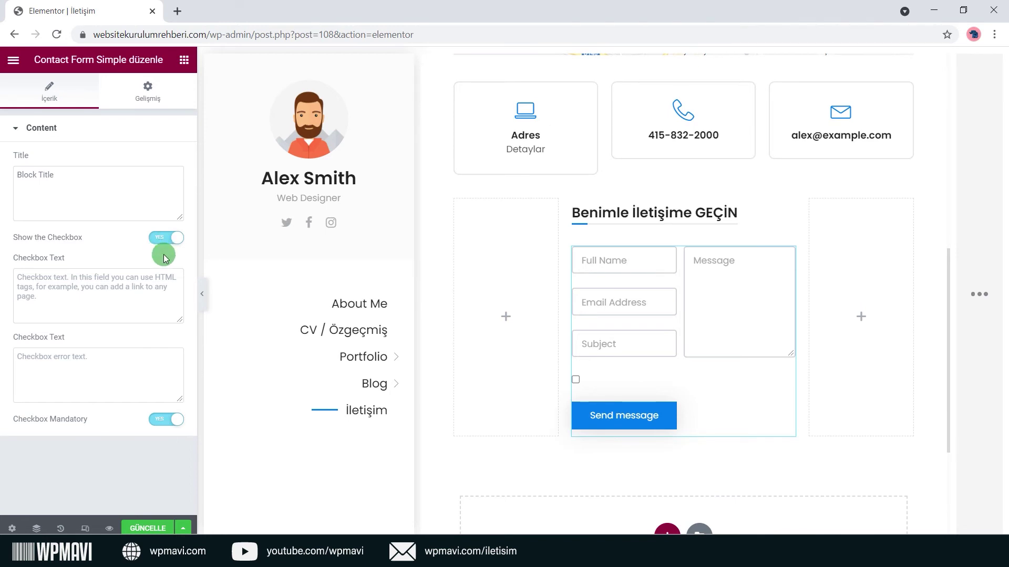
pyautogui.click(156, 307)
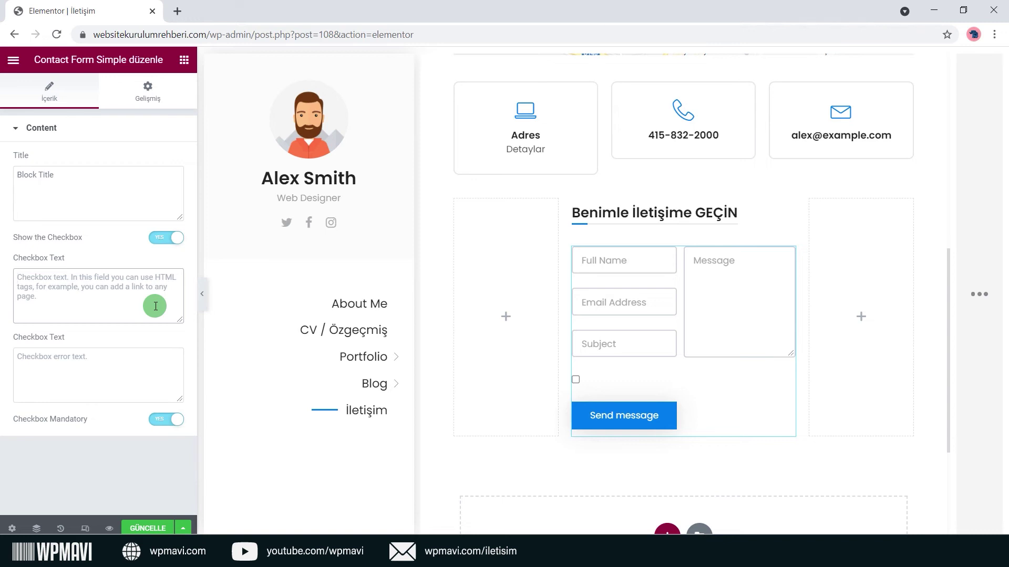
pyautogui.write('İSİM VE MAİL REKLAM amacıyla kullanılmasın vs.')
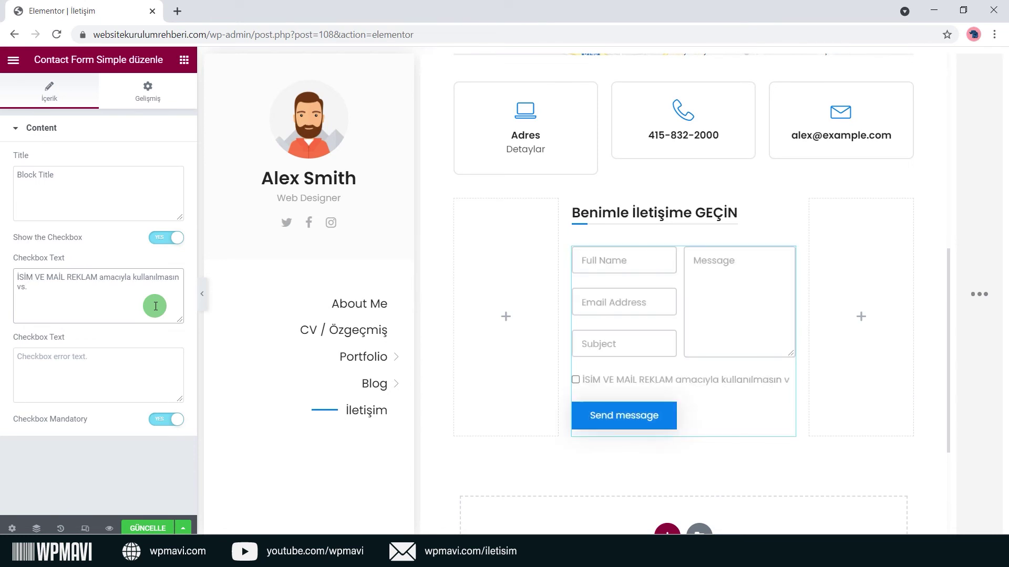
# Enter 'hata mesajı' as the checkbox error message.
pyautogui.click(137, 369)
pyautogui.write('hata ')
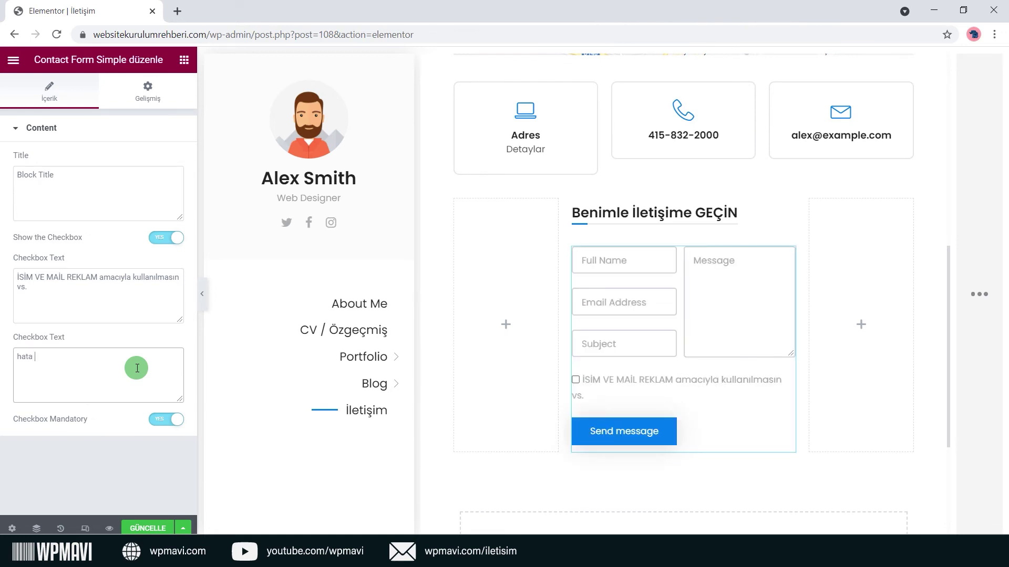
pyautogui.write('mesajı')
pyautogui.click(151, 337)
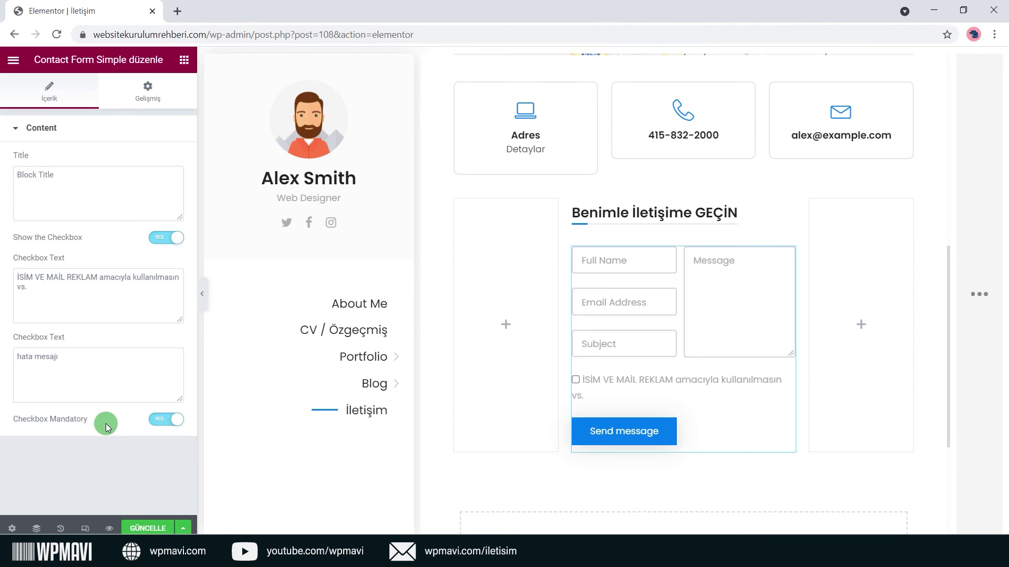
# Switch Checkbox Mandatory and Show the Checkbox both to NO.
pyautogui.tripleClick(82, 408)
pyautogui.click(106, 419)
pyautogui.click(172, 423)
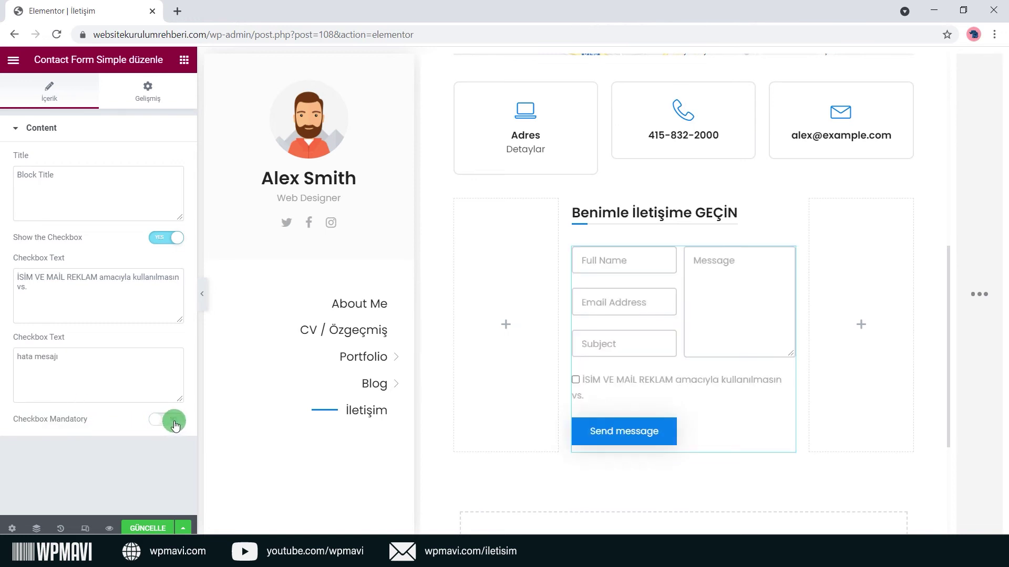
pyautogui.click(168, 419)
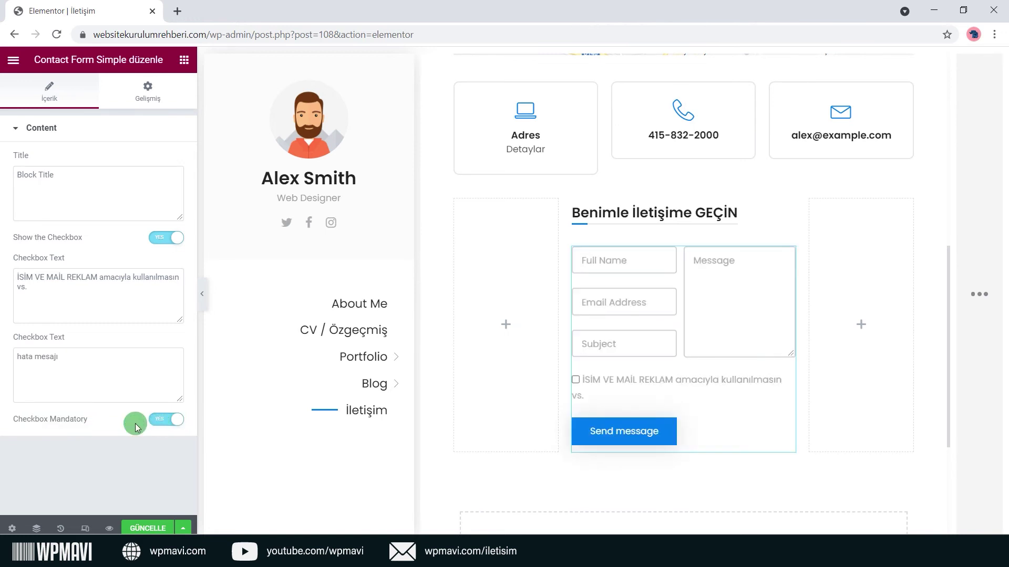
pyautogui.click(165, 419)
pyautogui.click(162, 237)
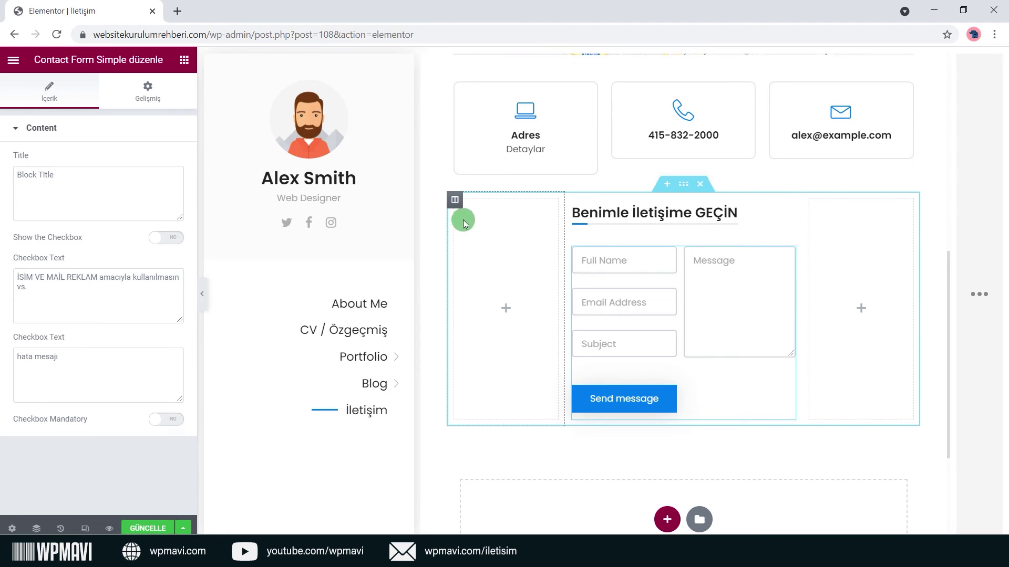
# Delete the empty left and right columns beside the contact form.
pyautogui.rightClick(456, 201)
pyautogui.click(508, 388)
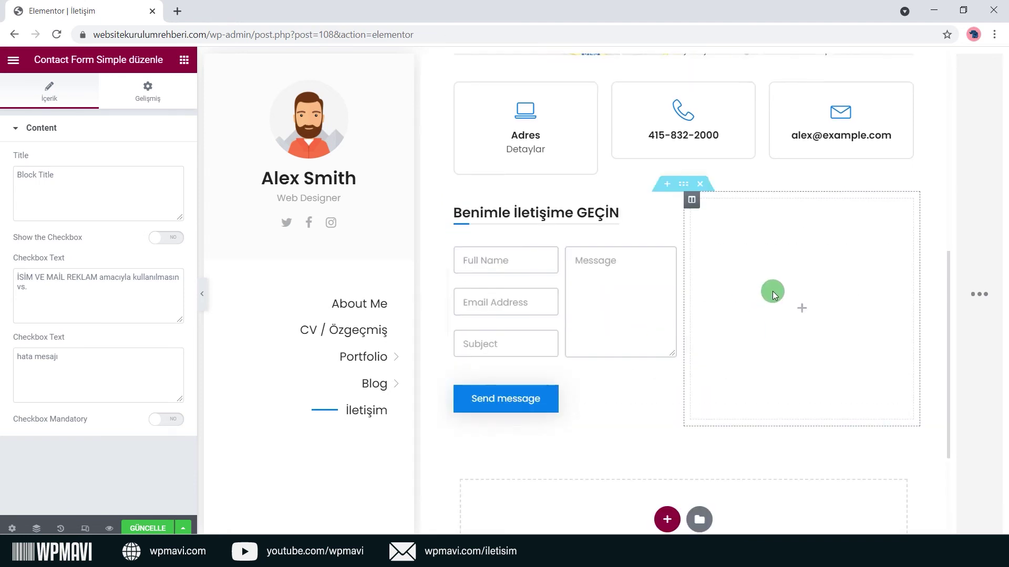
pyautogui.rightClick(691, 200)
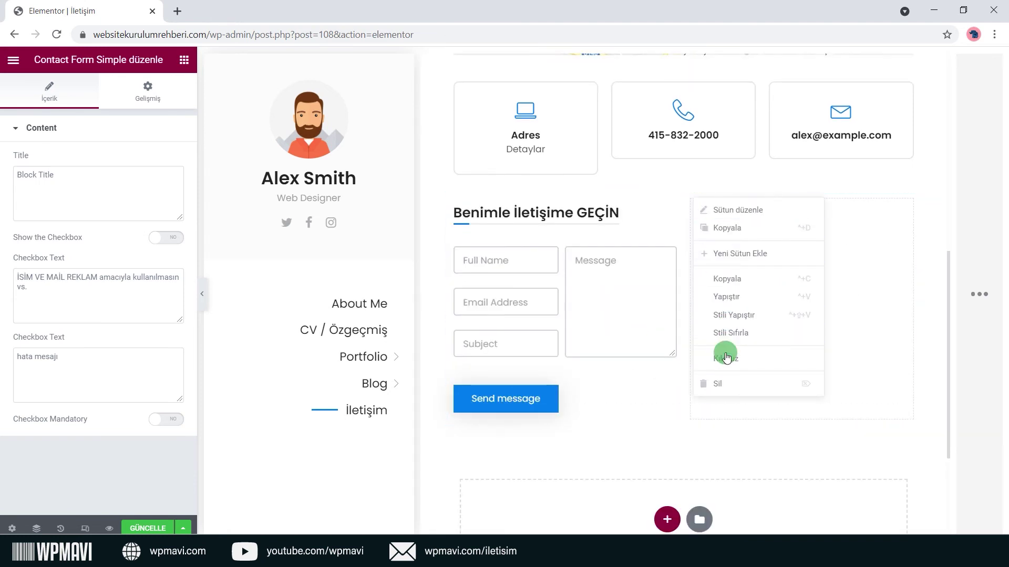
pyautogui.click(720, 384)
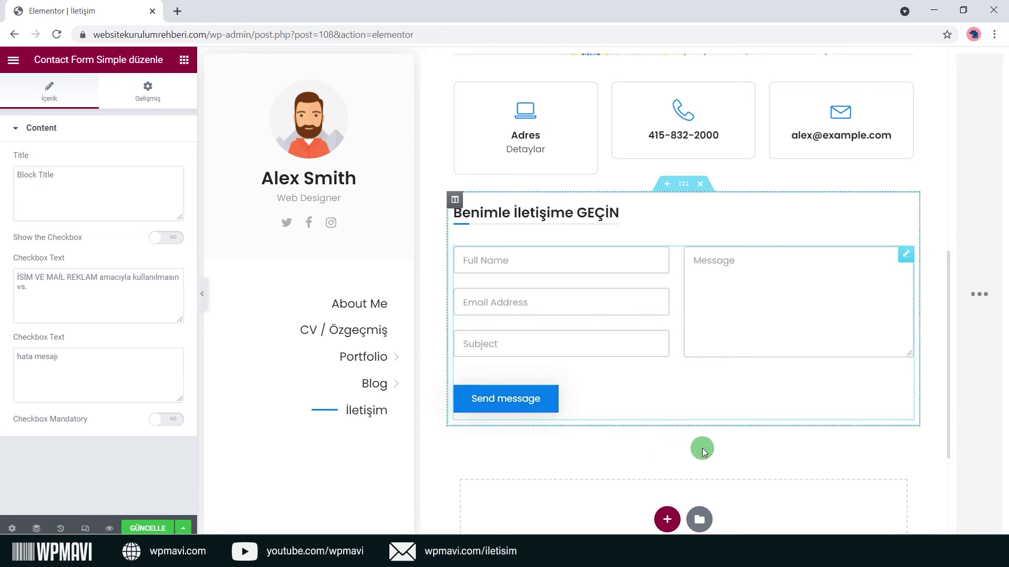
pyautogui.scroll(-3, 704, 453)
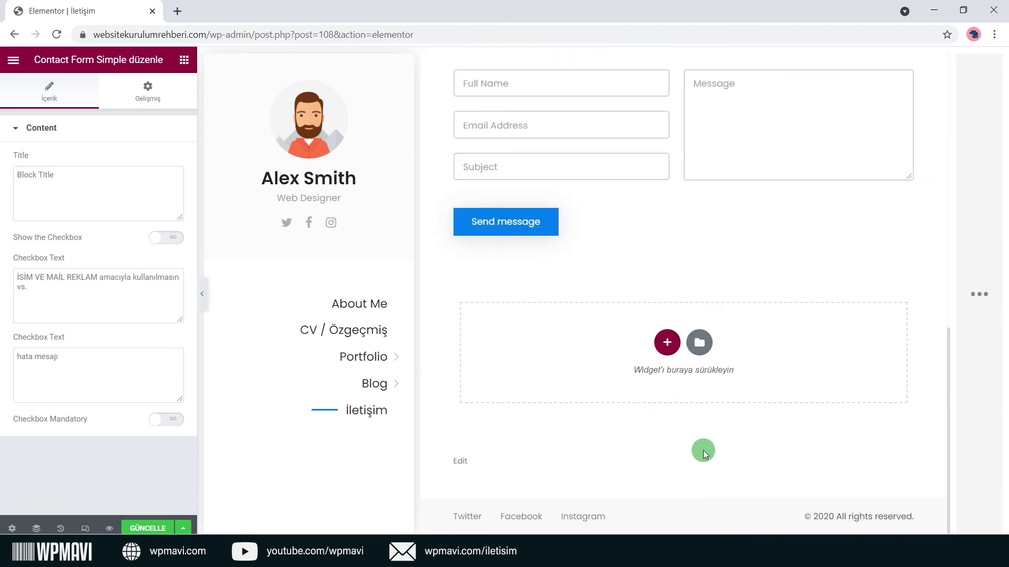
pyautogui.scroll(10, 704, 453)
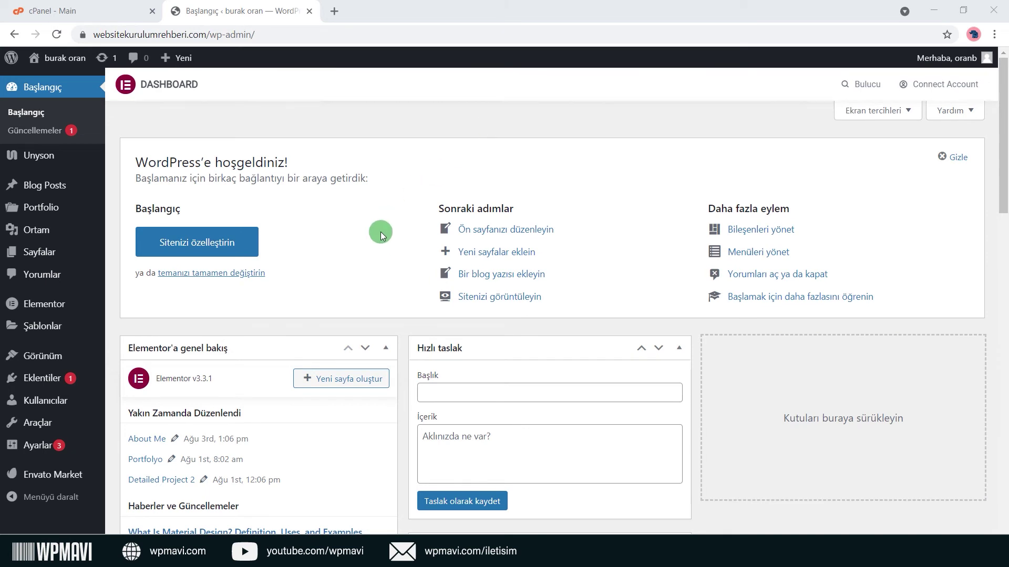
# Save the general theme settings with the Dark theme style applied.
pyautogui.moveTo(63, 358)
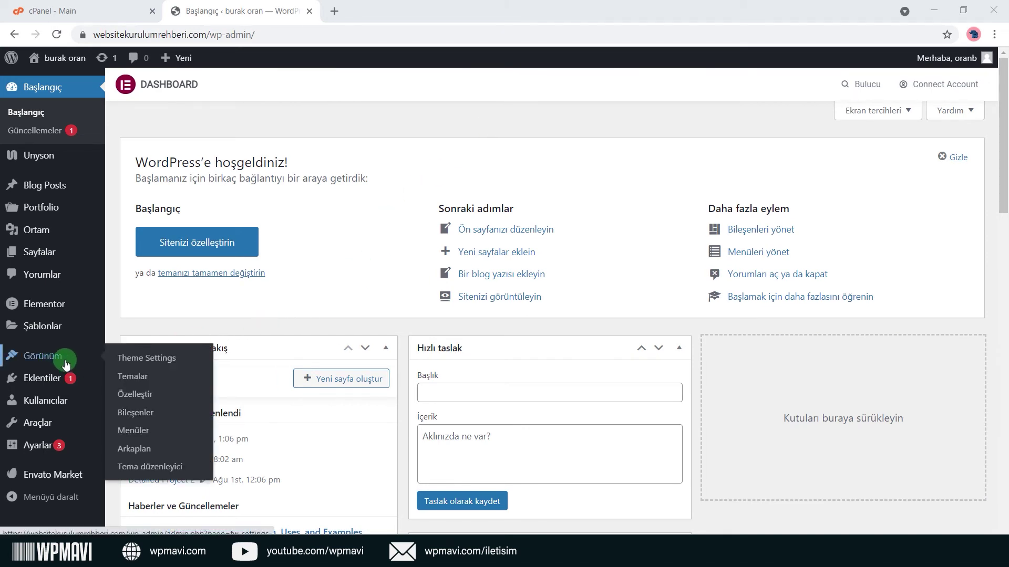
pyautogui.click(180, 364)
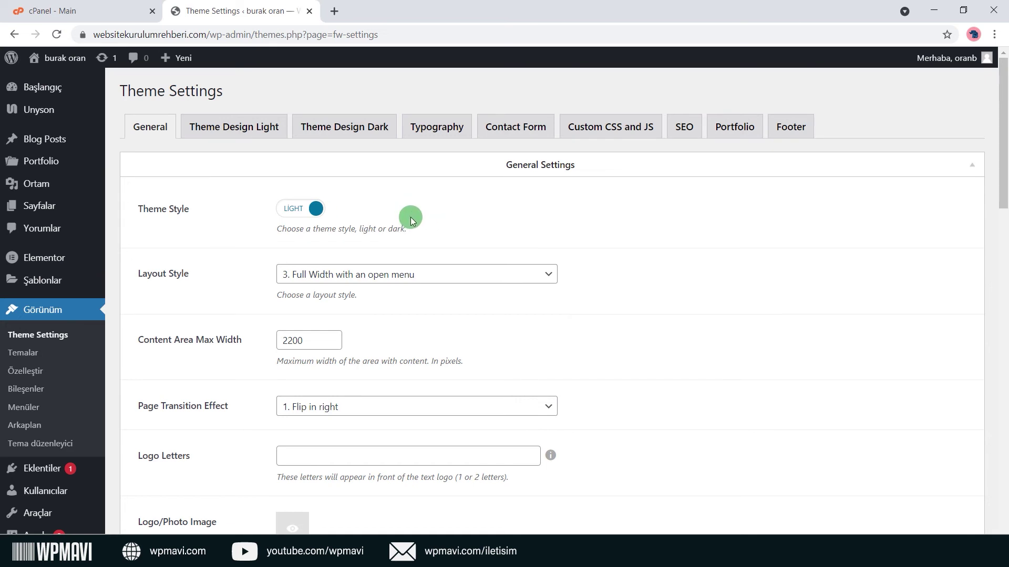
pyautogui.scroll(-6, 336, 225)
pyautogui.scroll(-10, 196, 452)
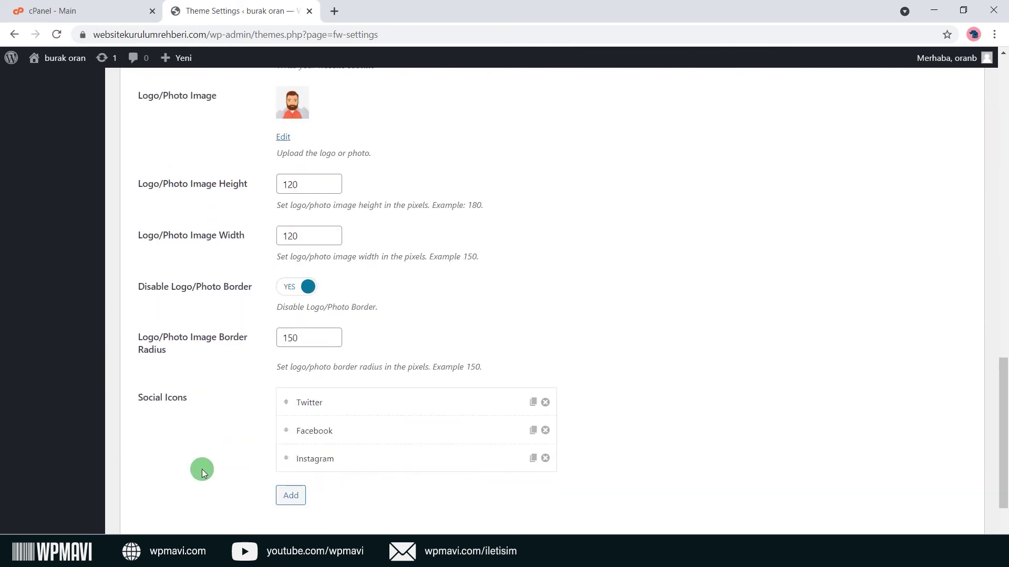
pyautogui.click(160, 489)
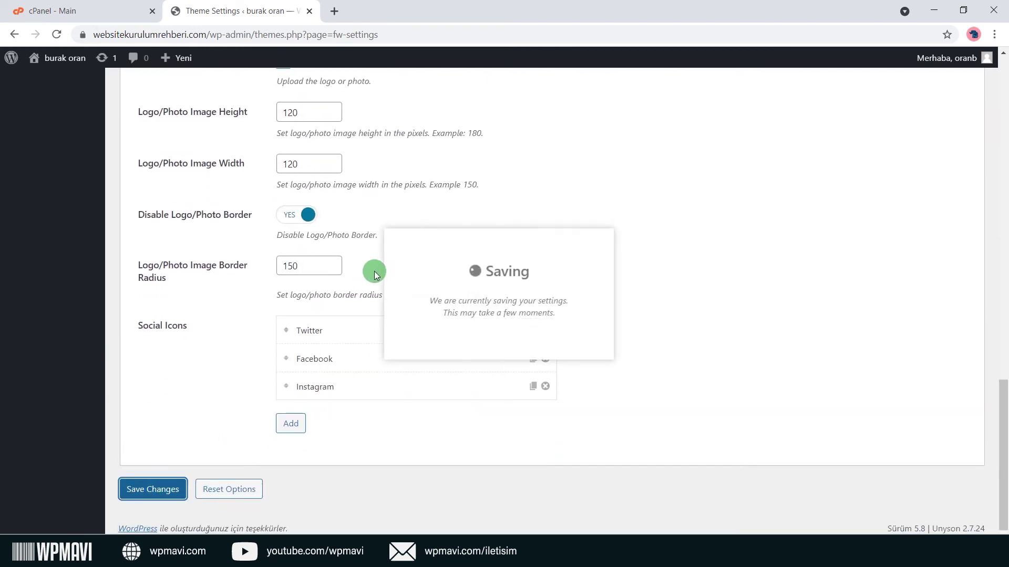
# Open the live site in a new browser tab from the admin bar.
pyautogui.scroll(15, 336, 257)
pyautogui.moveTo(63, 59)
pyautogui.rightClick(62, 78)
pyautogui.click(135, 85)
pyautogui.click(394, 11)
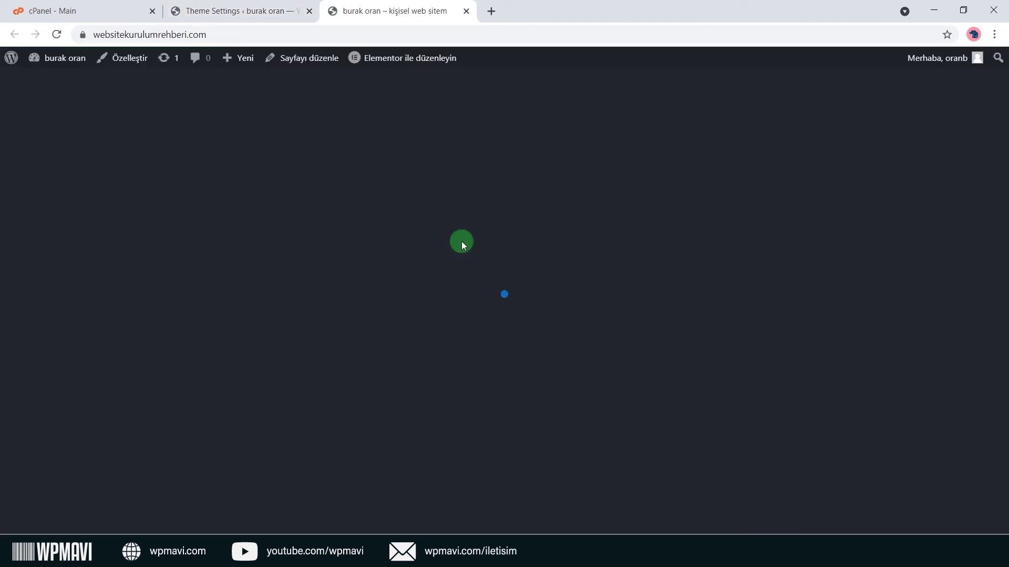
# Scroll through the dark-themed live homepage, then go back to the Theme Settings tab.
pyautogui.scroll(-2, 512, 207)
pyautogui.scroll(-20, 513, 207)
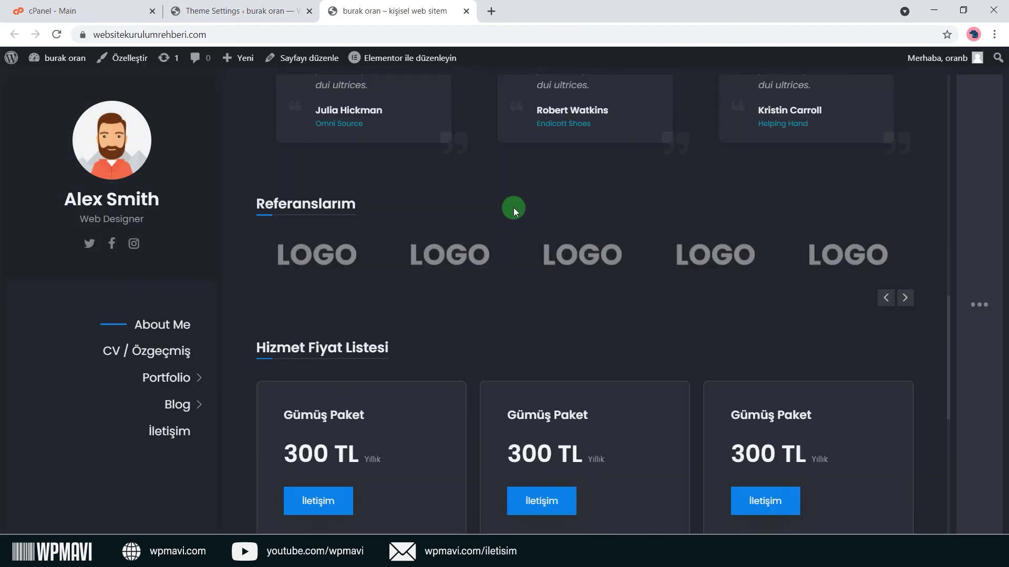
pyautogui.scroll(8, 512, 207)
pyautogui.scroll(10, 513, 207)
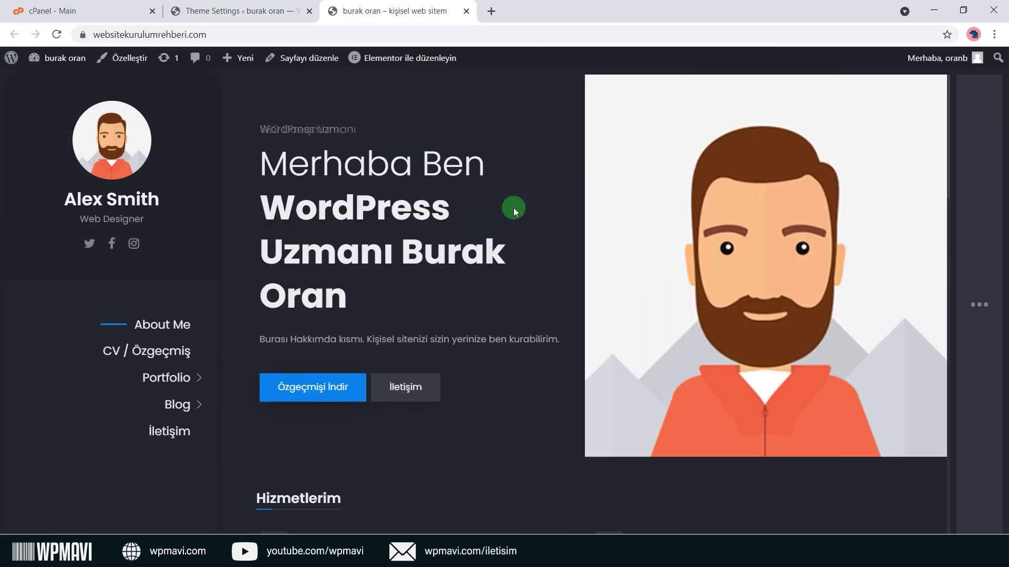
pyautogui.click(272, 14)
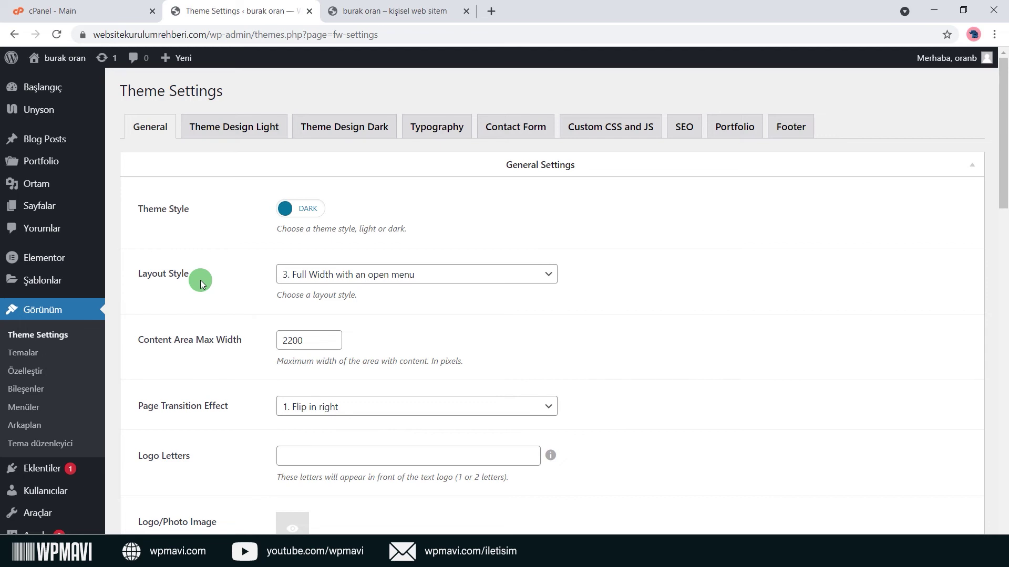
# Switch the layout style to Boxed, save, and preview it on the reloaded live site.
pyautogui.click(350, 274)
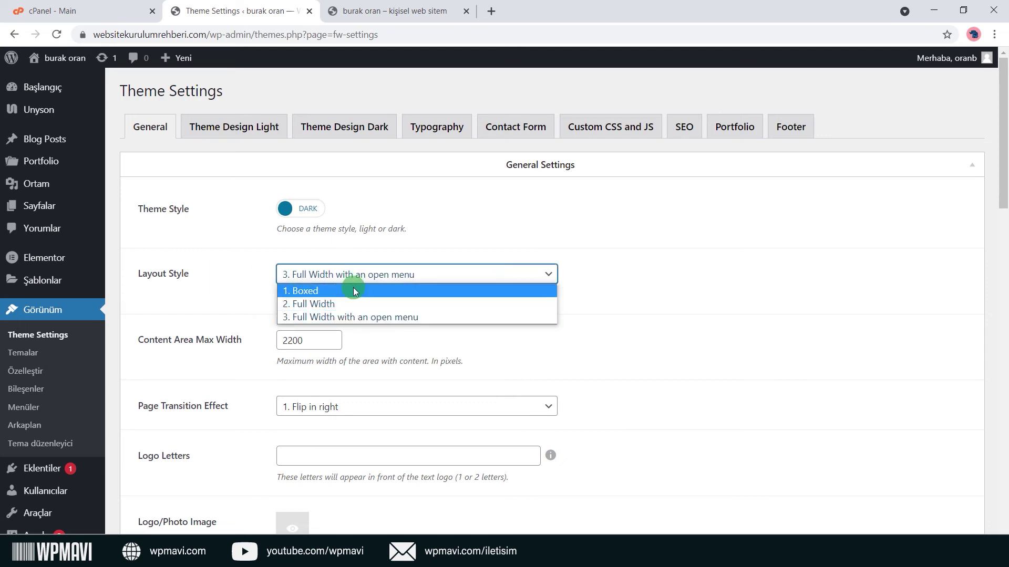
pyautogui.click(354, 291)
pyautogui.scroll(-20, 346, 289)
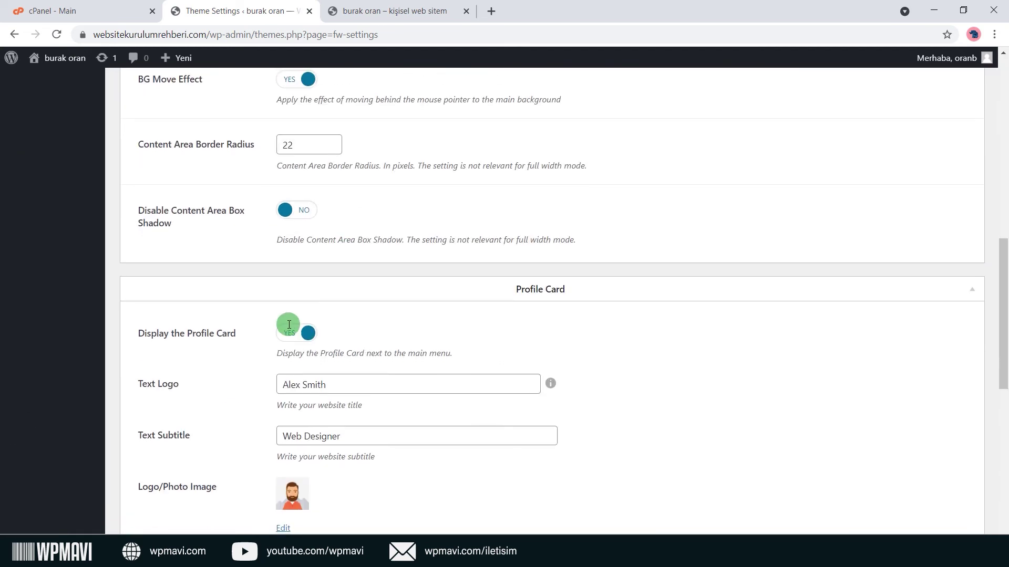
pyautogui.click(164, 490)
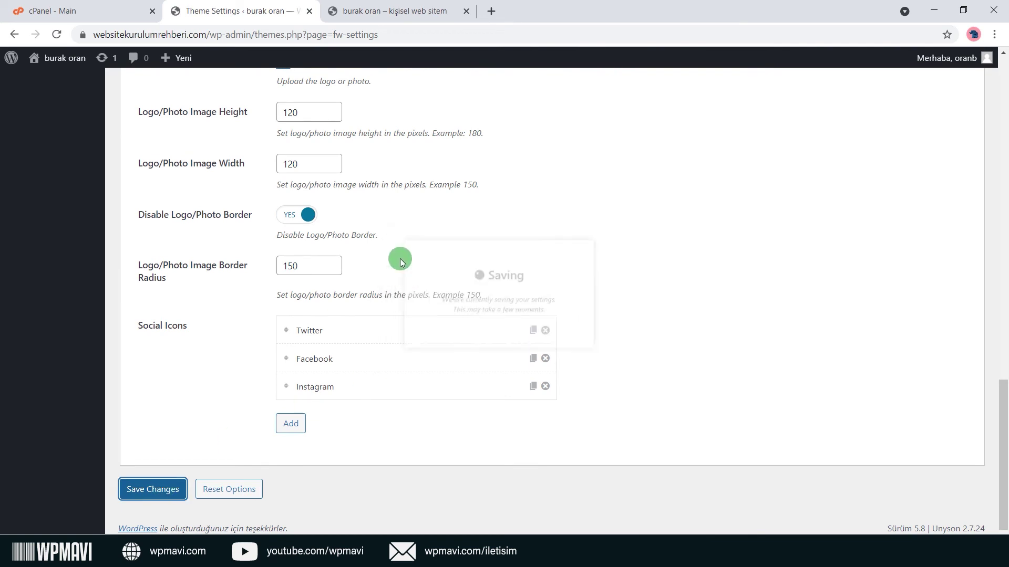
pyautogui.click(402, 11)
pyautogui.click(53, 34)
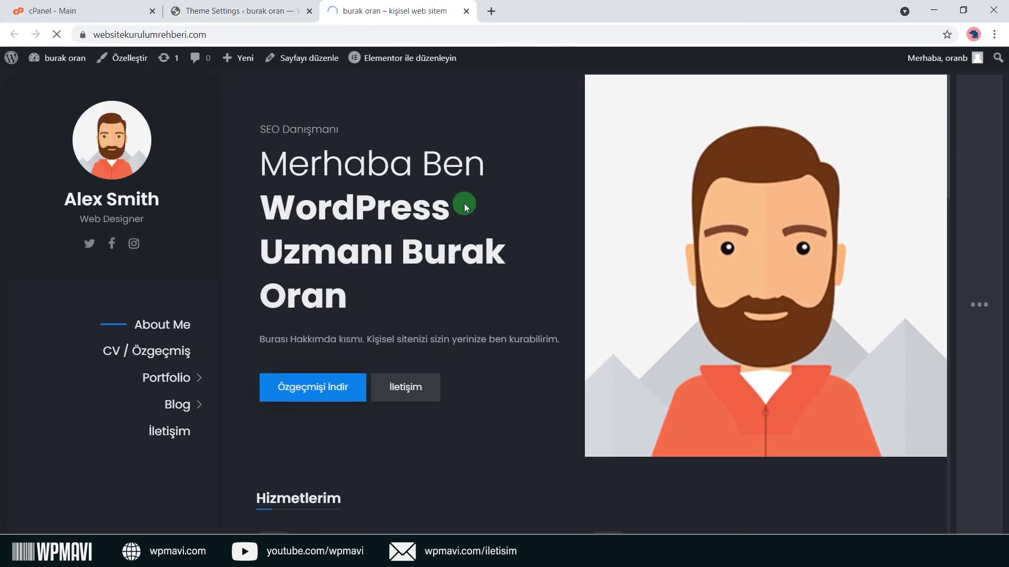
pyautogui.scroll(-10, 567, 206)
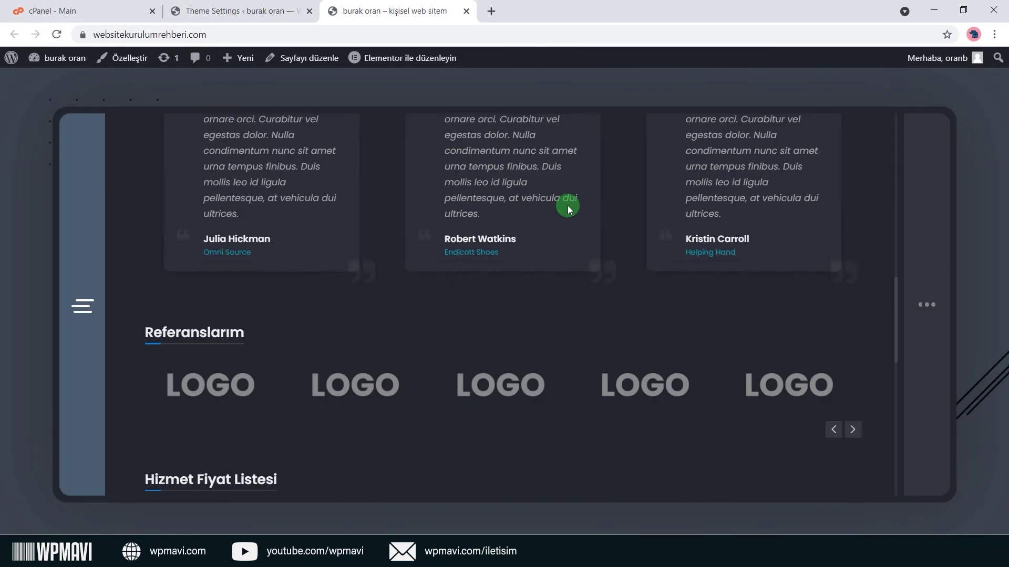
pyautogui.scroll(4, 568, 206)
pyautogui.scroll(7, 567, 206)
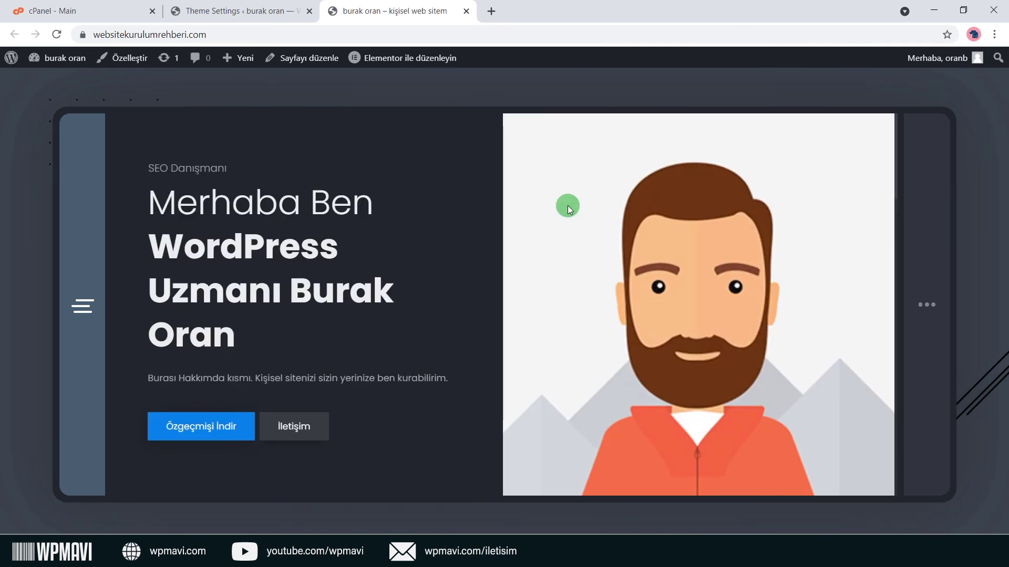
pyautogui.scroll(-4, 567, 206)
pyautogui.scroll(4, 568, 206)
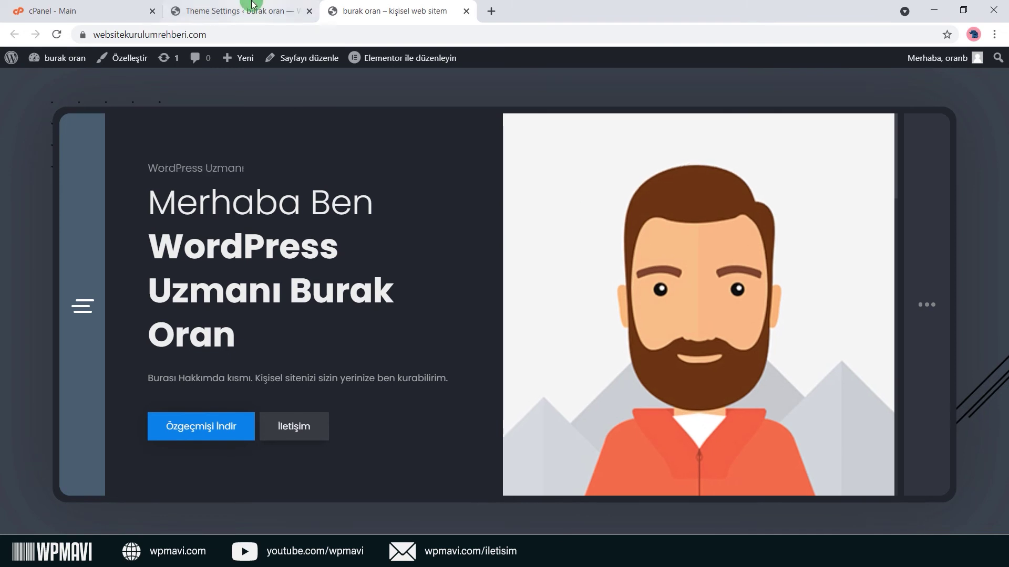
# Change the layout style to 2. Full Width, save, and reload the live site.
pyautogui.click(239, 11)
pyautogui.scroll(15, 335, 203)
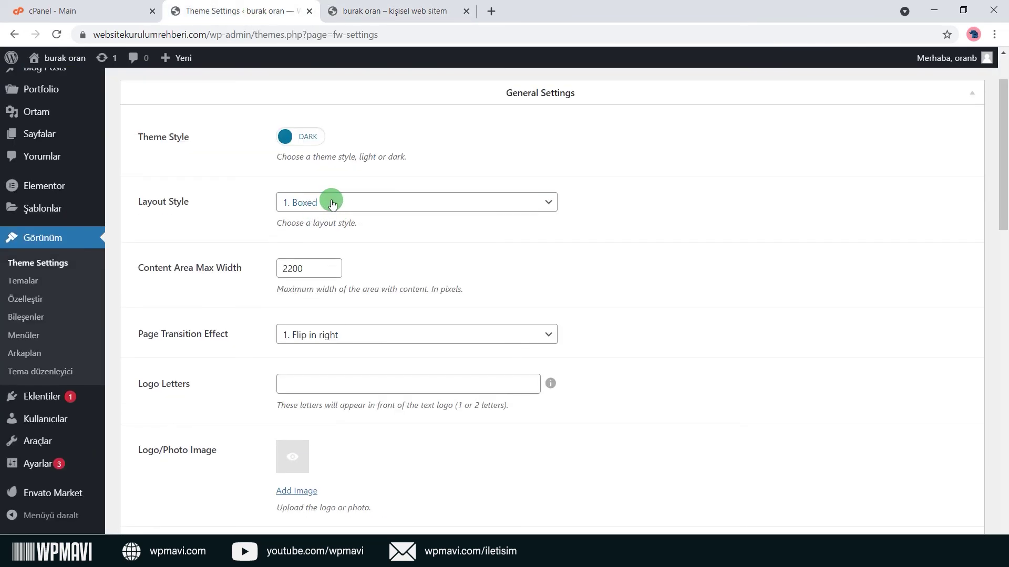
pyautogui.click(332, 203)
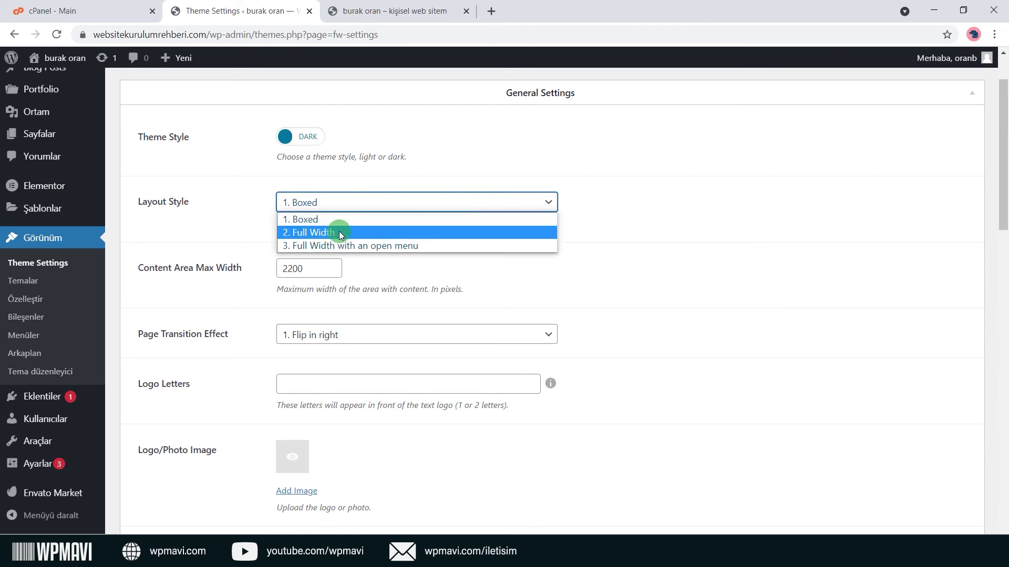
pyautogui.click(333, 229)
pyautogui.scroll(-1, 266, 269)
pyautogui.scroll(-10, 265, 268)
pyautogui.click(152, 489)
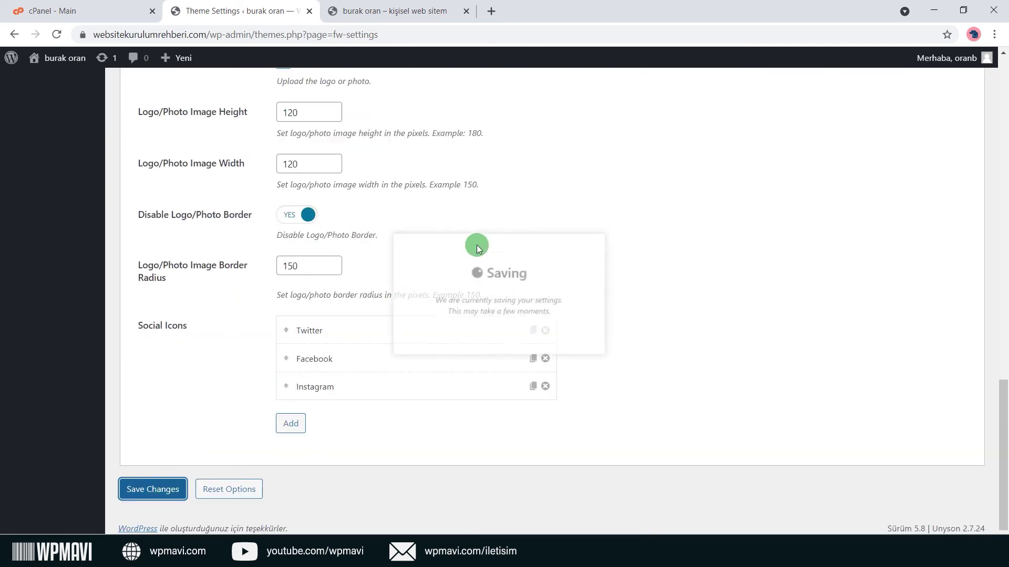
pyautogui.click(394, 10)
pyautogui.click(56, 35)
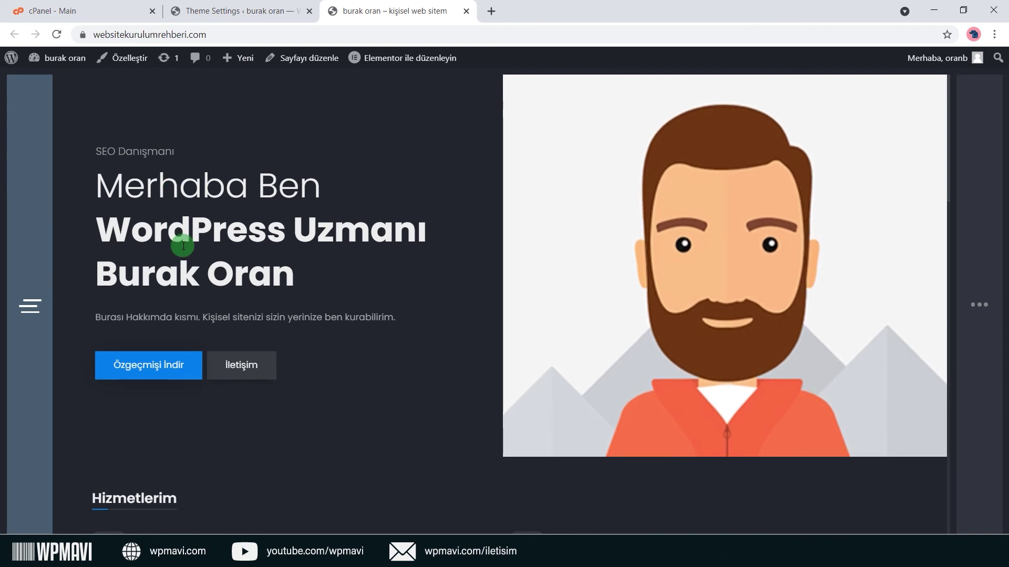
# Open and close the live site's side menu, then return to Theme Settings.
pyautogui.click(32, 312)
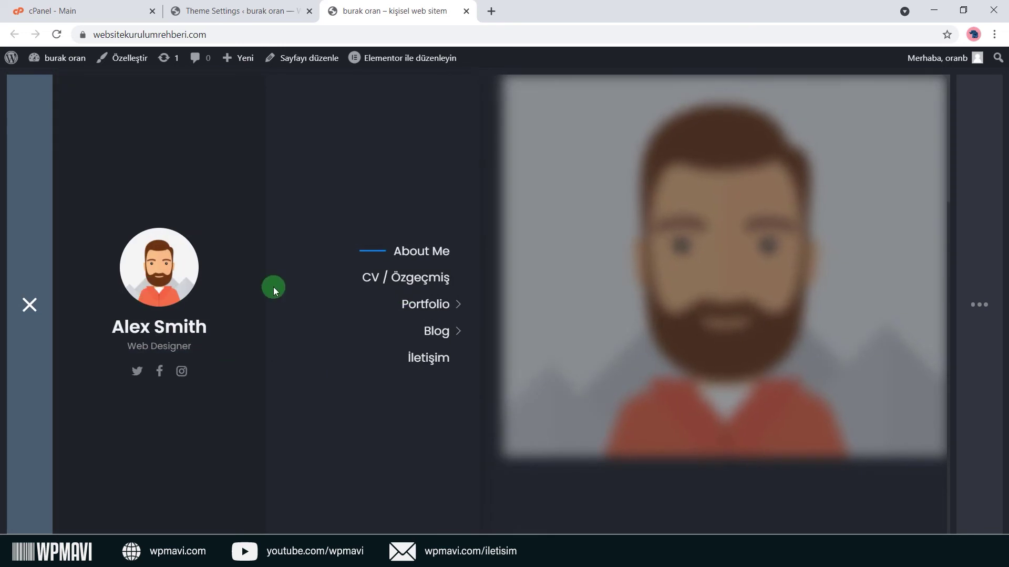
pyautogui.click(30, 304)
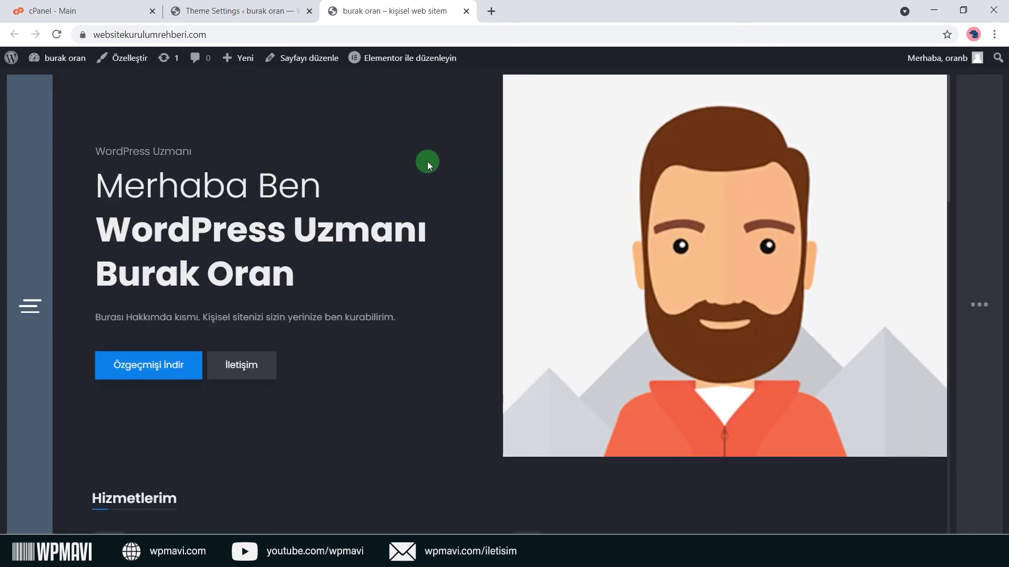
pyautogui.click(236, 10)
pyautogui.scroll(1, 364, 226)
pyautogui.scroll(15, 363, 223)
# Choose layout style '3. Full Width with an open menu', keeping the Flip in right transition.
pyautogui.click(367, 273)
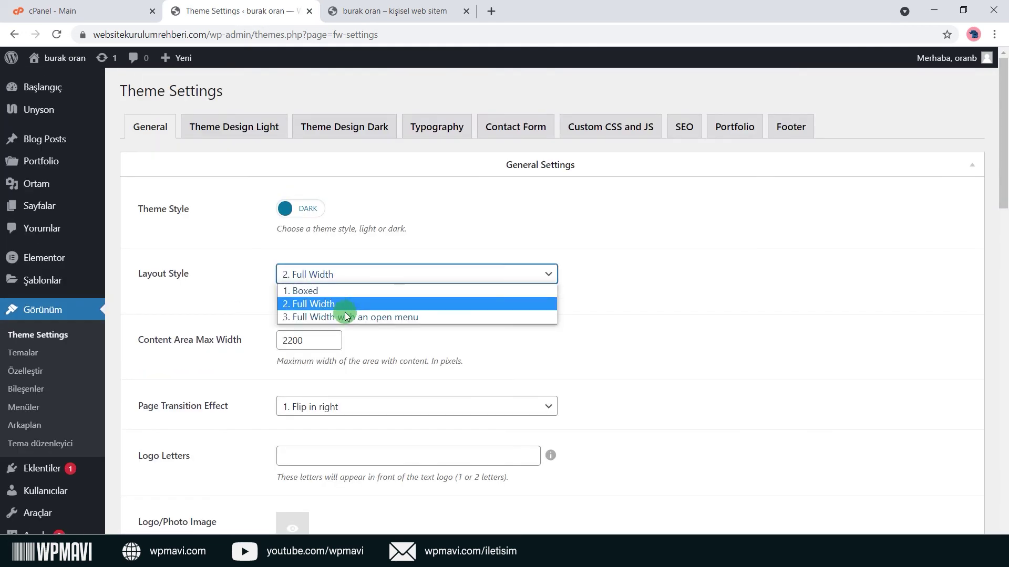
pyautogui.click(423, 317)
pyautogui.scroll(-3, 425, 322)
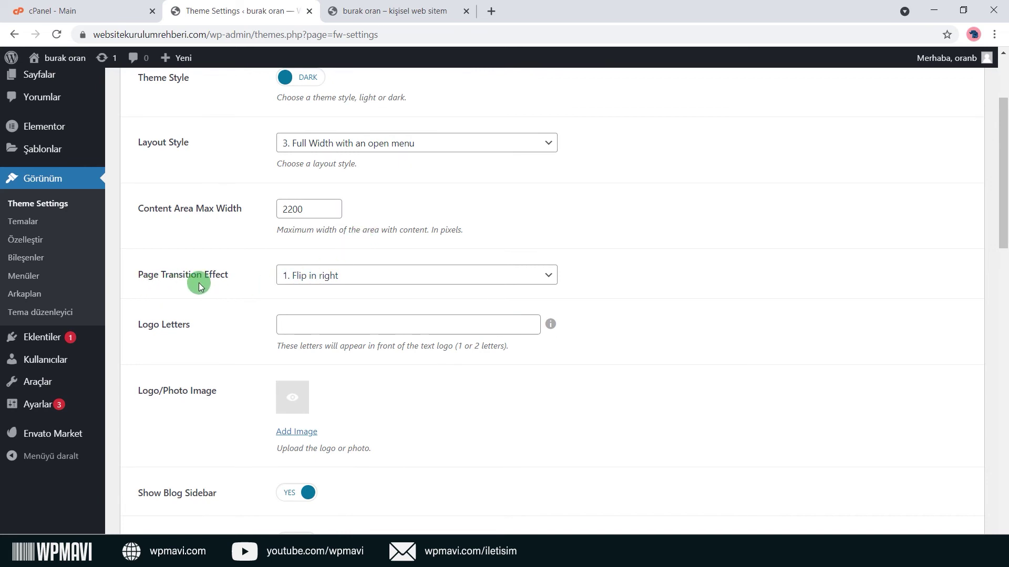
pyautogui.click(376, 276)
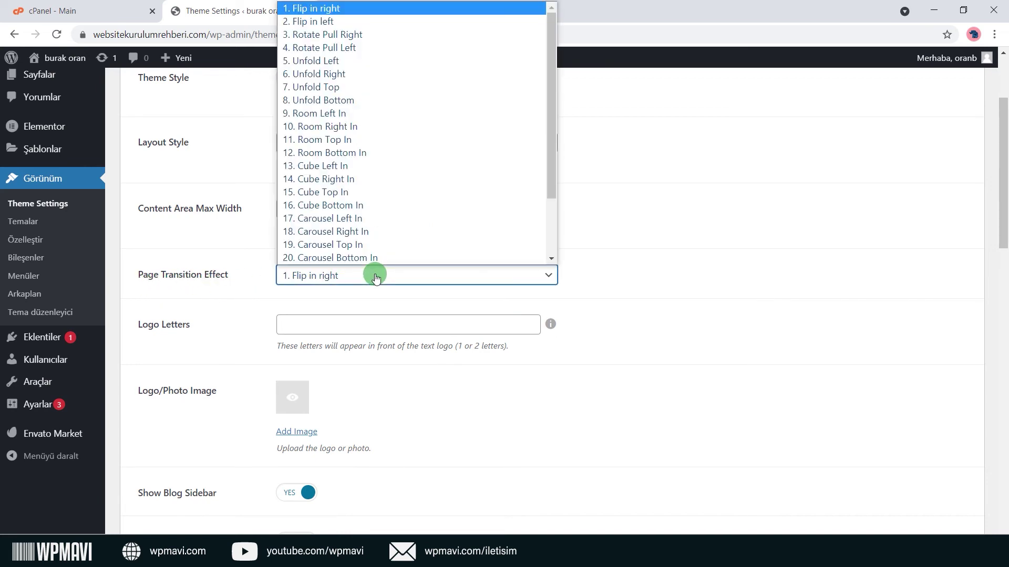
pyautogui.click(376, 275)
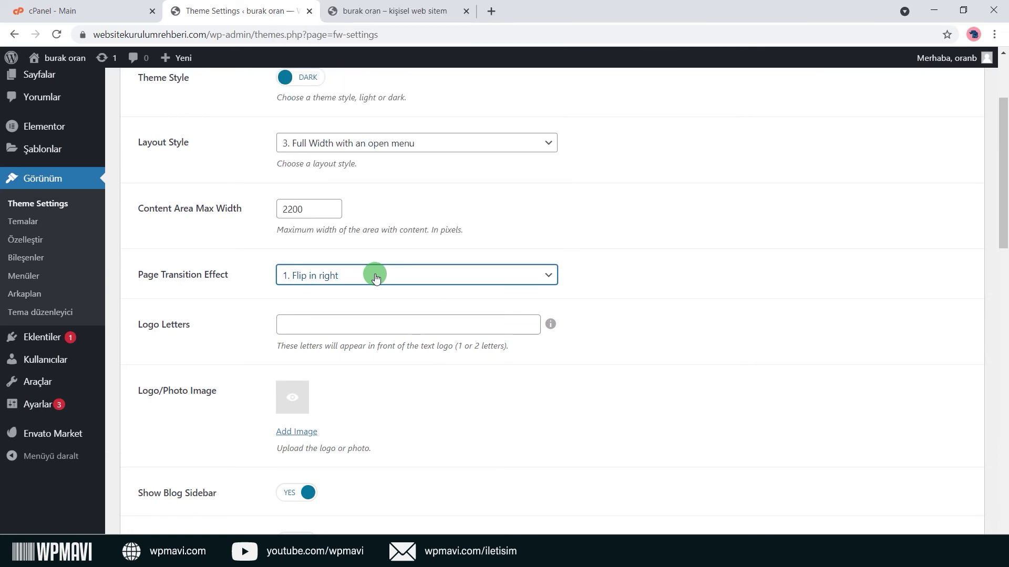
pyautogui.click(376, 276)
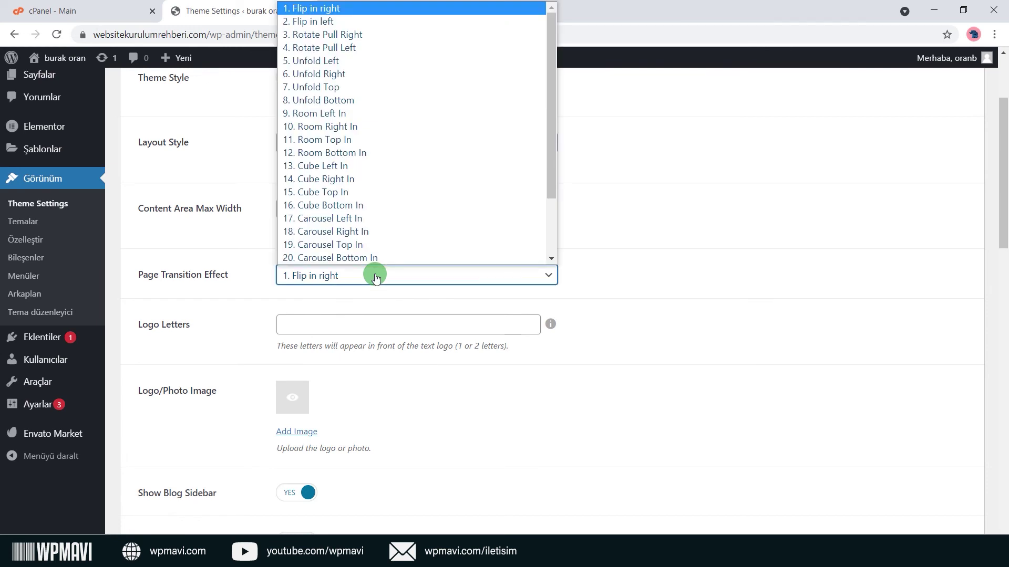
pyautogui.click(376, 276)
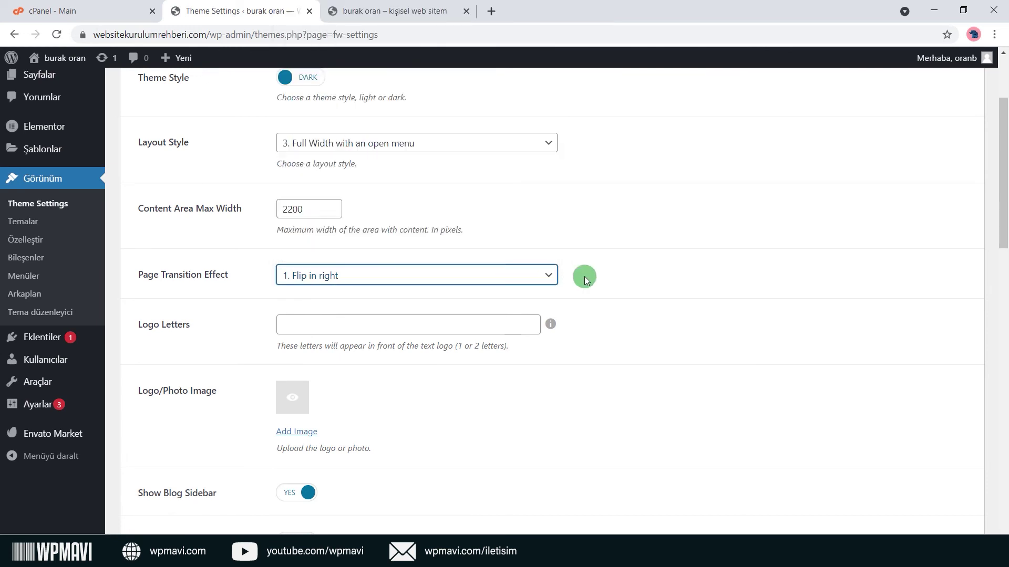
pyautogui.scroll(-1, 189, 339)
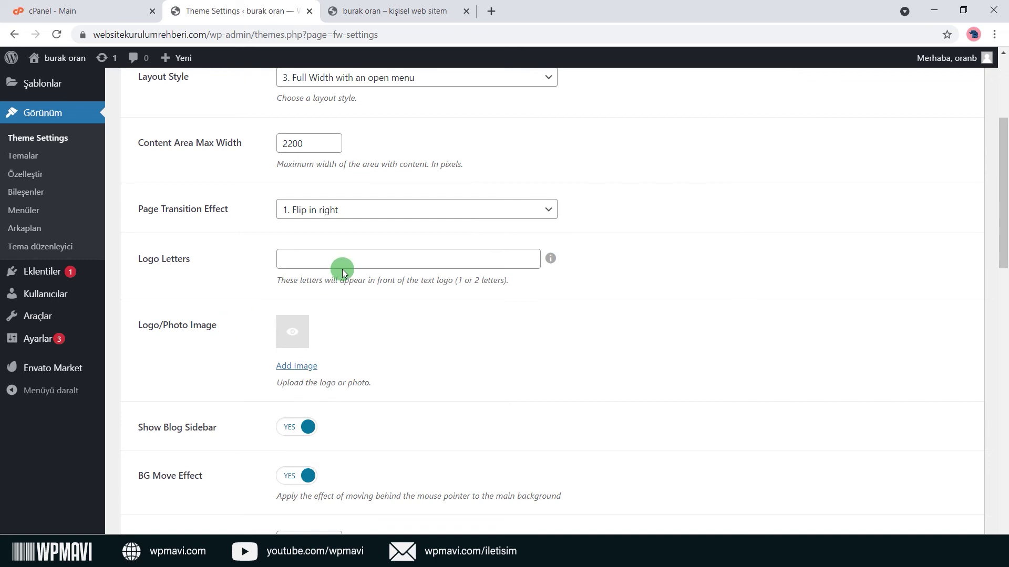
pyautogui.scroll(-14, 342, 269)
pyautogui.scroll(15, 338, 333)
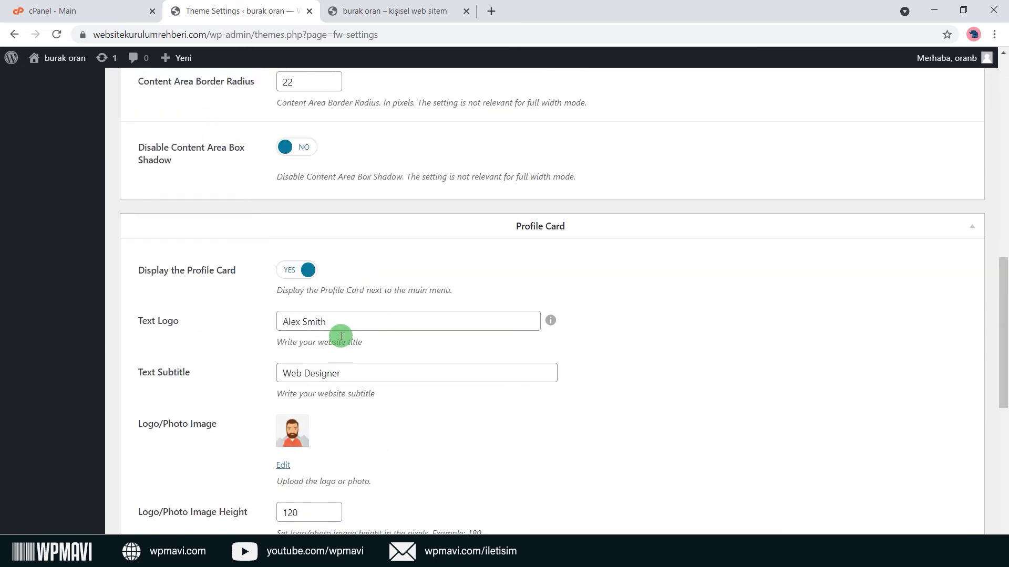
pyautogui.scroll(-4, 341, 337)
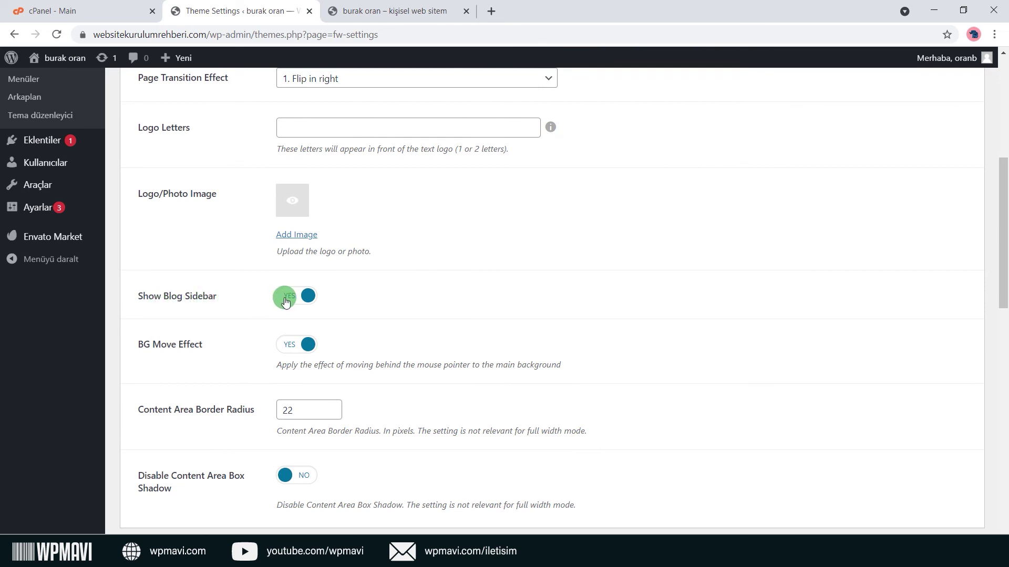
# Save the theme settings and reload the live site to see the open-menu layout.
pyautogui.click(390, 10)
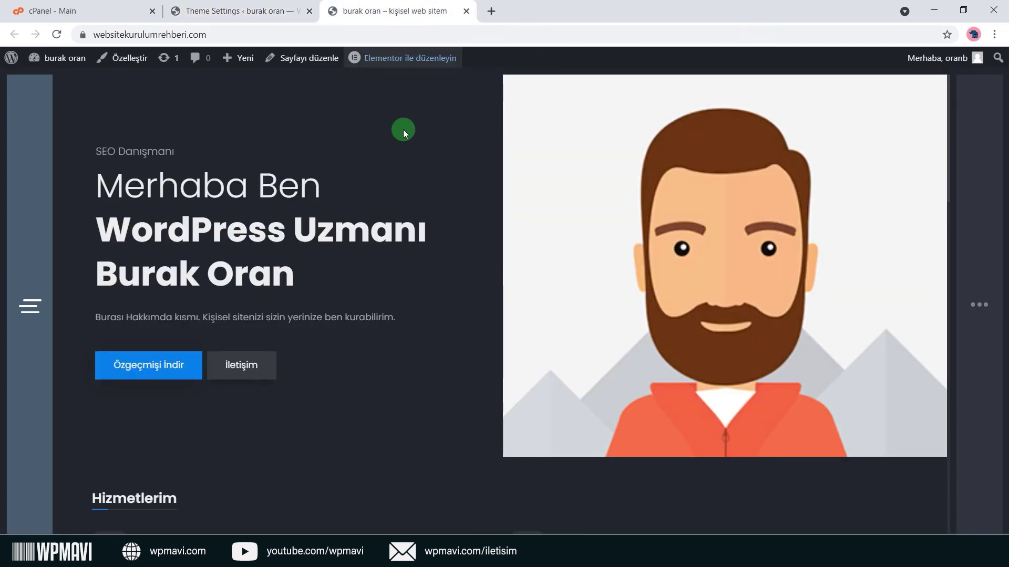
pyautogui.click(57, 34)
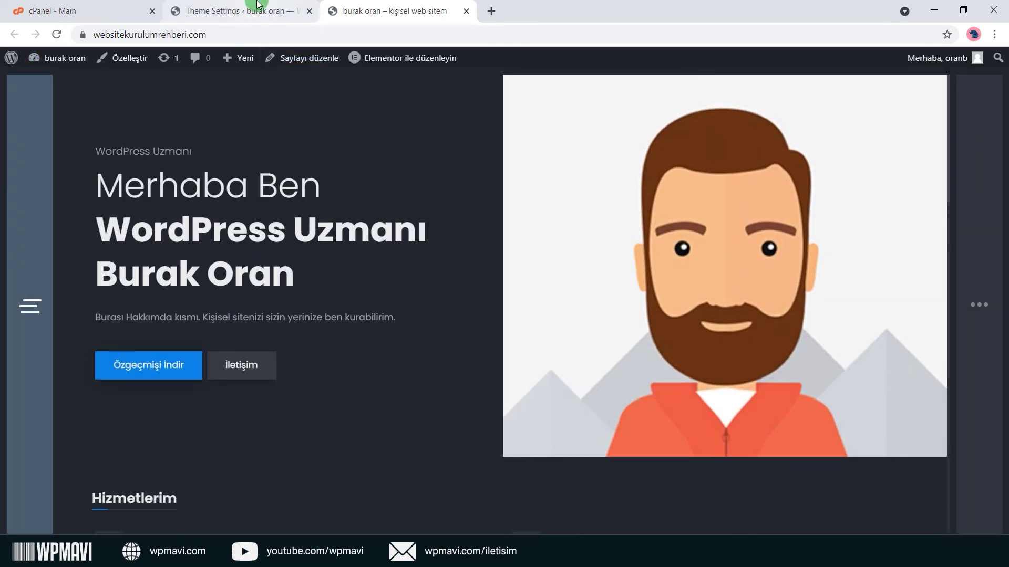
pyautogui.click(257, 9)
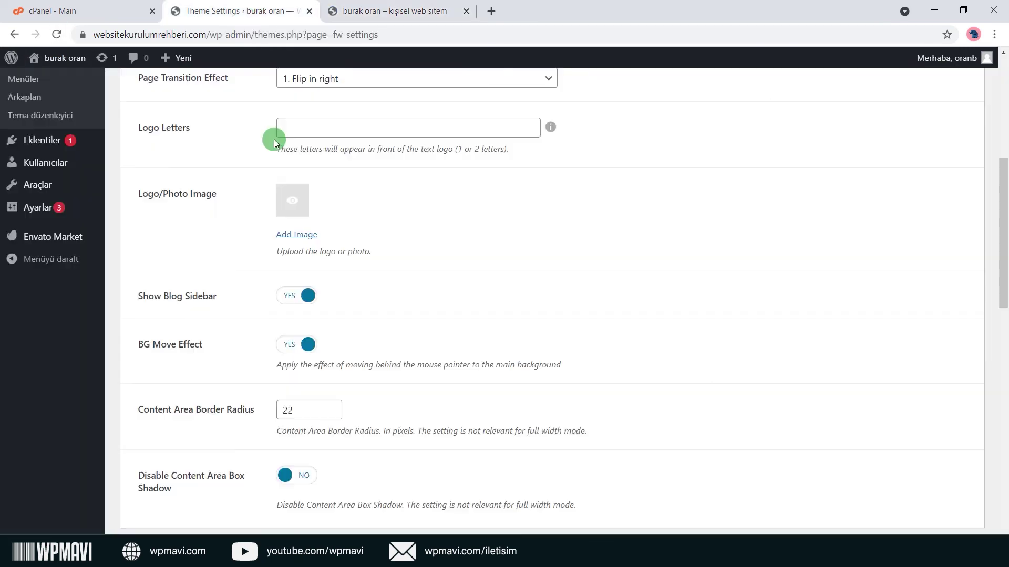
pyautogui.scroll(-5, 254, 400)
pyautogui.click(149, 488)
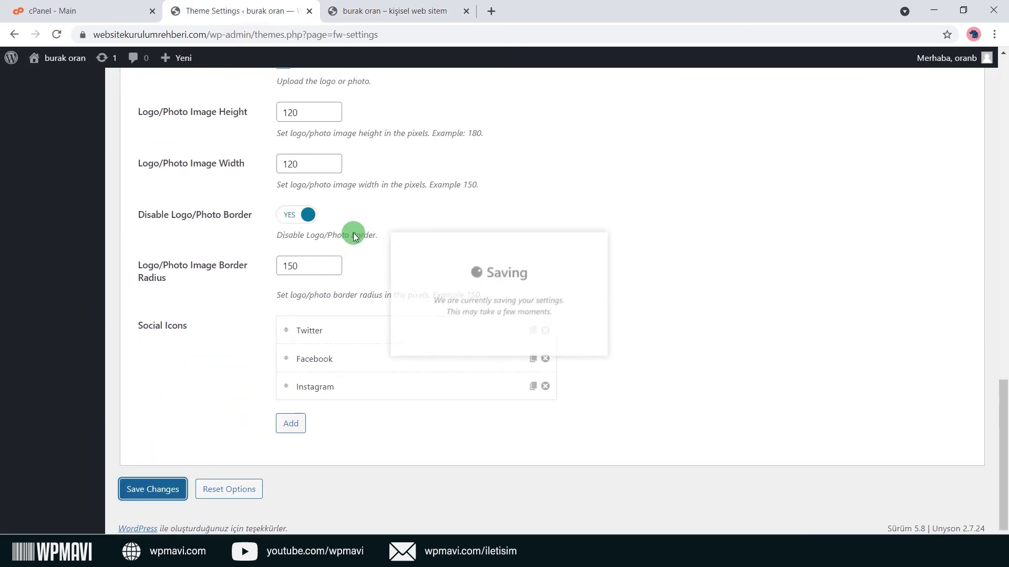
pyautogui.click(402, 7)
pyautogui.click(56, 35)
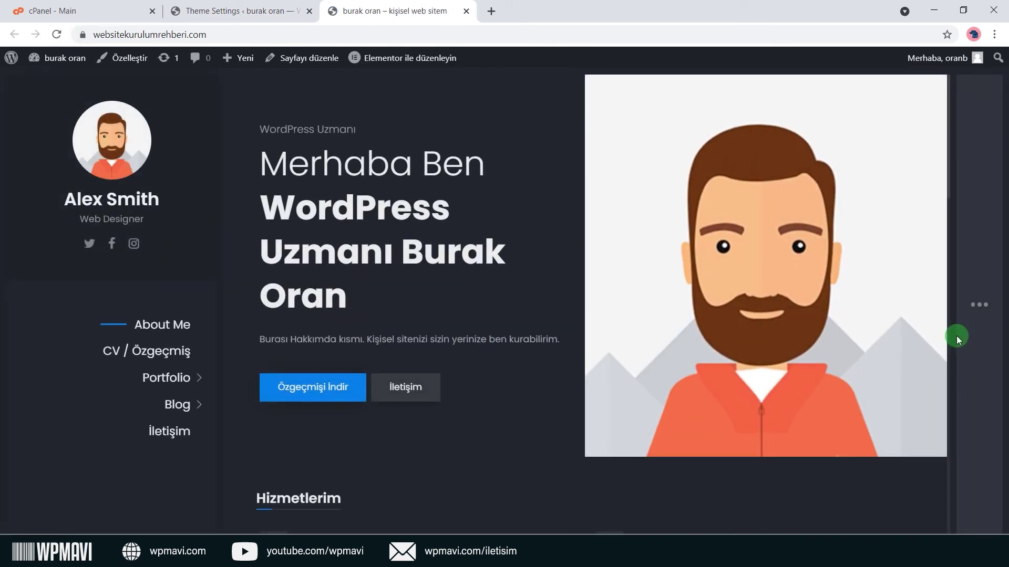
# Browse the live site's blog sidebar with recent posts, archives and categories, then close it.
pyautogui.click(981, 311)
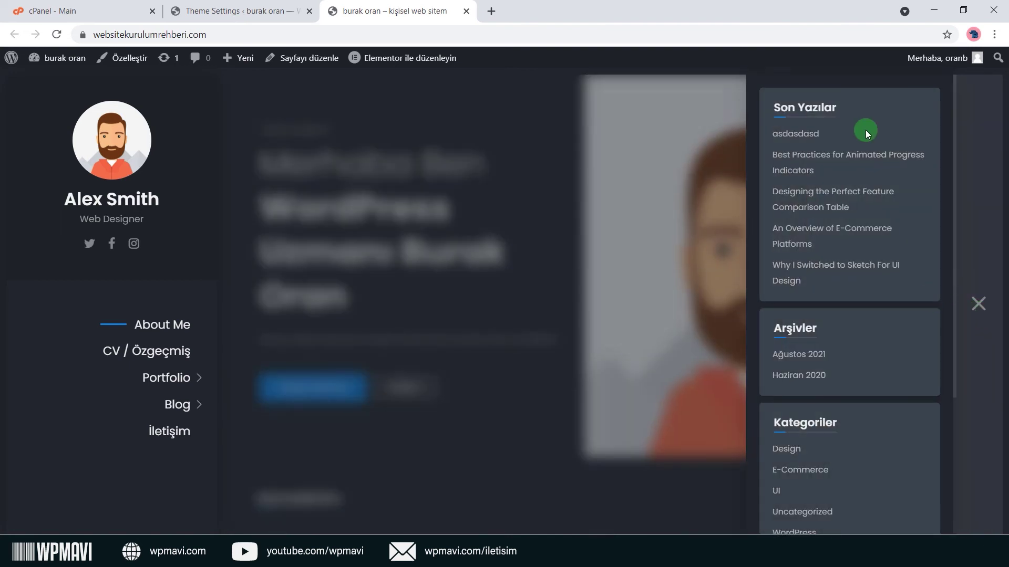
pyautogui.scroll(-4, 865, 131)
pyautogui.scroll(4, 843, 374)
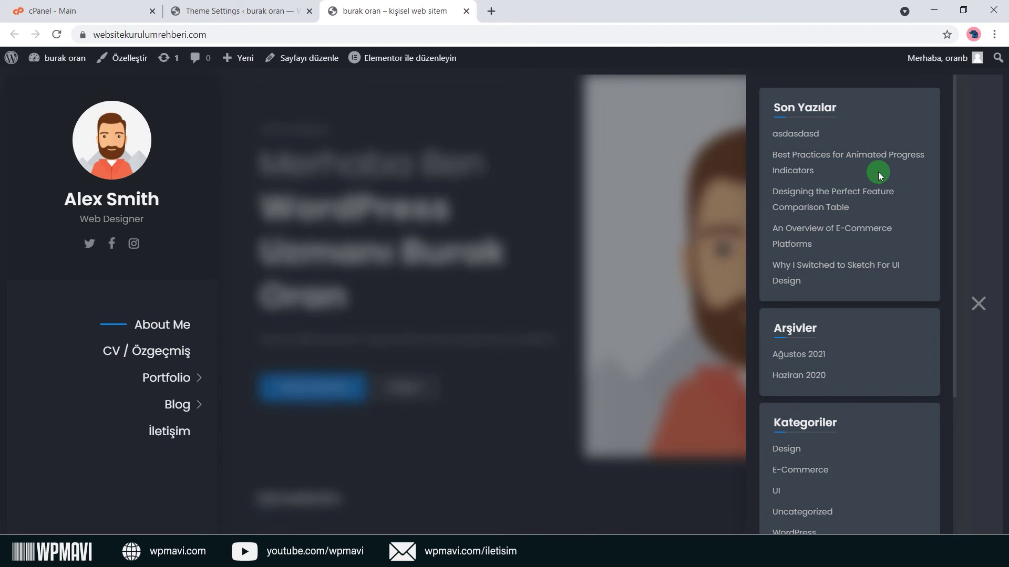
pyautogui.scroll(-4, 862, 323)
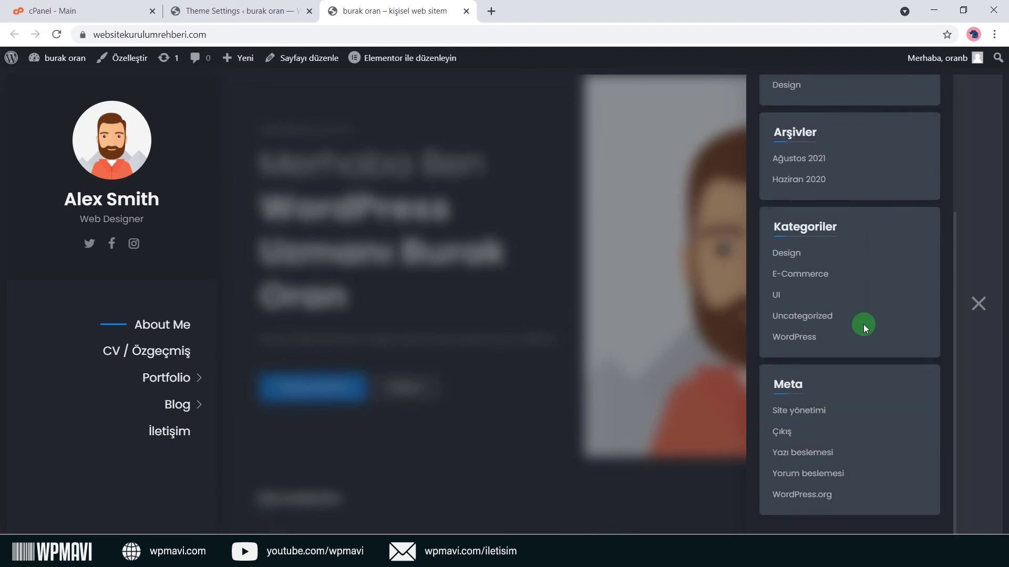
pyautogui.scroll(4, 866, 394)
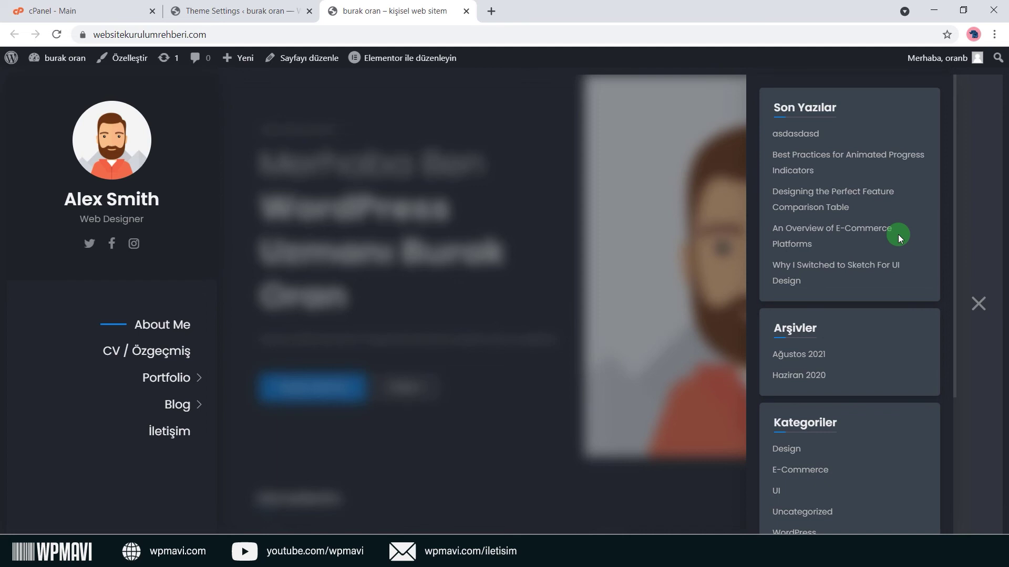
pyautogui.click(974, 311)
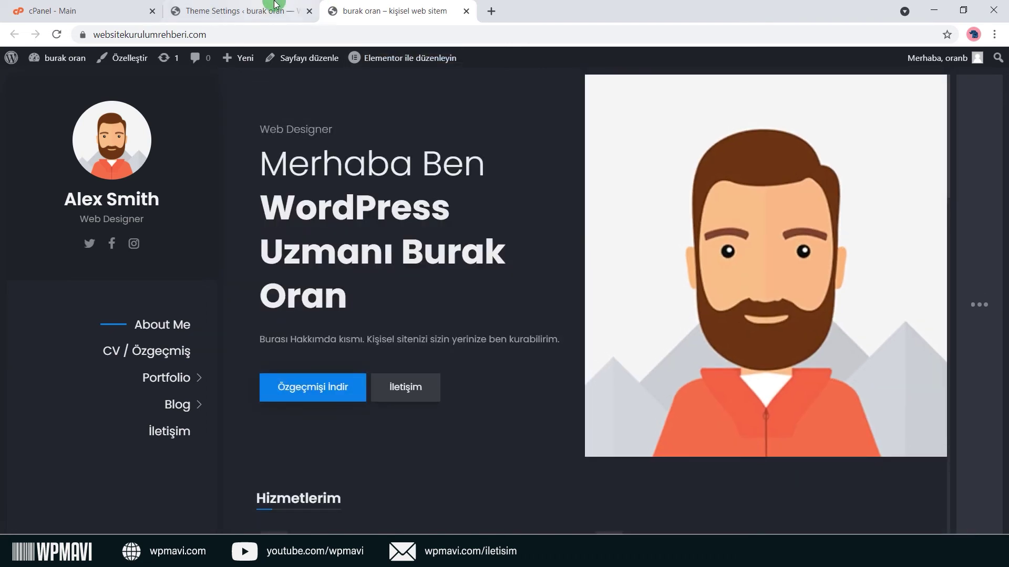
pyautogui.click(239, 11)
pyautogui.scroll(15, 262, 257)
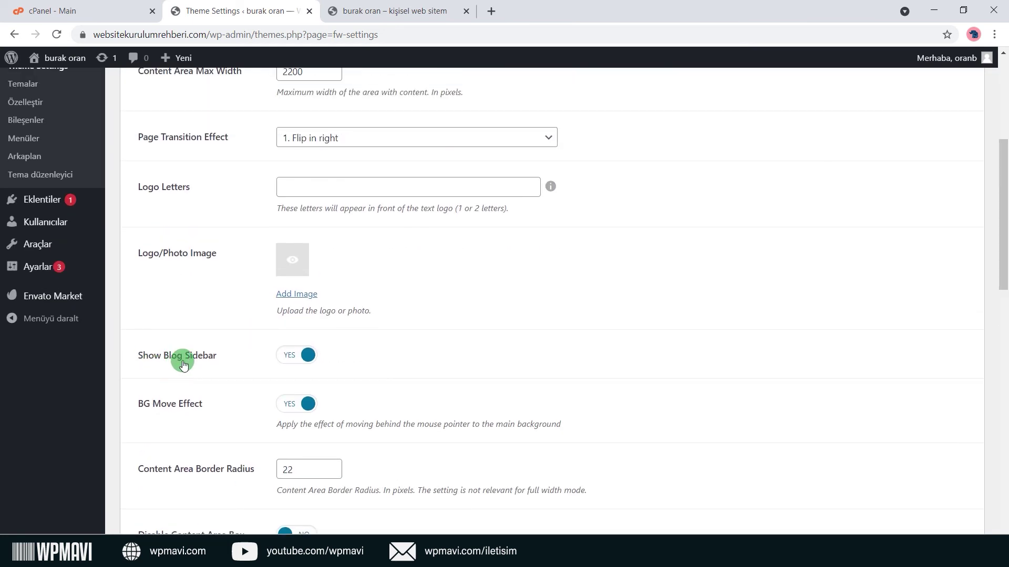
# Reopen and close the blog sidebar once more, then return to Theme Settings.
pyautogui.click(368, 11)
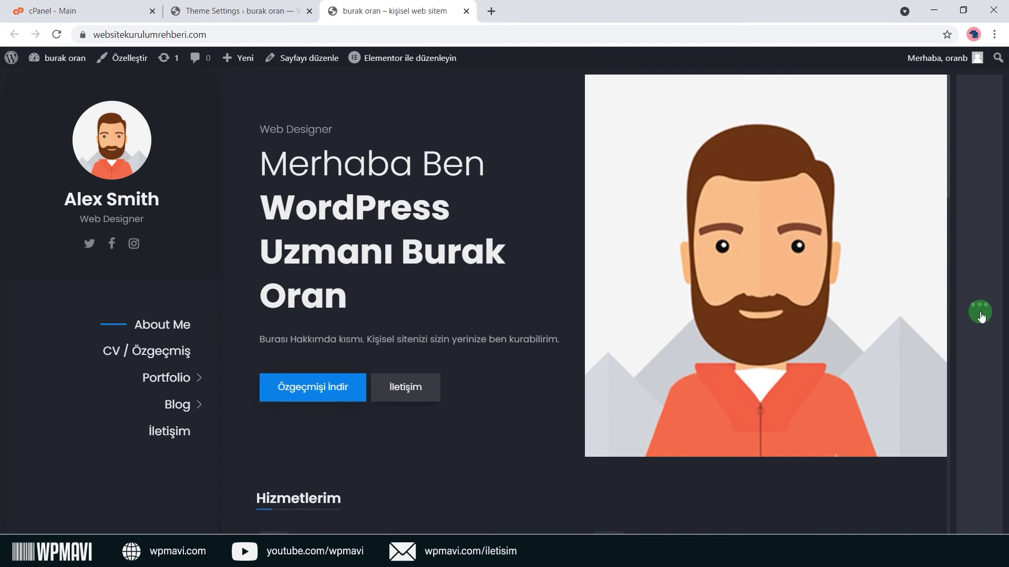
pyautogui.click(981, 315)
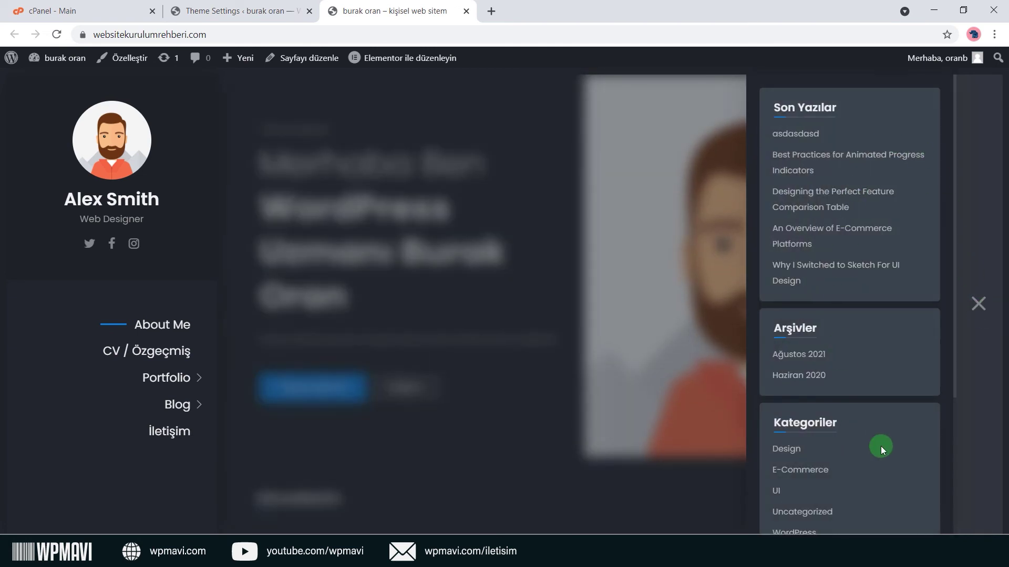
pyautogui.click(984, 307)
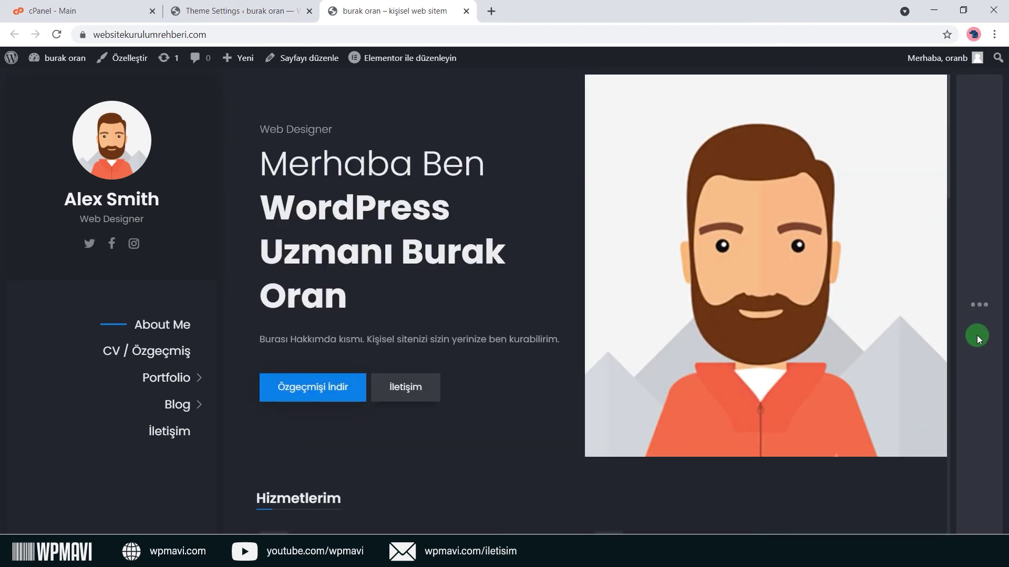
pyautogui.click(236, 11)
pyautogui.scroll(-3, 315, 281)
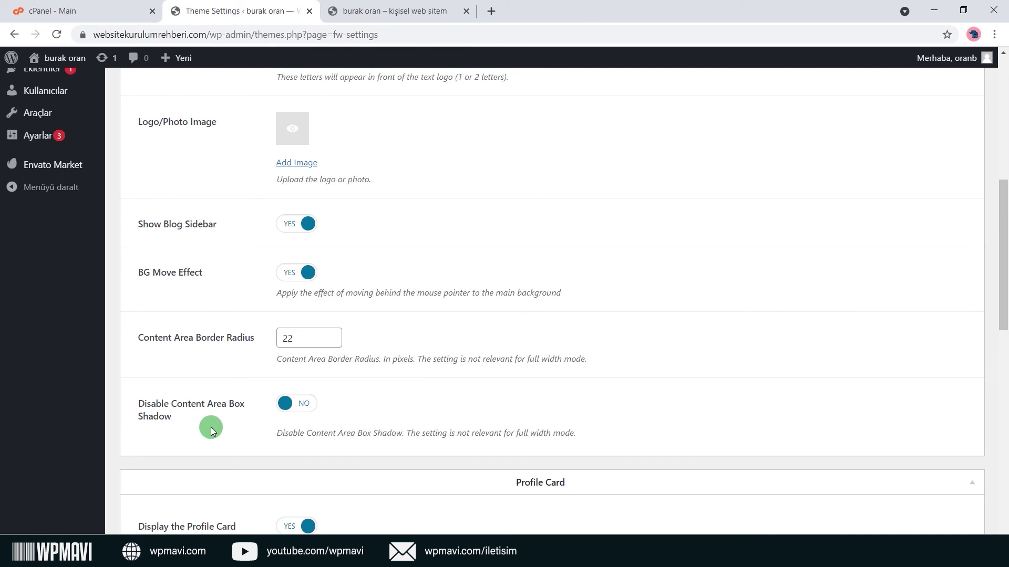
pyautogui.scroll(2, 293, 392)
pyautogui.scroll(6, 293, 391)
pyautogui.click(333, 266)
pyautogui.click(338, 283)
pyautogui.scroll(-20, 294, 326)
pyautogui.click(152, 489)
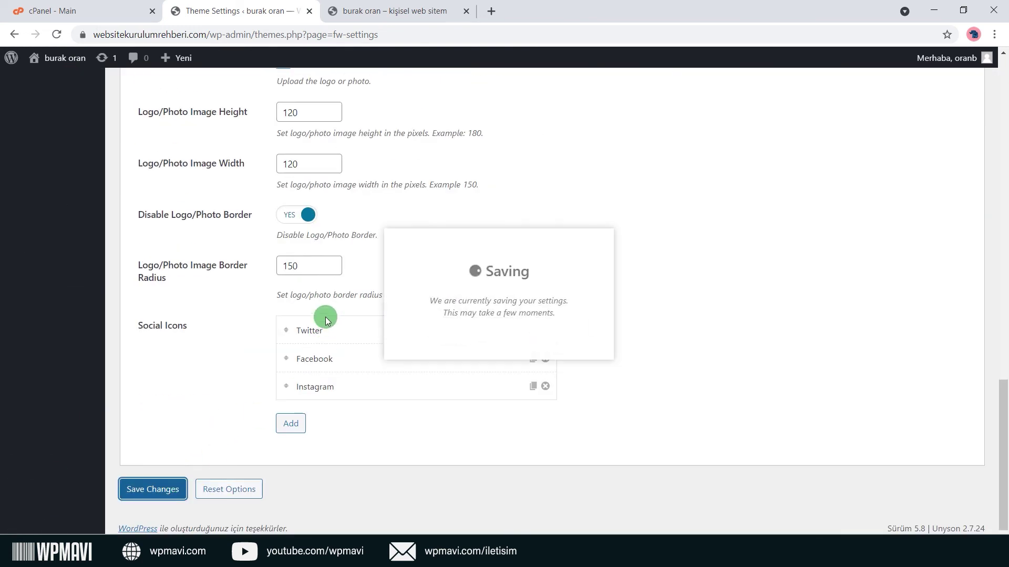
pyautogui.scroll(-7, 394, 254)
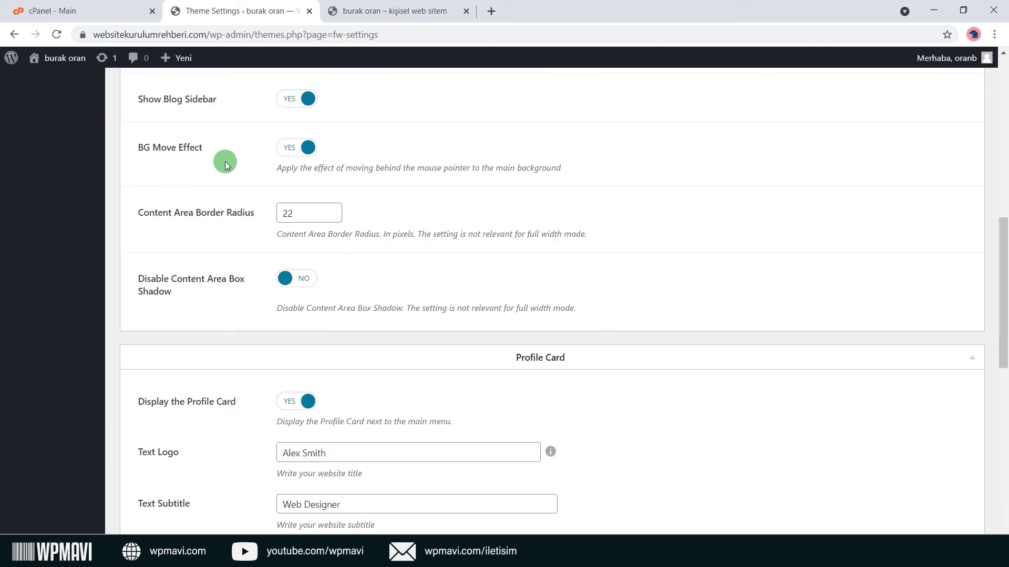
pyautogui.click(370, 9)
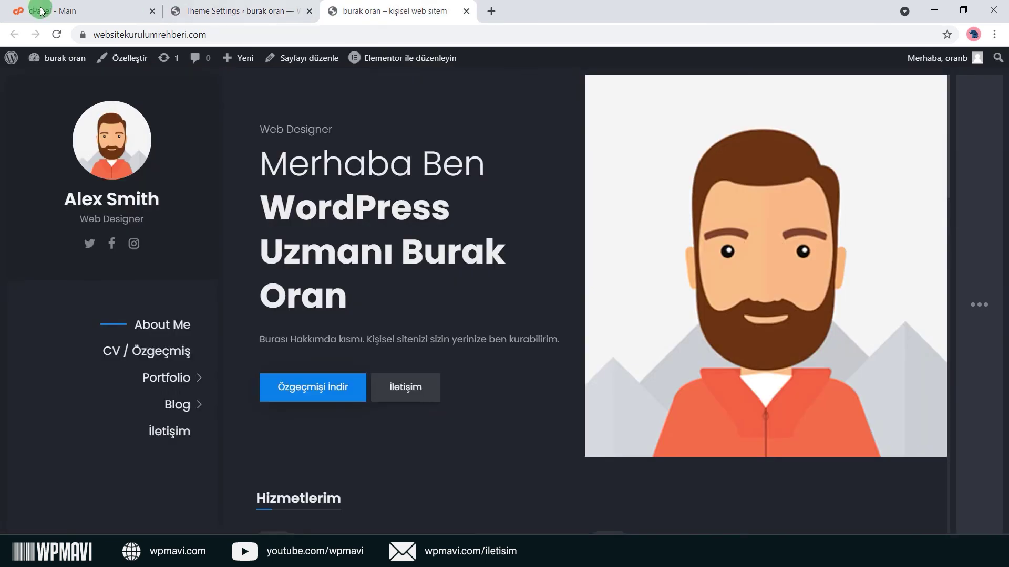
pyautogui.click(56, 34)
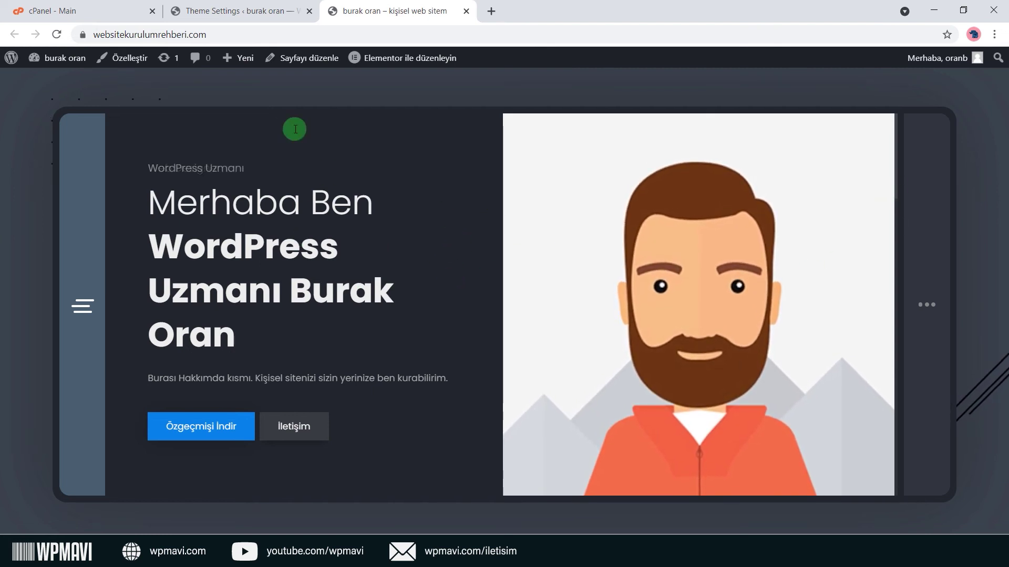
pyautogui.hotkey('ctrl', 'shift', 'Tab')
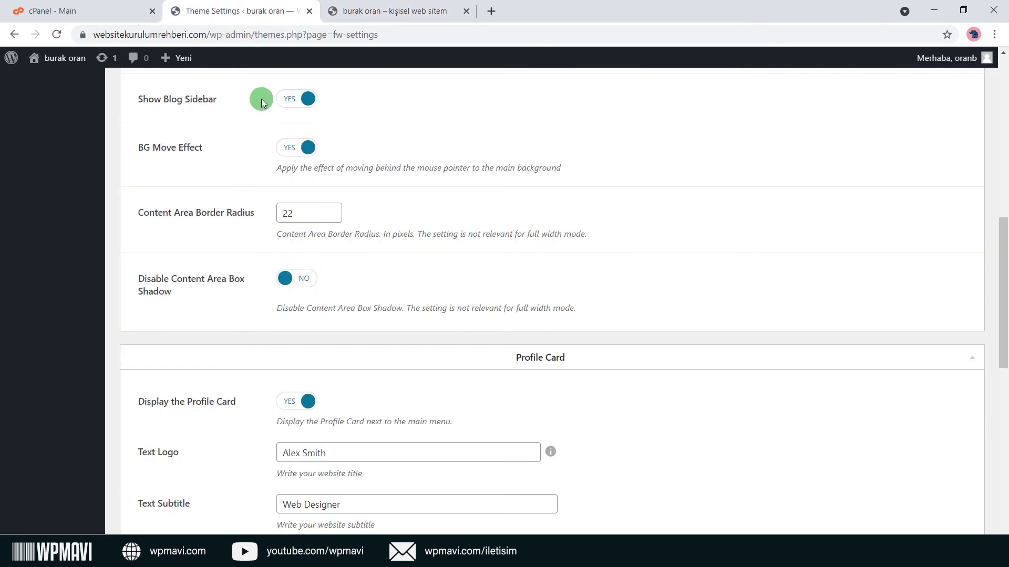
pyautogui.click(370, 9)
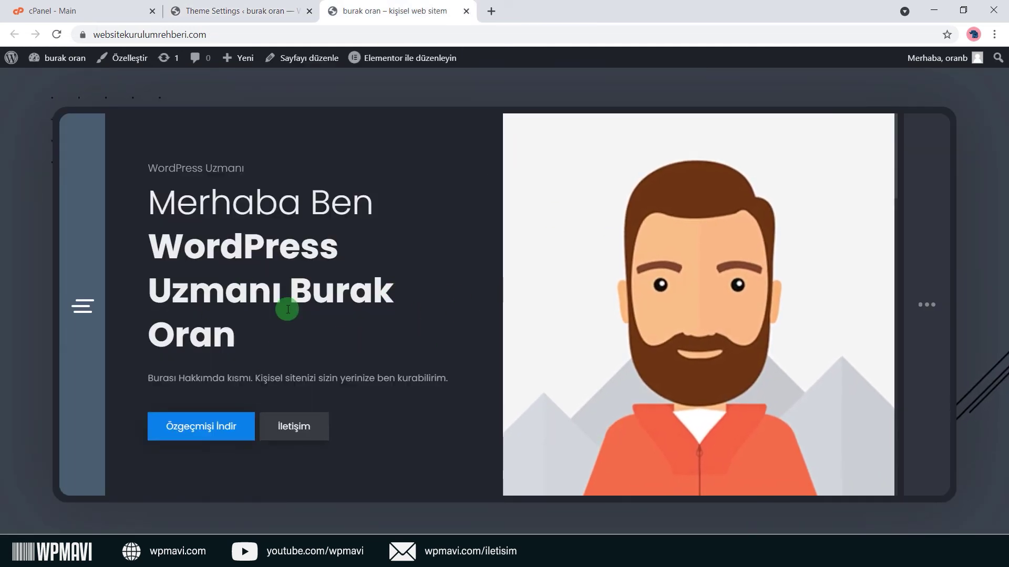
pyautogui.click(210, 12)
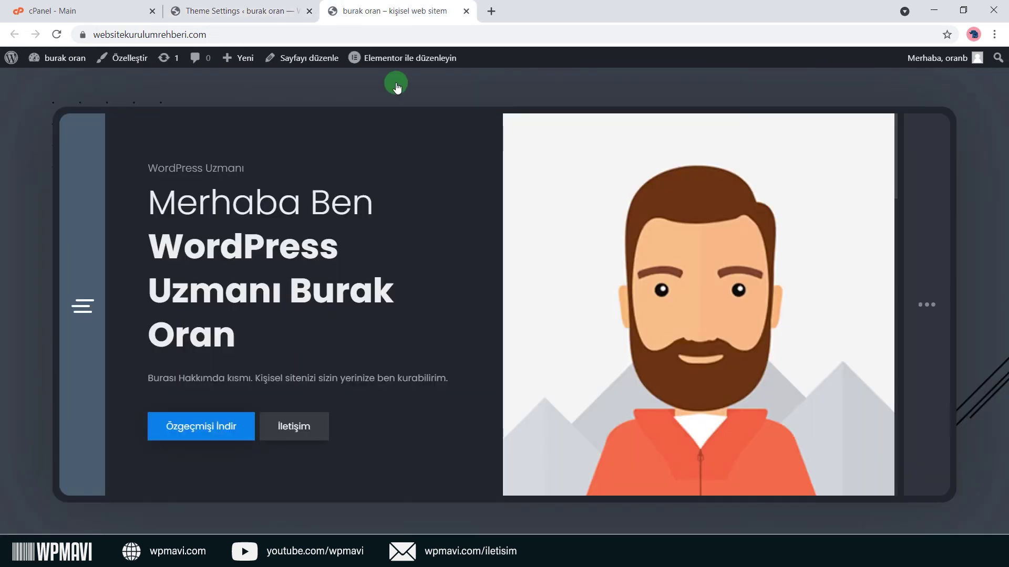
pyautogui.click(363, 13)
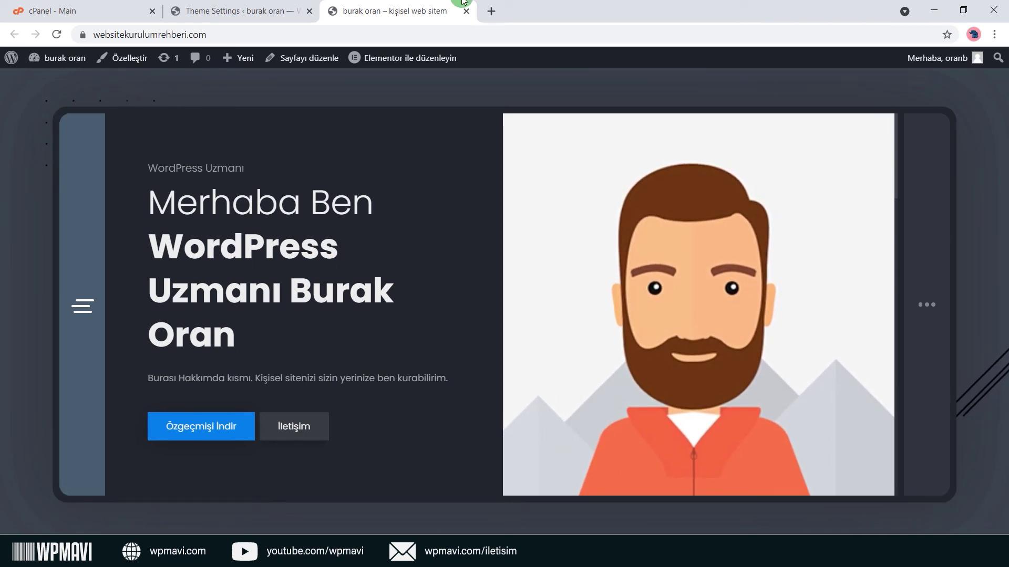
# Change Content Area Border Radius from 22 to 0, save, and check the square corners live.
pyautogui.click(289, 10)
pyautogui.moveTo(312, 208); pyautogui.dragTo(144, 203)
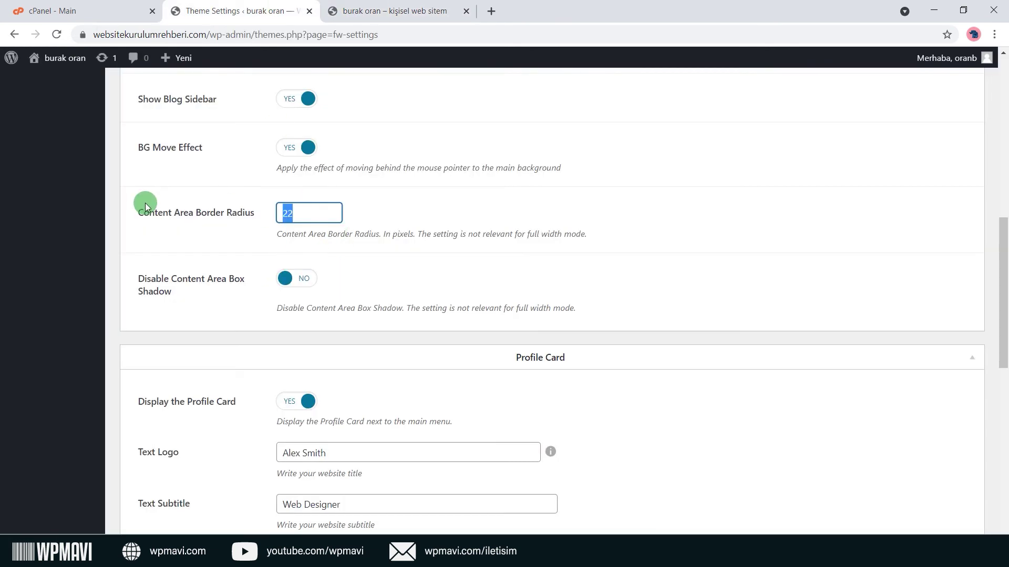
pyautogui.write('0')
pyautogui.scroll(-10, 506, 294)
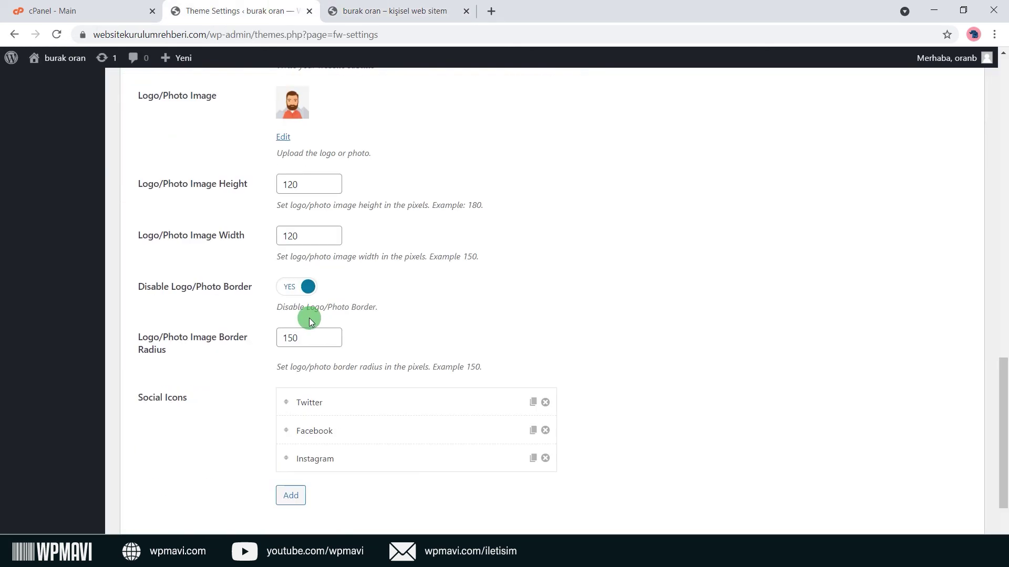
pyautogui.click(154, 489)
pyautogui.scroll(10, 457, 213)
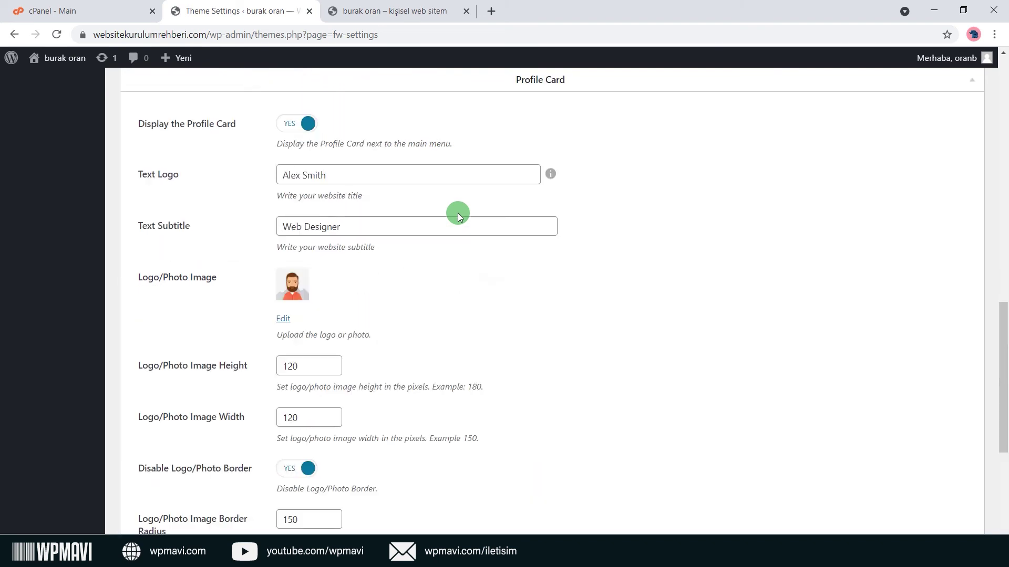
pyautogui.click(389, 10)
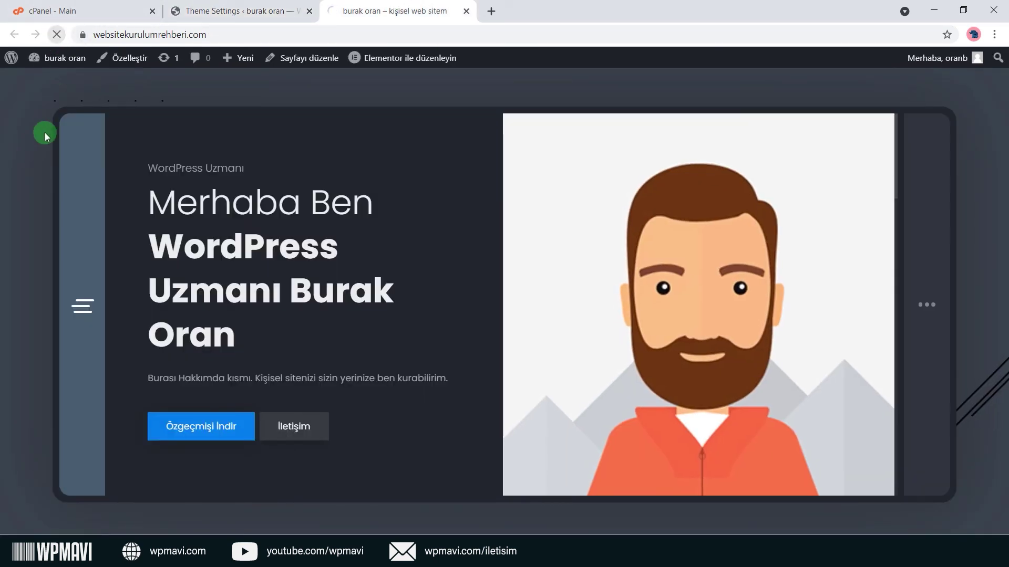
pyautogui.press('F5')
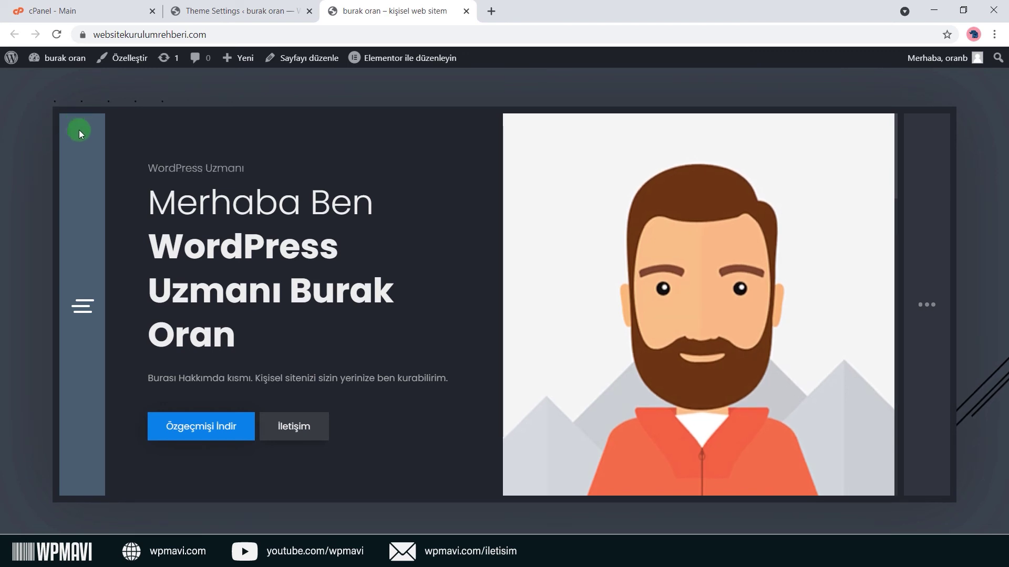
pyautogui.click(239, 10)
pyautogui.scroll(1, 221, 235)
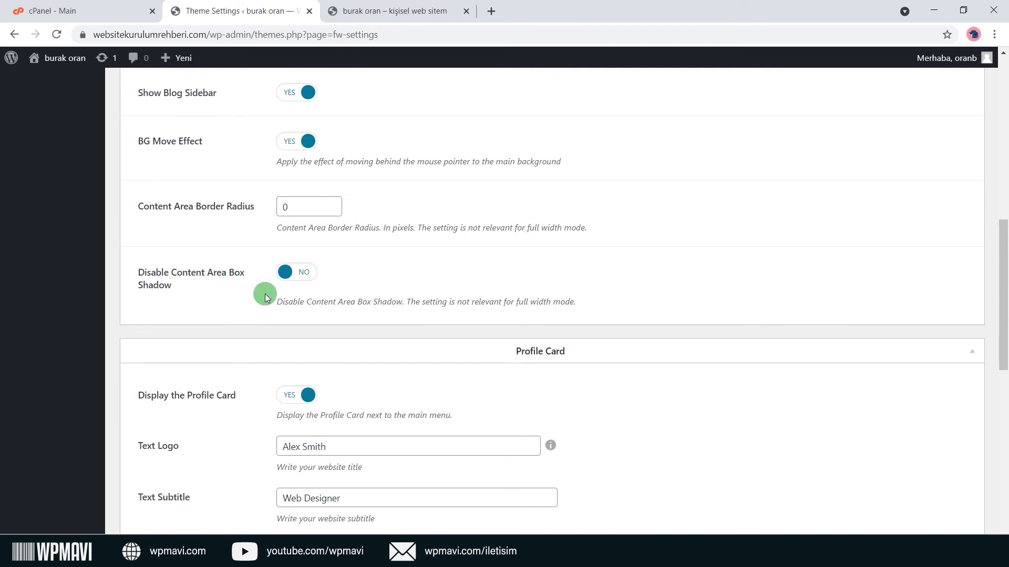
pyautogui.click(388, 11)
pyautogui.scroll(-2, 159, 376)
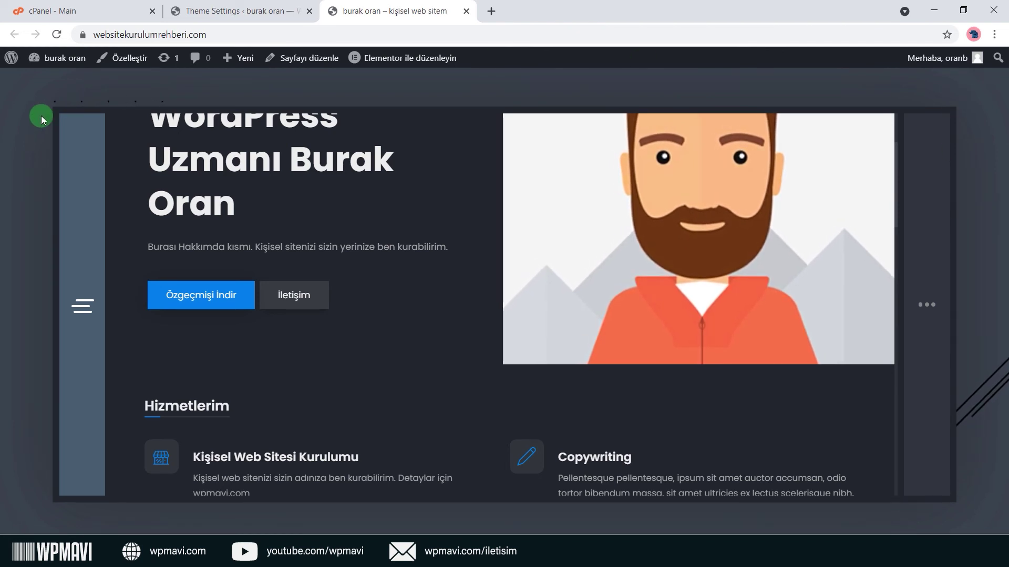
# Toggle the content area box shadow off and back on, then reload the live site.
pyautogui.click(207, 14)
pyautogui.click(290, 284)
pyautogui.click(288, 273)
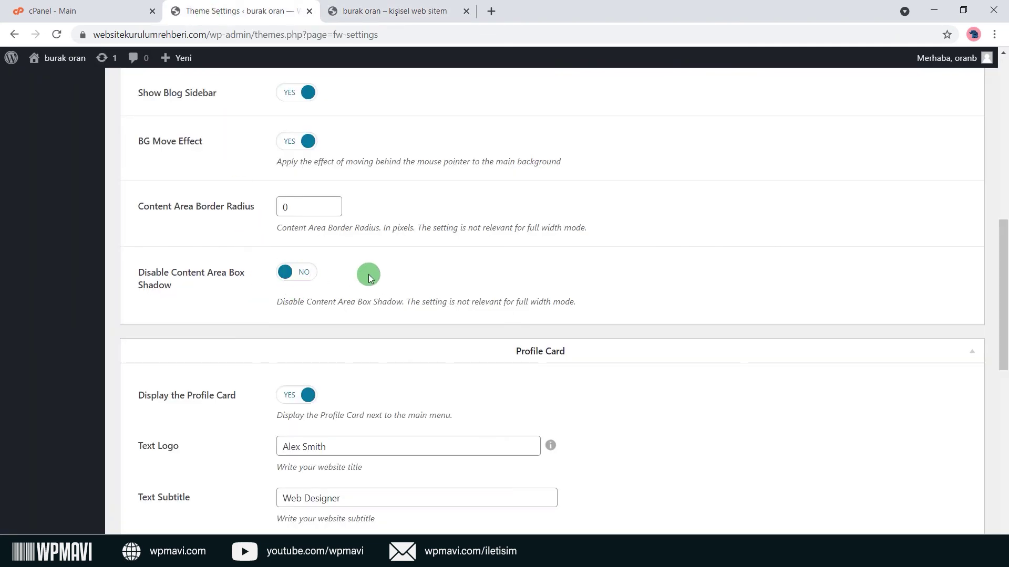
pyautogui.scroll(-2, 369, 277)
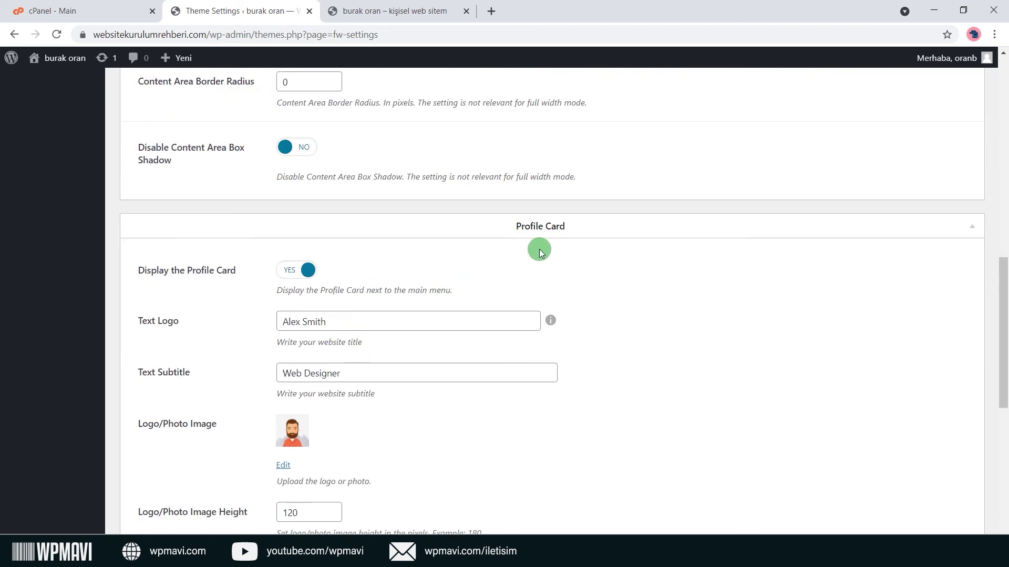
pyautogui.click(423, 12)
pyautogui.click(56, 34)
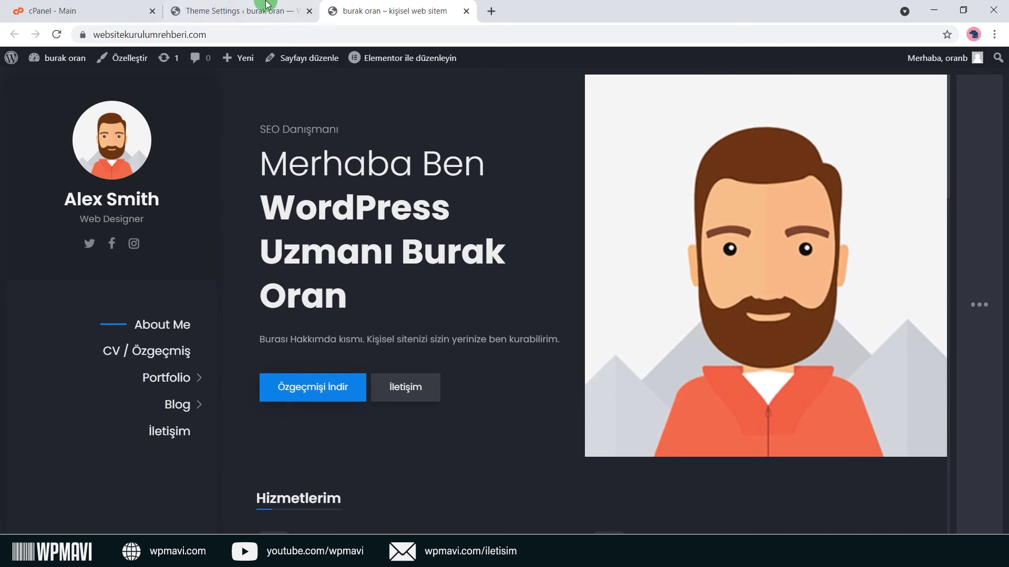
pyautogui.hotkey('ctrl', 'shift', 'Tab')
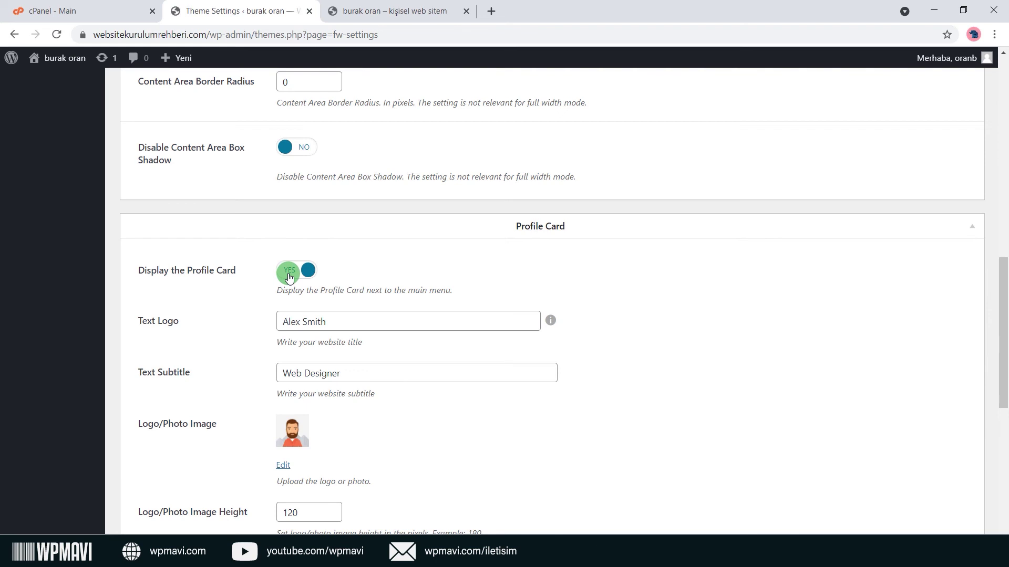
# Turn the profile card off, check the live site, then turn it back on.
pyautogui.click(289, 273)
pyautogui.scroll(15, 333, 352)
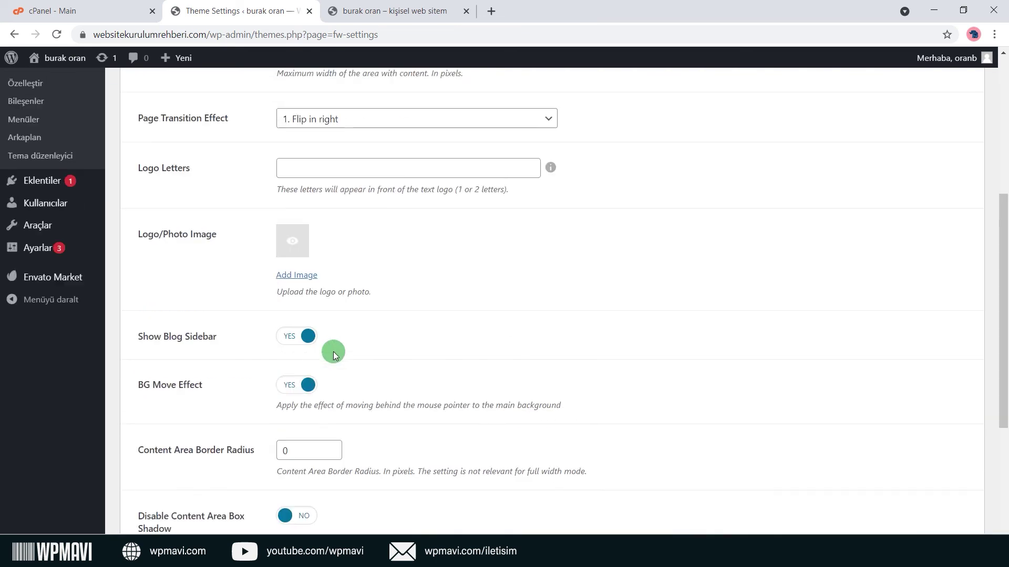
pyautogui.scroll(-2, 321, 390)
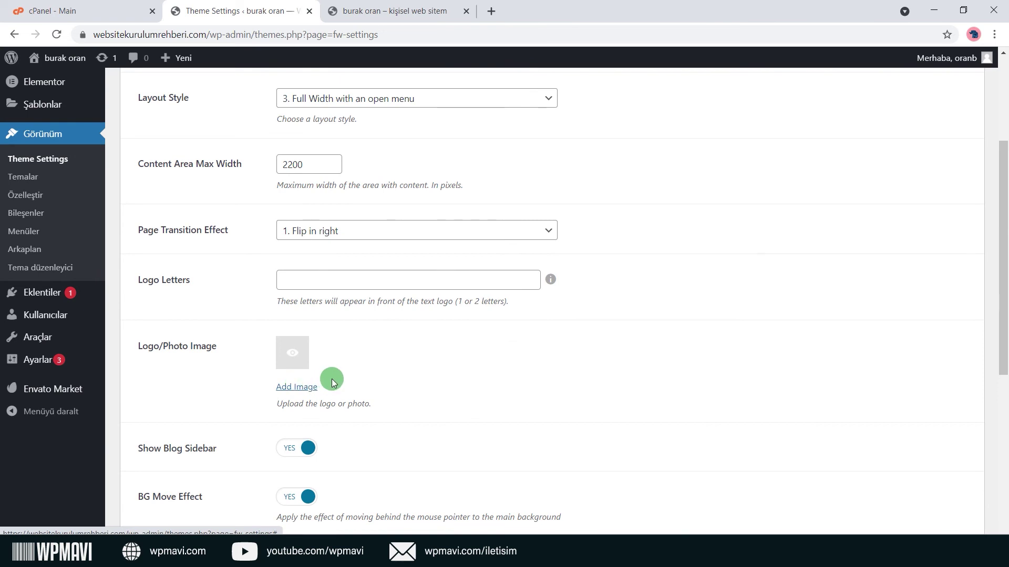
pyautogui.click(397, 5)
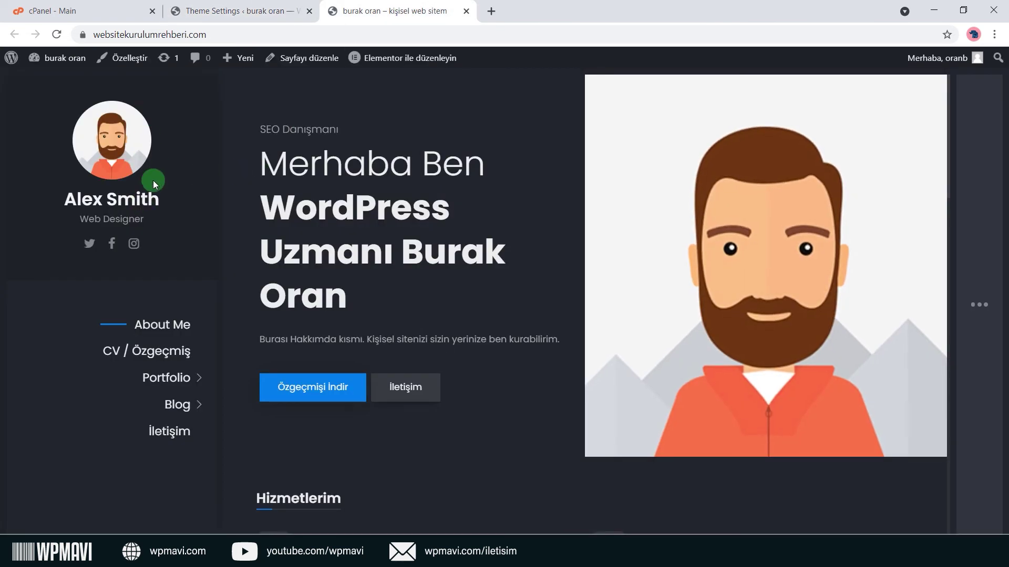
pyautogui.click(288, 6)
pyautogui.scroll(-6, 327, 196)
pyautogui.click(304, 420)
pyautogui.scroll(-5, 436, 311)
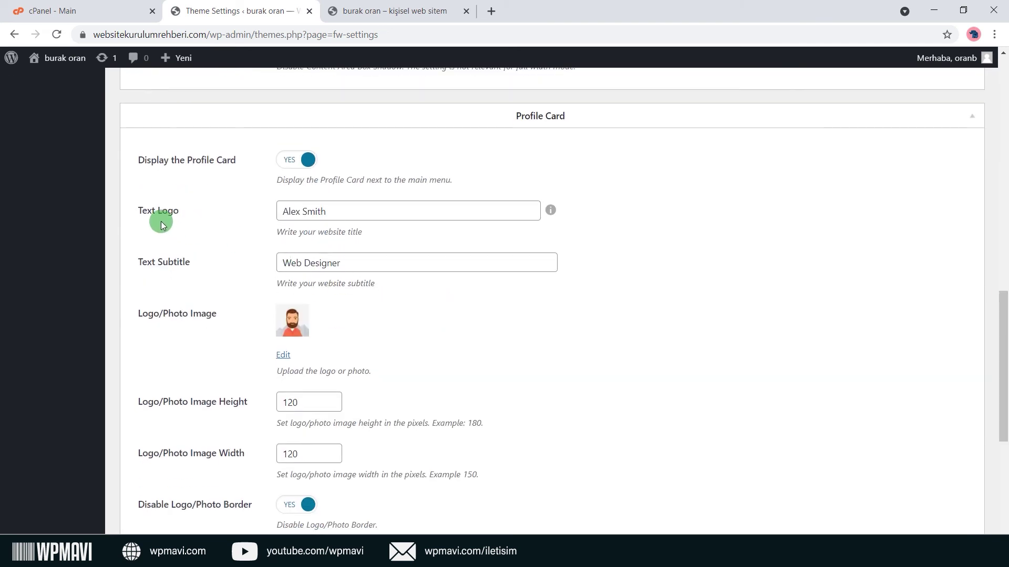
# Set the profile card Text Logo to the owner's name and Text Subtitle to 'Wordpress Uzmanı', then save.
pyautogui.moveTo(357, 211); pyautogui.dragTo(234, 210)
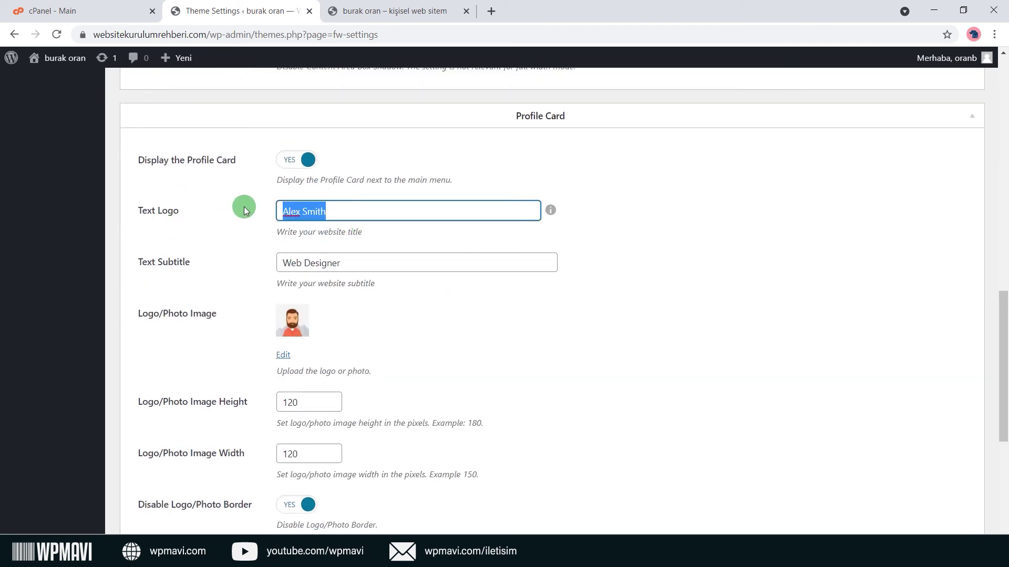
pyautogui.click(345, 8)
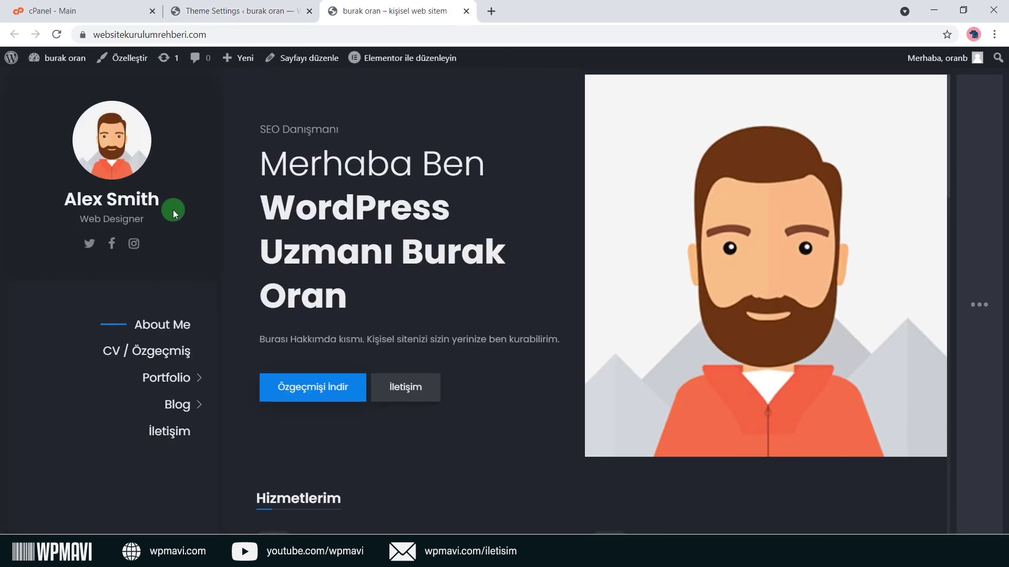
pyautogui.hotkey('ctrl', 'shift', 'Tab')
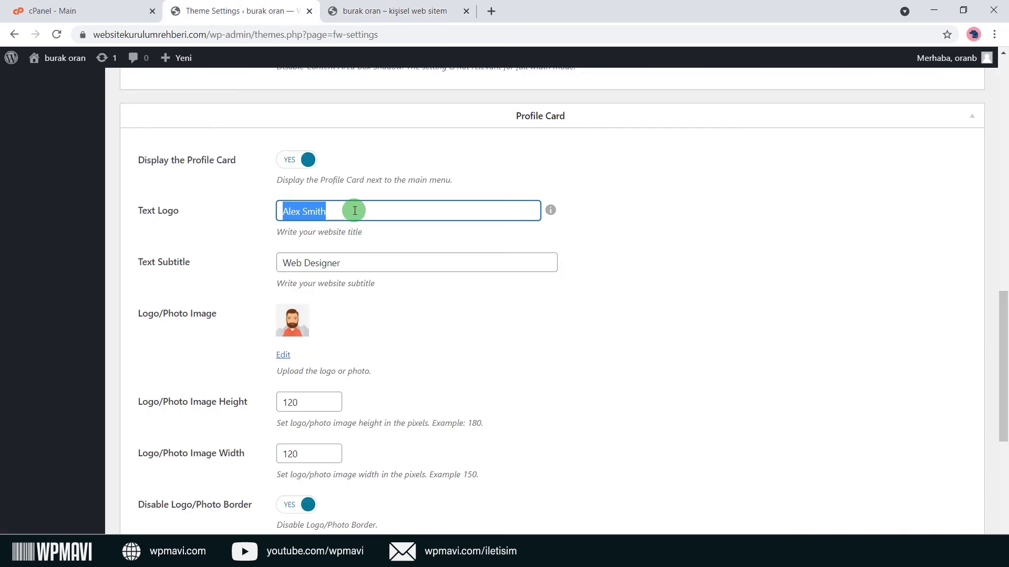
pyautogui.press('Tab')
pyautogui.write('W')
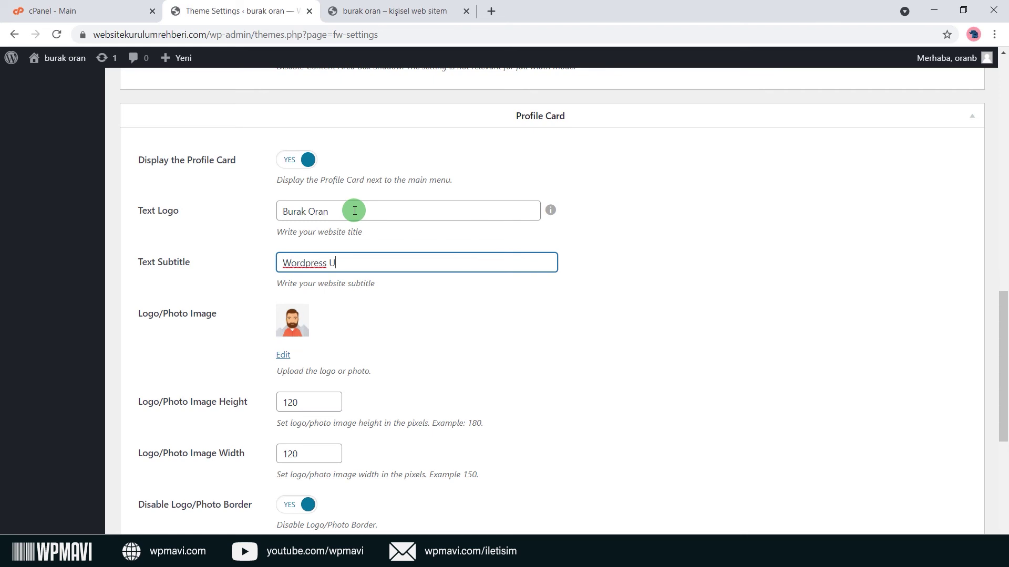
pyautogui.write('ordpress Uzmanı')
pyautogui.scroll(-5, 355, 211)
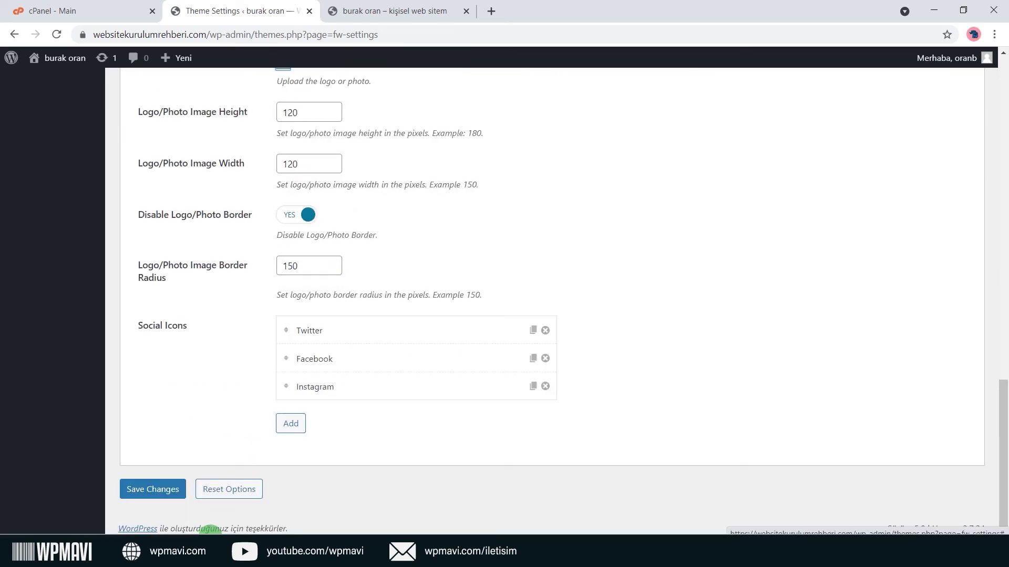
pyautogui.click(154, 486)
# Reload the live site to confirm the new name and subtitle, then return to settings.
pyautogui.click(441, 10)
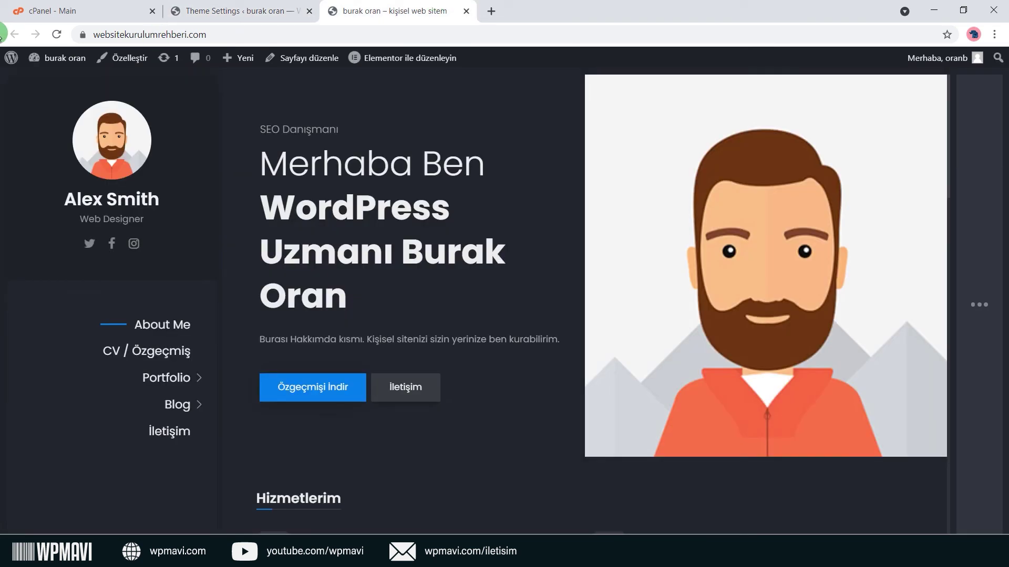
pyautogui.press('F5')
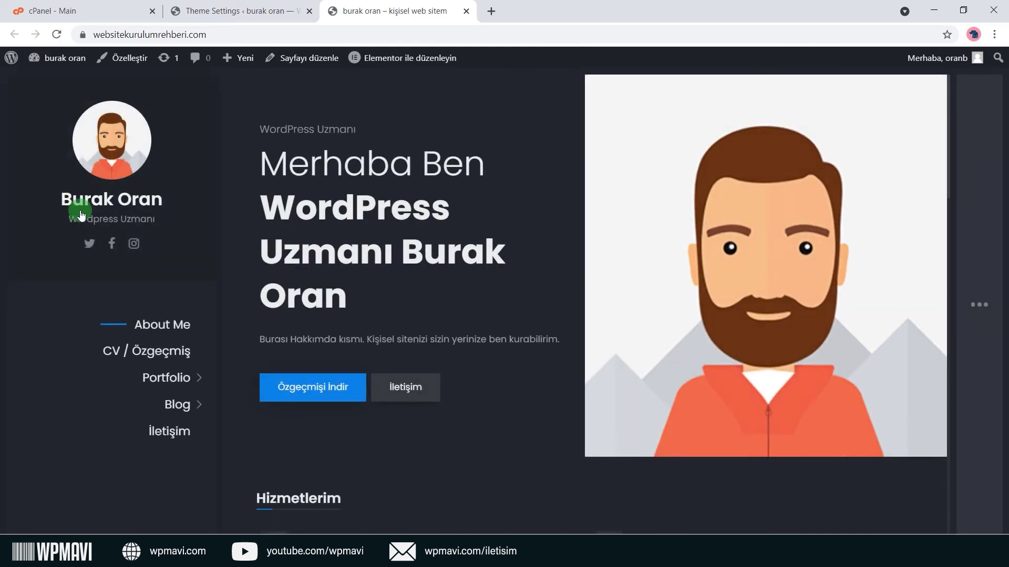
pyautogui.tripleClick(74, 223)
pyautogui.click(225, 5)
pyautogui.scroll(6, 462, 252)
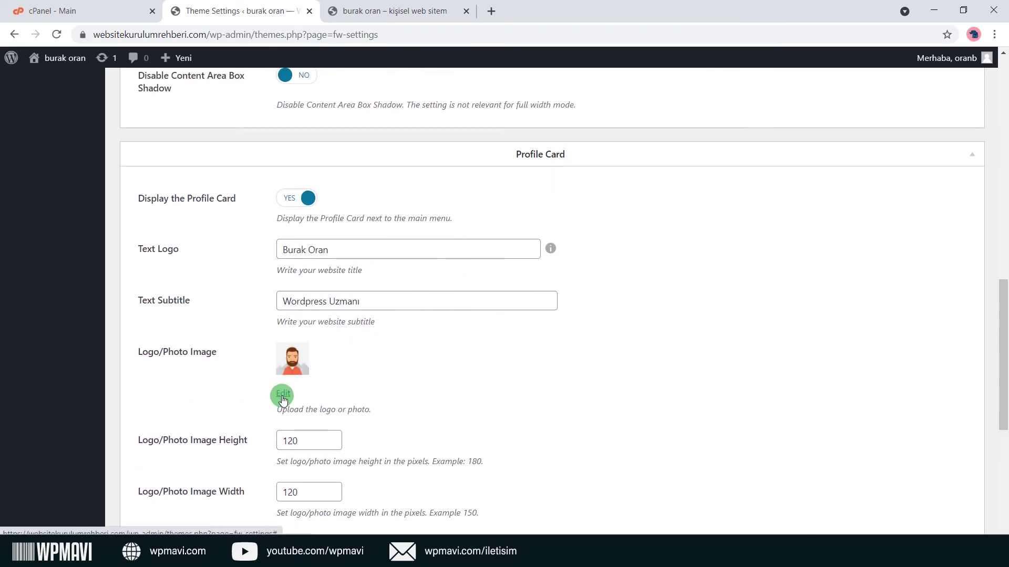
pyautogui.click(283, 395)
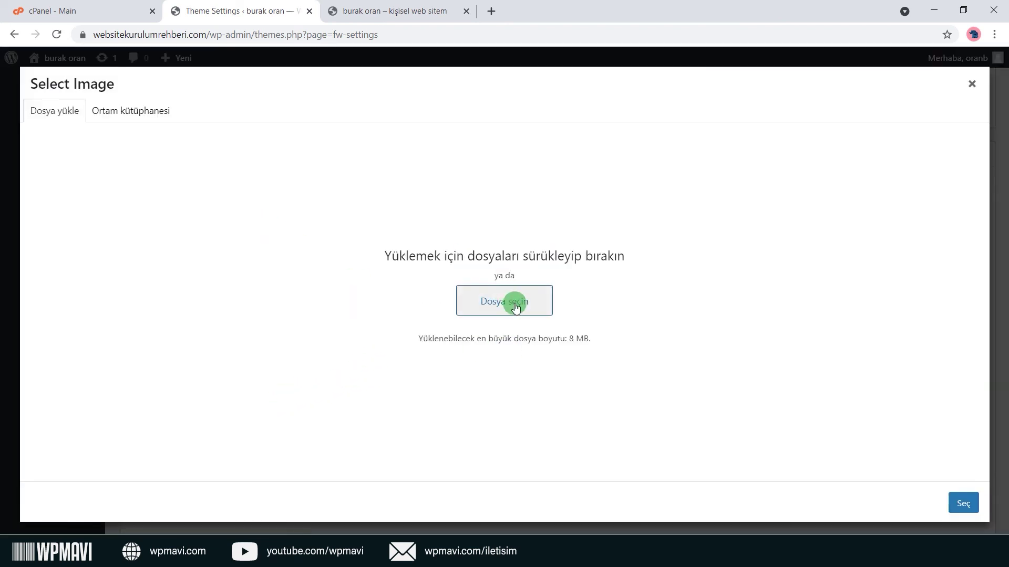
pyautogui.click(968, 87)
pyautogui.click(389, 10)
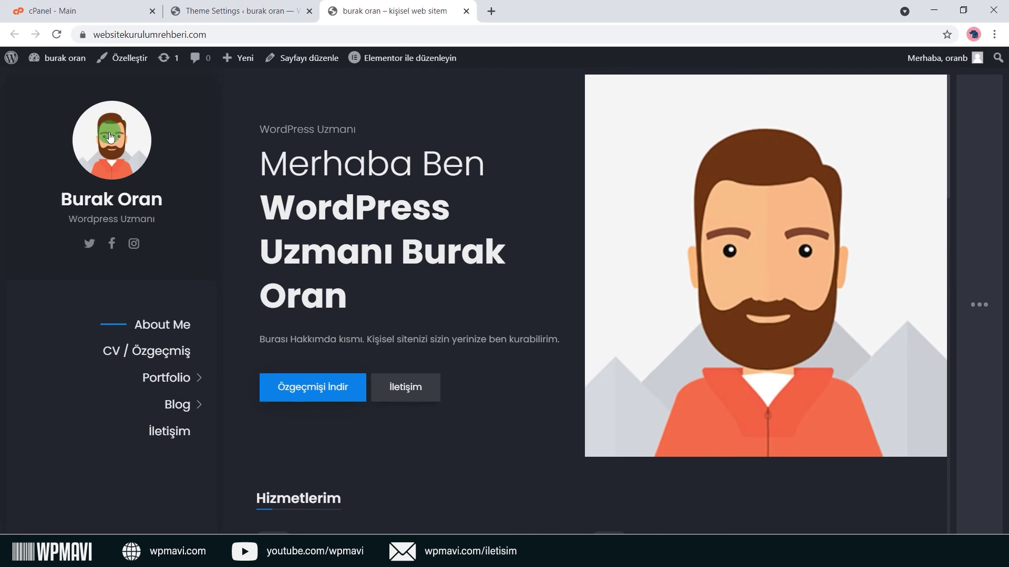
pyautogui.hotkey('ctrl', 'shift', 'Tab')
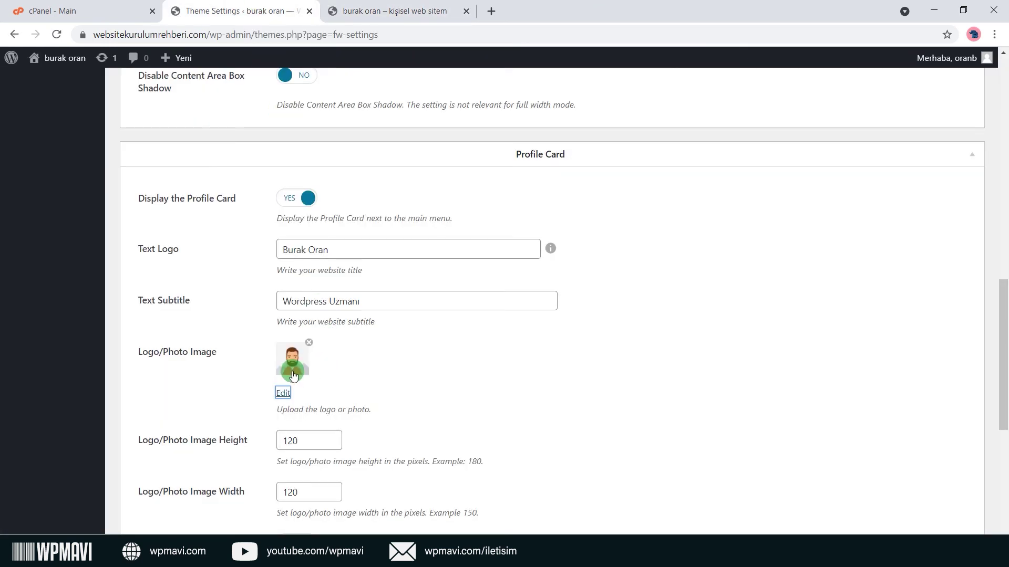
pyautogui.scroll(-1, 370, 378)
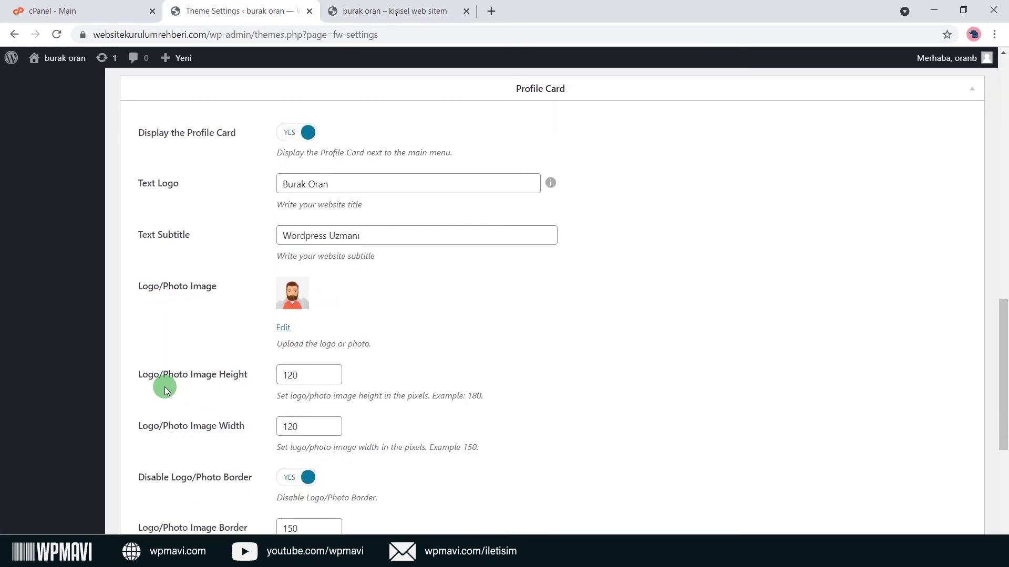
pyautogui.click(324, 10)
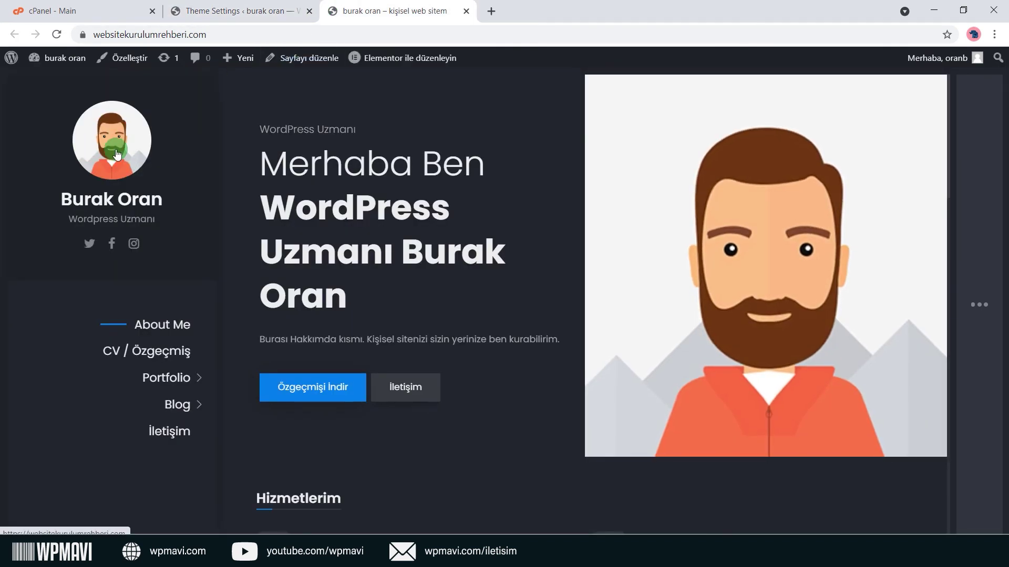
pyautogui.hotkey('ctrl', 'shift', 'Tab')
pyautogui.moveTo(331, 376); pyautogui.dragTo(235, 379)
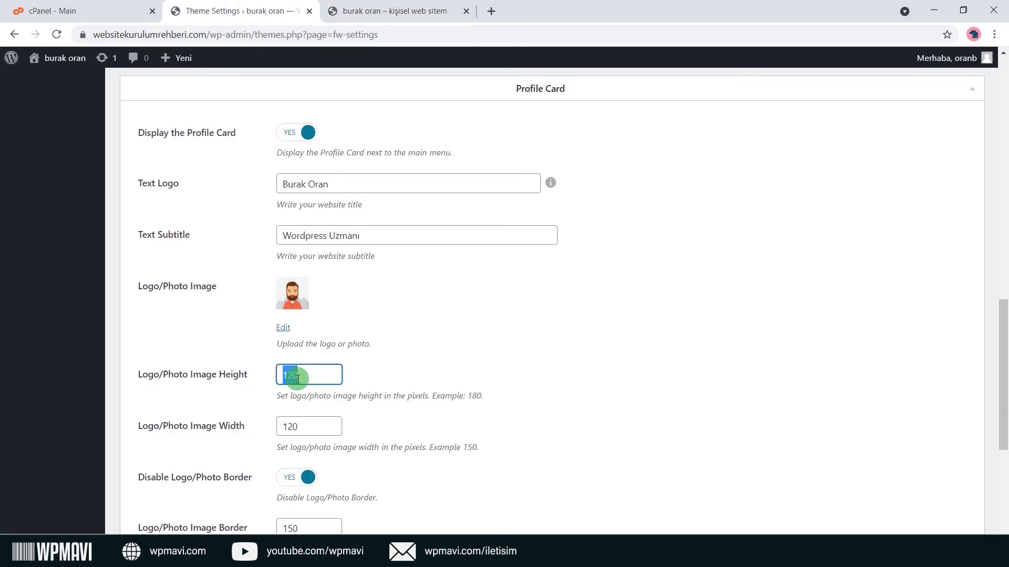
pyautogui.moveTo(318, 426); pyautogui.dragTo(272, 427)
pyautogui.click(373, 430)
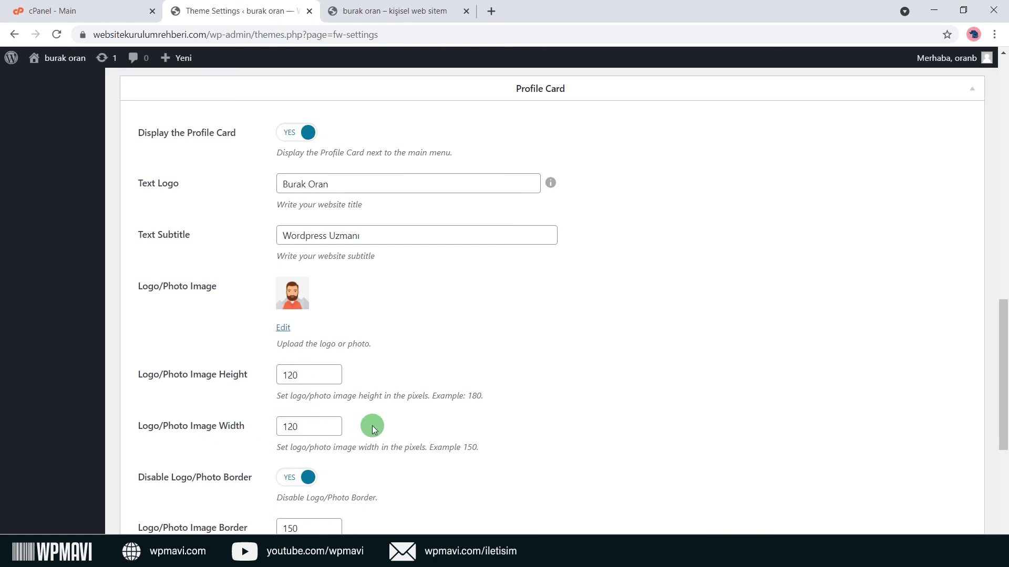
pyautogui.moveTo(327, 377); pyautogui.dragTo(217, 375)
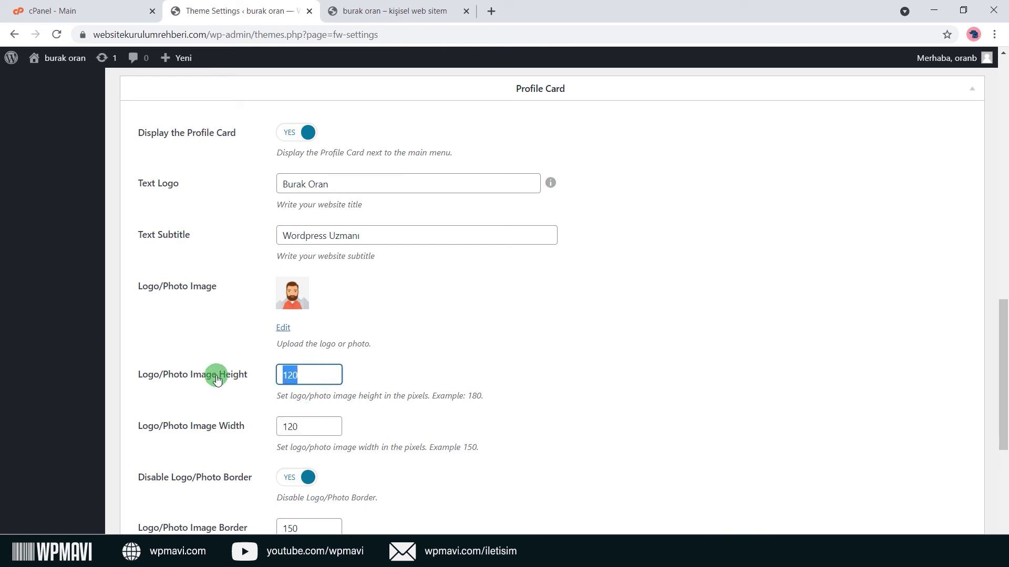
pyautogui.click(364, 377)
pyautogui.click(334, 11)
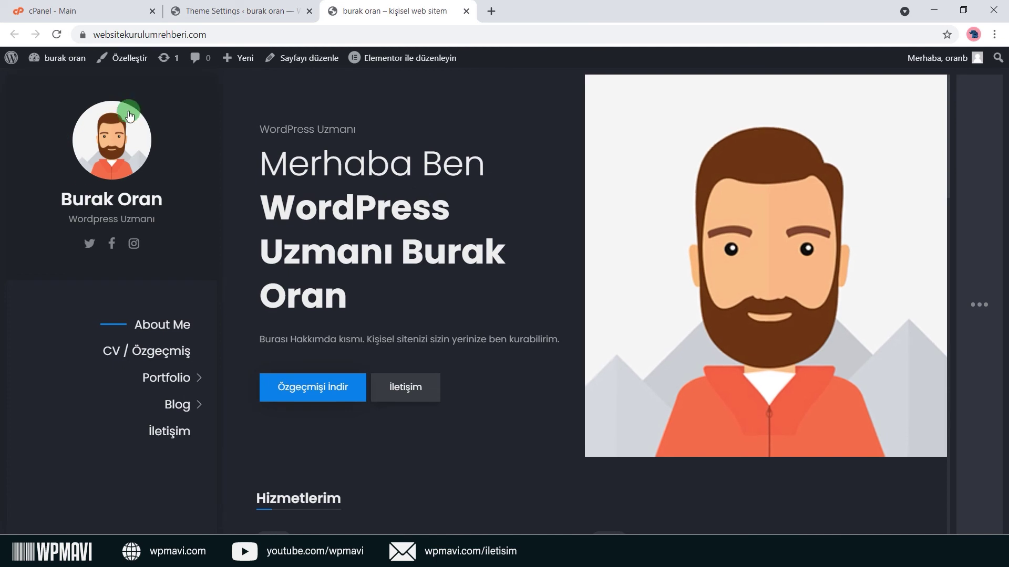
pyautogui.hotkey('ctrl', 'shift', 'Tab')
pyautogui.scroll(-3, 499, 389)
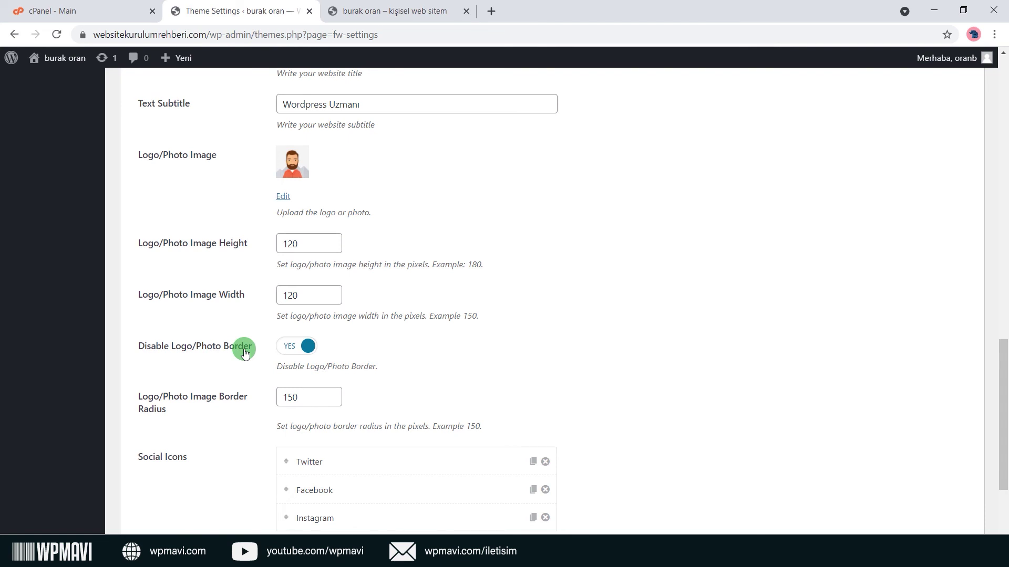
# Enable the profile photo border, save and preview it, then set Disable Logo/Photo Border back to YES.
pyautogui.click(367, 11)
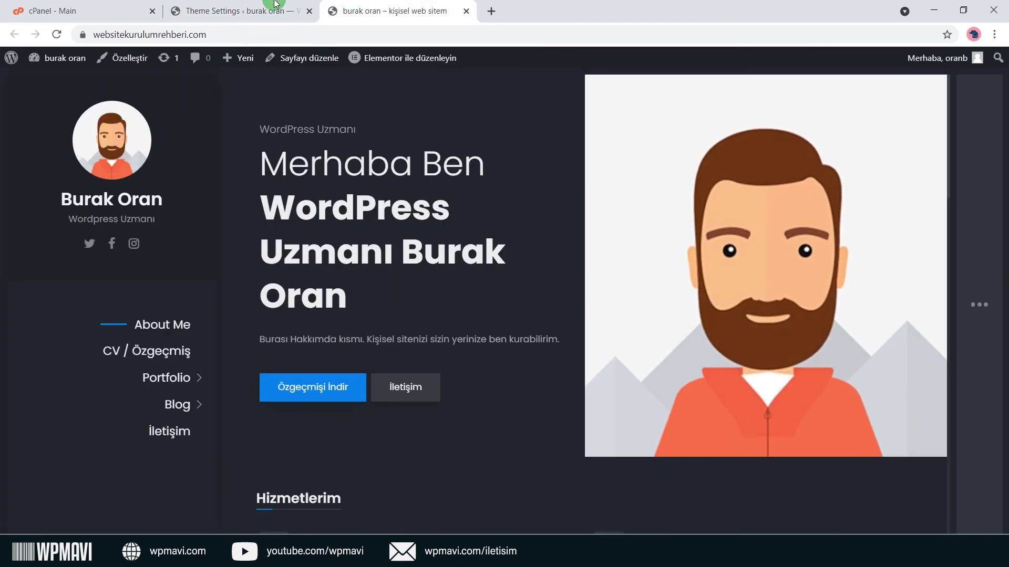
pyautogui.click(276, 4)
pyautogui.click(293, 352)
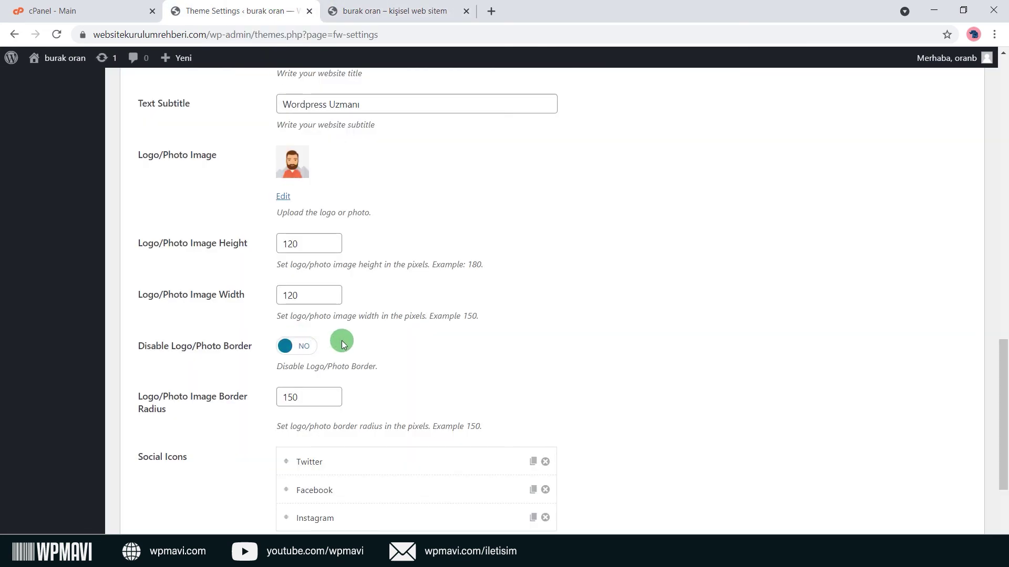
pyautogui.scroll(-3, 309, 344)
pyautogui.click(176, 487)
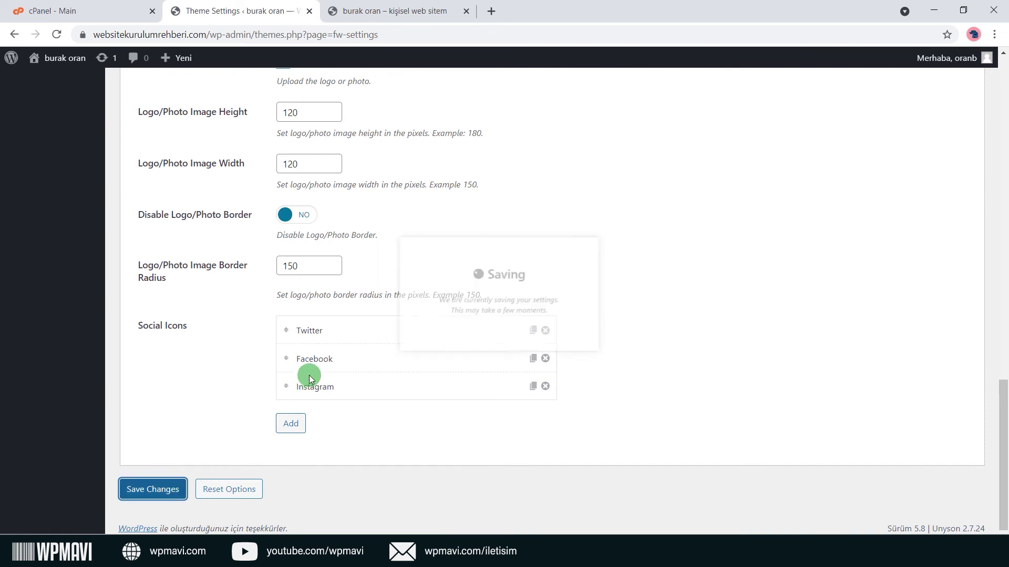
pyautogui.click(399, 10)
pyautogui.click(55, 34)
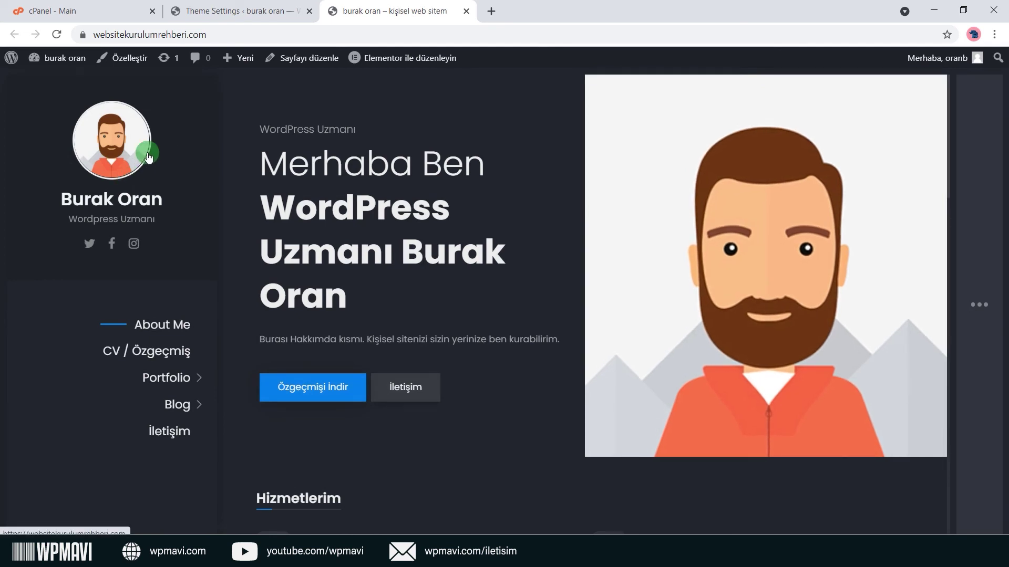
pyautogui.click(289, 5)
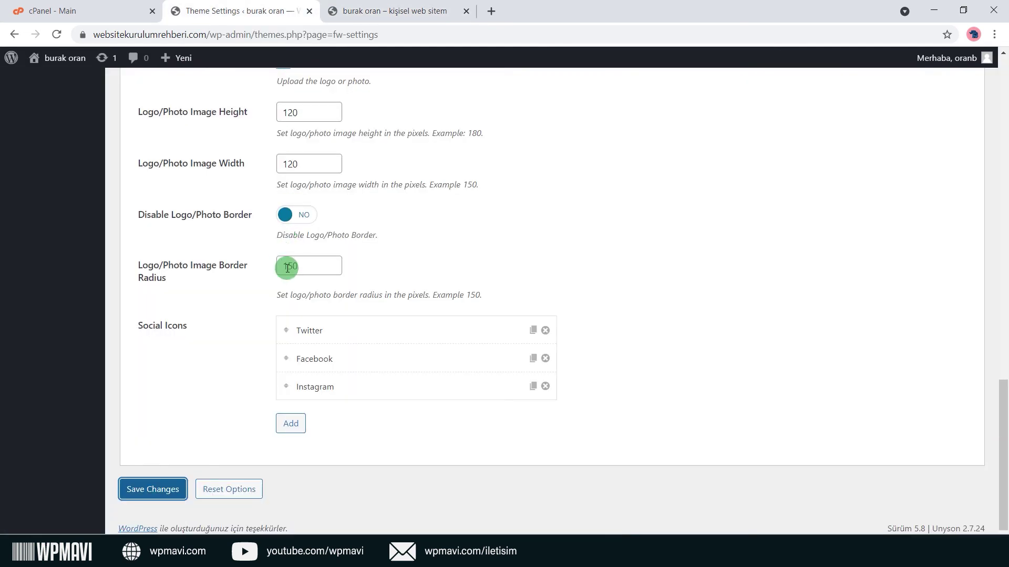
pyautogui.click(304, 216)
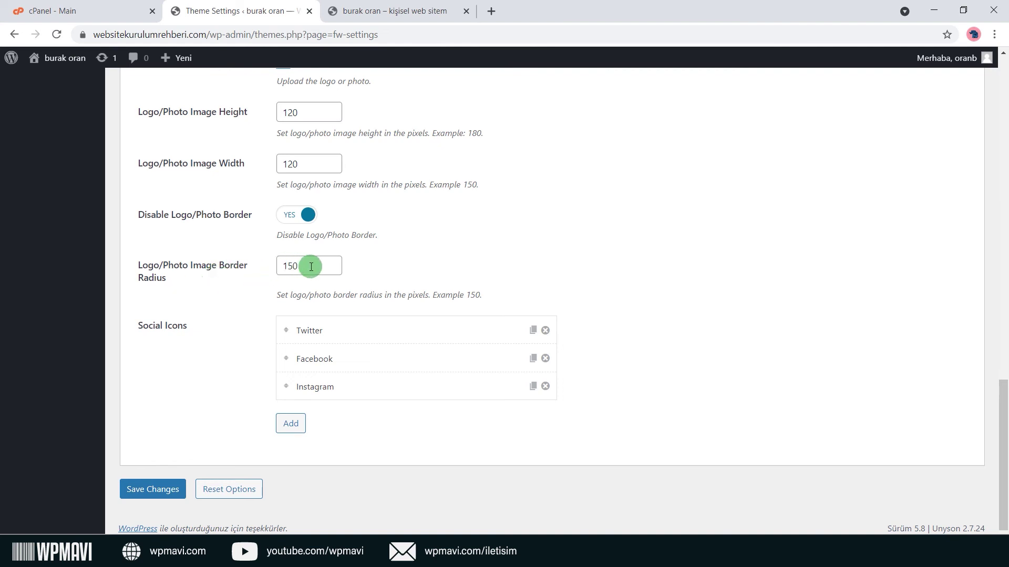
# Change Logo/Photo Image Border Radius from 150 to 0, save, and reload to see the square photo.
pyautogui.moveTo(307, 266); pyautogui.dragTo(249, 280)
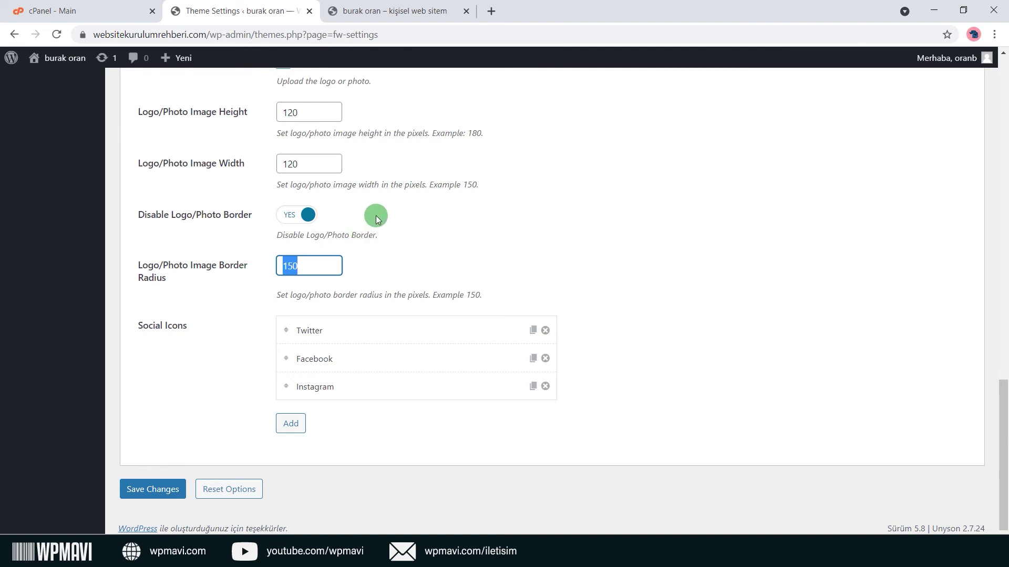
pyautogui.click(394, 5)
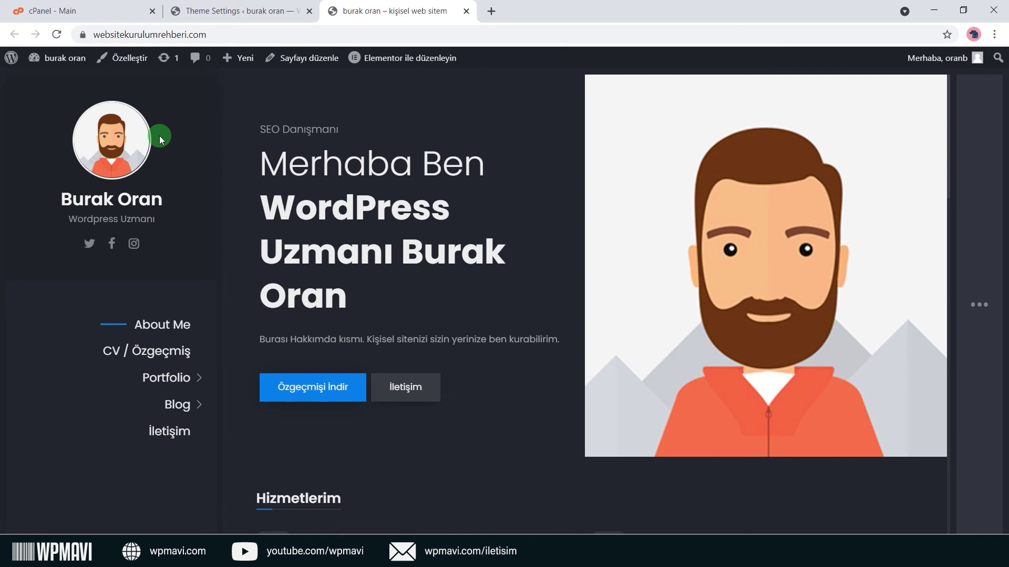
pyautogui.click(241, 8)
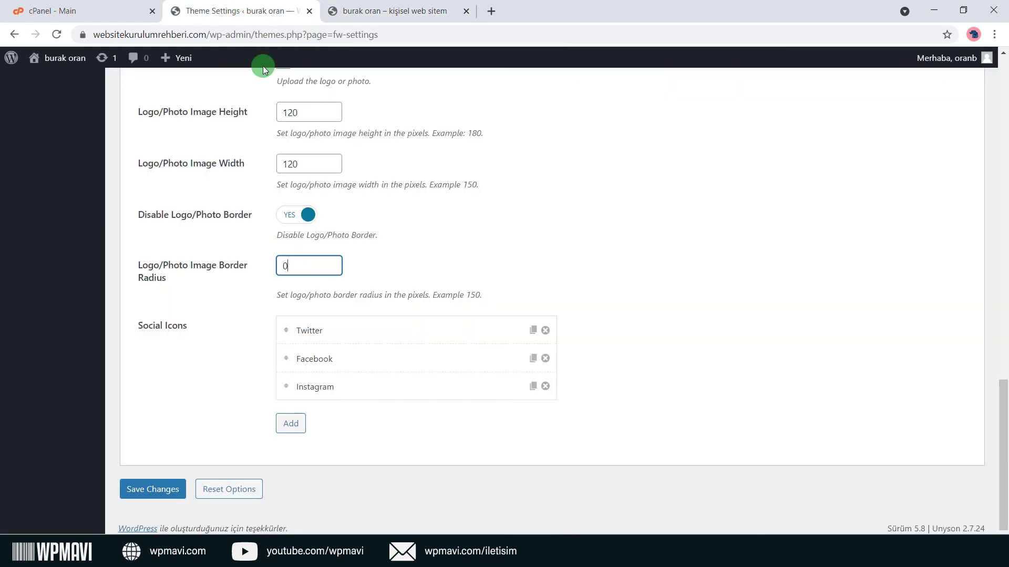
pyautogui.click(157, 489)
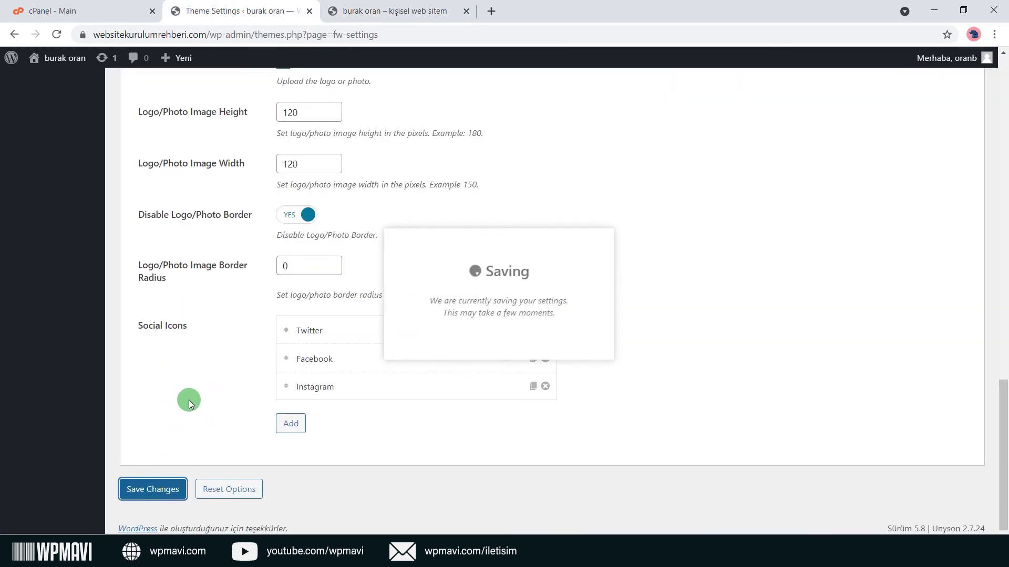
pyautogui.click(329, 11)
pyautogui.press('F5')
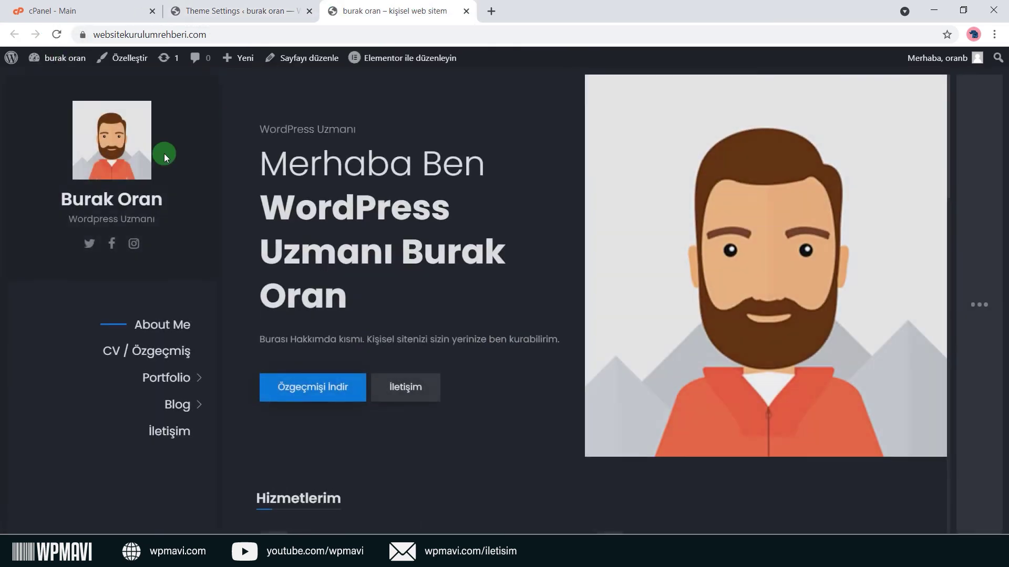
pyautogui.click(229, 16)
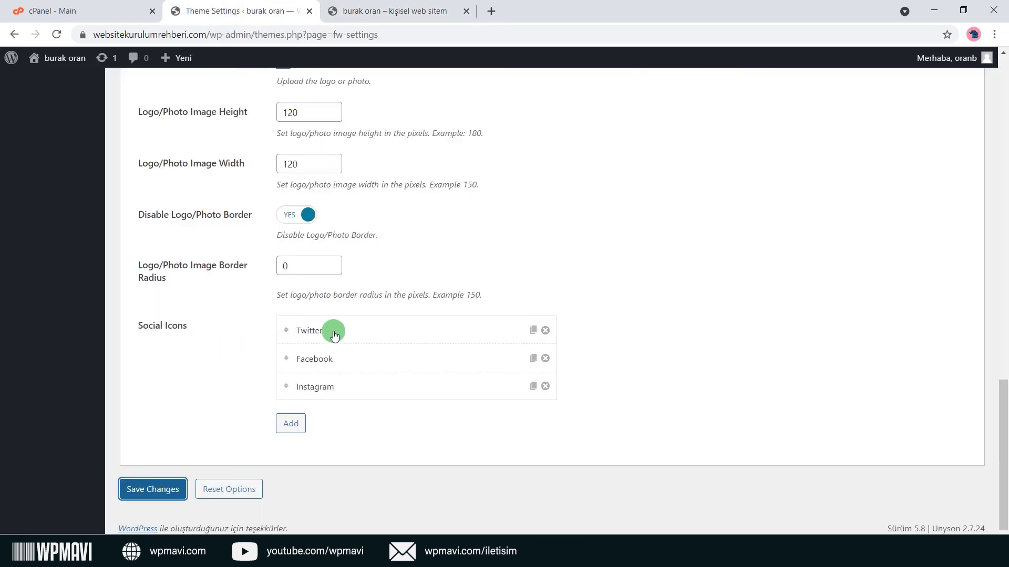
pyautogui.click(365, 332)
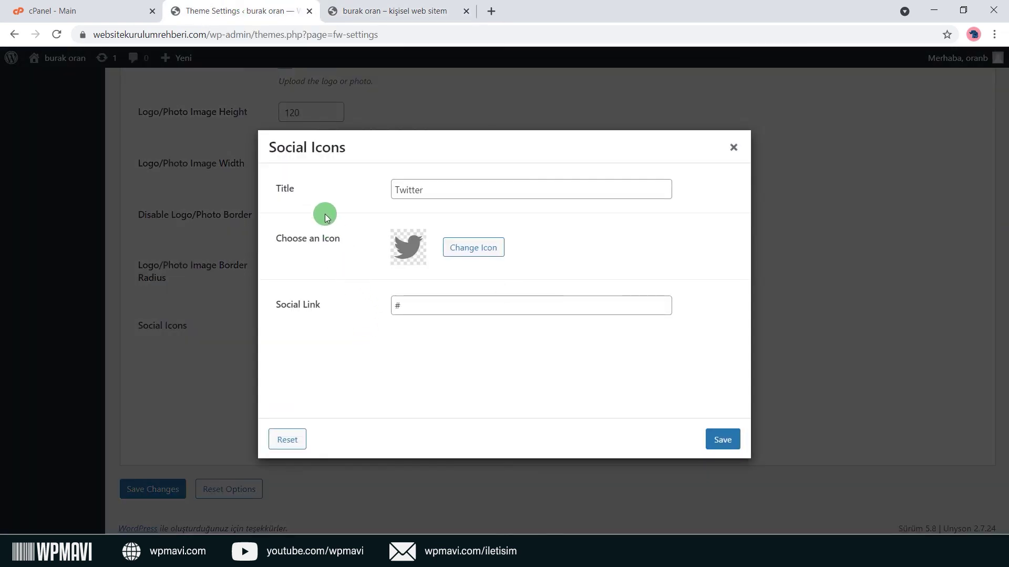
pyautogui.doubleClick(428, 192)
pyautogui.click(360, 196)
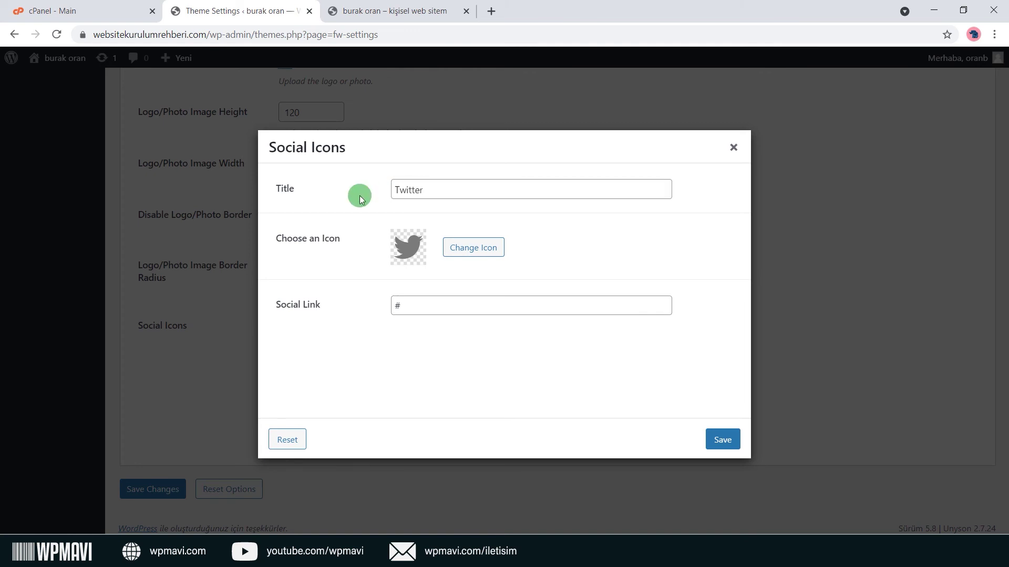
pyautogui.doubleClick(449, 196)
pyautogui.click(367, 193)
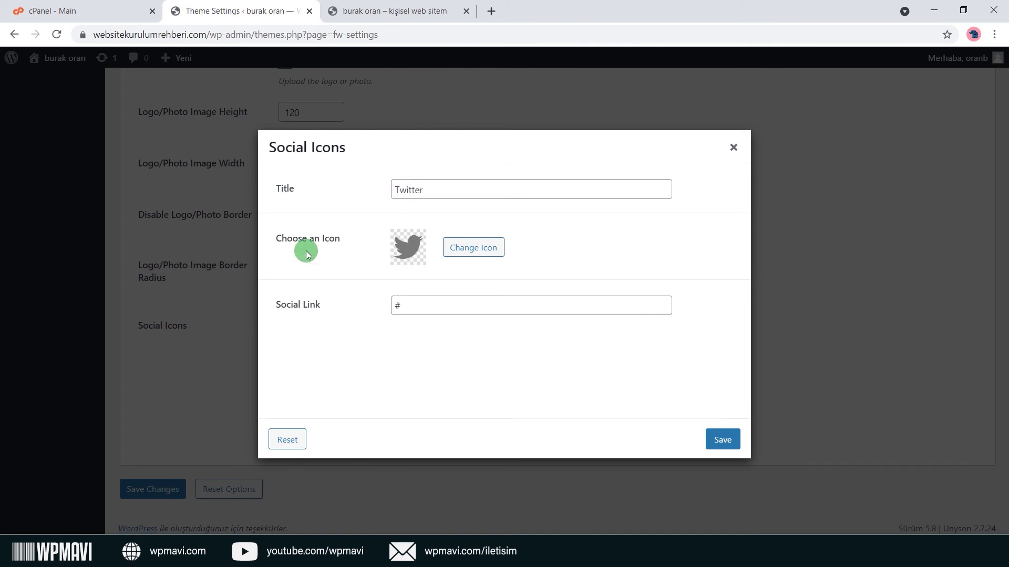
pyautogui.click(467, 254)
pyautogui.click(741, 114)
pyautogui.moveTo(473, 302); pyautogui.dragTo(313, 314)
pyautogui.click(320, 313)
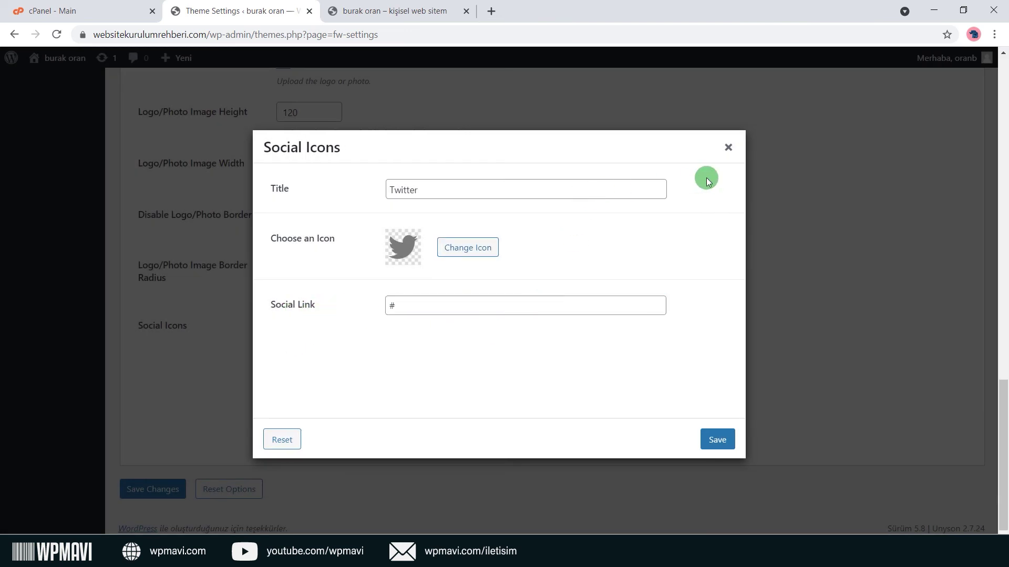
pyautogui.click(731, 154)
pyautogui.click(389, 10)
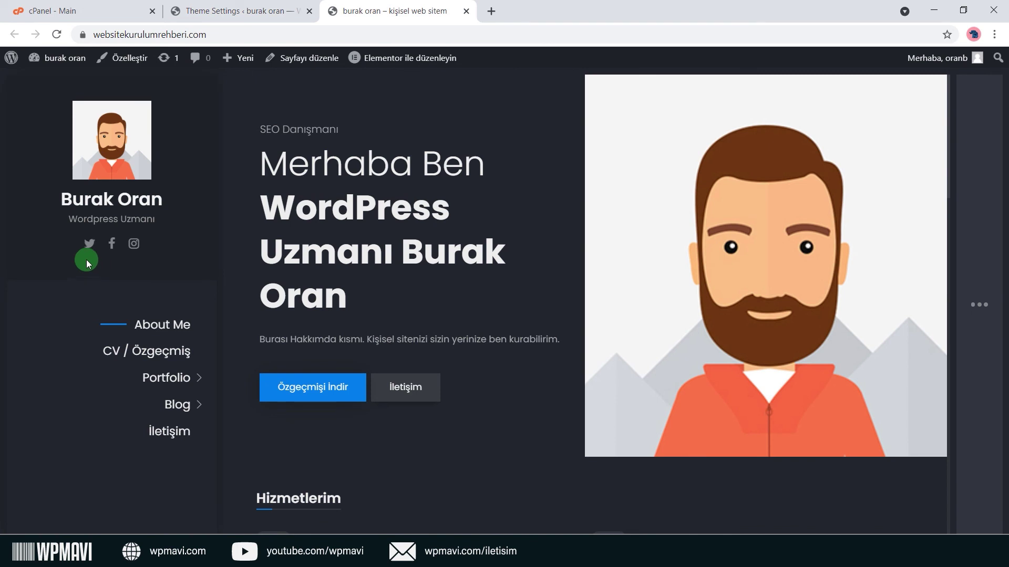
pyautogui.hotkey('ctrl', 'shift', 'Tab')
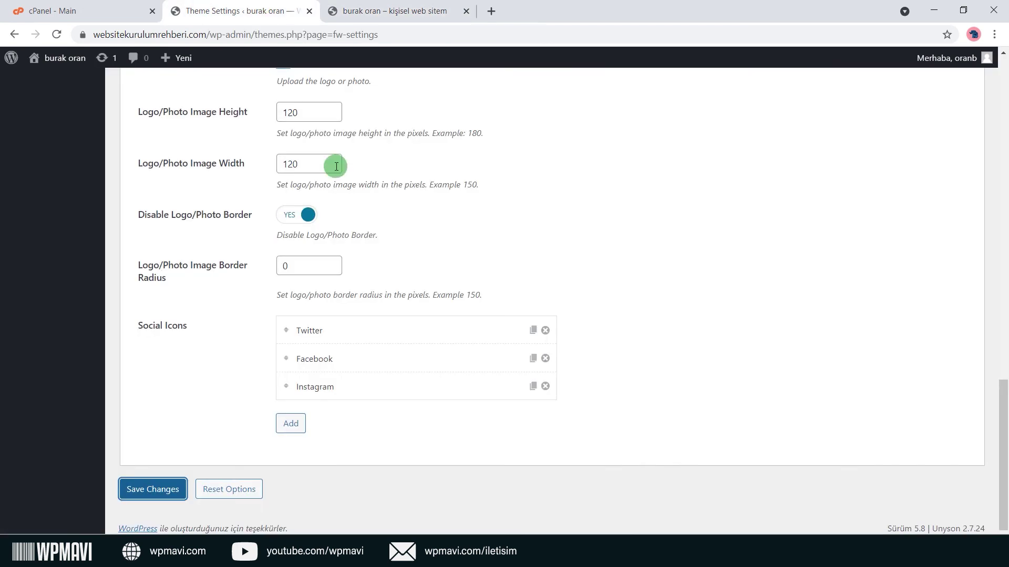
pyautogui.click(326, 325)
pyautogui.click(397, 305)
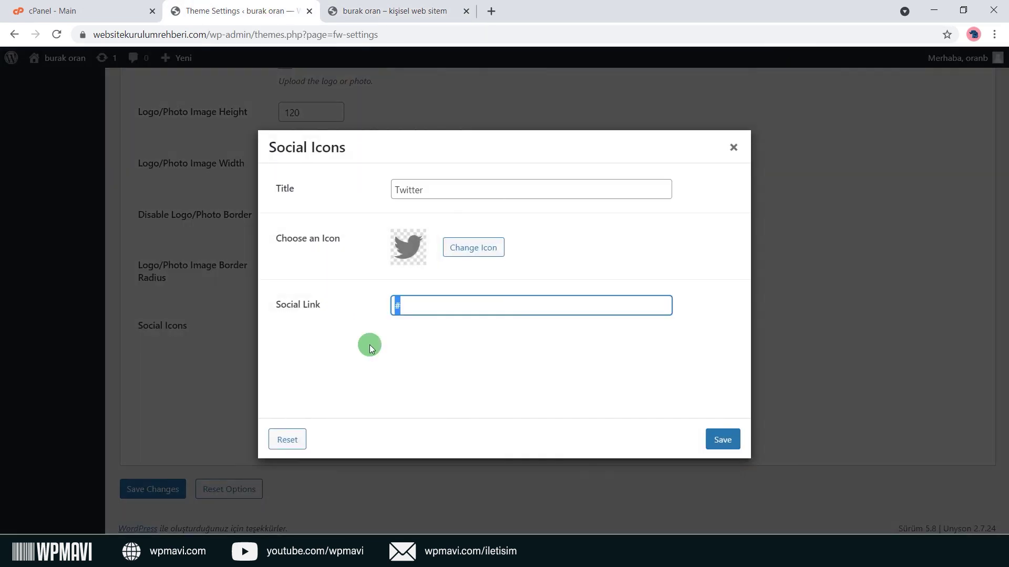
pyautogui.click(734, 150)
pyautogui.click(405, 353)
pyautogui.click(733, 148)
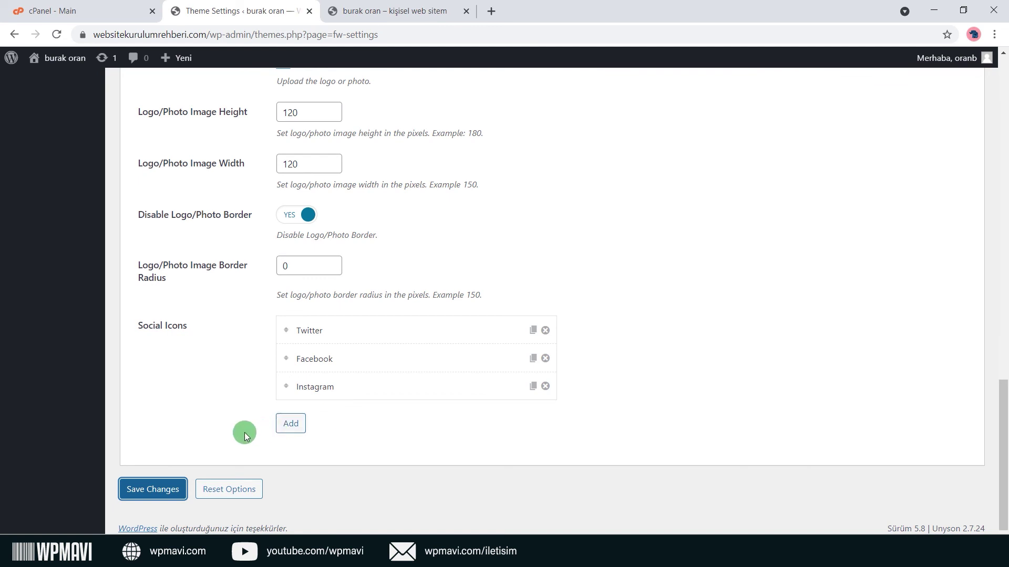
pyautogui.click(292, 425)
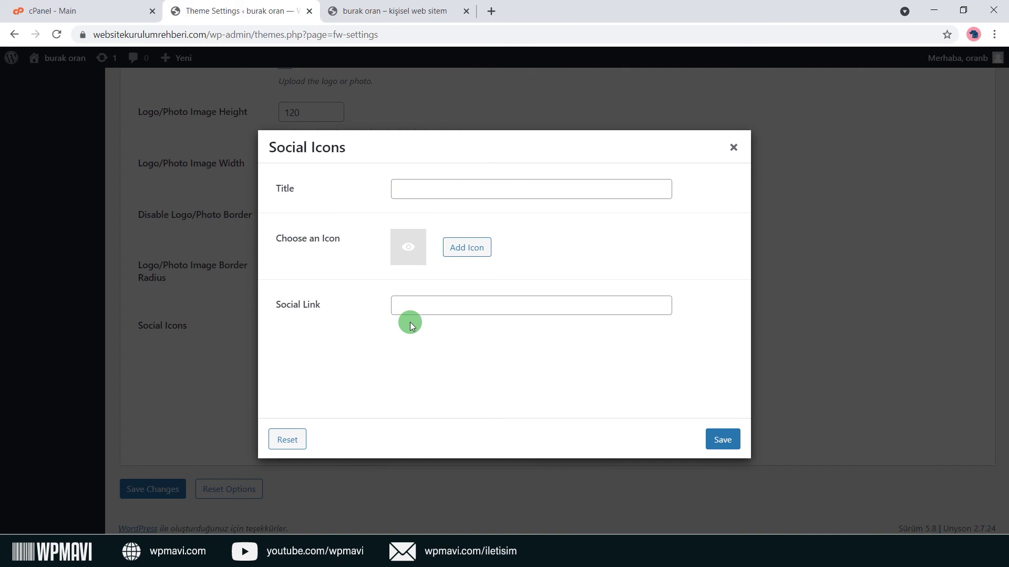
pyautogui.click(733, 149)
pyautogui.scroll(8, 488, 343)
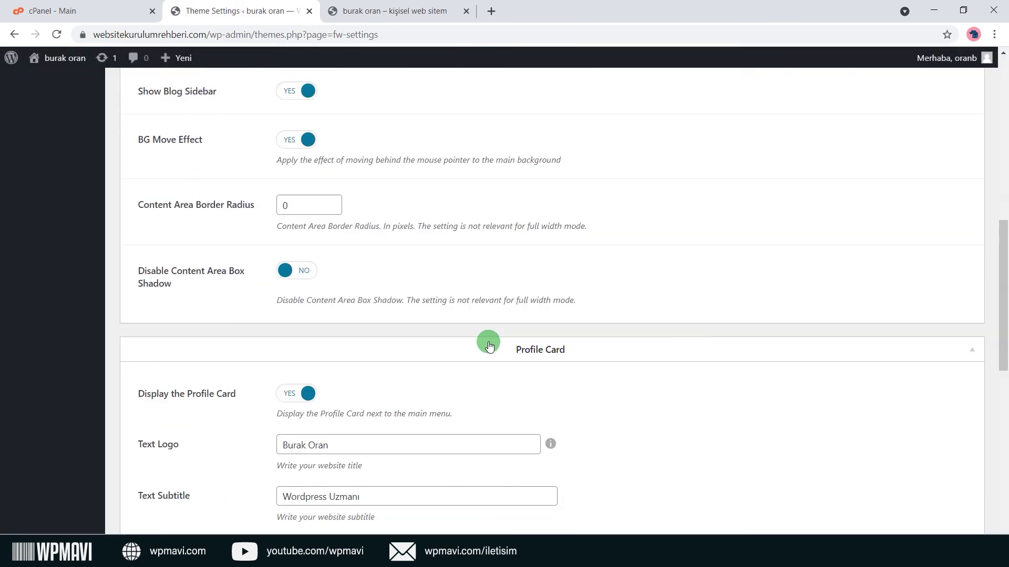
# Scroll through the light theme design settings.
pyautogui.click(257, 135)
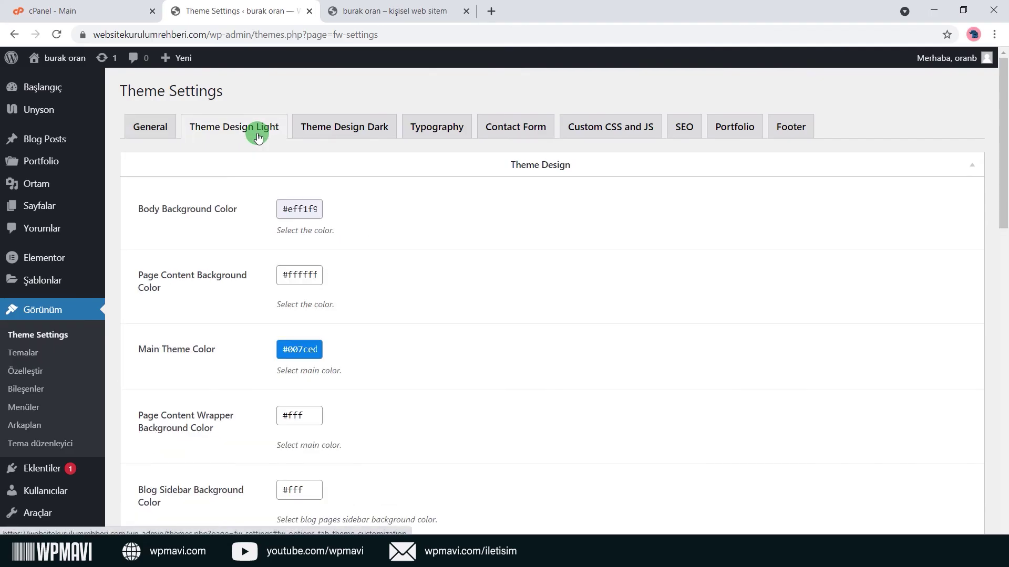
pyautogui.scroll(-8, 247, 207)
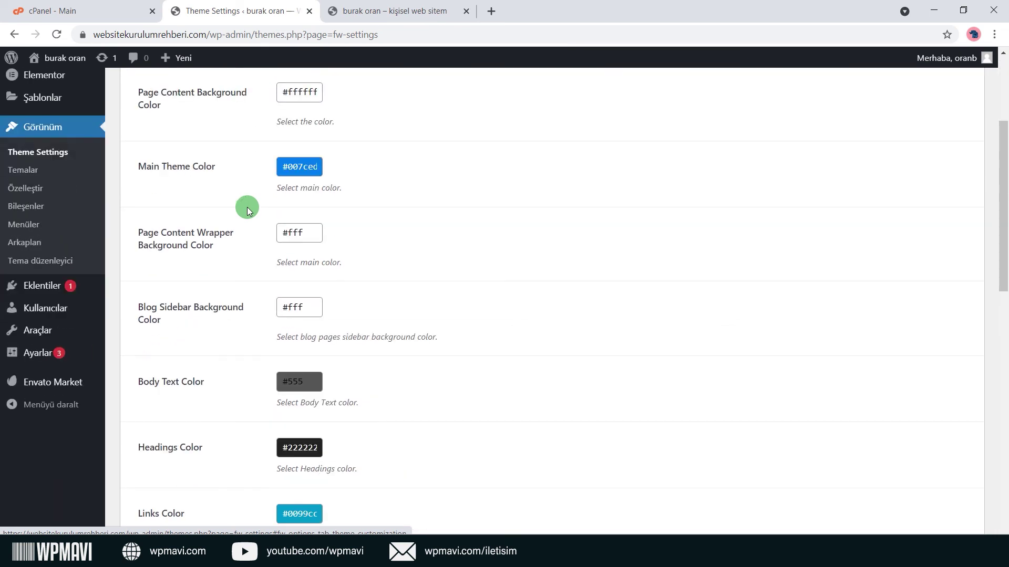
pyautogui.scroll(-2, 251, 263)
pyautogui.scroll(3, 253, 277)
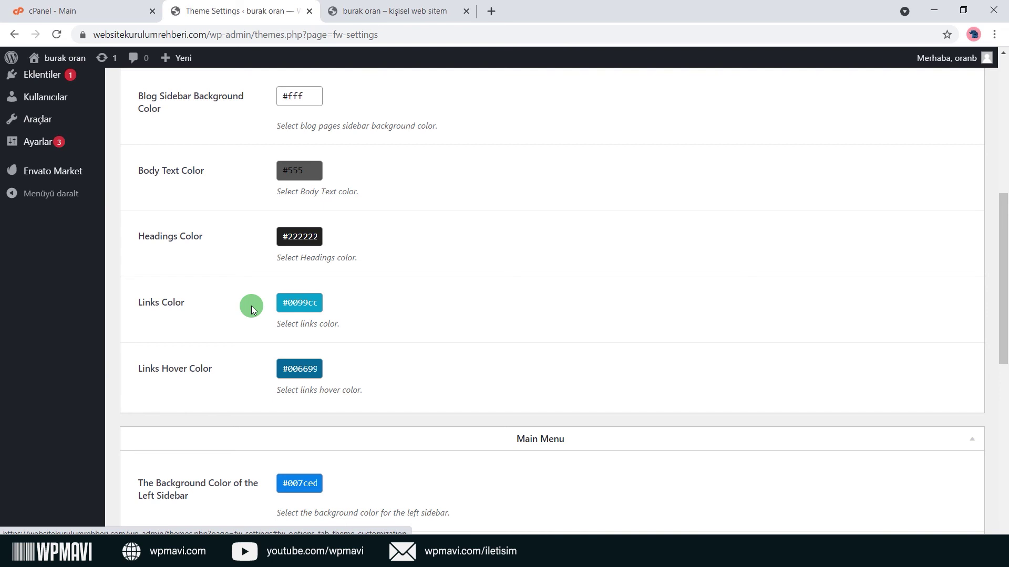
pyautogui.scroll(5, 251, 306)
pyautogui.scroll(2, 251, 306)
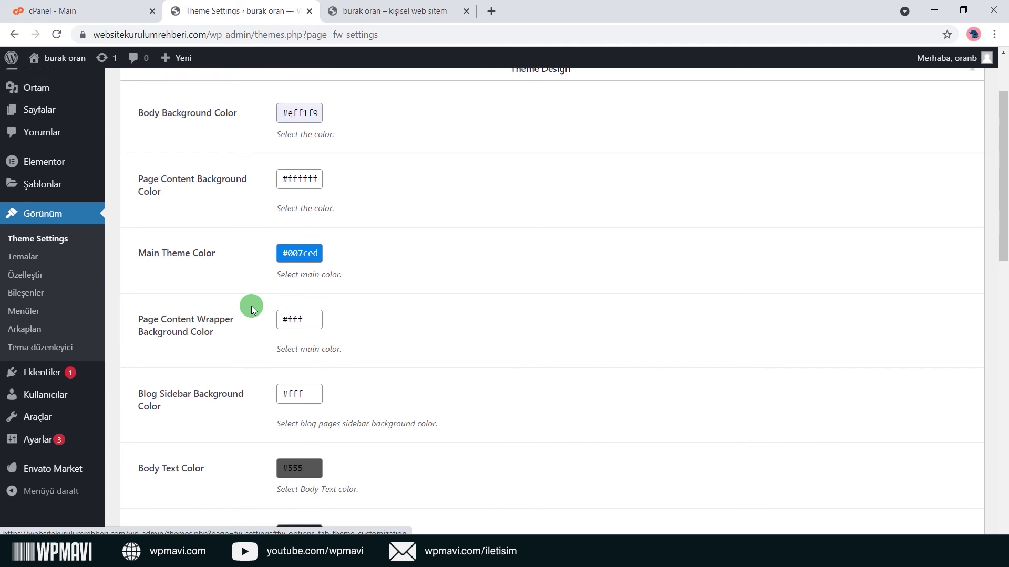
pyautogui.scroll(-4, 328, 346)
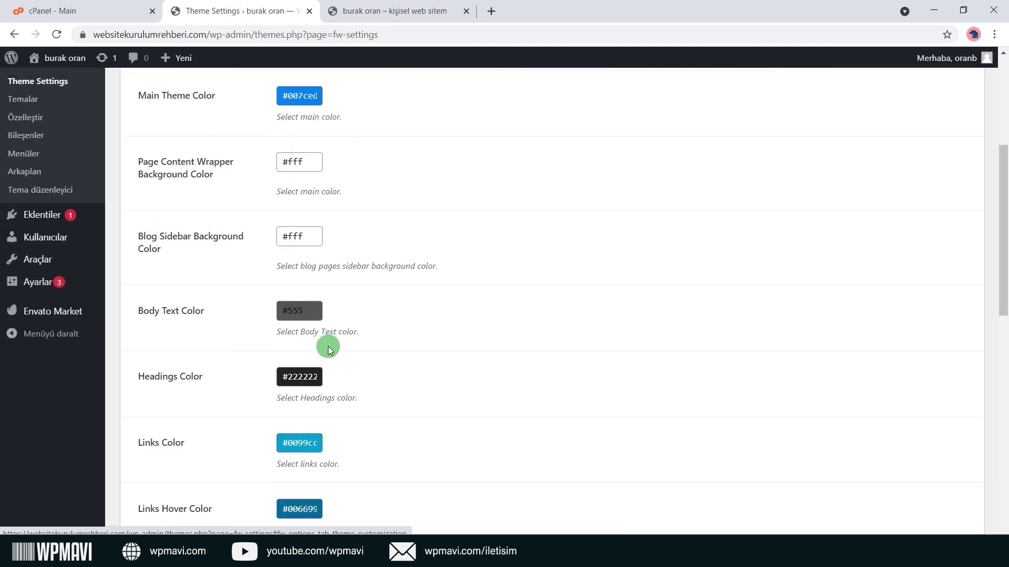
pyautogui.scroll(5, 328, 345)
# Look over the General tab and the dark theme design colours.
pyautogui.click(152, 128)
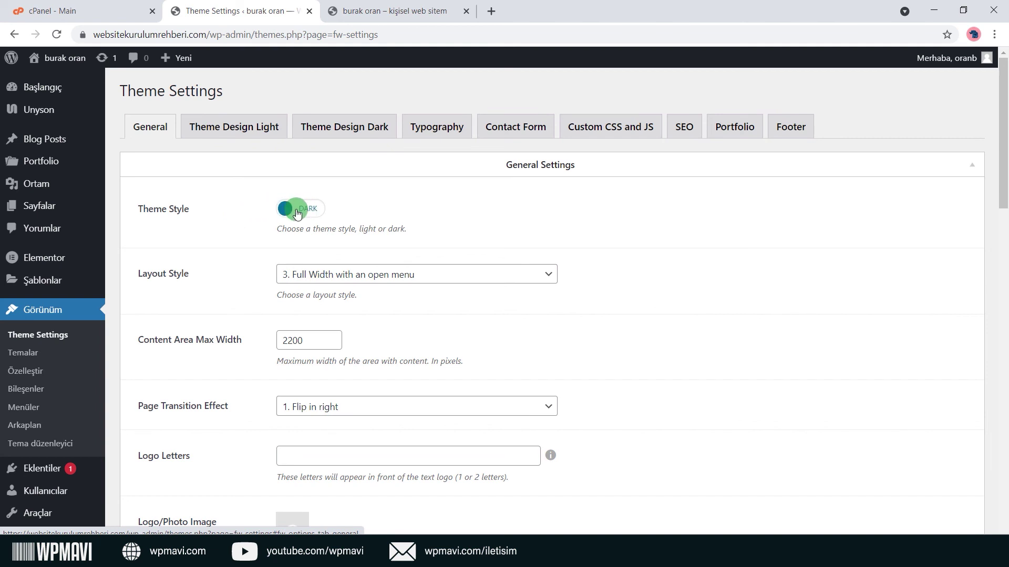
pyautogui.click(350, 132)
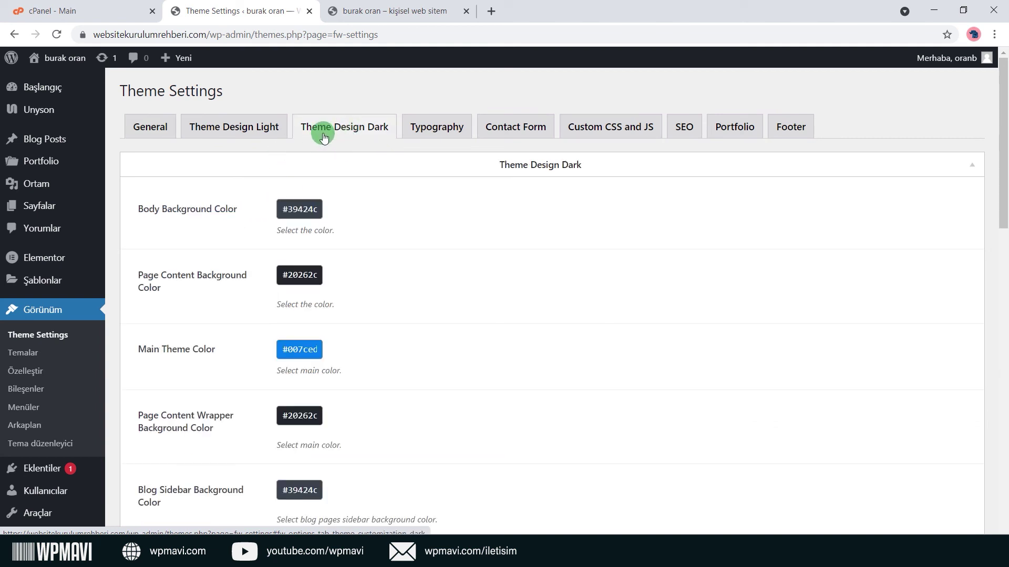
pyautogui.scroll(-15, 344, 202)
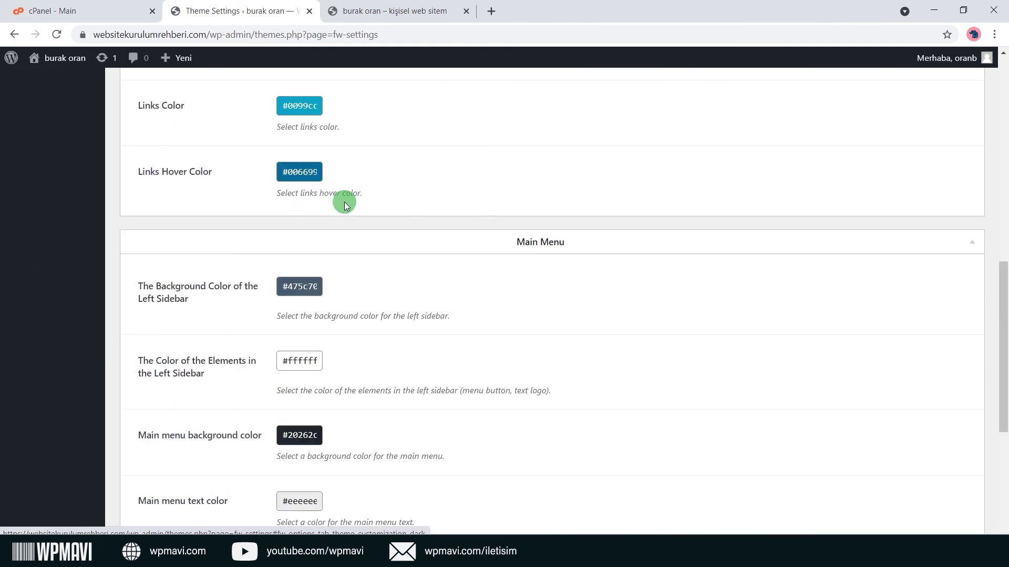
pyautogui.scroll(9, 344, 201)
pyautogui.scroll(8, 345, 204)
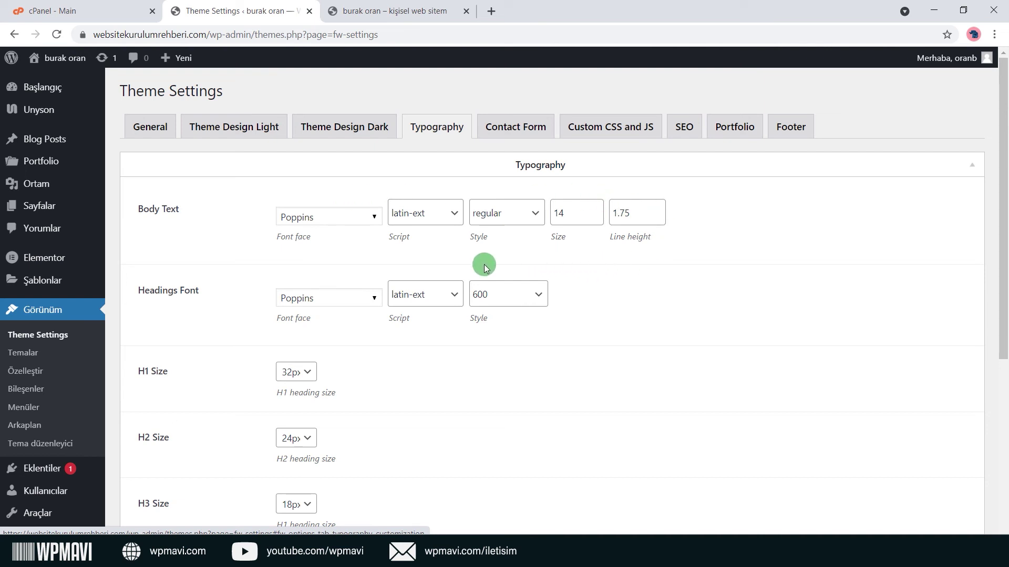
pyautogui.click(361, 217)
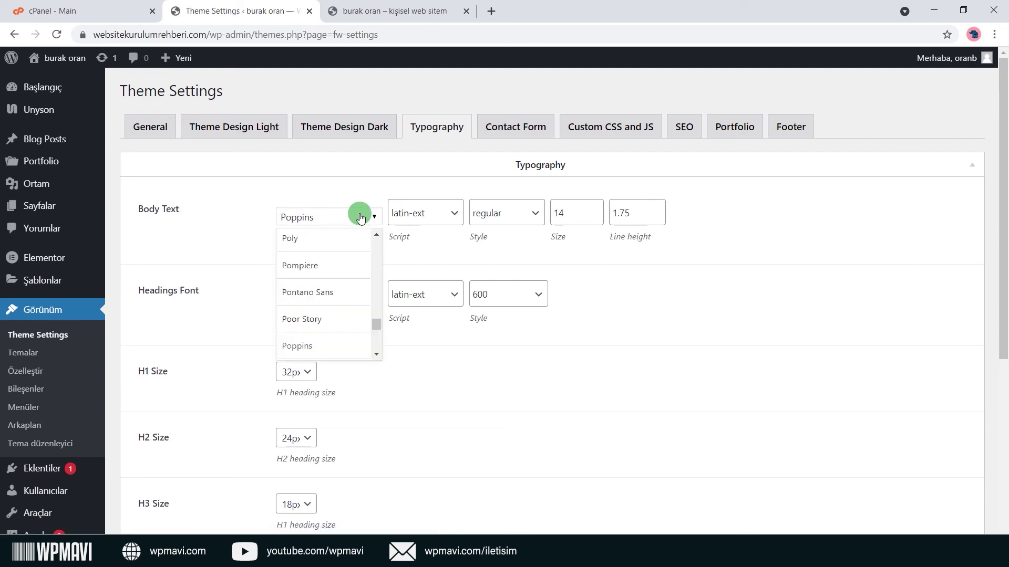
pyautogui.scroll(-3, 349, 292)
pyautogui.scroll(3, 349, 293)
pyautogui.click(458, 216)
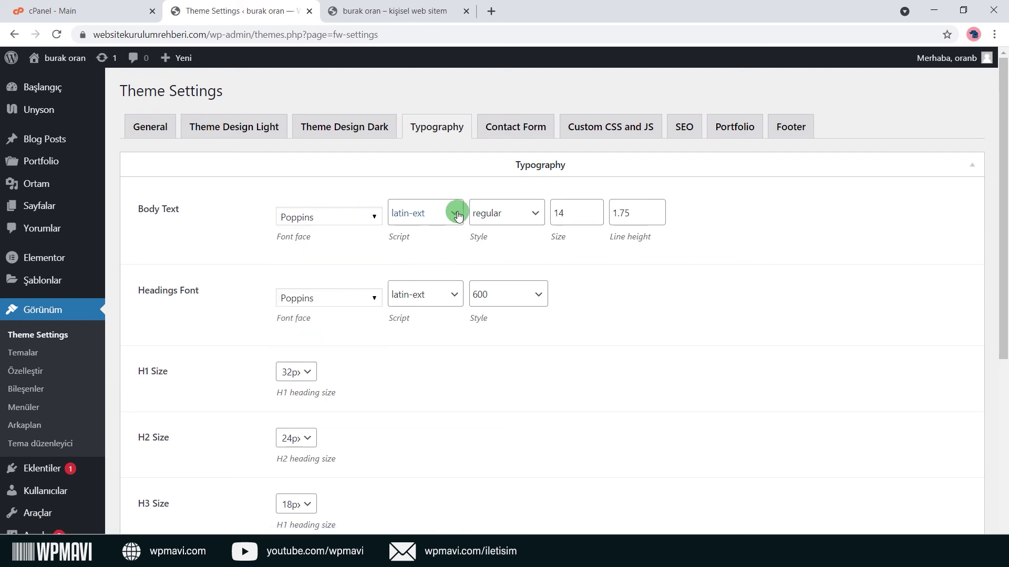
pyautogui.click(458, 215)
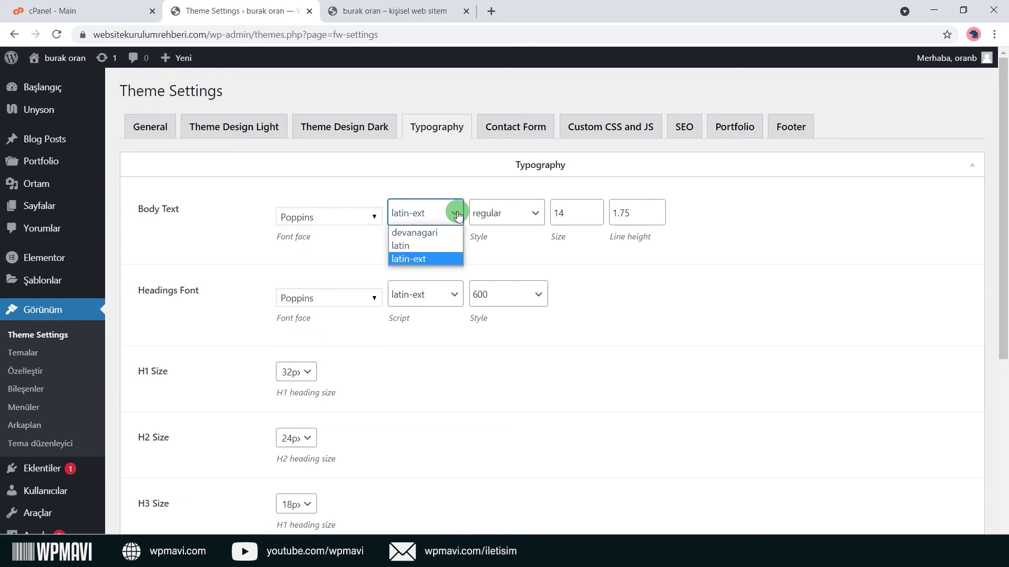
pyautogui.click(451, 262)
pyautogui.click(535, 214)
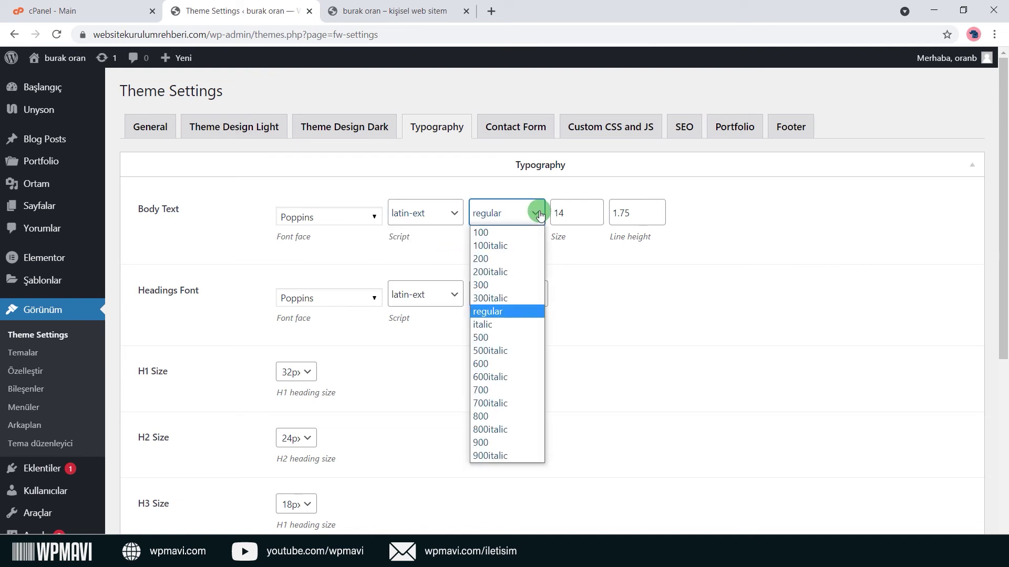
pyautogui.click(540, 214)
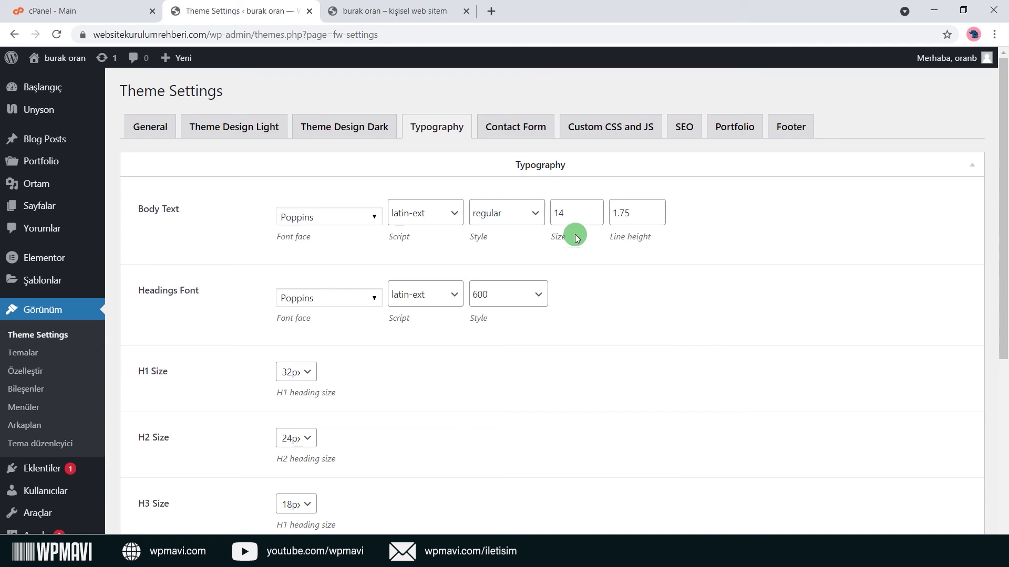
pyautogui.click(649, 218)
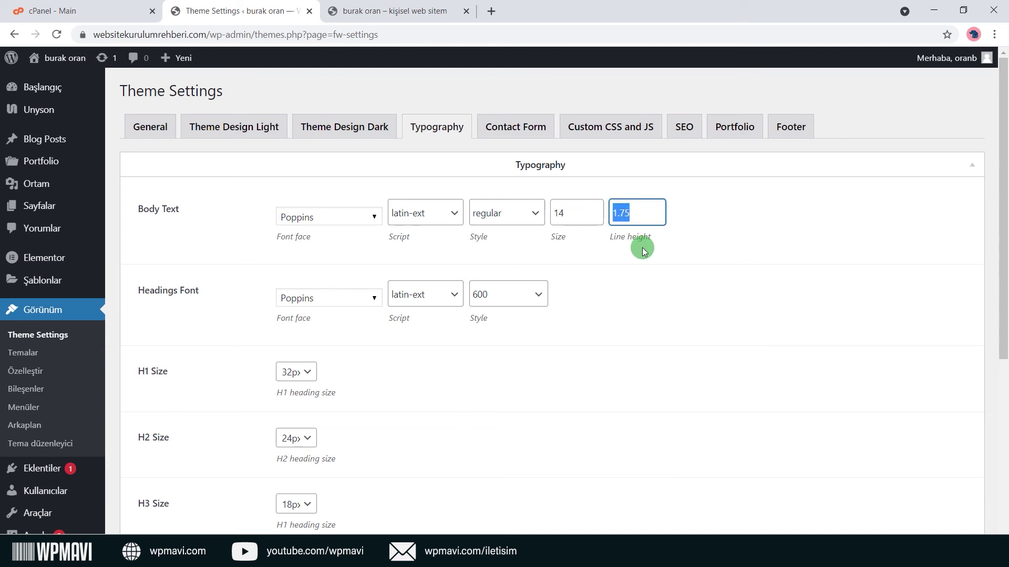
pyautogui.click(644, 251)
pyautogui.scroll(-5, 358, 264)
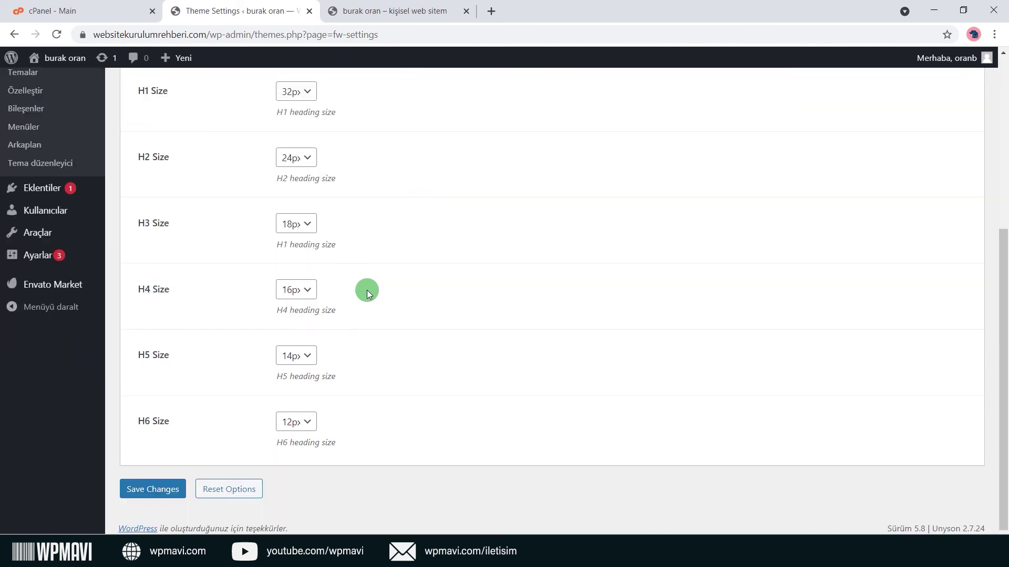
pyautogui.scroll(5, 367, 293)
pyautogui.scroll(-3, 365, 300)
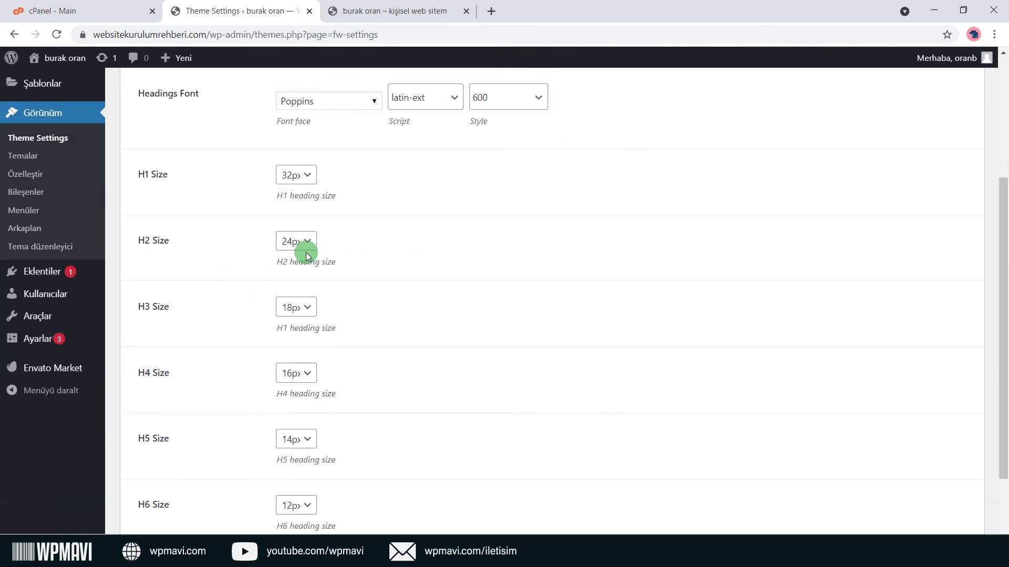
pyautogui.click(307, 245)
pyautogui.click(307, 247)
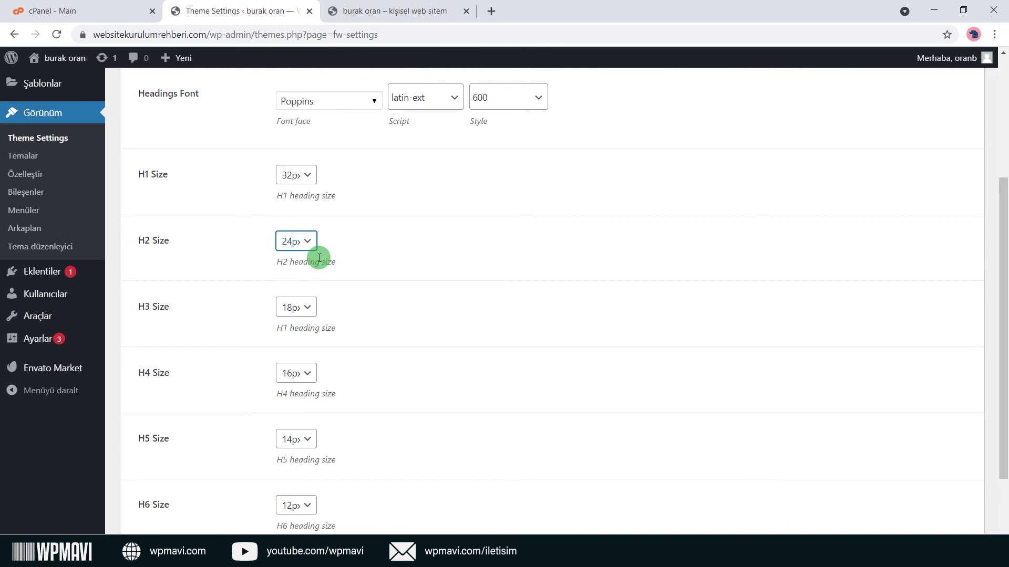
pyautogui.click(309, 311)
pyautogui.click(310, 314)
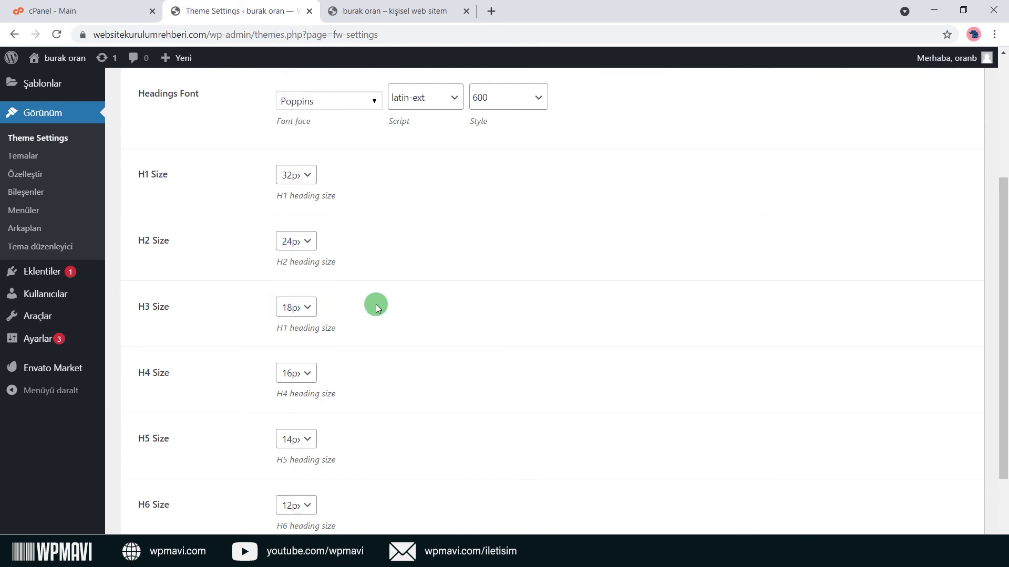
pyautogui.scroll(4, 376, 304)
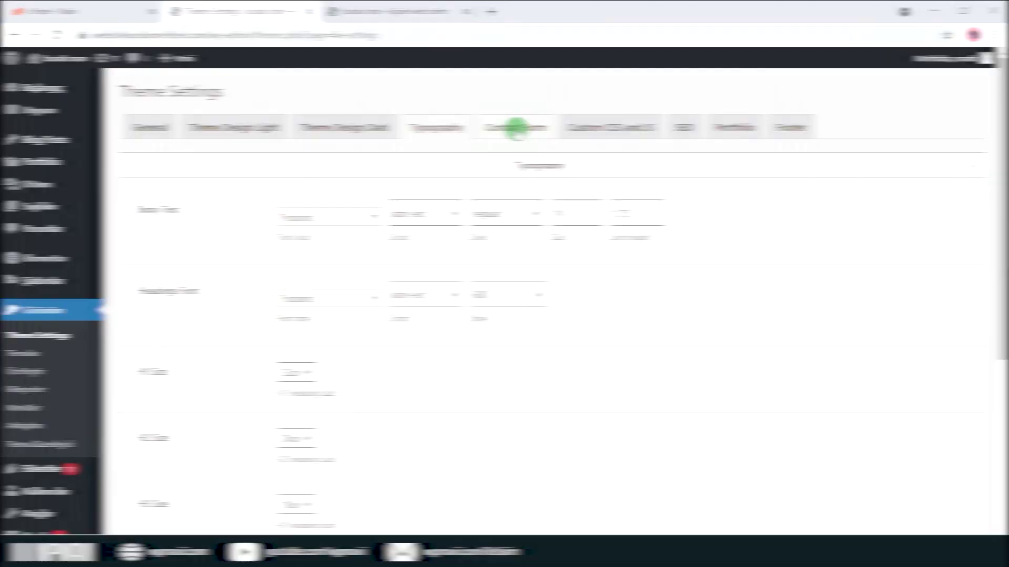
# Switch the theme settings to the Contact Form tab.
pyautogui.click(516, 126)
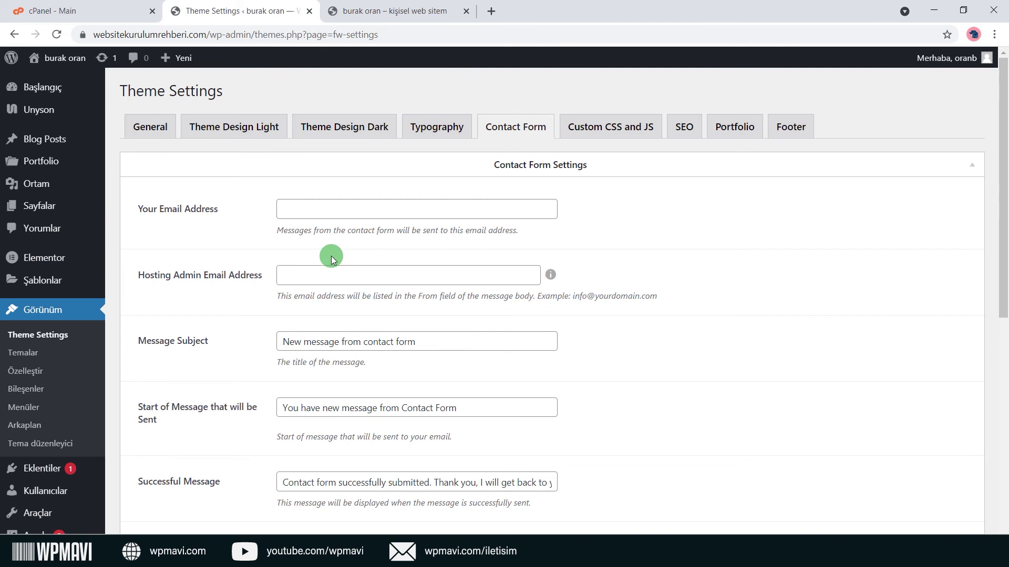
# Copy the default system account's username from cPanel's Email Accounts list.
pyautogui.click(100, 11)
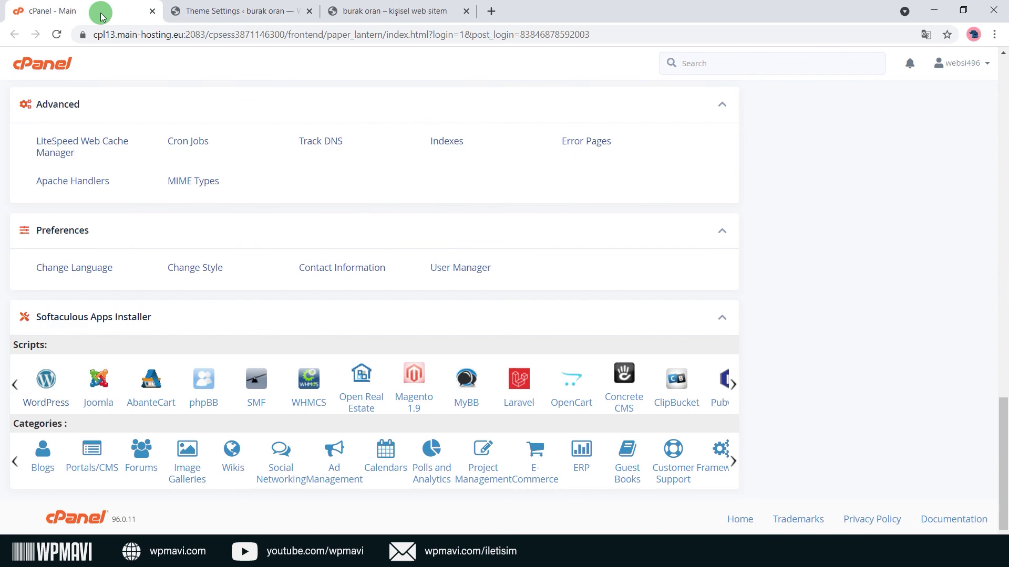
pyautogui.scroll(20, 186, 161)
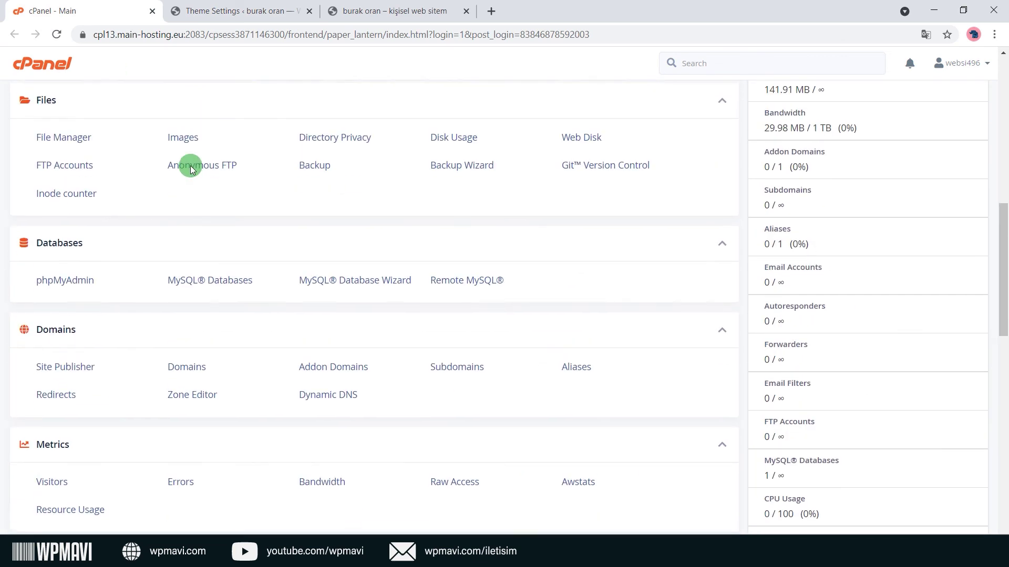
pyautogui.scroll(2, 185, 190)
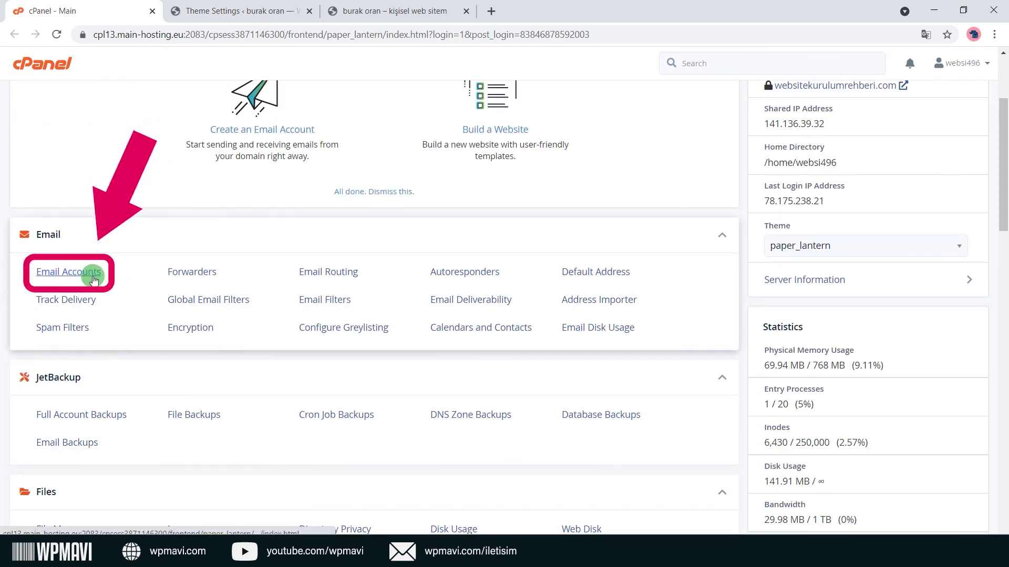
pyautogui.click(94, 279)
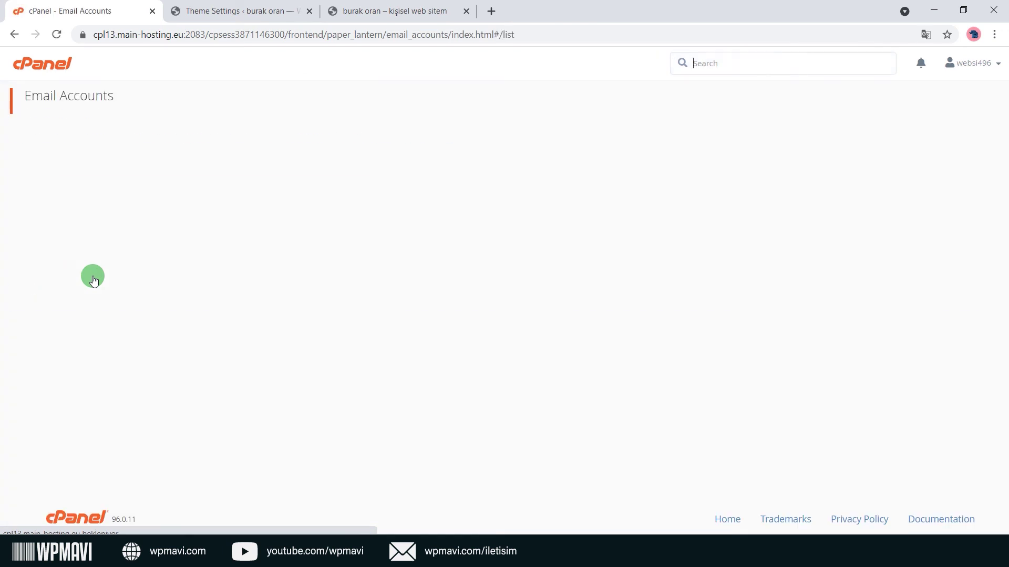
pyautogui.moveTo(63, 301); pyautogui.dragTo(103, 301)
pyautogui.hotkey('ctrl', 'c')
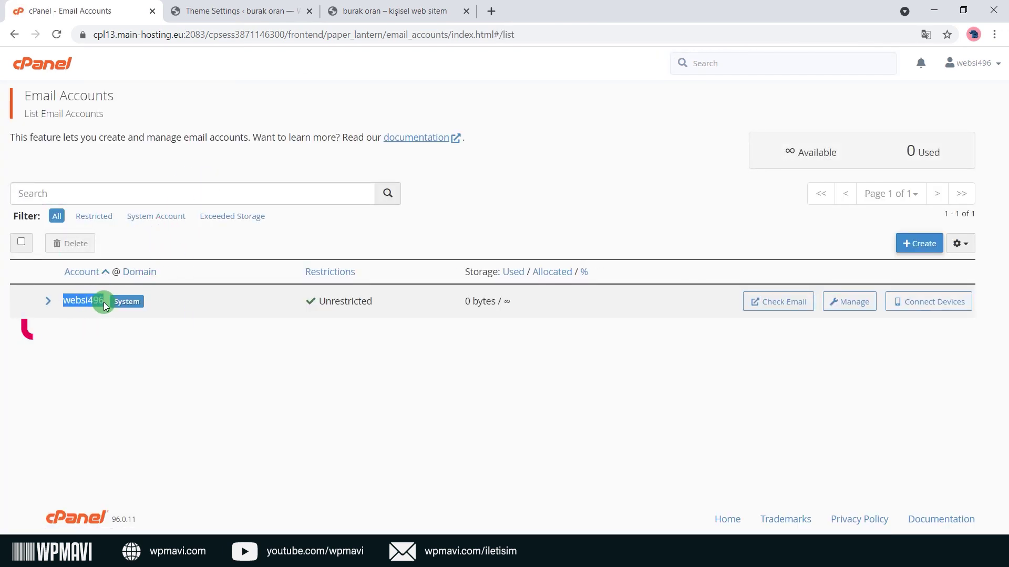
pyautogui.click(279, 9)
# Fill Hosting Admin Email Address with the pasted account username at websitekurulumrehberi.com.
pyautogui.click(310, 268)
pyautogui.hotkey('ctrl', 'v')
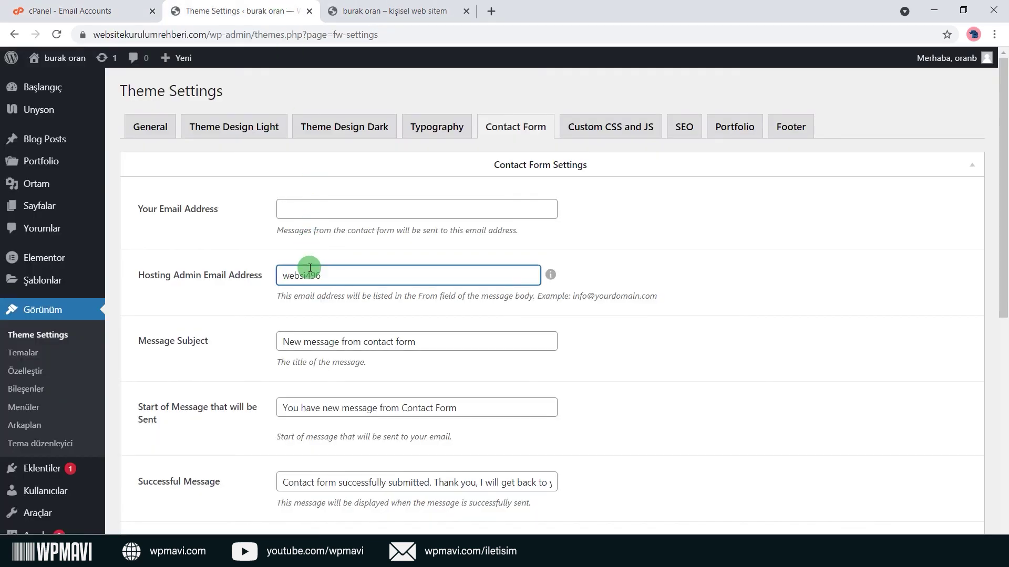
pyautogui.write('@sizin')
pyautogui.press('BackSpace')
pyautogui.press('BackSpace')
pyautogui.press('BackSpace')
pyautogui.press('BackSpace')
pyautogui.press('BackSpace')
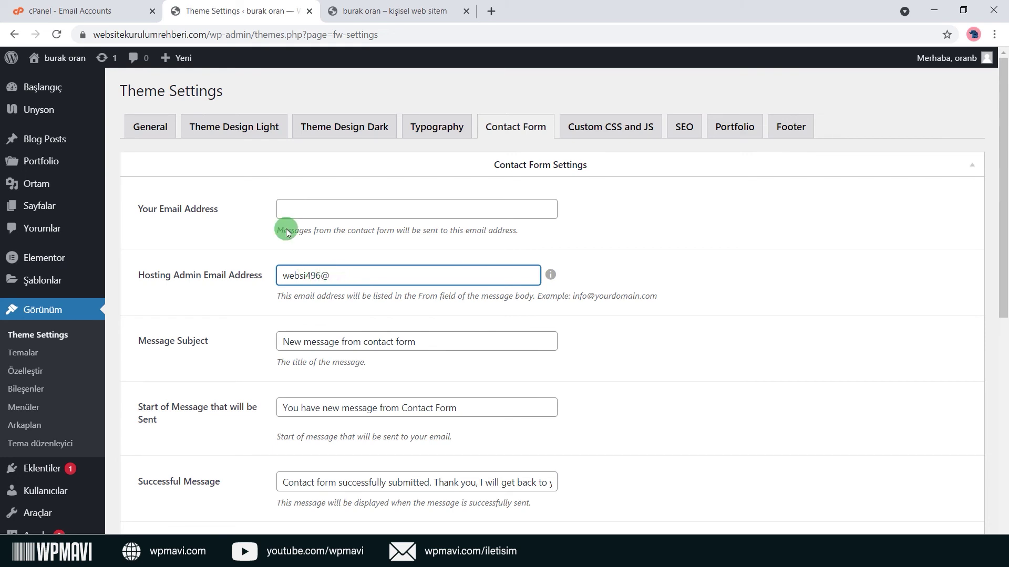
pyautogui.write('web')
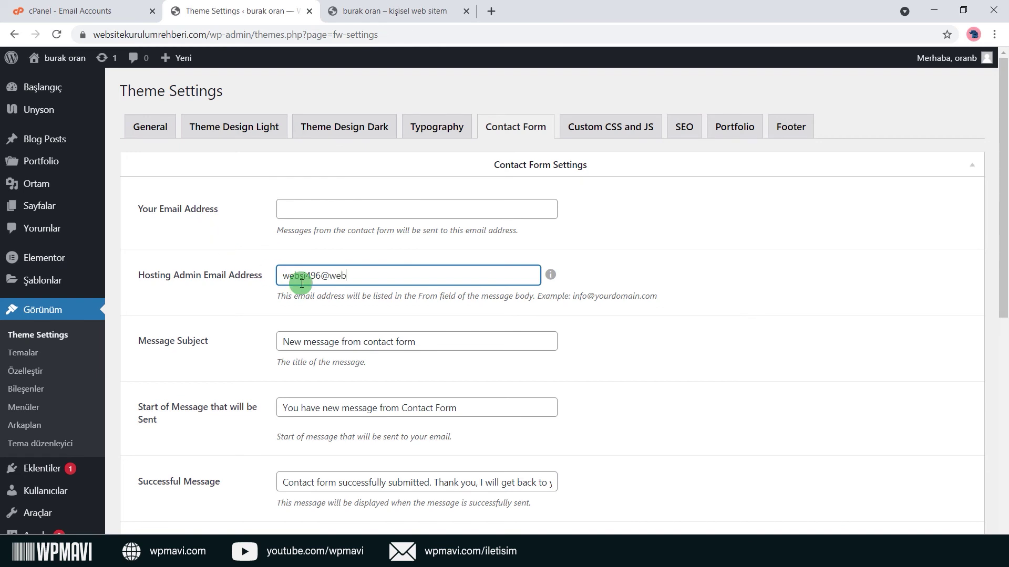
pyautogui.write('sitekurulumrehberi.com')
pyautogui.click(394, 309)
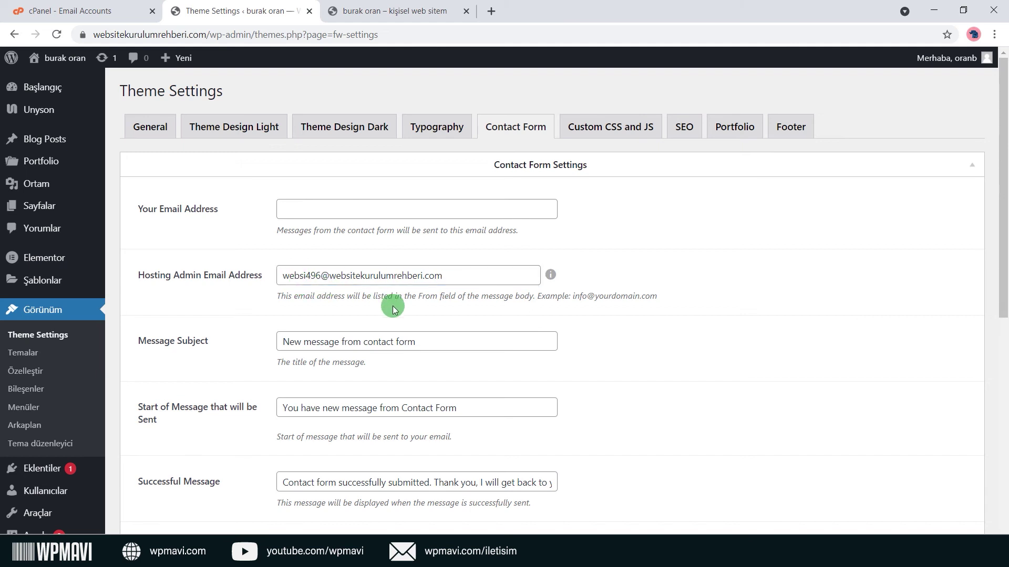
# Double-check the hosting admin e-mail and leave Your Email Address empty.
pyautogui.moveTo(445, 276); pyautogui.dragTo(264, 284)
pyautogui.click(264, 283)
pyautogui.click(335, 210)
pyautogui.click(371, 245)
pyautogui.moveTo(444, 274); pyautogui.dragTo(265, 285)
pyautogui.click(269, 296)
pyautogui.click(326, 214)
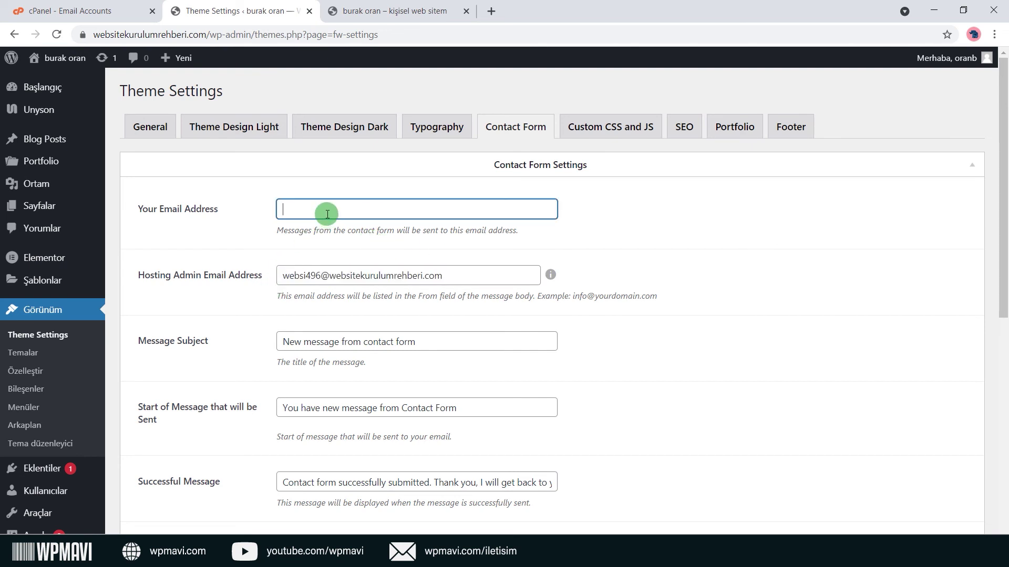
pyautogui.click(335, 236)
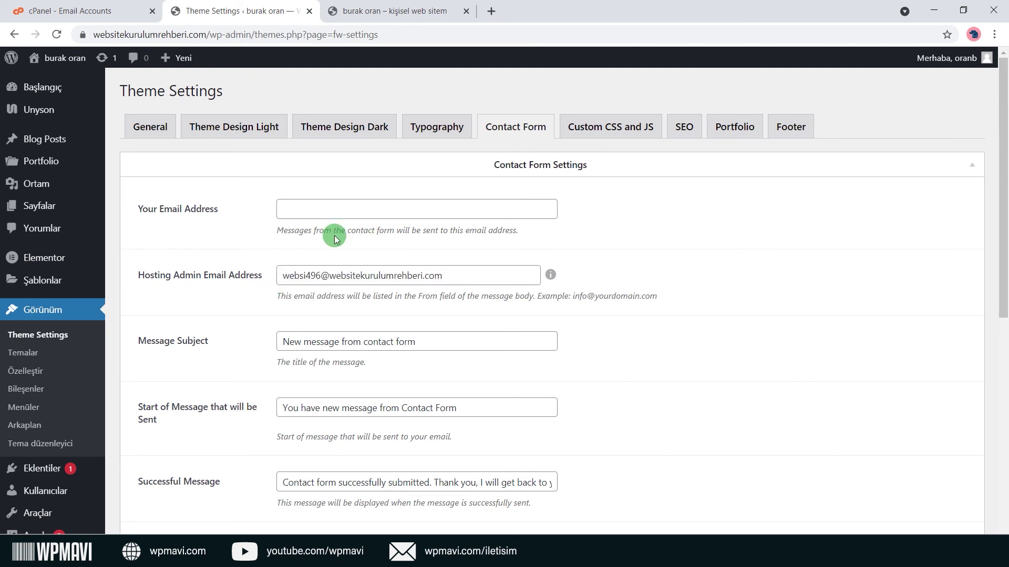
# Select the existing account's user name in cPanel's Email Accounts list.
pyautogui.click(135, 12)
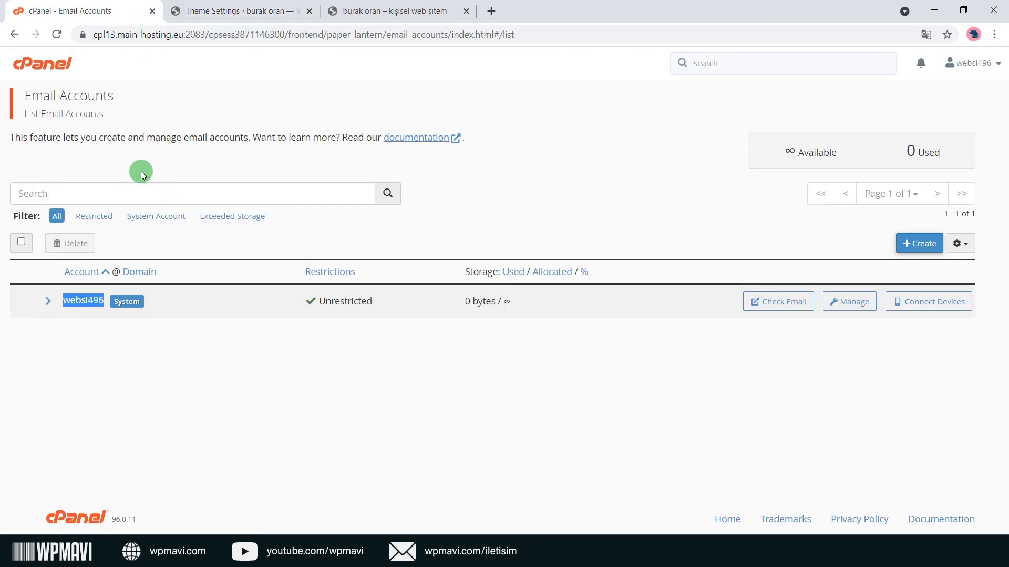
pyautogui.click(103, 309)
pyautogui.moveTo(103, 309)
pyautogui.mouseDown()
pyautogui.moveTo(64, 303)
pyautogui.moveTo(102, 298)
pyautogui.mouseUp()
pyautogui.click(341, 10)
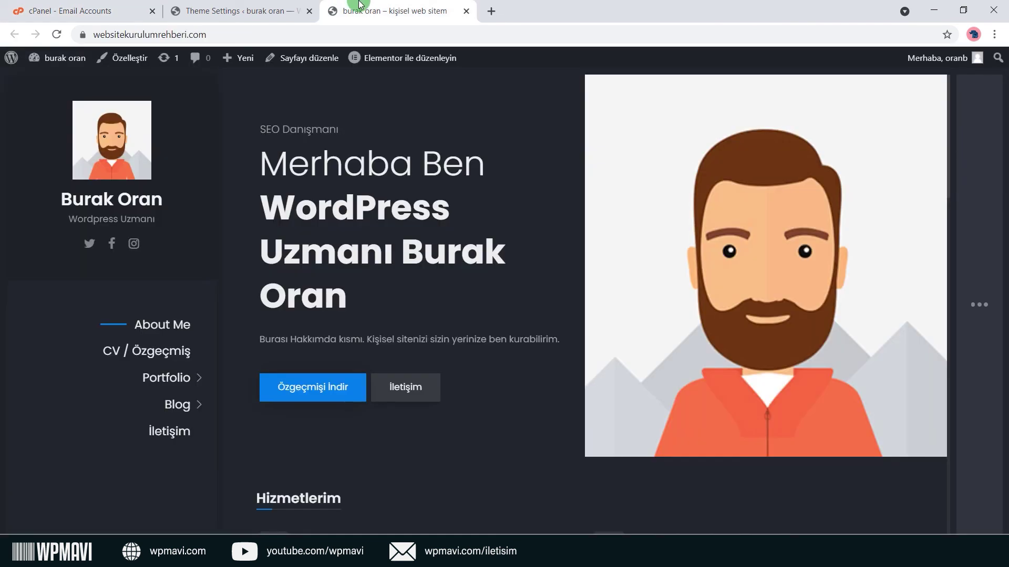
pyautogui.click(294, 10)
# Review the hosting admin e-mail, message subject and successful-message text in Contact Form.
pyautogui.click(329, 278)
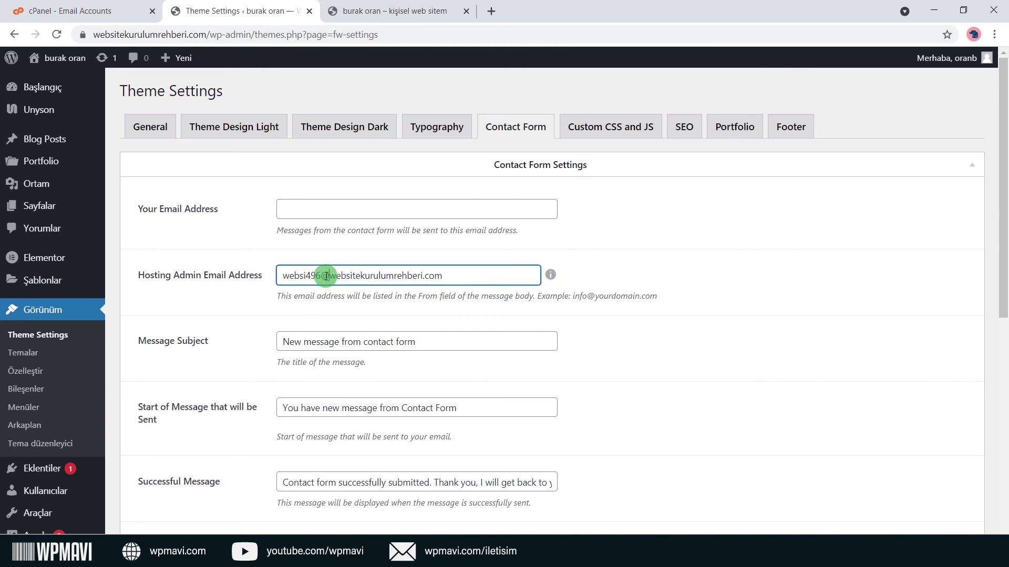
pyautogui.moveTo(331, 279); pyautogui.dragTo(458, 283)
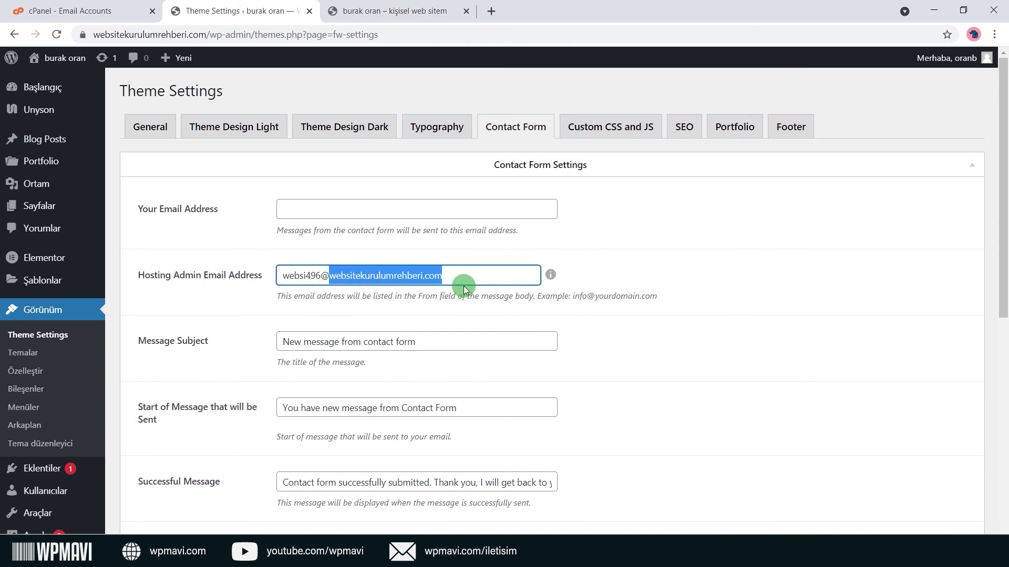
pyautogui.click(460, 290)
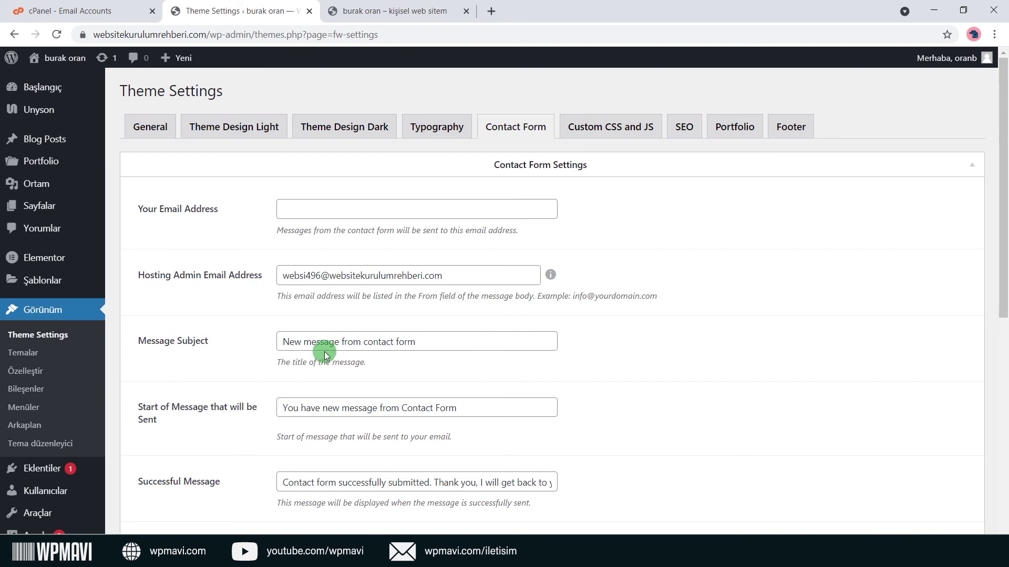
pyautogui.moveTo(452, 347); pyautogui.dragTo(201, 342)
pyautogui.click(256, 342)
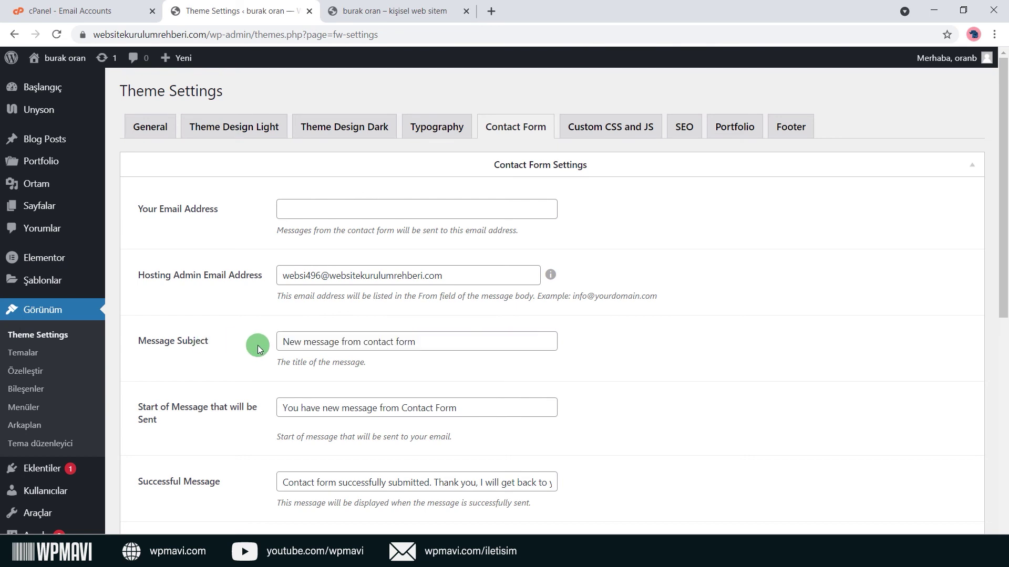
pyautogui.moveTo(449, 343); pyautogui.dragTo(266, 334)
pyautogui.click(250, 330)
pyautogui.scroll(-2, 250, 330)
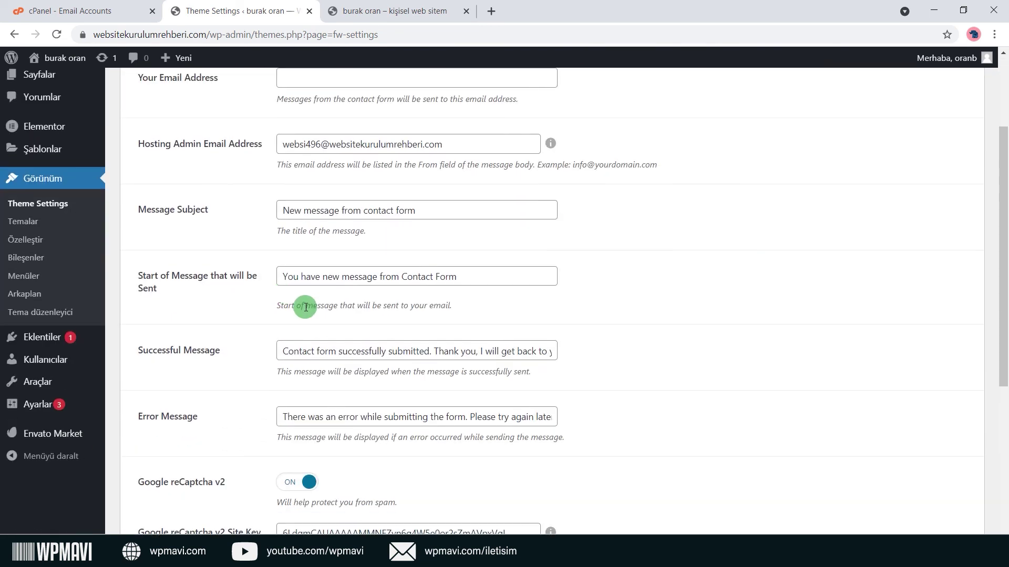
pyautogui.moveTo(471, 278); pyautogui.dragTo(238, 309)
pyautogui.click(253, 330)
pyautogui.moveTo(462, 356); pyautogui.dragTo(281, 315)
pyautogui.click(267, 315)
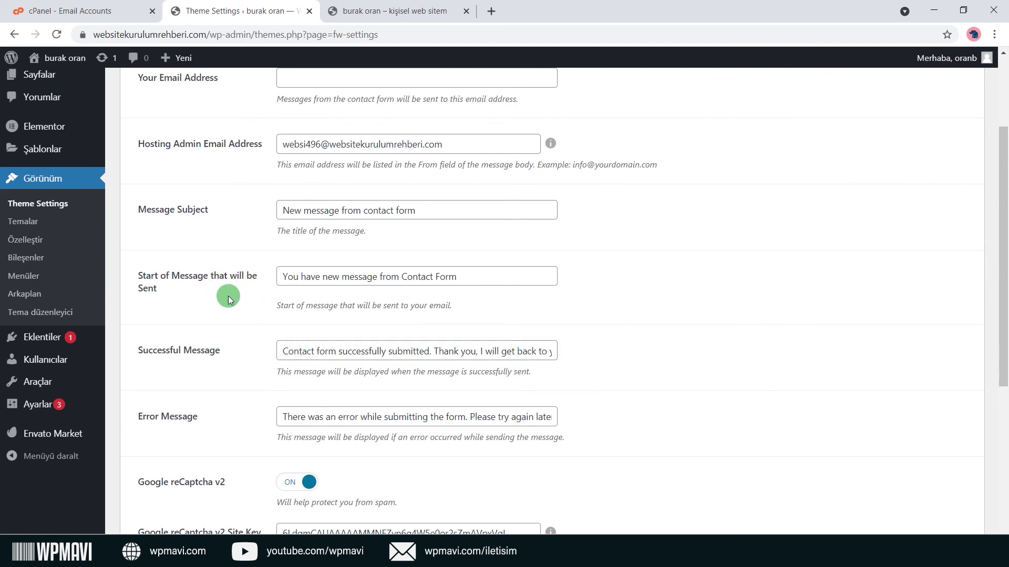
# Read through the success and error messages down to the reCAPTCHA v2 keys.
pyautogui.scroll(-1, 219, 345)
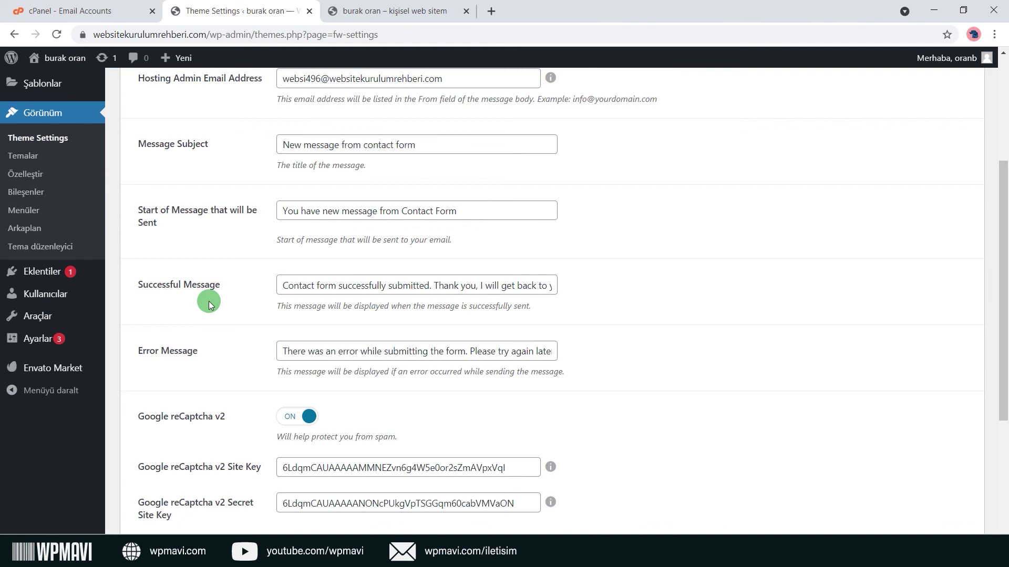
pyautogui.click(288, 285)
pyautogui.moveTo(371, 279); pyautogui.dragTo(599, 272)
pyautogui.click(237, 279)
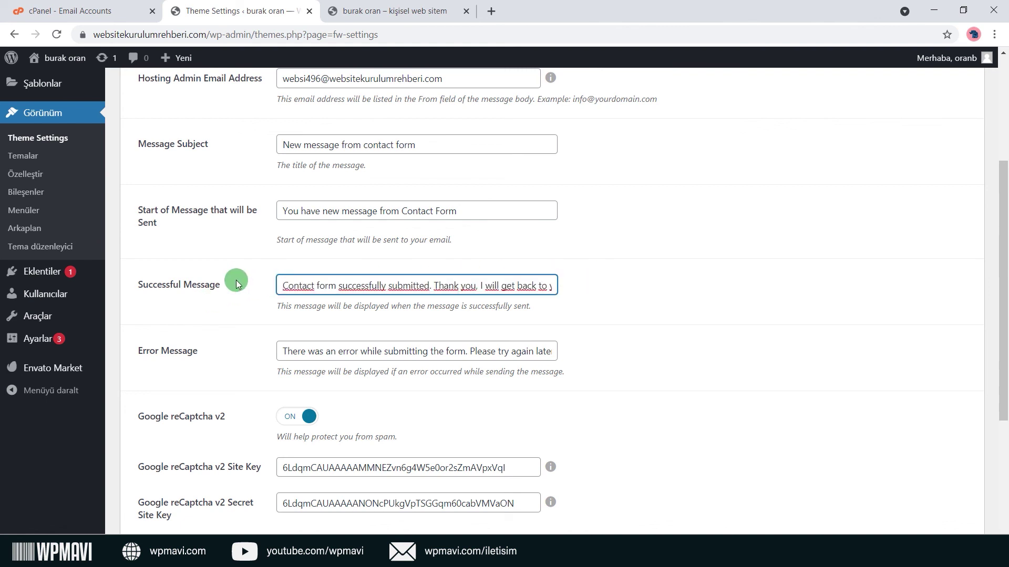
pyautogui.moveTo(315, 286); pyautogui.dragTo(203, 283)
pyautogui.click(230, 289)
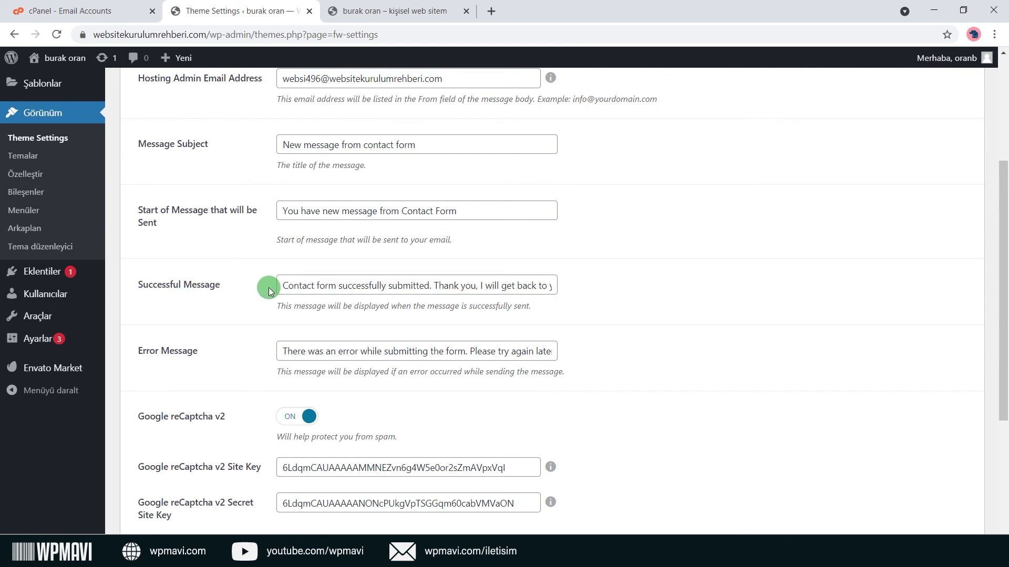
pyautogui.scroll(-2, 269, 288)
pyautogui.moveTo(300, 221); pyautogui.dragTo(254, 218)
pyautogui.click(254, 219)
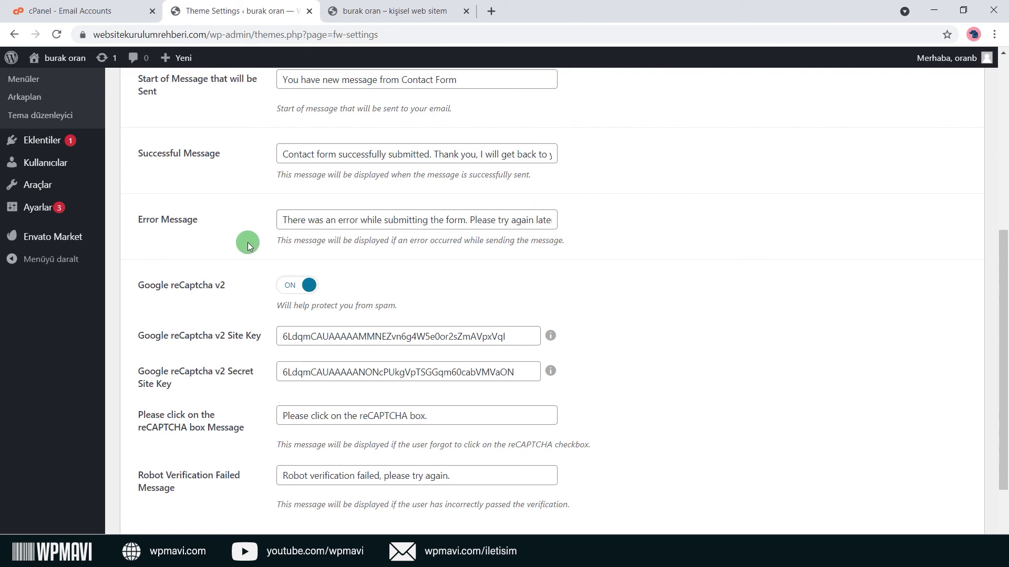
pyautogui.scroll(-2, 248, 241)
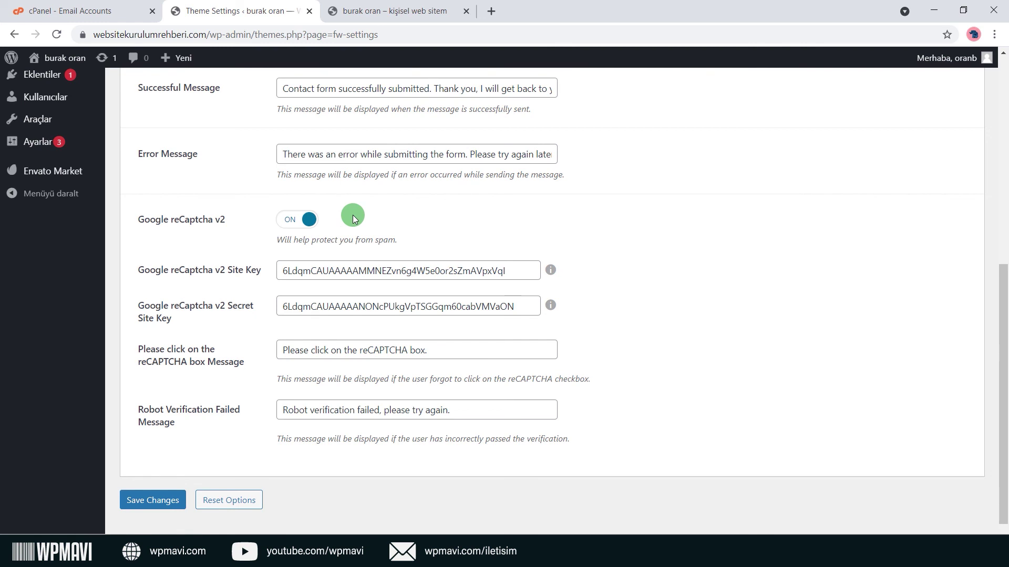
pyautogui.scroll(5, 360, 247)
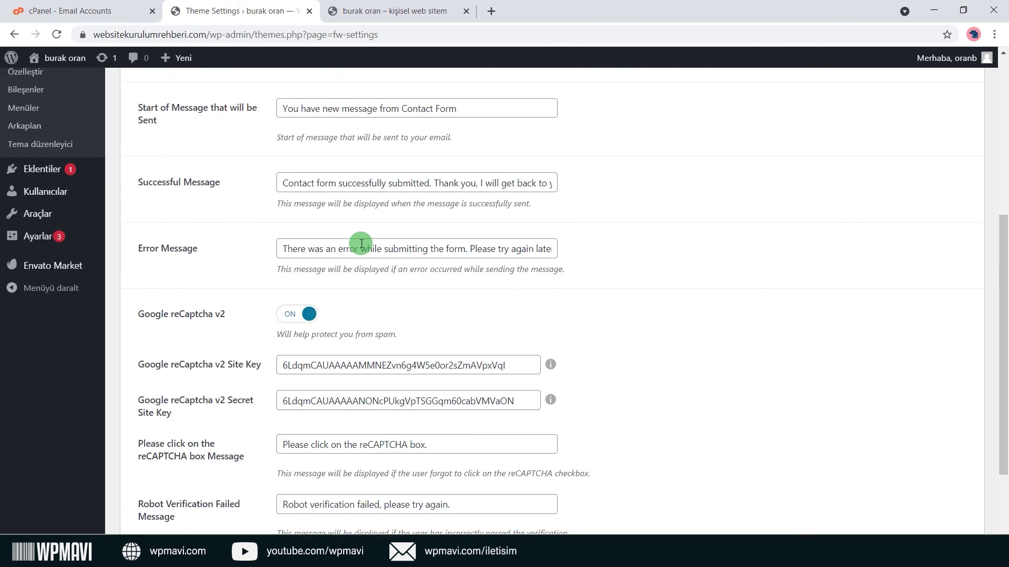
pyautogui.click(390, 11)
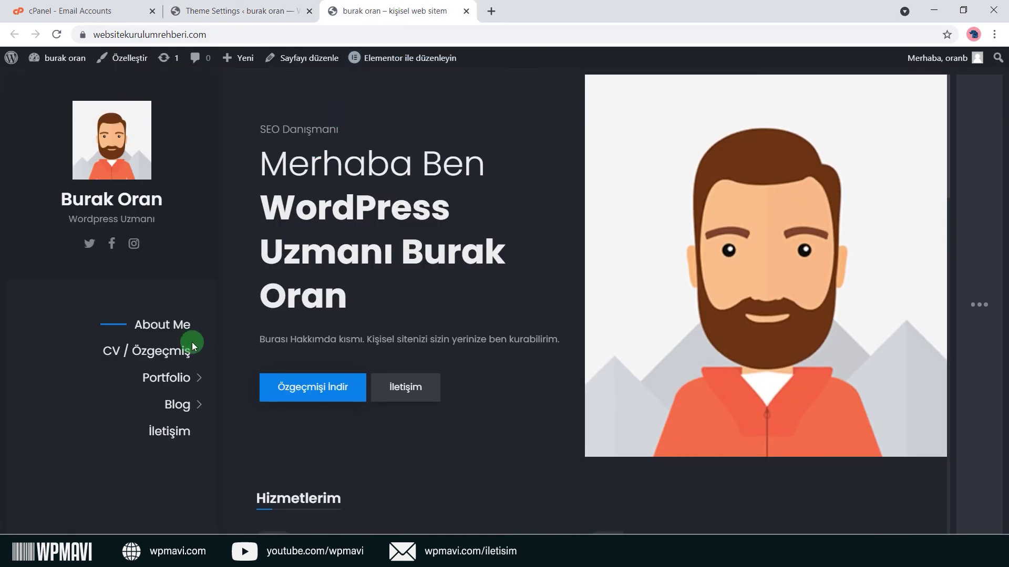
# Confirm the live İletişim page shows a reCAPTCHA checkbox above Send message.
pyautogui.click(283, 370)
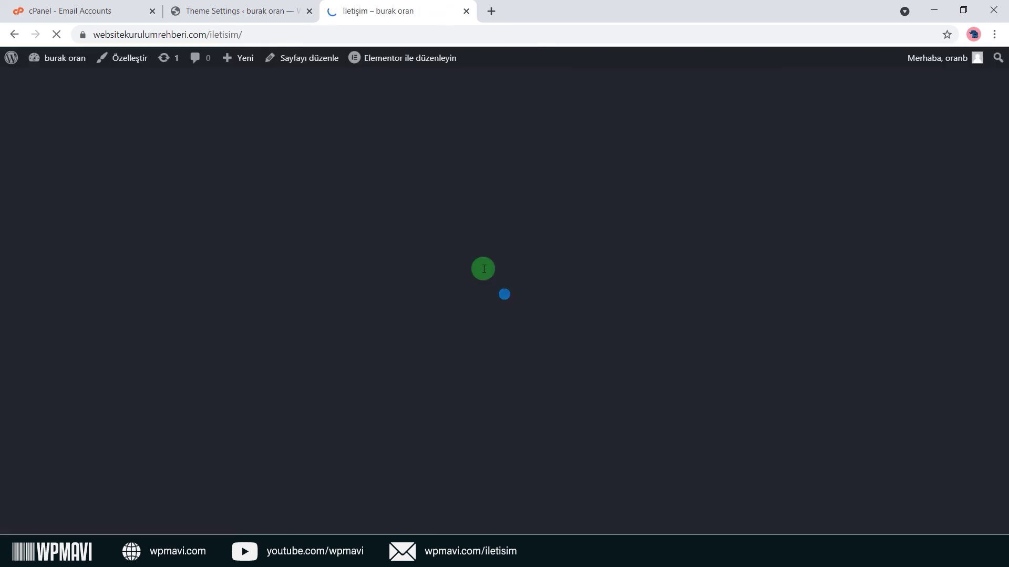
pyautogui.scroll(-5, 499, 257)
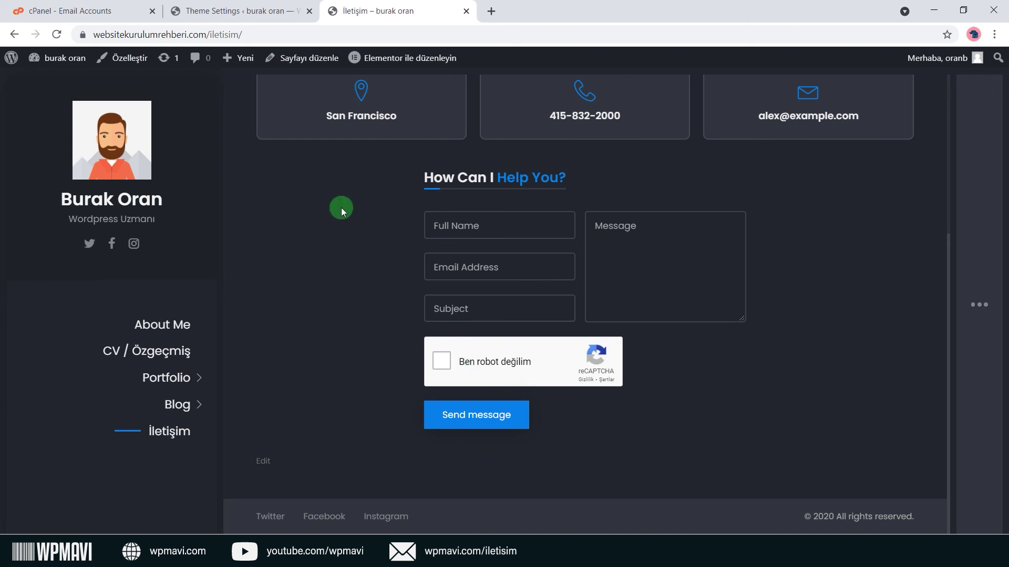
pyautogui.click(247, 10)
pyautogui.scroll(-5, 305, 367)
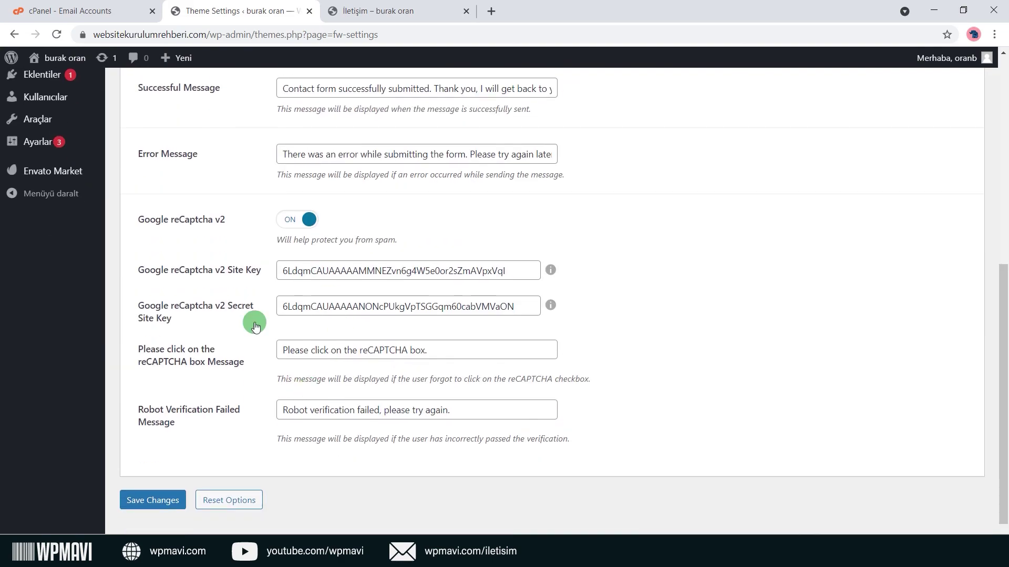
pyautogui.scroll(10, 319, 388)
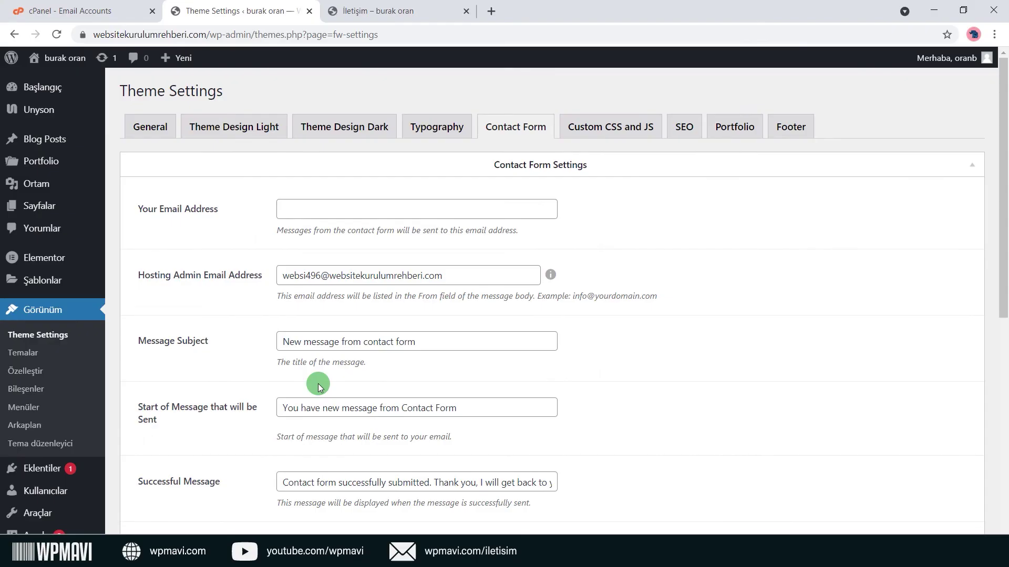
# Browse Custom CSS/JS and SEO settings, then land on Portfolio with Custom Portfolio Titles on.
pyautogui.click(602, 139)
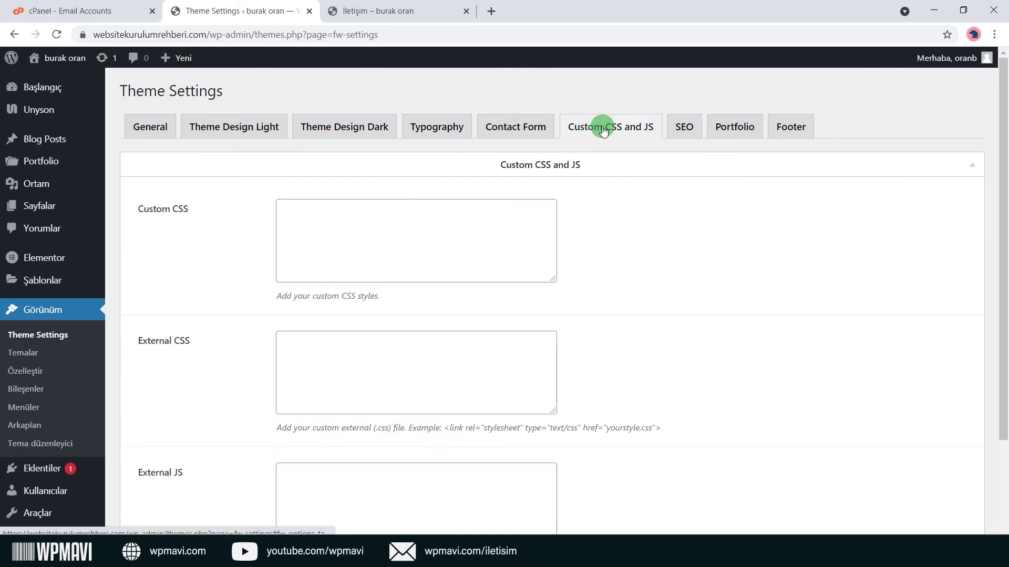
pyautogui.scroll(-2, 606, 198)
pyautogui.scroll(2, 606, 198)
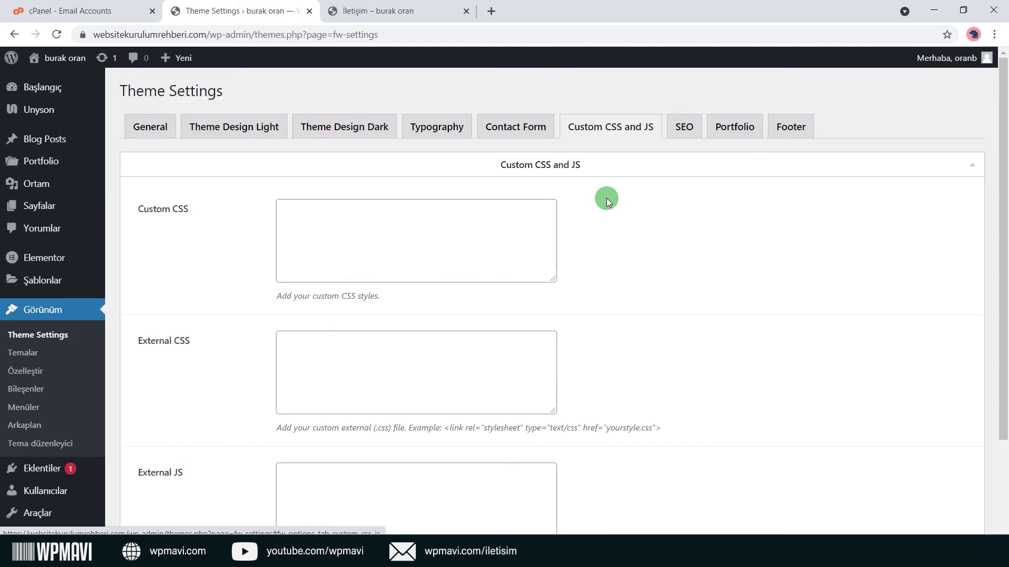
pyautogui.click(683, 125)
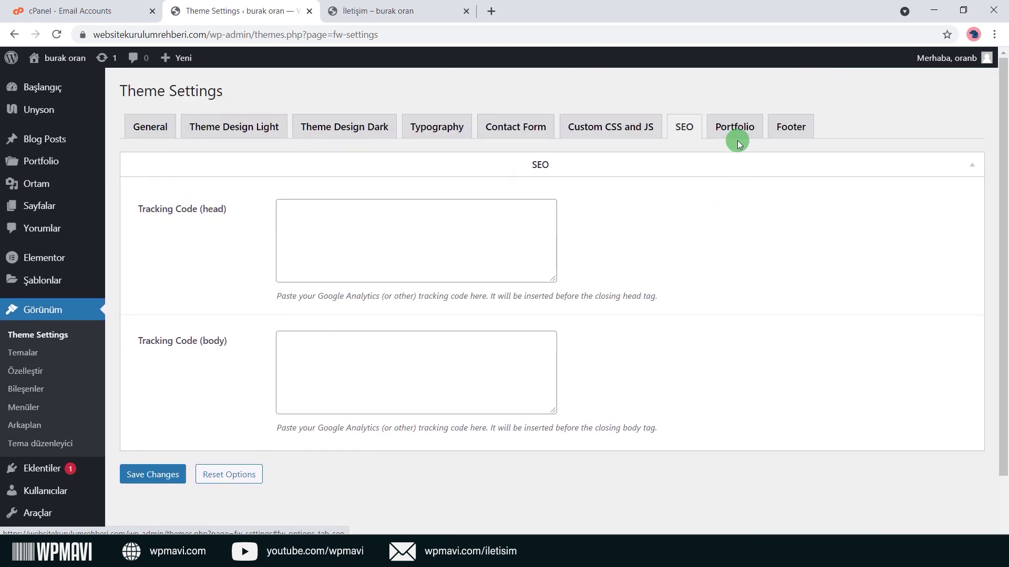
pyautogui.click(736, 138)
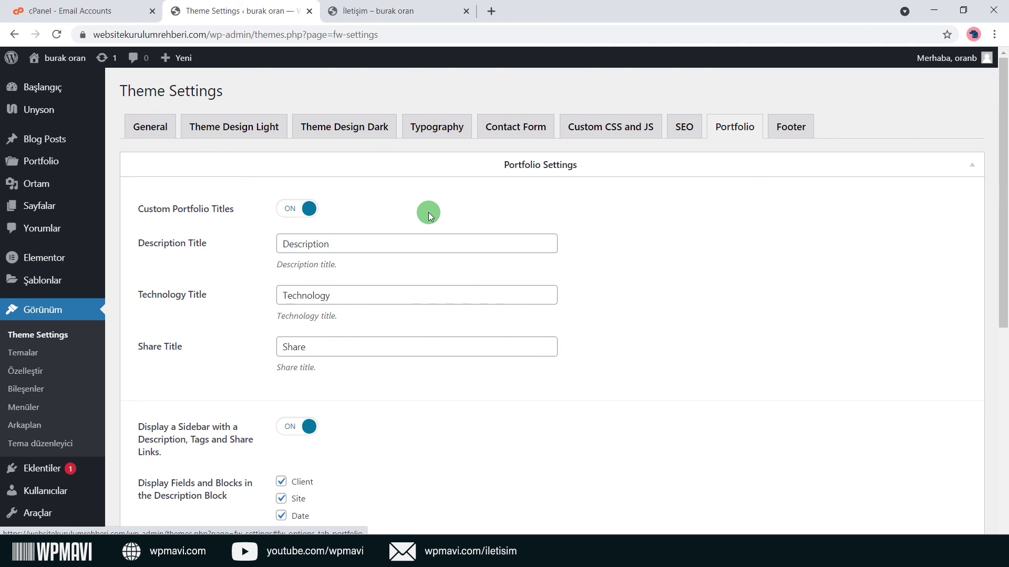
pyautogui.click(297, 209)
pyautogui.click(298, 208)
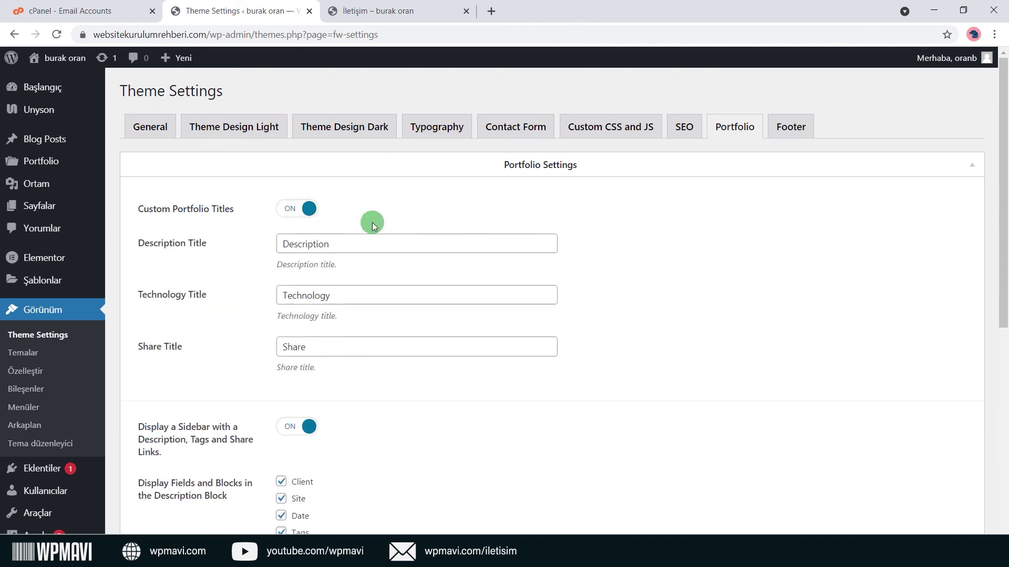
# Compare Detailed Project 2's Description, Technology and Share headings with the portfolio title settings.
pyautogui.click(410, 7)
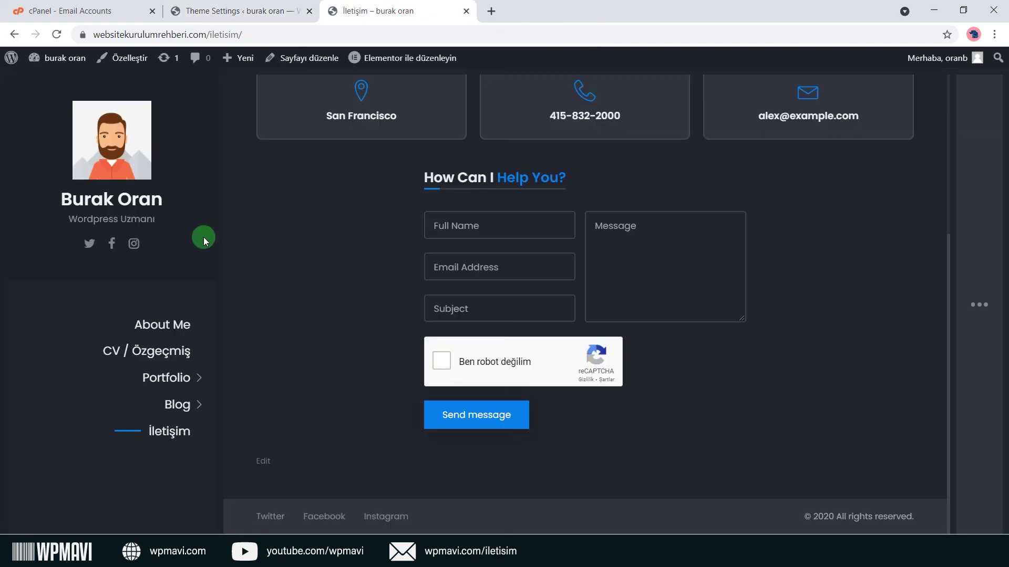
pyautogui.click(212, 371)
pyautogui.click(169, 353)
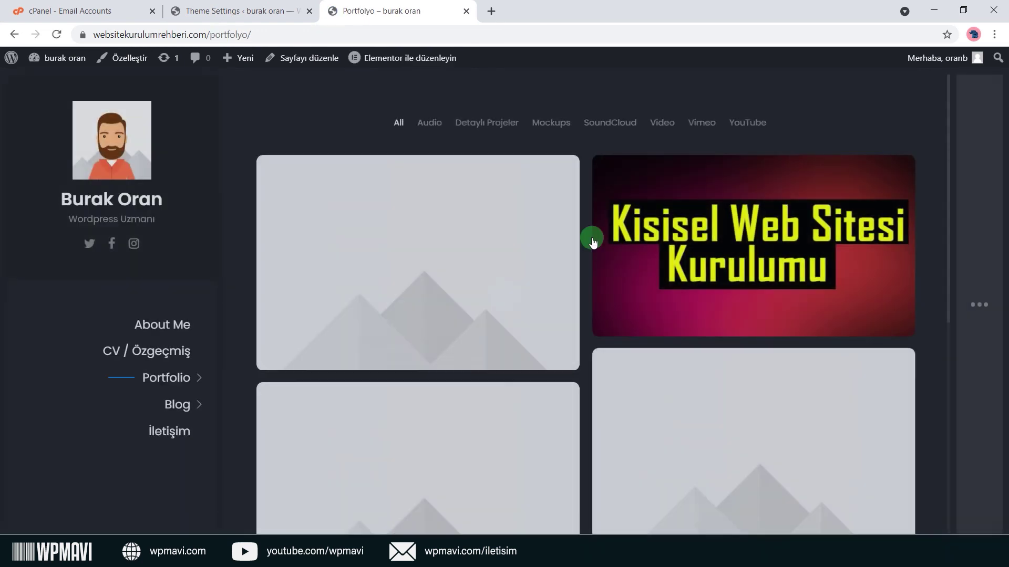
pyautogui.click(709, 232)
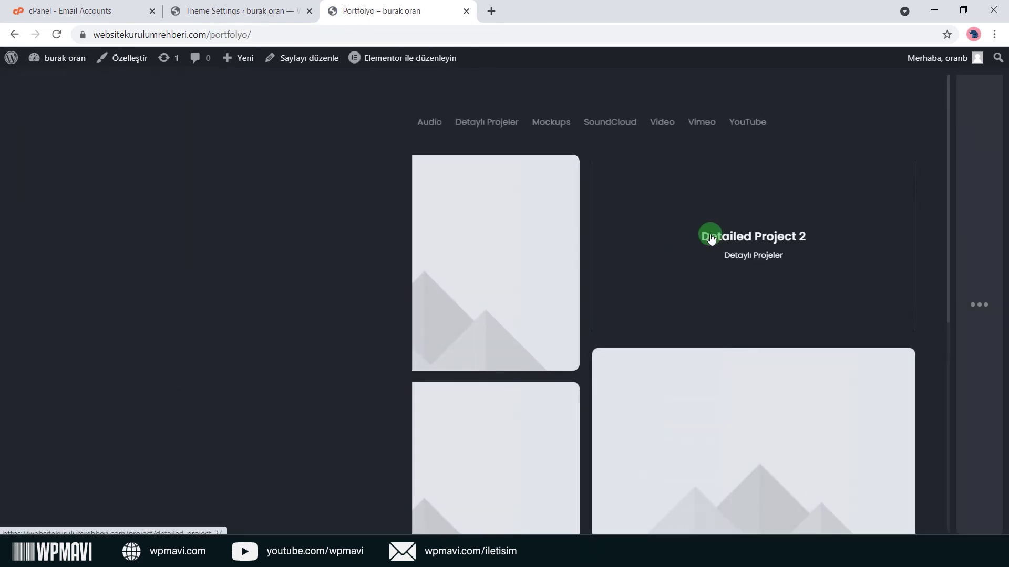
pyautogui.doubleClick(664, 213)
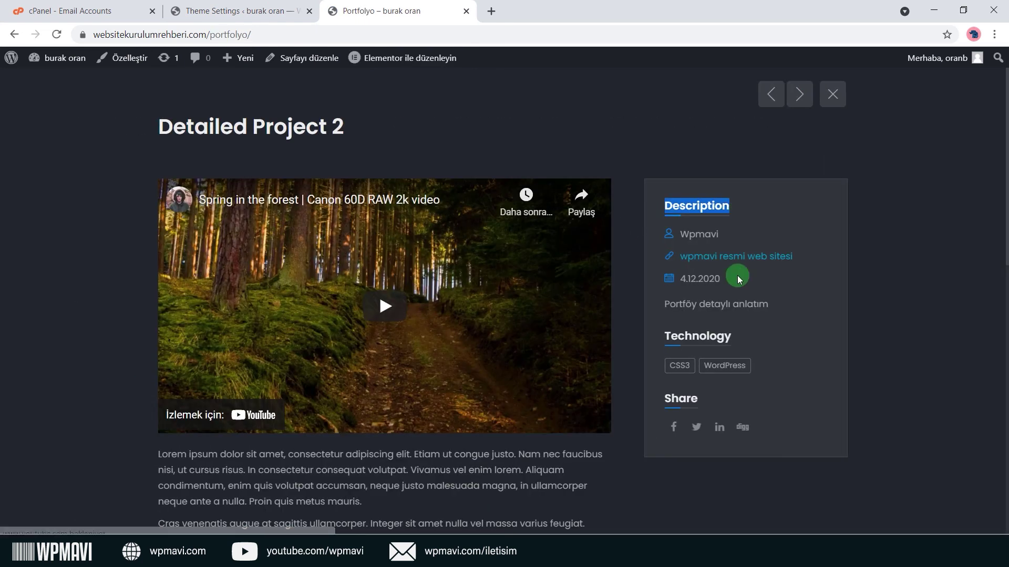
pyautogui.doubleClick(693, 339)
pyautogui.doubleClick(704, 400)
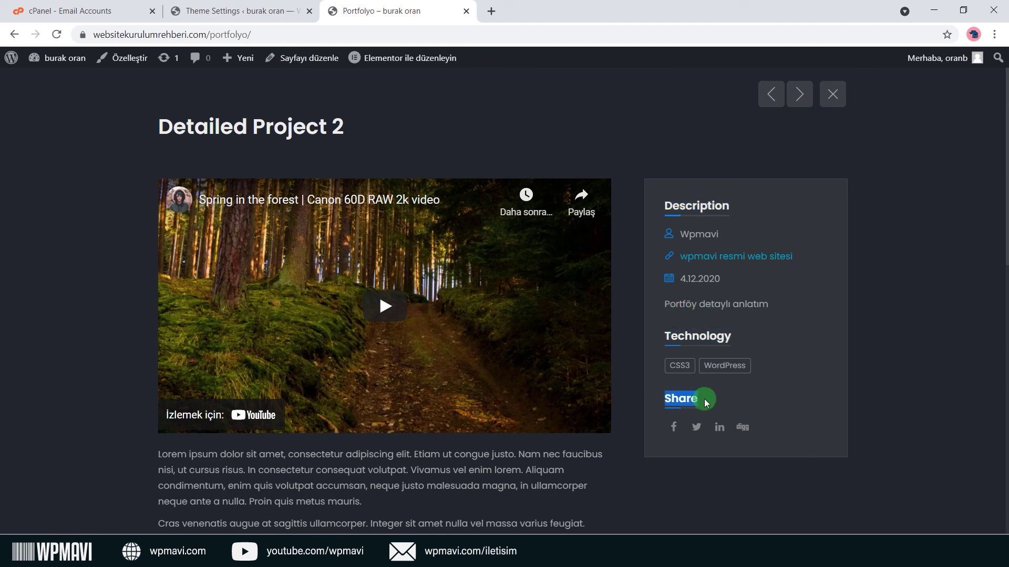
pyautogui.click(294, 10)
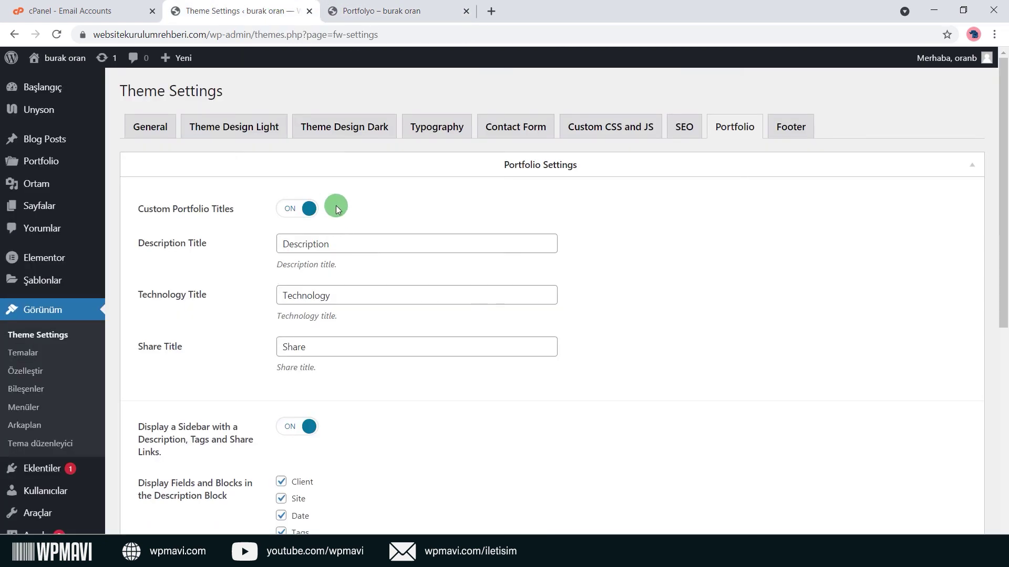
pyautogui.doubleClick(316, 246)
pyautogui.doubleClick(337, 295)
pyautogui.doubleClick(318, 347)
pyautogui.click(228, 349)
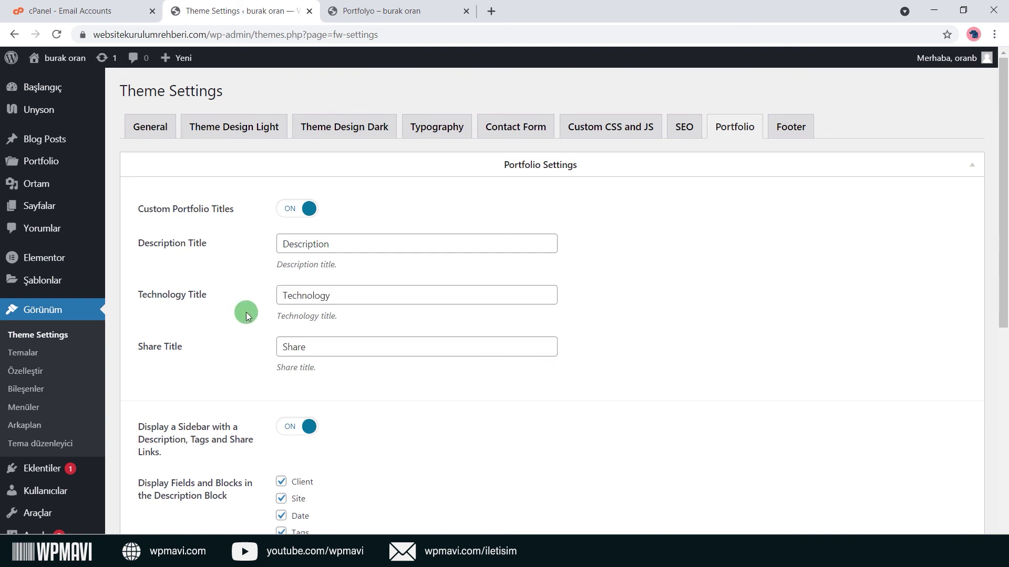
# Keep custom titles on and switch off the description/tags/share project sidebar.
pyautogui.click(291, 209)
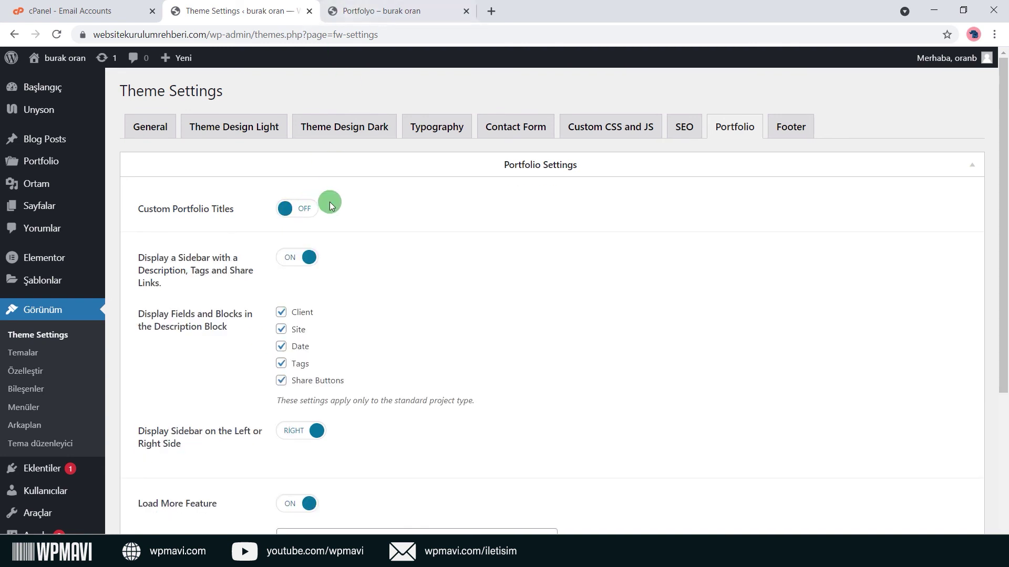
pyautogui.click(314, 210)
pyautogui.scroll(-3, 263, 304)
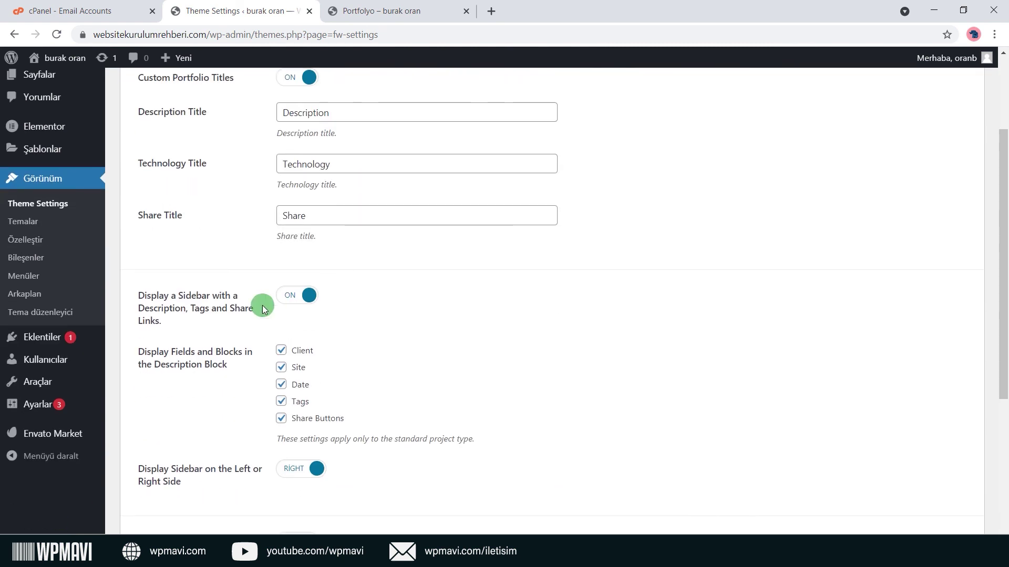
pyautogui.scroll(-1, 236, 290)
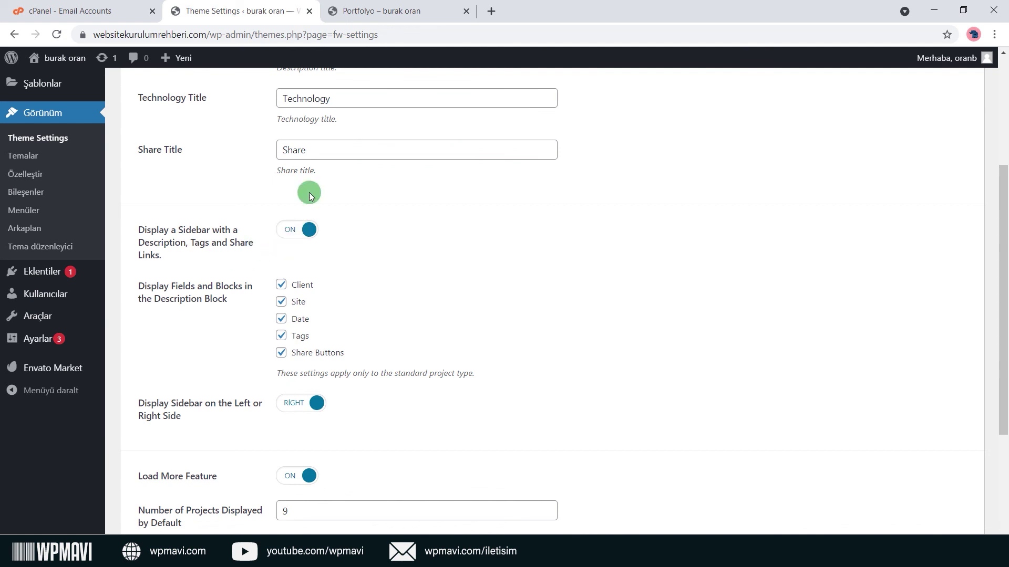
pyautogui.click(389, 20)
pyautogui.scroll(-1, 671, 205)
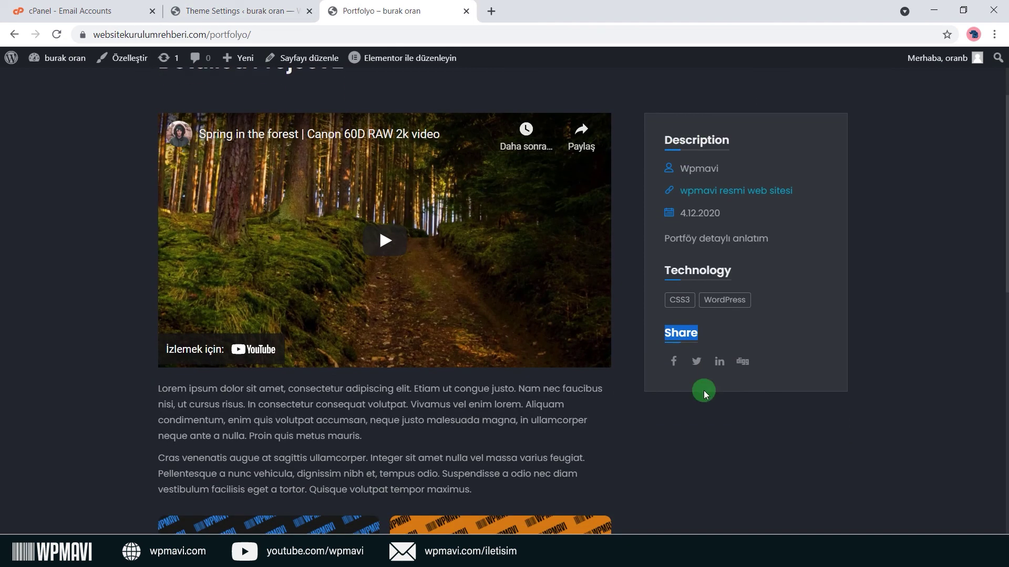
pyautogui.click(242, 11)
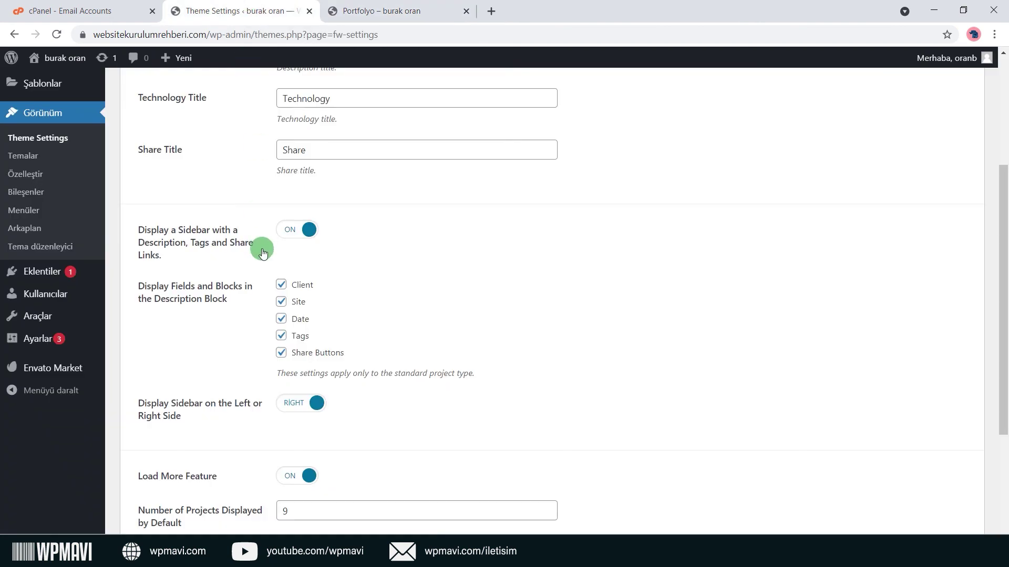
pyautogui.click(296, 231)
# Save with the sidebar off and check Detailed Project 2 on the live site.
pyautogui.click(161, 486)
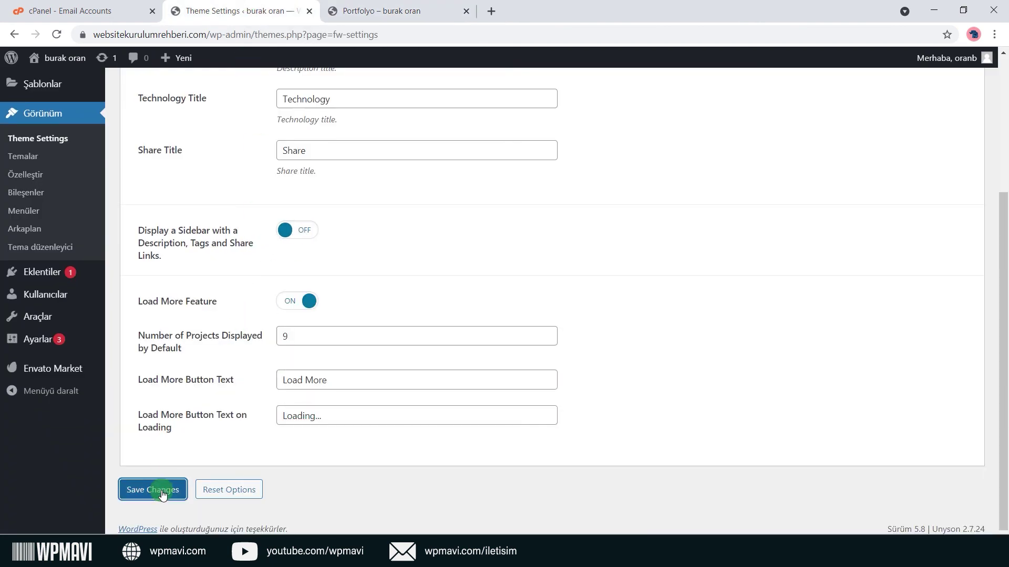
pyautogui.click(389, 11)
pyautogui.click(57, 34)
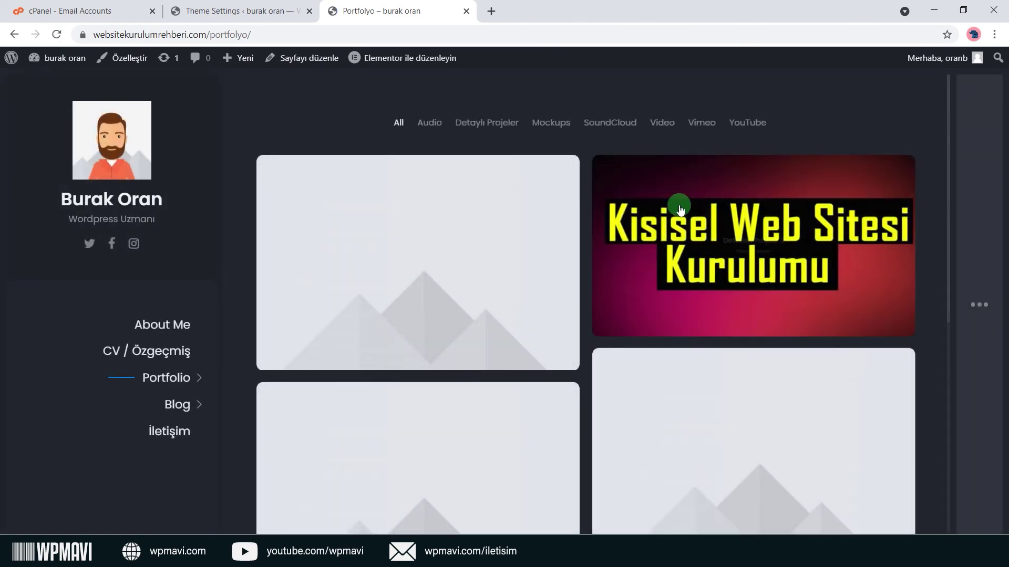
pyautogui.click(685, 207)
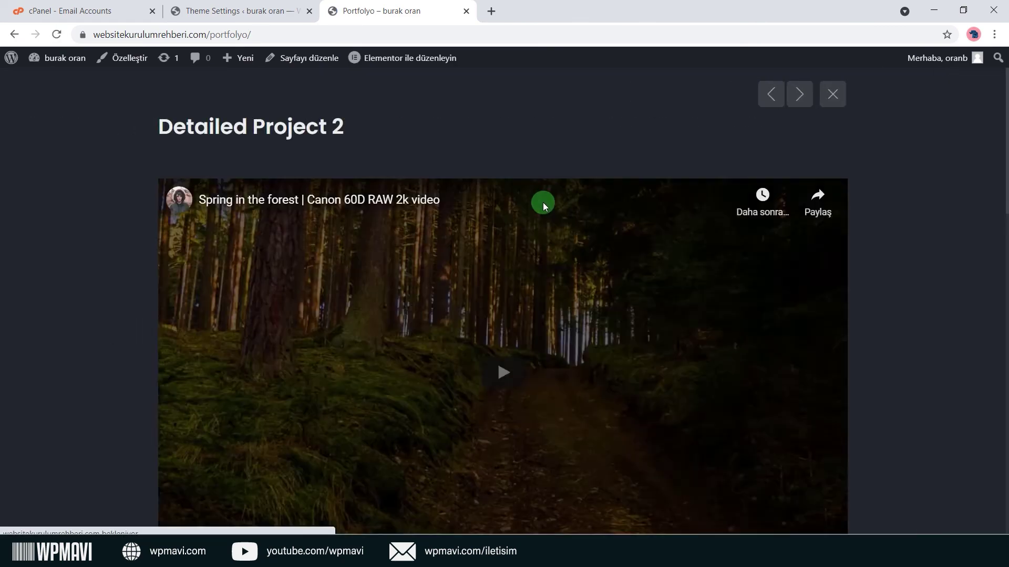
pyautogui.scroll(-10, 544, 203)
pyautogui.scroll(10, 544, 203)
# Turn the project sidebar back on with Tags unticked, save, and preview Detailed Project 2.
pyautogui.click(253, 2)
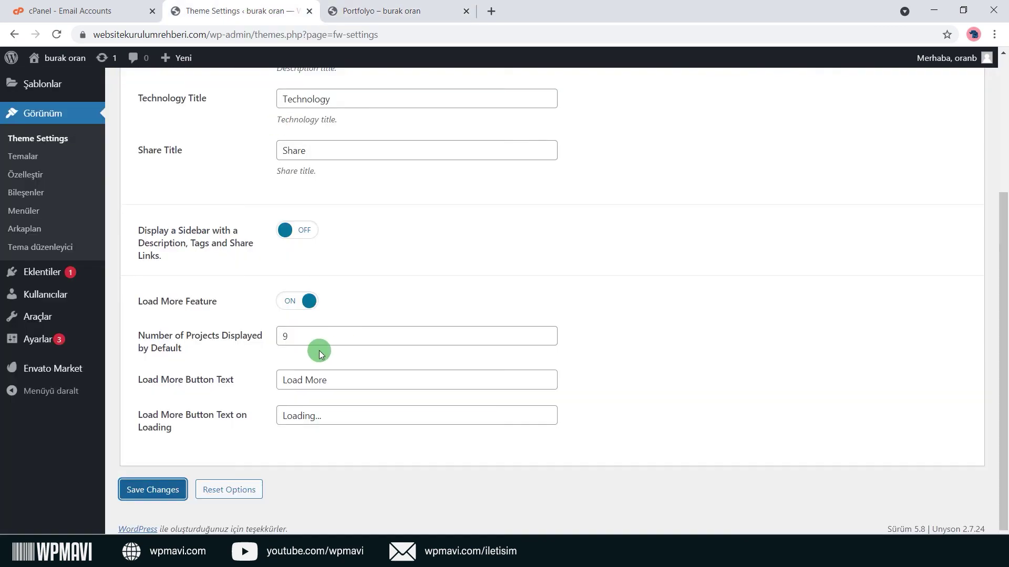
pyautogui.click(302, 230)
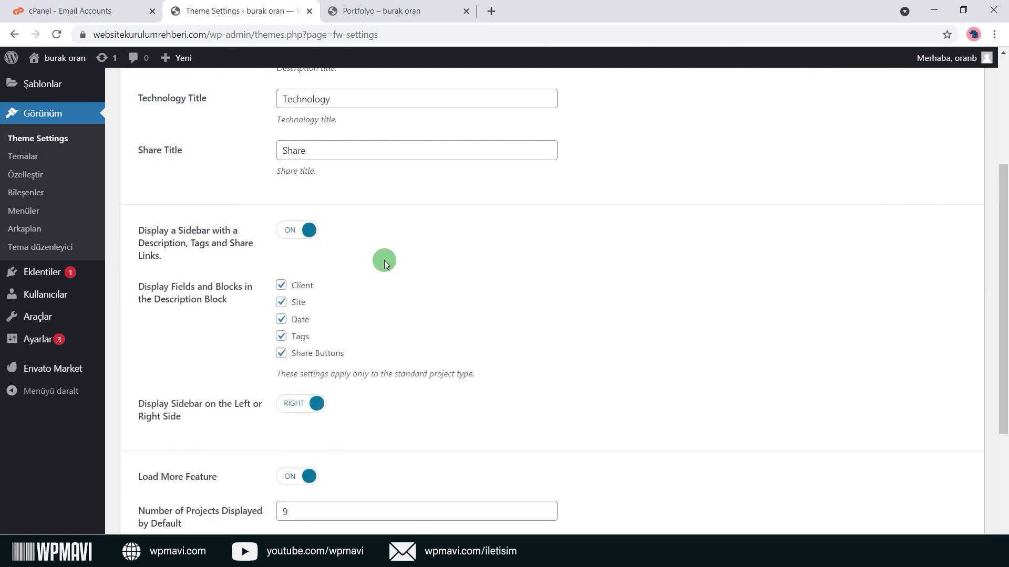
pyautogui.scroll(-1, 383, 260)
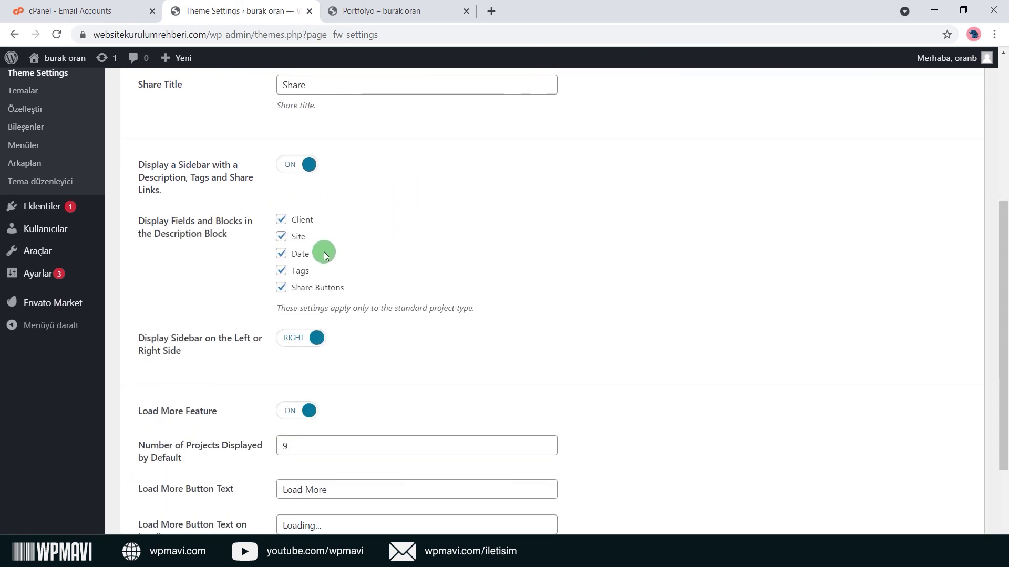
pyautogui.click(282, 271)
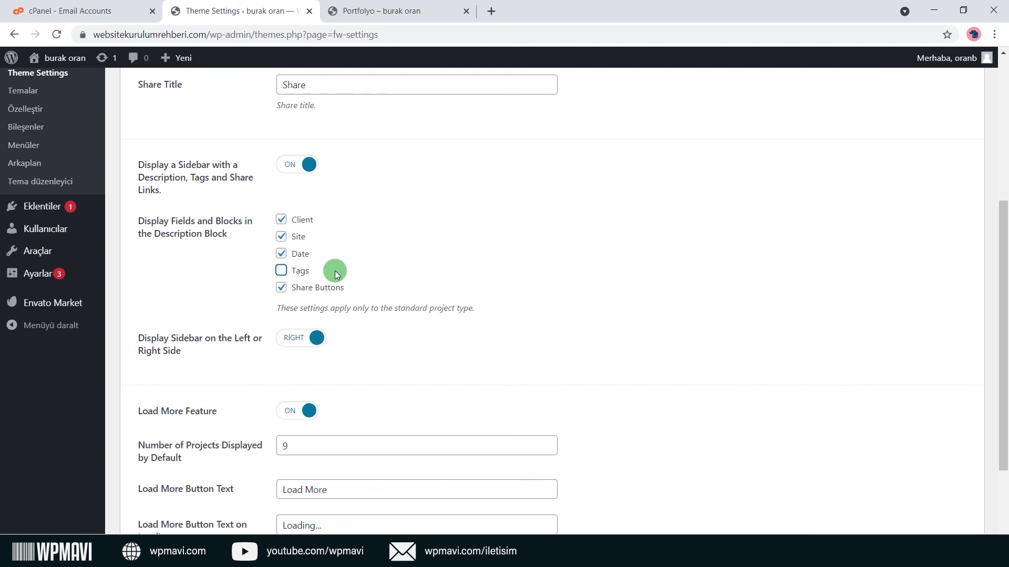
pyautogui.scroll(-3, 333, 267)
pyautogui.click(153, 490)
pyautogui.click(384, 21)
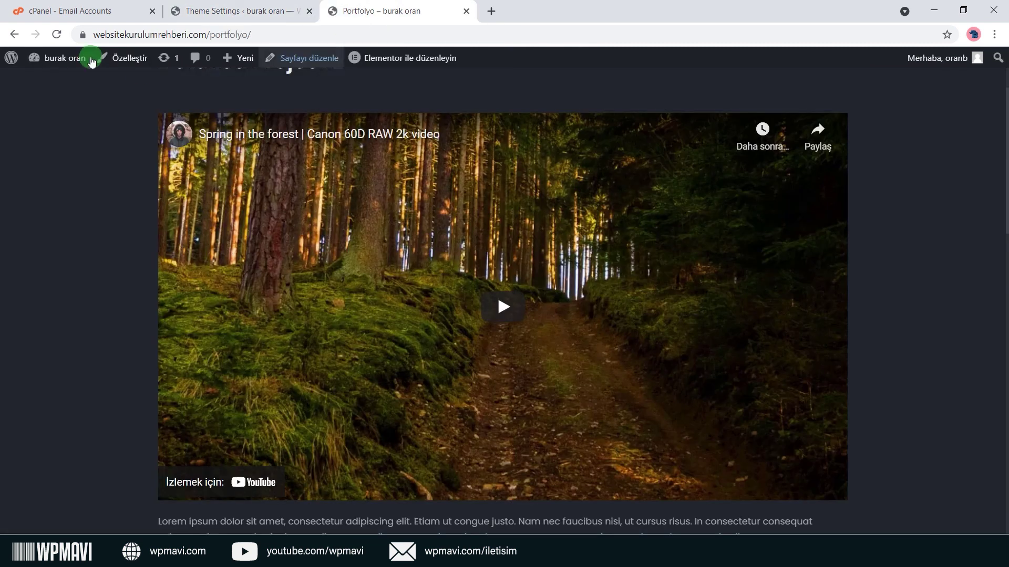
pyautogui.click(56, 34)
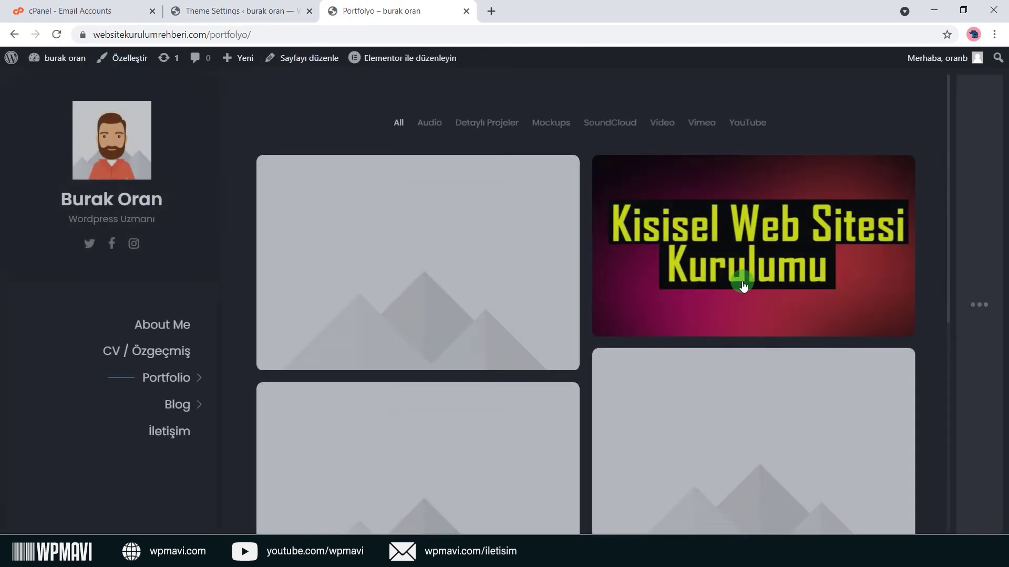
pyautogui.click(741, 279)
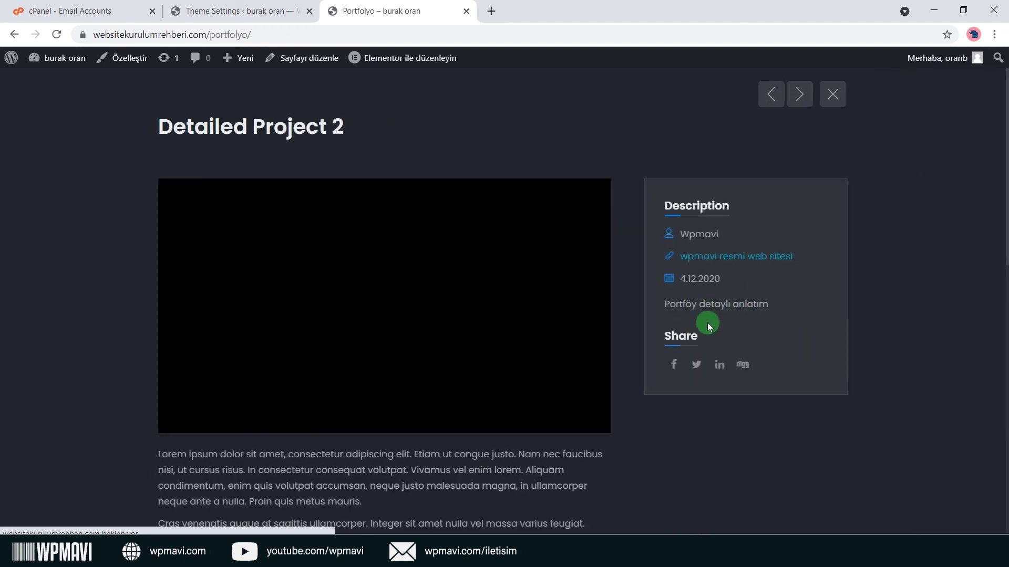
# Re-tick Tags, put the project sidebar on the LEFT, save, and verify the live project.
pyautogui.click(239, 11)
pyautogui.click(281, 161)
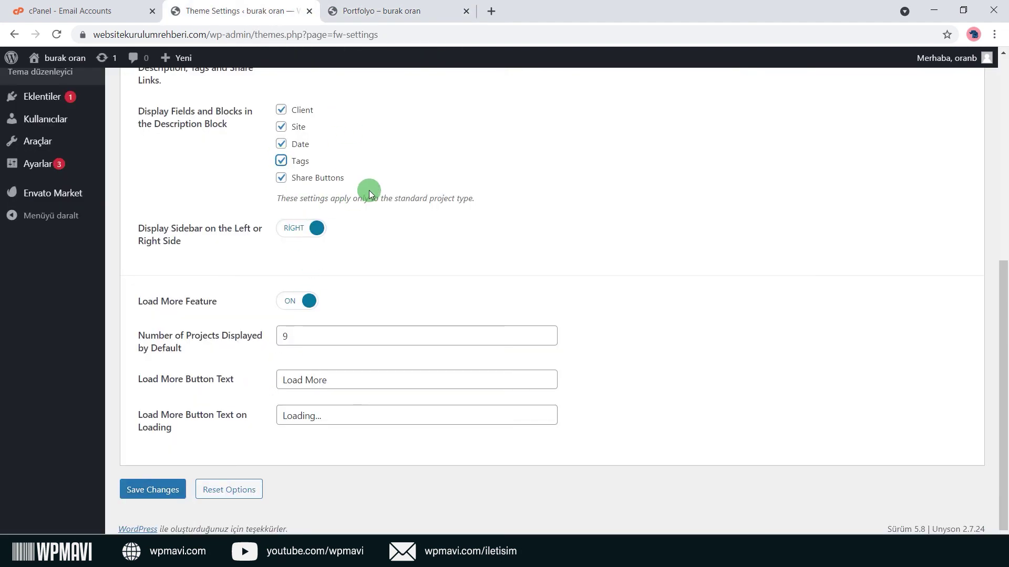
pyautogui.hotkey('ctrl', 'Tab')
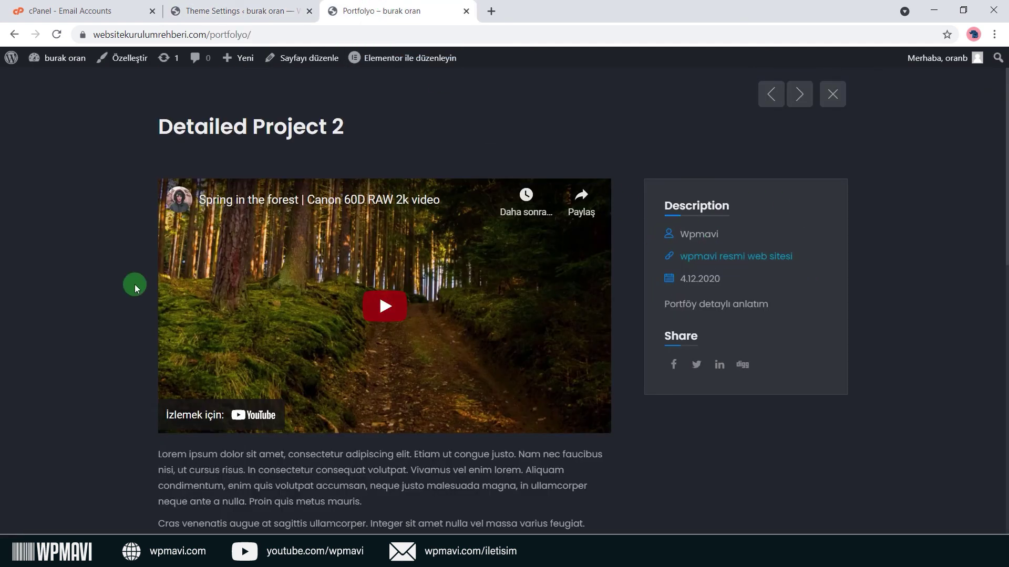
pyautogui.click(212, 5)
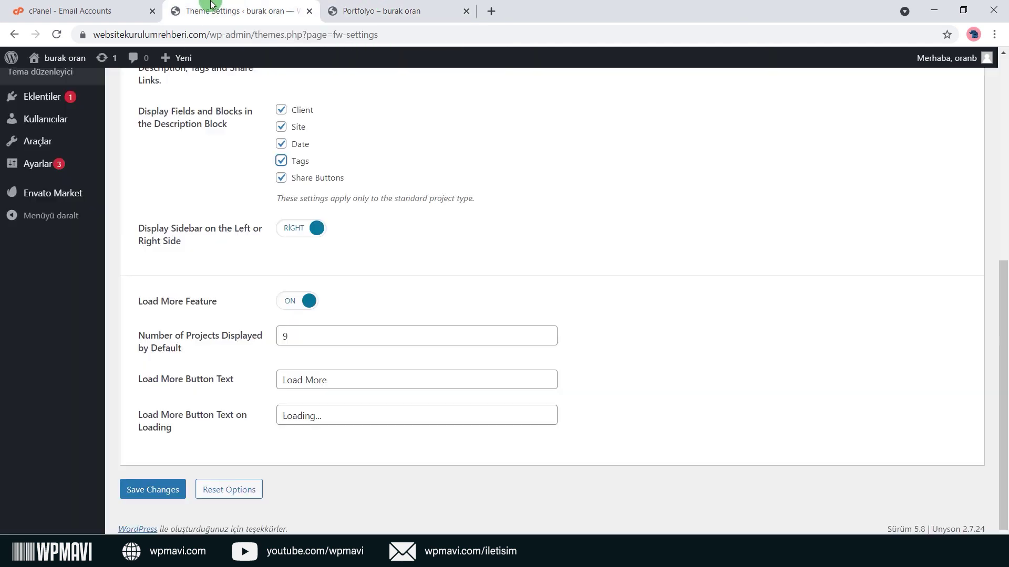
pyautogui.click(294, 229)
pyautogui.click(152, 490)
pyautogui.hotkey('ctrl', 'Tab')
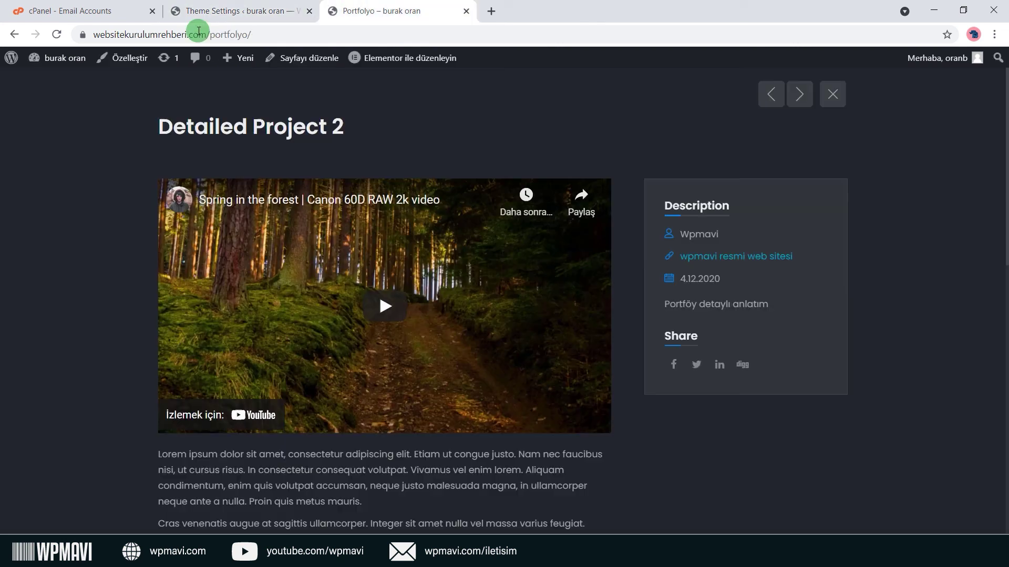
pyautogui.click(57, 35)
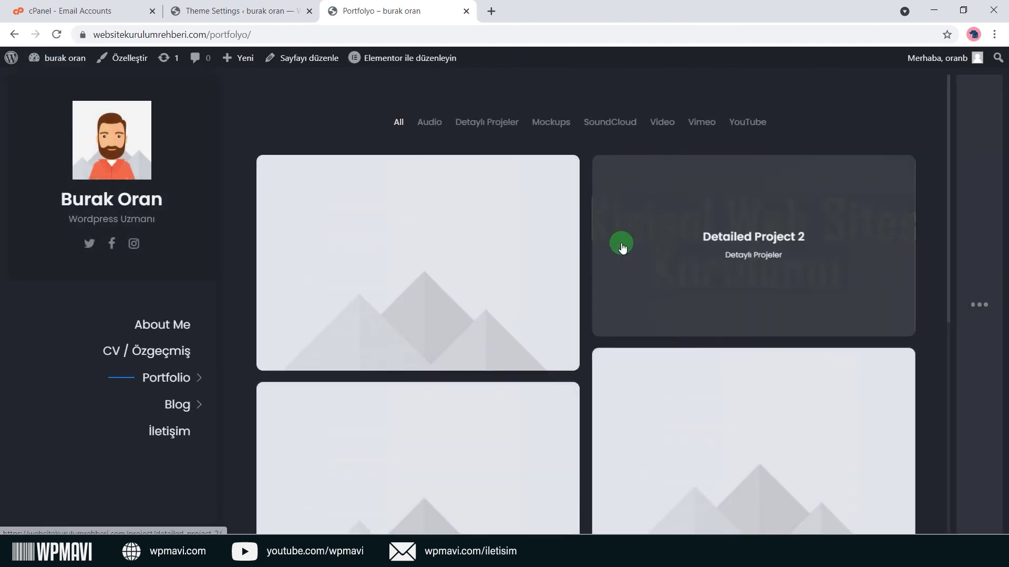
pyautogui.click(619, 243)
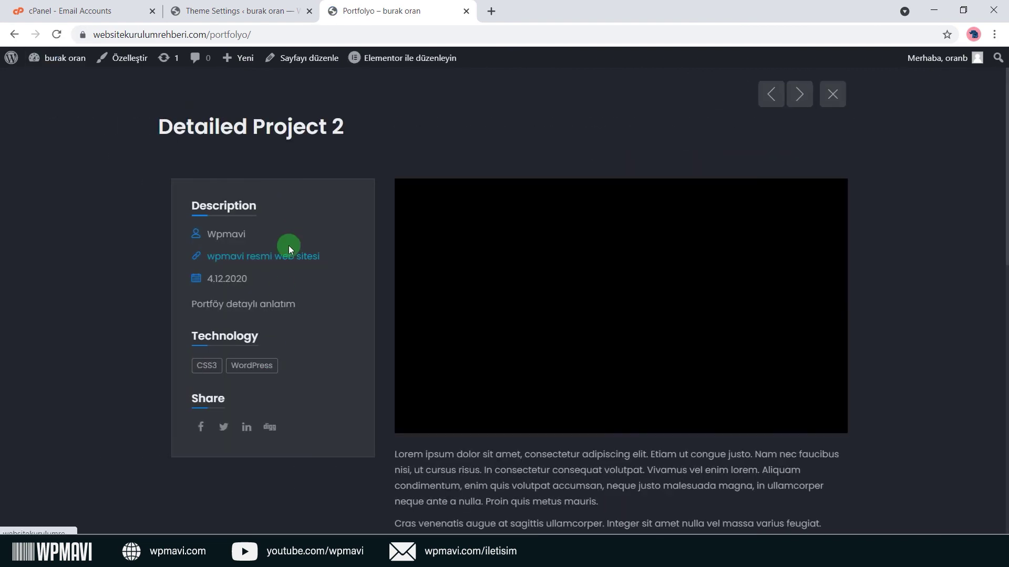
pyautogui.click(271, 10)
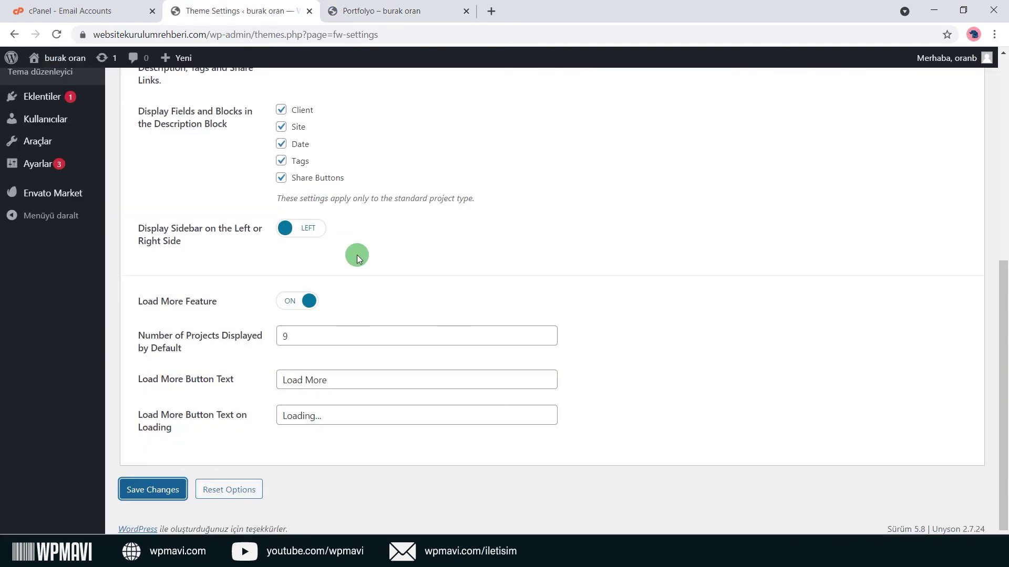
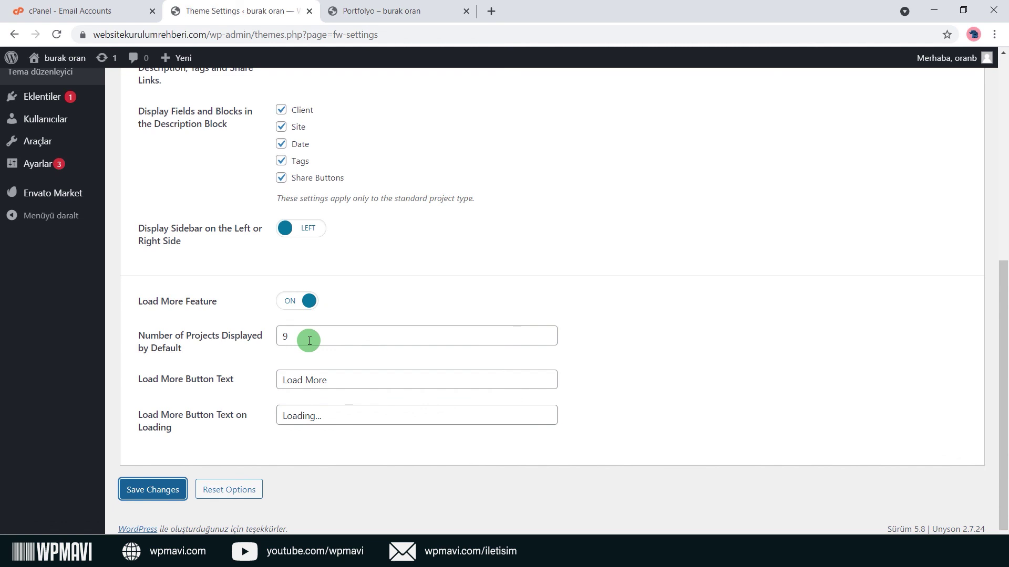
# Set Number of Projects Displayed to 2 and Load More button text to 'Daha Fazla Yükle', then save.
pyautogui.moveTo(310, 340); pyautogui.dragTo(216, 338)
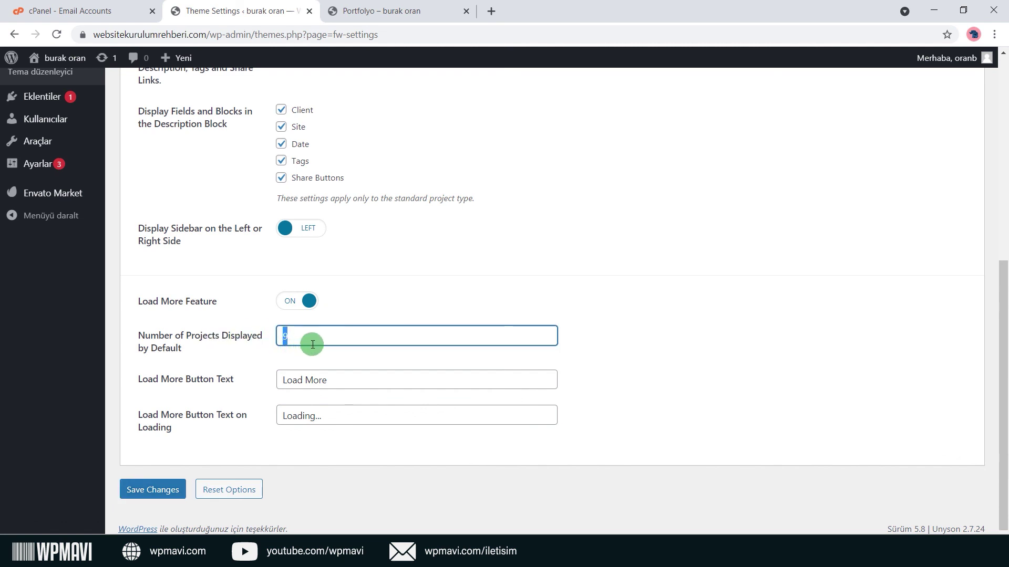
pyautogui.write('2')
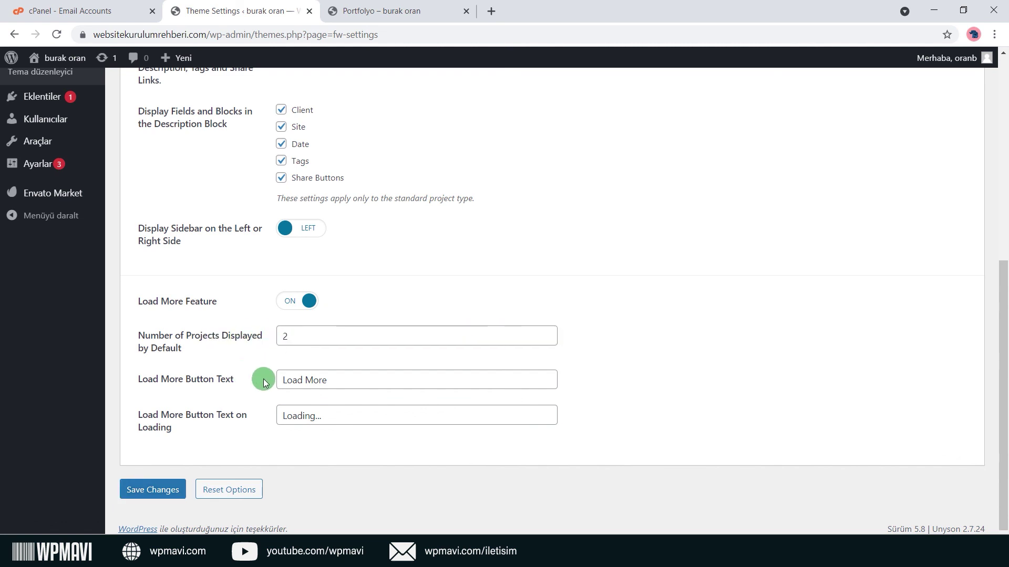
pyautogui.moveTo(337, 378); pyautogui.dragTo(140, 372)
pyautogui.write('Daha Fazla Yükle')
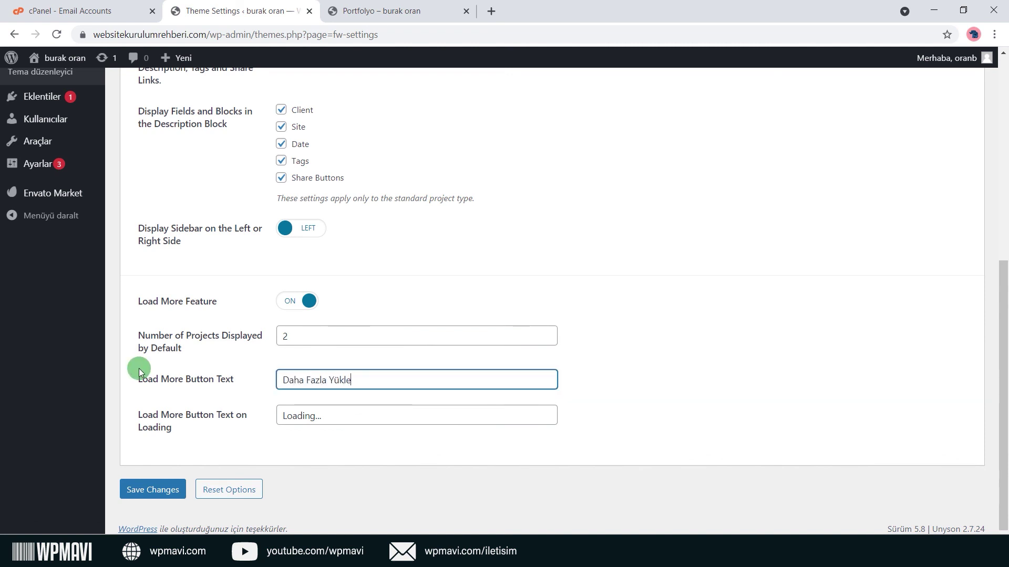
pyautogui.click(158, 490)
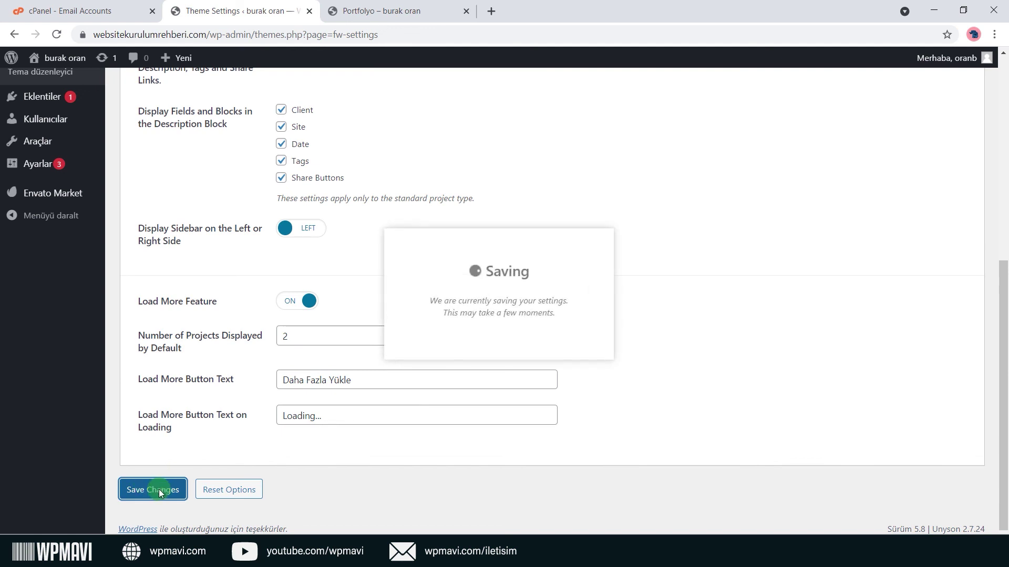
# Reload the live Portfolyo page, filter to Detaylı Projeler and test the Load More button.
pyautogui.click(387, 10)
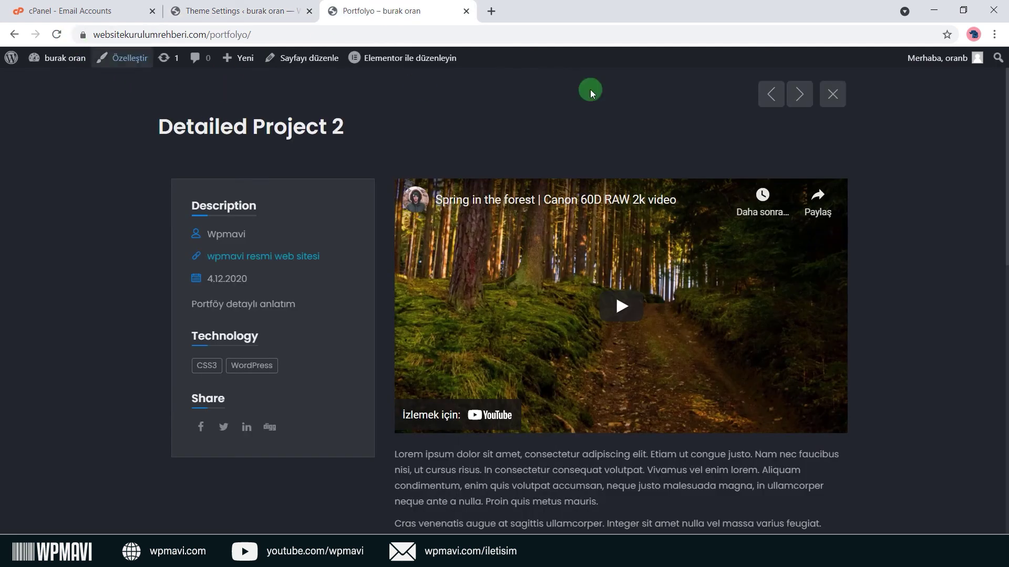
pyautogui.click(888, 126)
pyautogui.click(56, 34)
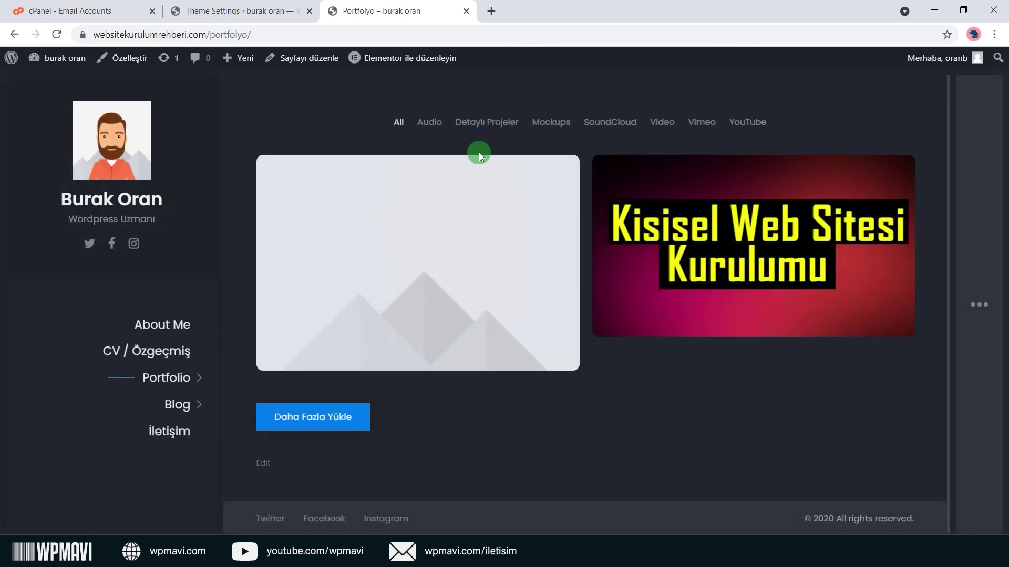
pyautogui.click(488, 127)
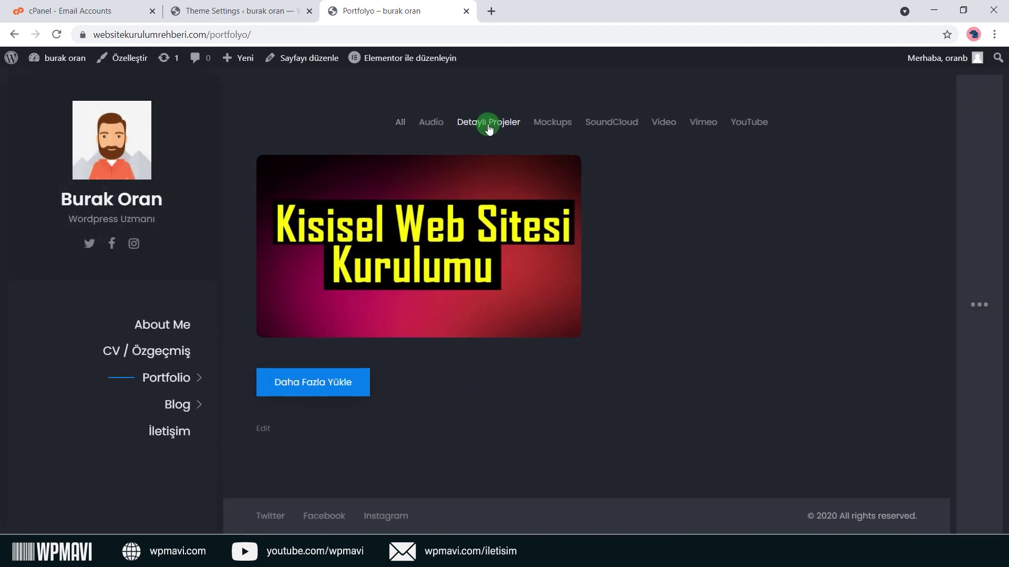
pyautogui.click(346, 383)
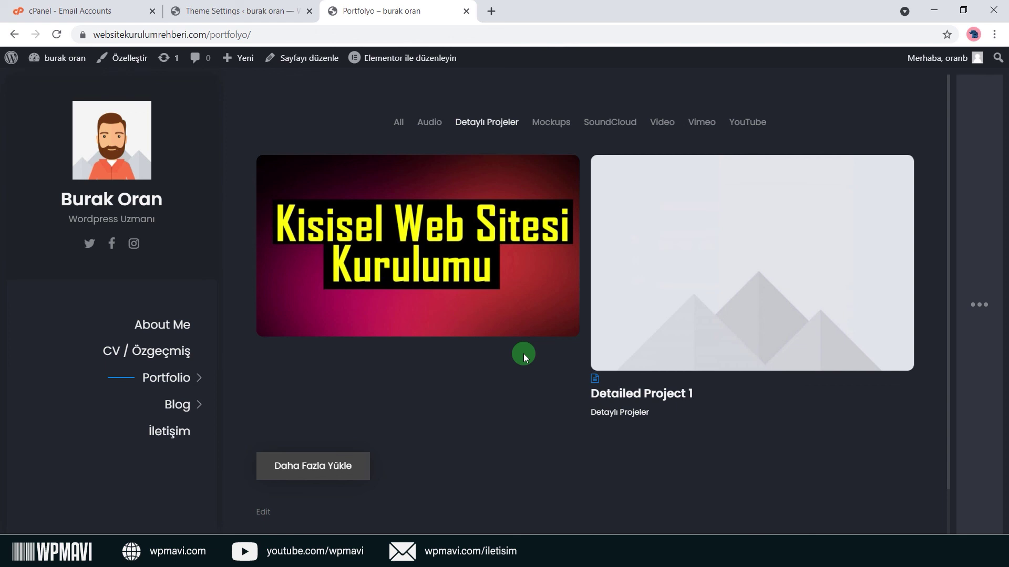
pyautogui.click(234, 12)
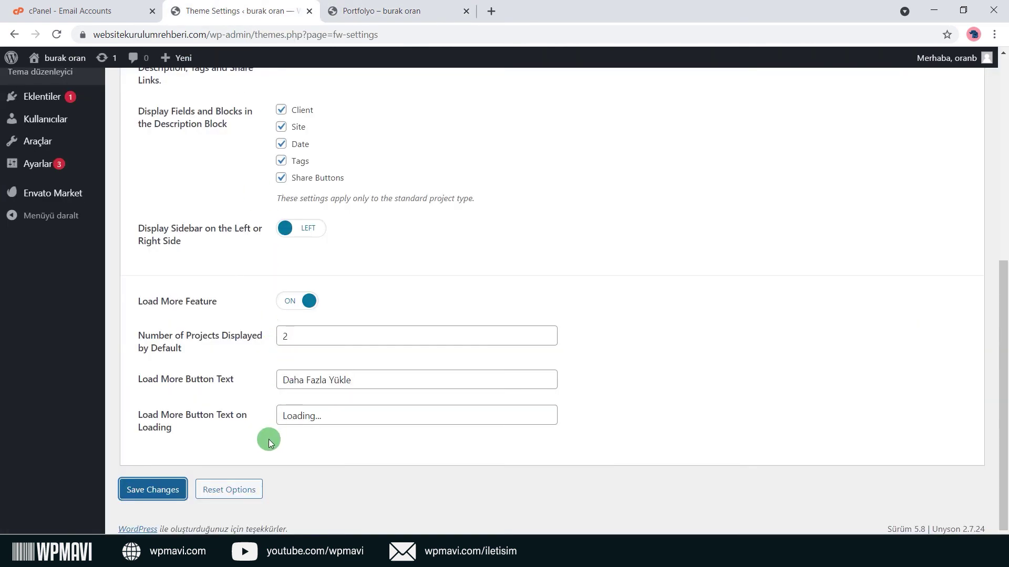
# Turn the Load More feature off, save, and check the reloaded live portfolio page.
pyautogui.click(290, 301)
pyautogui.click(160, 486)
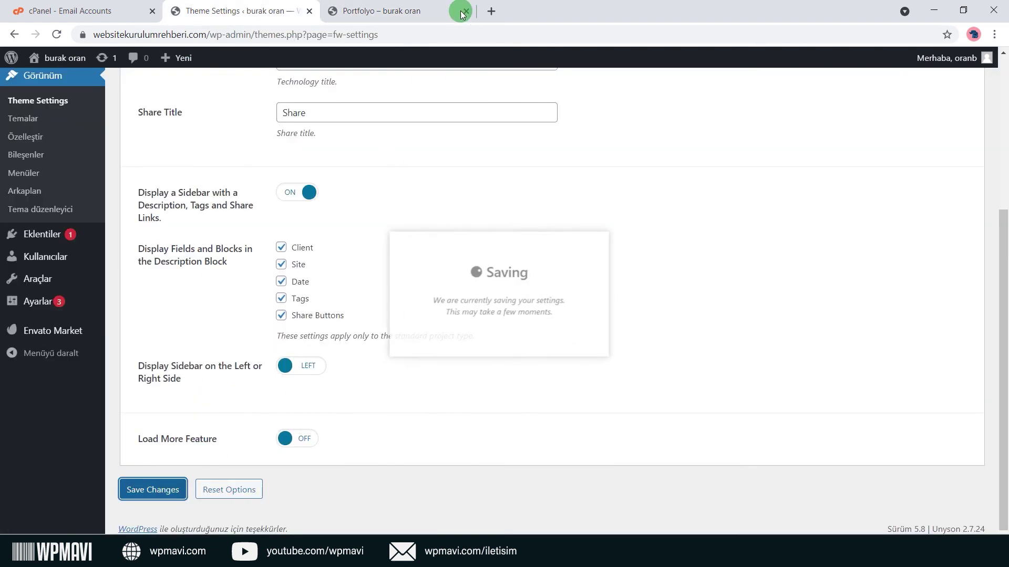
pyautogui.click(415, 11)
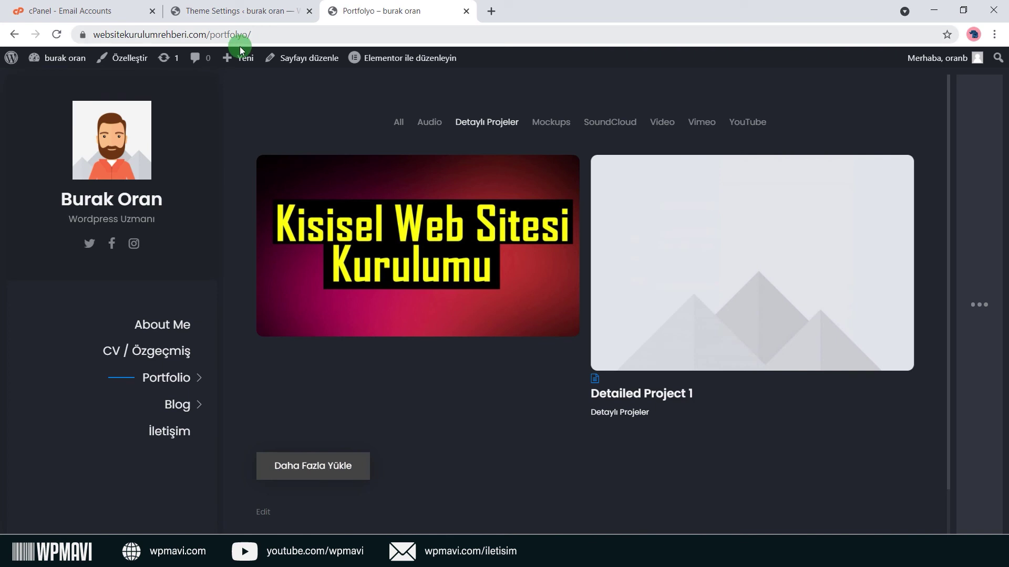
pyautogui.click(60, 34)
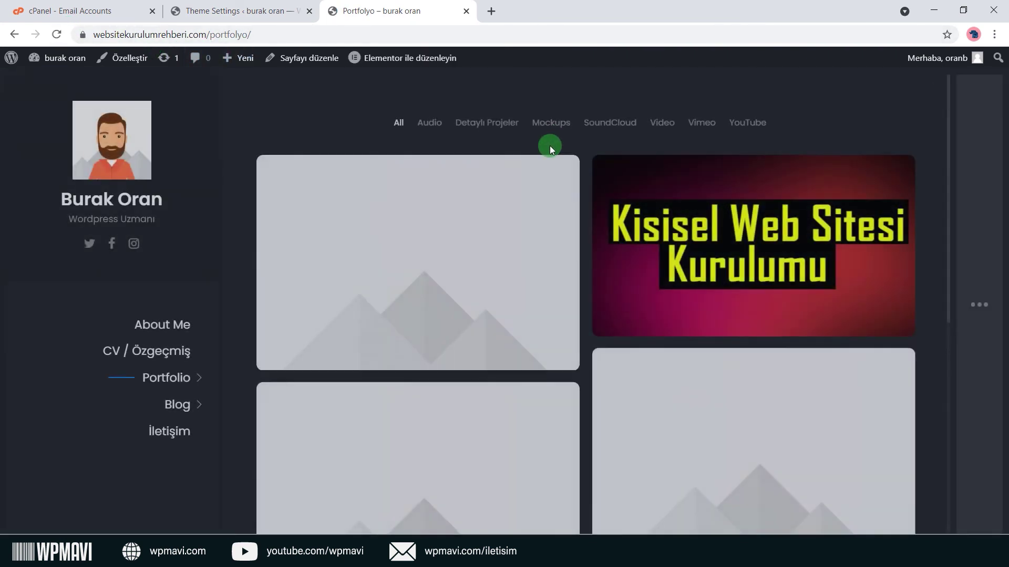
pyautogui.scroll(-3, 549, 146)
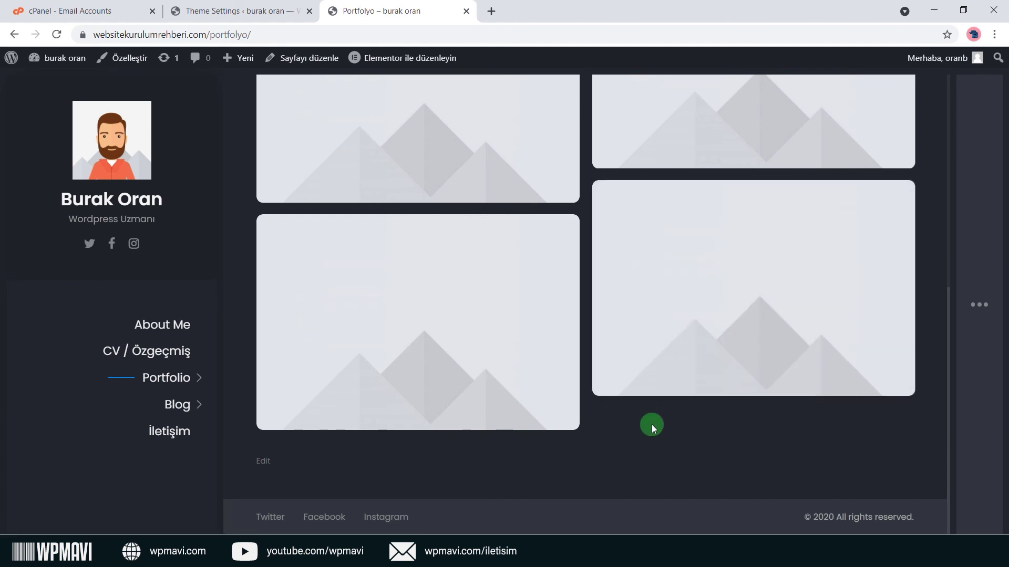
pyautogui.click(265, 13)
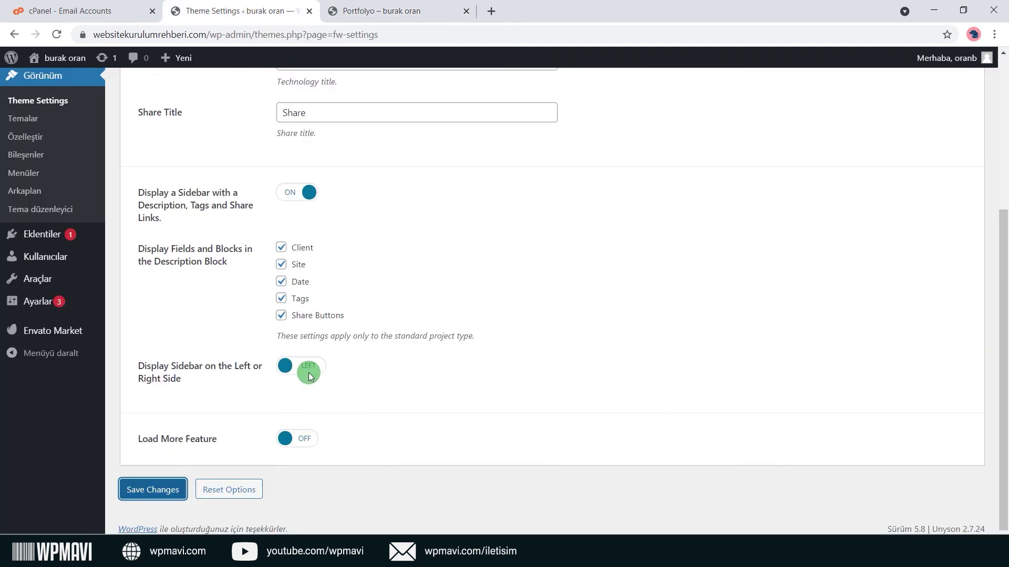
# Turn Load More back on and set Number of Projects Displayed to 10.
pyautogui.click(304, 445)
pyautogui.scroll(-3, 356, 373)
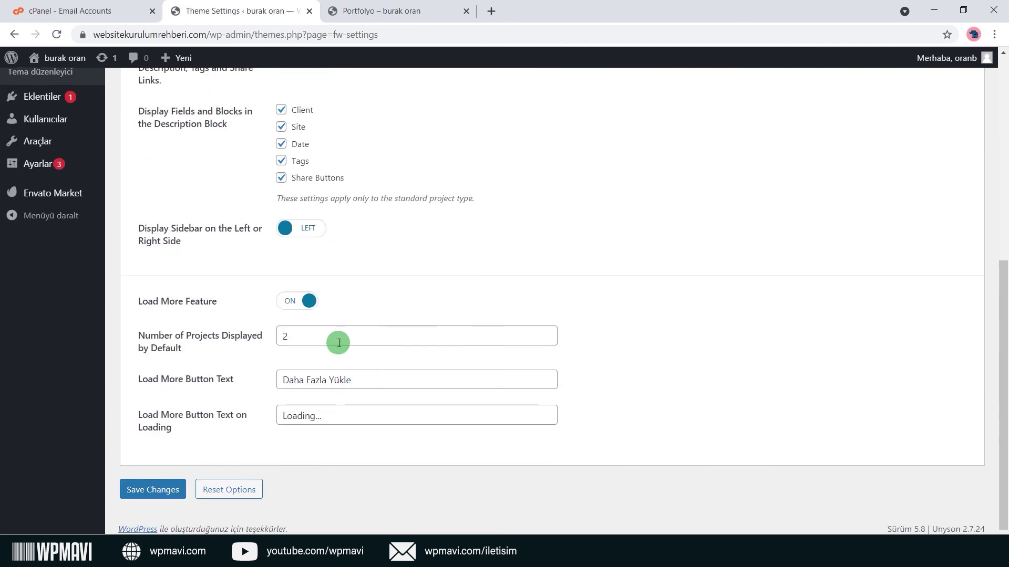
pyautogui.moveTo(339, 343); pyautogui.dragTo(206, 344)
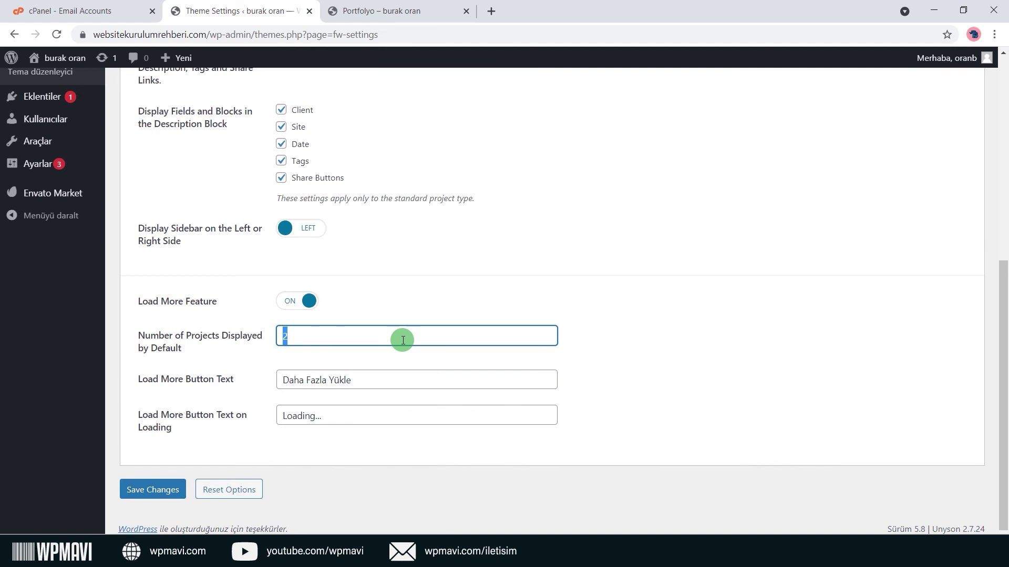
pyautogui.click(418, 292)
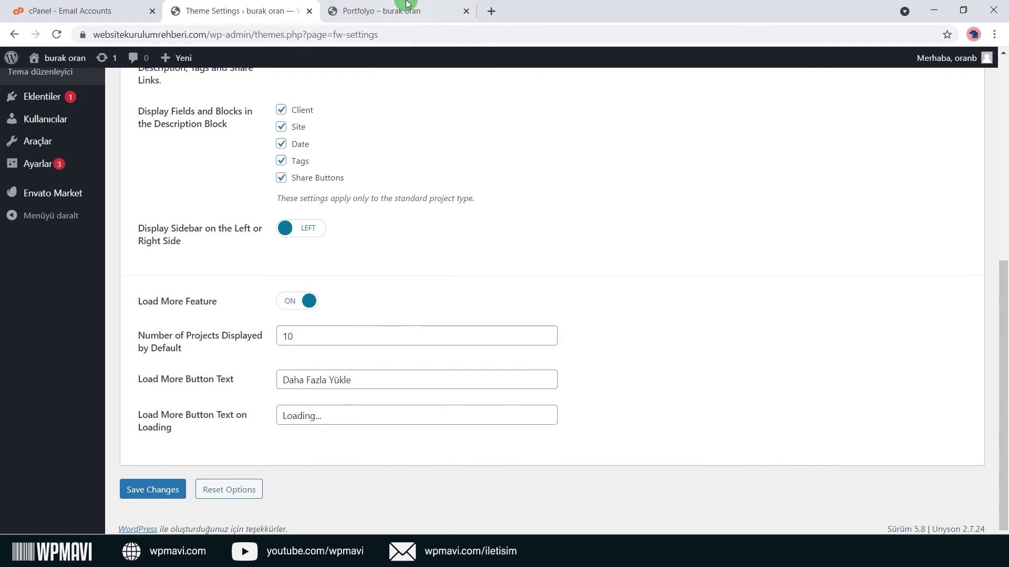
pyautogui.click(406, 8)
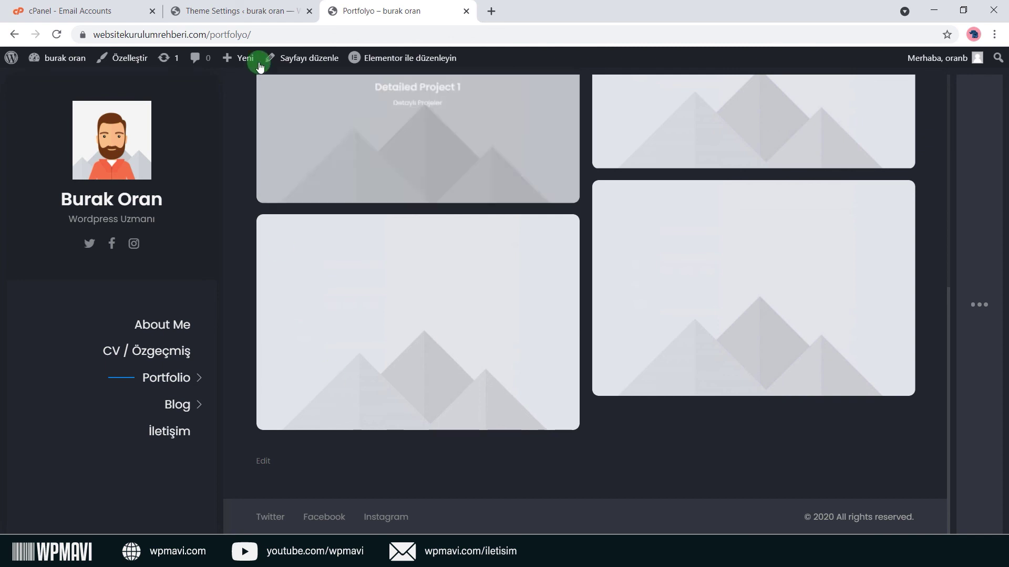
pyautogui.click(262, 12)
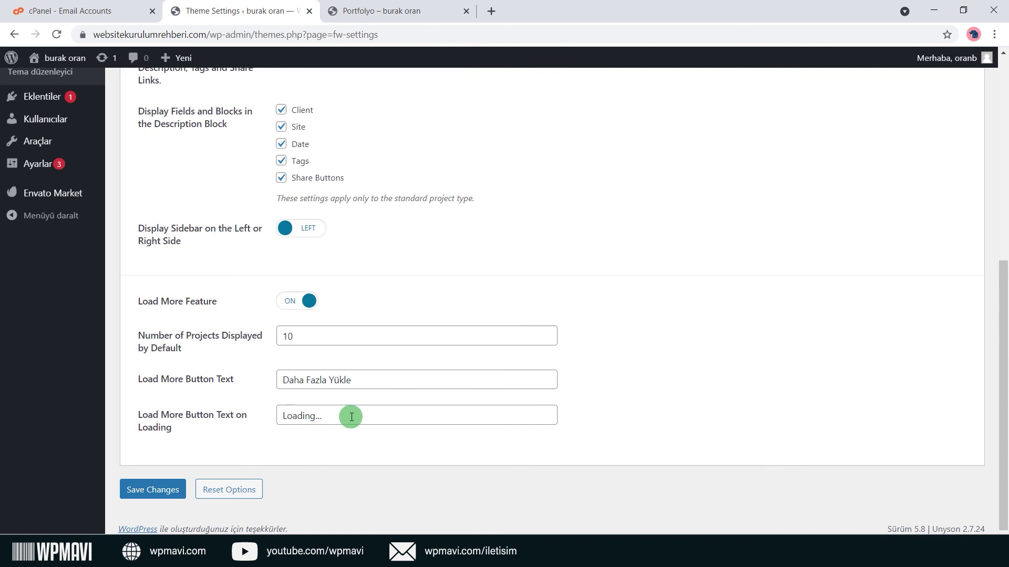
# Open the footer settings and select the Copyrights field text.
pyautogui.scroll(7, 524, 416)
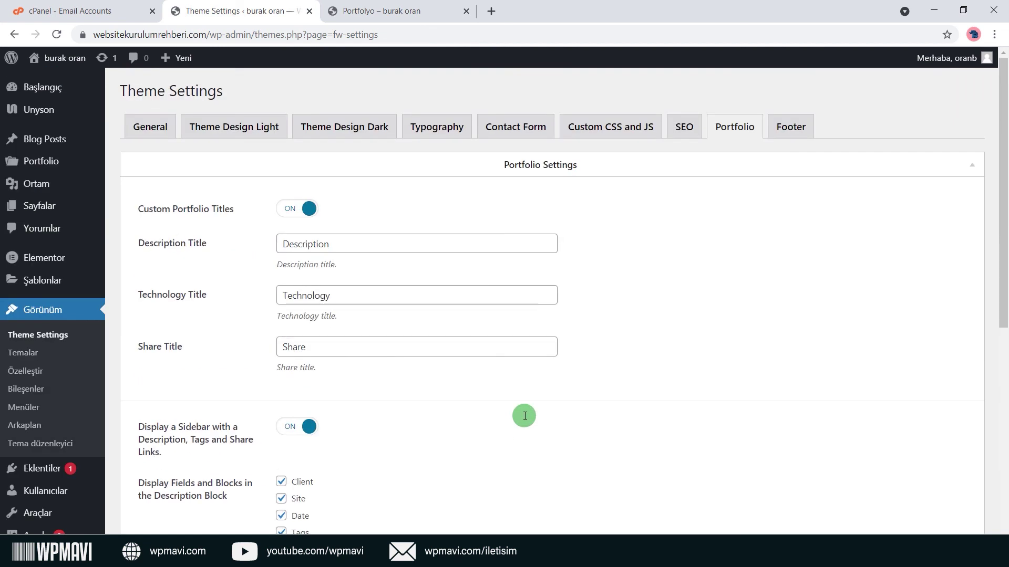
pyautogui.click(788, 128)
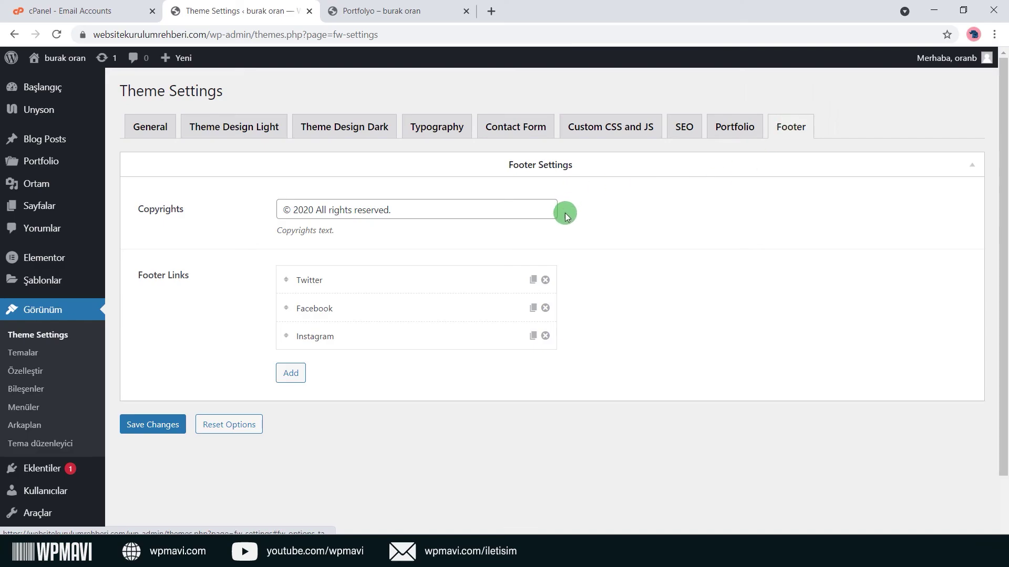
pyautogui.click(379, 11)
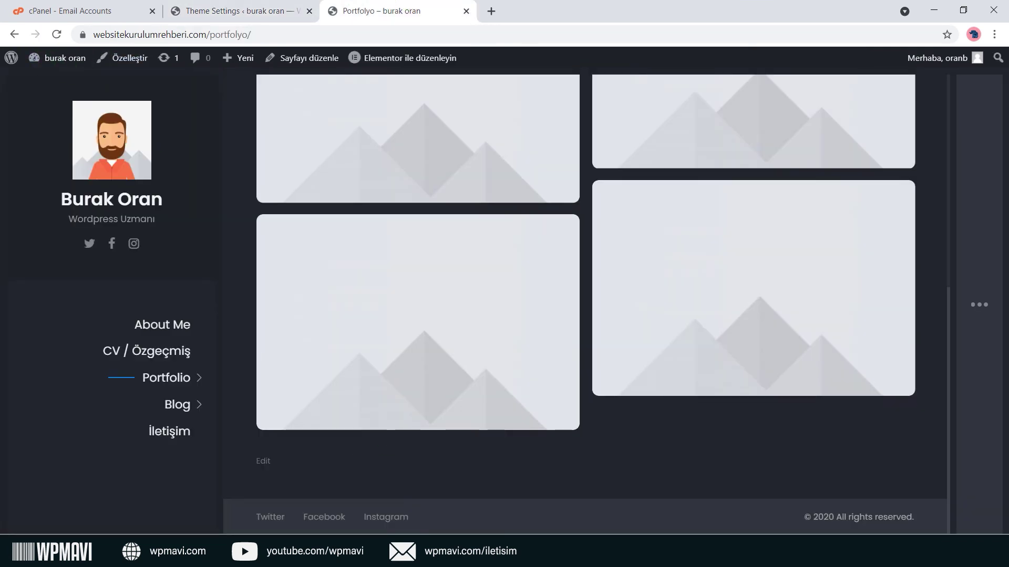
pyautogui.click(265, 9)
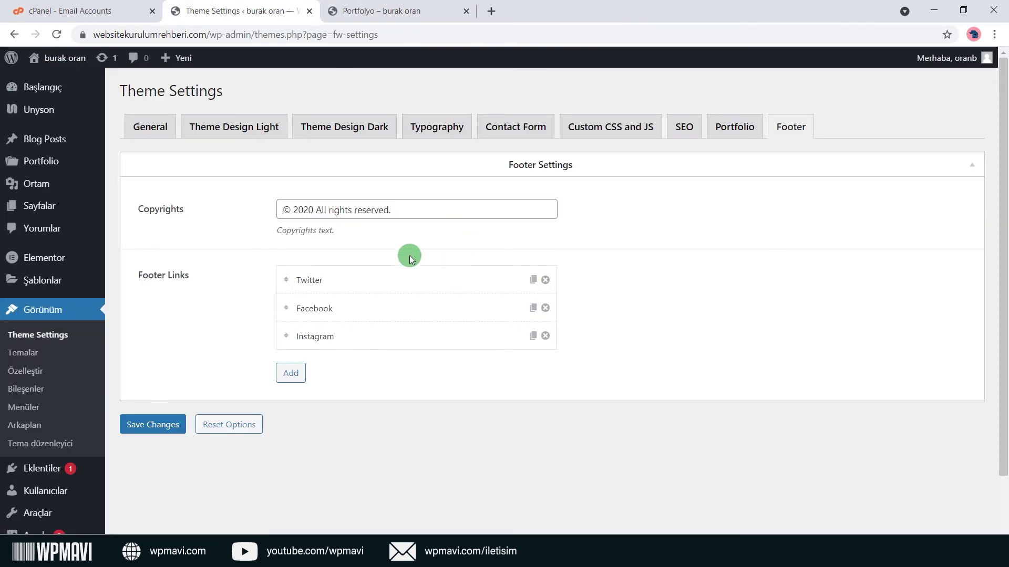
pyautogui.doubleClick(144, 211)
pyautogui.click(415, 210)
# Compare the Copyrights field with the live footer's '© 2020 All rights reserved.' line.
pyautogui.click(393, 8)
pyautogui.moveTo(796, 520); pyautogui.dragTo(934, 523)
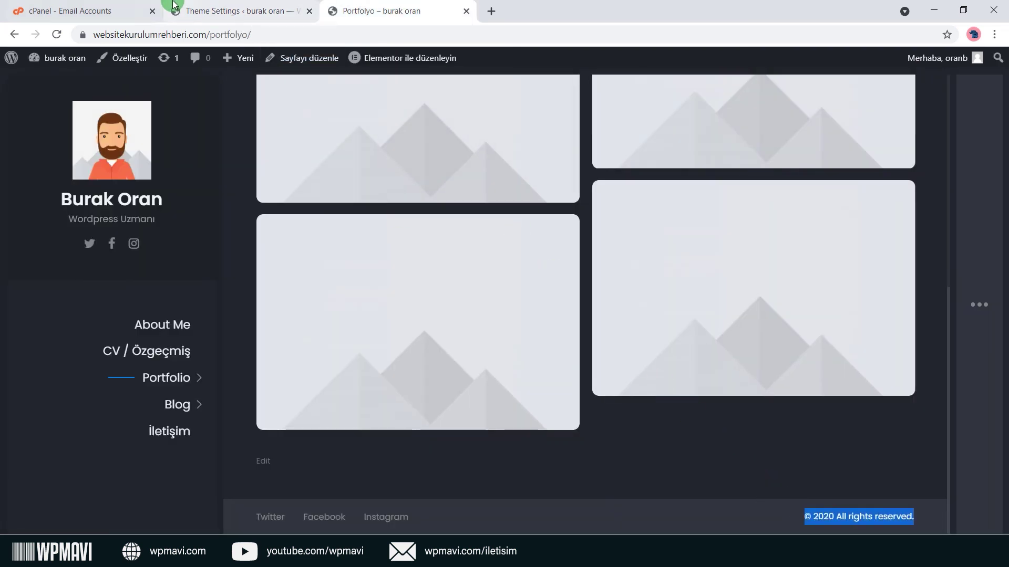
pyautogui.click(239, 11)
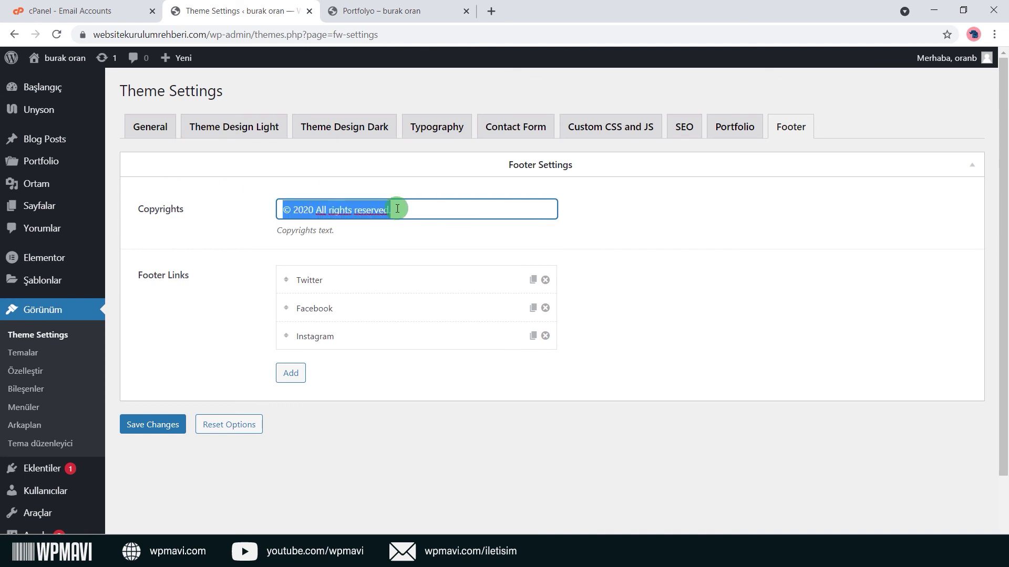
pyautogui.click(443, 215)
pyautogui.moveTo(443, 216); pyautogui.dragTo(329, 215)
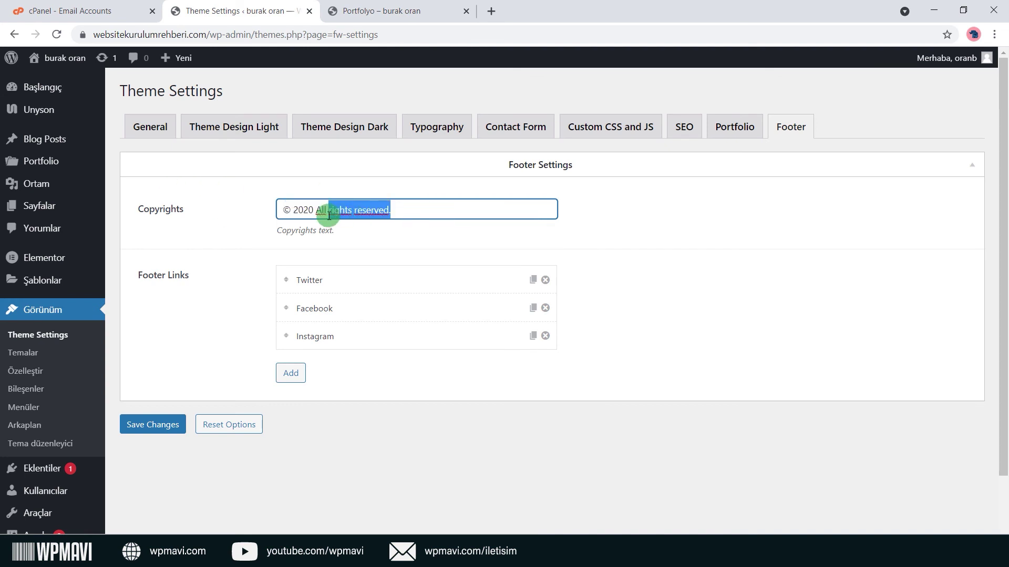
pyautogui.click(619, 228)
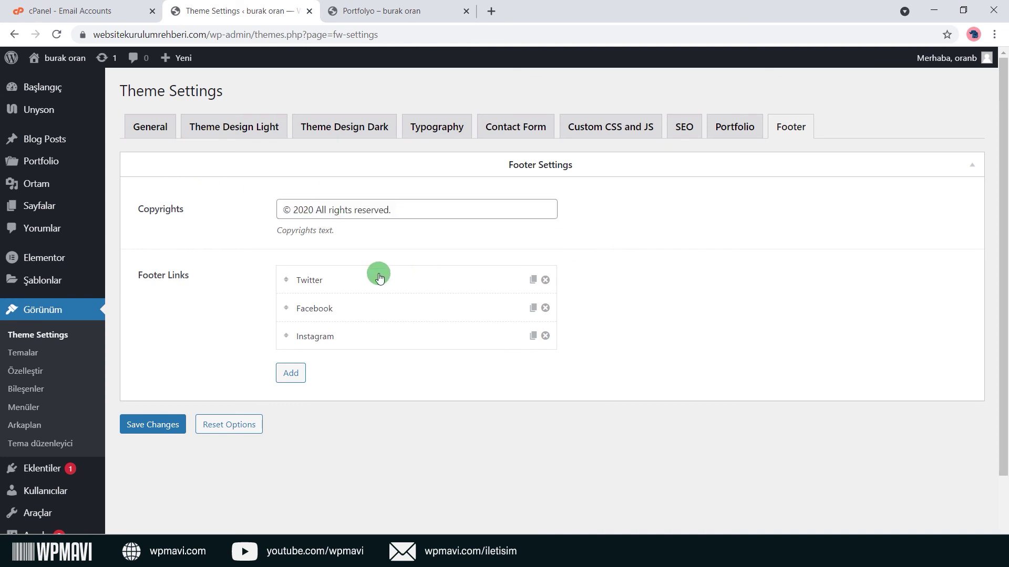
pyautogui.click(377, 9)
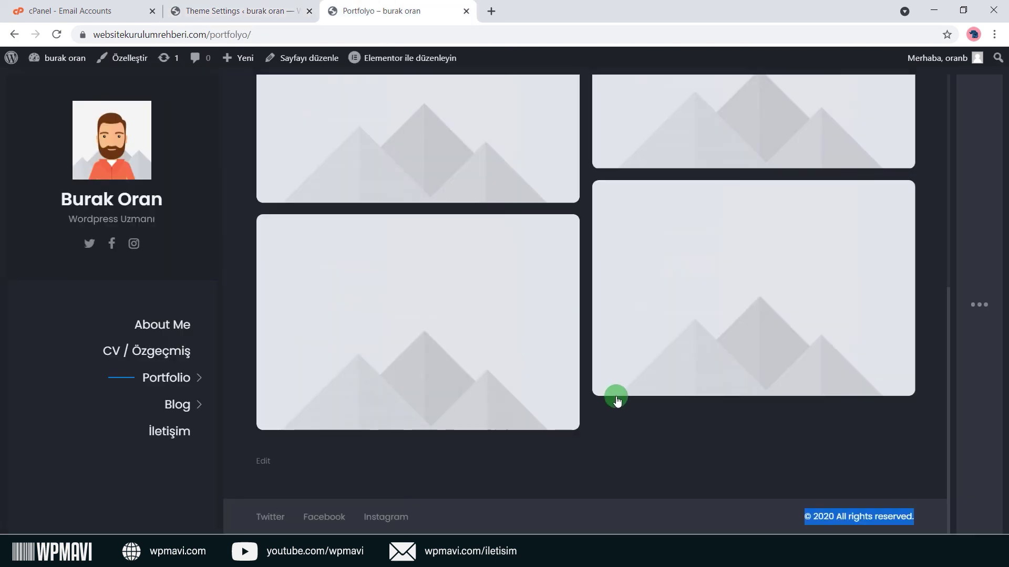
pyautogui.click(480, 518)
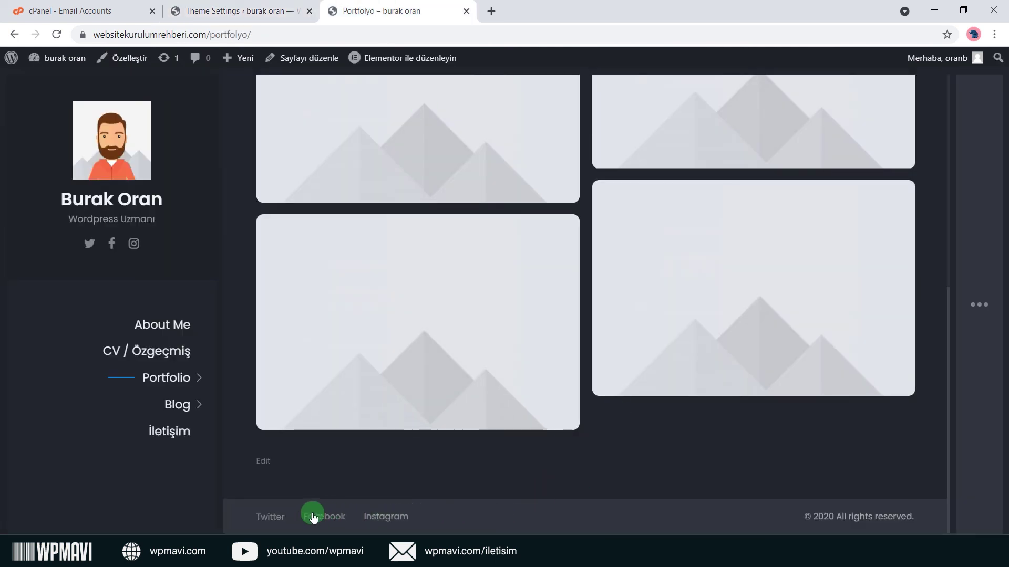
pyautogui.click(244, 11)
pyautogui.click(316, 280)
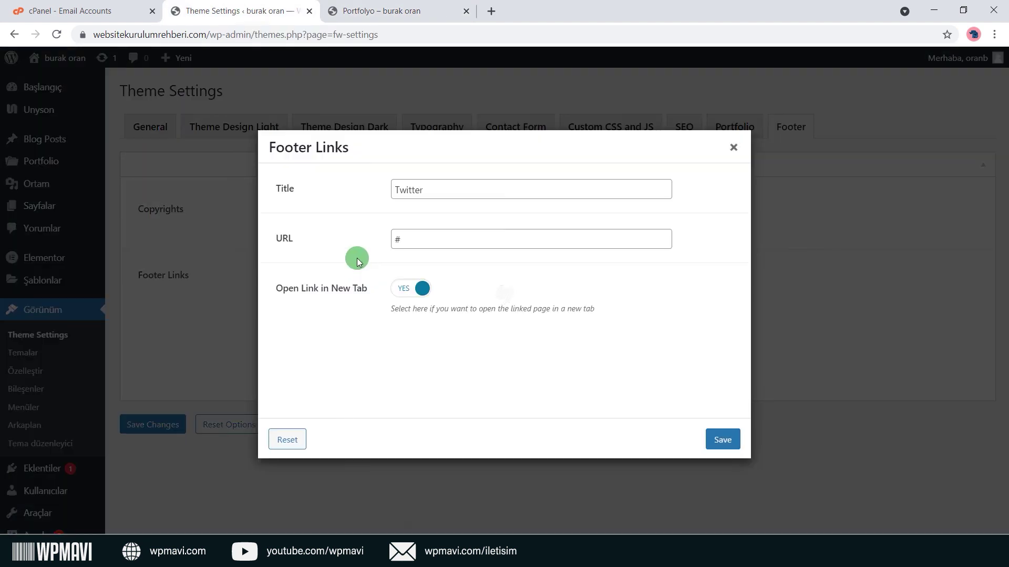
pyautogui.moveTo(446, 190); pyautogui.dragTo(349, 194)
pyautogui.click(478, 189)
pyautogui.click(484, 243)
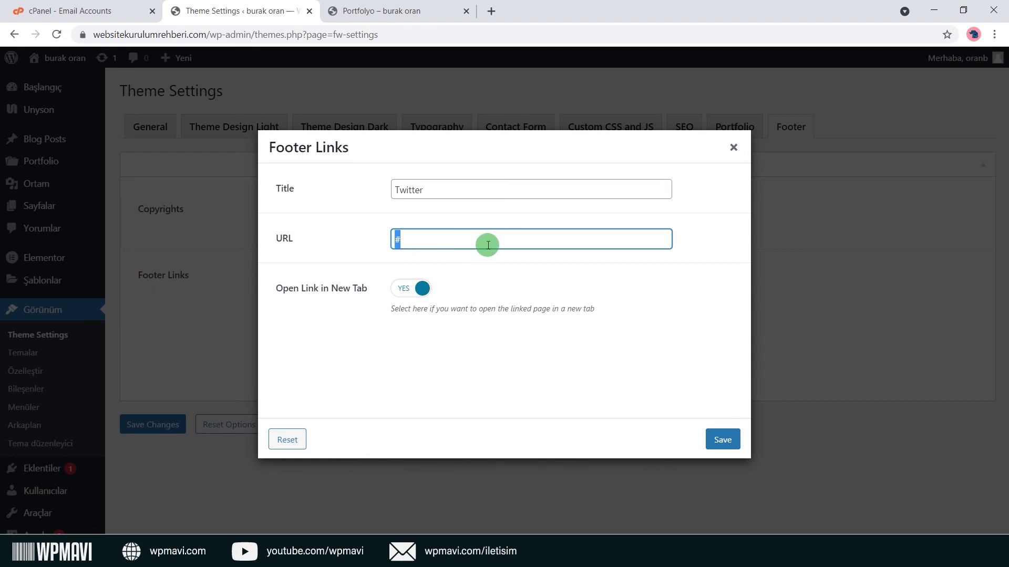
pyautogui.moveTo(488, 245); pyautogui.dragTo(349, 232)
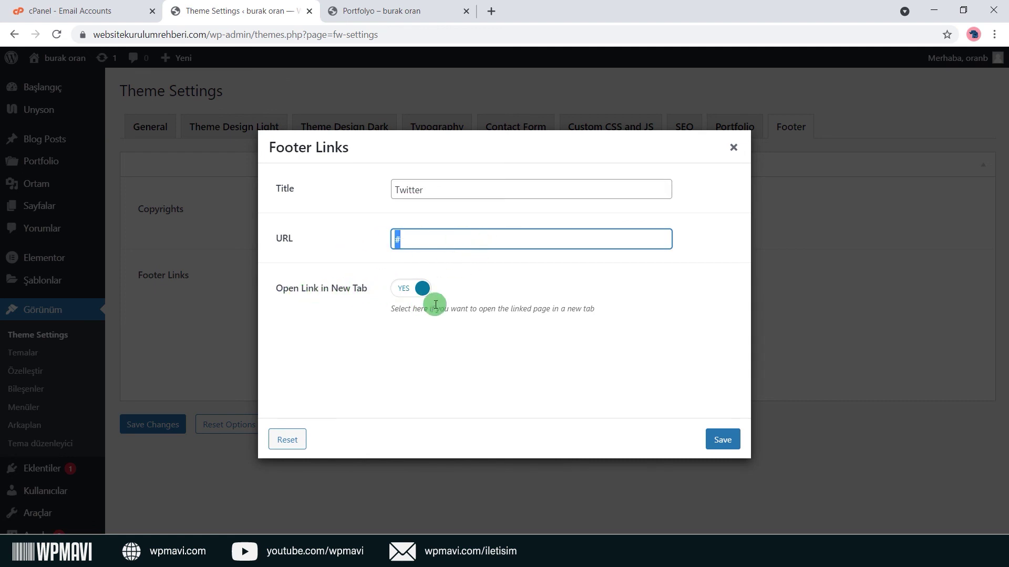
pyautogui.click(500, 292)
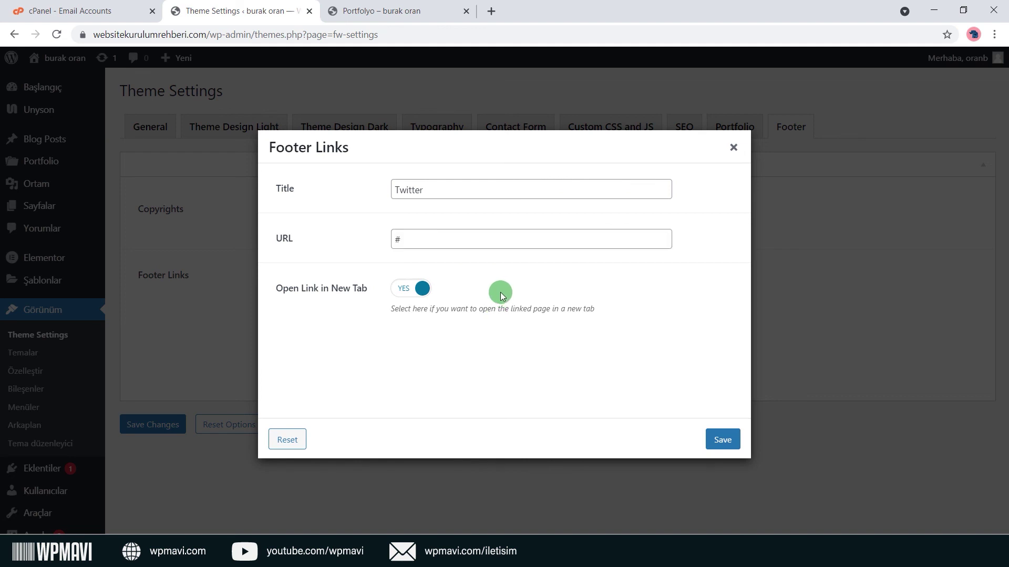
pyautogui.click(734, 147)
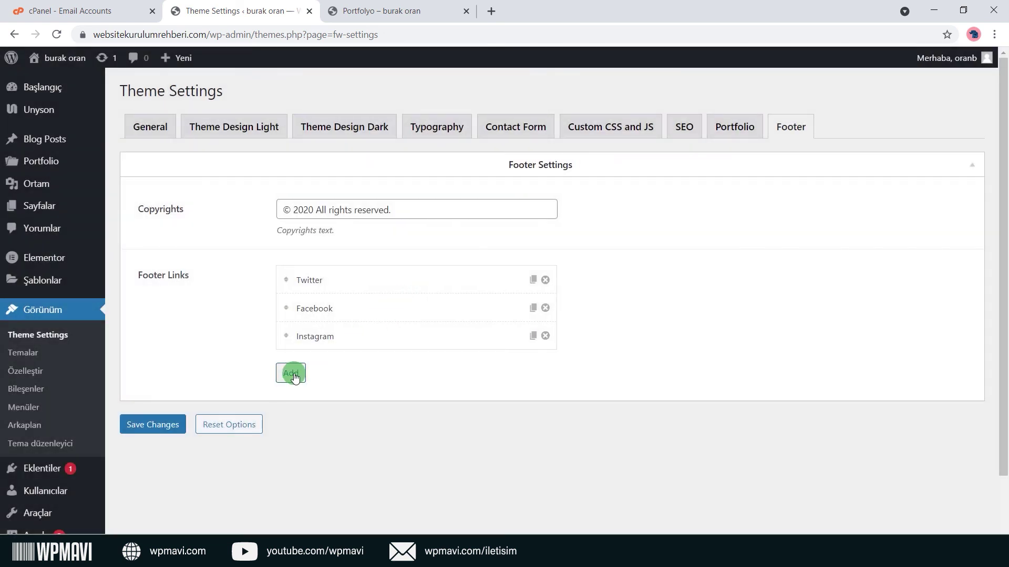
pyautogui.click(290, 373)
pyautogui.click(455, 193)
pyautogui.click(453, 239)
pyautogui.click(480, 188)
pyautogui.click(473, 231)
pyautogui.click(724, 331)
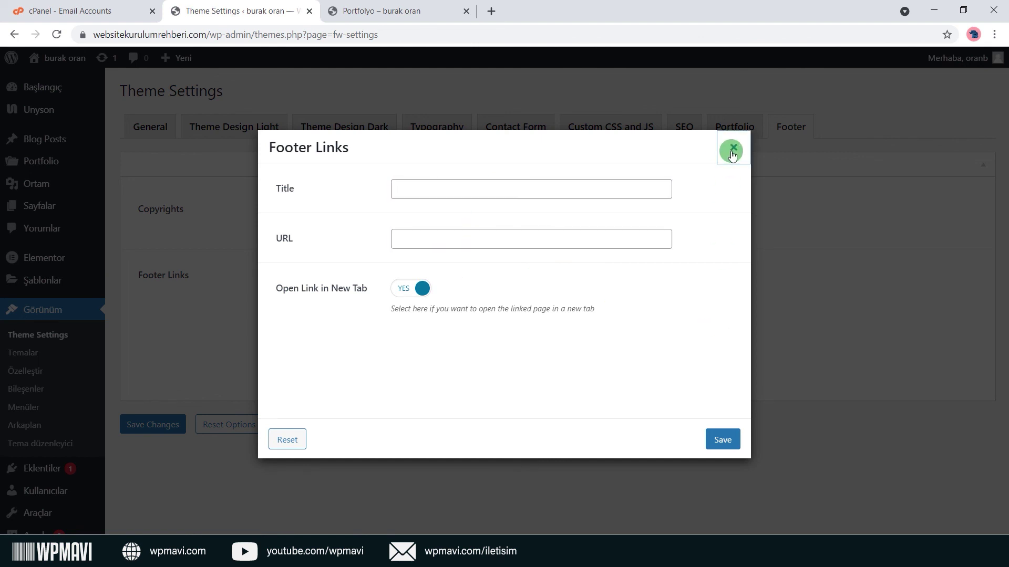
pyautogui.click(732, 151)
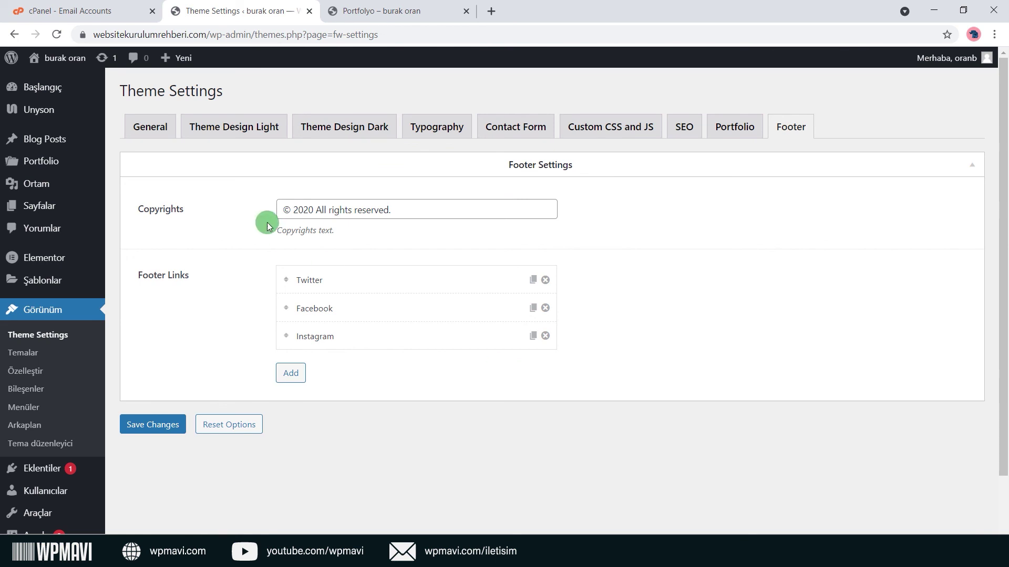
# Open the live homepage in a new tab from the site name link, placed after Portfolyo.
pyautogui.click(153, 126)
pyautogui.rightClick(74, 73)
pyautogui.click(105, 83)
pyautogui.moveTo(351, 19); pyautogui.dragTo(533, 12)
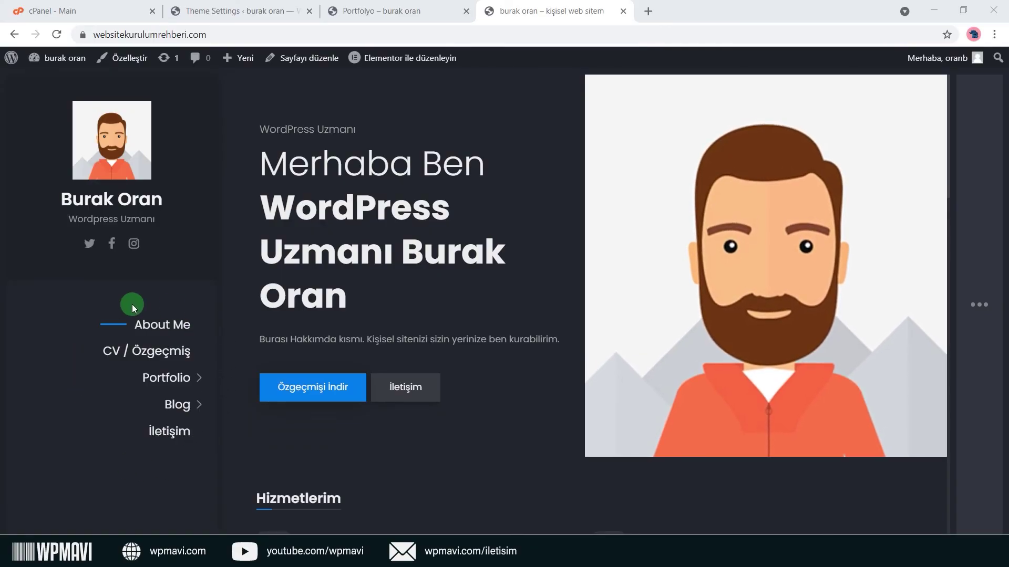
# Open the Başlangıç dashboard link in a new tab and switch to it.
pyautogui.moveTo(57, 58)
pyautogui.rightClick(53, 83)
pyautogui.click(65, 93)
pyautogui.click(699, 10)
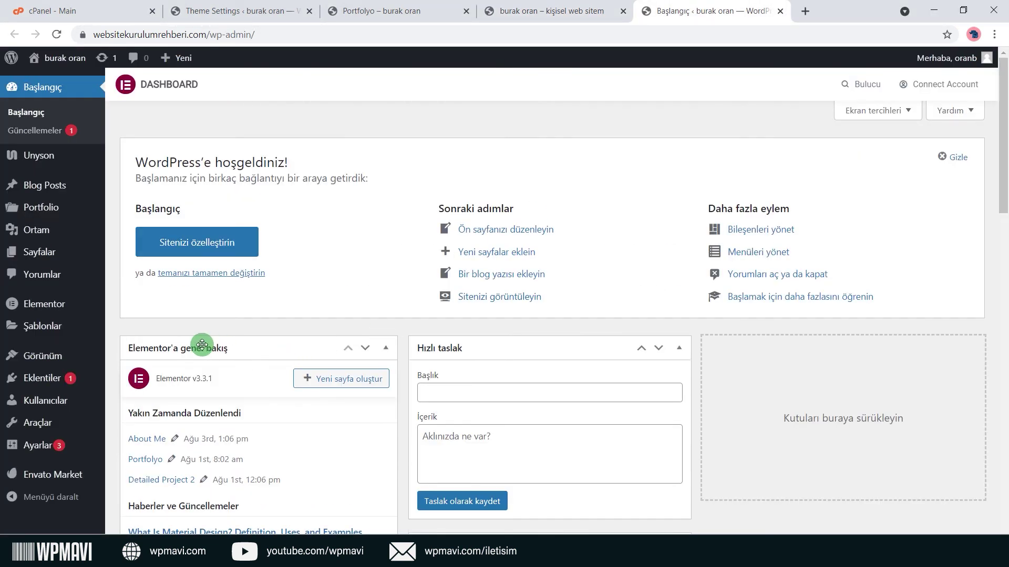
pyautogui.moveTo(79, 355)
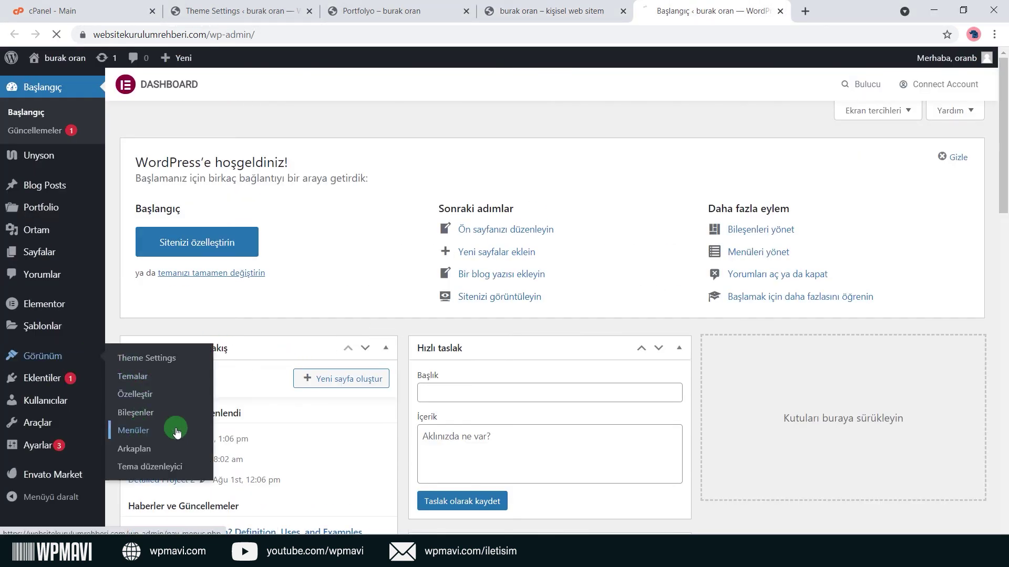
# Scroll the Menus screen and toggle the Sayfalar and Blog Posts boxes.
pyautogui.scroll(-10, 526, 282)
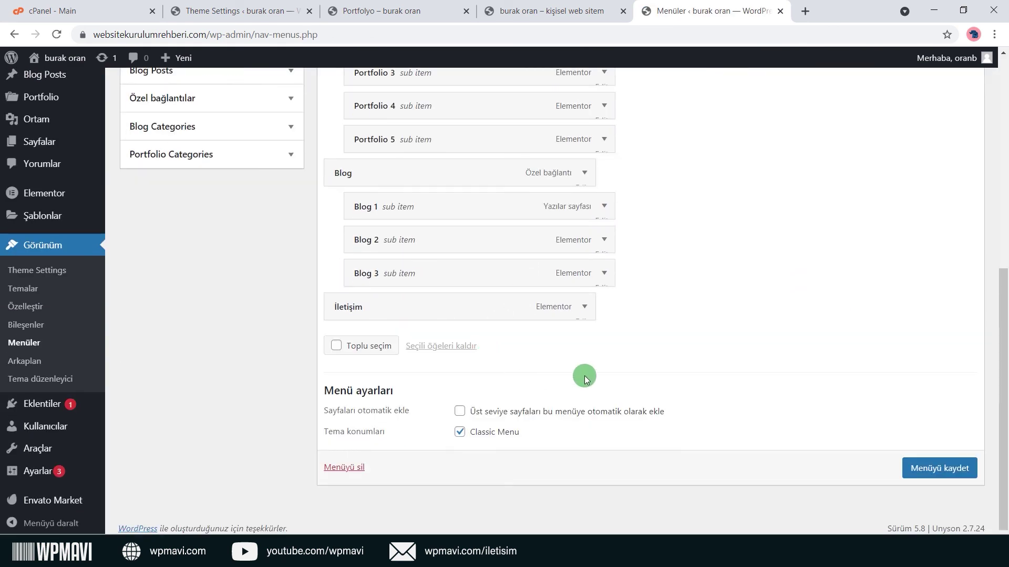
pyautogui.scroll(5, 603, 367)
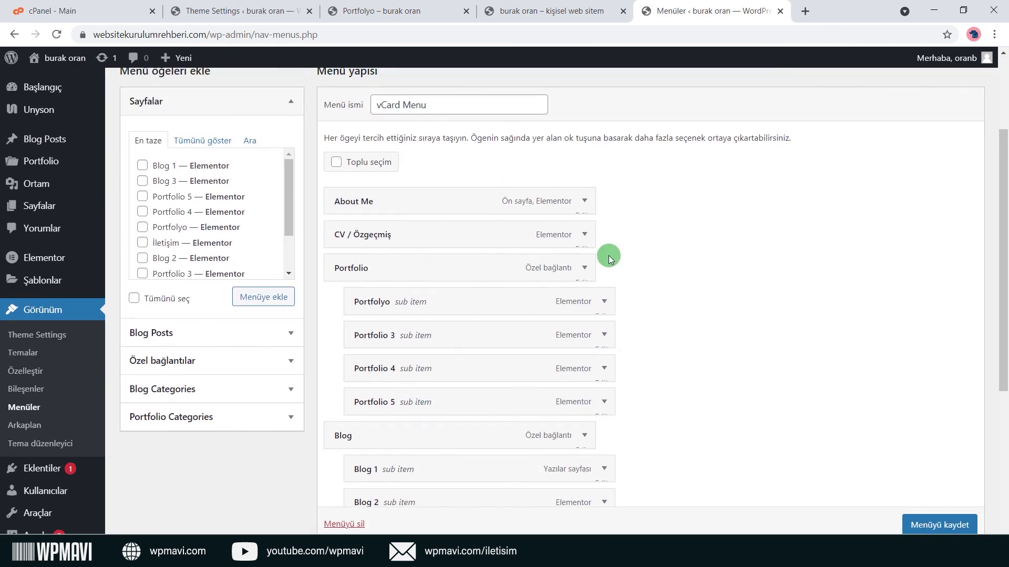
pyautogui.scroll(2, 394, 258)
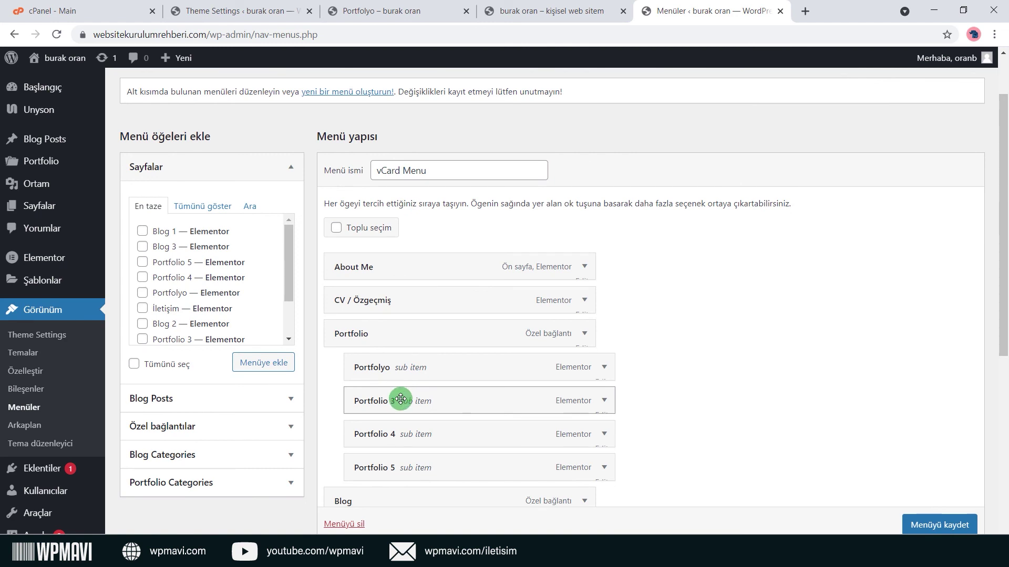
pyautogui.click(220, 178)
pyautogui.click(225, 194)
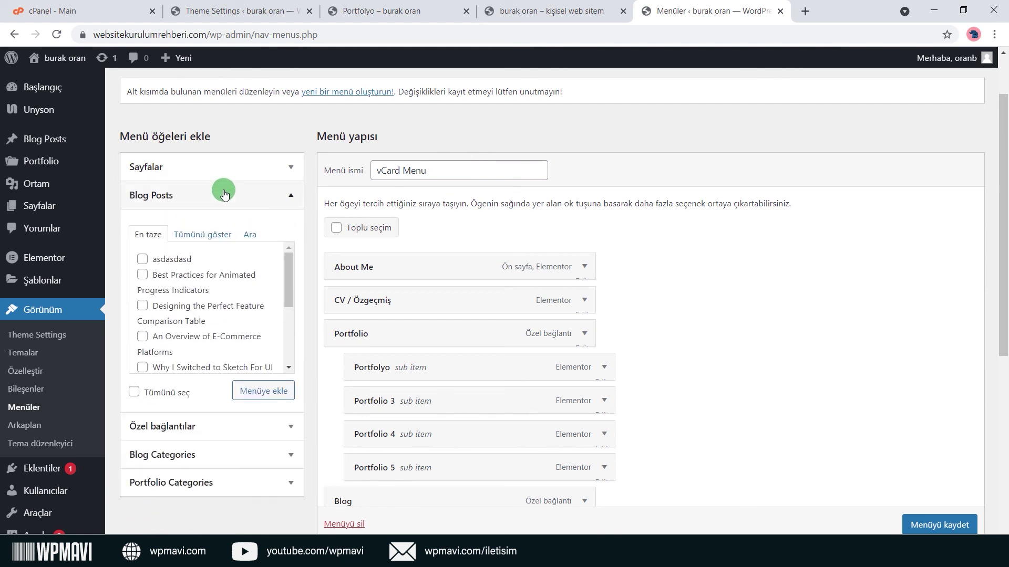
pyautogui.click(225, 194)
pyautogui.click(226, 165)
pyautogui.click(227, 166)
pyautogui.click(228, 196)
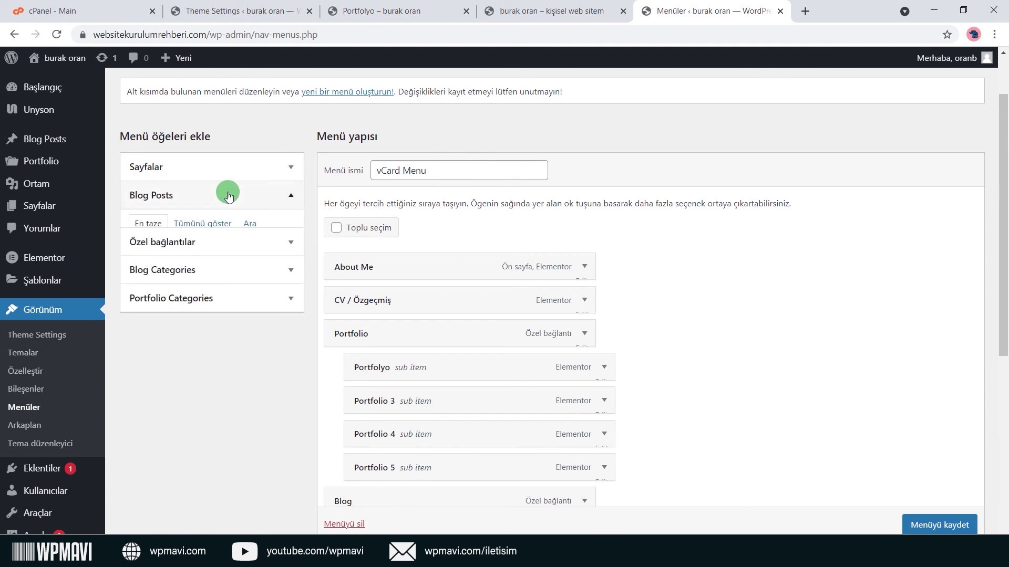
pyautogui.click(228, 195)
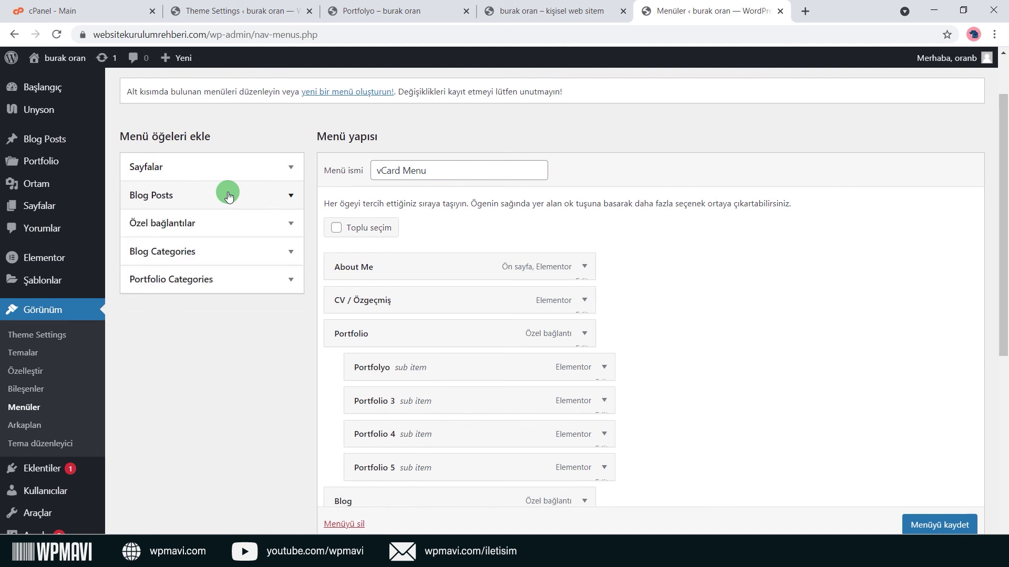
# Expand Sayfalar and show all pages with Tümünü göster to find CV / Özgeçmiş.
pyautogui.click(249, 171)
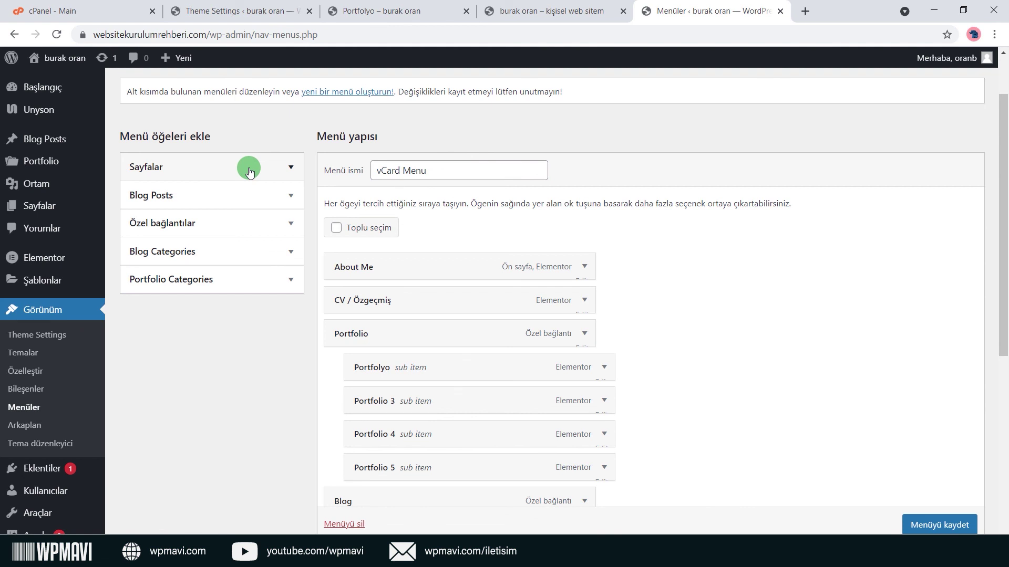
pyautogui.click(249, 170)
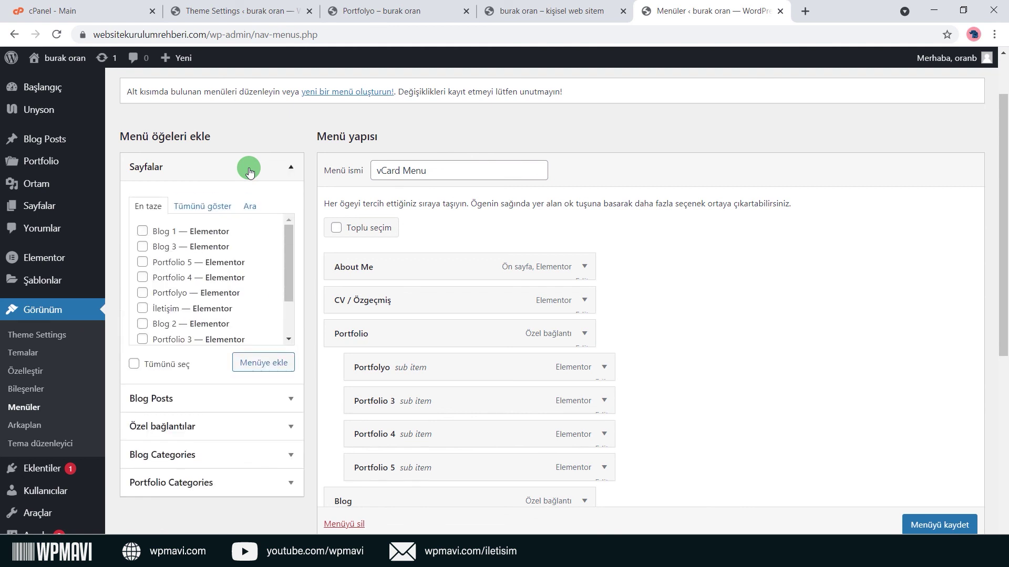
pyautogui.click(208, 207)
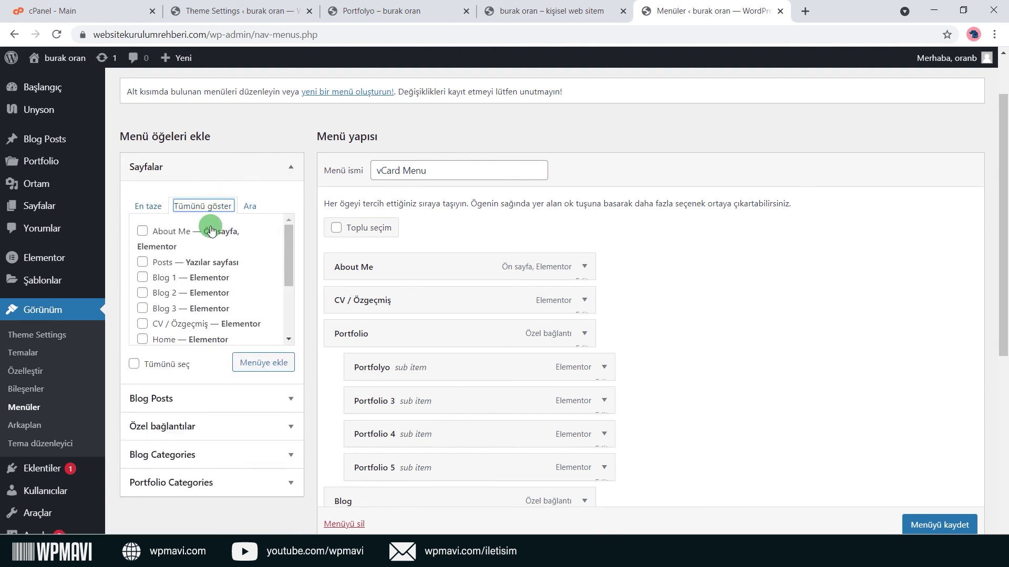
pyautogui.scroll(-3, 210, 241)
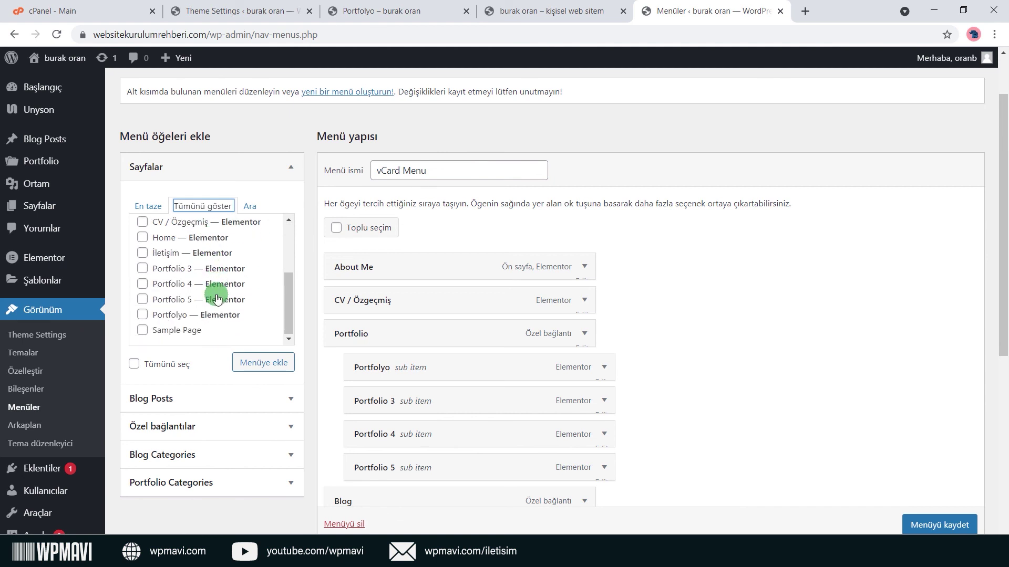
pyautogui.scroll(3, 215, 294)
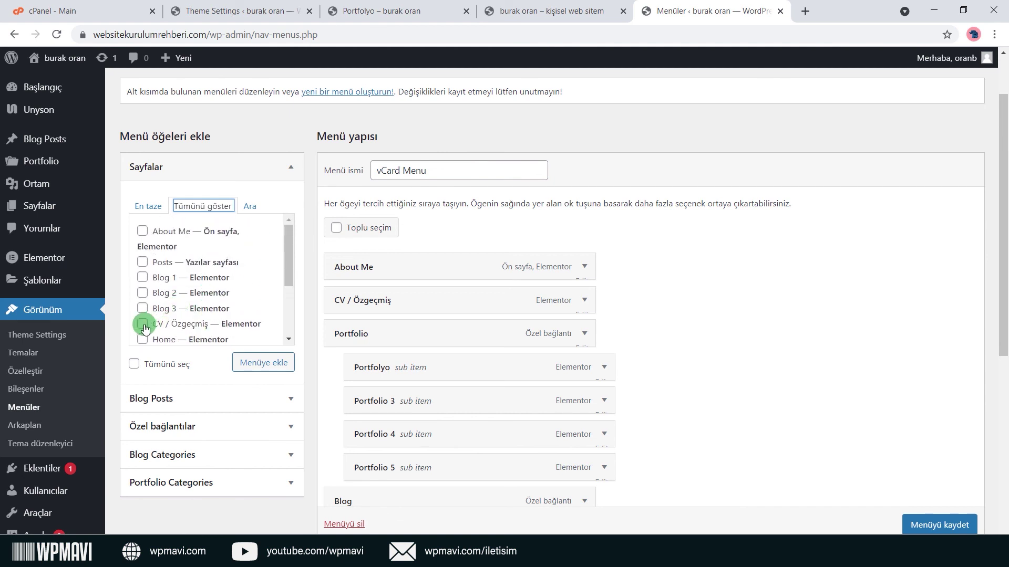
# Add CV / Özgeçmiş to the vCard Menu as a top-level item below the first, and save.
pyautogui.click(262, 362)
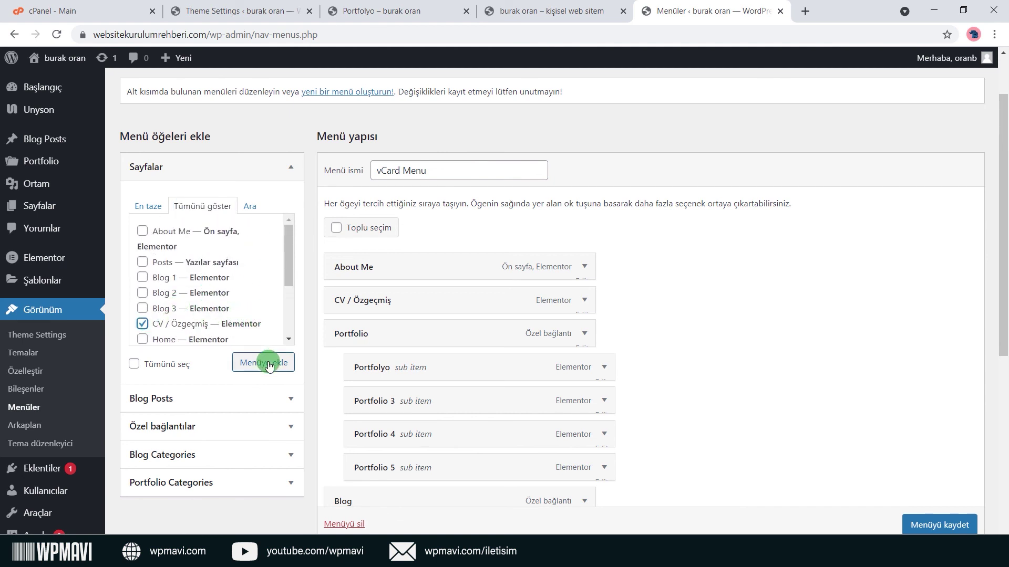
pyautogui.scroll(-1, 775, 232)
pyautogui.scroll(-6, 774, 232)
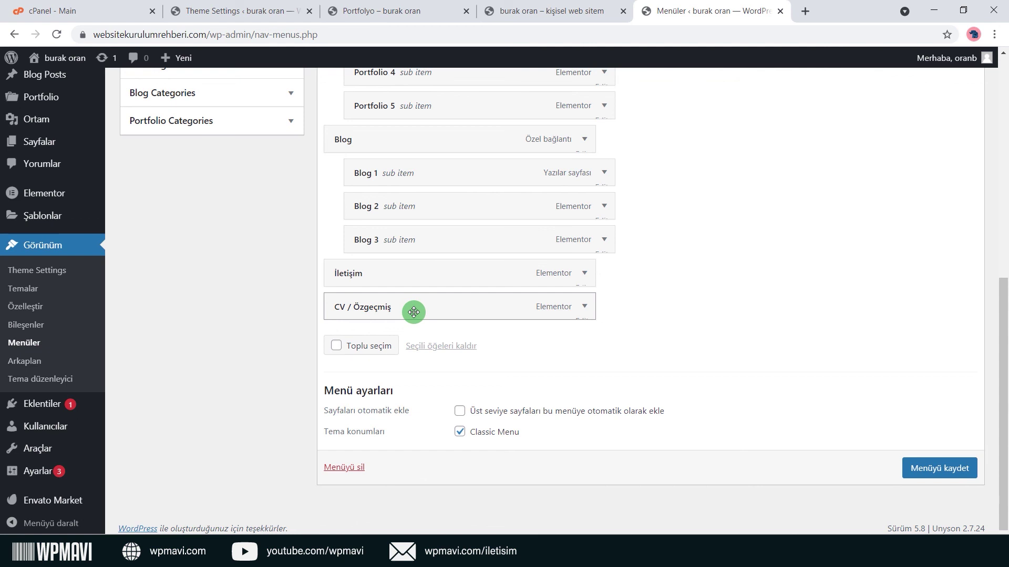
pyautogui.moveTo(406, 313); pyautogui.dragTo(402, 256)
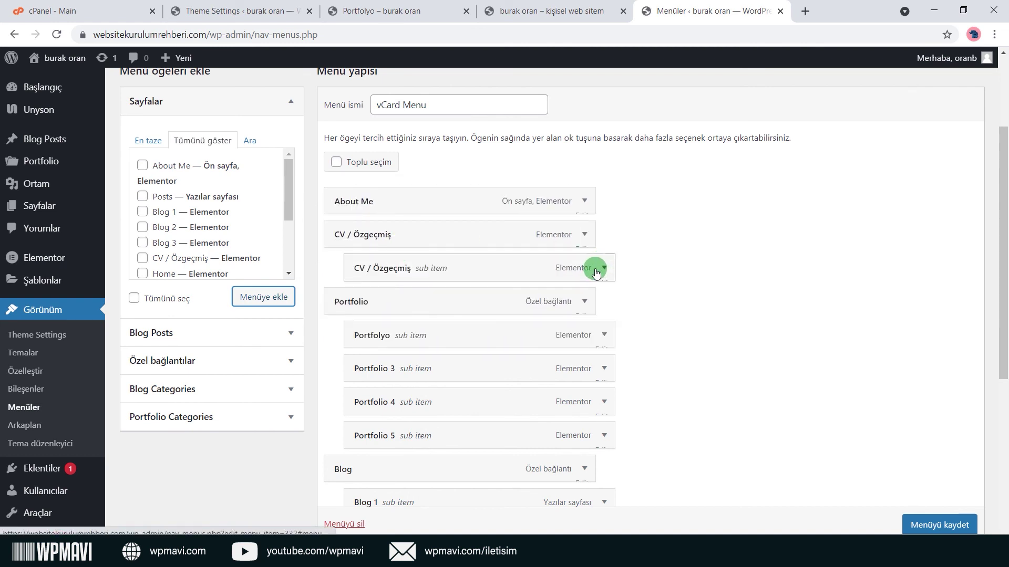
pyautogui.moveTo(595, 273); pyautogui.dragTo(572, 271)
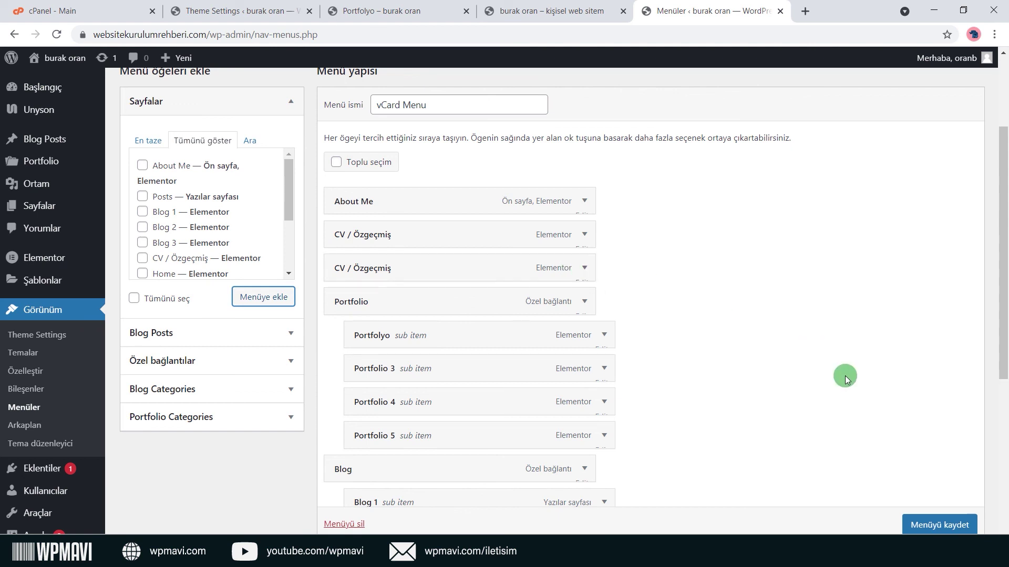
pyautogui.click(933, 520)
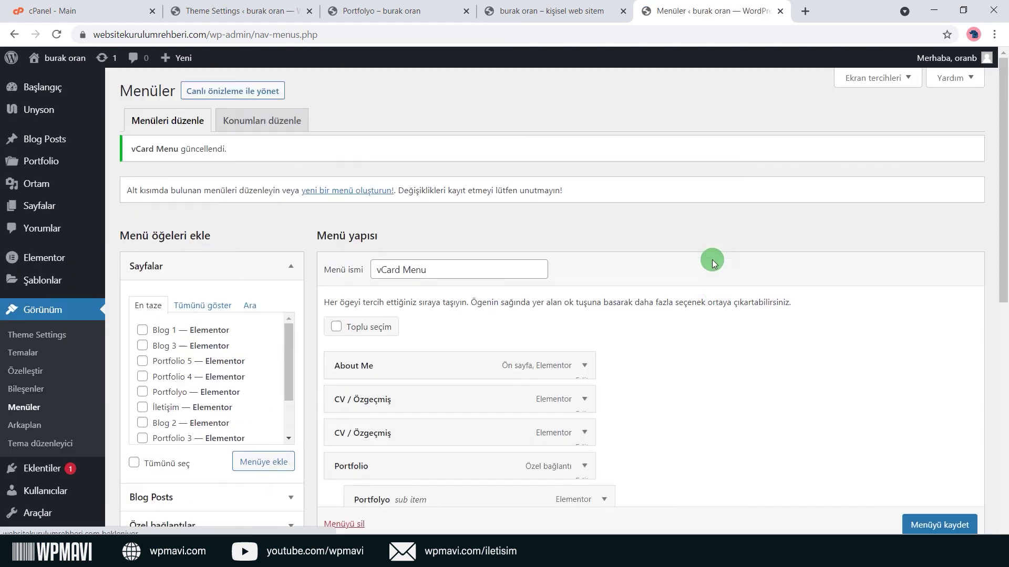
pyautogui.click(552, 10)
pyautogui.click(59, 34)
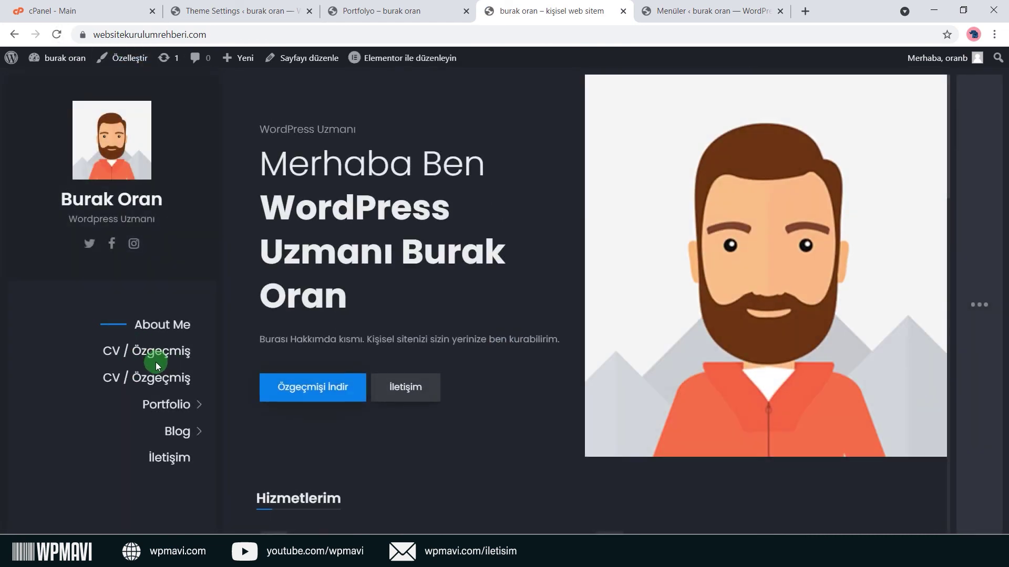
pyautogui.click(735, 8)
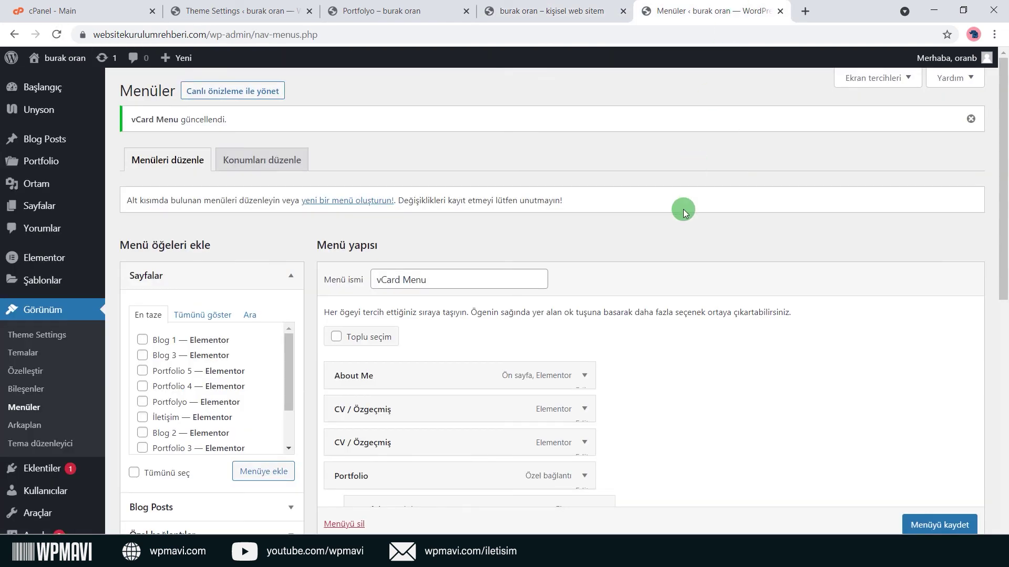
pyautogui.scroll(-6, 683, 209)
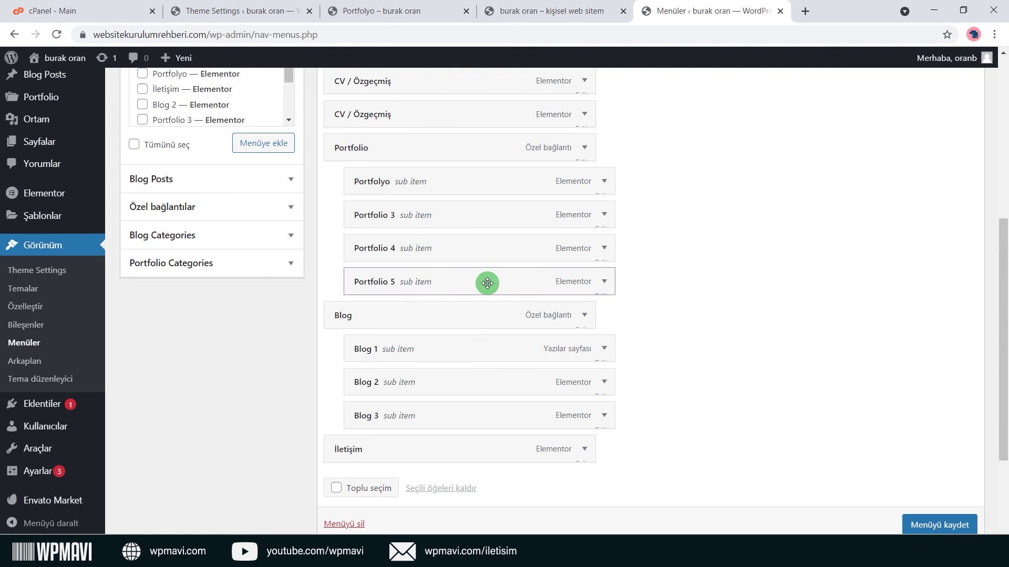
pyautogui.click(541, 10)
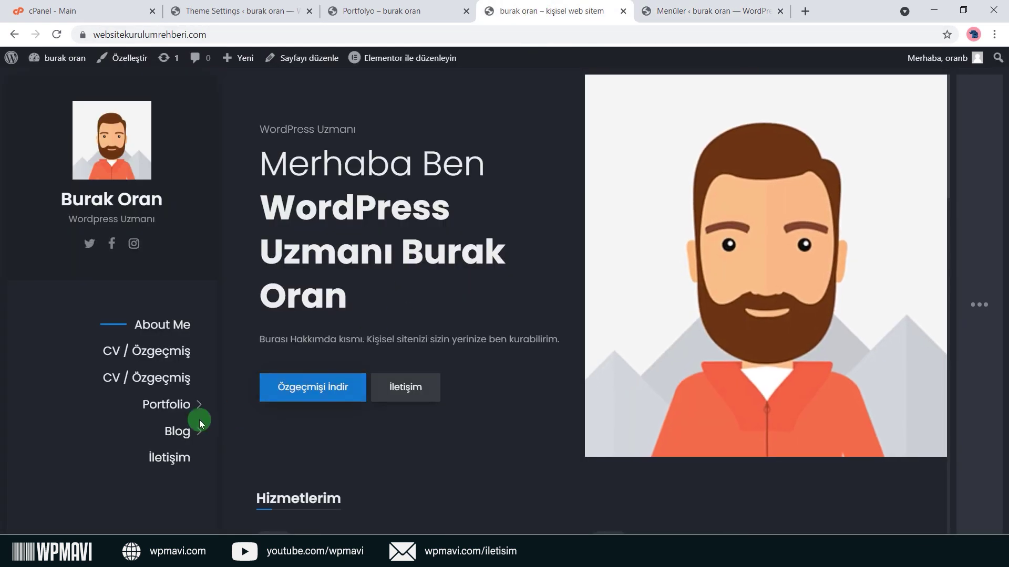
pyautogui.click(169, 405)
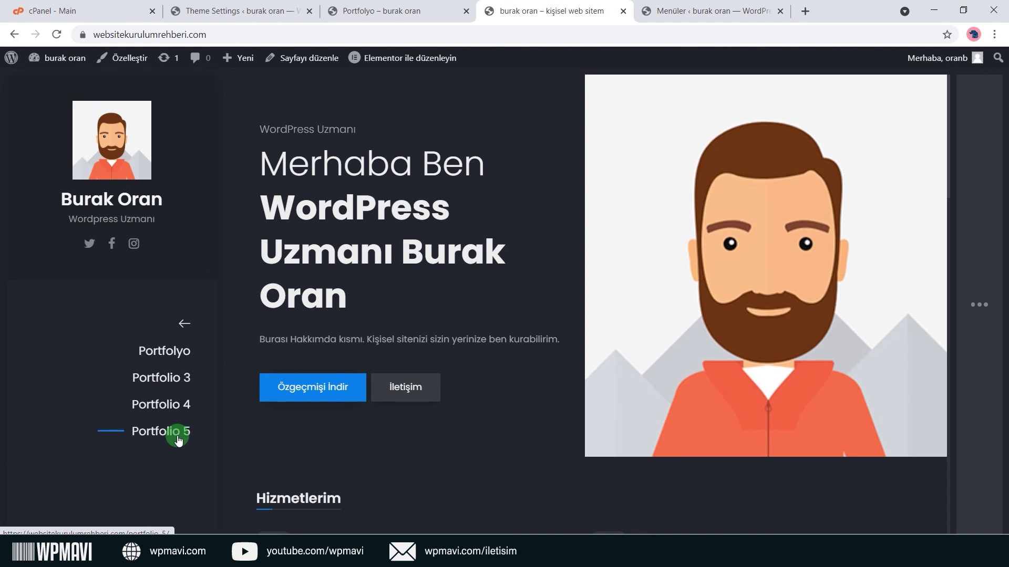
pyautogui.click(712, 11)
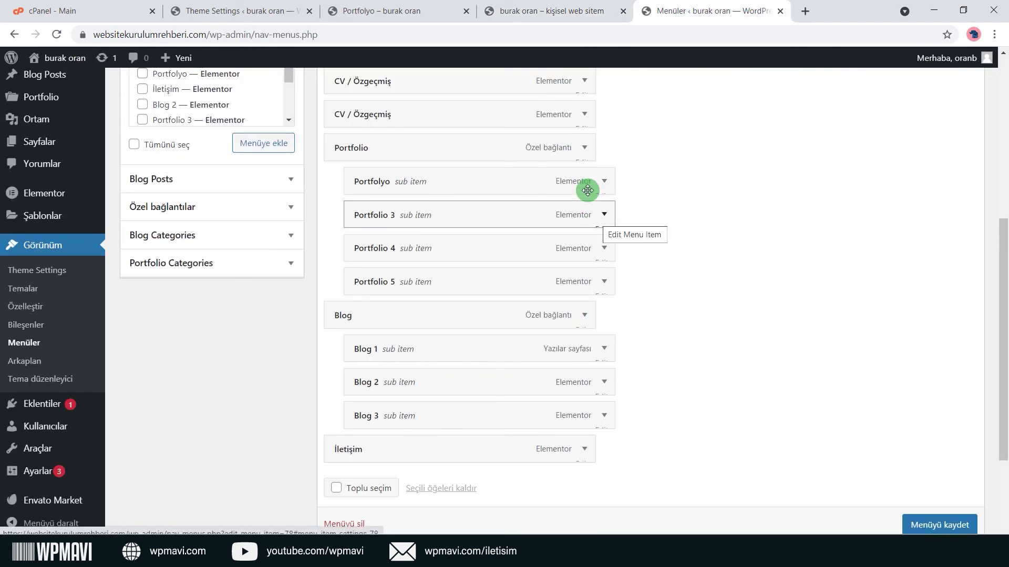
# Delete the second CV / Özgeçmiş item from the vCard Menu.
pyautogui.moveTo(539, 185); pyautogui.dragTo(507, 226)
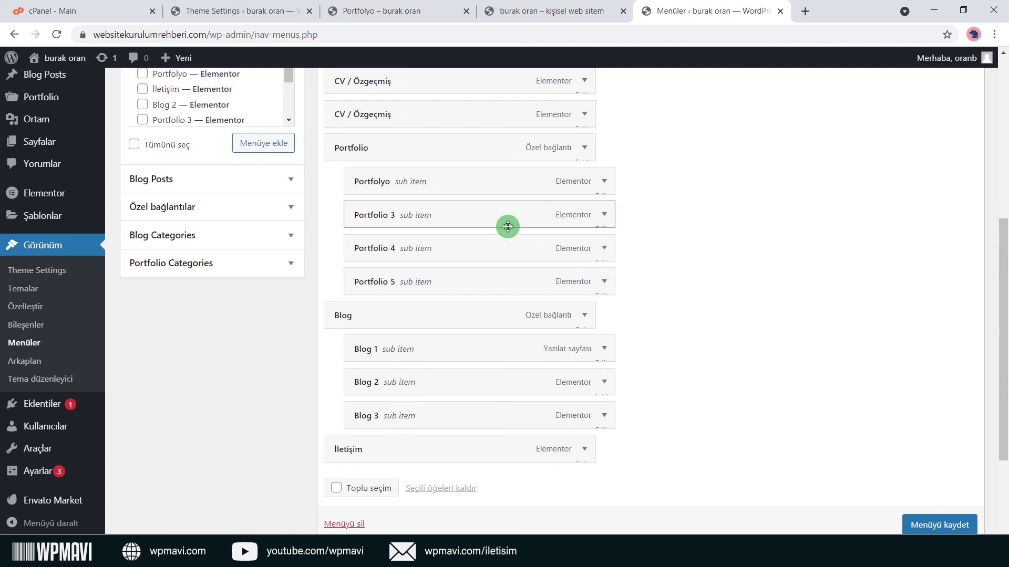
pyautogui.scroll(1, 507, 227)
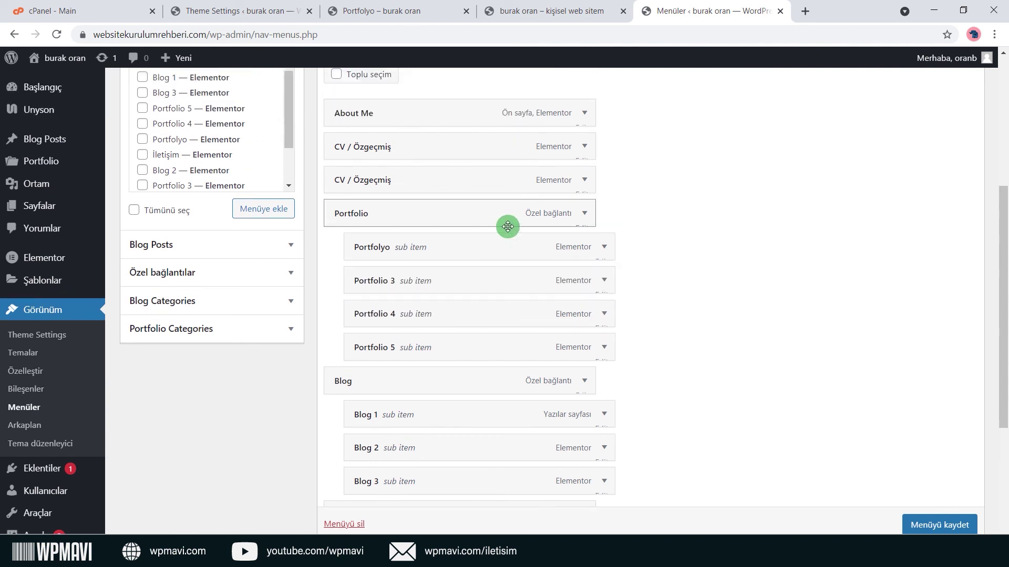
pyautogui.click(587, 182)
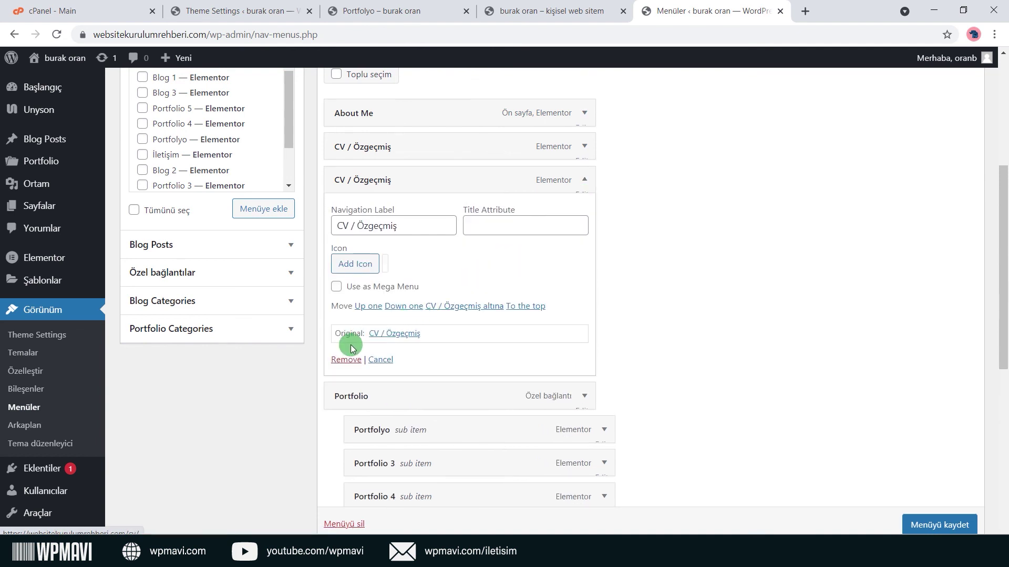
pyautogui.click(341, 362)
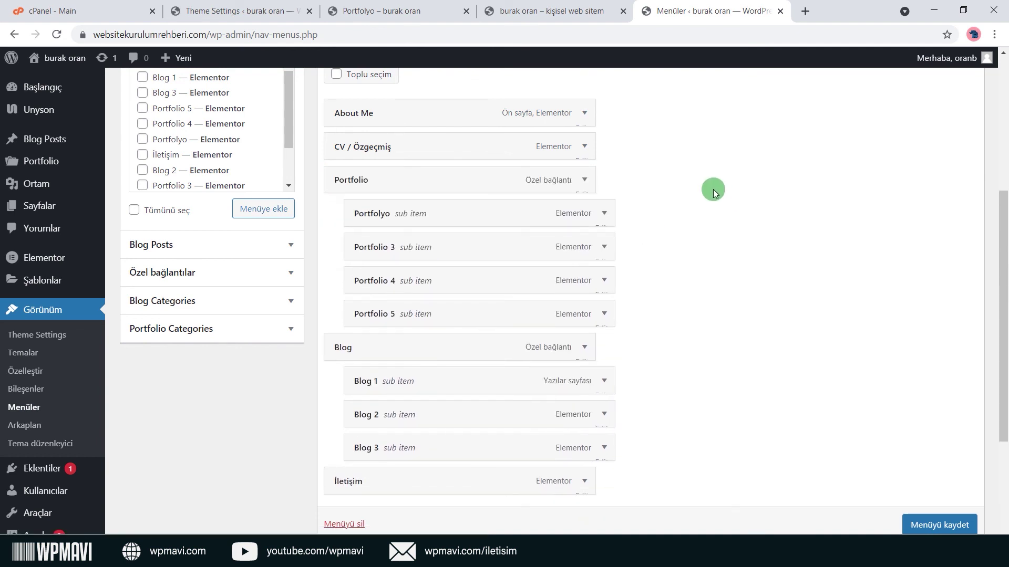
pyautogui.scroll(1, 674, 176)
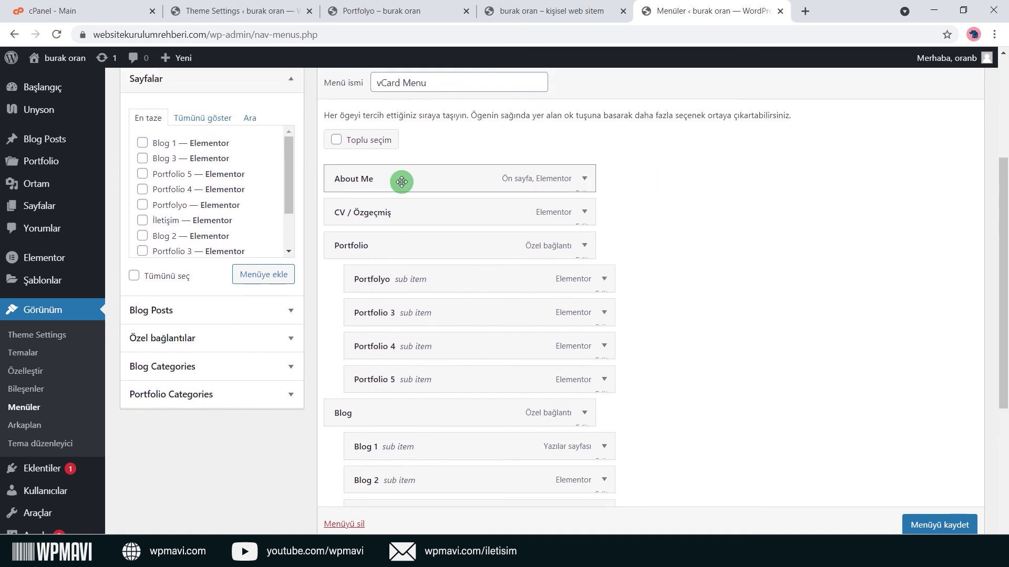
# Change the About Me navigation label to Hakkımda.
pyautogui.click(582, 180)
pyautogui.click(416, 225)
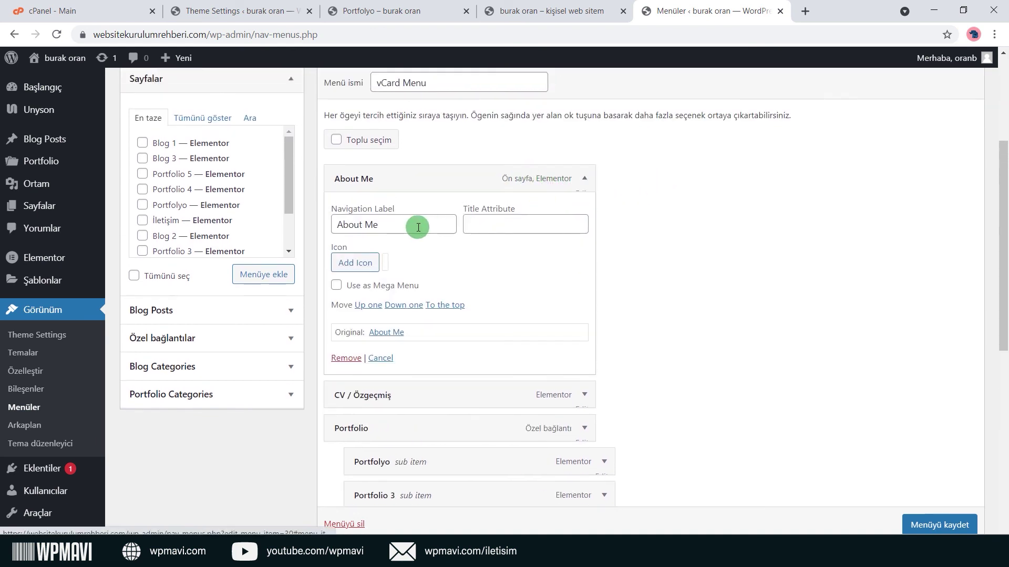
pyautogui.moveTo(416, 225); pyautogui.dragTo(338, 225)
pyautogui.write('Hakkımda')
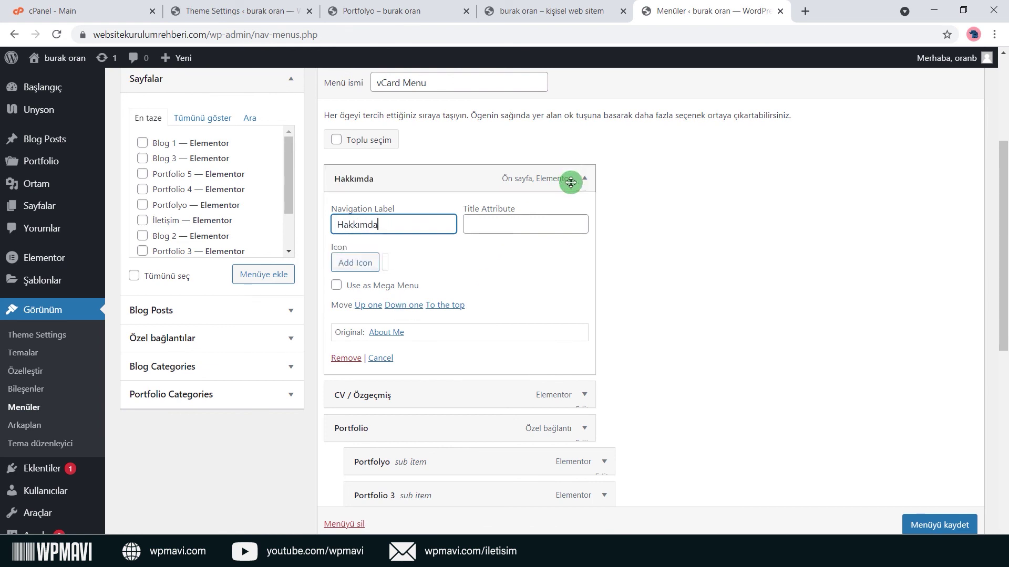
pyautogui.click(576, 179)
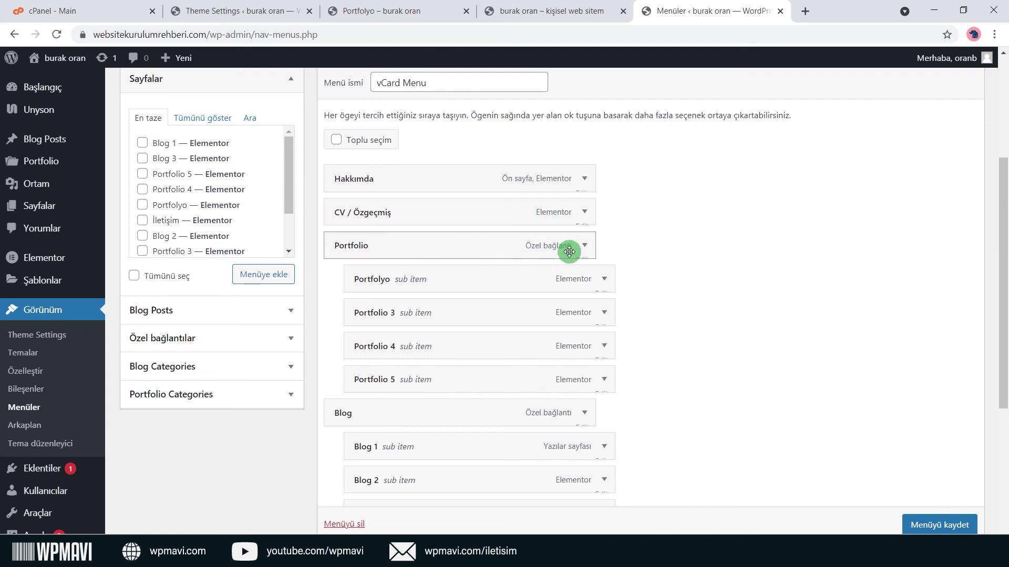
# Expand the Portfolio item, select its label, and collapse it again.
pyautogui.click(592, 251)
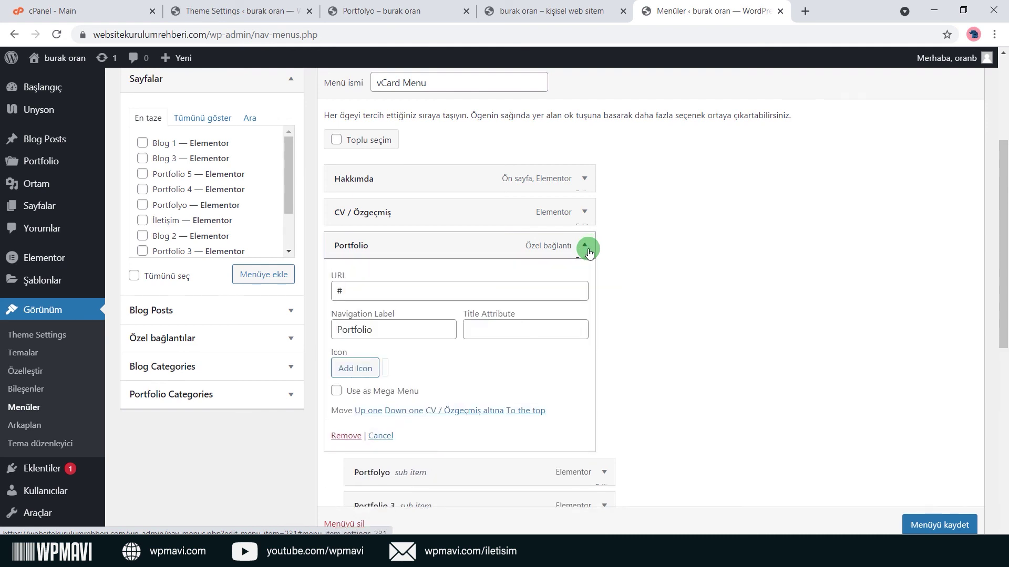
pyautogui.doubleClick(439, 324)
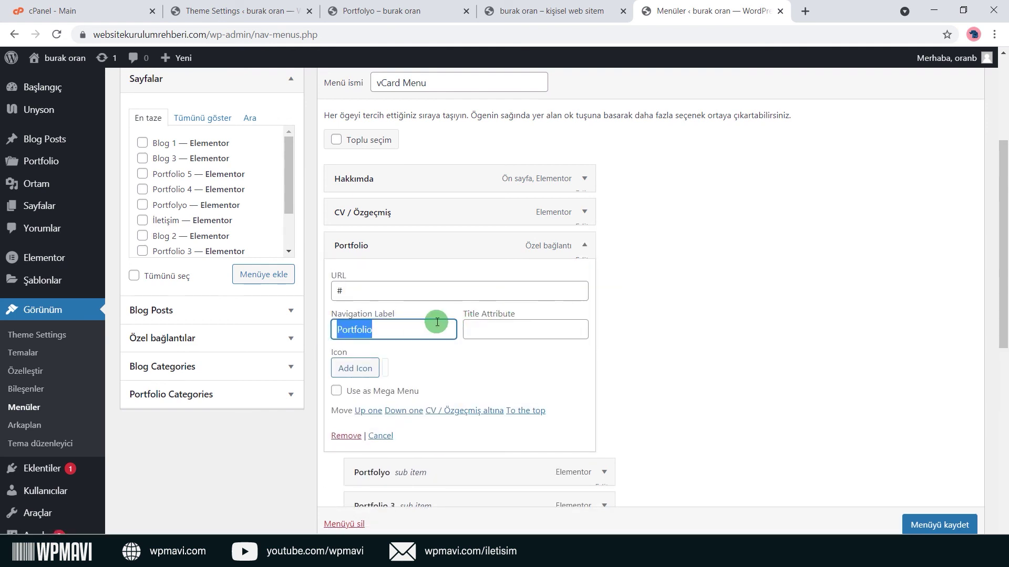
pyautogui.click(580, 254)
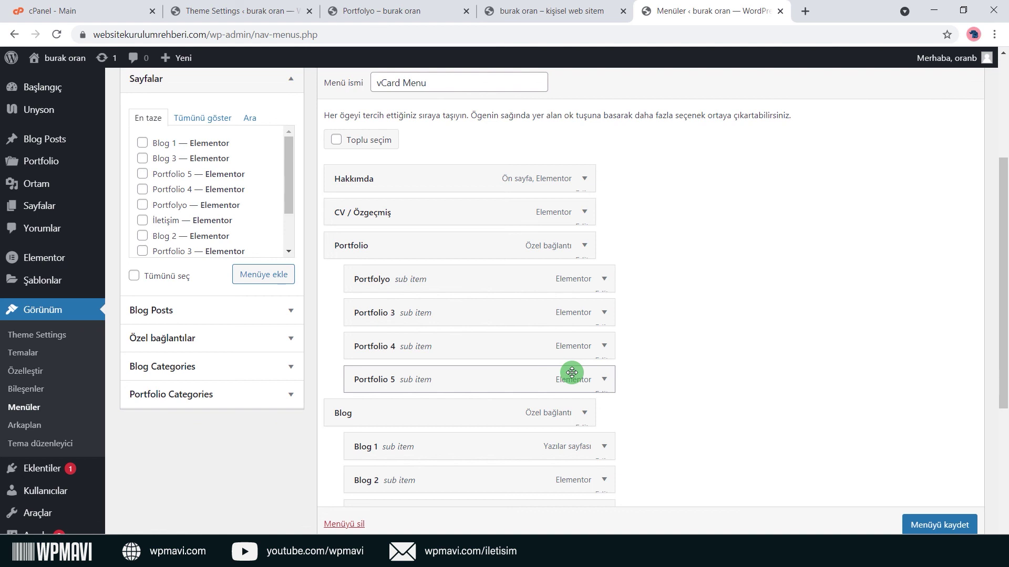
# Remove the Portfolio custom link and all its sub-items from the vCard Menu.
pyautogui.click(603, 379)
pyautogui.scroll(-3, 601, 374)
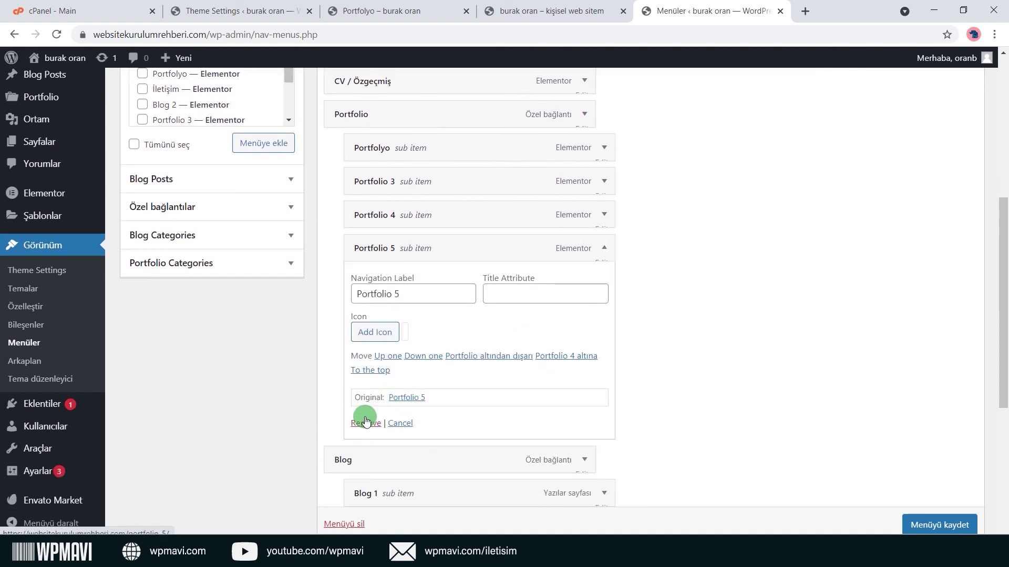
pyautogui.click(366, 422)
pyautogui.click(603, 215)
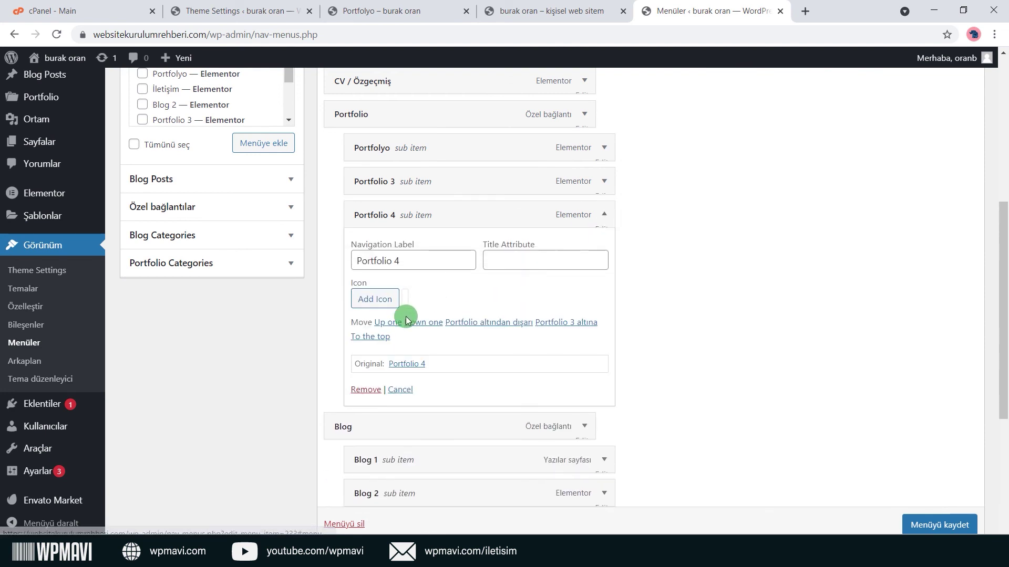
pyautogui.click(366, 389)
pyautogui.click(366, 348)
pyautogui.click(603, 147)
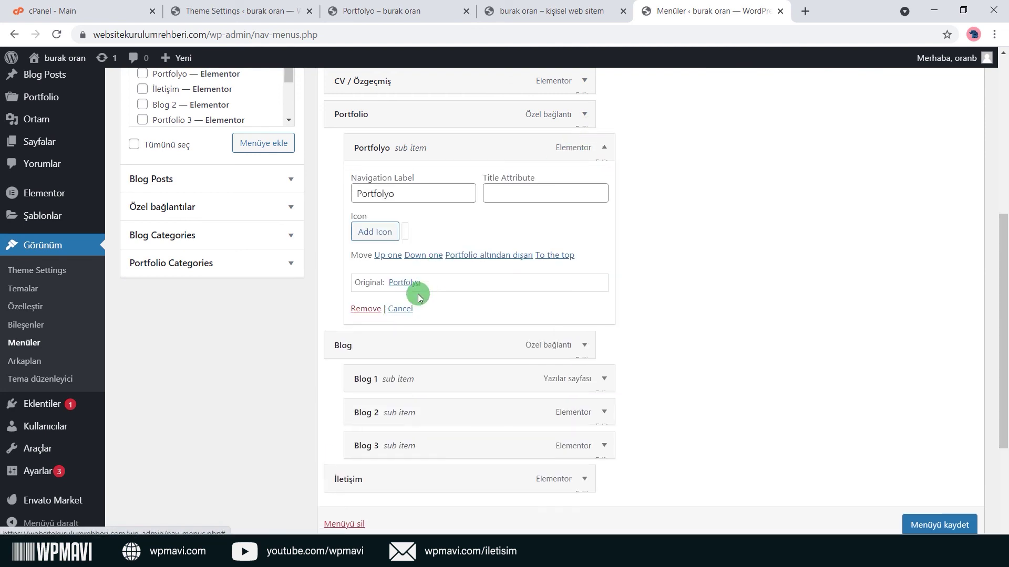
pyautogui.click(366, 308)
pyautogui.click(587, 142)
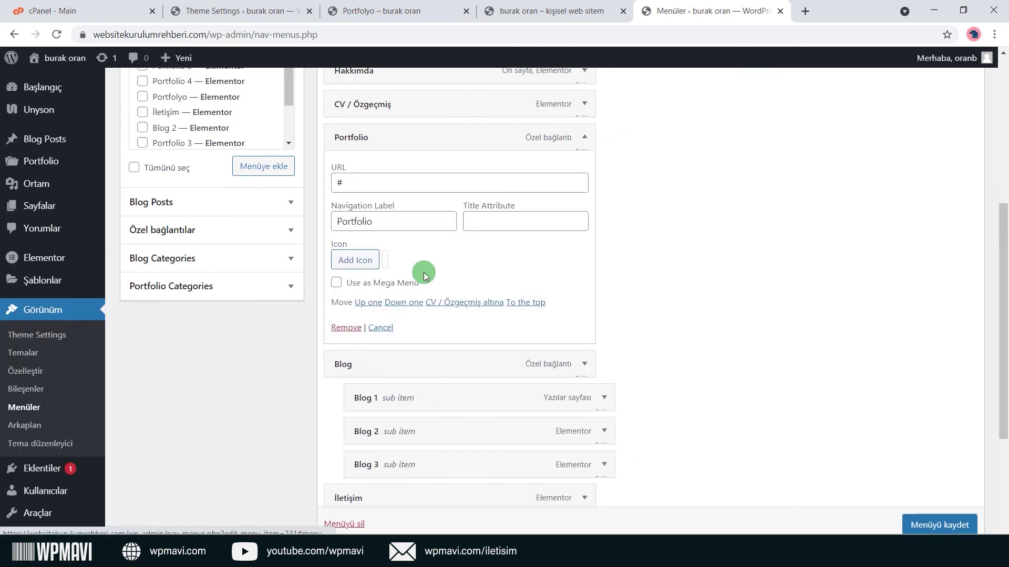
pyautogui.click(344, 329)
pyautogui.scroll(1, 427, 277)
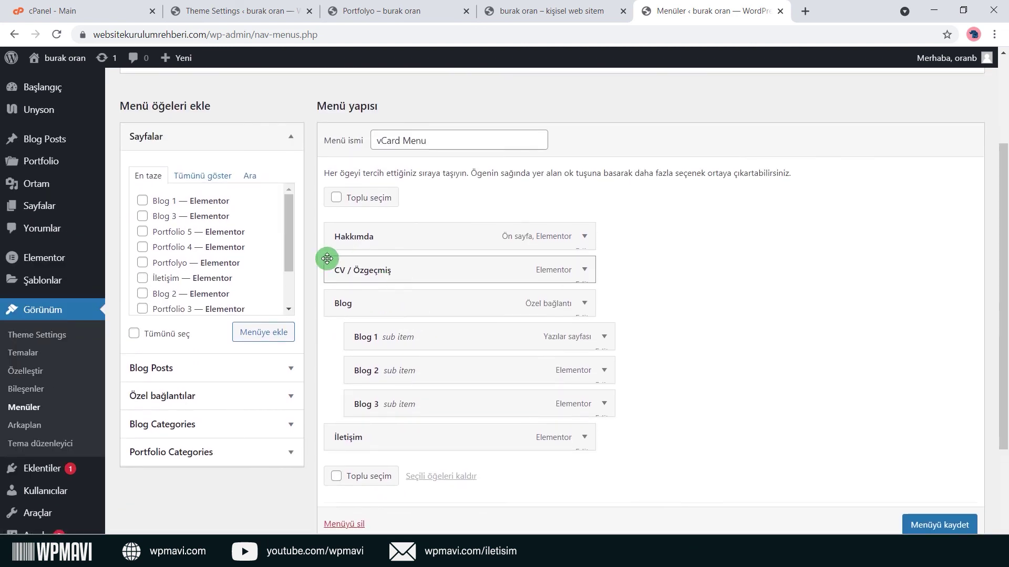
# Add the Portfolyo page from Tümünü göster and drag it below CV / Özgeçmiş.
pyautogui.click(209, 178)
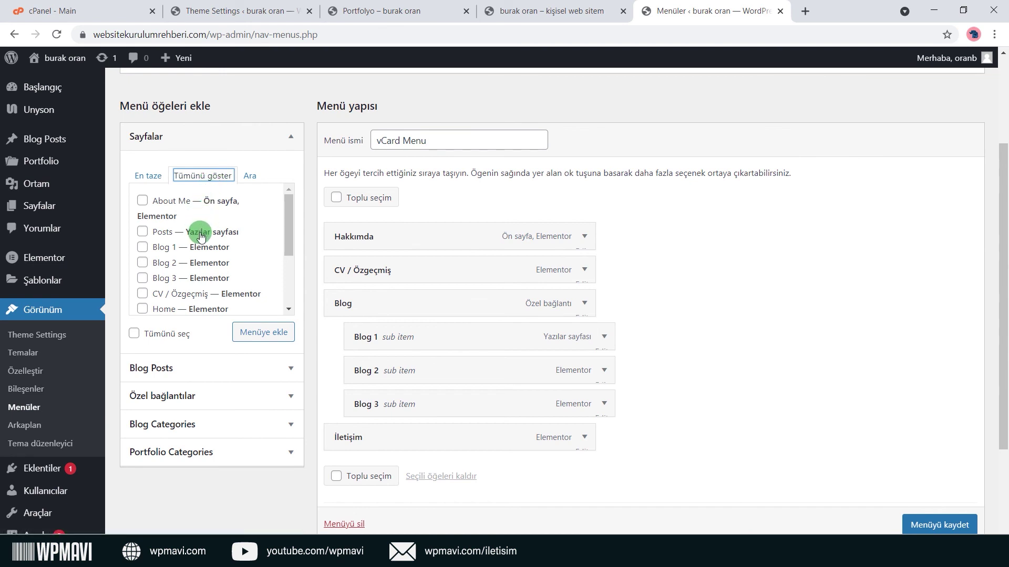
pyautogui.scroll(-4, 202, 232)
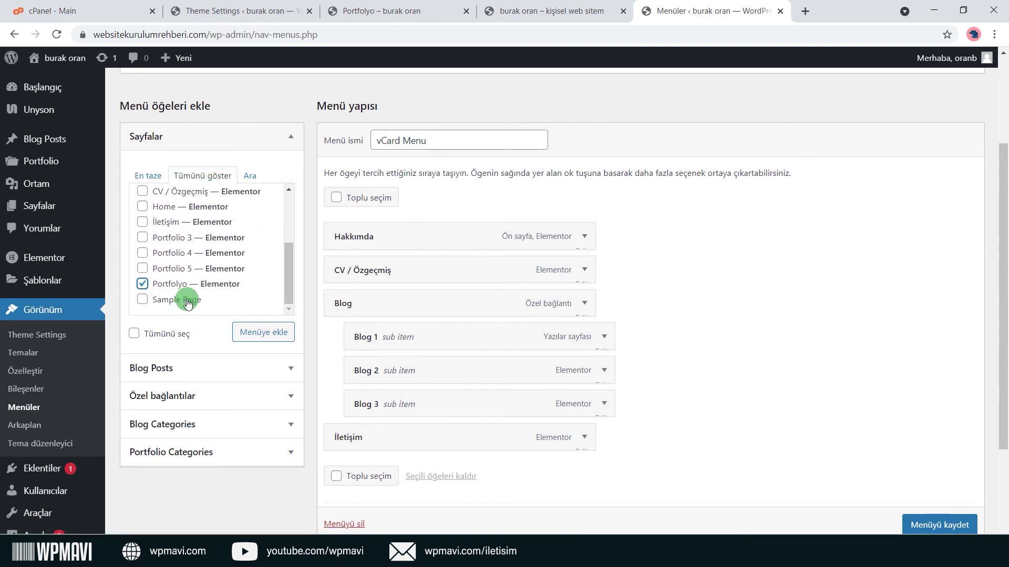
pyautogui.click(241, 336)
pyautogui.scroll(-3, 609, 281)
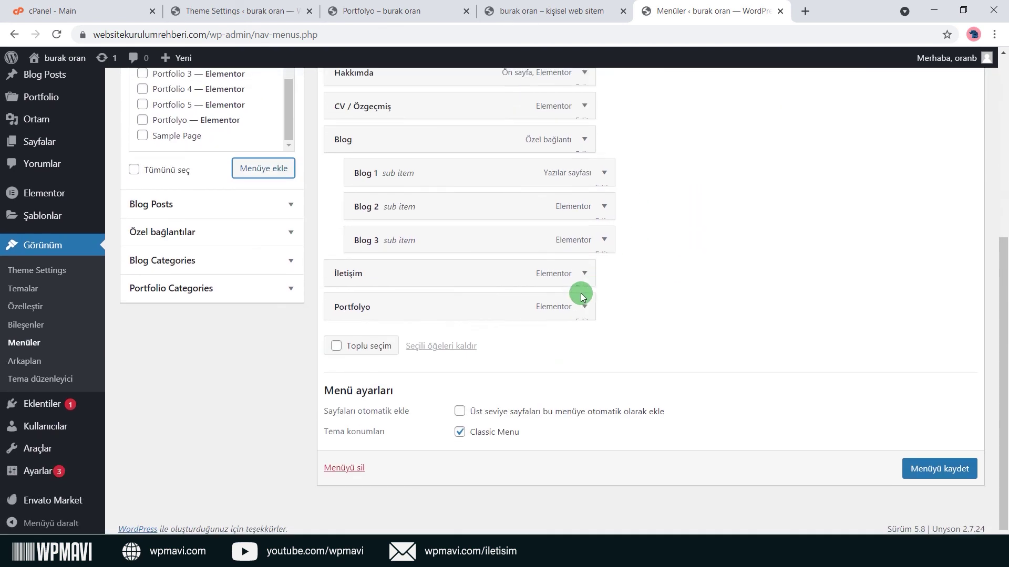
pyautogui.scroll(5, 475, 338)
pyautogui.moveTo(441, 316); pyautogui.dragTo(441, 436)
pyautogui.scroll(-3, 612, 376)
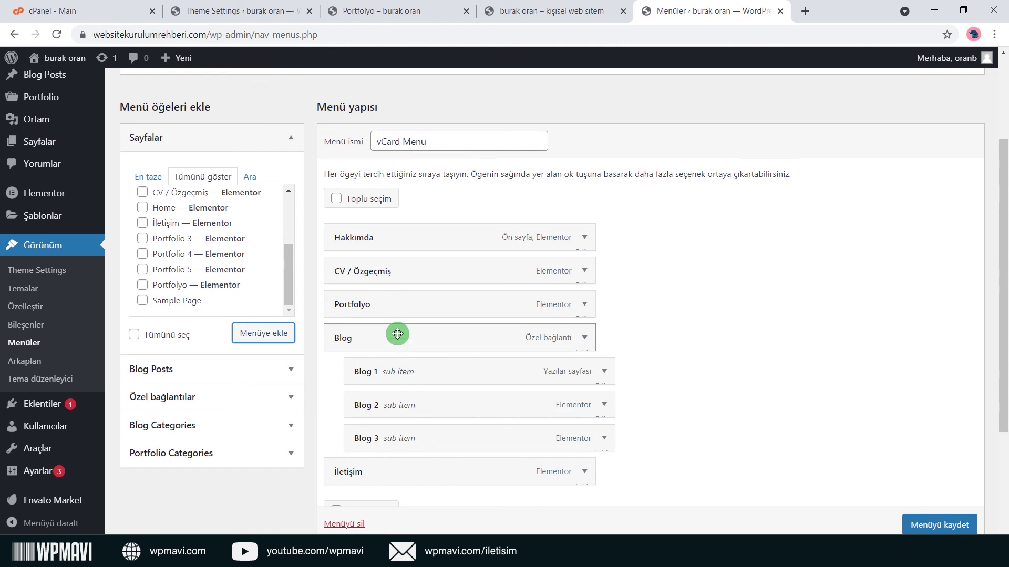
pyautogui.scroll(-1, 518, 374)
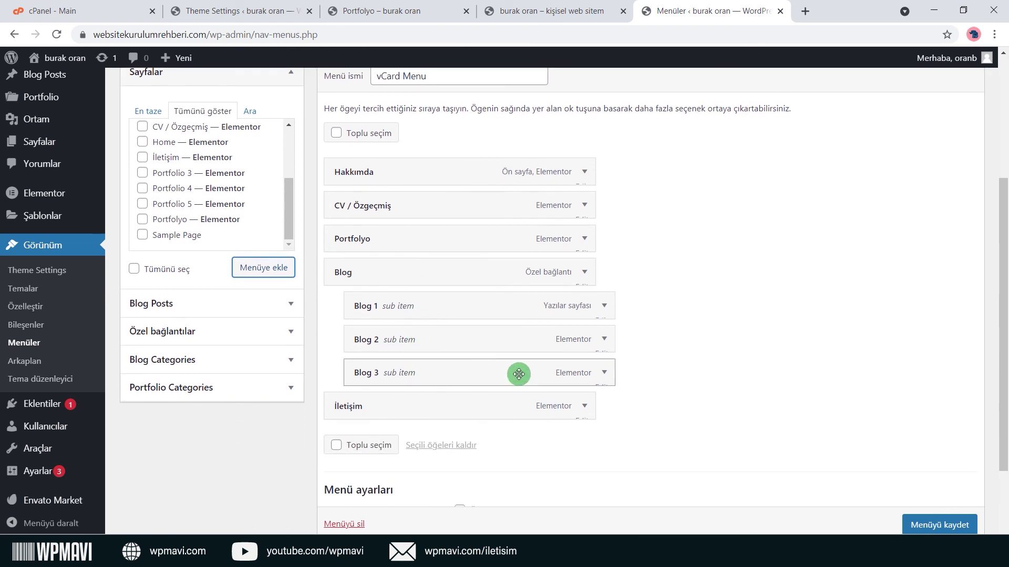
# Remove the Blog custom link and its Blog 1, Blog 2 and Blog 3 sub-items.
pyautogui.click(604, 373)
pyautogui.scroll(-2, 378, 399)
pyautogui.click(373, 400)
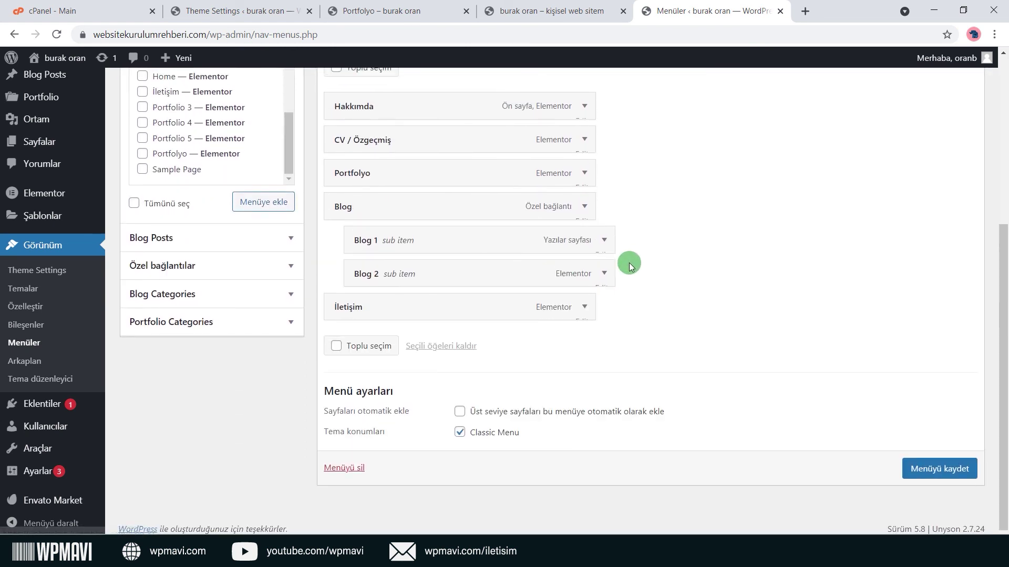
pyautogui.click(606, 272)
pyautogui.click(365, 433)
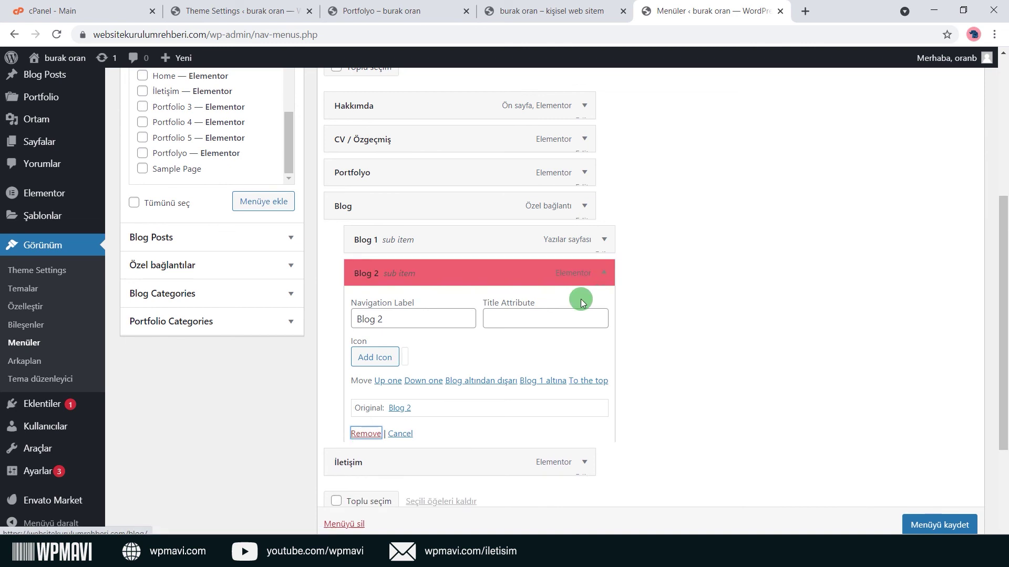
pyautogui.click(604, 273)
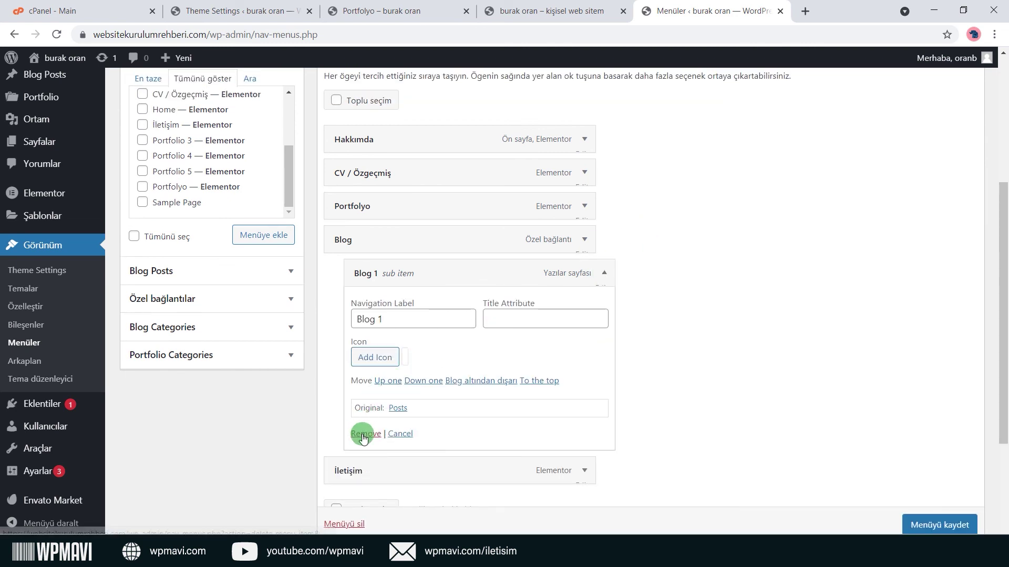
pyautogui.click(363, 435)
pyautogui.click(584, 272)
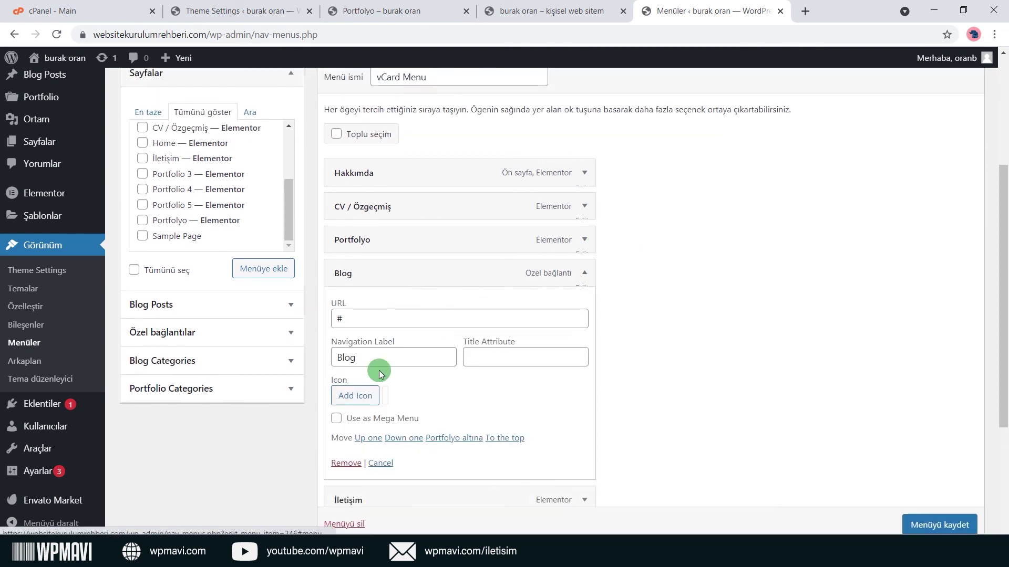
pyautogui.click(344, 464)
pyautogui.scroll(3, 277, 253)
pyautogui.scroll(1, 277, 254)
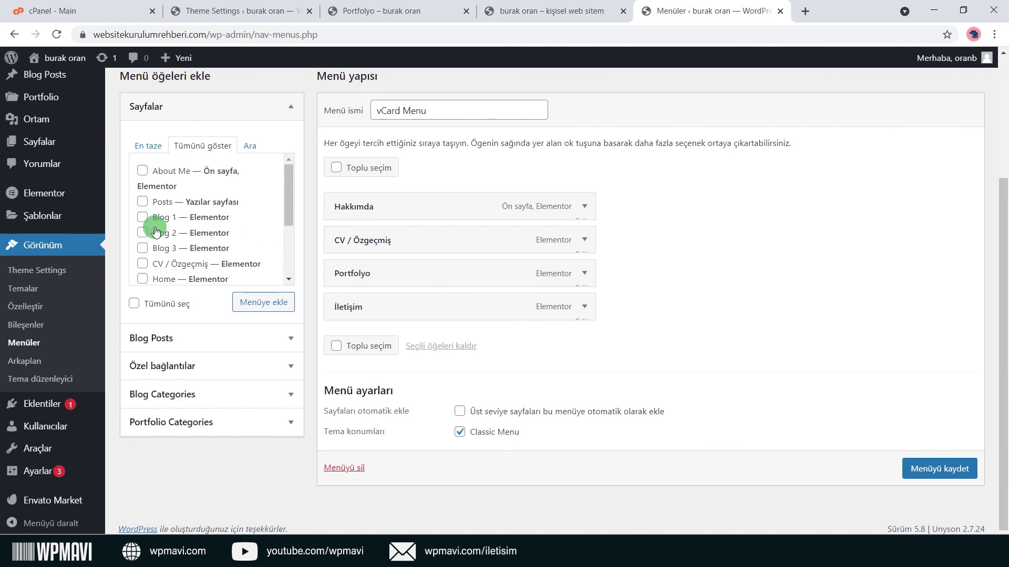
# Add Posts labelled Yazılarım, move CV / Özgeçmiş before İletişim, and save the menu.
pyautogui.click(255, 303)
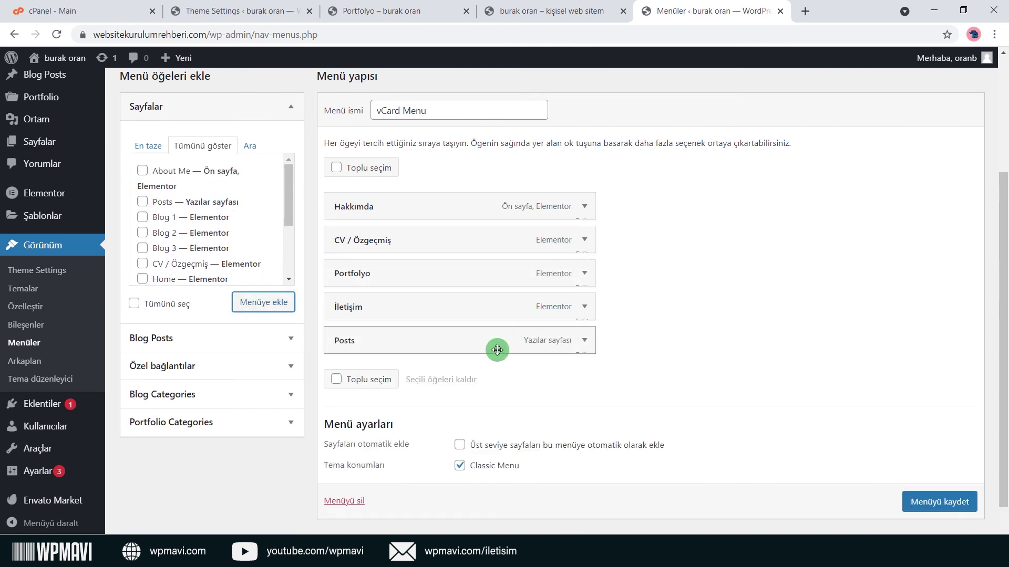
pyautogui.moveTo(497, 350); pyautogui.dragTo(475, 311)
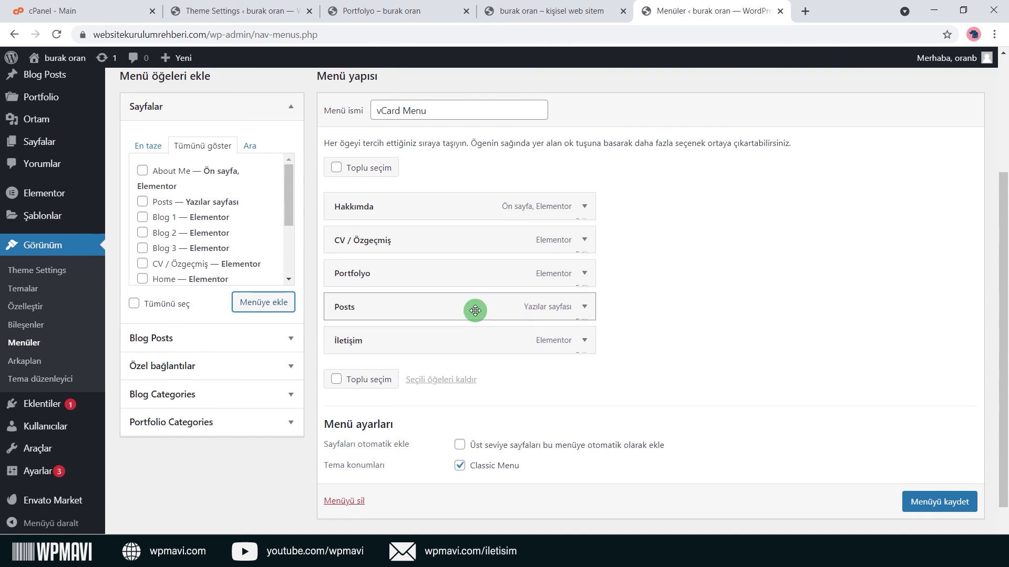
pyautogui.click(582, 308)
pyautogui.doubleClick(443, 351)
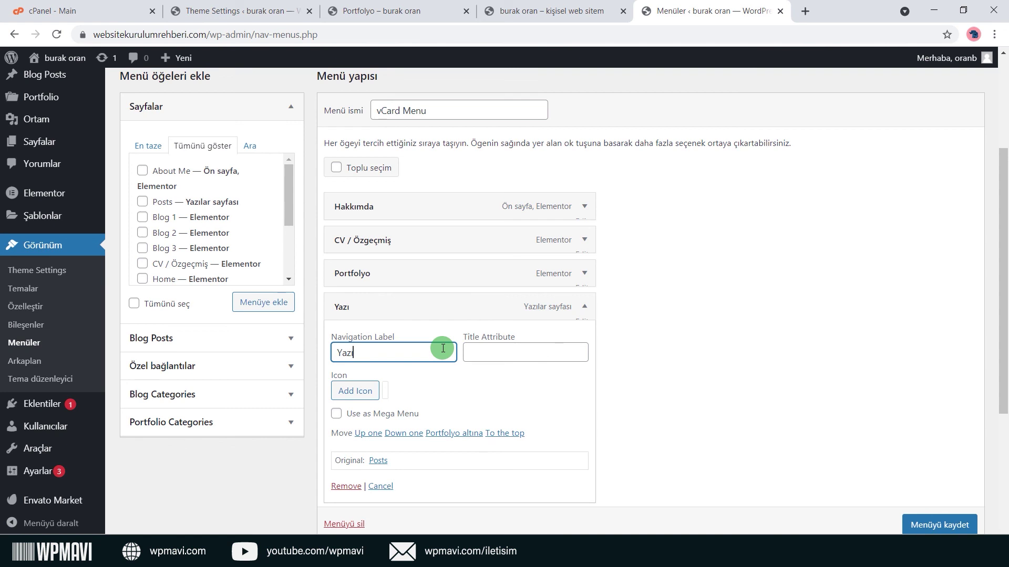
pyautogui.click(584, 307)
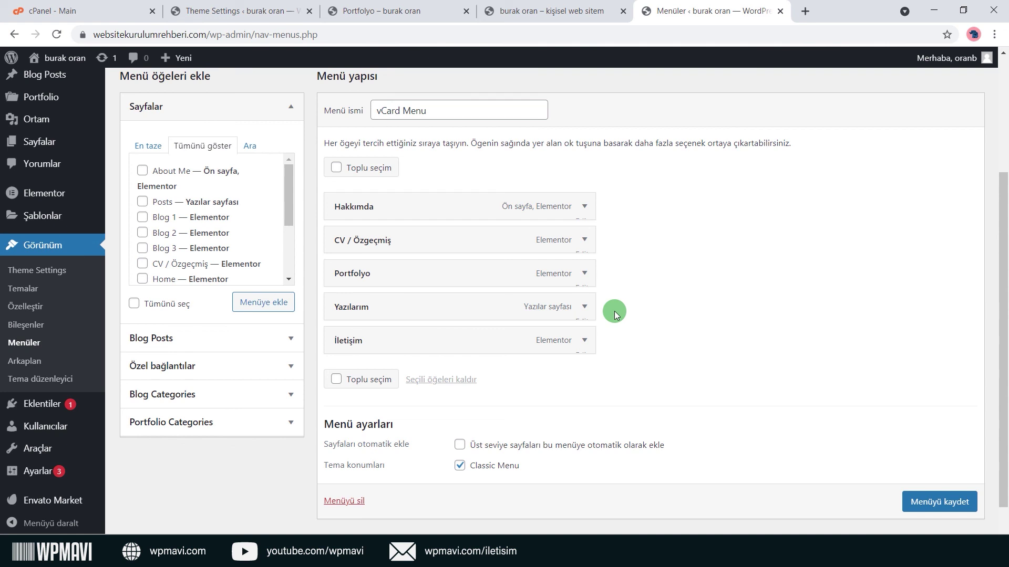
pyautogui.moveTo(472, 347); pyautogui.dragTo(398, 341)
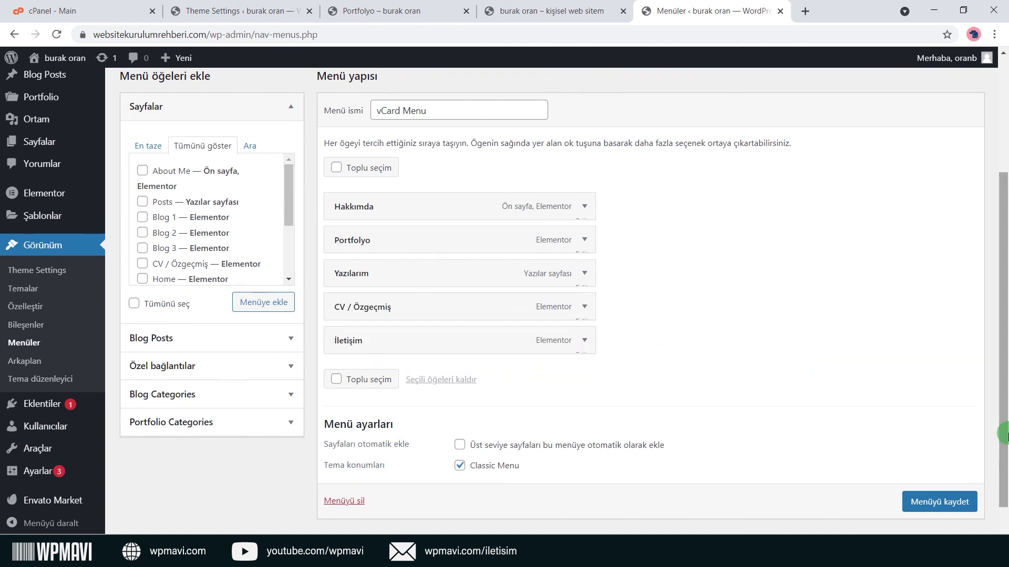
pyautogui.click(948, 501)
# Reload the live site and open the Yazılarım, CV / Özgeçmiş and İletişim pages from the new sidebar menu.
pyautogui.click(568, 16)
pyautogui.click(58, 34)
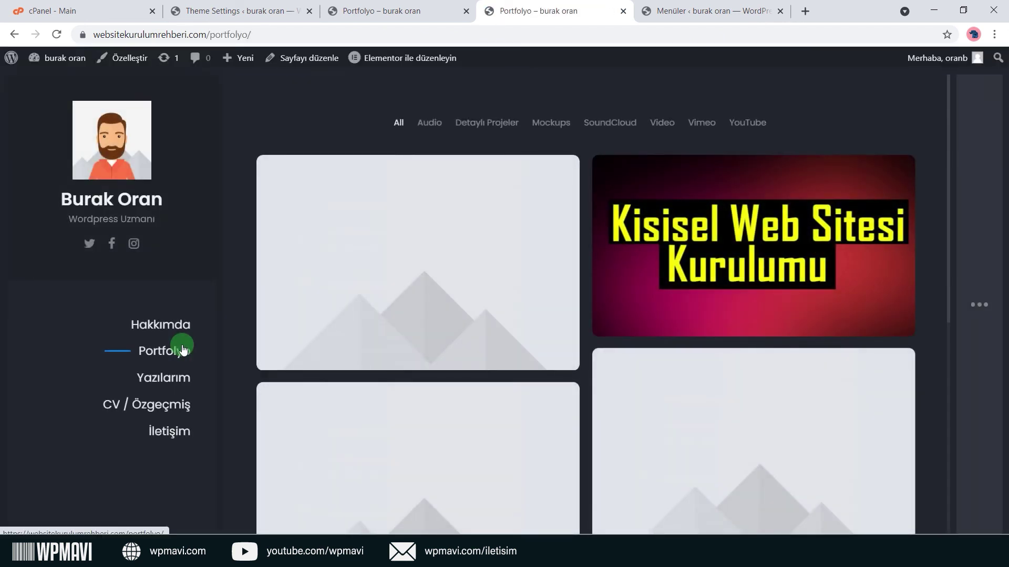
pyautogui.click(180, 384)
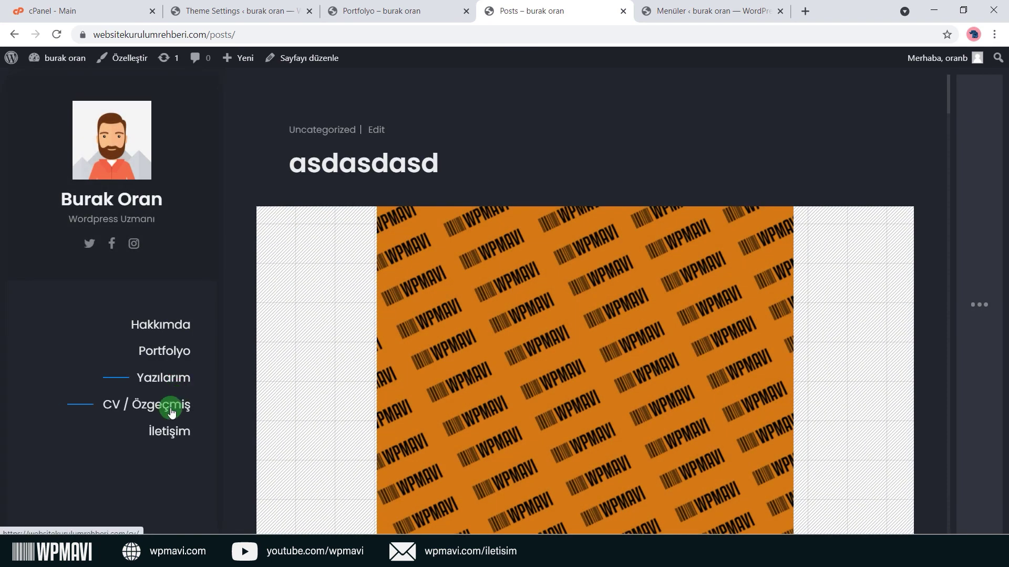
pyautogui.click(171, 406)
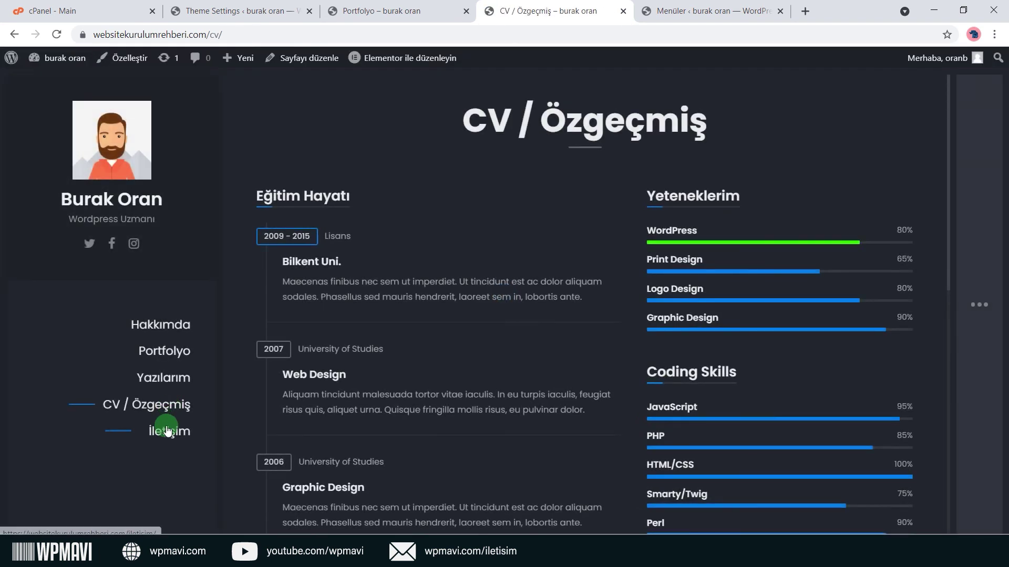
pyautogui.click(167, 431)
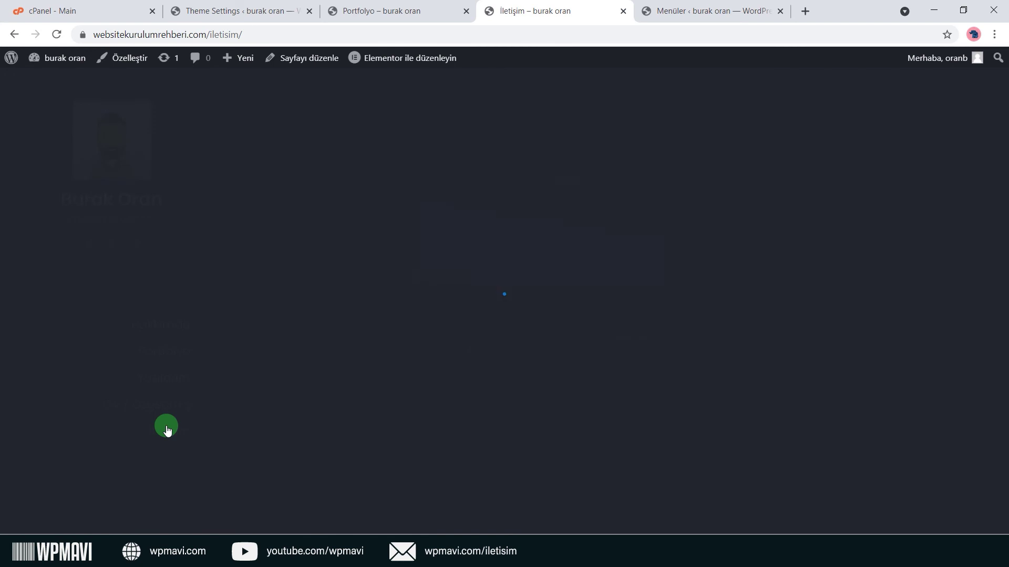